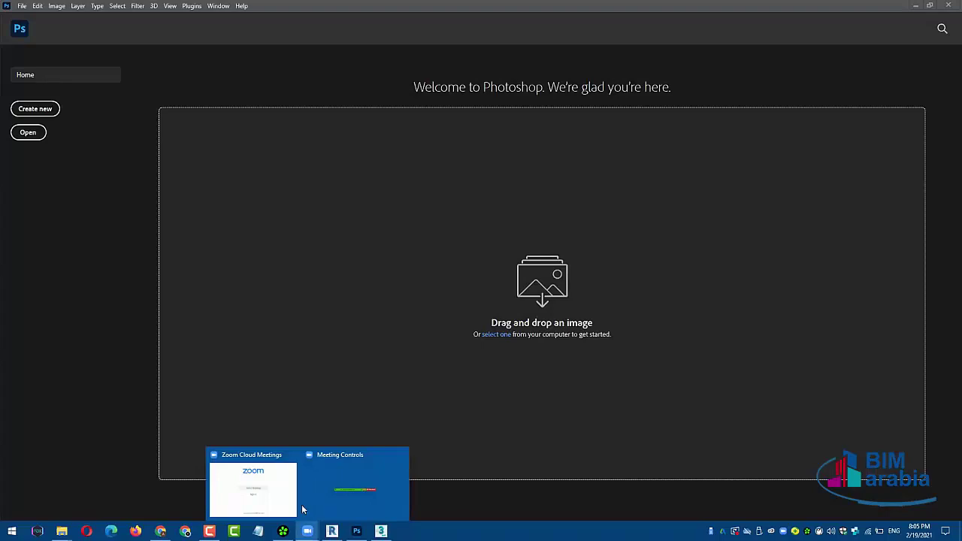
# - Minimize the Zoom meeting window and switch to Revit's A001 Title Sheet
pyautogui.click(296, 504)
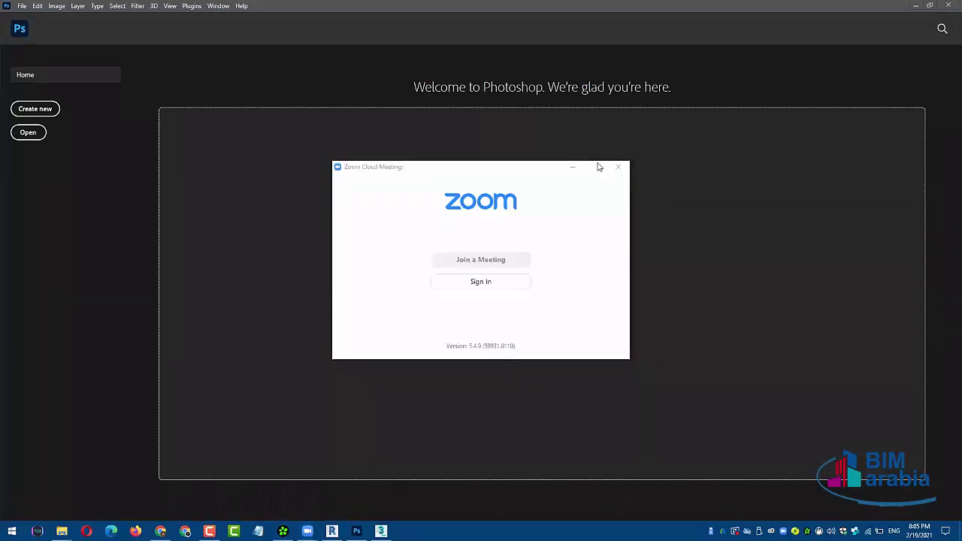
pyautogui.click(573, 167)
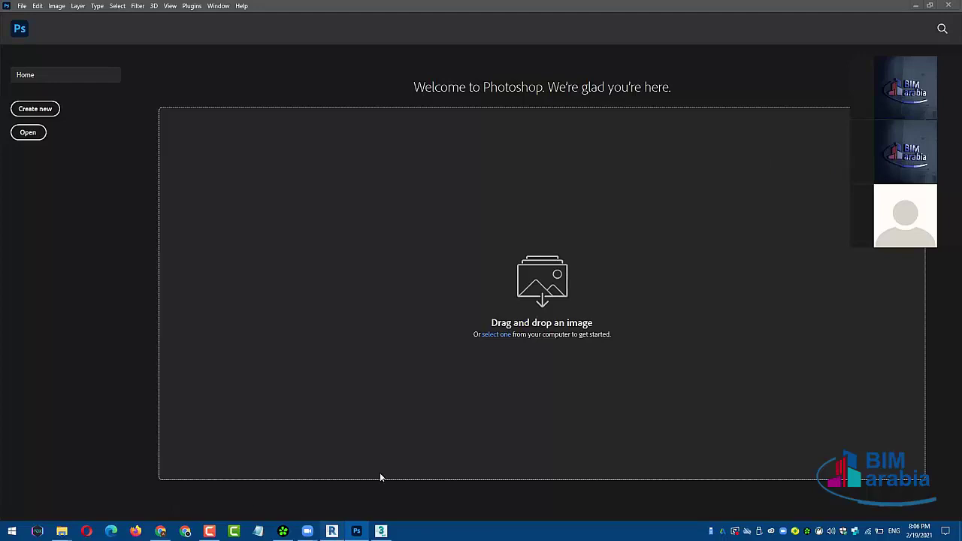
pyautogui.hotkey('alt', 'Tab')
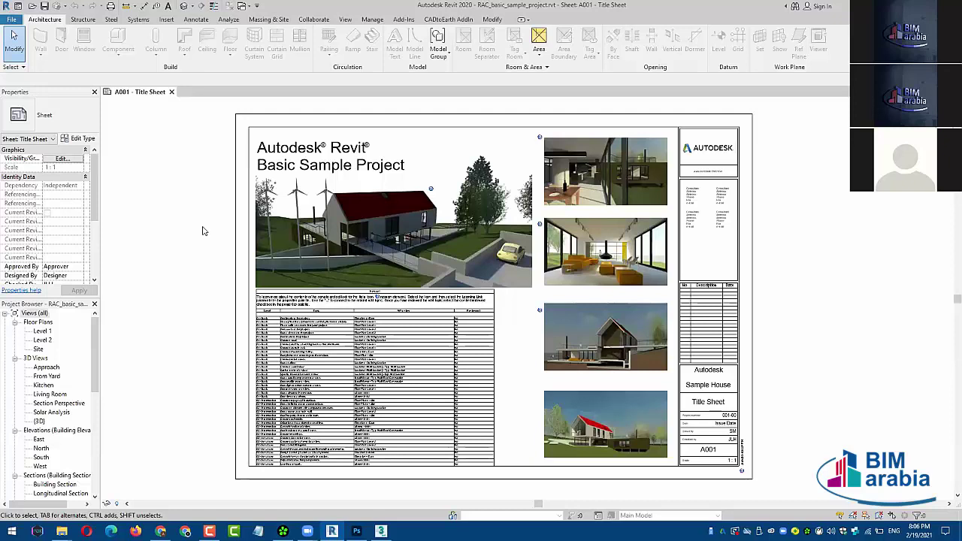
pyautogui.scroll(1, 189, 280)
pyautogui.scroll(1, 366, 238)
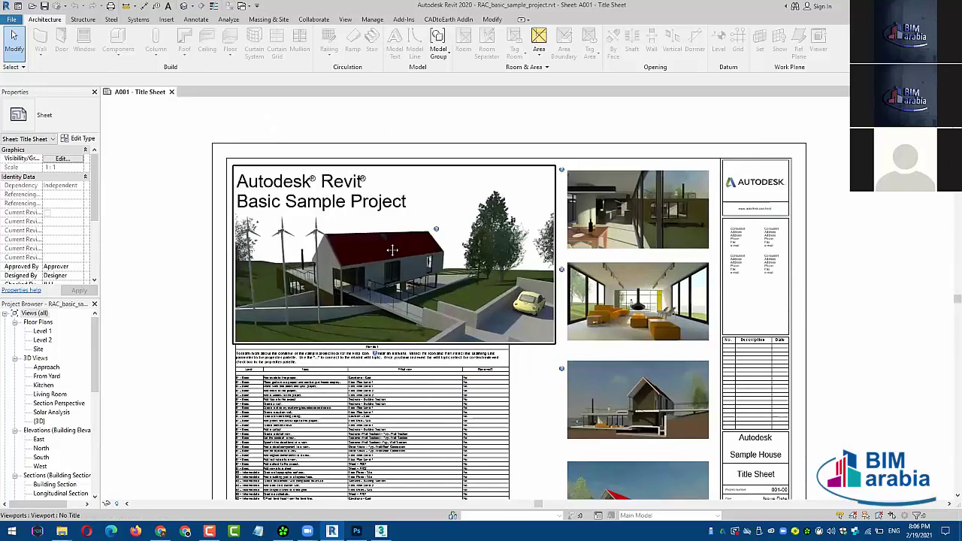
pyautogui.scroll(1, 392, 250)
pyautogui.scroll(1, 145, 227)
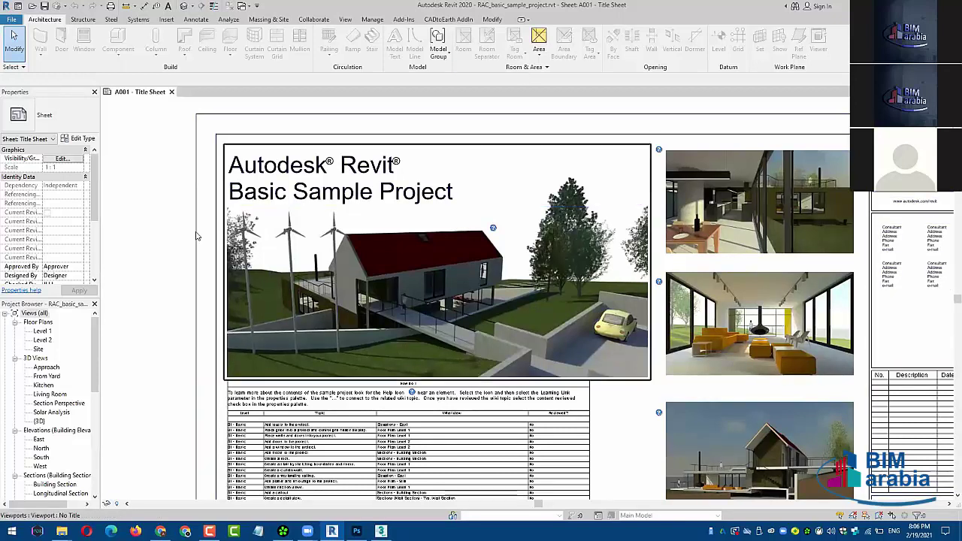
pyautogui.scroll(-1, 196, 235)
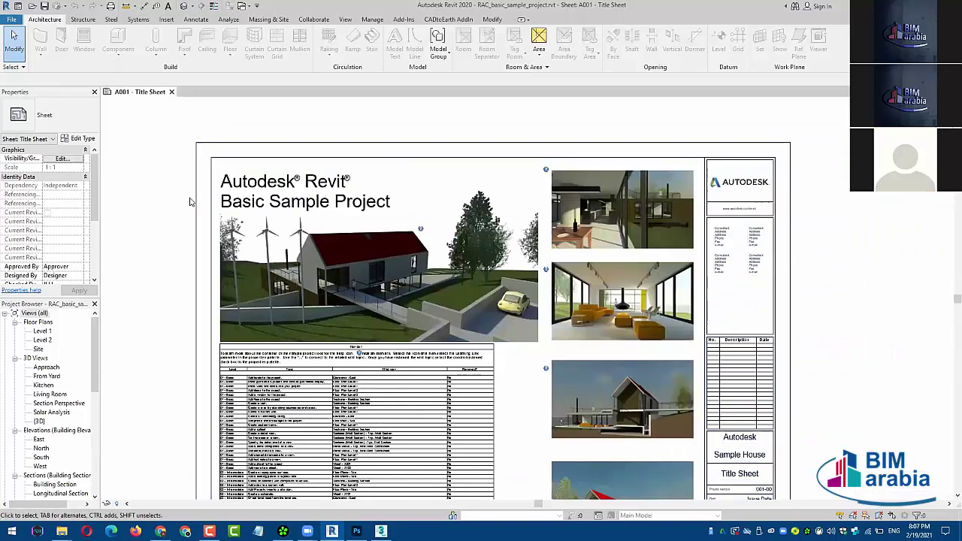
pyautogui.press('z')
pyautogui.press('f')
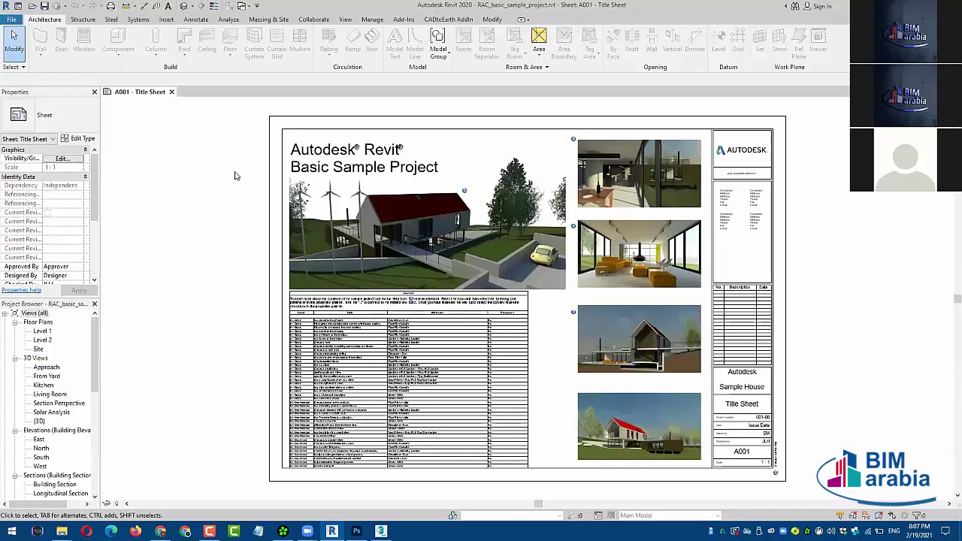
# - Open and orbit the house's default 3D view, then open Project Units (Length 1235 [mm]) via UN
pyautogui.click(185, 7)
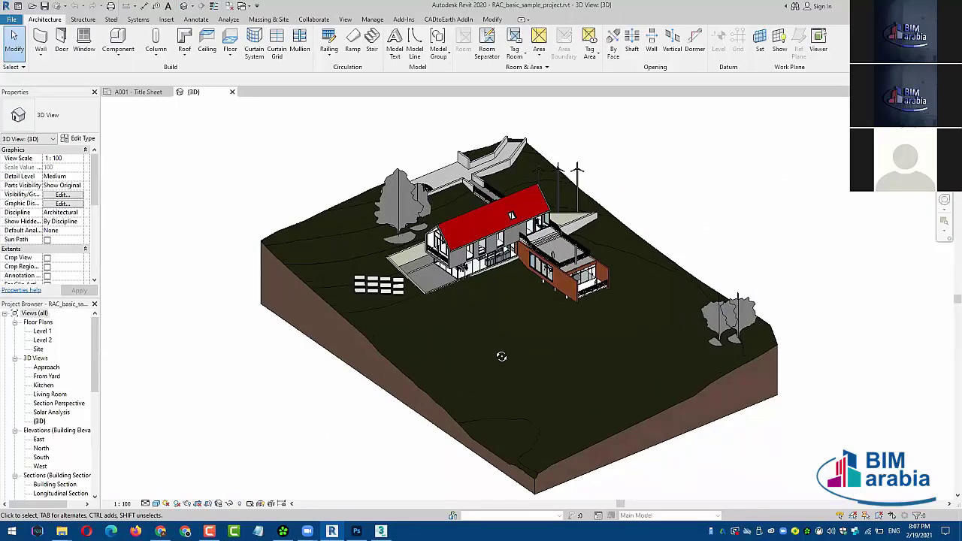
pyautogui.scroll(2, 584, 312)
pyautogui.moveTo(541, 373)
pyautogui.keyDown('shift'); pyautogui.mouseDown(button='middle')
pyautogui.moveTo(584, 312)
pyautogui.moveTo(568, 350)
pyautogui.mouseUp(button='middle'); pyautogui.keyUp('shift')
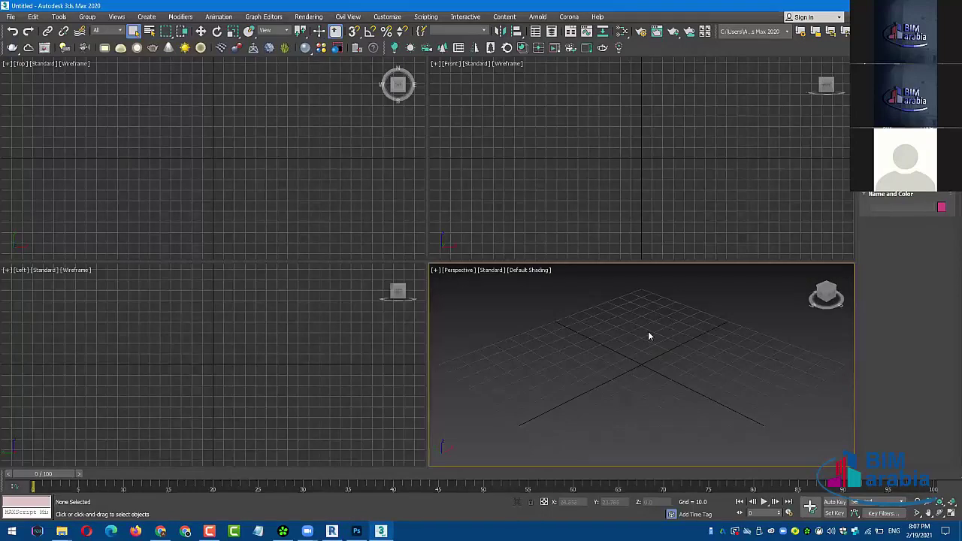
pyautogui.click(331, 531)
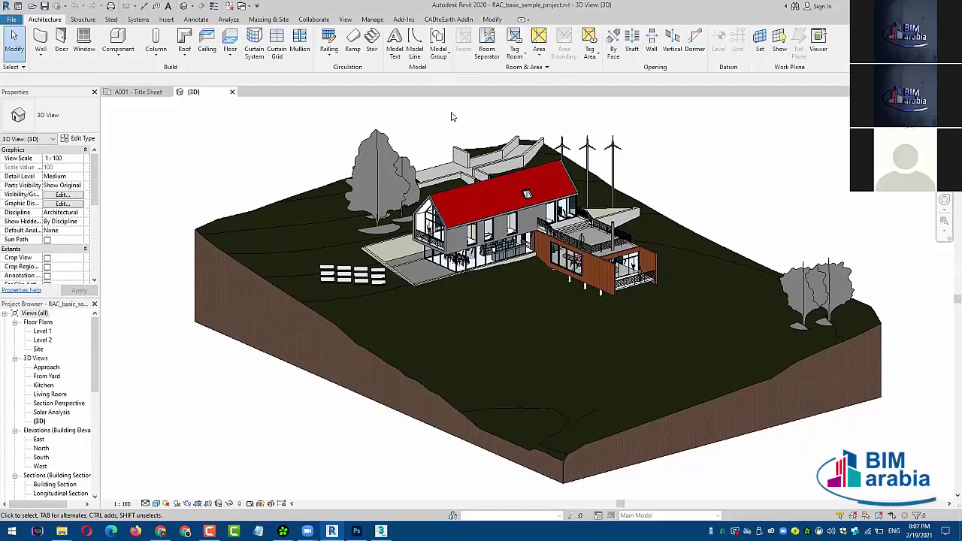
pyautogui.moveTo(446, 116); pyautogui.dragTo(432, 116, button='middle')
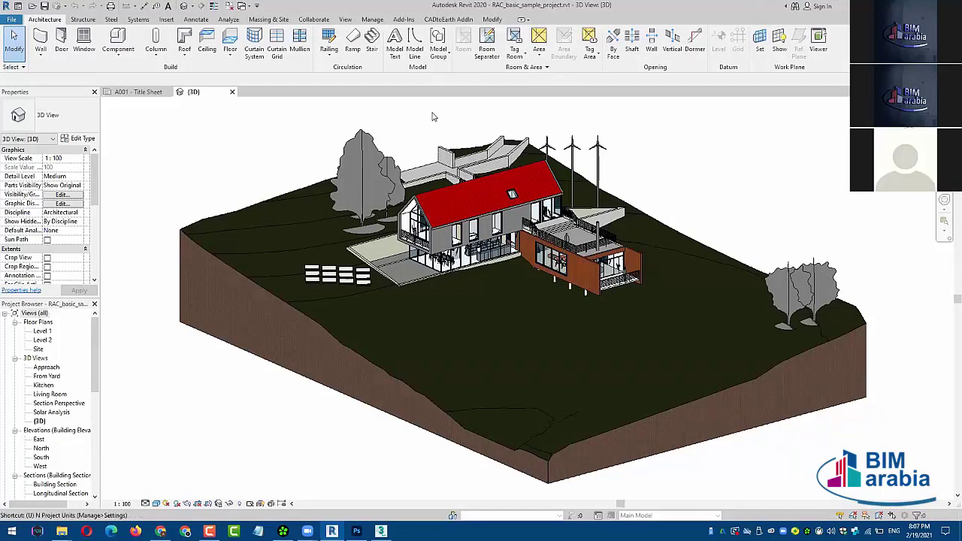
pyautogui.press('u')
pyautogui.press('n')
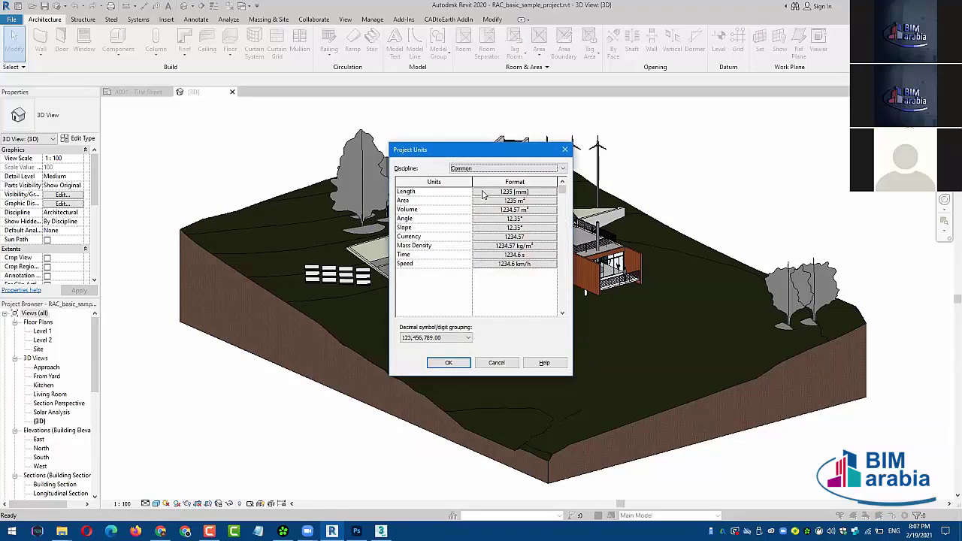
# - Review the Millimeters, 0-decimal length format, then bring the empty 3ds Max scene forward
pyautogui.click(483, 195)
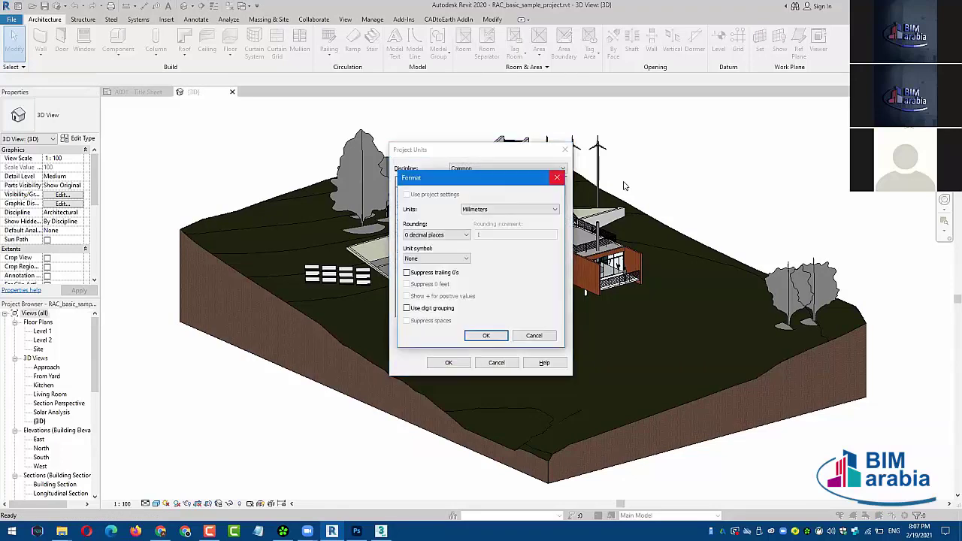
pyautogui.moveTo(518, 179); pyautogui.dragTo(703, 172)
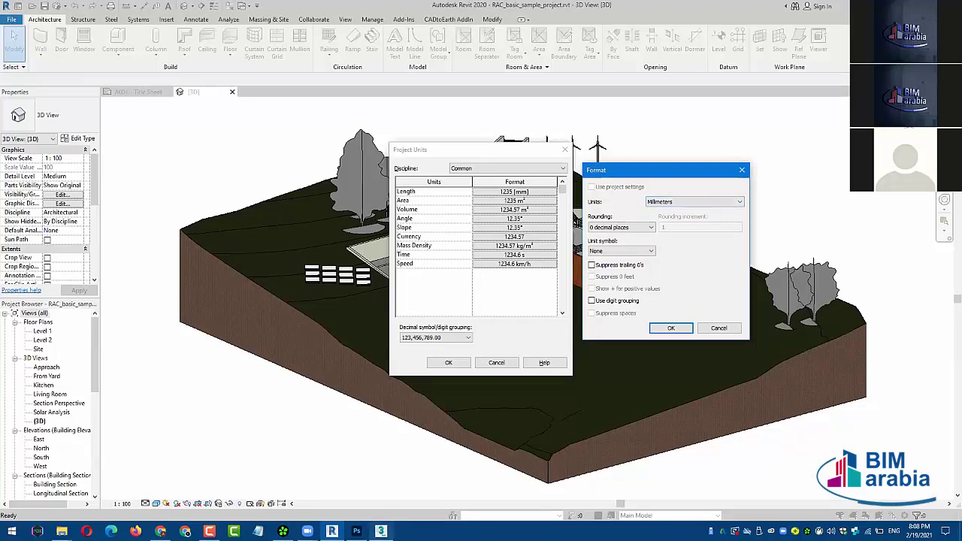
pyautogui.click(380, 532)
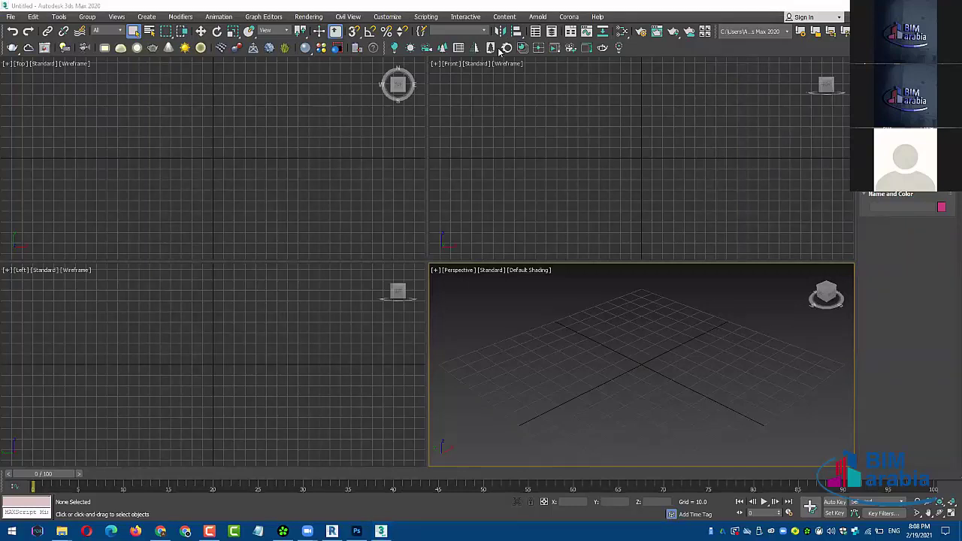
# - In Units Setup, switch display units to Metric and open System Unit Setup
pyautogui.click(387, 17)
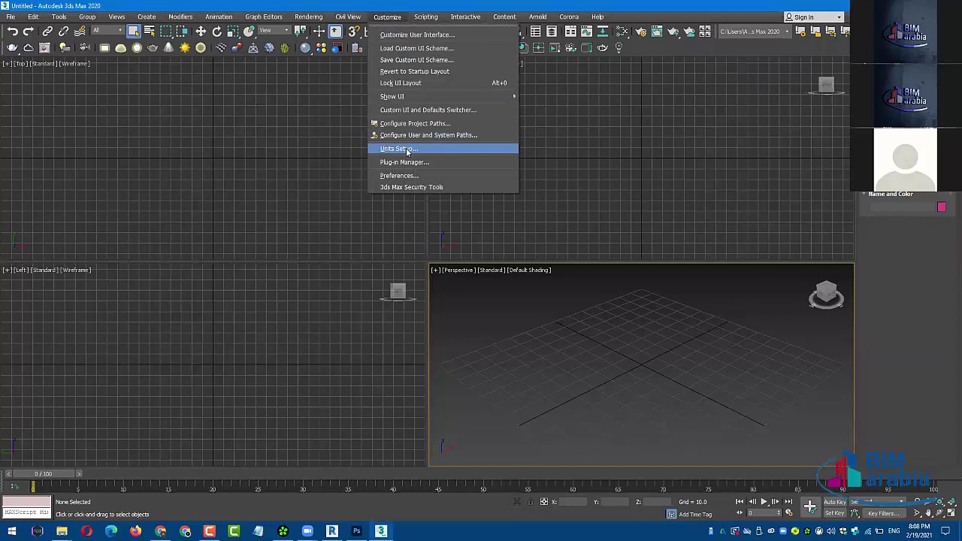
pyautogui.click(407, 149)
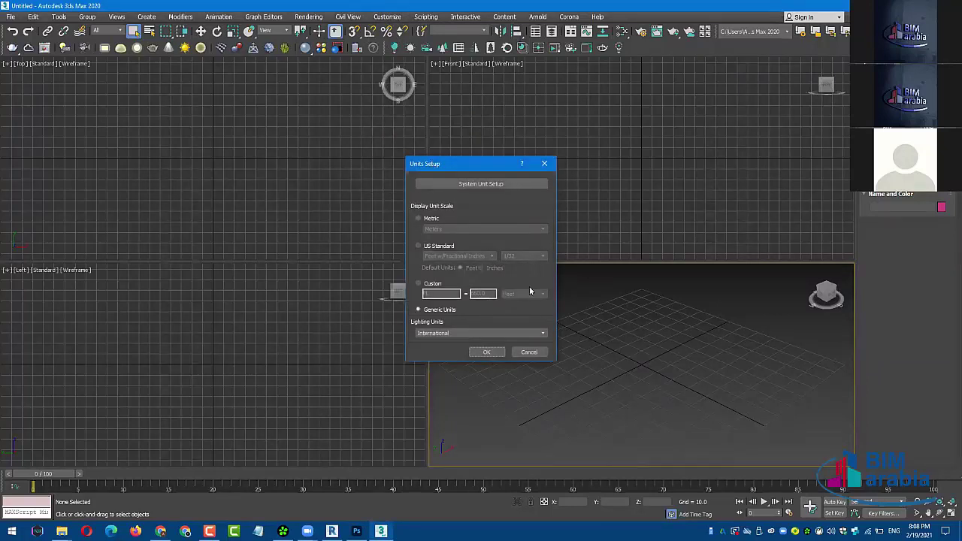
pyautogui.click(418, 219)
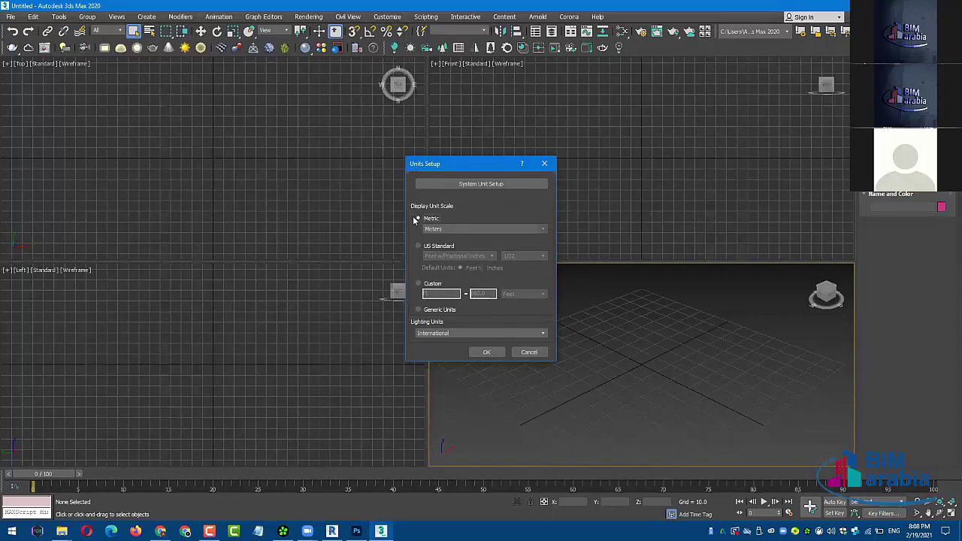
pyautogui.click(503, 183)
pyautogui.moveTo(501, 208); pyautogui.dragTo(677, 218)
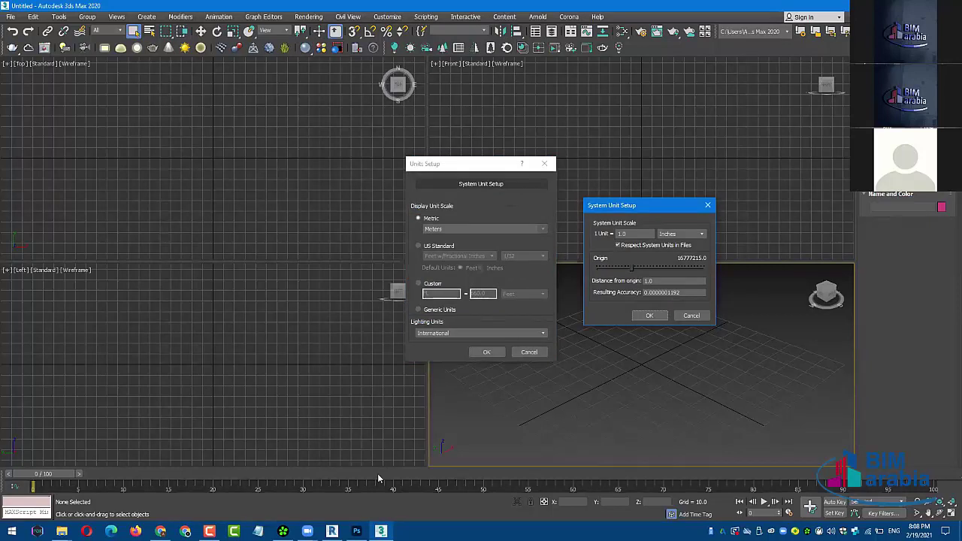
# - After checking Revit's units, set the system unit to 1 Unit = 1.0 Feet
pyautogui.click(331, 531)
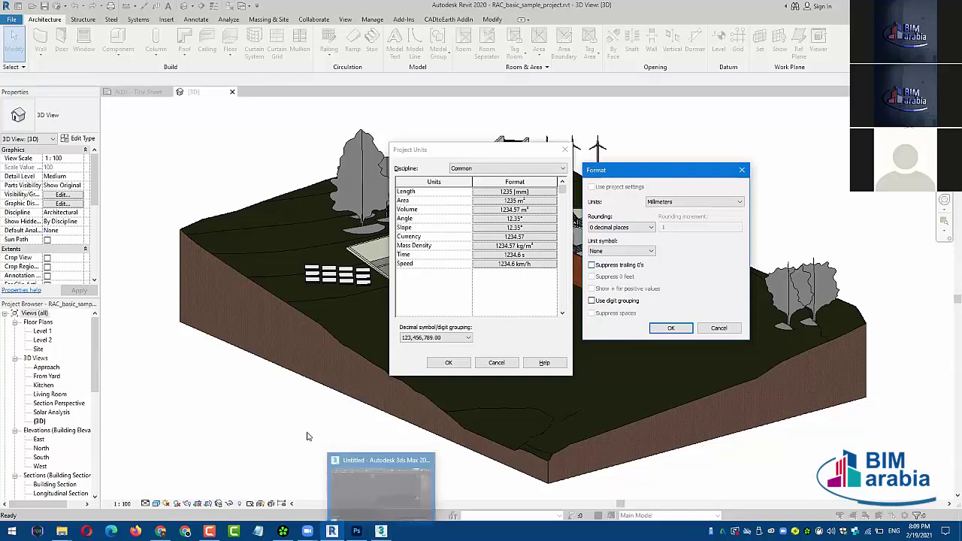
pyautogui.click(551, 308)
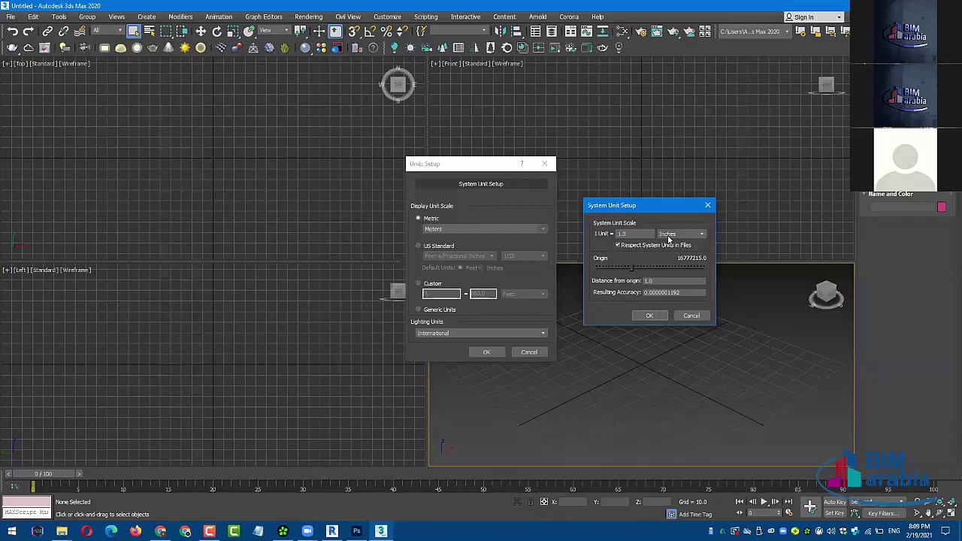
pyautogui.click(668, 239)
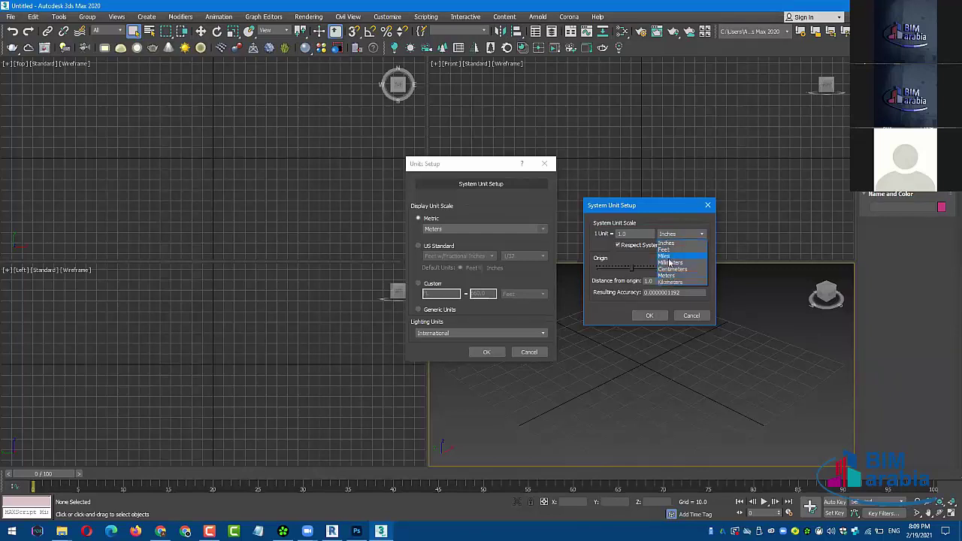
pyautogui.click(668, 250)
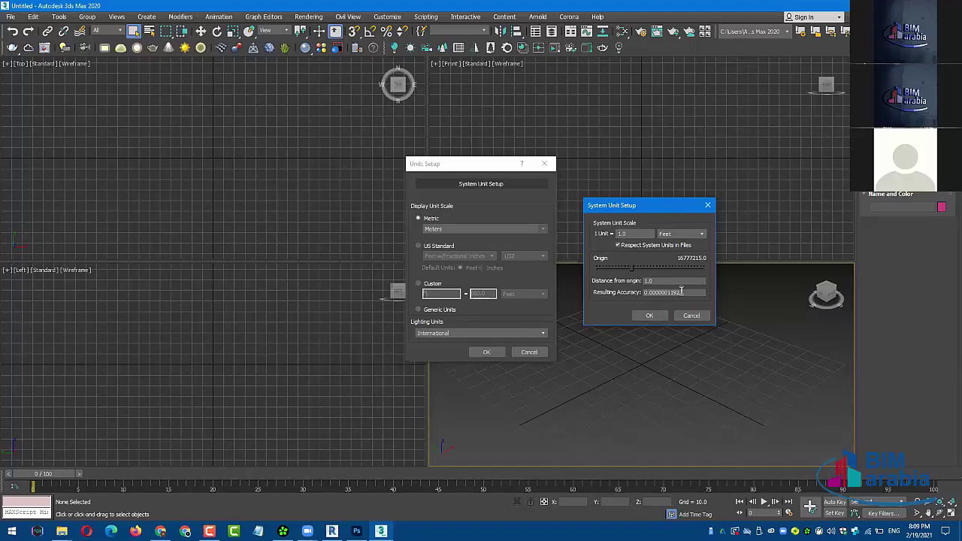
pyautogui.click(652, 315)
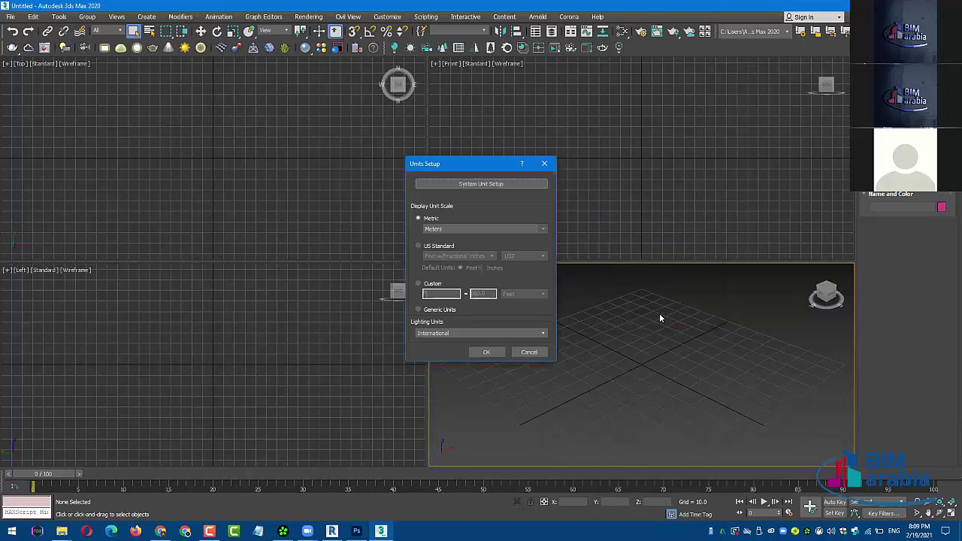
# - Set the metric display unit to Millimeters so the grid reads 3048.0mm
pyautogui.click(442, 229)
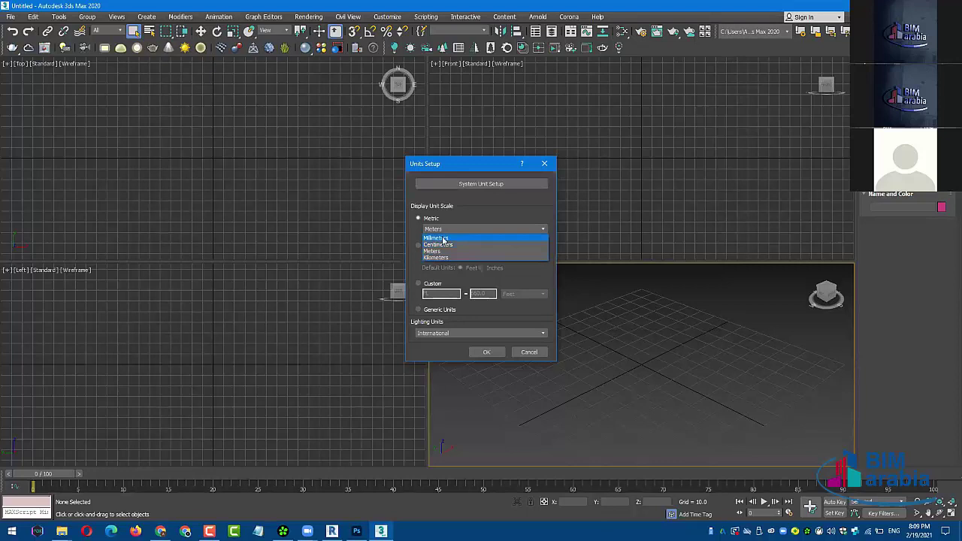
pyautogui.click(475, 237)
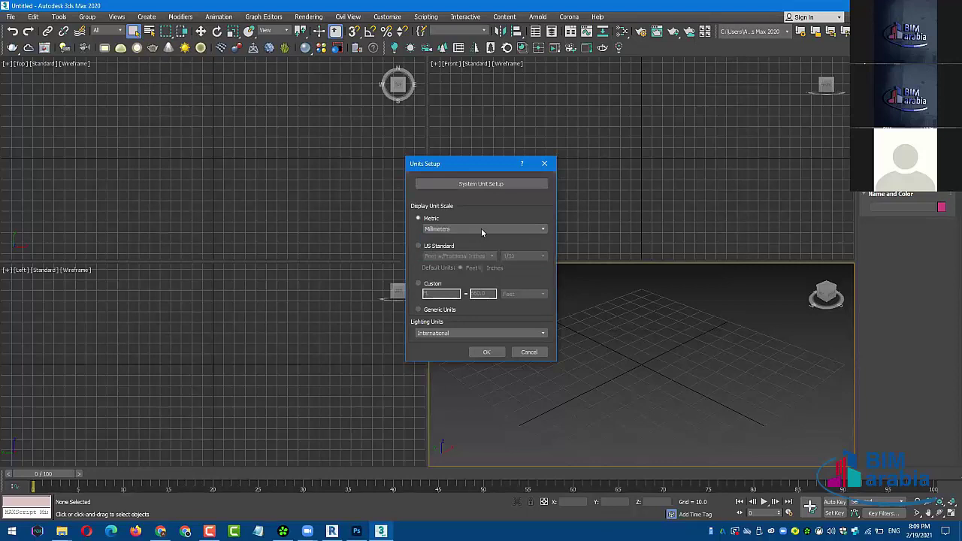
pyautogui.click(486, 351)
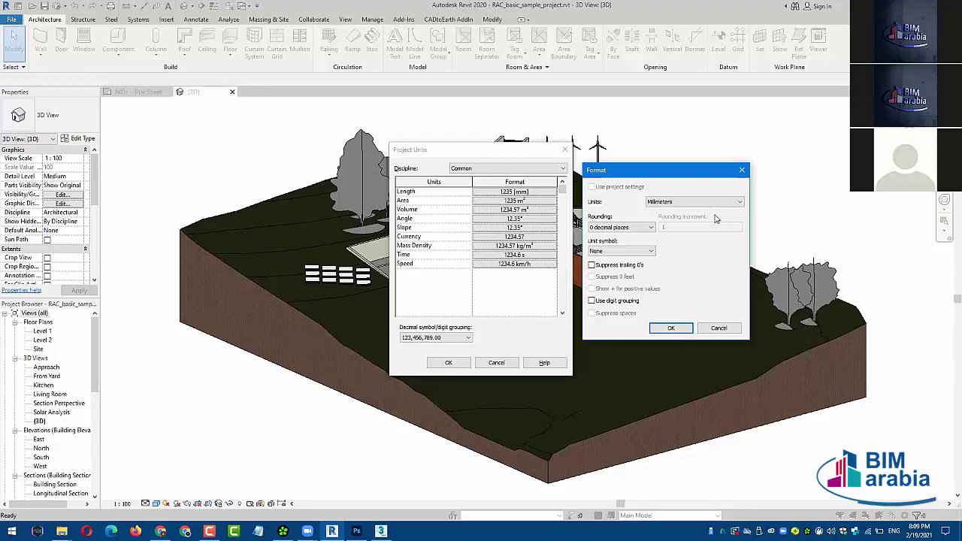
pyautogui.click(381, 532)
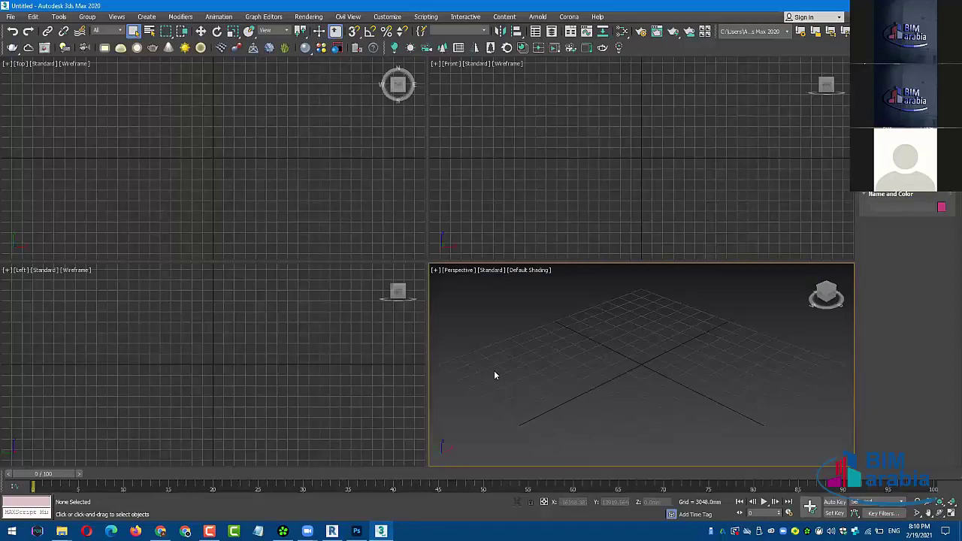
# - Reconfirm 1 Unit = 1.0 Feet and Millimeters display in Units Setup, then return to Revit
pyautogui.click(387, 17)
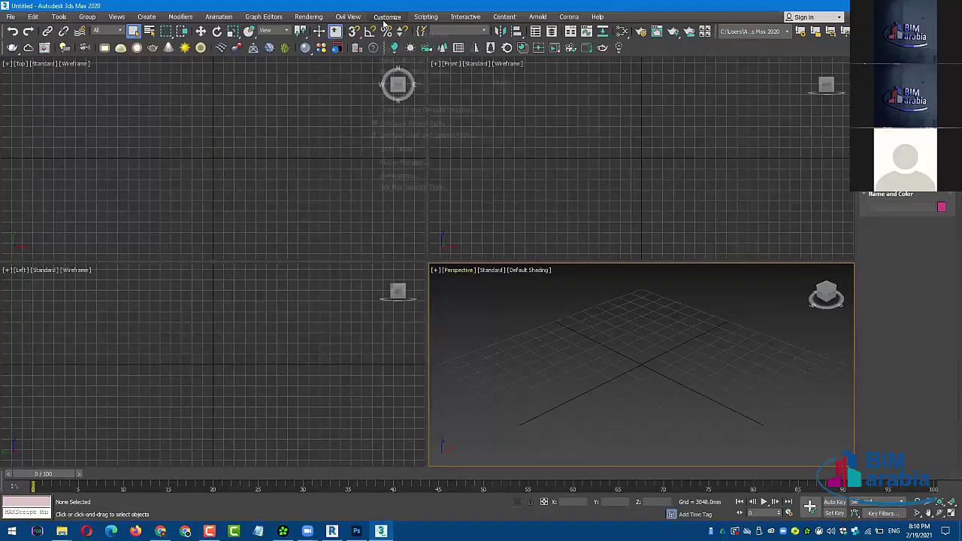
pyautogui.click(398, 148)
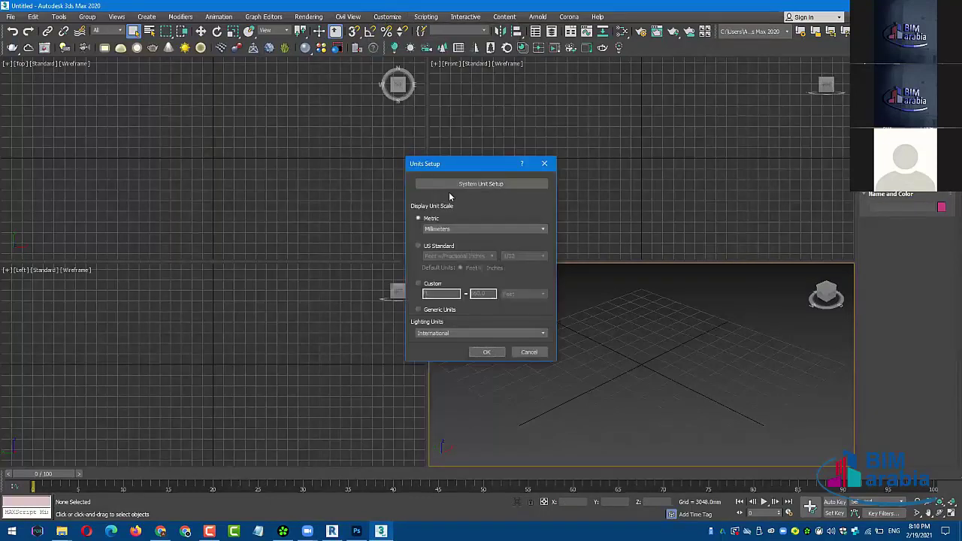
pyautogui.click(455, 187)
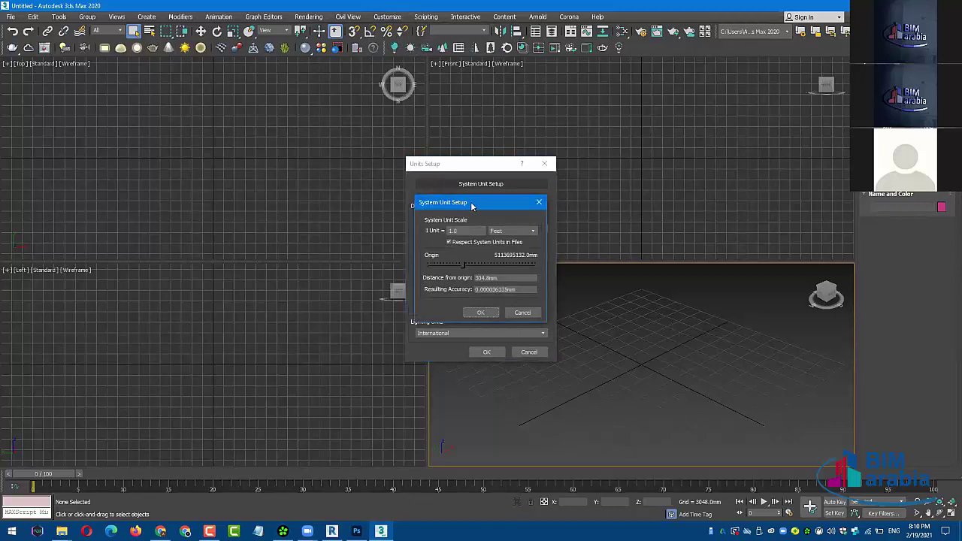
pyautogui.moveTo(471, 205); pyautogui.dragTo(622, 204)
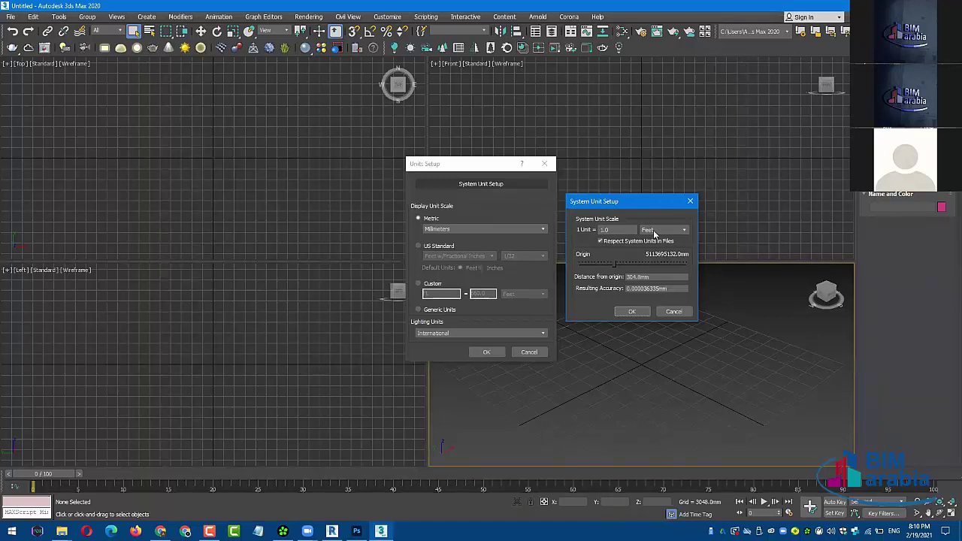
pyautogui.click(632, 311)
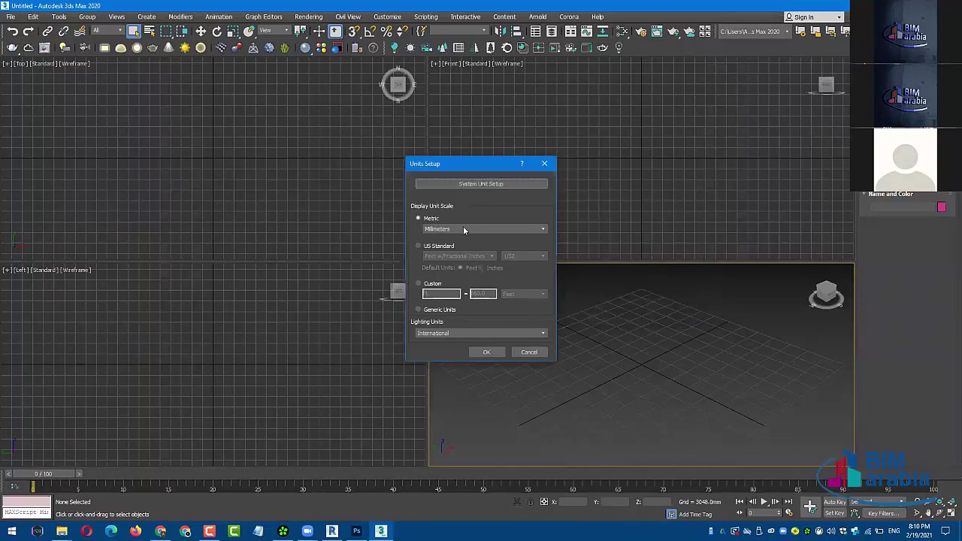
pyautogui.click(510, 82)
pyautogui.click(484, 353)
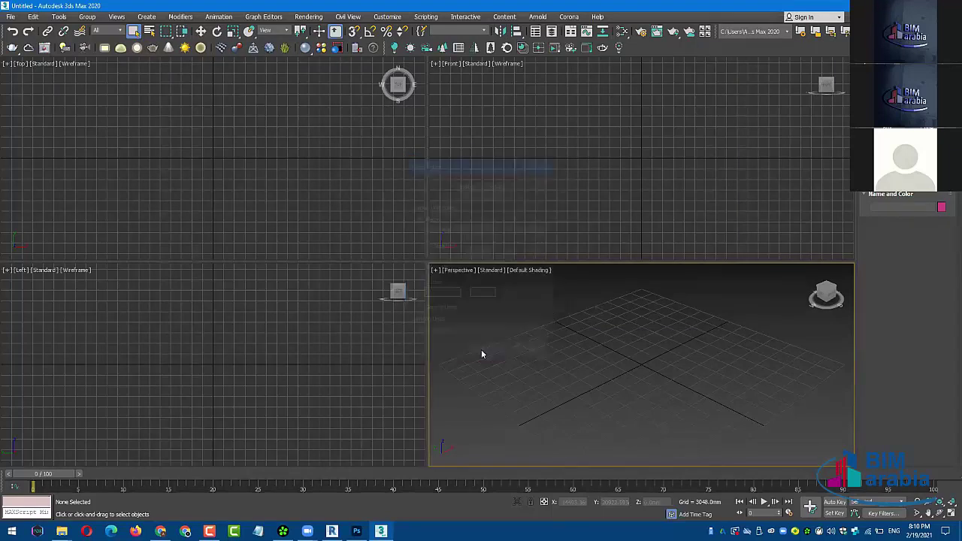
pyautogui.click(332, 532)
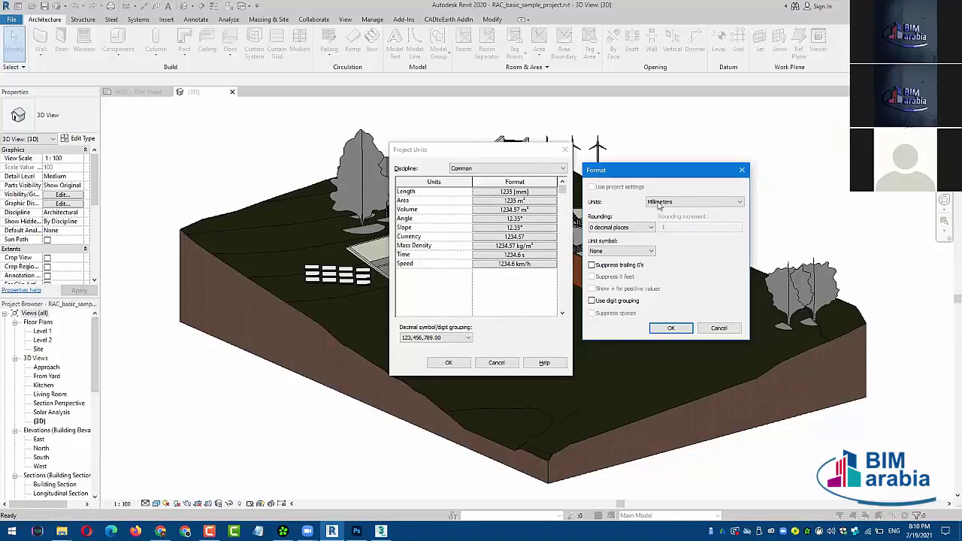
# - Accept the Millimeters length format and Project Units, closing both dialogs
pyautogui.click(667, 328)
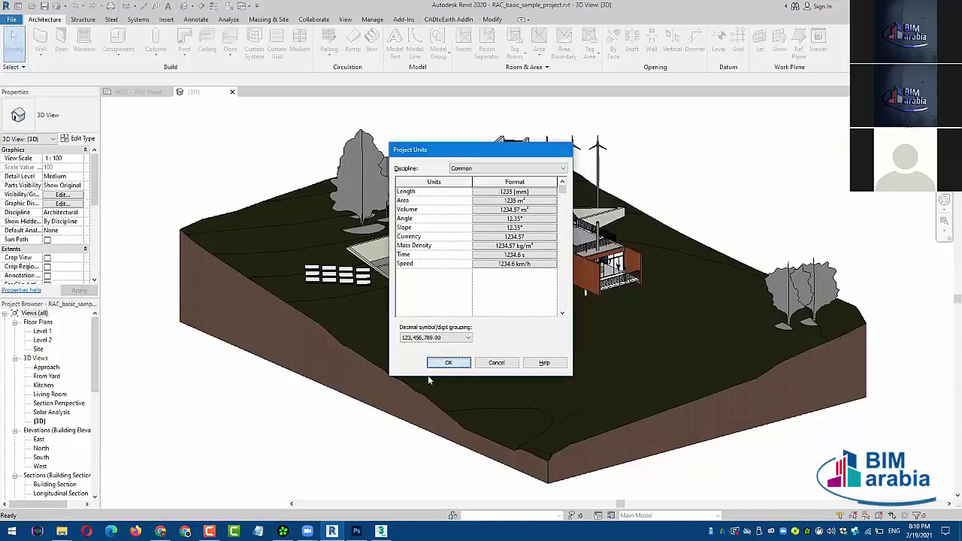
pyautogui.click(448, 362)
pyautogui.moveTo(337, 423); pyautogui.dragTo(317, 428, button='middle')
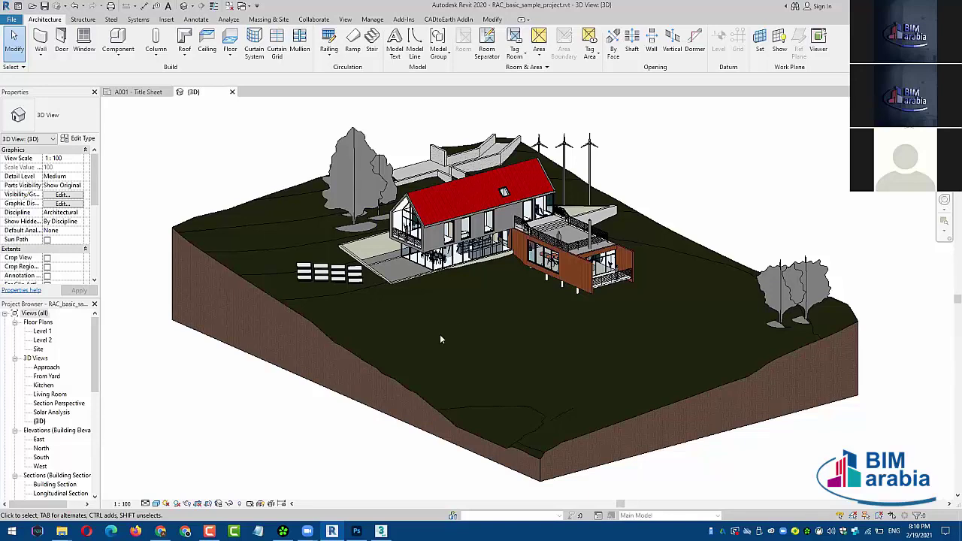
pyautogui.scroll(1, 452, 320)
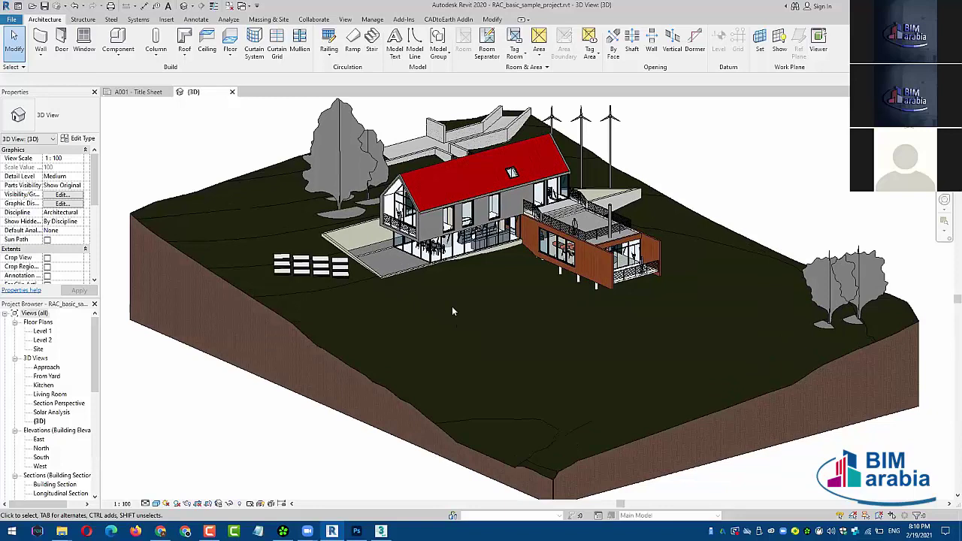
pyautogui.moveTo(452, 306)
pyautogui.keyDown('shift'); pyautogui.mouseDown(button='middle')
pyautogui.moveTo(472, 277)
pyautogui.moveTo(409, 302)
pyautogui.mouseUp(button='middle'); pyautogui.keyUp('shift')
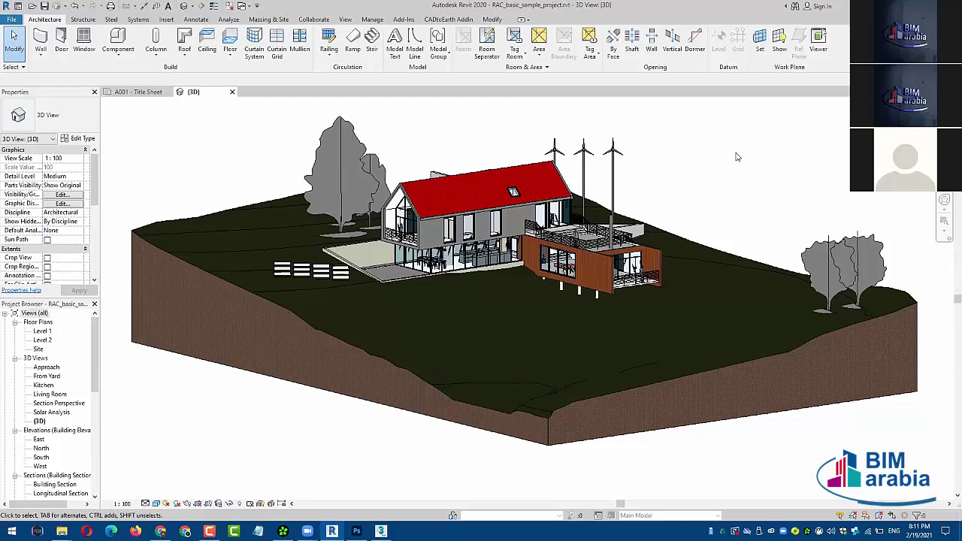
pyautogui.moveTo(738, 163); pyautogui.dragTo(729, 172, button='middle')
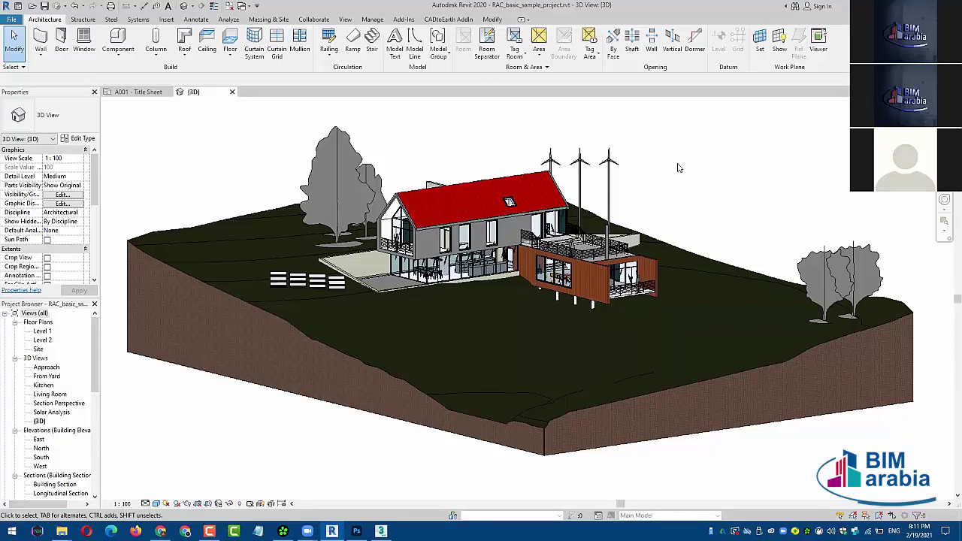
pyautogui.moveTo(679, 165); pyautogui.dragTo(674, 180, button='middle')
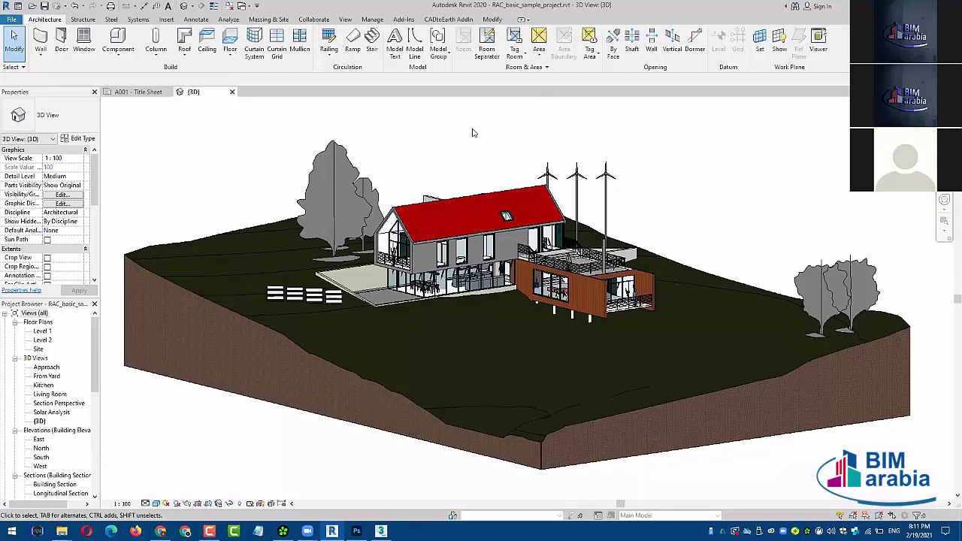
pyautogui.moveTo(463, 140); pyautogui.dragTo(458, 139, button='middle')
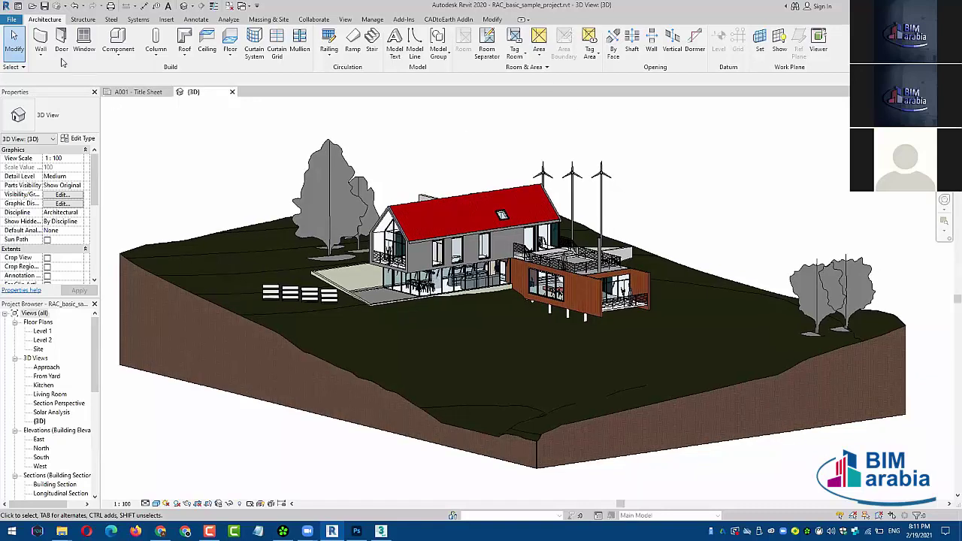
pyautogui.click(311, 166)
pyautogui.click(382, 145)
pyautogui.click(369, 180)
pyautogui.click(431, 167)
pyautogui.keyDown('shift'); pyautogui.moveTo(440, 156); pyautogui.dragTo(440, 154, button='middle'); pyautogui.keyUp('shift')
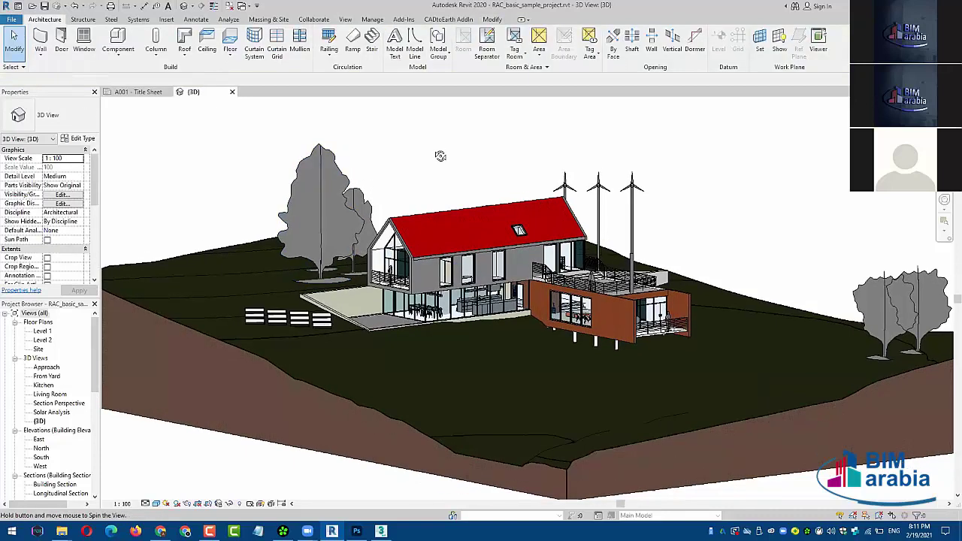
pyautogui.scroll(2, 488, 296)
pyautogui.scroll(2, 488, 297)
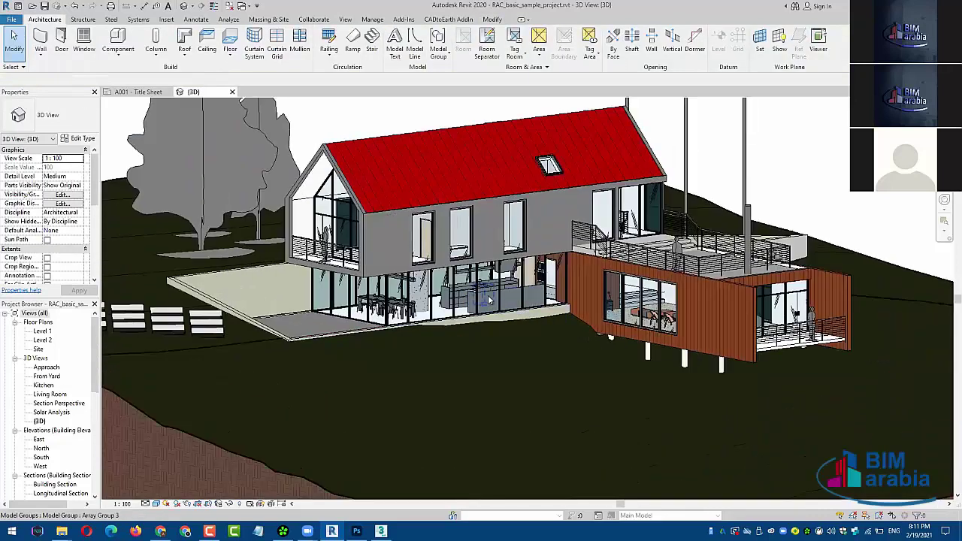
pyautogui.click(492, 299)
pyautogui.scroll(2, 387, 308)
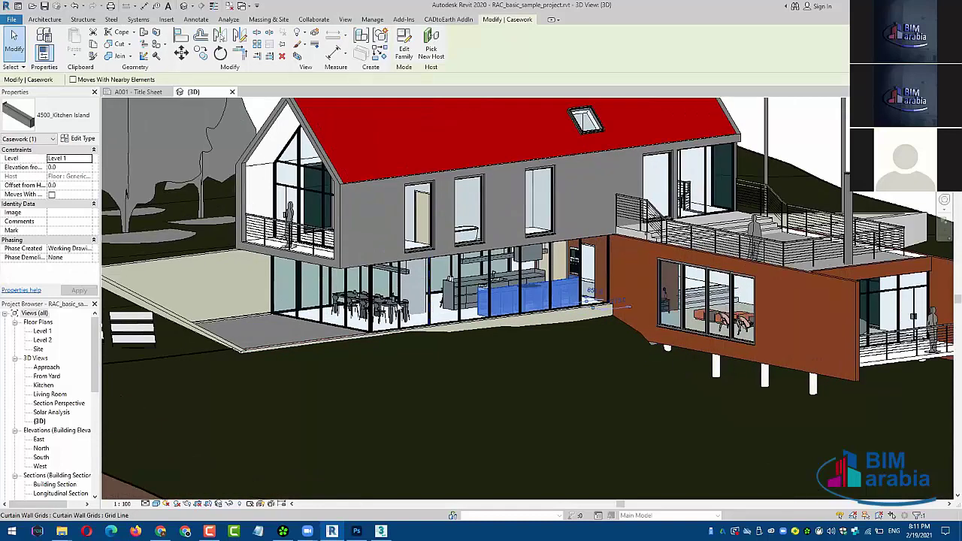
pyautogui.click(376, 312)
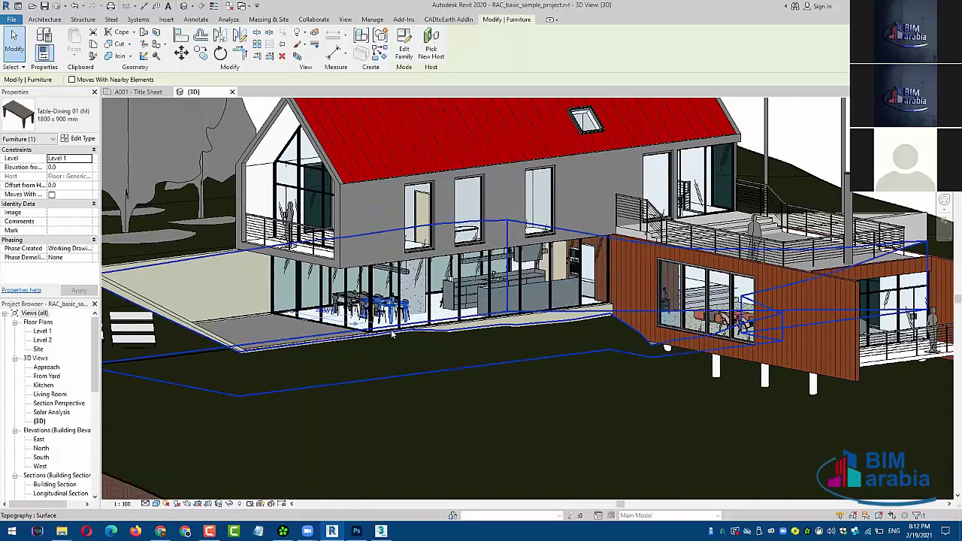
pyautogui.scroll(2, 389, 323)
pyautogui.scroll(2, 391, 312)
pyautogui.scroll(2, 392, 300)
pyautogui.scroll(1, 392, 300)
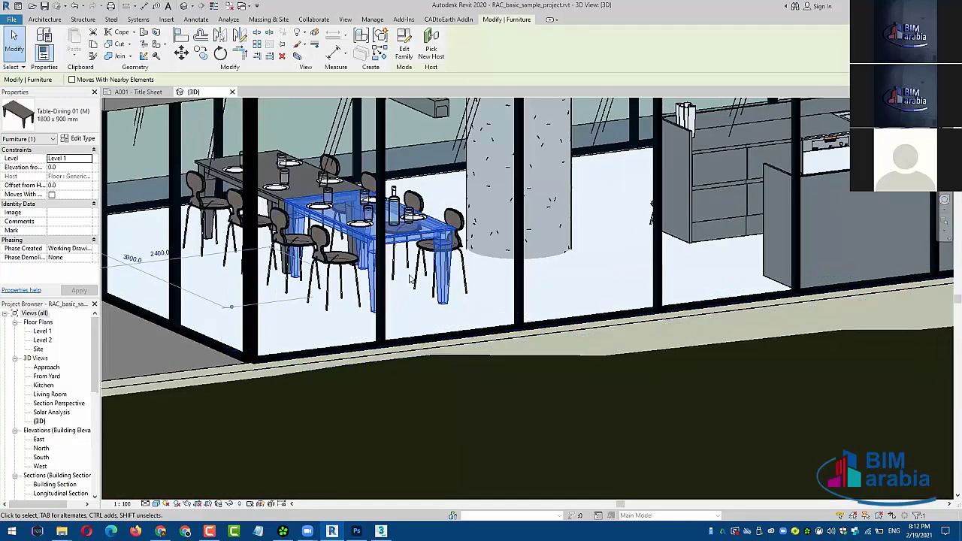
pyautogui.scroll(1, 451, 297)
pyautogui.scroll(1, 499, 295)
pyautogui.scroll(1, 499, 295)
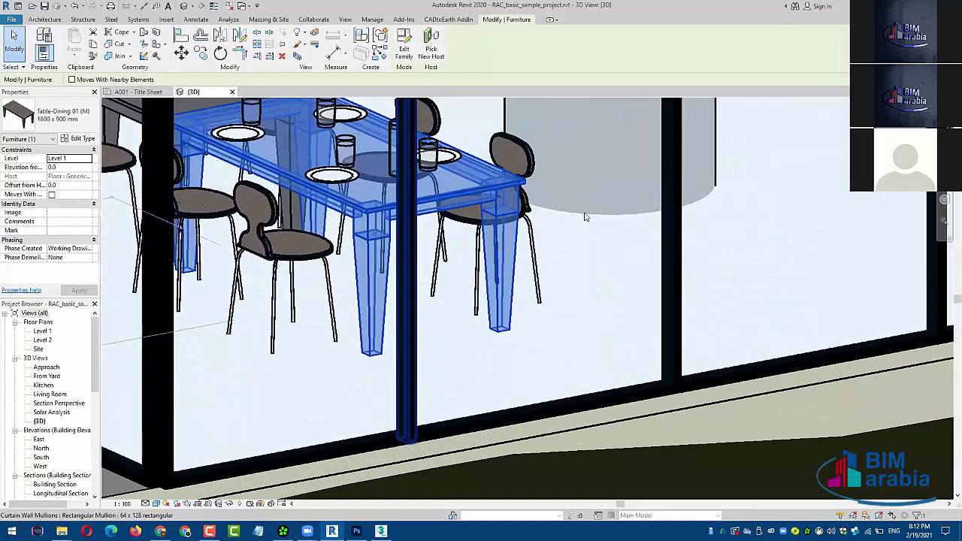
pyautogui.scroll(1, 584, 212)
pyautogui.scroll(1, 567, 225)
pyautogui.press('Escape')
pyautogui.scroll(1, 526, 225)
pyautogui.scroll(1, 514, 226)
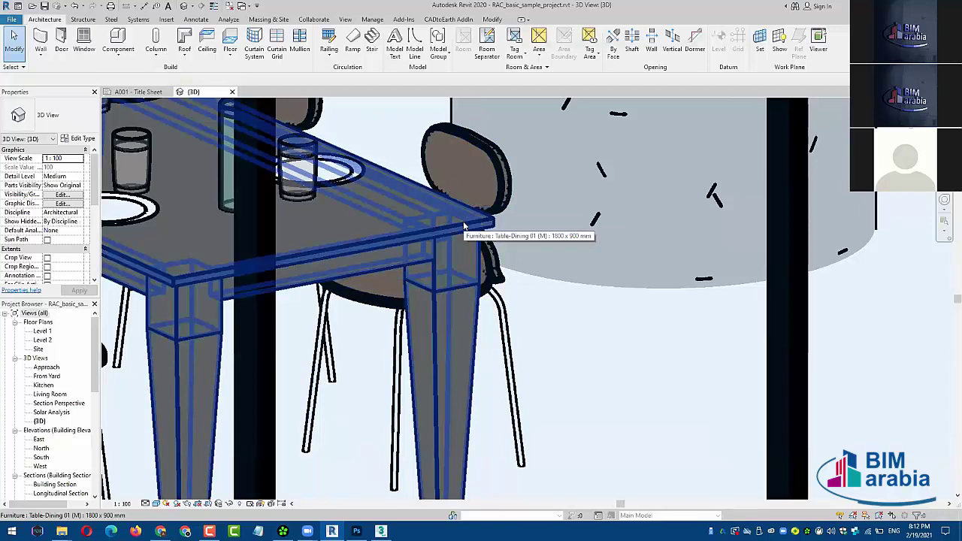
pyautogui.moveTo(464, 226); pyautogui.dragTo(595, 212, button='middle')
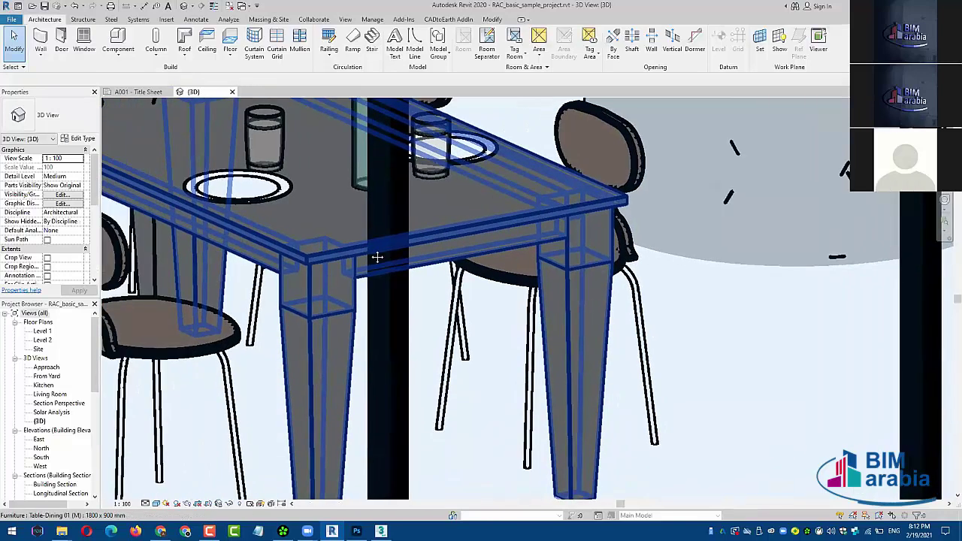
pyautogui.scroll(-2, 487, 239)
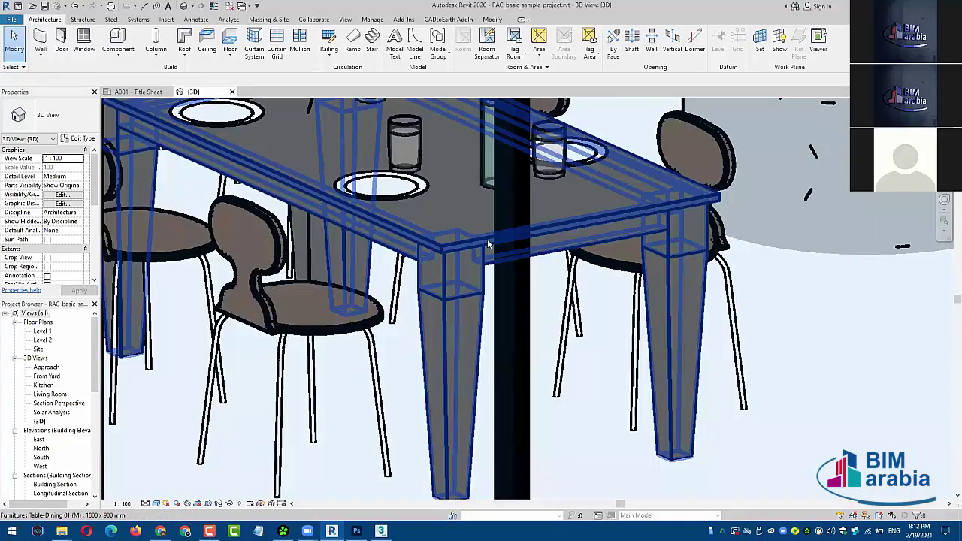
pyautogui.scroll(-2, 465, 243)
pyautogui.scroll(-2, 466, 248)
pyautogui.click(465, 248)
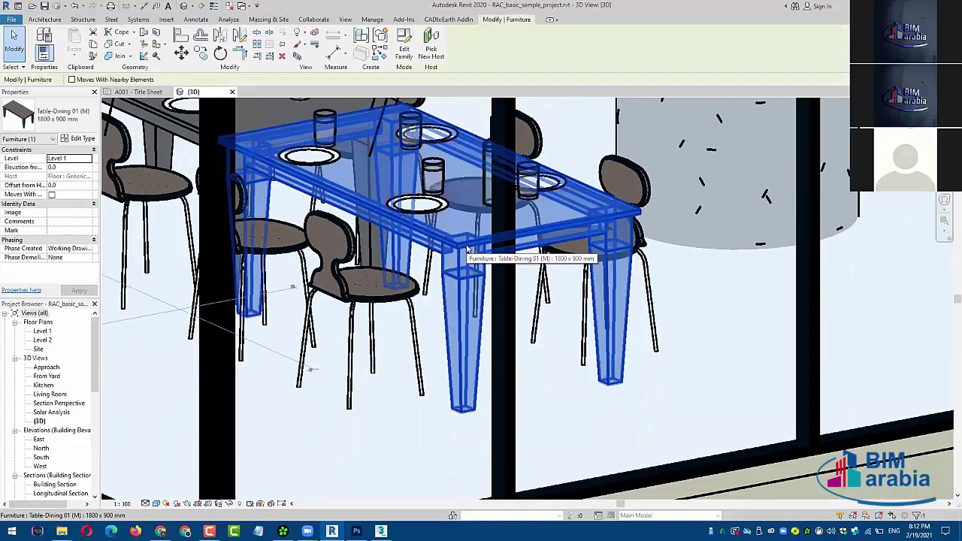
# - Delete the dining table with its chairs, the plates and cups, and the wine bottles
pyautogui.press('Delete')
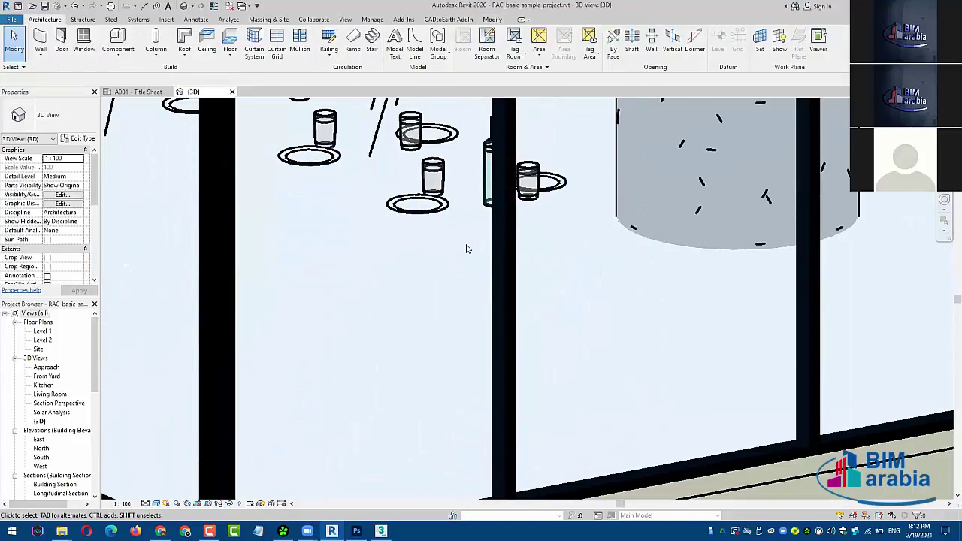
pyautogui.scroll(-2, 465, 249)
pyautogui.click(442, 222)
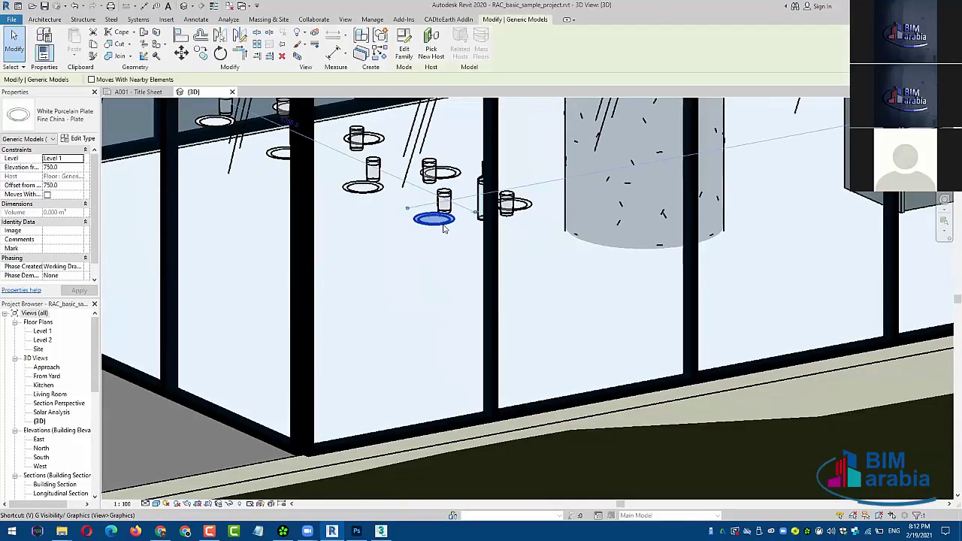
pyautogui.press('Delete')
pyautogui.scroll(-2, 447, 229)
pyautogui.scroll(-2, 451, 229)
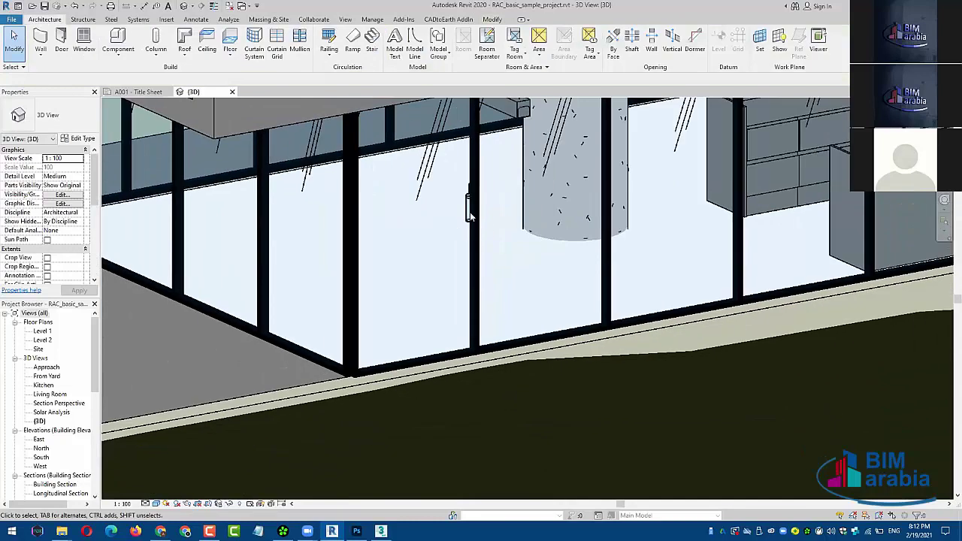
pyautogui.scroll(-2, 469, 214)
pyautogui.click(475, 213)
pyautogui.press('Delete')
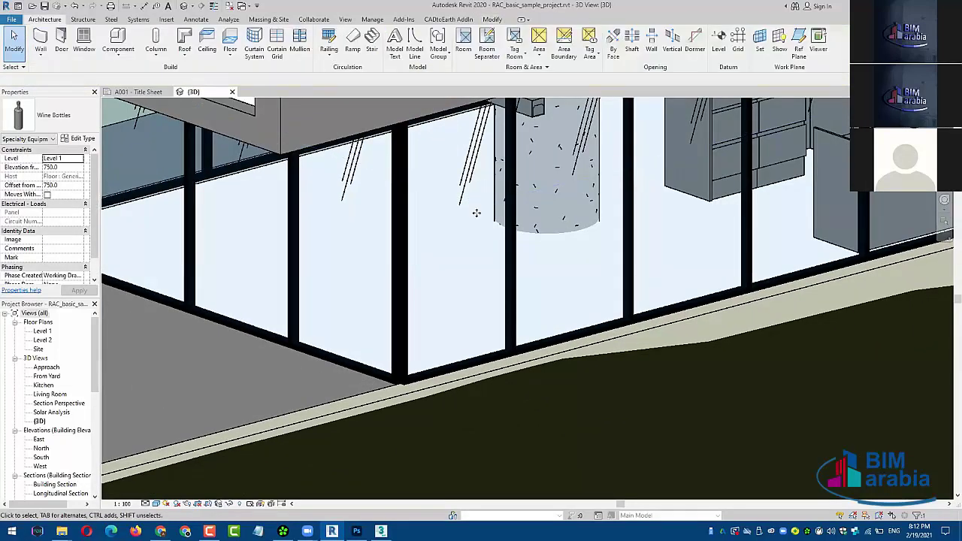
# - Inspect the kitchen island and sink without deleting them, then orbit the ground floor
pyautogui.scroll(-2, 476, 218)
pyautogui.scroll(-2, 526, 240)
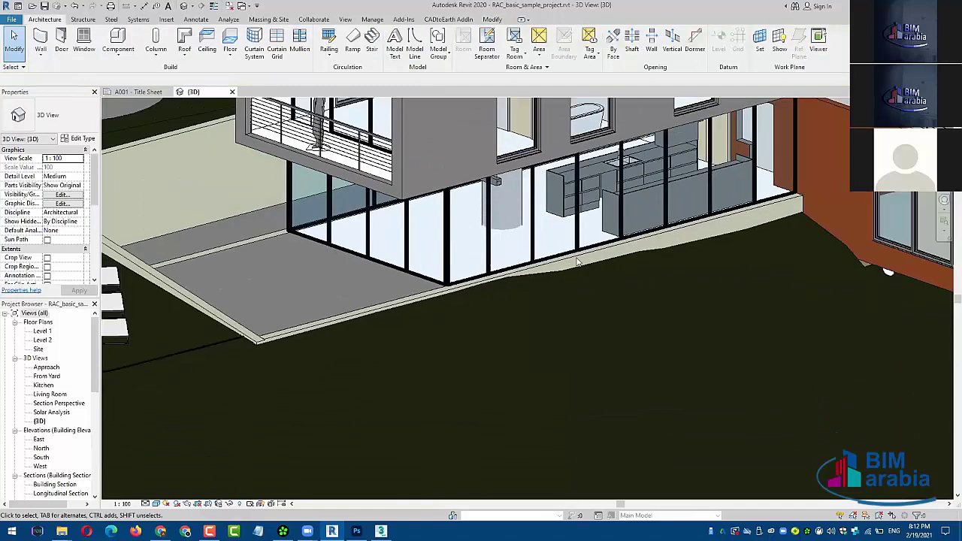
pyautogui.scroll(-2, 587, 268)
pyautogui.scroll(-1, 592, 248)
pyautogui.scroll(1, 593, 242)
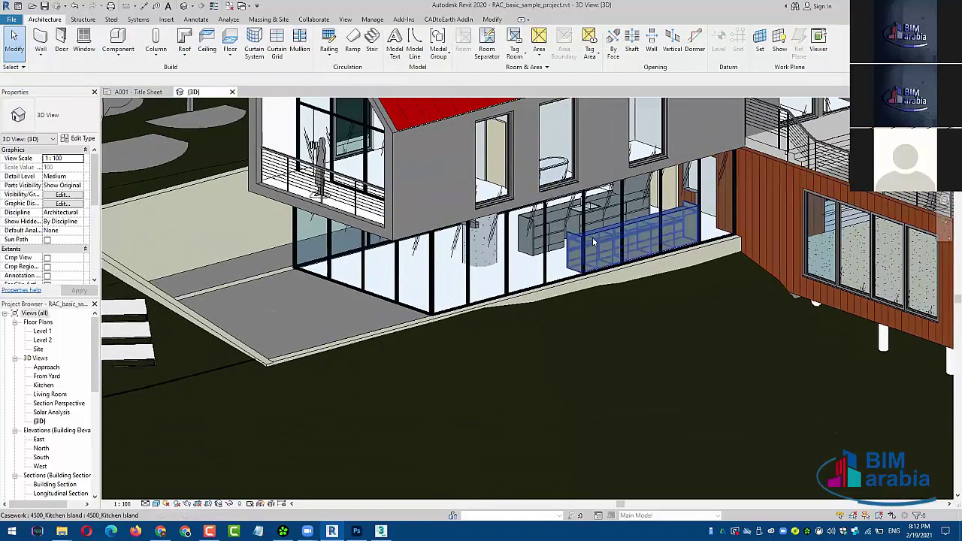
pyautogui.click(593, 242)
pyautogui.scroll(-2, 593, 242)
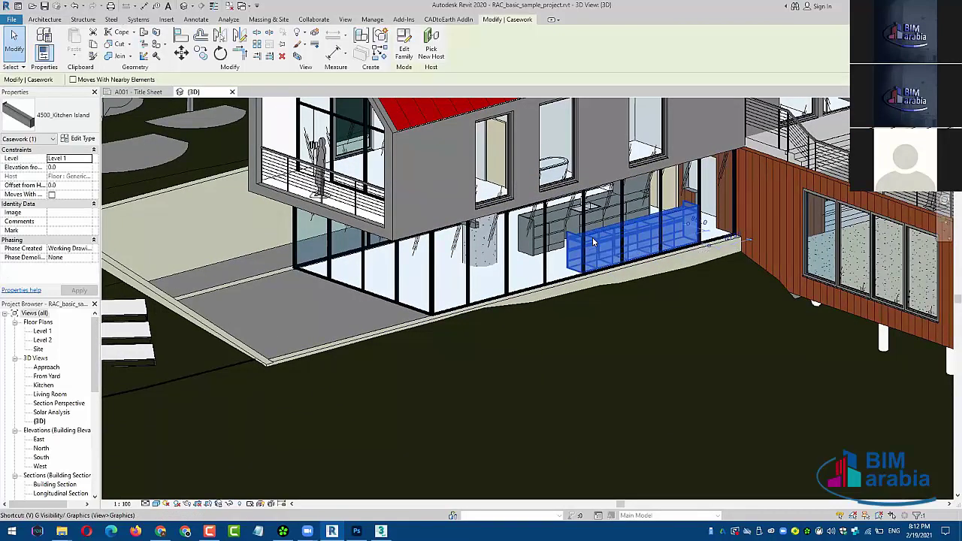
pyautogui.press('Escape')
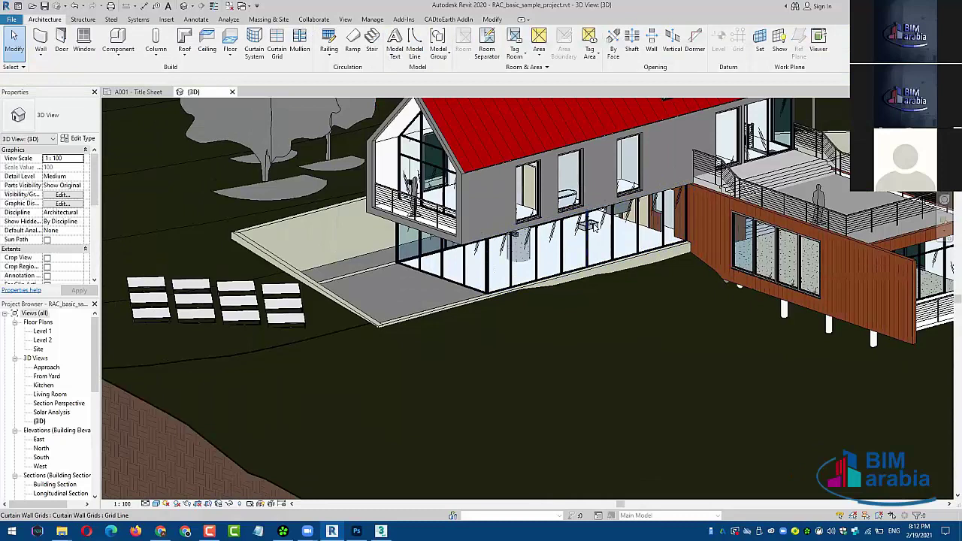
pyautogui.scroll(2, 593, 225)
pyautogui.scroll(1, 601, 225)
pyautogui.click(577, 227)
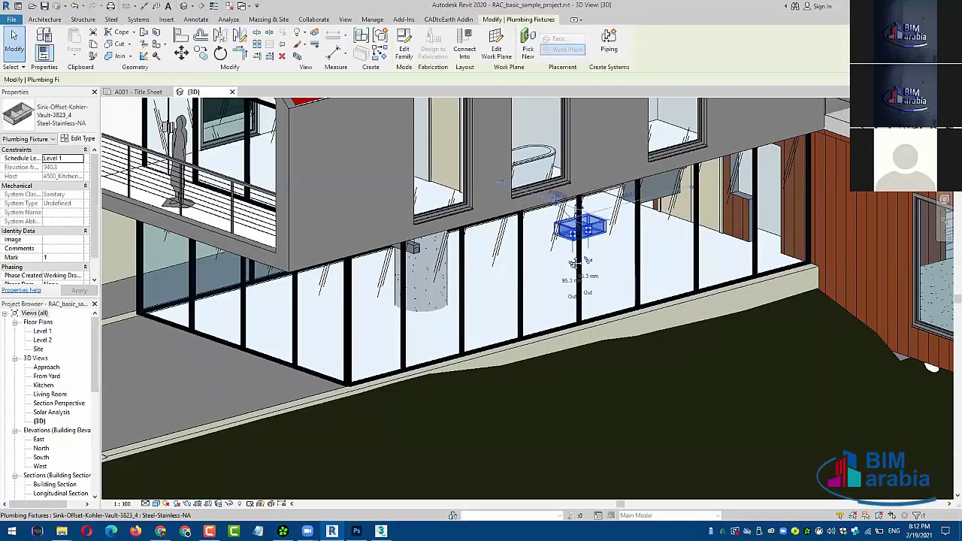
pyautogui.scroll(1, 586, 270)
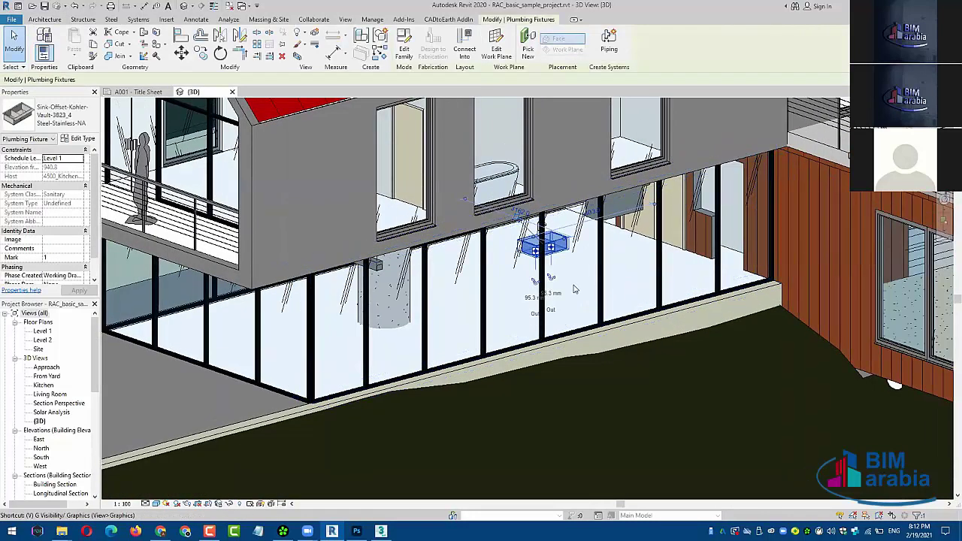
pyautogui.press('Escape')
pyautogui.keyDown('shift'); pyautogui.moveTo(574, 290); pyautogui.dragTo(562, 222, button='middle'); pyautogui.keyUp('shift')
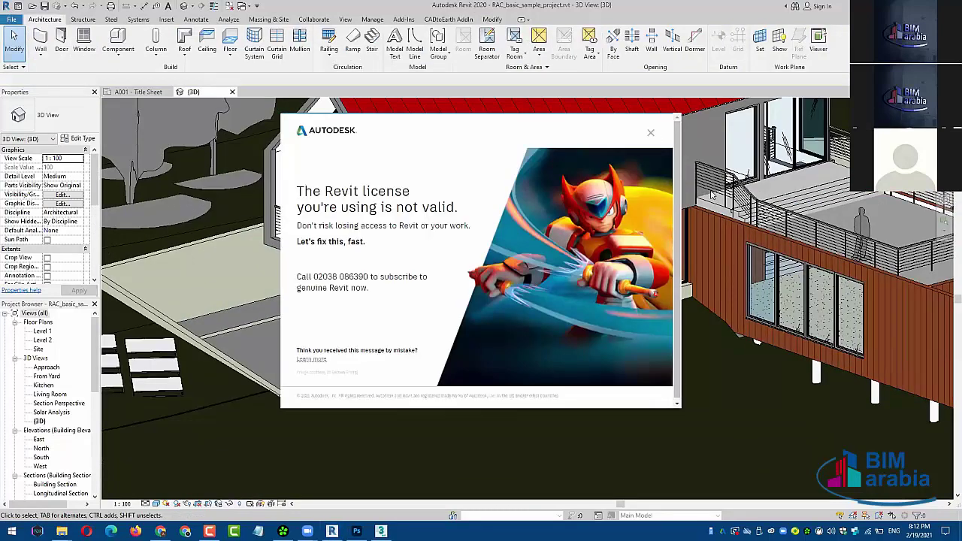
# - Dismiss the license warning and delete the entourage item near the house
pyautogui.click(650, 133)
pyautogui.moveTo(651, 135)
pyautogui.keyDown('shift'); pyautogui.mouseDown(button='middle')
pyautogui.moveTo(366, 250)
pyautogui.moveTo(368, 229)
pyautogui.moveTo(399, 198)
pyautogui.moveTo(379, 187)
pyautogui.mouseUp(button='middle'); pyautogui.keyUp('shift')
pyautogui.click(368, 229)
pyautogui.press('Escape')
pyautogui.click(378, 187)
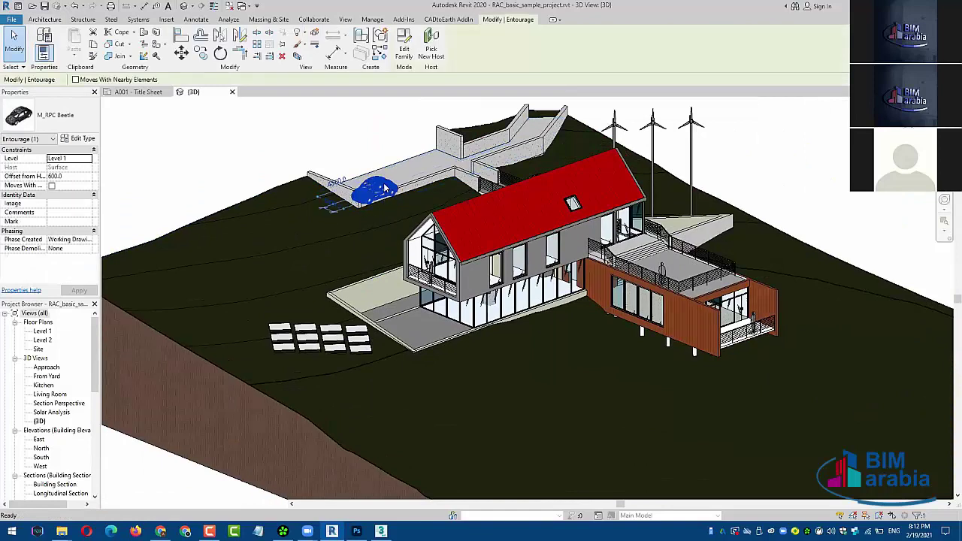
pyautogui.press('Delete')
# - Orbit around the whole site, then open Visibility/Graphic Overrides with VG
pyautogui.moveTo(789, 228)
pyautogui.mouseDown(button='middle')
pyautogui.moveTo(782, 218)
pyautogui.moveTo(794, 208)
pyautogui.mouseUp(button='middle')
pyautogui.scroll(-2, 774, 203)
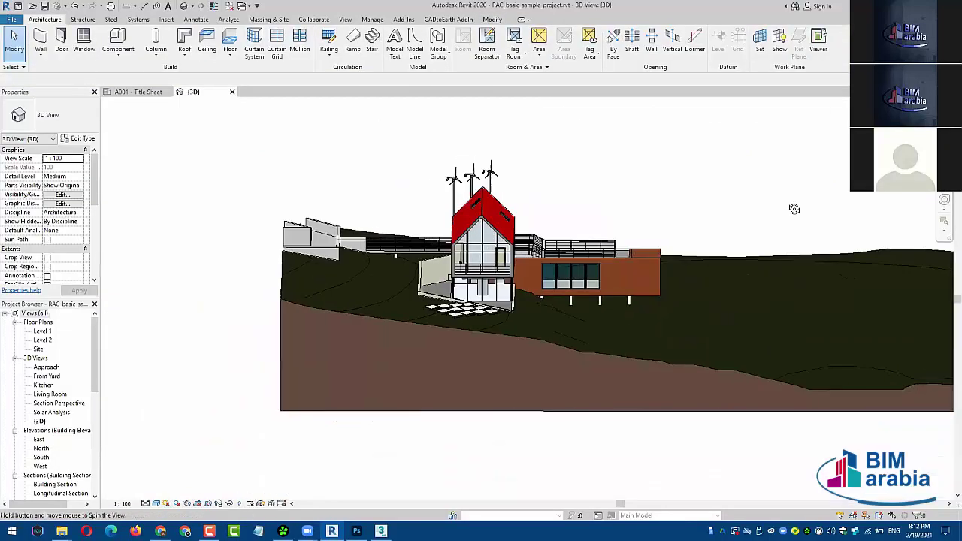
pyautogui.moveTo(553, 247)
pyautogui.keyDown('shift'); pyautogui.mouseDown(button='middle')
pyautogui.moveTo(532, 284)
pyautogui.moveTo(439, 254)
pyautogui.mouseUp(button='middle'); pyautogui.keyUp('shift')
pyautogui.scroll(2, 531, 284)
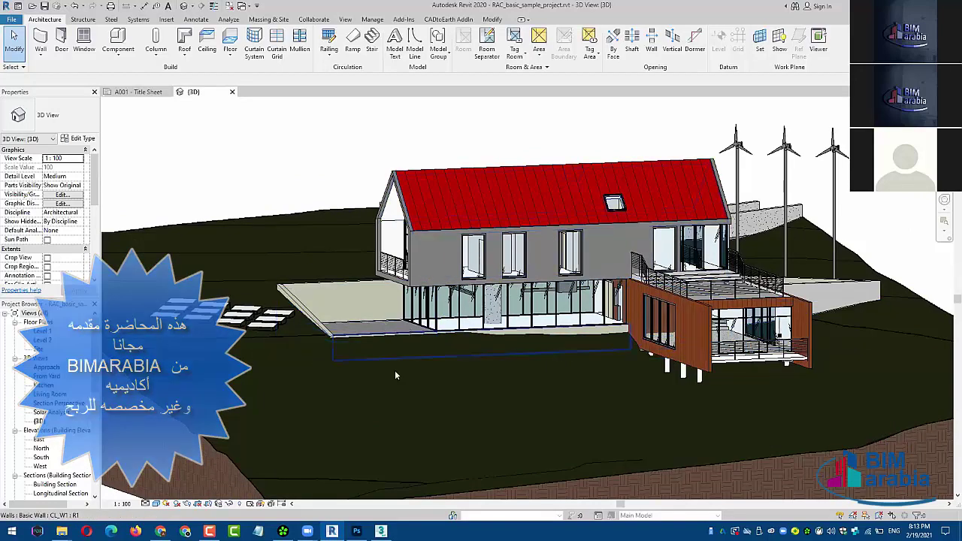
pyautogui.moveTo(448, 356)
pyautogui.keyDown('shift'); pyautogui.mouseDown(button='middle')
pyautogui.moveTo(642, 351)
pyautogui.moveTo(666, 339)
pyautogui.moveTo(597, 386)
pyautogui.moveTo(491, 401)
pyautogui.moveTo(534, 379)
pyautogui.moveTo(515, 364)
pyautogui.mouseUp(button='middle'); pyautogui.keyUp('shift')
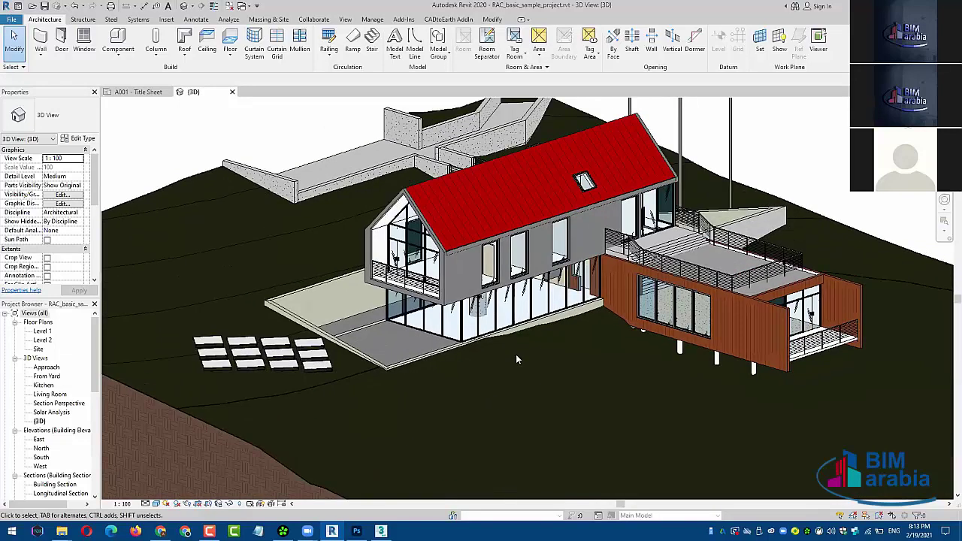
pyautogui.scroll(1, 516, 354)
pyautogui.scroll(1, 514, 386)
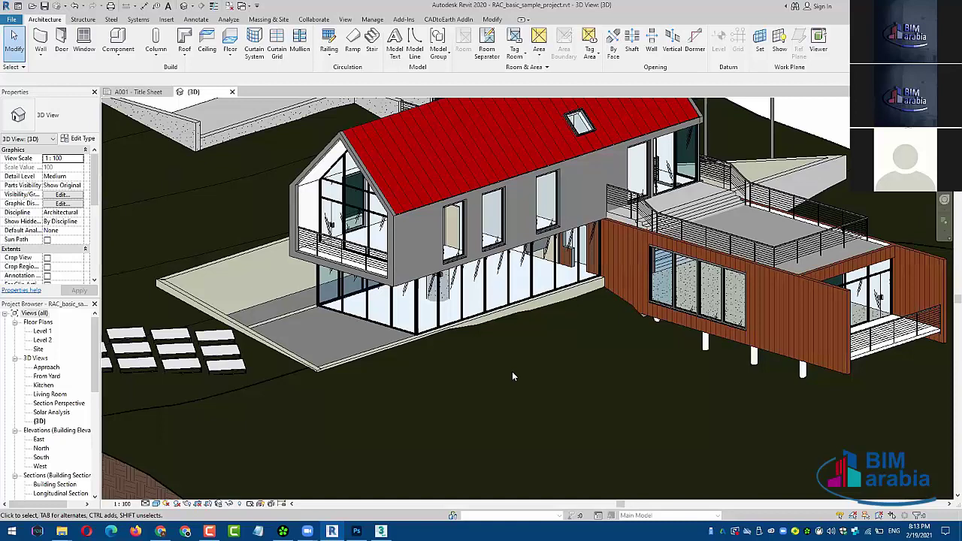
pyautogui.press('v')
pyautogui.press('v')
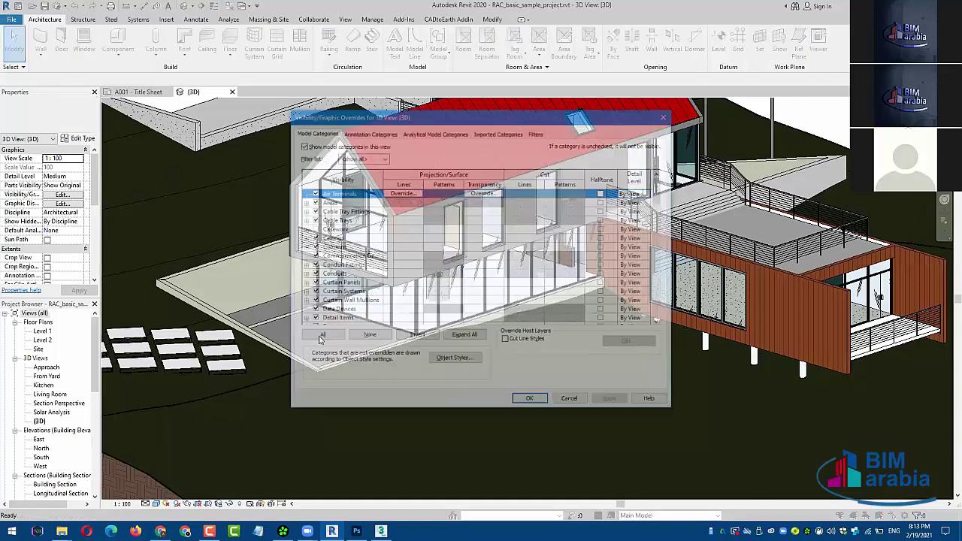
# - Close Visibility/Graphic Overrides, then zoom in to inspect the person figure on the balcony
pyautogui.click(528, 402)
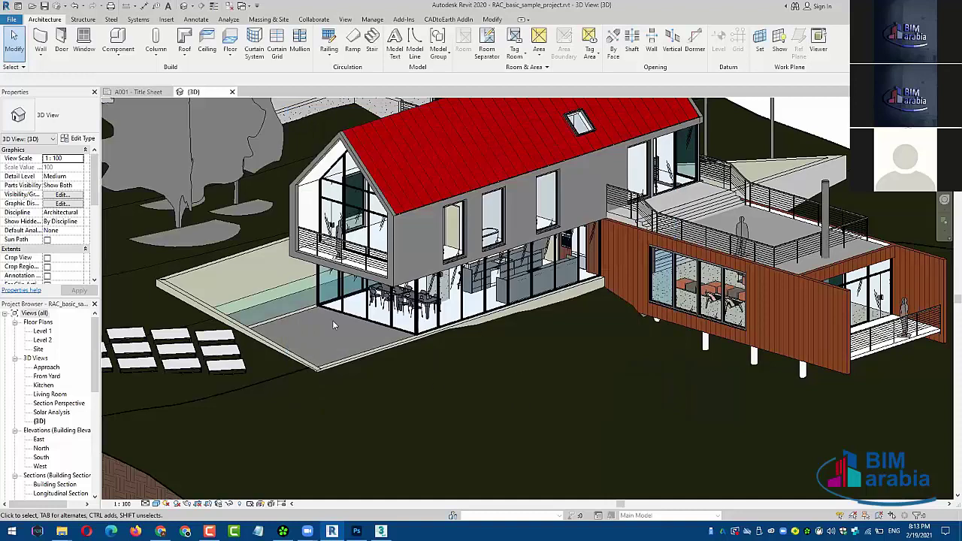
pyautogui.scroll(-2, 332, 320)
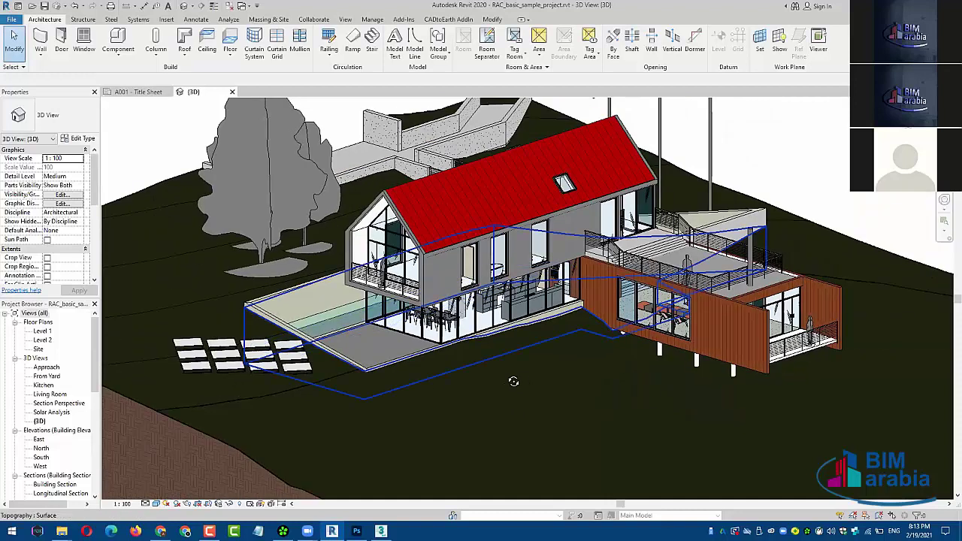
pyautogui.moveTo(513, 381)
pyautogui.keyDown('shift'); pyautogui.mouseDown(button='middle')
pyautogui.moveTo(644, 395)
pyautogui.moveTo(559, 385)
pyautogui.mouseUp(button='middle'); pyautogui.keyUp('shift')
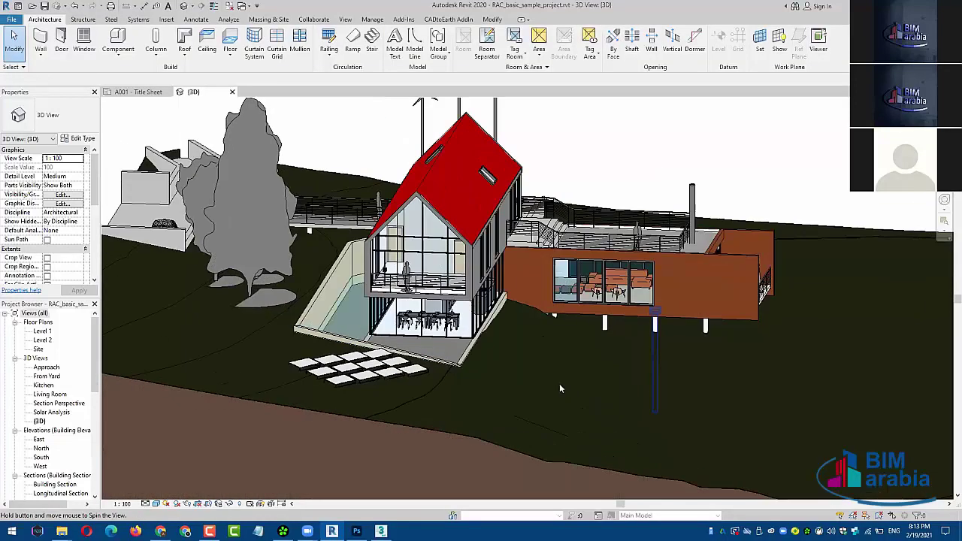
pyautogui.scroll(1, 559, 389)
pyautogui.scroll(1, 559, 388)
pyautogui.scroll(1, 559, 389)
pyautogui.scroll(1, 559, 388)
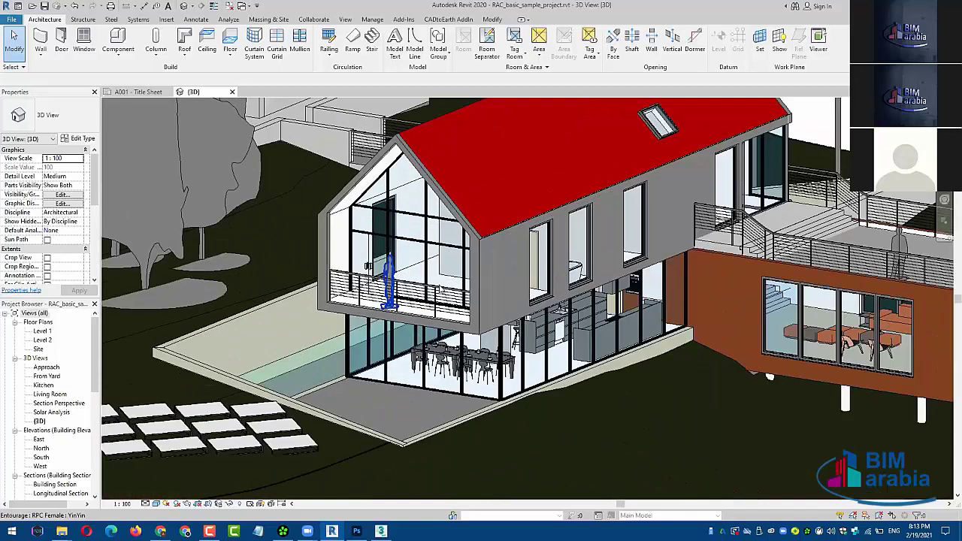
pyautogui.scroll(2, 388, 289)
pyautogui.click(386, 292)
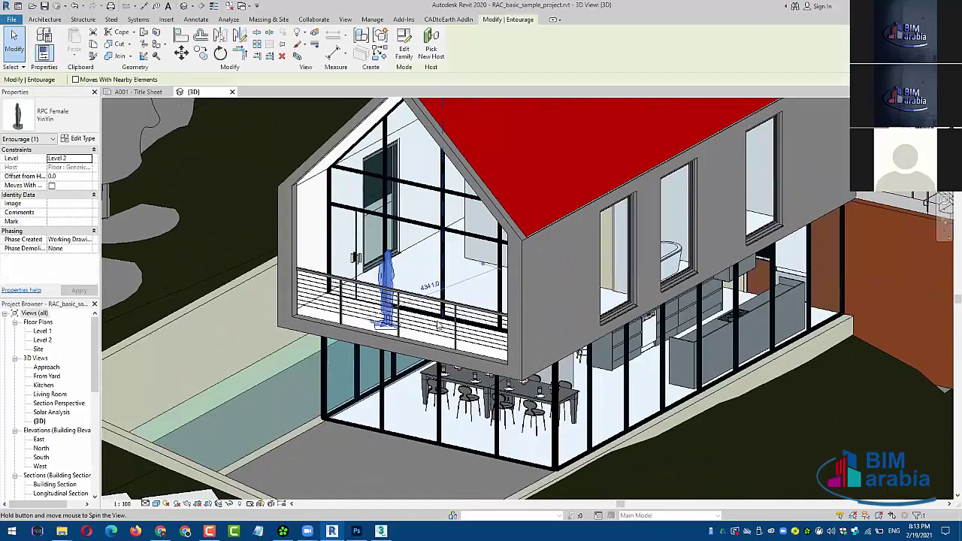
pyautogui.press('v')
pyautogui.press('Escape')
# - Pan and zoom to frame the whole red-roofed house on its sloping site
pyautogui.scroll(-3, 622, 352)
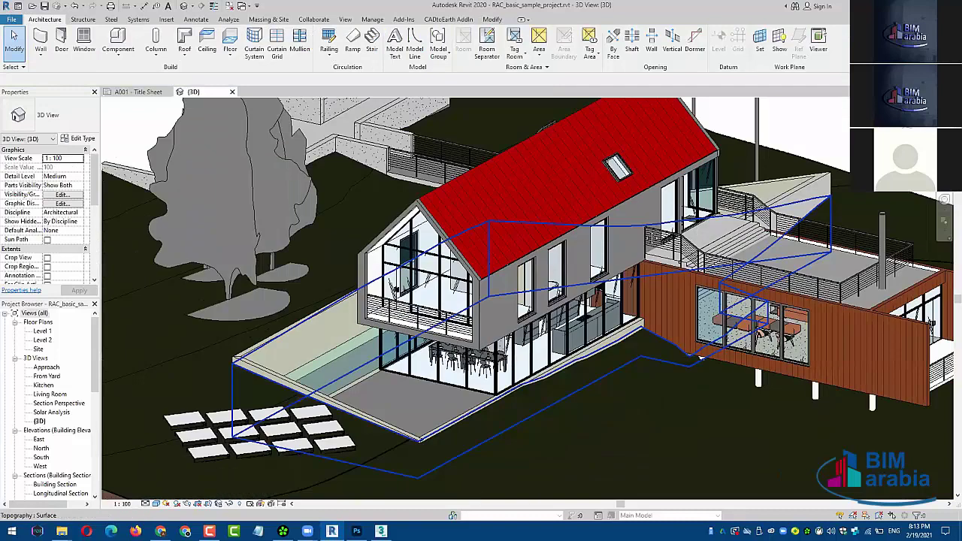
pyautogui.scroll(1, 489, 362)
pyautogui.scroll(1, 498, 365)
pyautogui.moveTo(497, 365); pyautogui.dragTo(441, 368, button='middle')
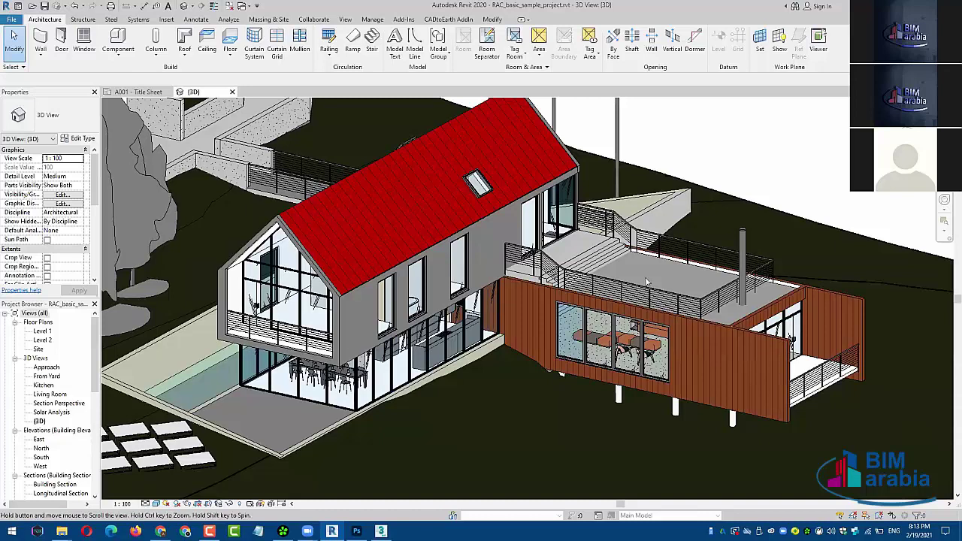
pyautogui.keyDown('ctrl'); pyautogui.scroll(2, 647, 281); pyautogui.keyUp('ctrl')
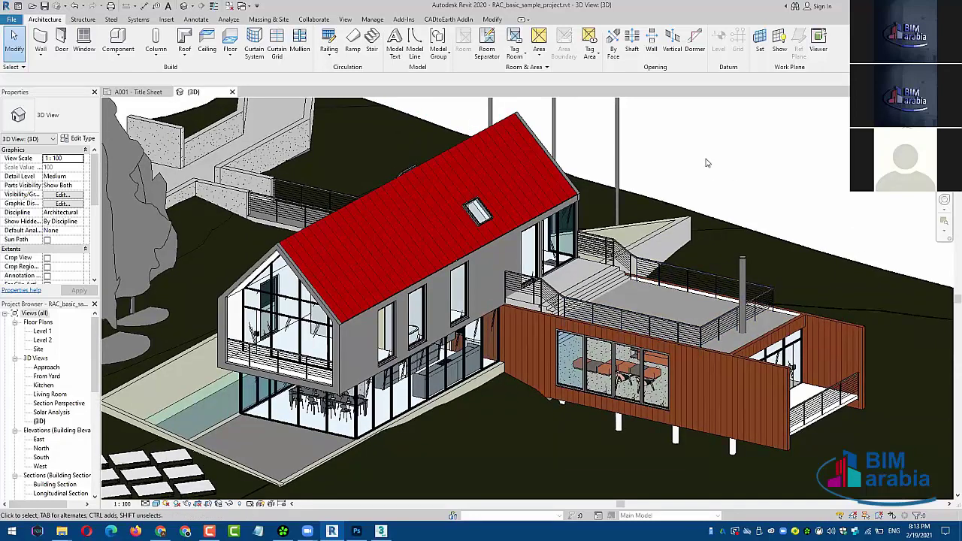
pyautogui.moveTo(706, 161); pyautogui.dragTo(712, 183, button='middle')
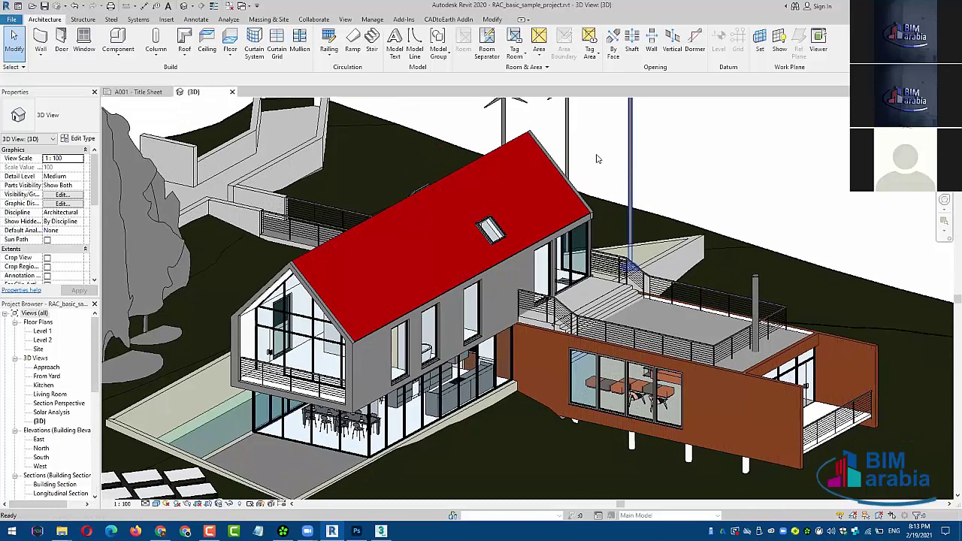
pyautogui.scroll(-3, 596, 157)
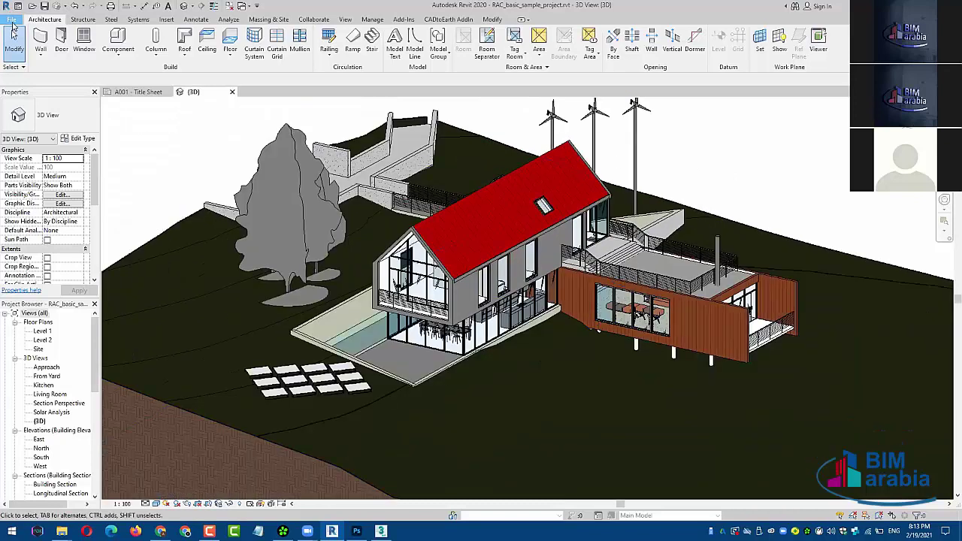
# - Export the Revit 3D view as an FBX file to the Desktop, then return to 3ds Max
pyautogui.click(12, 19)
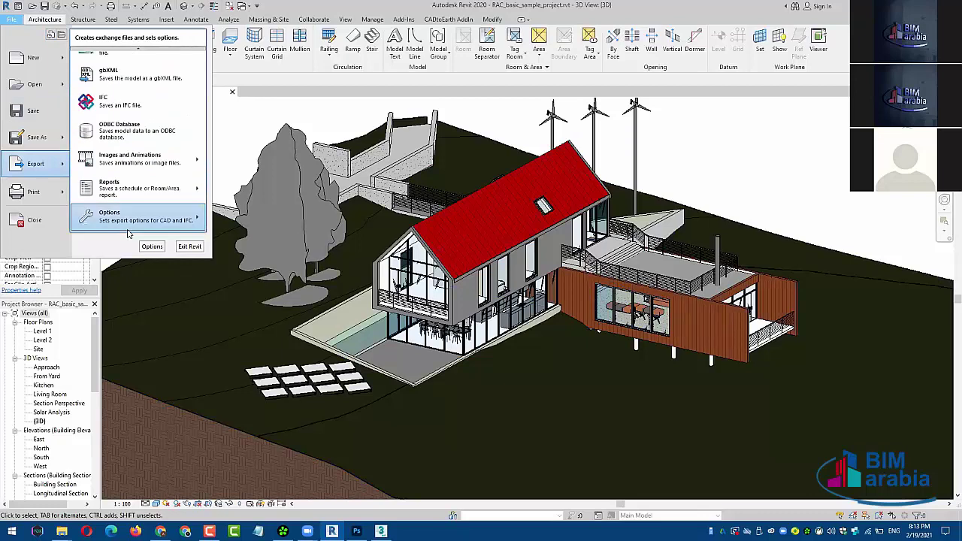
pyautogui.moveTo(36, 164)
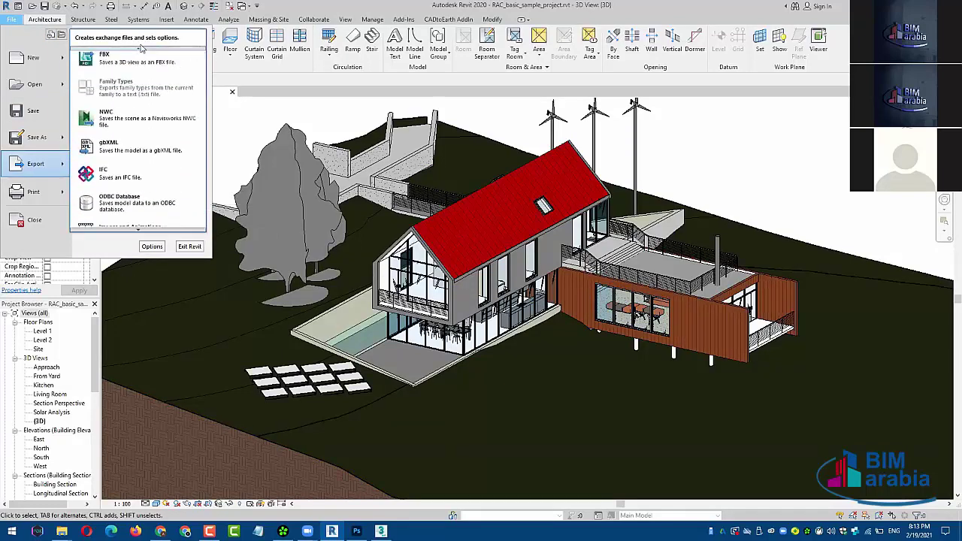
pyautogui.click(137, 63)
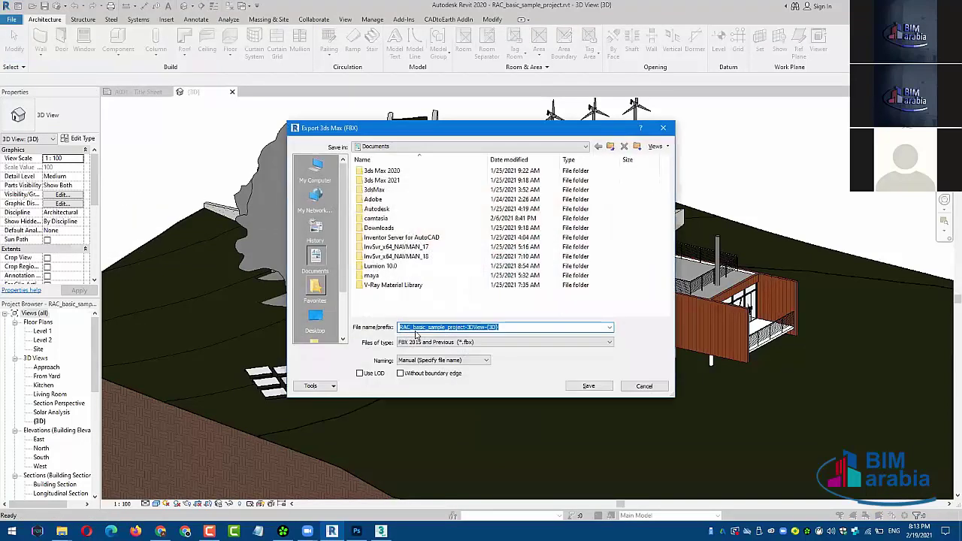
pyautogui.click(315, 317)
pyautogui.click(581, 388)
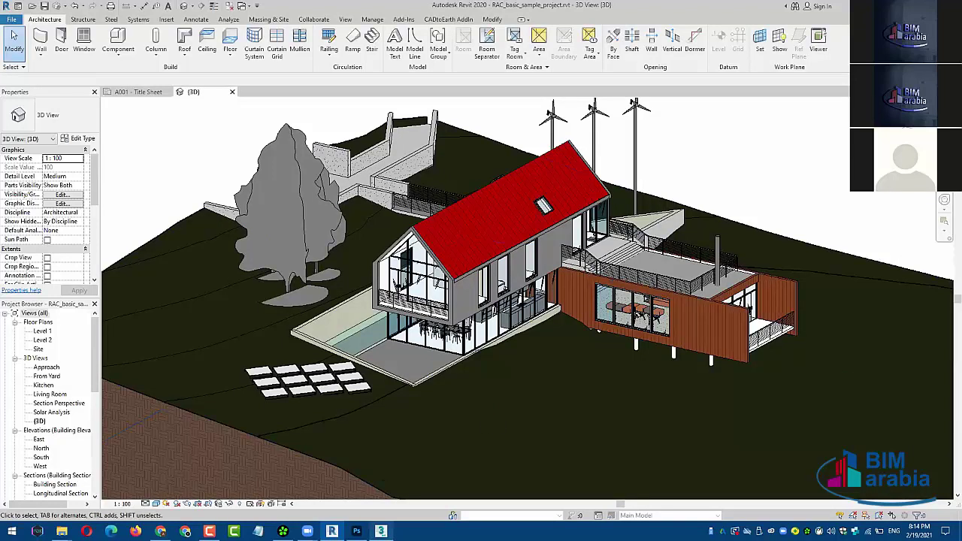
pyautogui.hotkey('alt', 'Tab')
# - Import RAC_basic_sample_project-3DView-{3D}.fbx, with the file browser switched to List view
pyautogui.click(10, 17)
pyautogui.moveTo(23, 154)
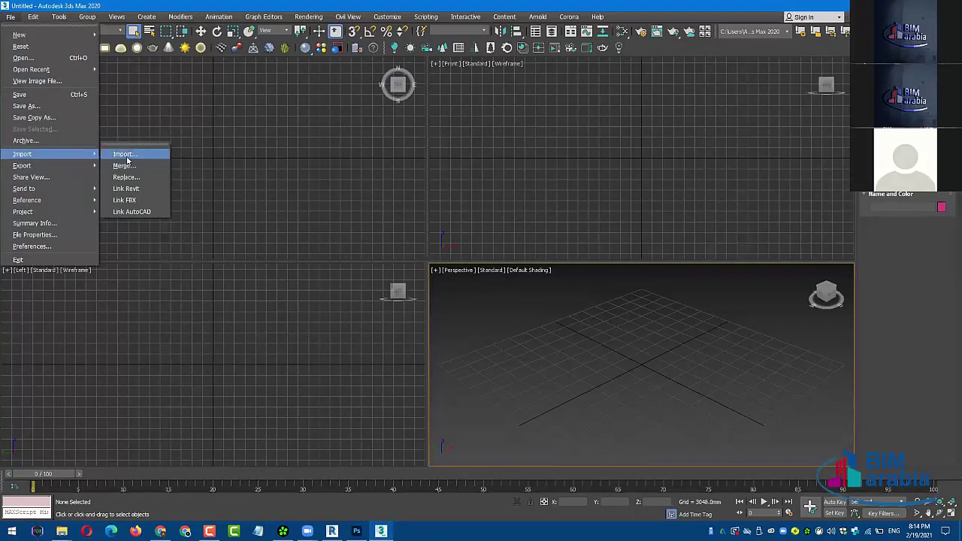
pyautogui.click(124, 154)
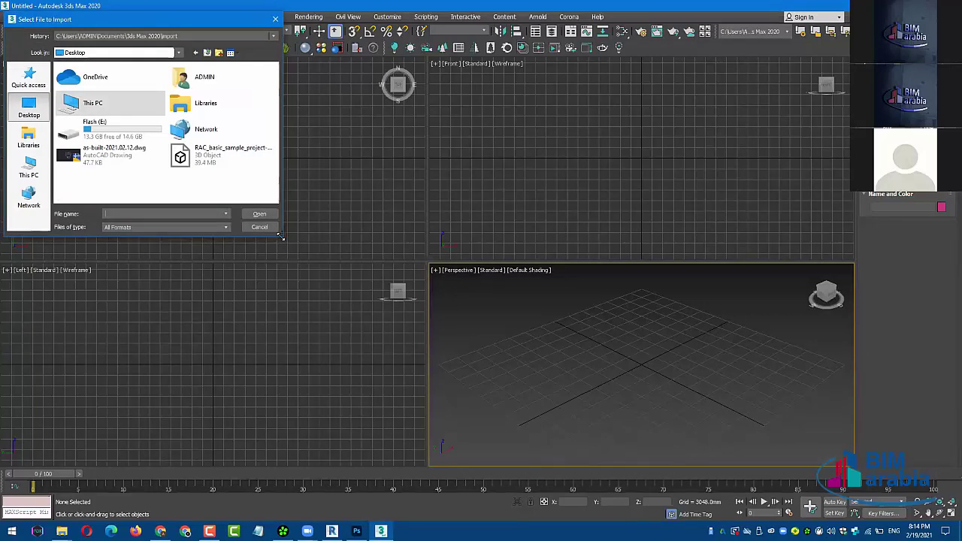
pyautogui.moveTo(281, 239); pyautogui.dragTo(489, 276)
pyautogui.click(218, 122)
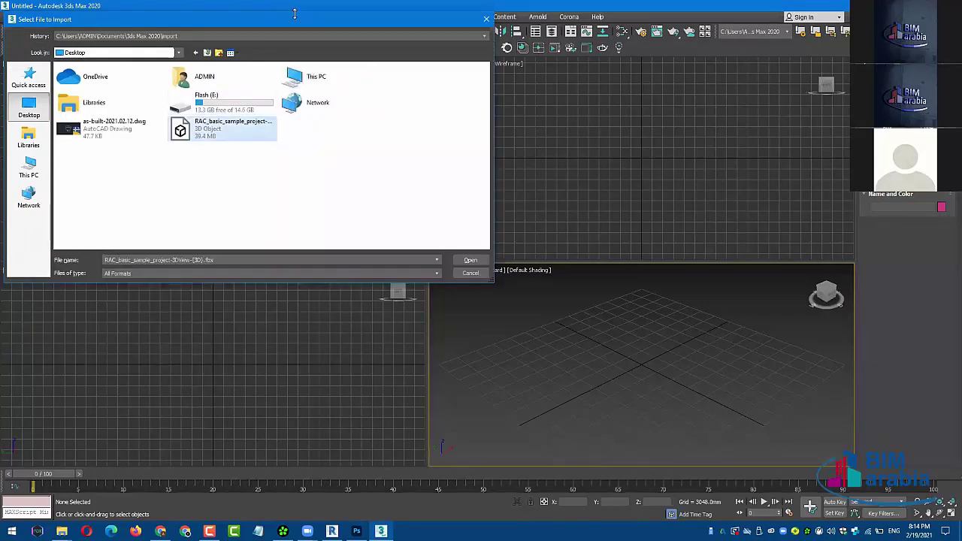
pyautogui.moveTo(225, 7); pyautogui.dragTo(285, 131)
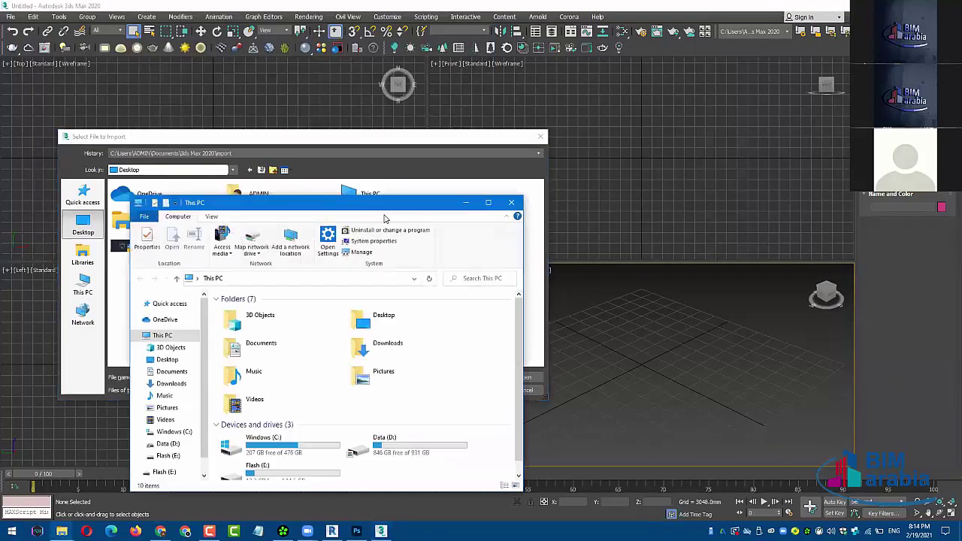
pyautogui.click(212, 217)
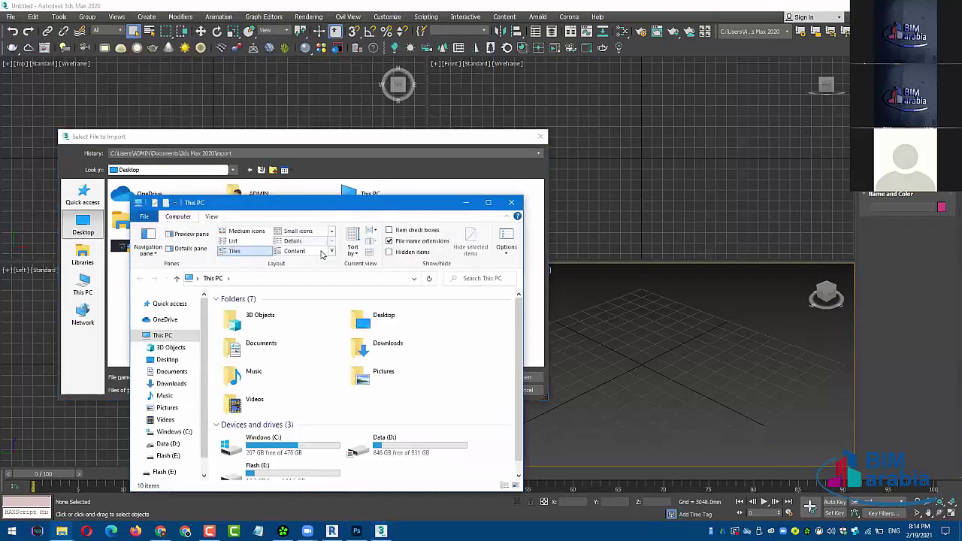
pyautogui.click(511, 202)
pyautogui.rightClick(382, 267)
pyautogui.moveTo(402, 269)
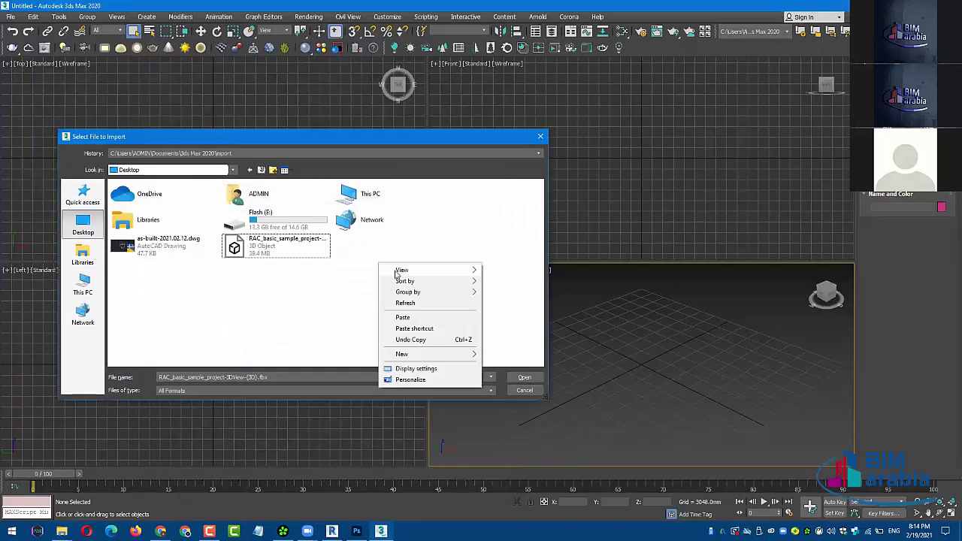
pyautogui.click(503, 314)
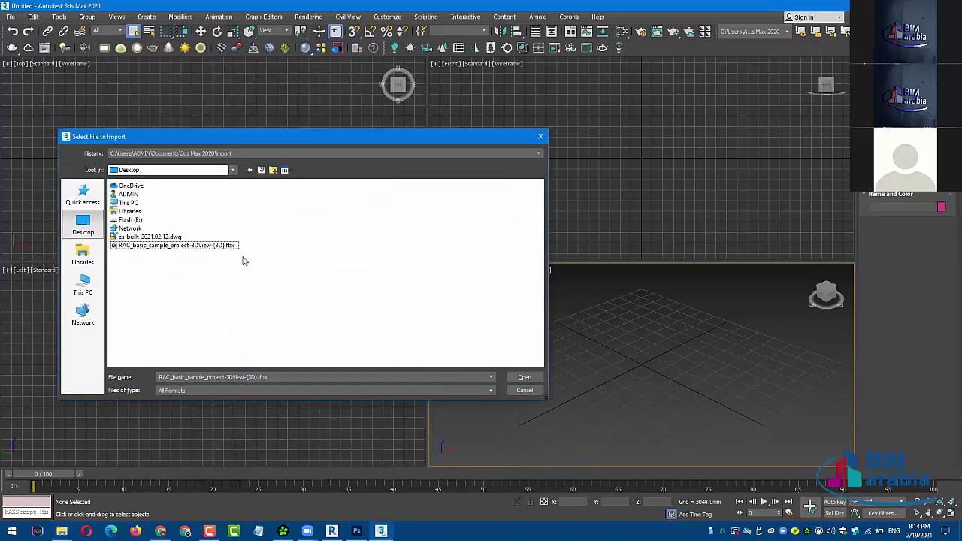
pyautogui.click(218, 251)
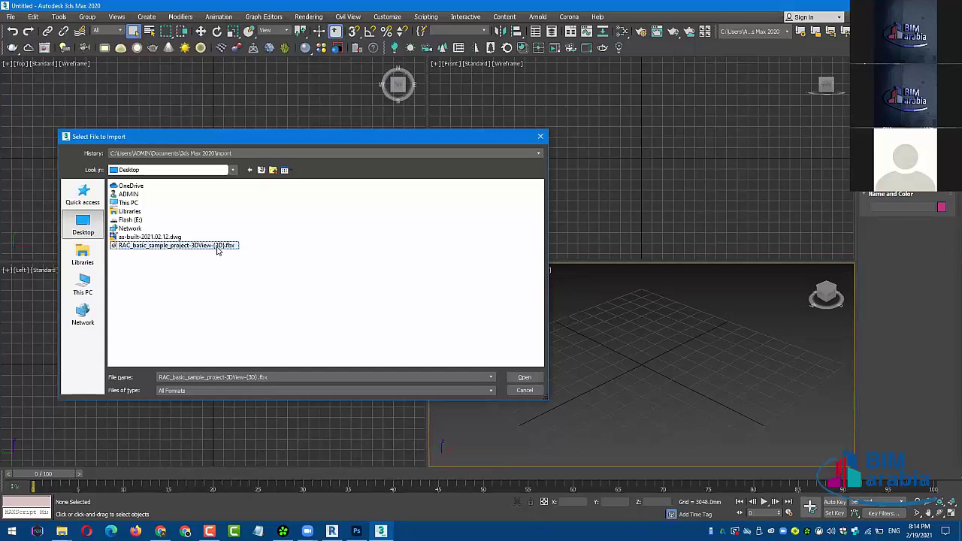
pyautogui.doubleClick(217, 251)
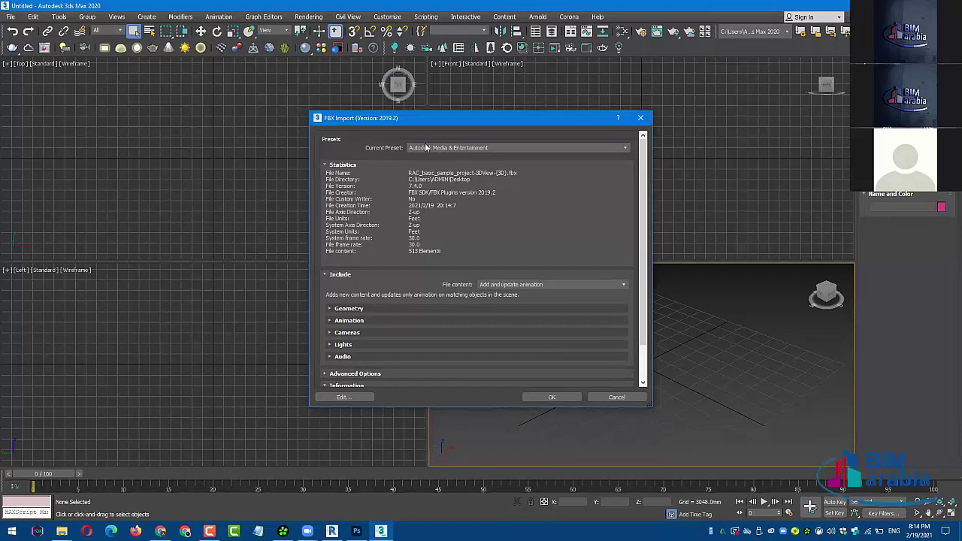
# - Run the FBX import with the Autodesk Architectural (Revit) preset
pyautogui.click(474, 151)
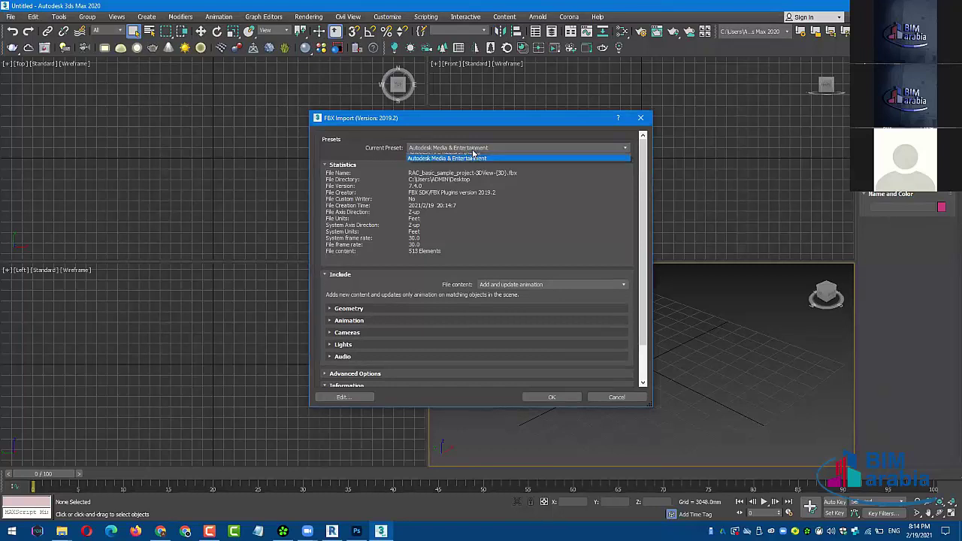
pyautogui.click(454, 155)
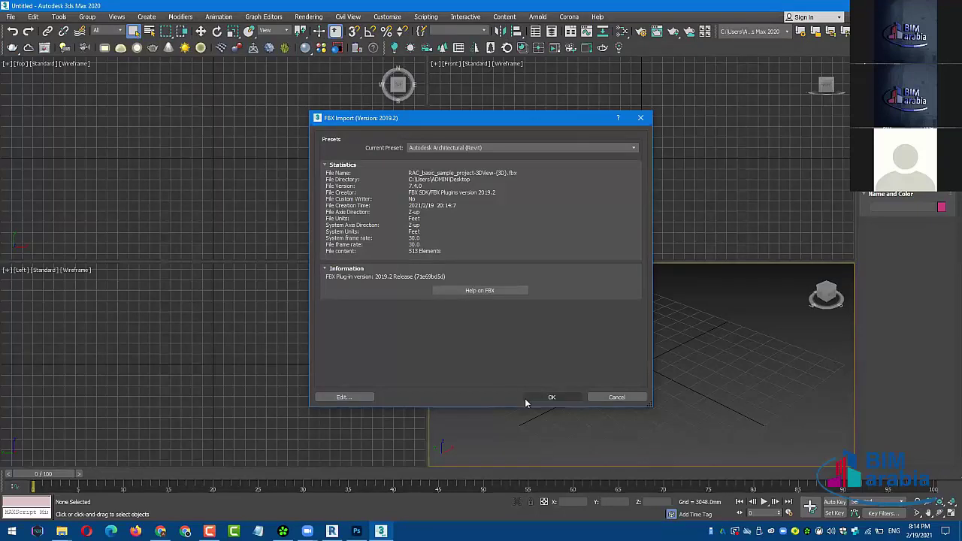
pyautogui.click(547, 398)
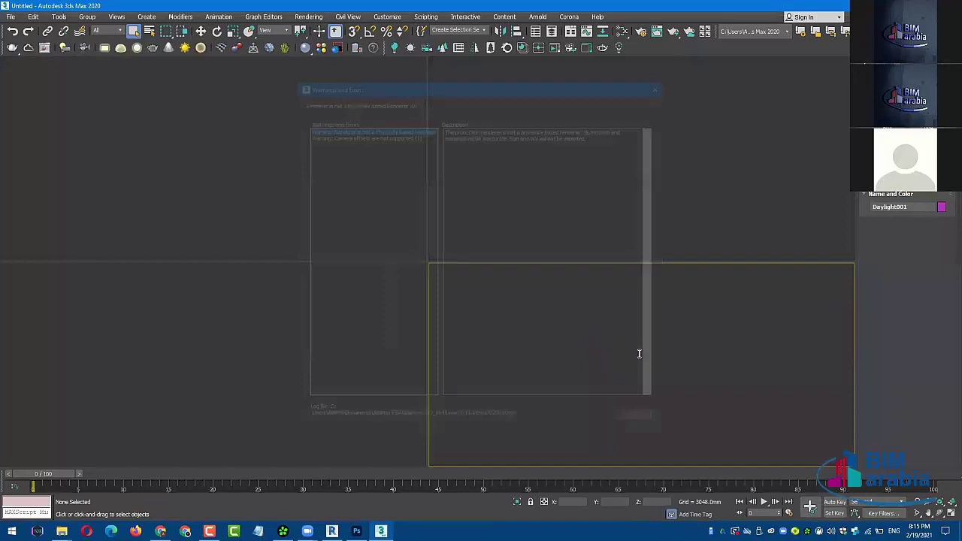
# - Close the import warnings, maximize the Perspective view and frame the imported house
pyautogui.click(640, 421)
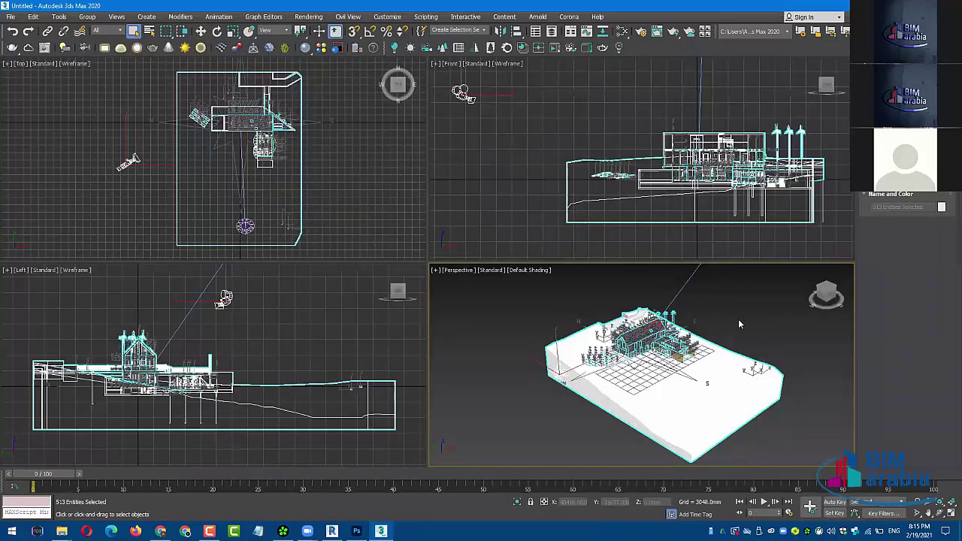
pyautogui.hotkey('alt', 'w')
pyautogui.moveTo(721, 311)
pyautogui.keyDown('alt'); pyautogui.mouseDown(button='middle')
pyautogui.moveTo(616, 257)
pyautogui.moveTo(602, 273)
pyautogui.mouseUp(button='middle'); pyautogui.keyUp('alt')
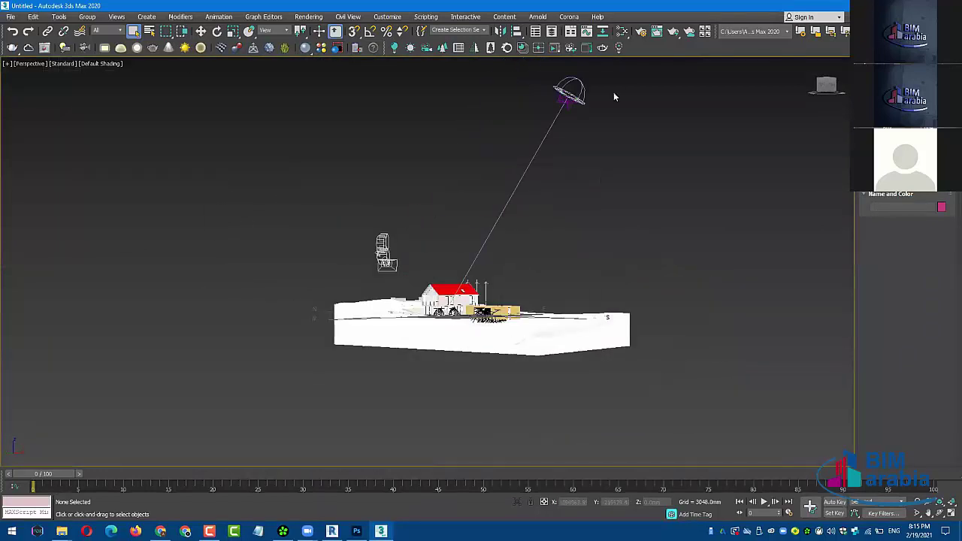
pyautogui.moveTo(611, 75); pyautogui.dragTo(531, 125)
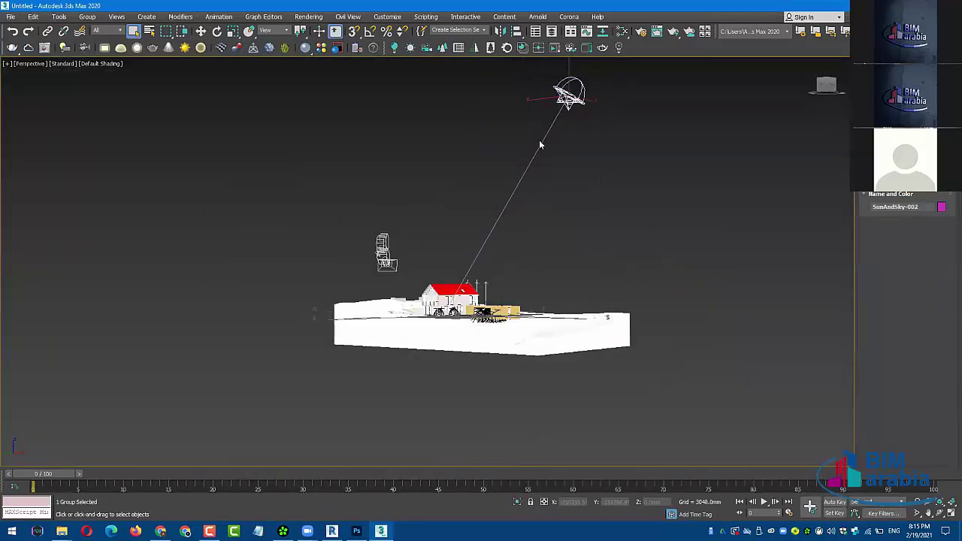
pyautogui.click(412, 244)
pyautogui.scroll(2, 416, 245)
pyautogui.scroll(2, 419, 247)
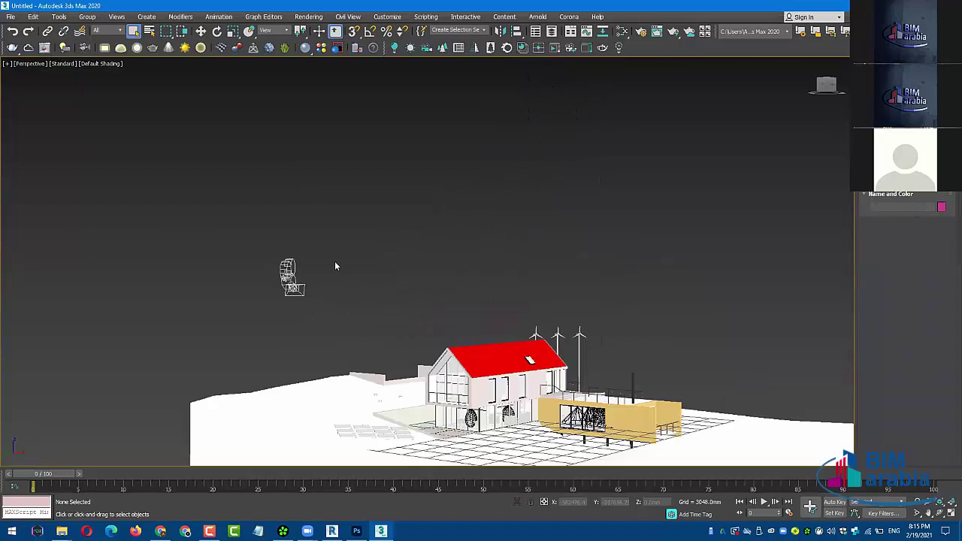
pyautogui.moveTo(436, 316)
pyautogui.mouseDown(button='middle')
pyautogui.moveTo(505, 251)
pyautogui.moveTo(532, 344)
pyautogui.moveTo(483, 376)
pyautogui.moveTo(515, 339)
pyautogui.moveTo(508, 371)
pyautogui.mouseUp(button='middle')
pyautogui.scroll(2, 532, 343)
pyautogui.scroll(1, 492, 363)
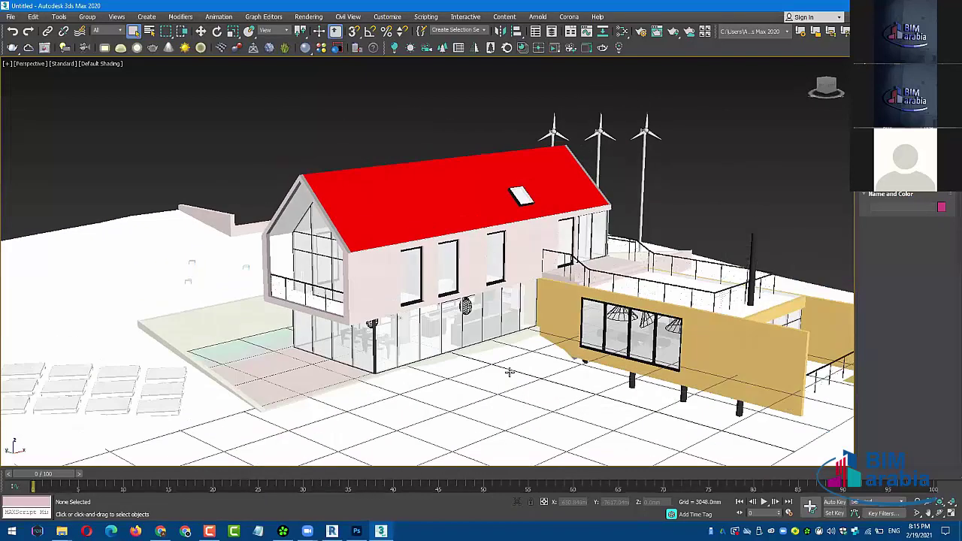
pyautogui.moveTo(751, 137); pyautogui.dragTo(711, 147, button='middle')
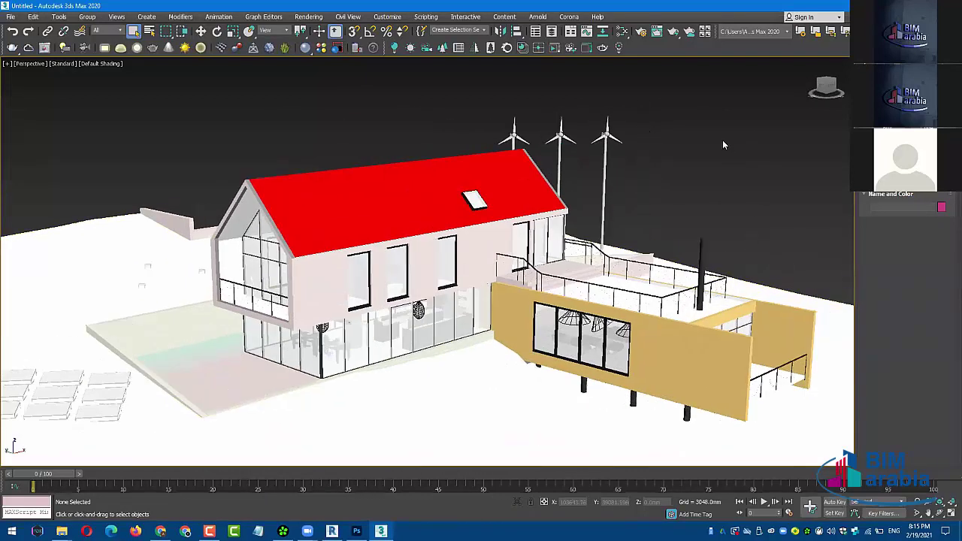
# - In the wireframe Front view, draw a tape measure from ceiling to floor
pyautogui.press('f')
pyautogui.scroll(2, 774, 224)
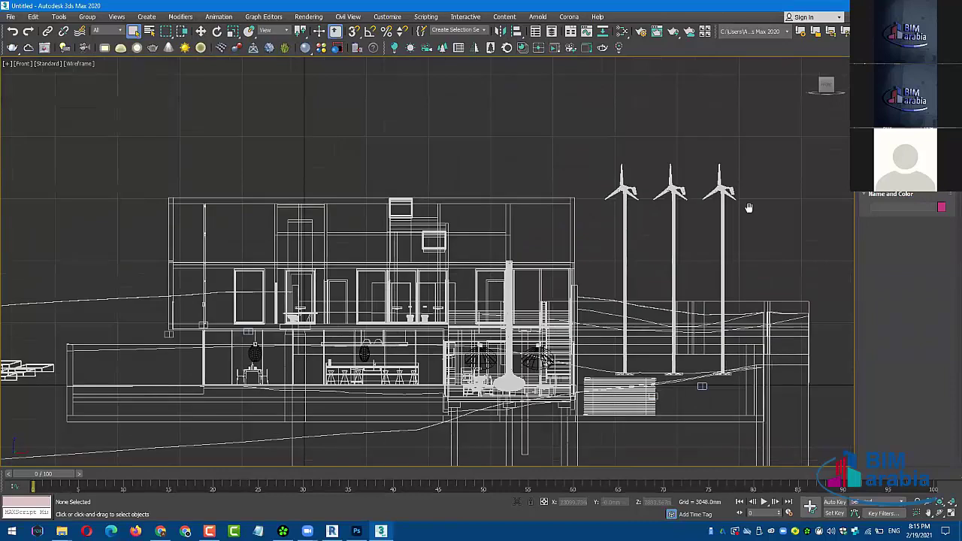
pyautogui.moveTo(749, 207); pyautogui.dragTo(713, 187, button='middle')
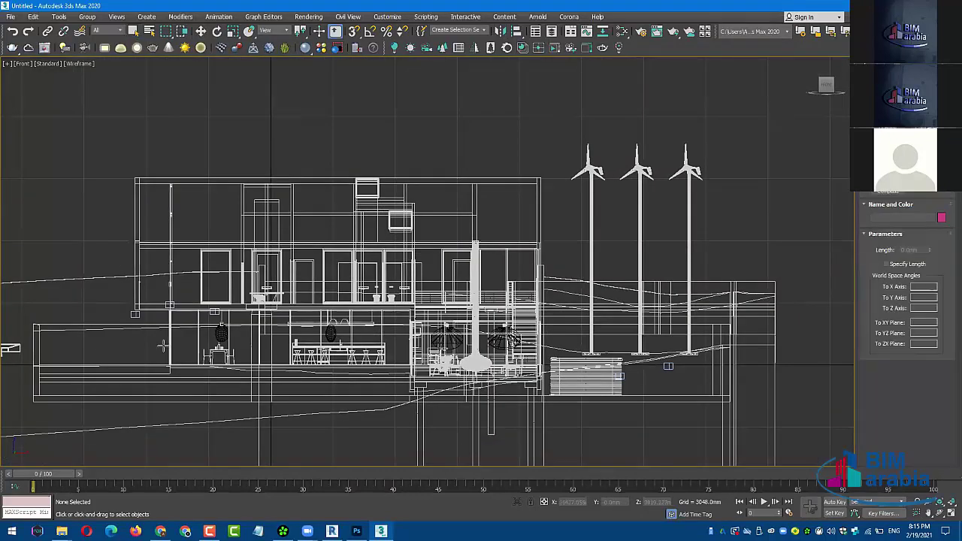
pyautogui.scroll(3, 165, 340)
pyautogui.scroll(2, 292, 212)
pyautogui.scroll(3, 292, 212)
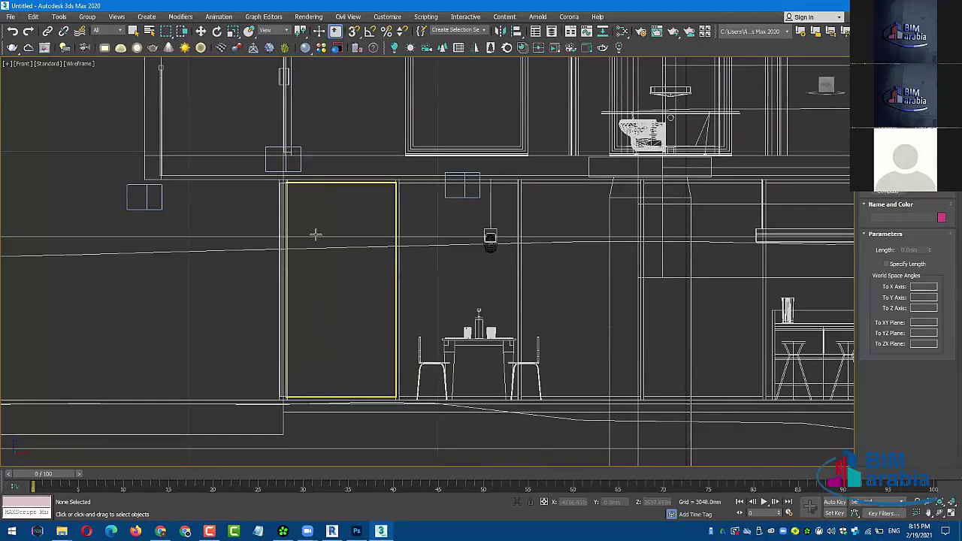
pyautogui.moveTo(317, 190); pyautogui.dragTo(315, 392)
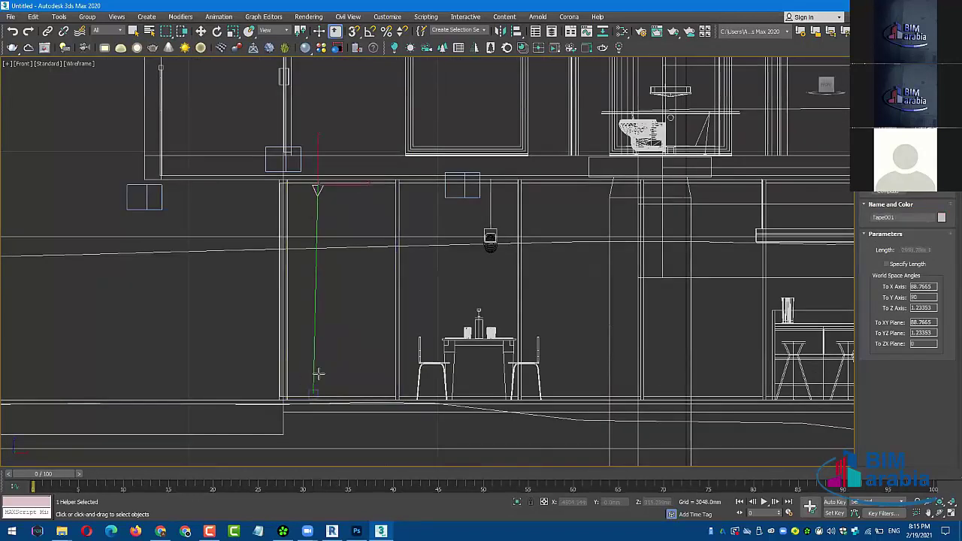
pyautogui.rightClick(314, 391)
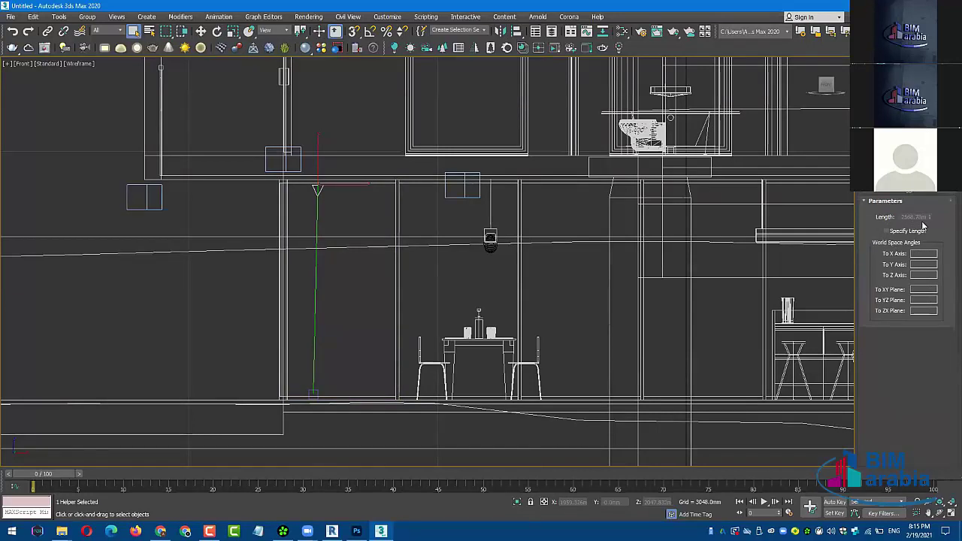
# - Deselect the tape and orbit to a shaded, angled view of the house
pyautogui.moveTo(421, 255); pyautogui.dragTo(424, 263, button='middle')
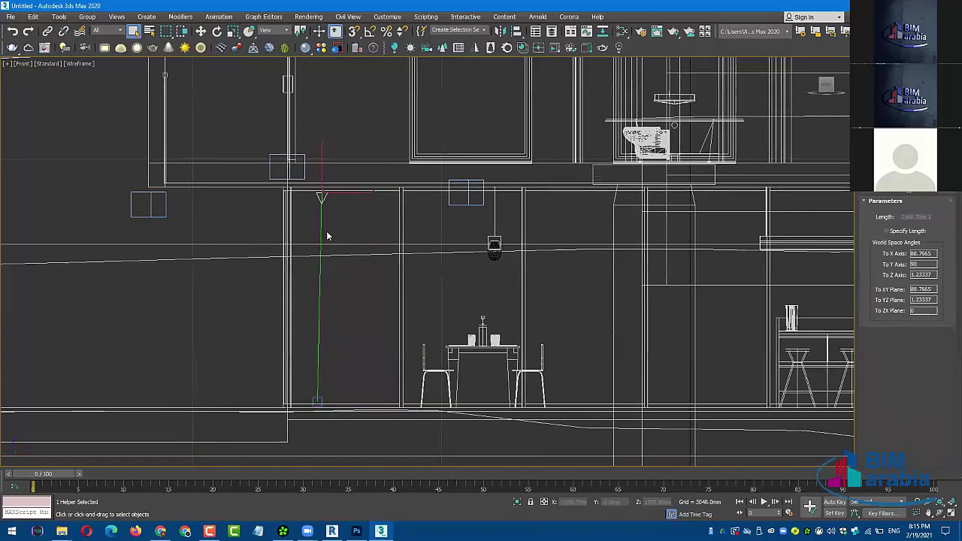
pyautogui.click(355, 271)
pyautogui.scroll(-3, 355, 277)
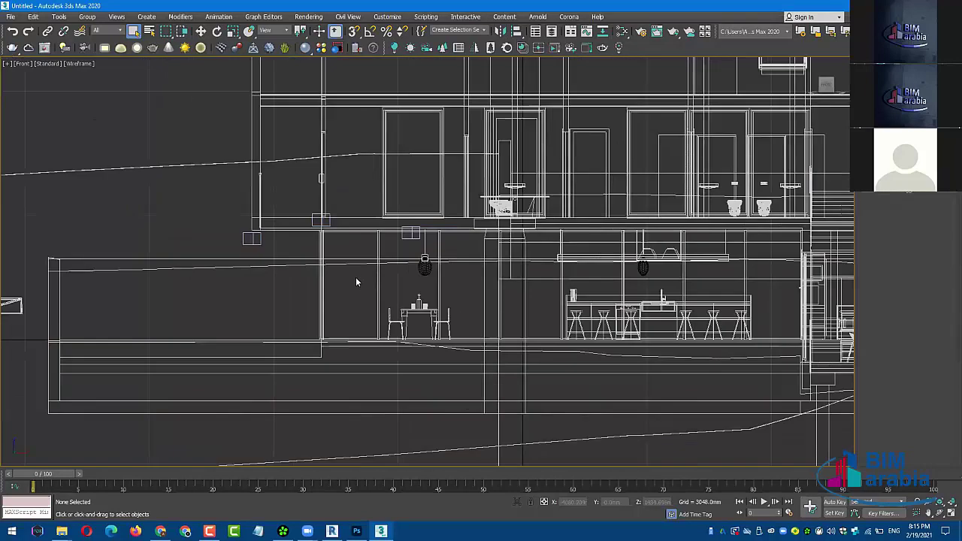
pyautogui.scroll(-2, 356, 277)
pyautogui.press('F3')
pyautogui.moveTo(355, 282)
pyautogui.keyDown('alt'); pyautogui.mouseDown(button='middle')
pyautogui.moveTo(427, 326)
pyautogui.moveTo(493, 348)
pyautogui.mouseUp(button='middle'); pyautogui.keyUp('alt')
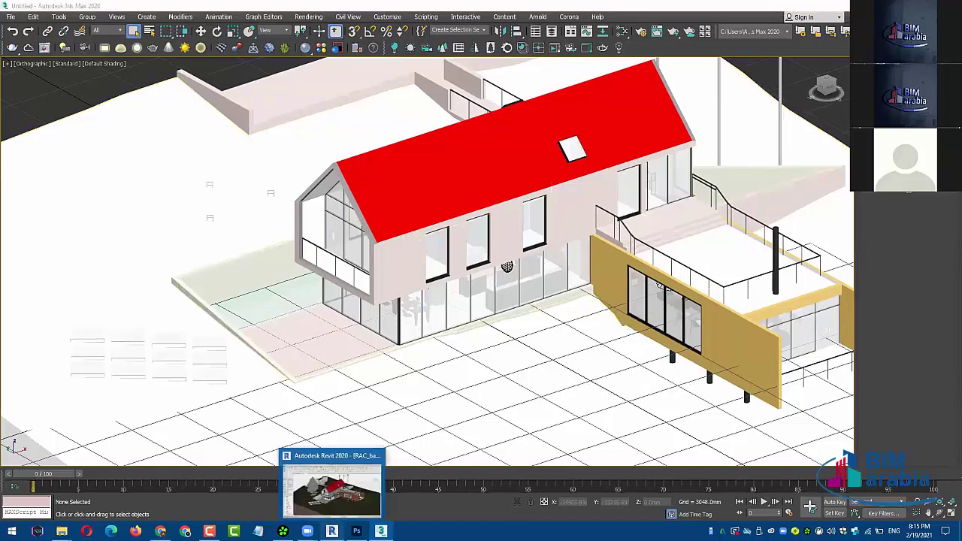
# - In Revit, look through the File > Export formats, close the menu and pan the 3D view
pyautogui.click(331, 531)
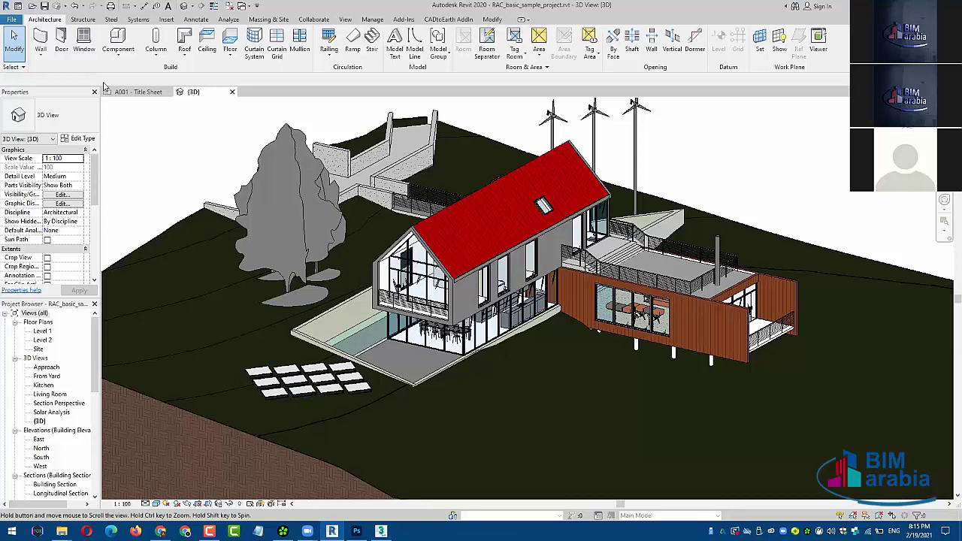
pyautogui.click(15, 21)
pyautogui.moveTo(36, 164)
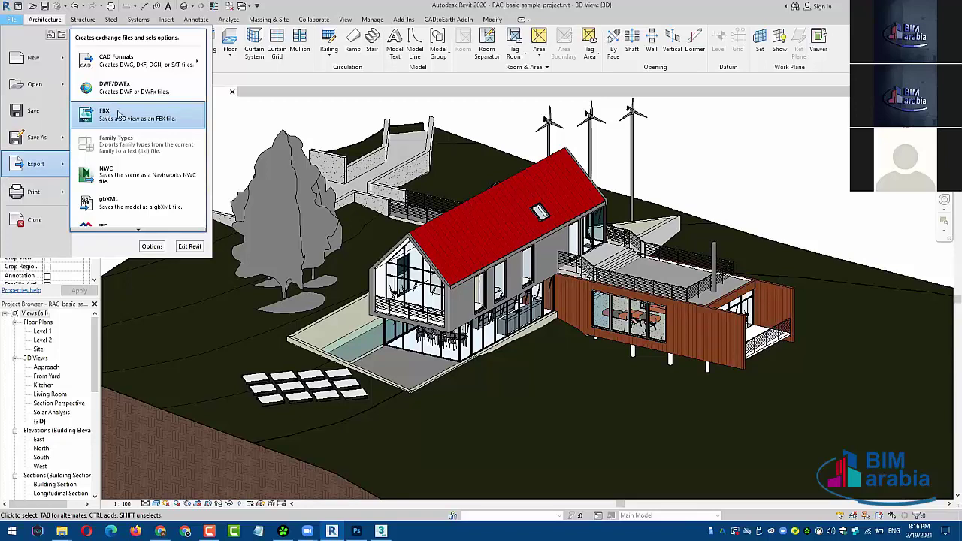
pyautogui.moveTo(135, 60)
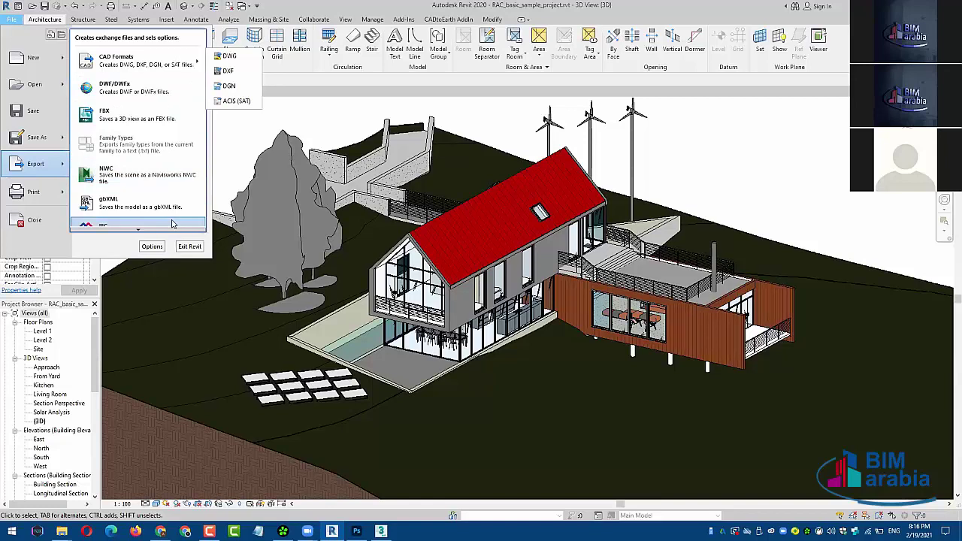
pyautogui.scroll(-1, 171, 223)
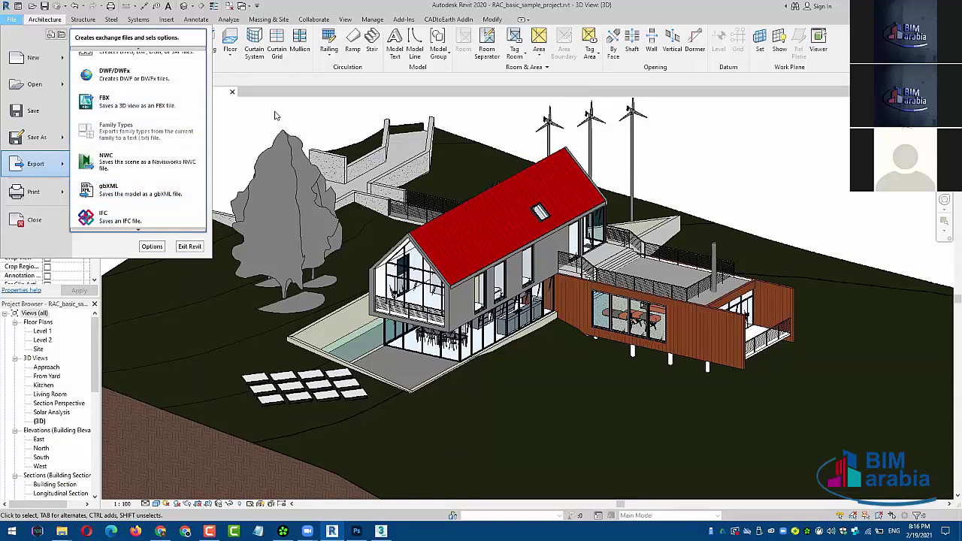
pyautogui.click(274, 115)
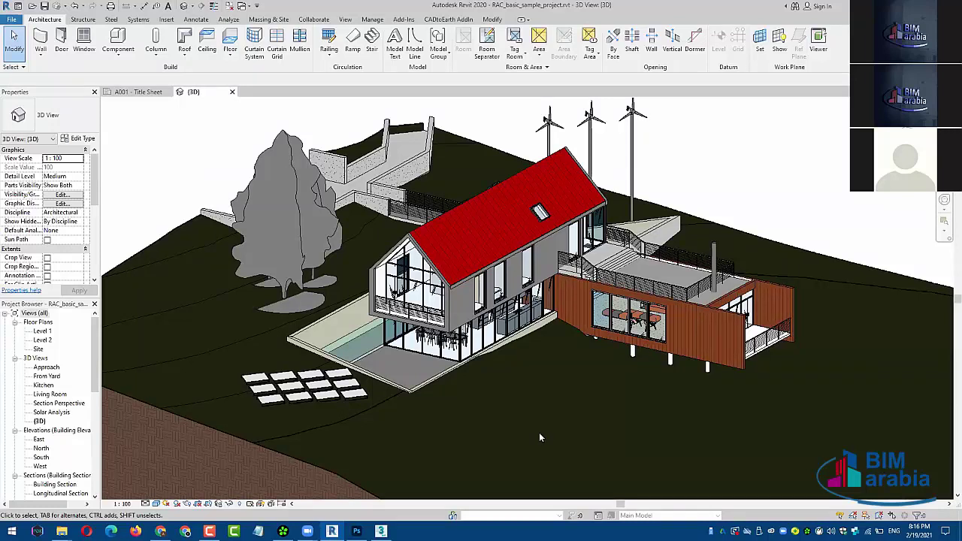
pyautogui.moveTo(476, 402); pyautogui.dragTo(469, 408, button='middle')
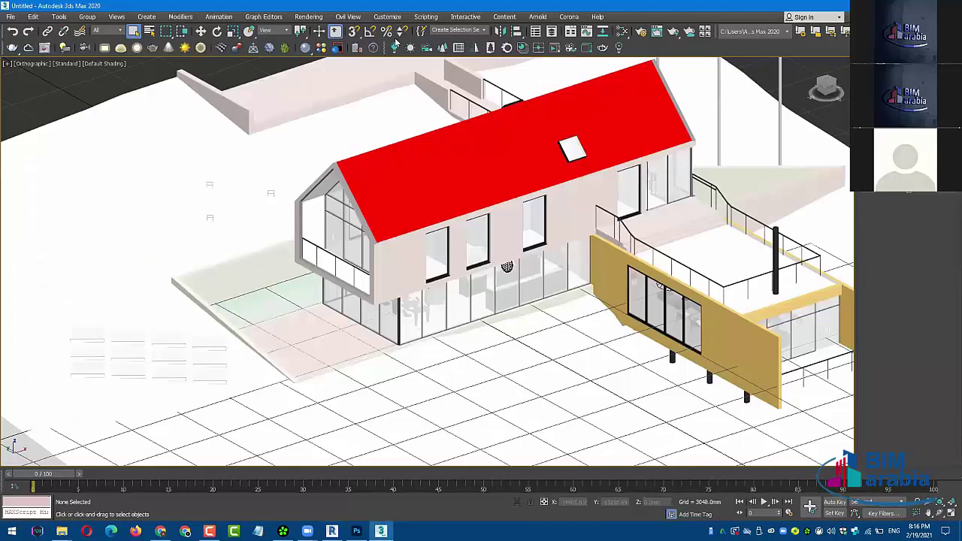
# - Set the Metric display units to Meters in Units Setup
pyautogui.click(387, 16)
pyautogui.click(415, 148)
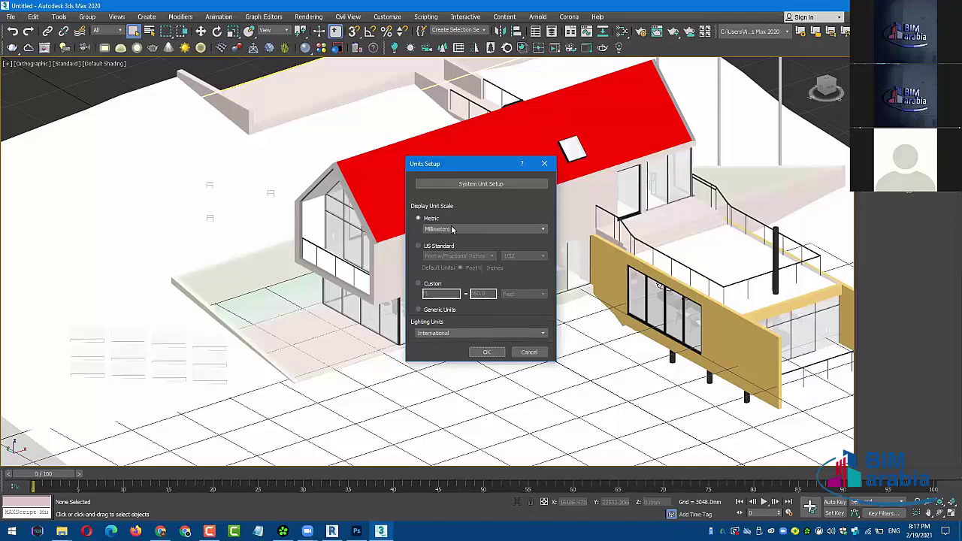
pyautogui.click(460, 228)
pyautogui.click(454, 226)
pyautogui.click(464, 229)
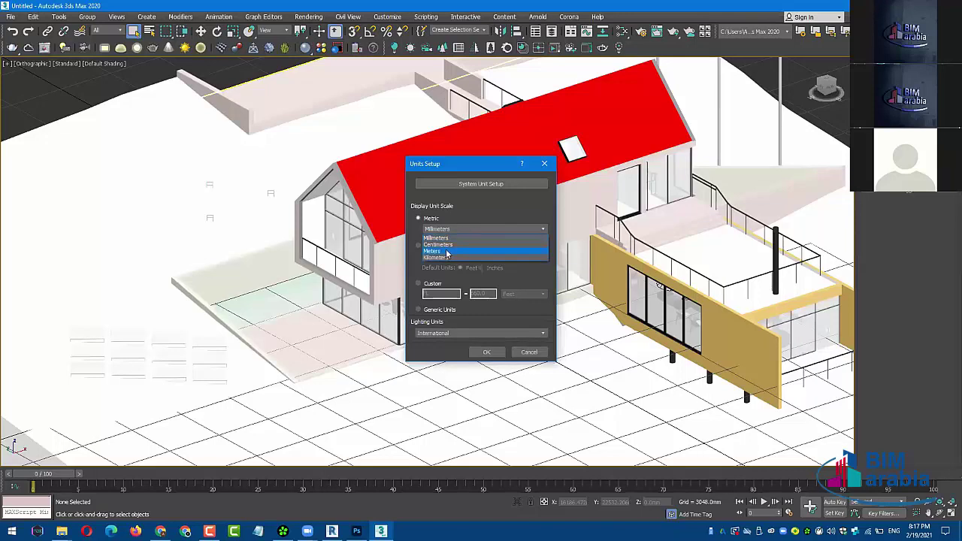
pyautogui.click(447, 252)
pyautogui.click(445, 228)
pyautogui.click(445, 258)
pyautogui.click(446, 229)
pyautogui.click(446, 252)
pyautogui.click(486, 352)
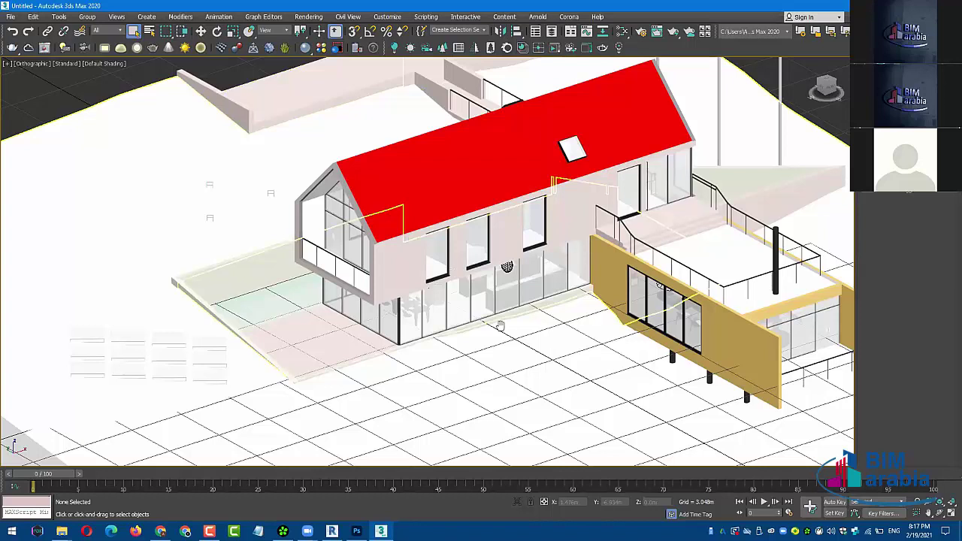
pyautogui.moveTo(501, 309); pyautogui.dragTo(453, 298, button='middle')
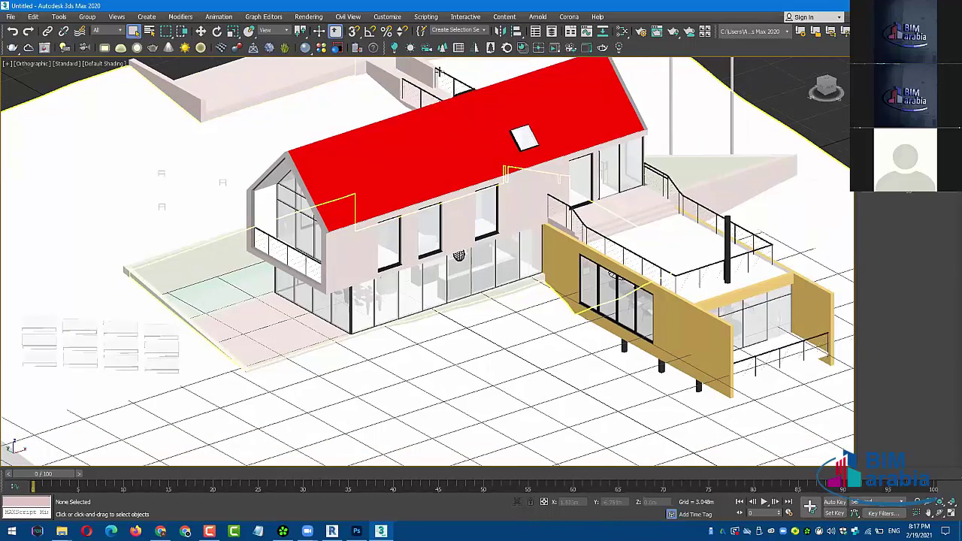
# - Check System Unit Setup without changes, then show a wireframe Front view
pyautogui.click(389, 18)
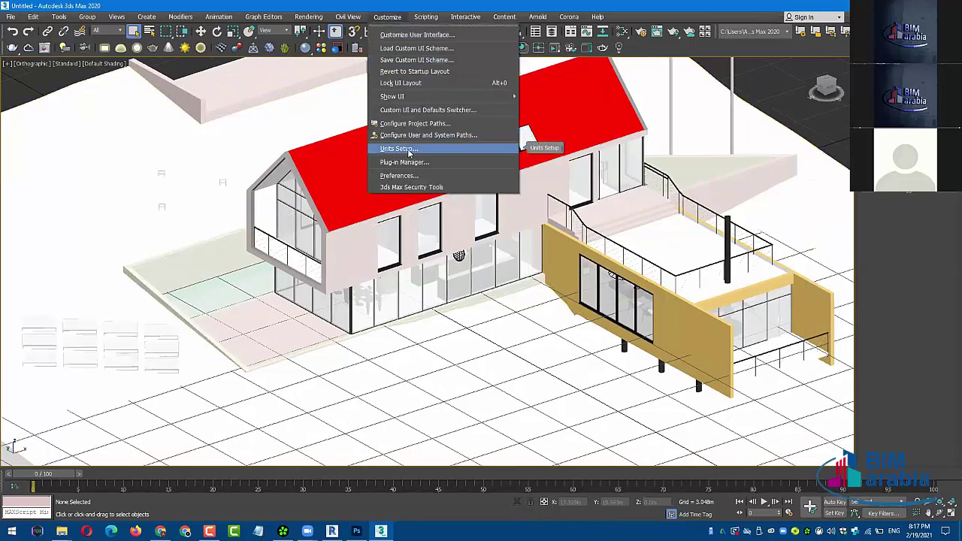
pyautogui.click(408, 152)
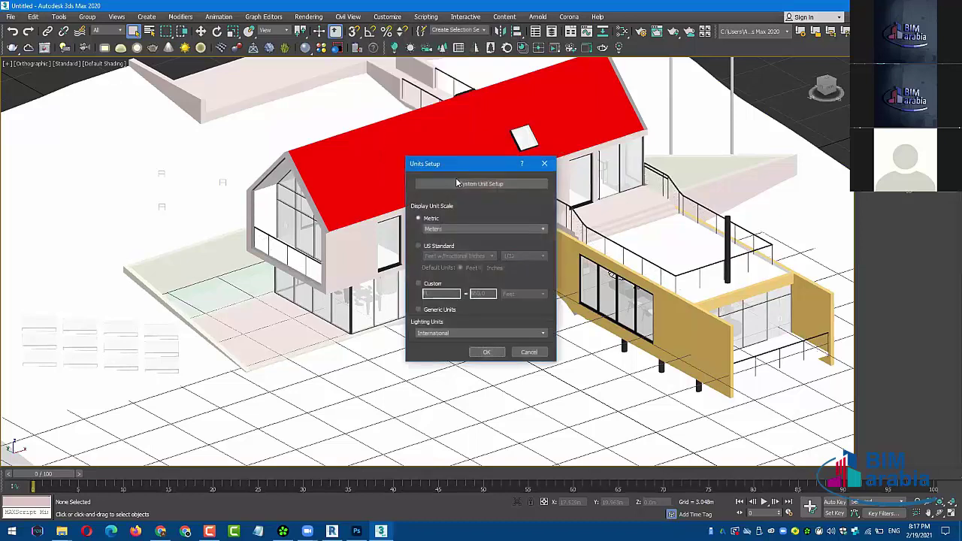
pyautogui.click(456, 183)
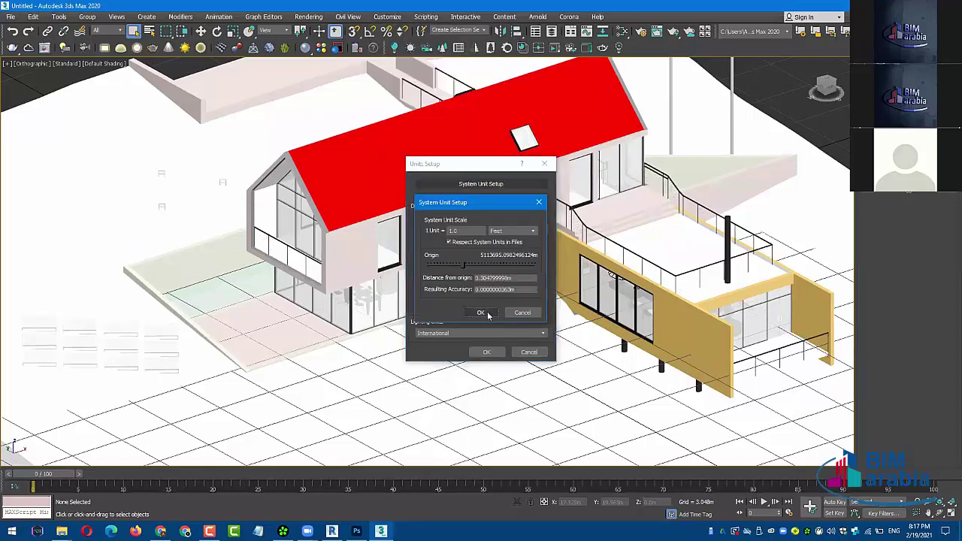
pyautogui.click(481, 313)
pyautogui.click(483, 348)
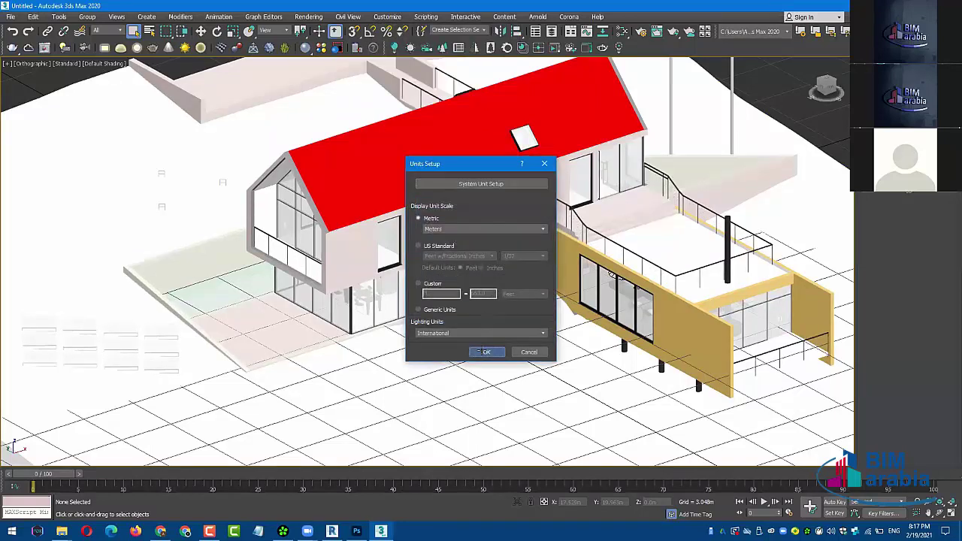
pyautogui.press('f')
pyautogui.press('F3')
# - Zoom into the dining area and draw Tape001 from ceiling to floor beside the table
pyautogui.scroll(3, 457, 294)
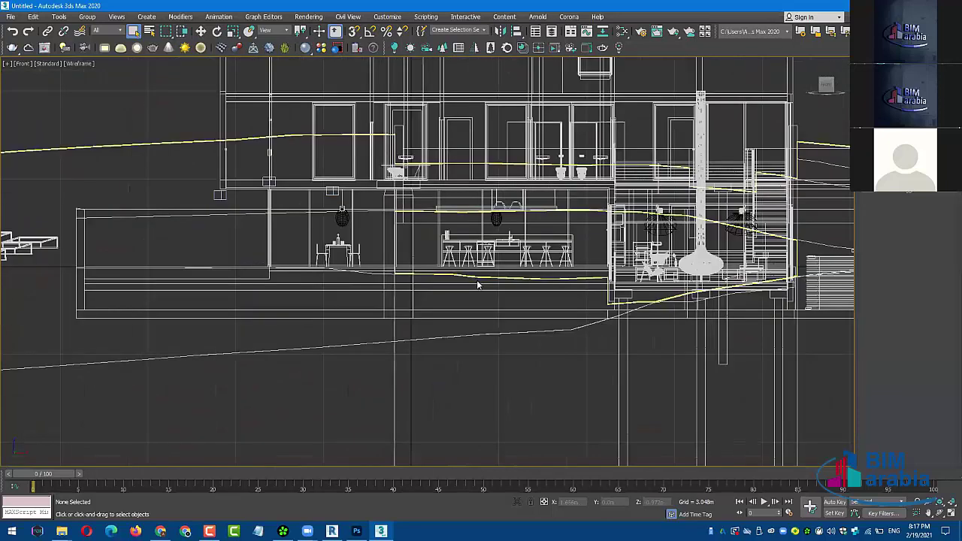
pyautogui.scroll(2, 671, 249)
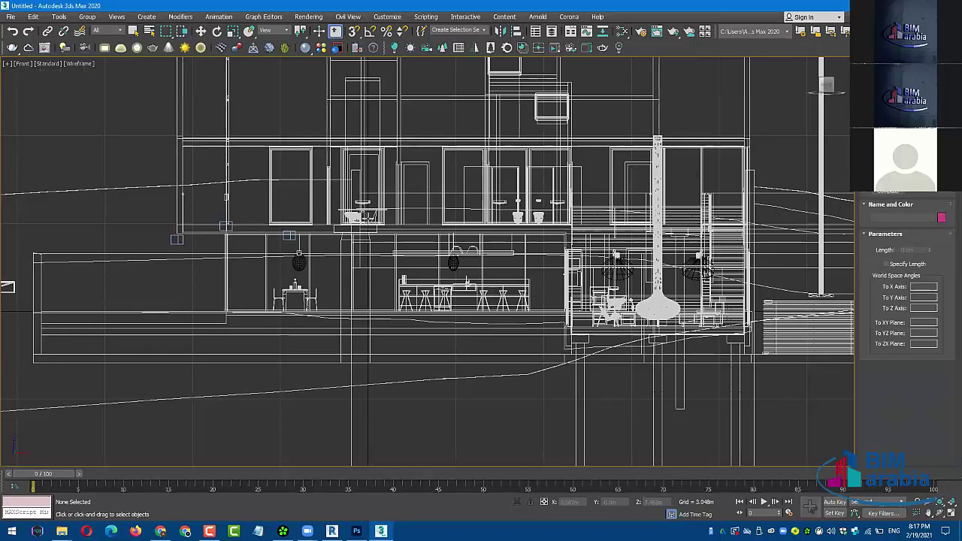
pyautogui.scroll(4, 300, 259)
pyautogui.scroll(2, 211, 215)
pyautogui.scroll(-2, 204, 248)
pyautogui.moveTo(204, 218); pyautogui.dragTo(200, 362)
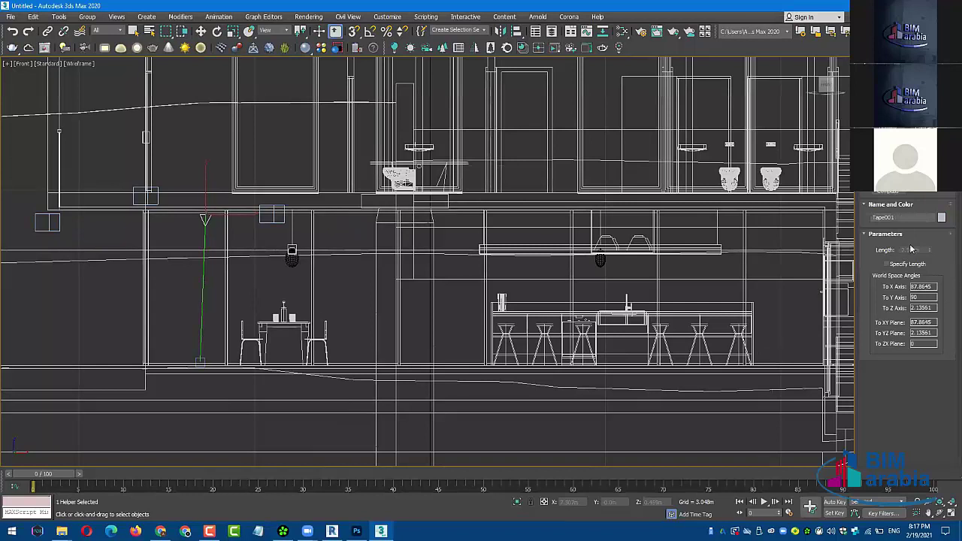
pyautogui.moveTo(351, 293); pyautogui.dragTo(366, 276, button='middle')
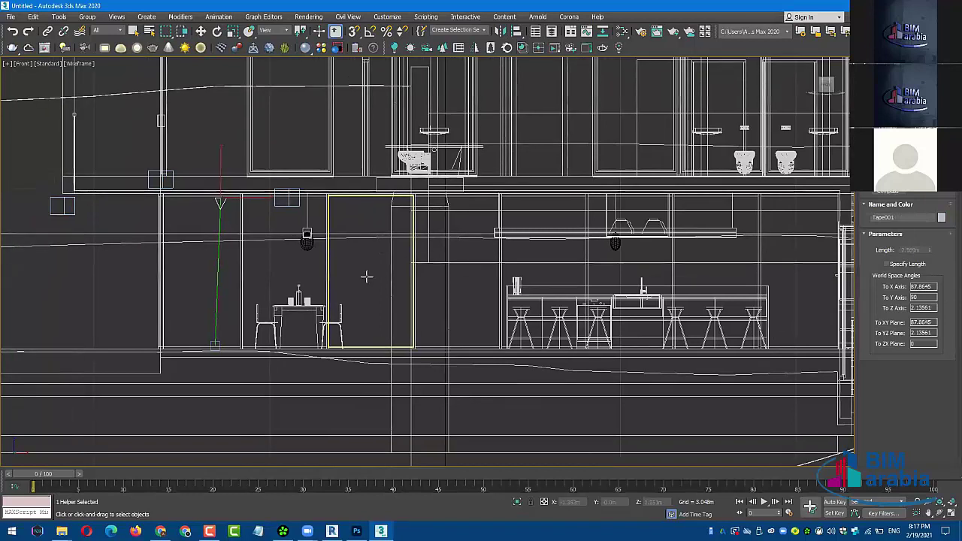
# - Zoom out and orbit to a shaded, angled view of the house
pyautogui.scroll(-2, 354, 275)
pyautogui.scroll(-3, 376, 293)
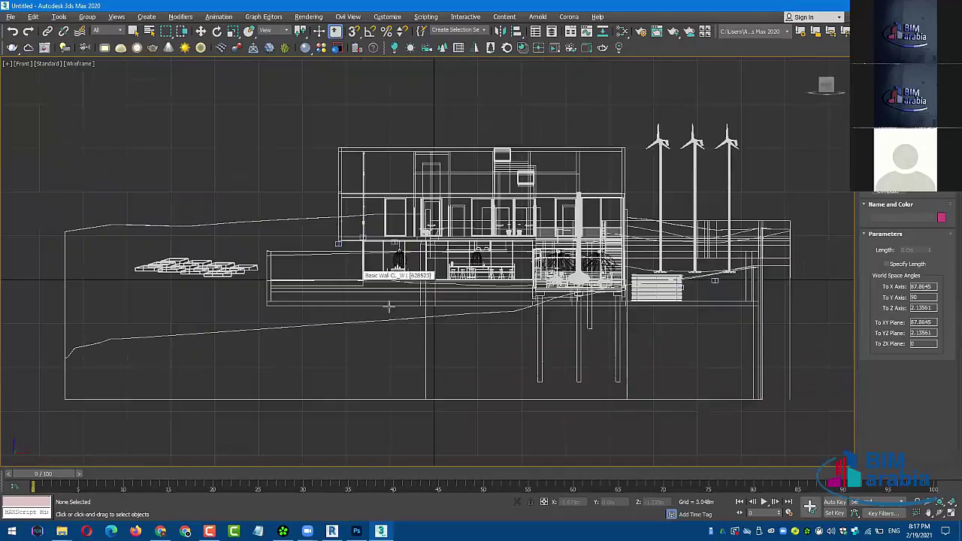
pyautogui.moveTo(389, 307)
pyautogui.keyDown('alt'); pyautogui.mouseDown(button='middle')
pyautogui.moveTo(419, 333)
pyautogui.moveTo(402, 335)
pyautogui.mouseUp(button='middle'); pyautogui.keyUp('alt')
pyautogui.press('F3')
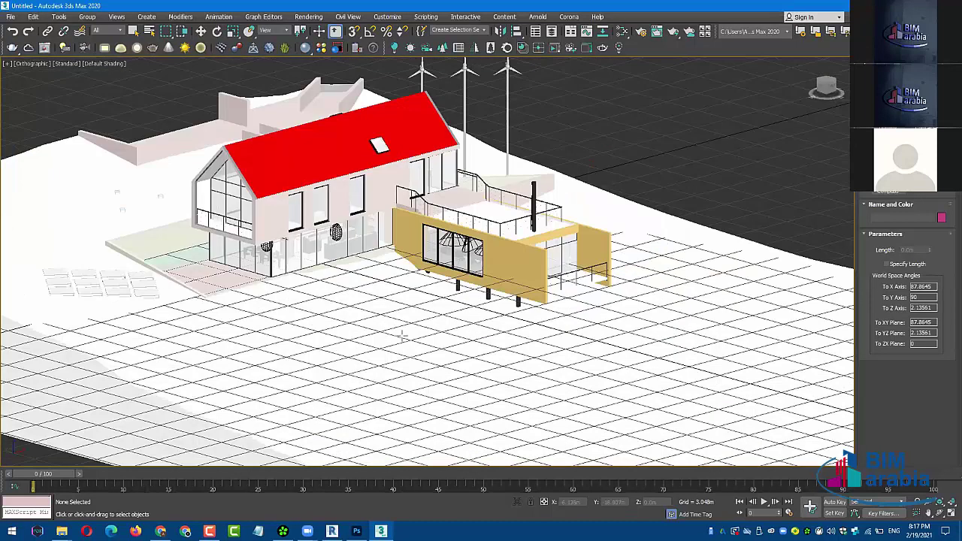
pyautogui.scroll(-2, 402, 335)
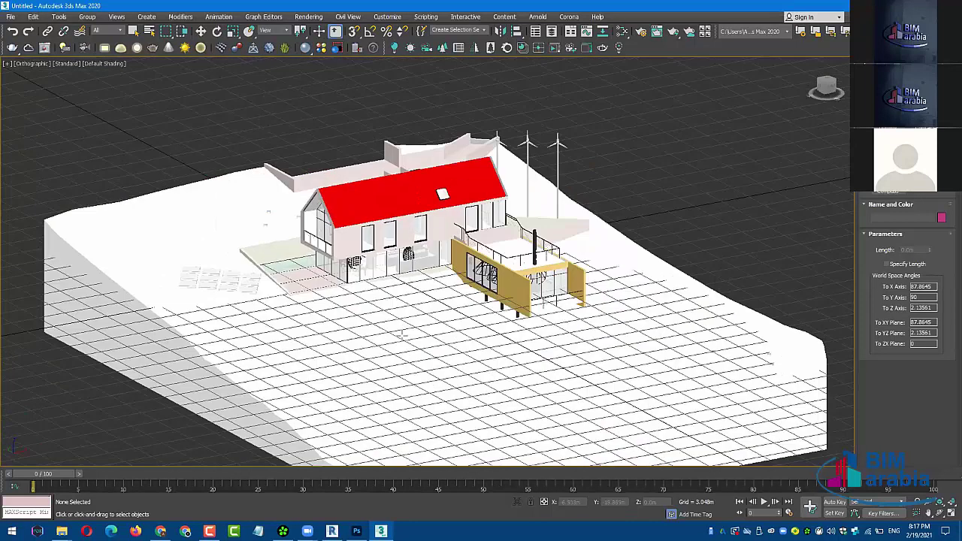
# - Reset the 3ds Max scene without saving and switch to Revit
pyautogui.click(10, 16)
pyautogui.click(33, 47)
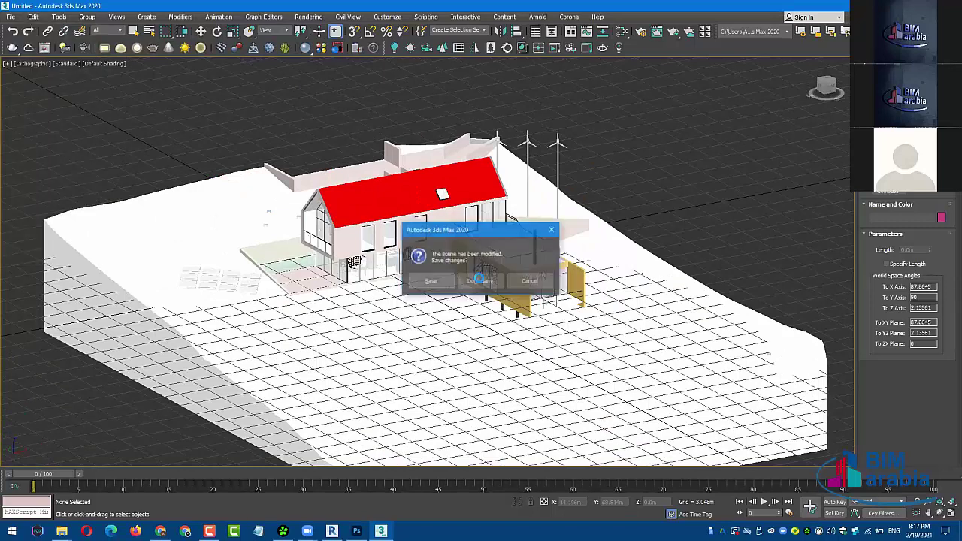
pyautogui.click(473, 281)
pyautogui.click(451, 283)
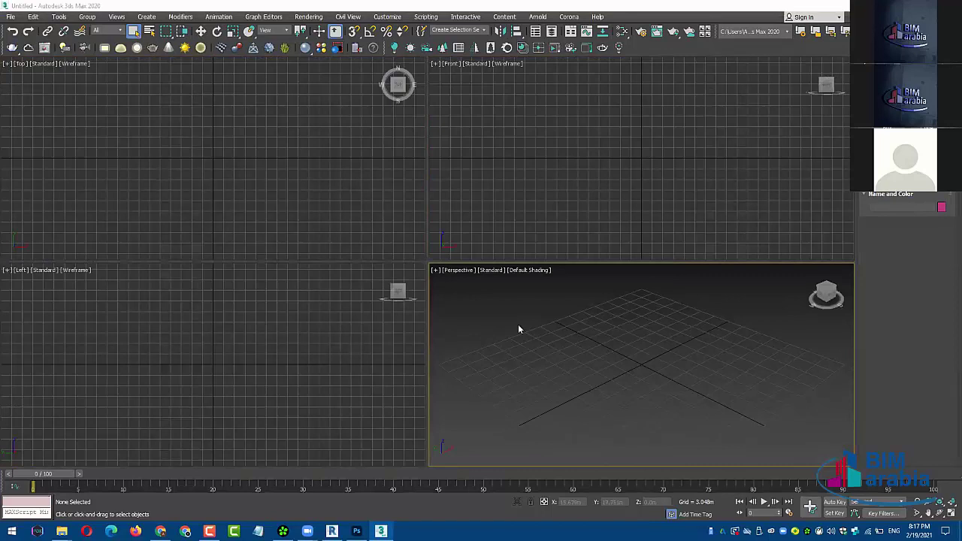
pyautogui.click(340, 524)
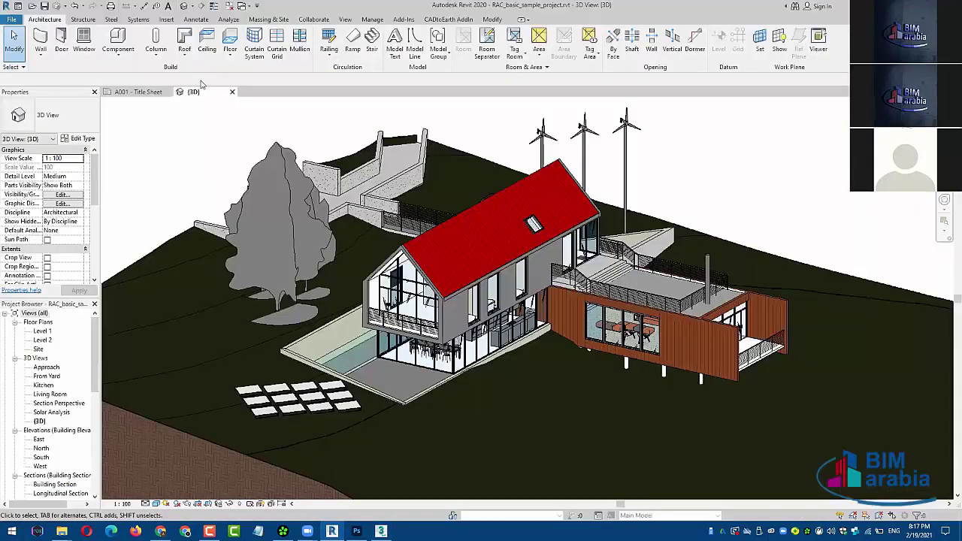
# - Save the Revit project to the Desktop as rac_basic_sample_project.rvt, then return to 3ds Max
pyautogui.click(11, 19)
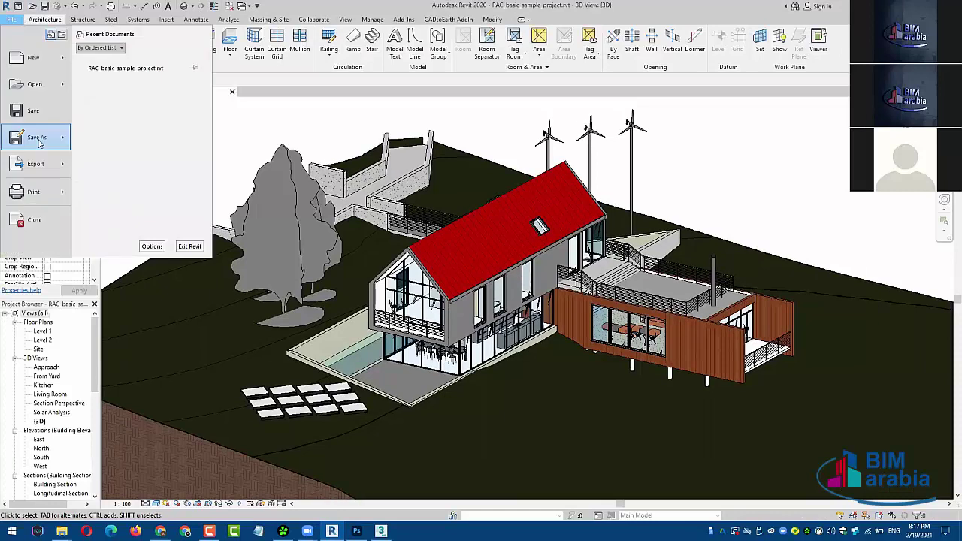
pyautogui.moveTo(36, 137)
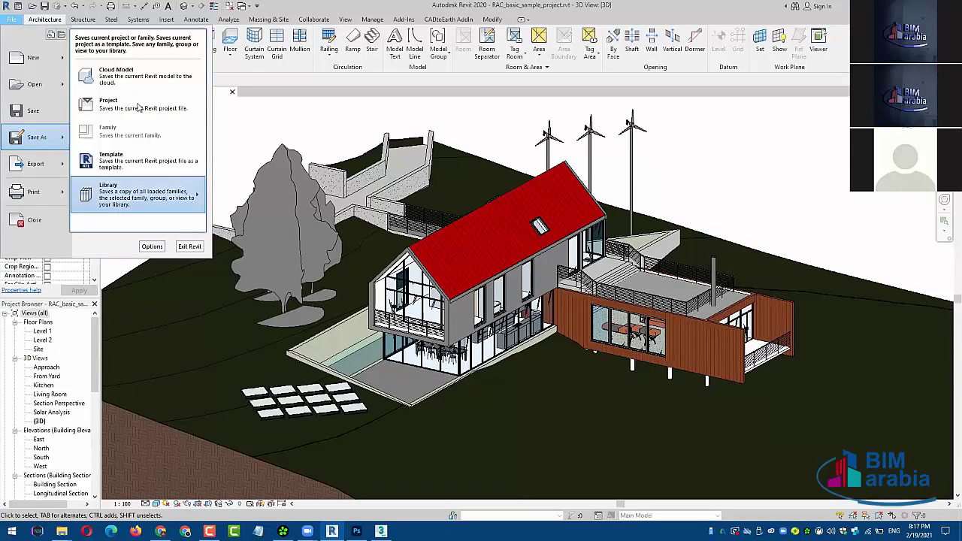
pyautogui.click(138, 107)
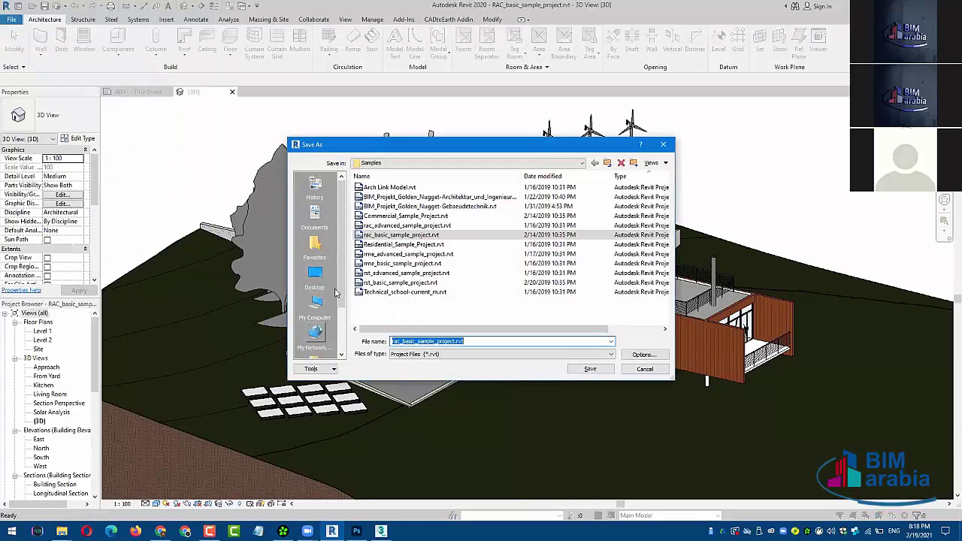
pyautogui.scroll(-2, 336, 293)
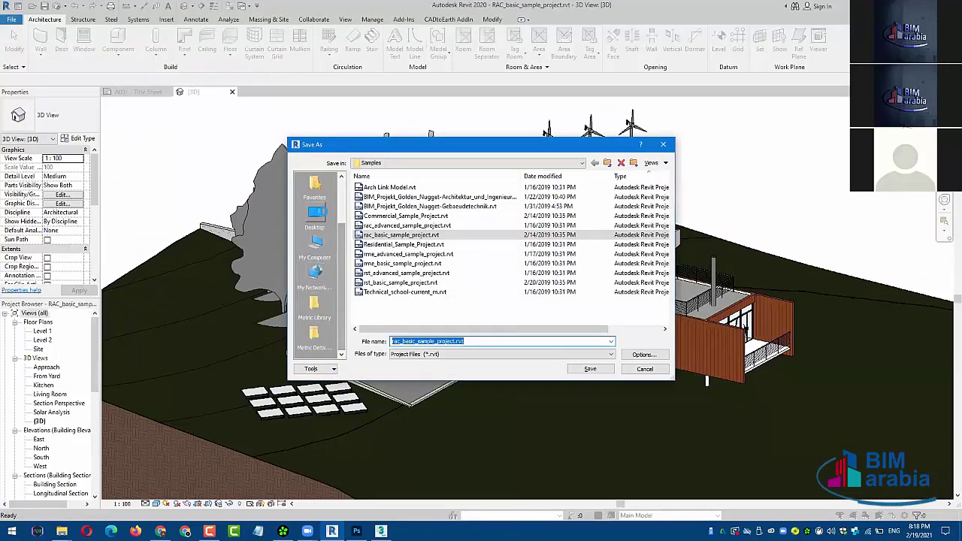
pyautogui.click(315, 219)
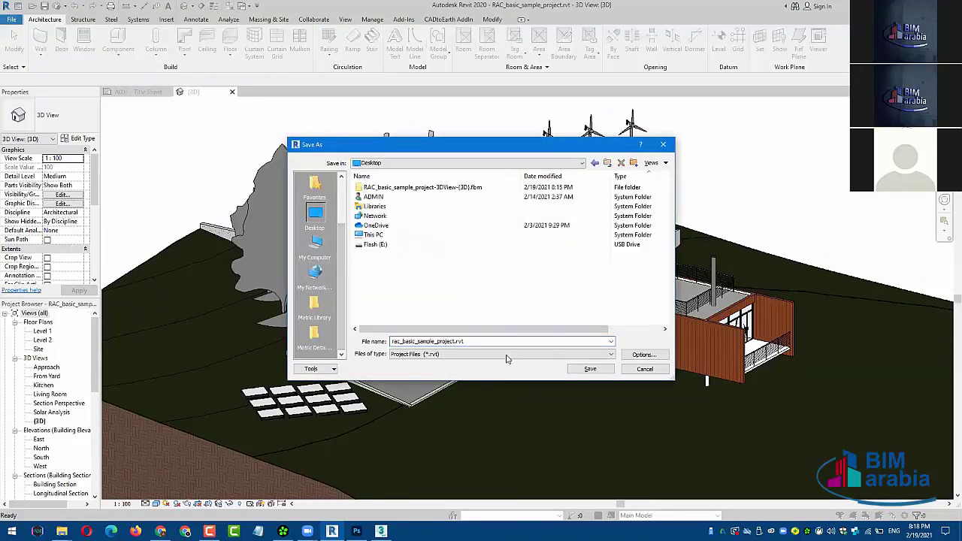
pyautogui.click(587, 372)
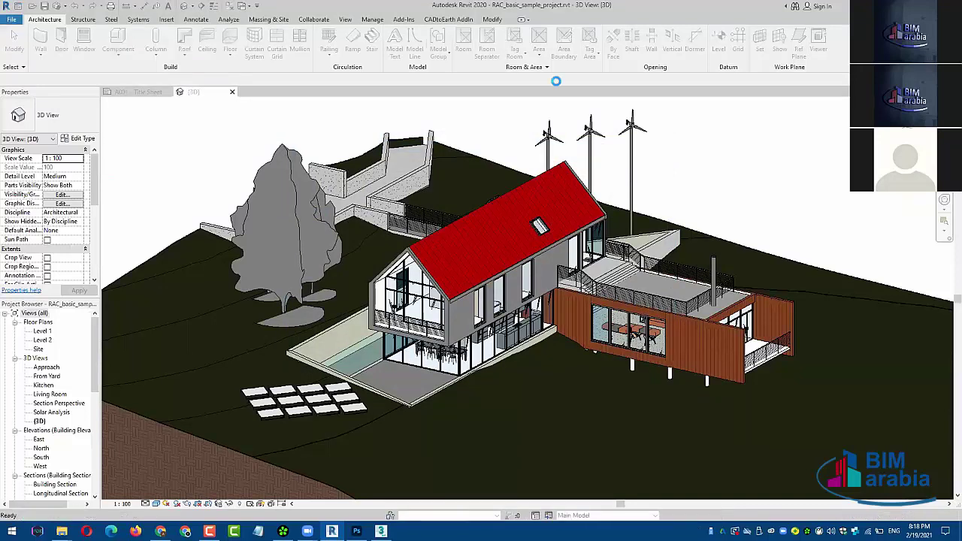
pyautogui.click(381, 530)
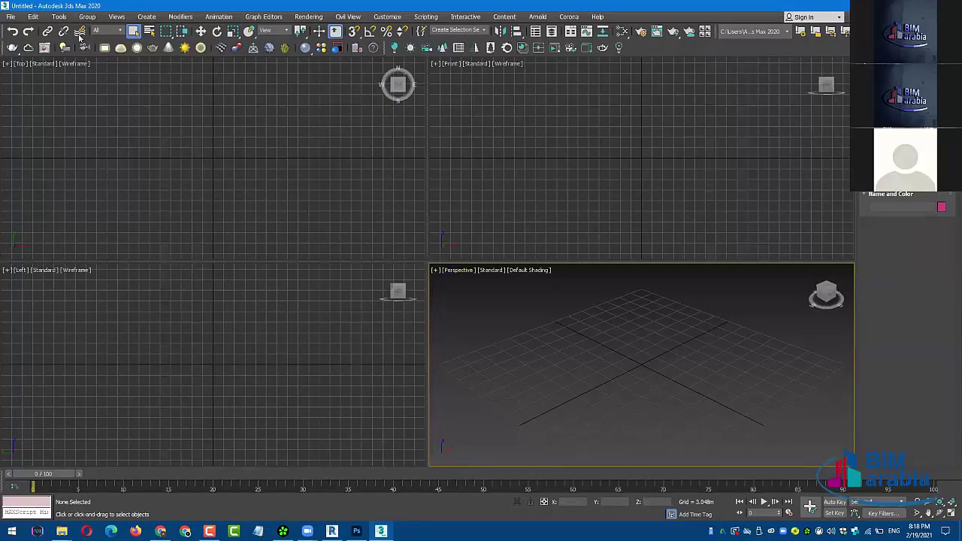
# - Link the Desktop copy of rac_basic_sample_project.rvt through File > Import > Link Revit
pyautogui.click(9, 18)
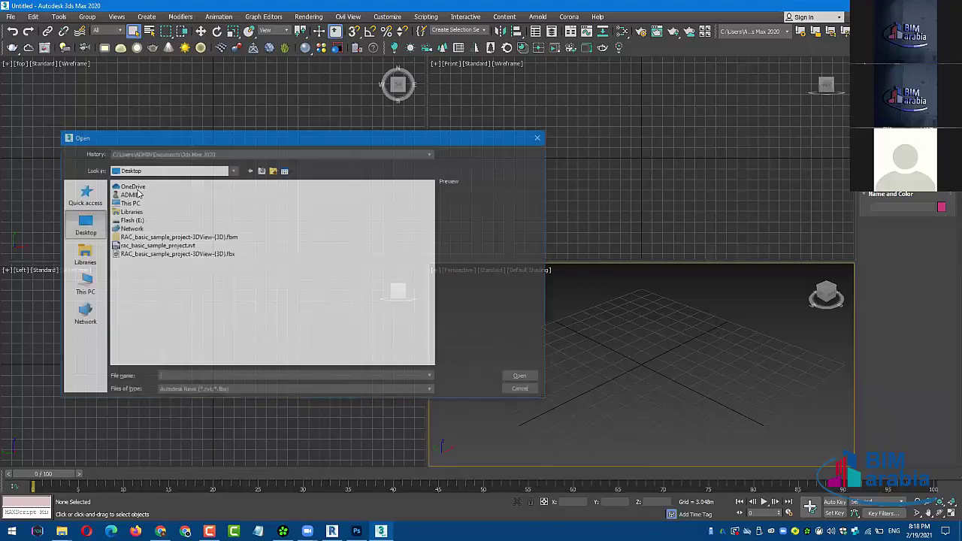
pyautogui.click(164, 248)
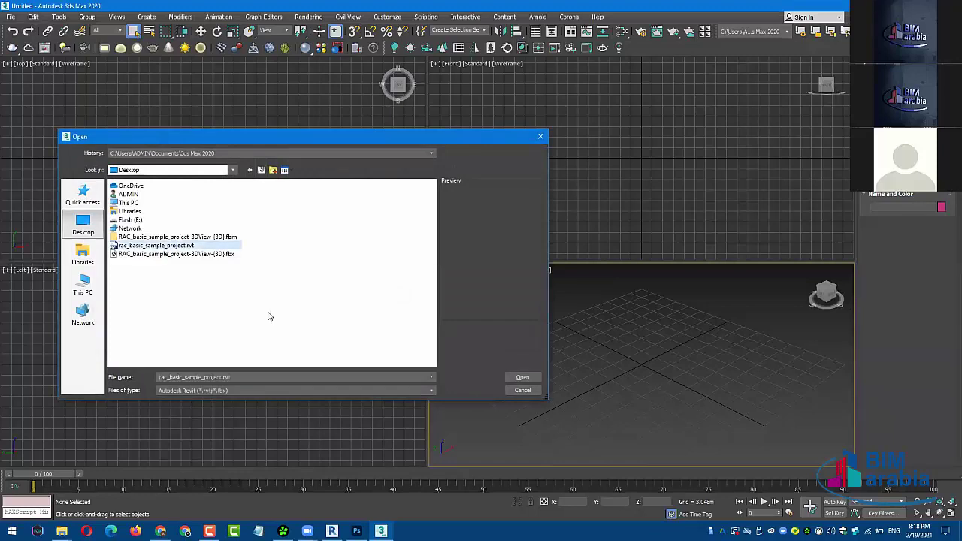
pyautogui.click(522, 378)
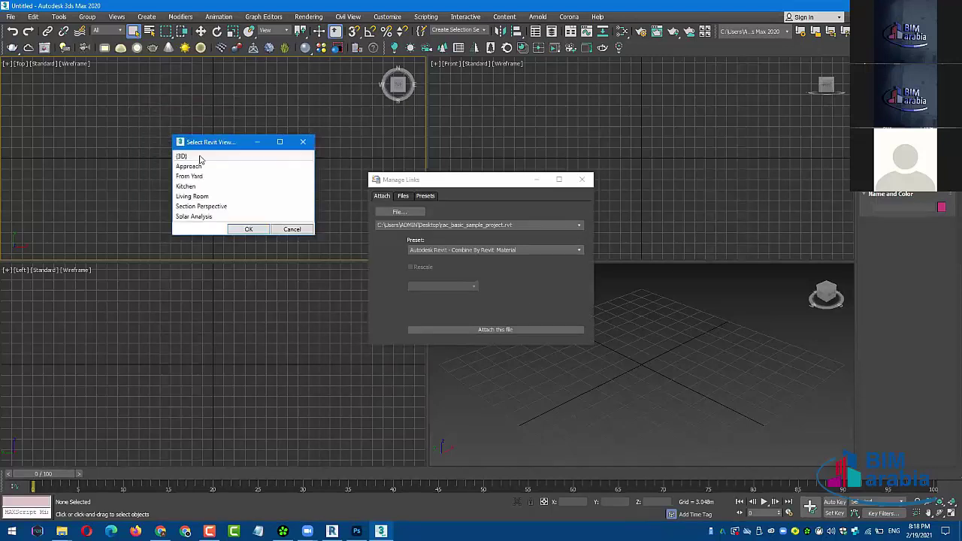
# - Use the (3D) Revit view for the pending link
pyautogui.click(200, 157)
pyautogui.click(250, 230)
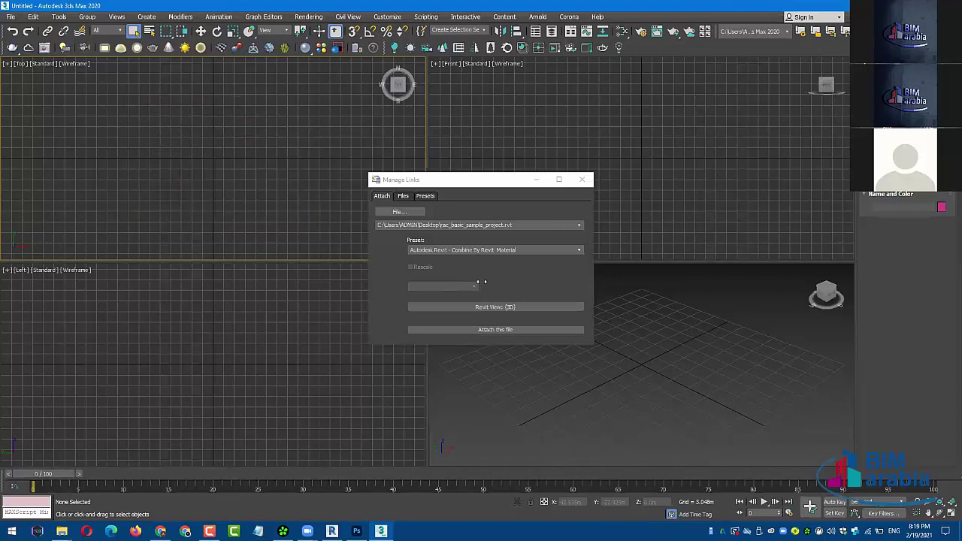
pyautogui.click(499, 251)
pyautogui.click(502, 256)
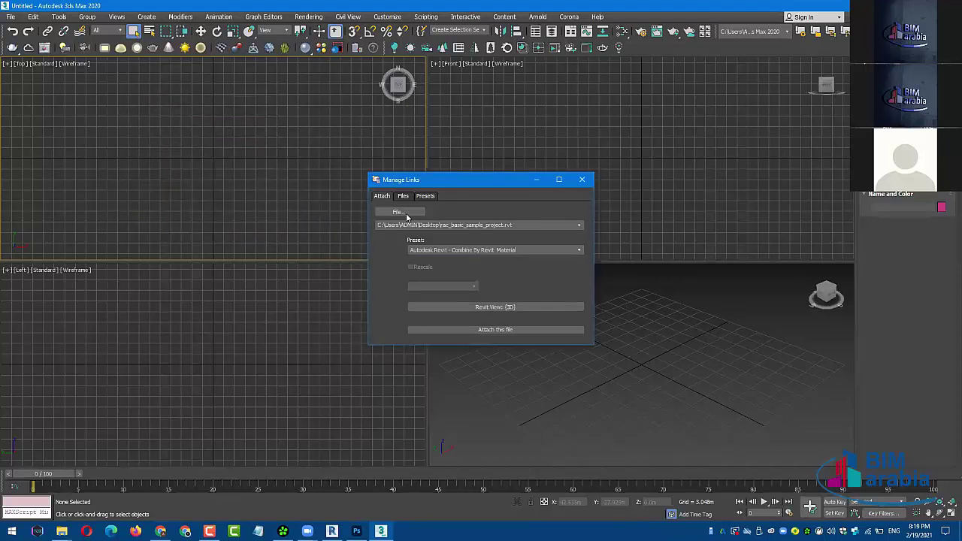
# - Review the Files and Presets tabs, then return to Attach and expand the Preset list
pyautogui.click(402, 195)
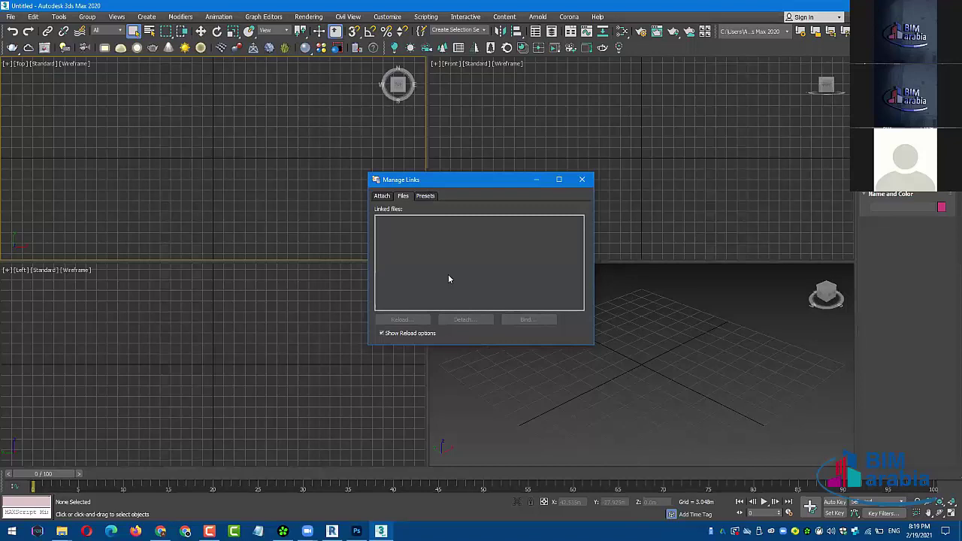
pyautogui.click(426, 196)
pyautogui.click(403, 196)
pyautogui.click(382, 196)
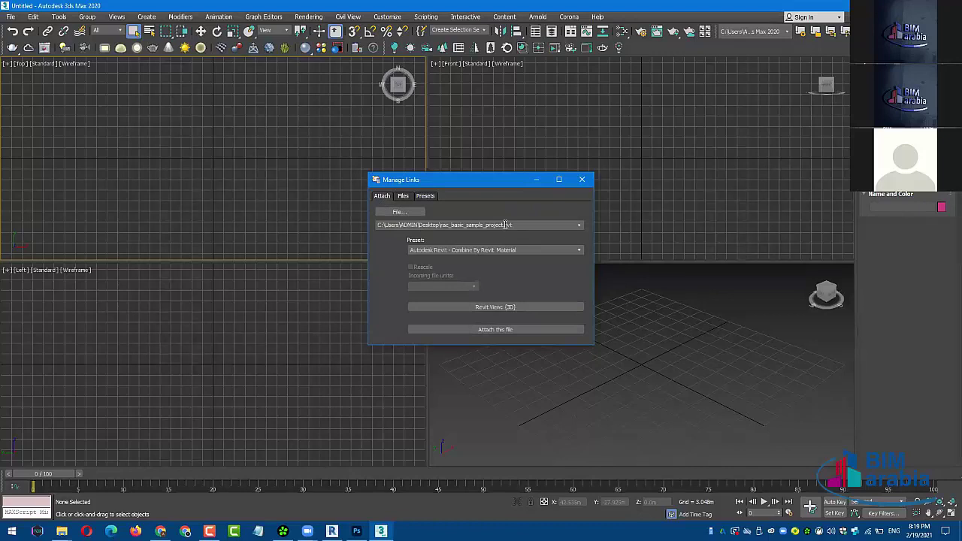
pyautogui.click(446, 253)
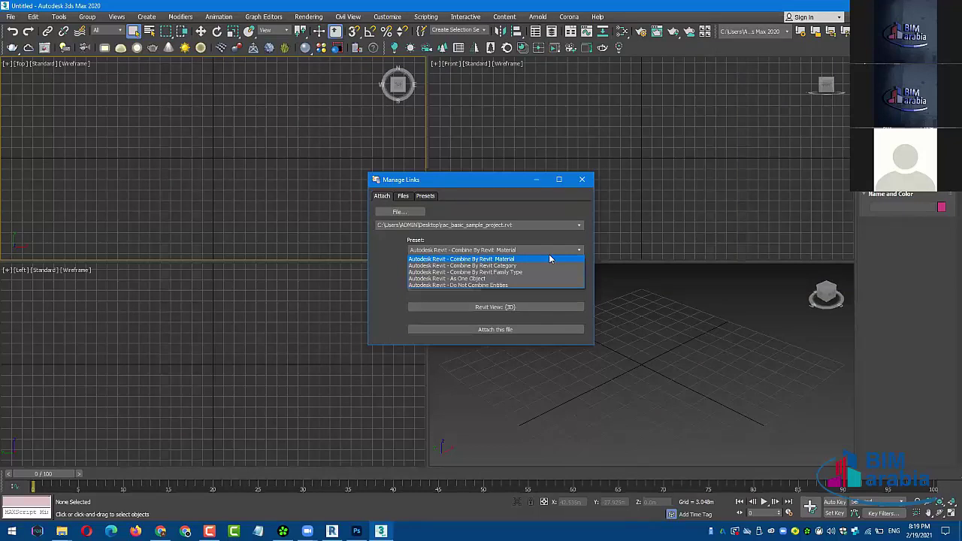
# - Attach the Revit file with the Autodesk Revit - Do Not Combine Entities preset
pyautogui.click(496, 284)
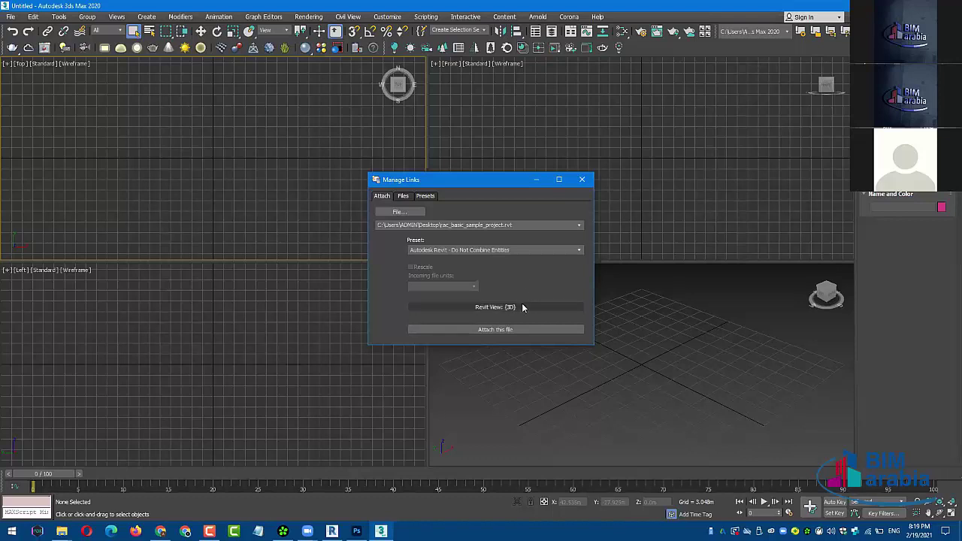
pyautogui.click(511, 330)
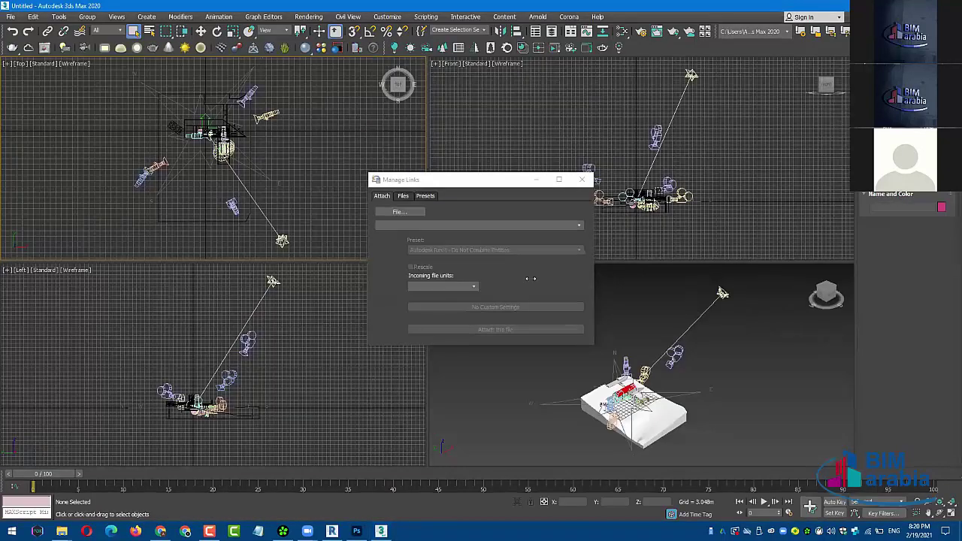
# - Close Manage Links, maximize the perspective viewport and orbit around the linked site
pyautogui.click(471, 286)
pyautogui.click(506, 281)
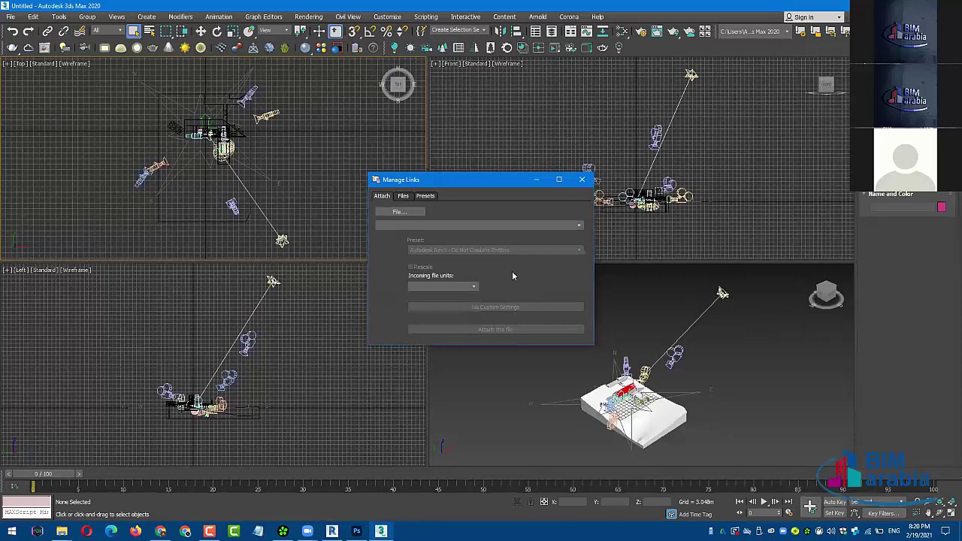
pyautogui.click(581, 181)
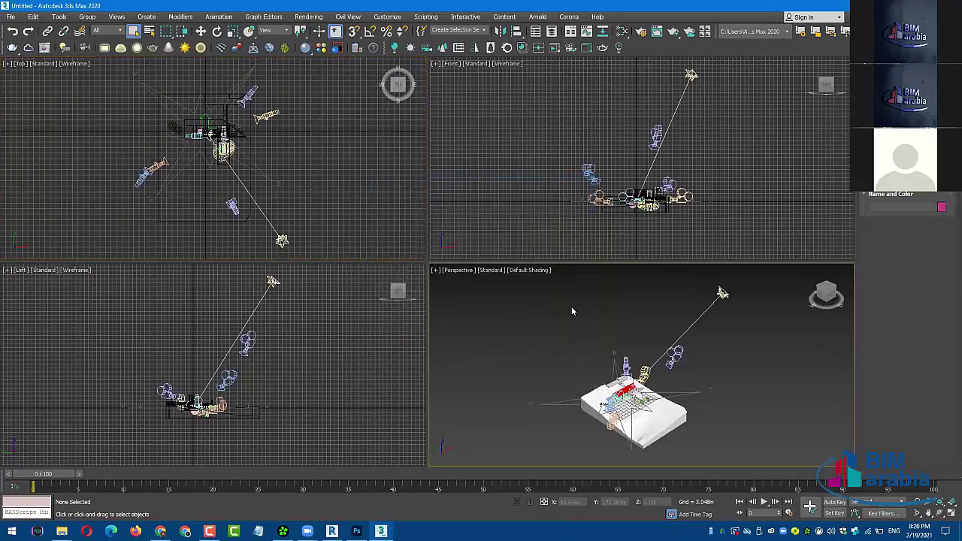
pyautogui.hotkey('alt', 'w')
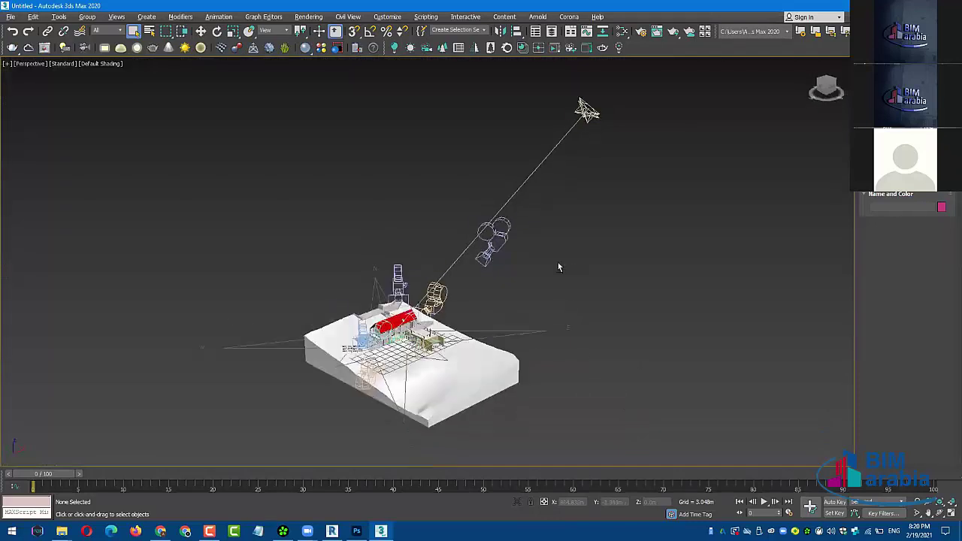
pyautogui.keyDown('alt'); pyautogui.moveTo(558, 267); pyautogui.dragTo(593, 144, button='middle'); pyautogui.keyUp('alt')
pyautogui.click(581, 114)
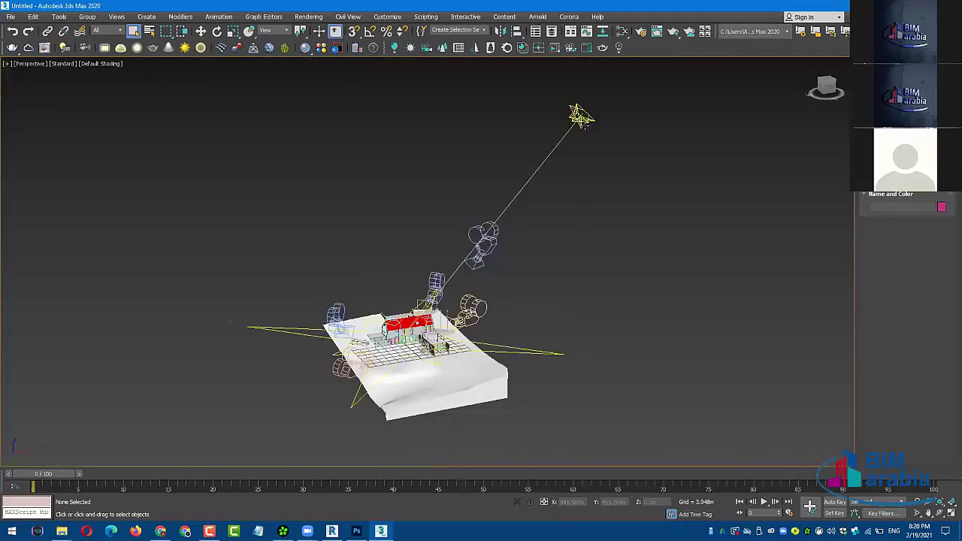
pyautogui.click(583, 209)
pyautogui.keyDown('alt'); pyautogui.moveTo(571, 249); pyautogui.dragTo(562, 226, button='middle'); pyautogui.keyUp('alt')
# - Delete the five imported cameras, including the Solar Analysis camera, from the scene
pyautogui.click(490, 225)
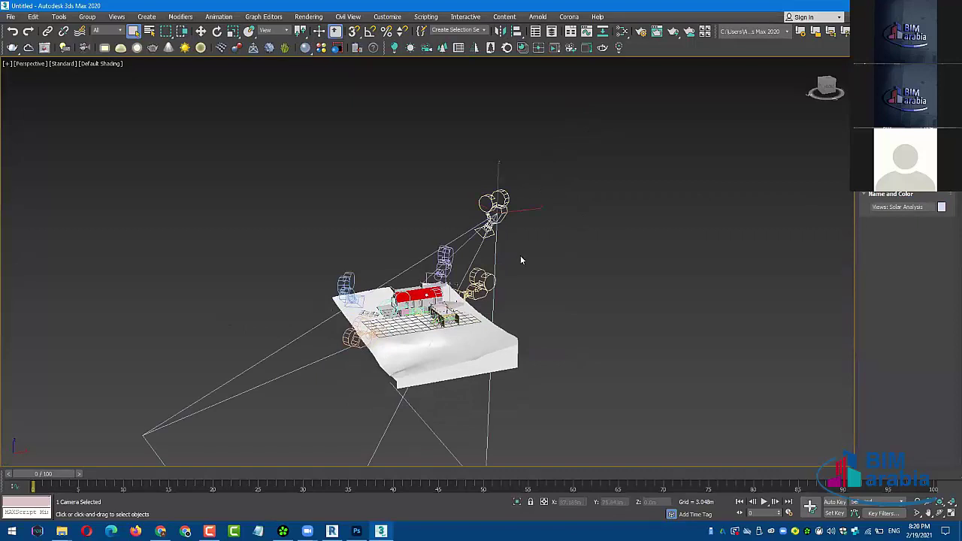
pyautogui.press('Delete')
pyautogui.click(481, 281)
pyautogui.press('Delete')
pyautogui.click(444, 257)
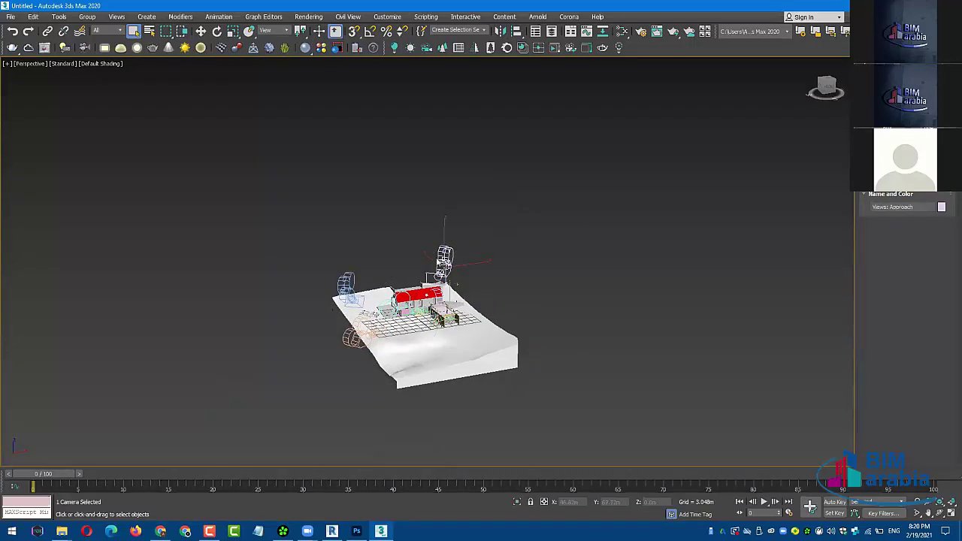
pyautogui.press('Delete')
pyautogui.click(350, 278)
pyautogui.press('Delete')
pyautogui.click(353, 339)
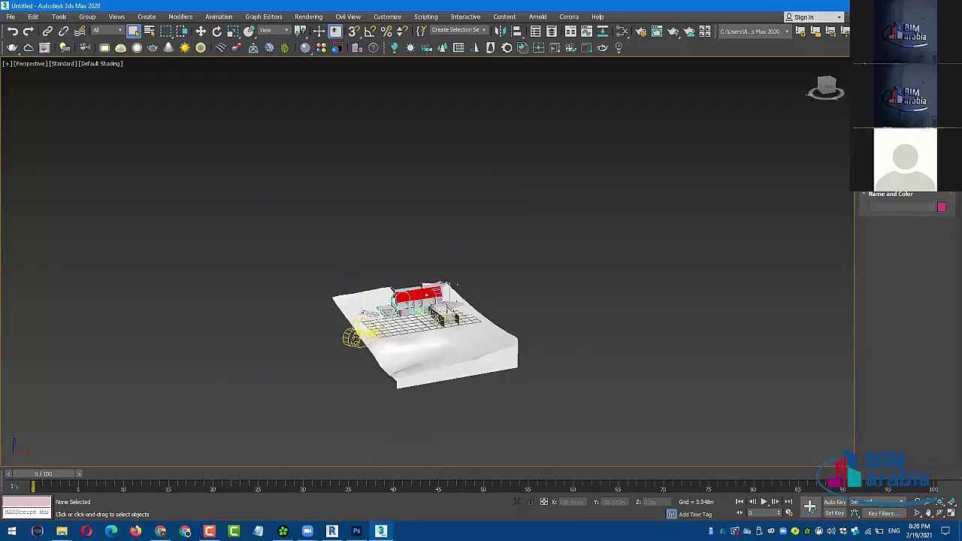
pyautogui.press('Delete')
# - Zoom, pan and orbit to inspect the linked house, then switch to Revit
pyautogui.scroll(2, 451, 351)
pyautogui.scroll(2, 457, 343)
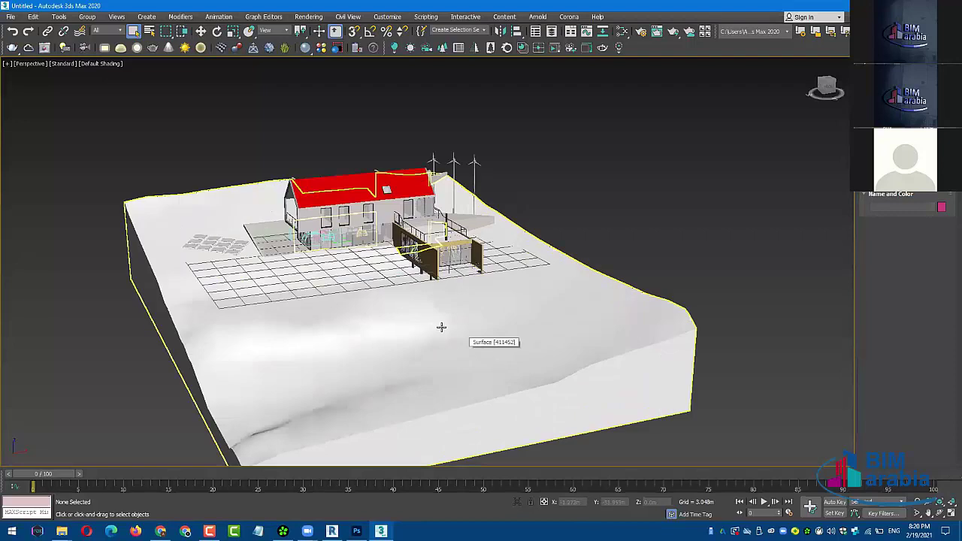
pyautogui.scroll(2, 441, 326)
pyautogui.keyDown('alt'); pyautogui.moveTo(400, 399); pyautogui.dragTo(384, 408, button='middle'); pyautogui.keyUp('alt')
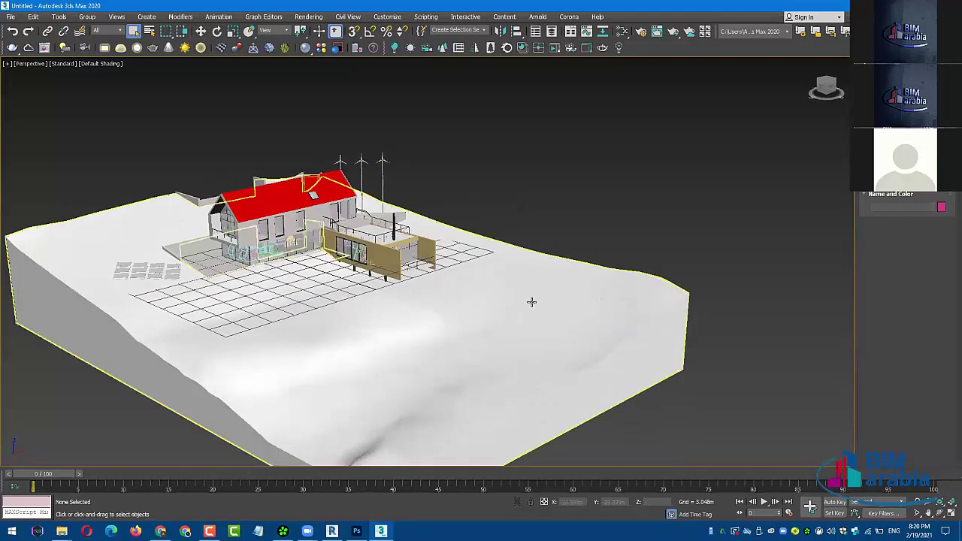
pyautogui.moveTo(408, 307)
pyautogui.keyDown('alt'); pyautogui.mouseDown(button='middle')
pyautogui.moveTo(443, 291)
pyautogui.moveTo(481, 226)
pyautogui.mouseUp(button='middle'); pyautogui.keyUp('alt')
pyautogui.scroll(2, 451, 300)
pyautogui.scroll(3, 451, 300)
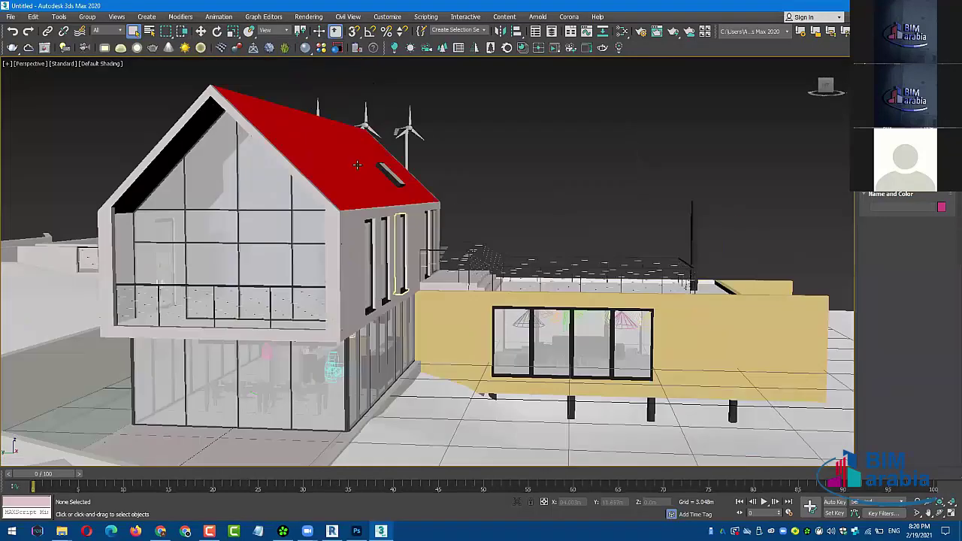
pyautogui.click(421, 181)
pyautogui.moveTo(516, 178)
pyautogui.keyDown('alt'); pyautogui.mouseDown(button='middle')
pyautogui.moveTo(552, 148)
pyautogui.moveTo(563, 159)
pyautogui.mouseUp(button='middle'); pyautogui.keyUp('alt')
pyautogui.click(559, 153)
pyautogui.scroll(-5, 556, 162)
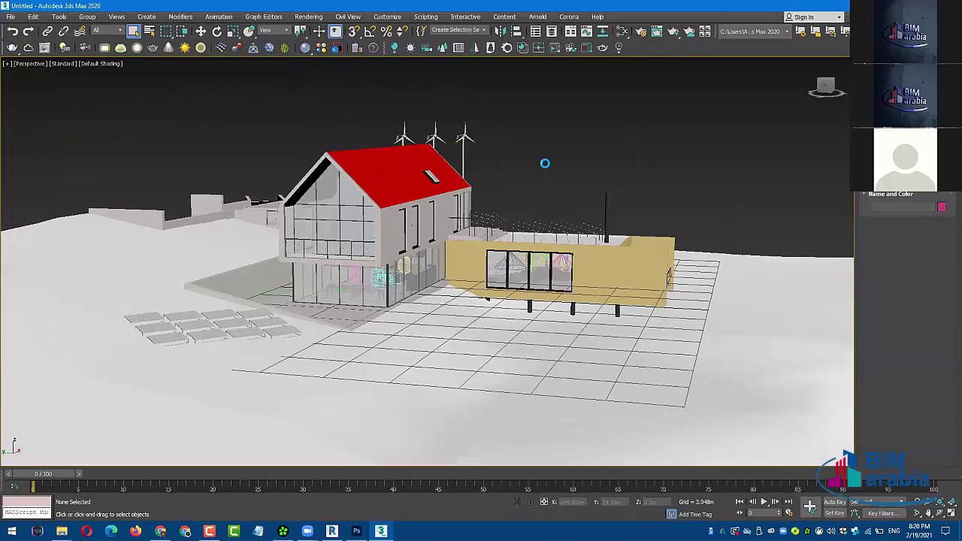
pyautogui.keyDown('alt'); pyautogui.moveTo(535, 160); pyautogui.dragTo(520, 165, button='middle'); pyautogui.keyUp('alt')
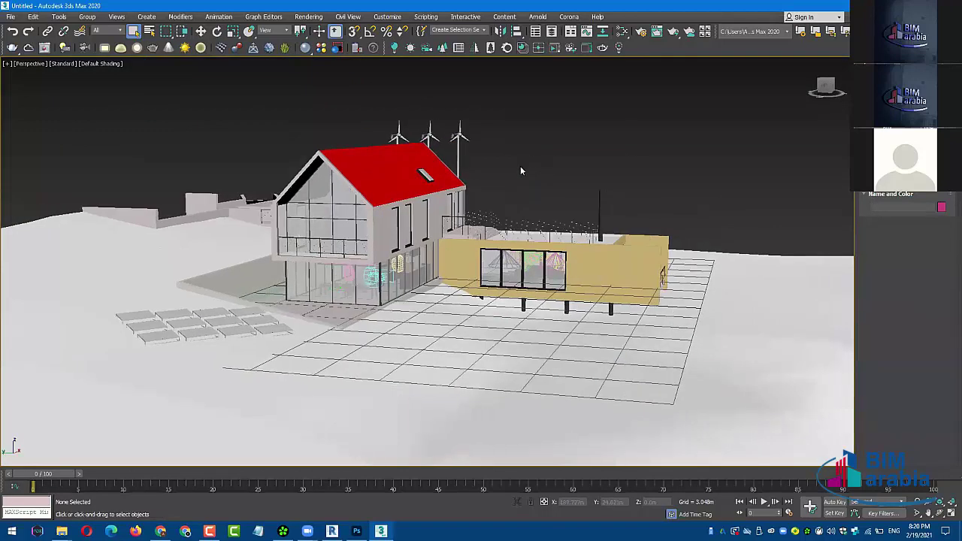
pyautogui.click(331, 532)
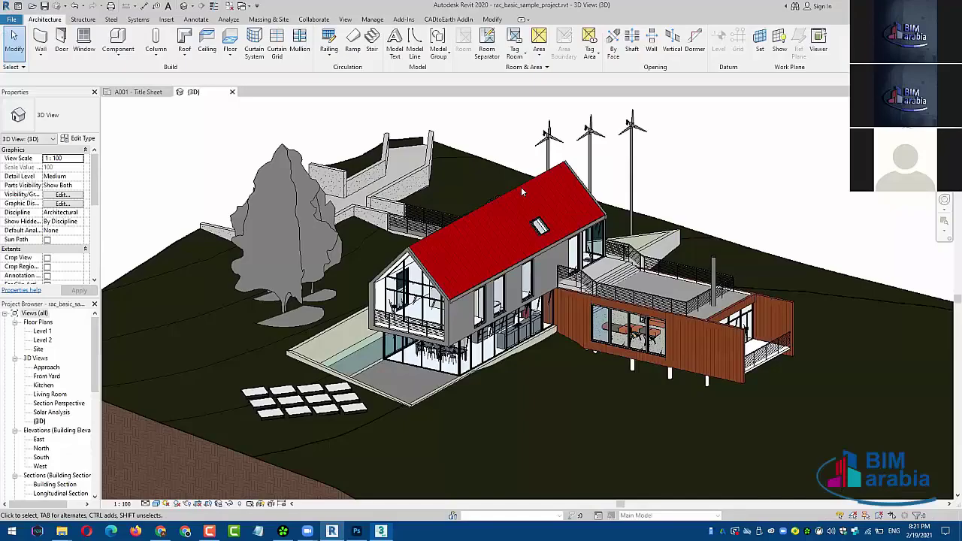
# - Delete the middle wind turbine in Revit and save the project
pyautogui.keyDown('shift'); pyautogui.moveTo(437, 208); pyautogui.dragTo(491, 220, button='middle'); pyautogui.keyUp('shift')
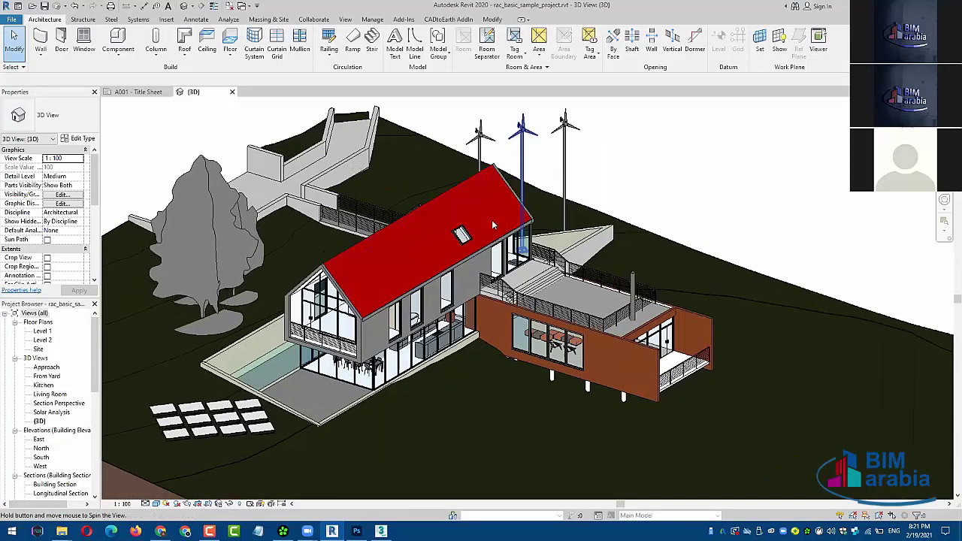
pyautogui.scroll(3, 496, 180)
pyautogui.moveTo(498, 175); pyautogui.dragTo(471, 197, button='middle')
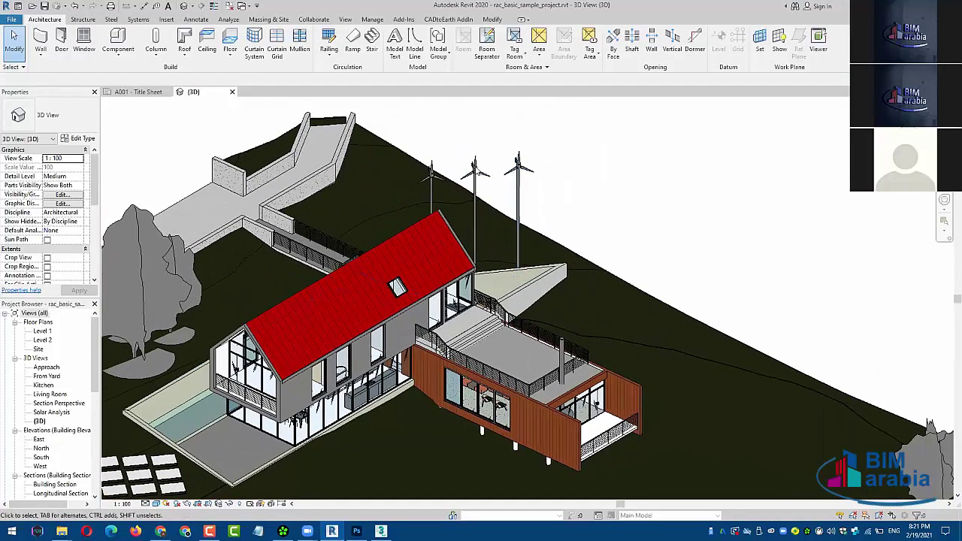
pyautogui.click(477, 167)
pyautogui.click(282, 55)
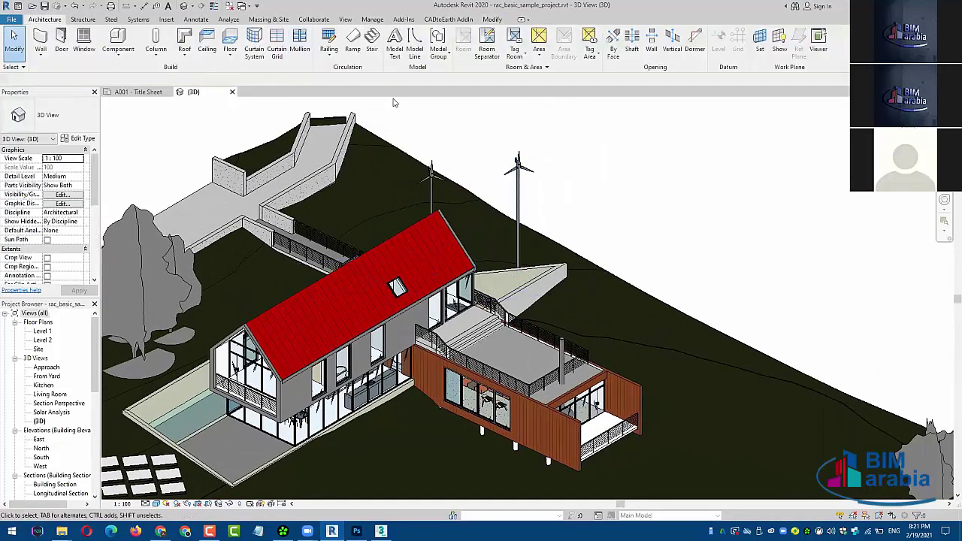
pyautogui.click(44, 5)
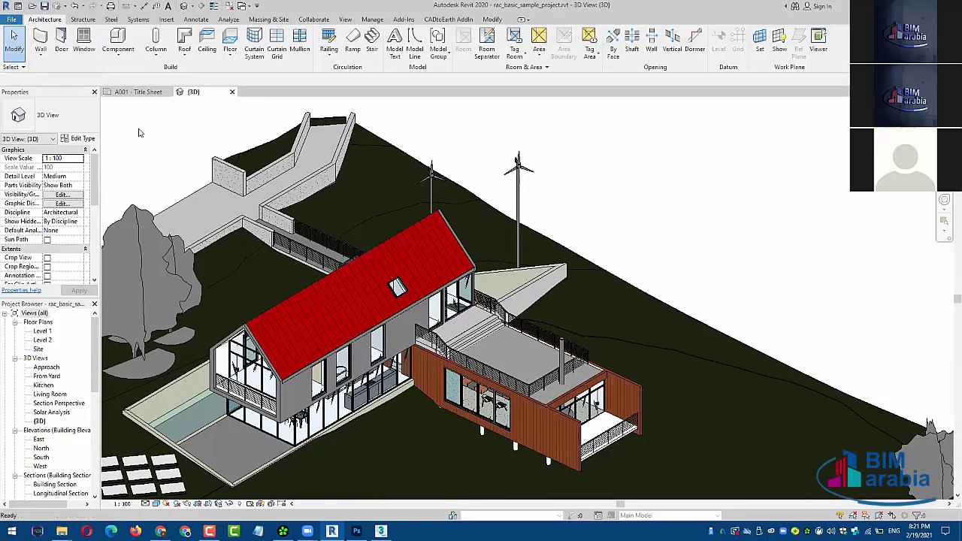
# - Return to 3ds Max, pan the house view, and open the File menu
pyautogui.click(381, 532)
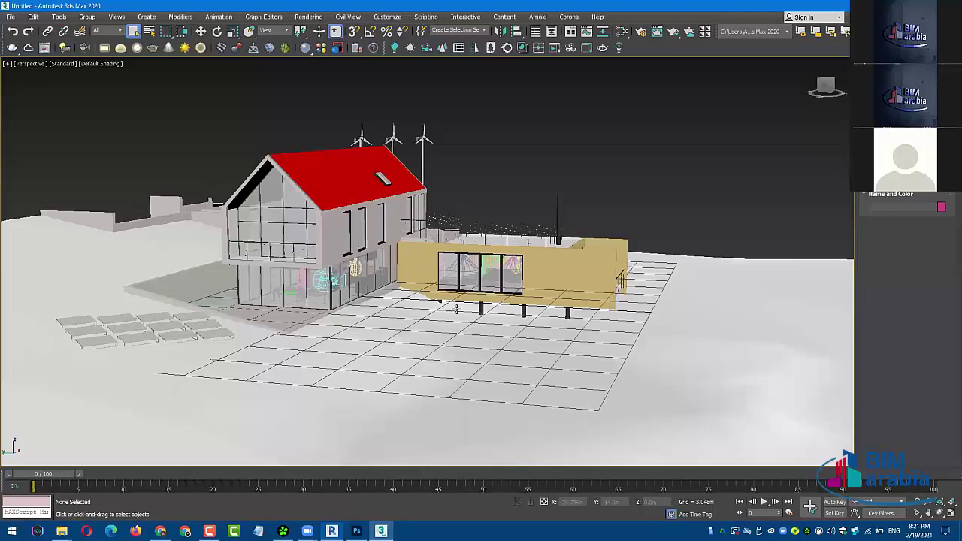
pyautogui.moveTo(529, 162); pyautogui.dragTo(513, 162, button='middle')
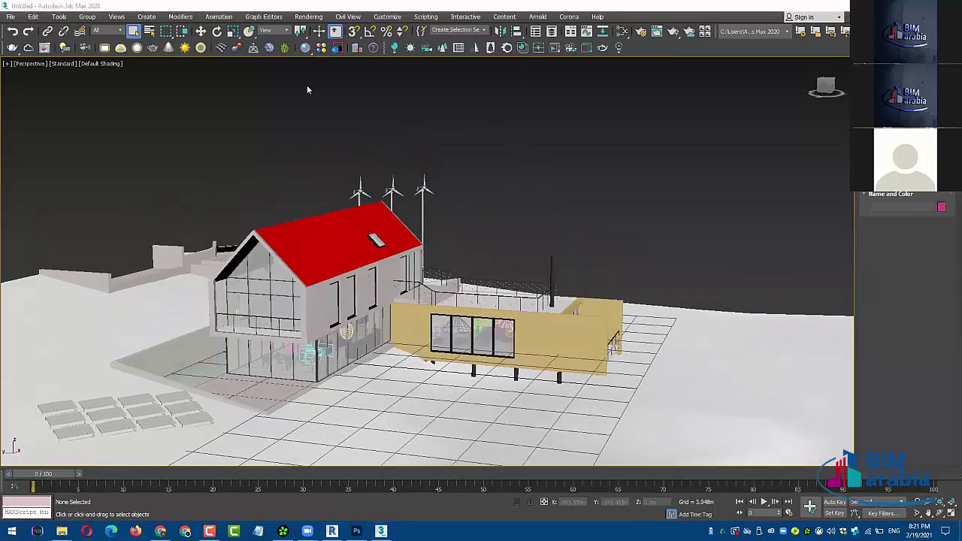
pyautogui.click(11, 17)
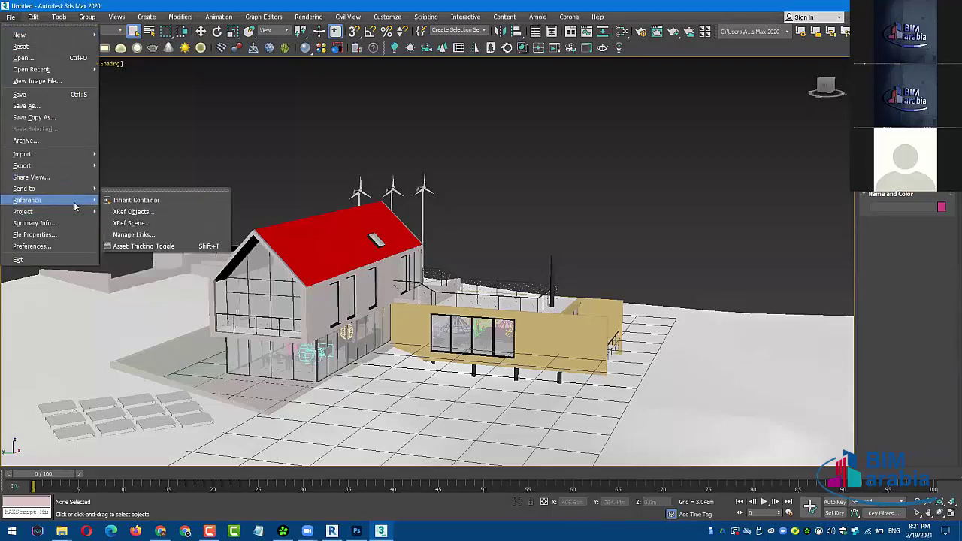
pyautogui.moveTo(27, 200)
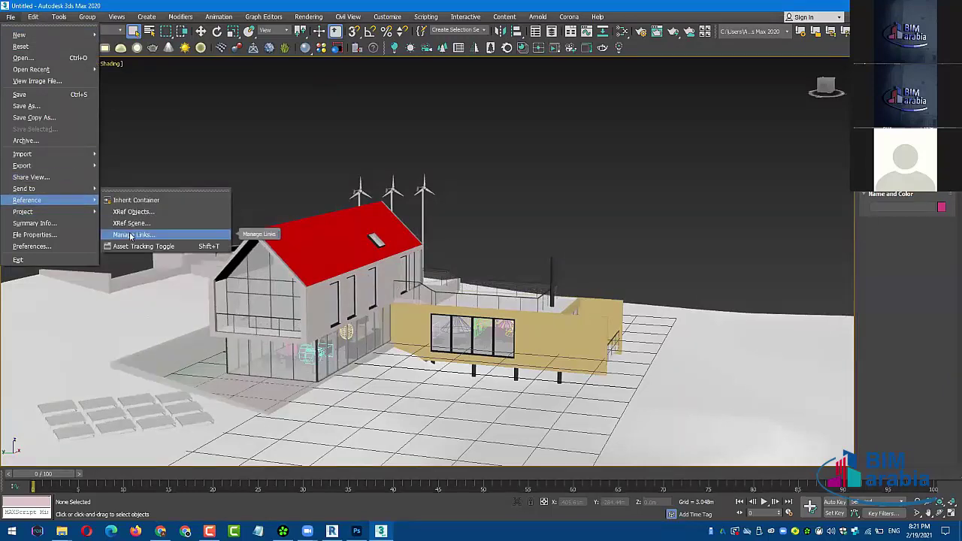
# - Reload the linked rac_basic_sample_project.rvt from the Files tab of Manage Links
pyautogui.click(130, 235)
pyautogui.click(403, 196)
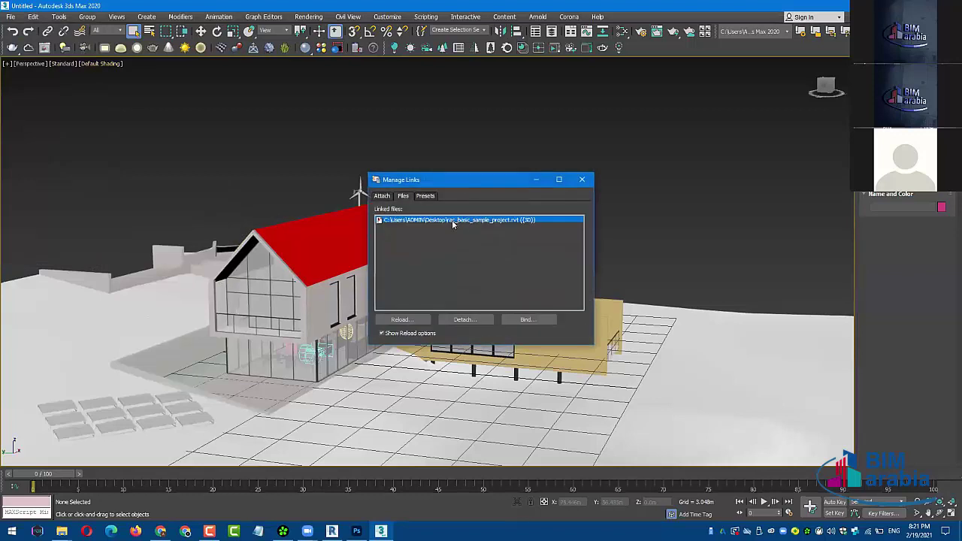
pyautogui.click(415, 319)
pyautogui.click(412, 320)
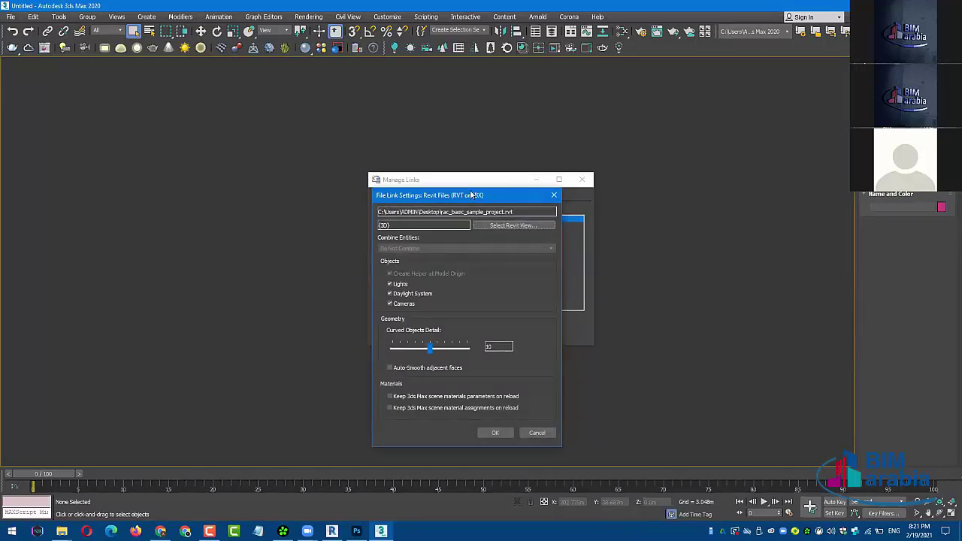
# - Reload the link with Lights, Daylight System and Cameras excluded
pyautogui.moveTo(462, 195); pyautogui.dragTo(239, 149)
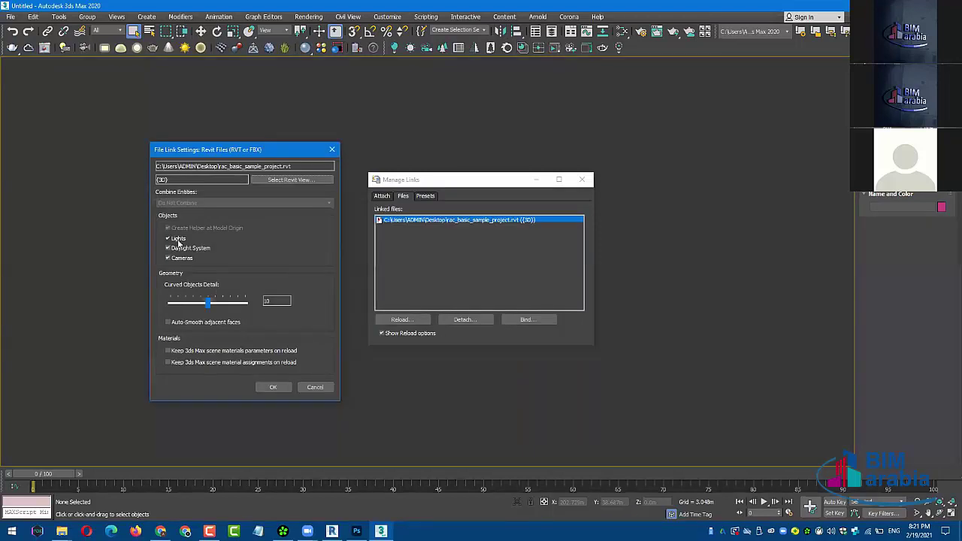
pyautogui.click(176, 238)
pyautogui.click(177, 247)
pyautogui.click(185, 258)
pyautogui.click(275, 387)
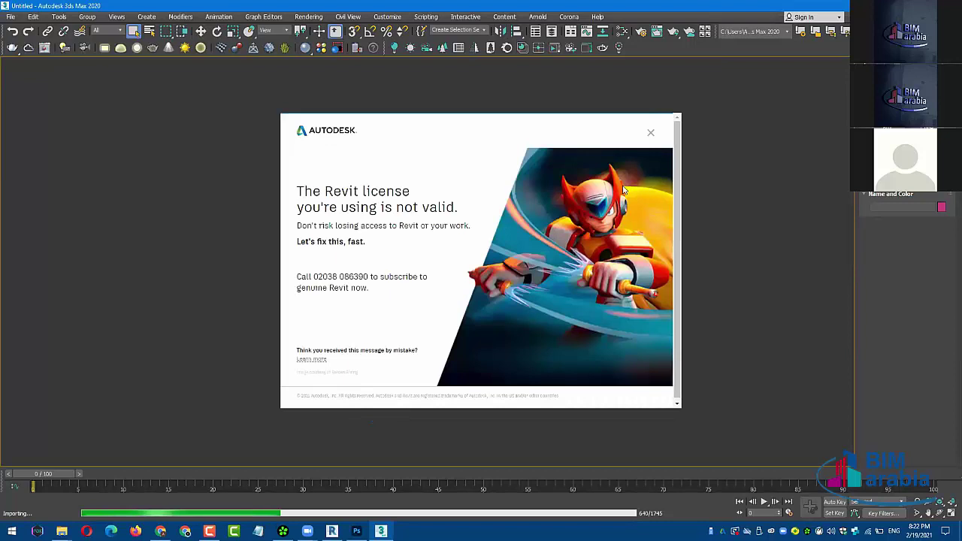
# - Dismiss the licence notice and Manage Links, inspect the two-turbine house, then switch to Revit
pyautogui.click(651, 135)
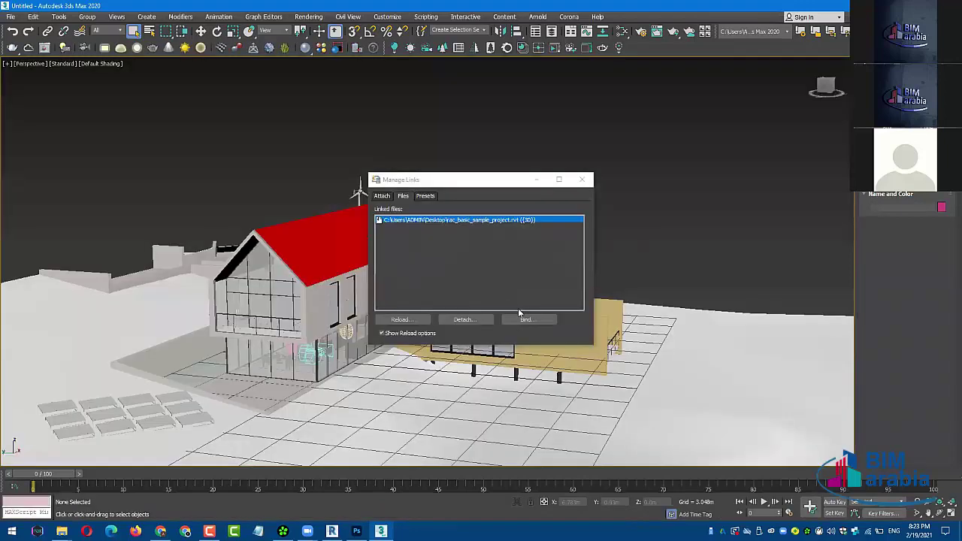
pyautogui.click(583, 180)
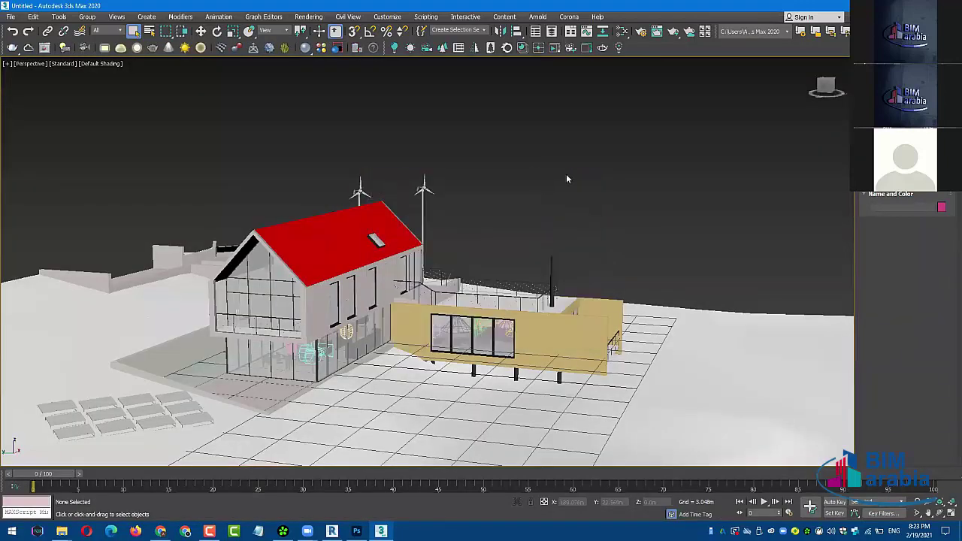
pyautogui.scroll(5, 530, 179)
pyautogui.scroll(-5, 380, 248)
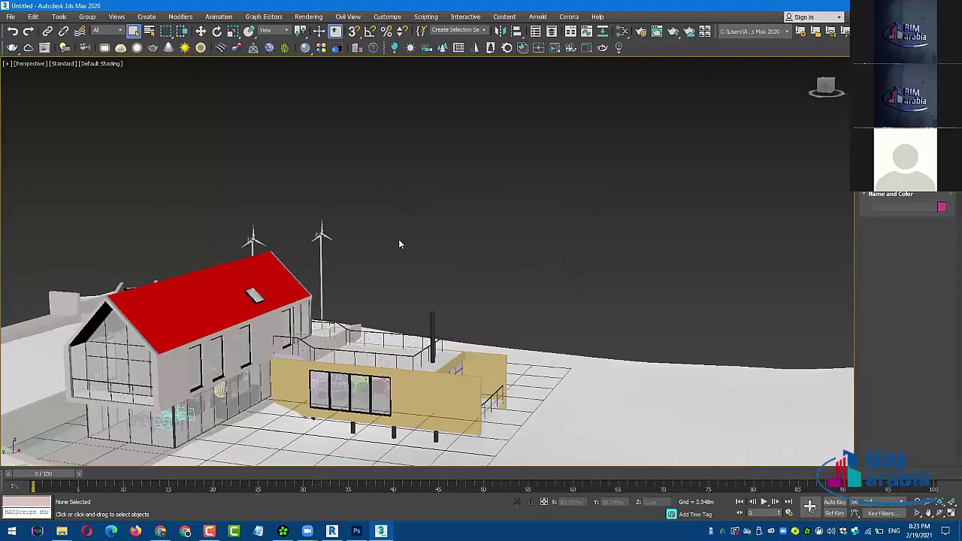
pyautogui.moveTo(399, 243)
pyautogui.keyDown('alt'); pyautogui.mouseDown(button='middle')
pyautogui.moveTo(369, 268)
pyautogui.moveTo(375, 240)
pyautogui.moveTo(353, 227)
pyautogui.mouseUp(button='middle'); pyautogui.keyUp('alt')
pyautogui.scroll(3, 376, 240)
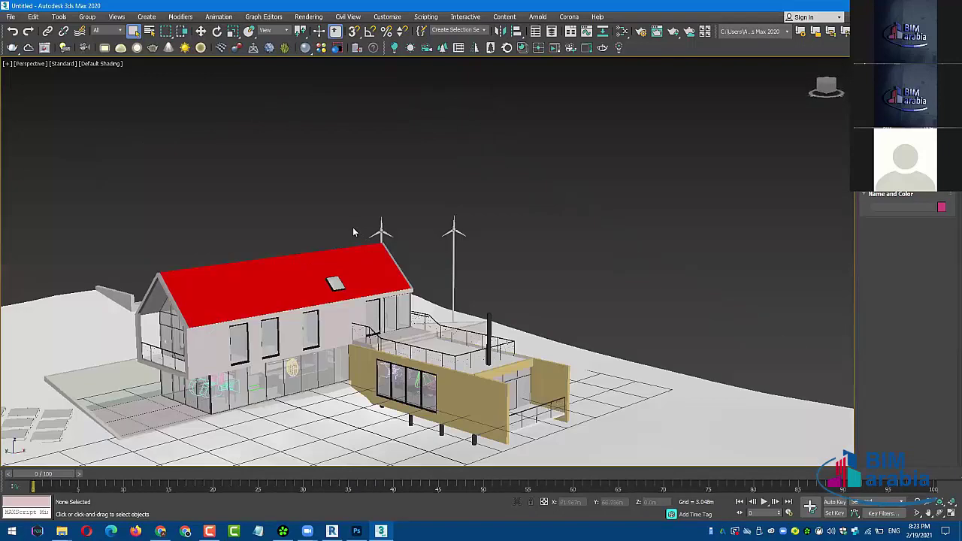
pyautogui.scroll(3, 353, 227)
pyautogui.click(331, 532)
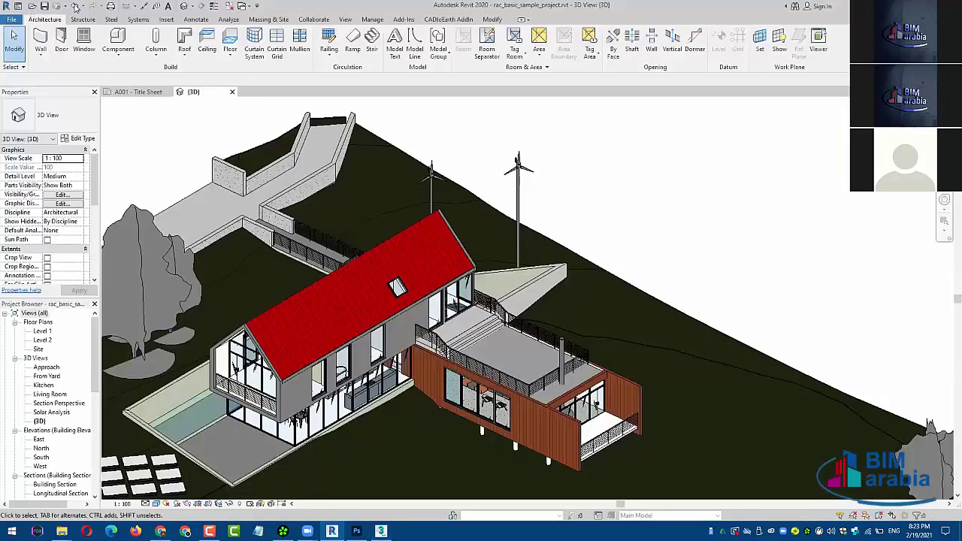
# - Zoom to check the Revit model, save the project, and return to 3ds Max
pyautogui.scroll(2, 478, 188)
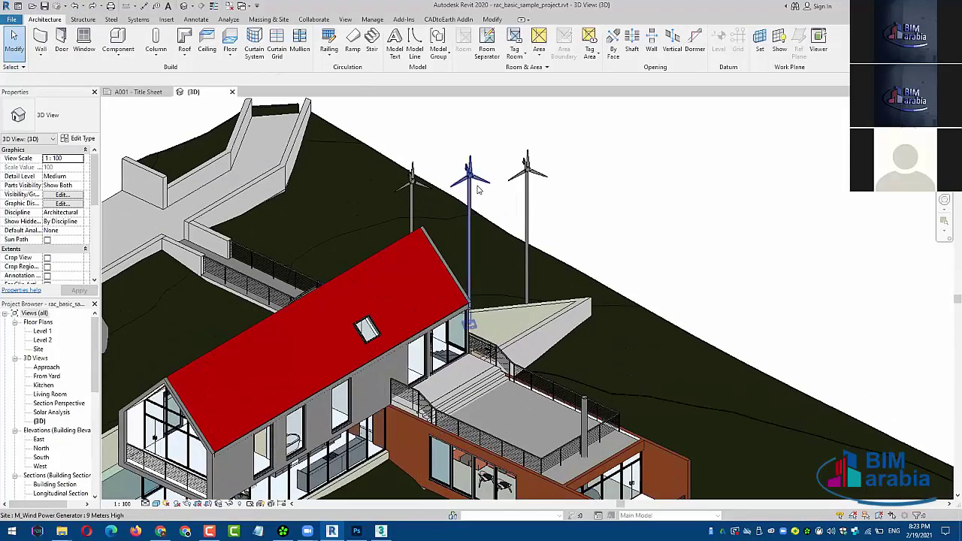
pyautogui.scroll(-1, 478, 188)
pyautogui.scroll(-1, 461, 128)
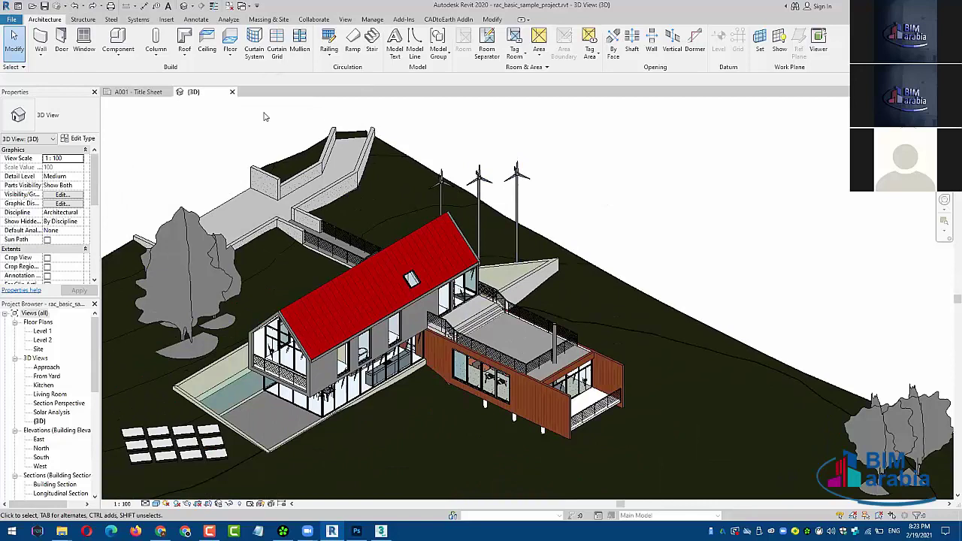
pyautogui.click(44, 6)
pyautogui.click(381, 531)
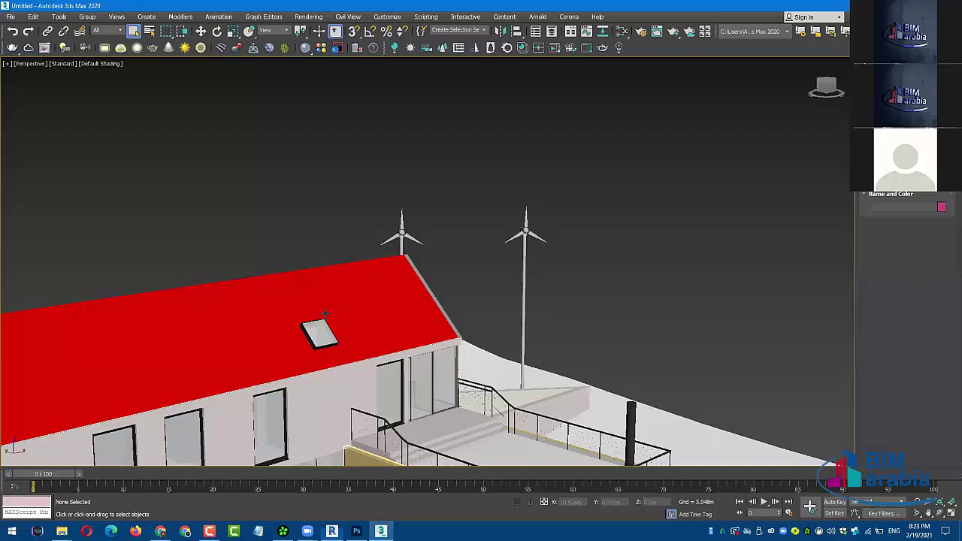
# - Reopen the reload settings for the linked rac_basic_sample_project.rvt from Manage Links
pyautogui.click(10, 17)
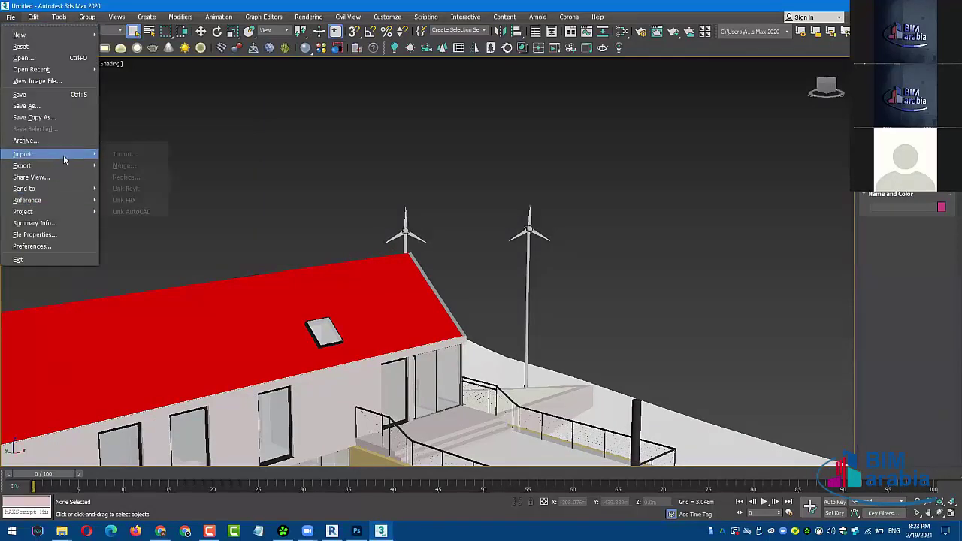
pyautogui.moveTo(27, 200)
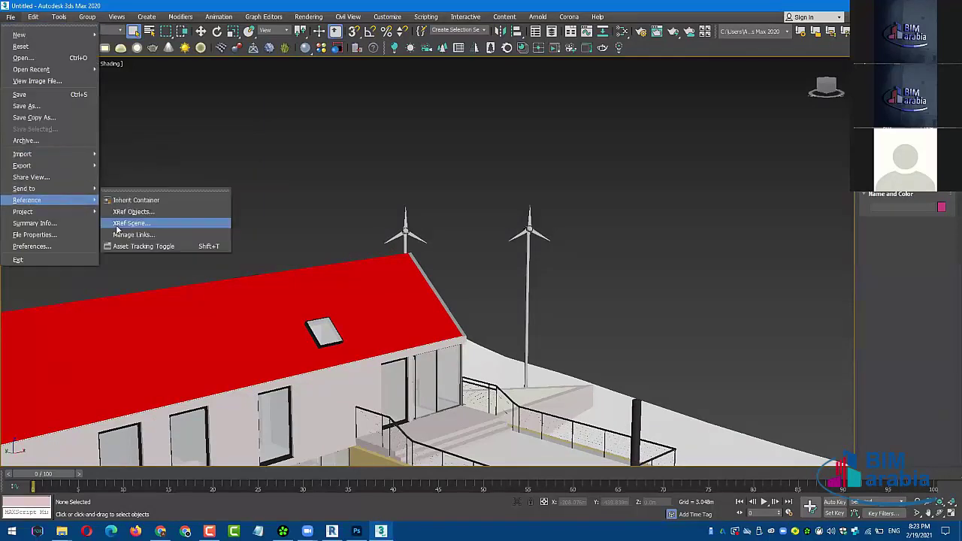
pyautogui.click(133, 235)
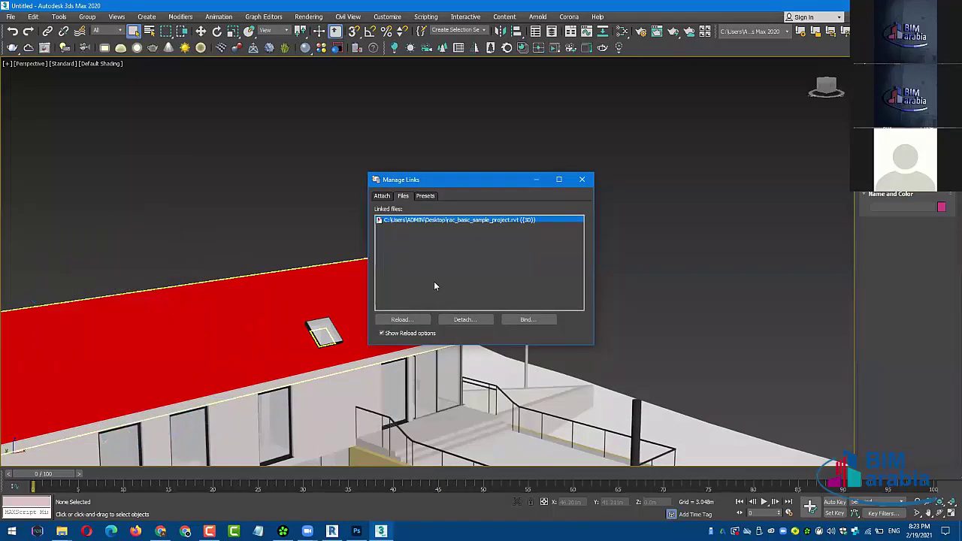
pyautogui.click(401, 319)
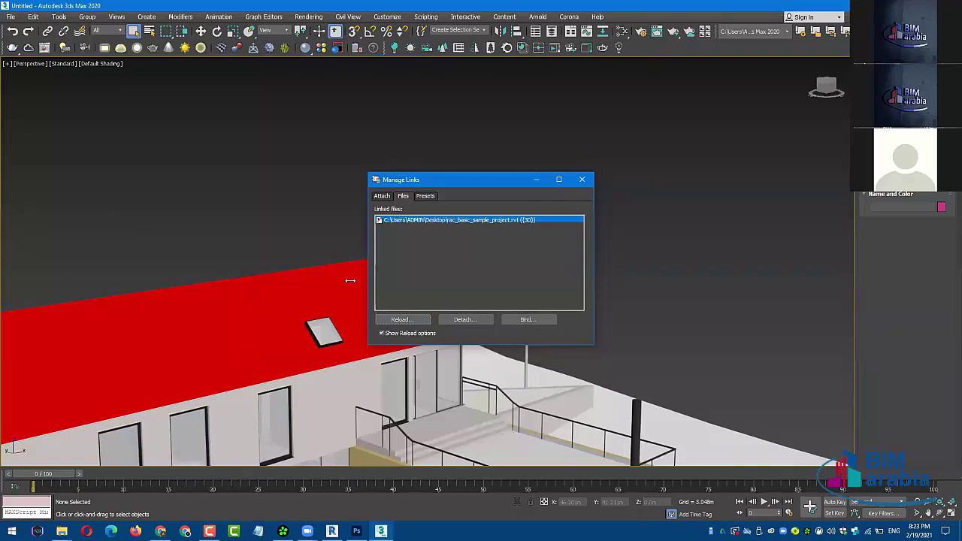
pyautogui.click(409, 320)
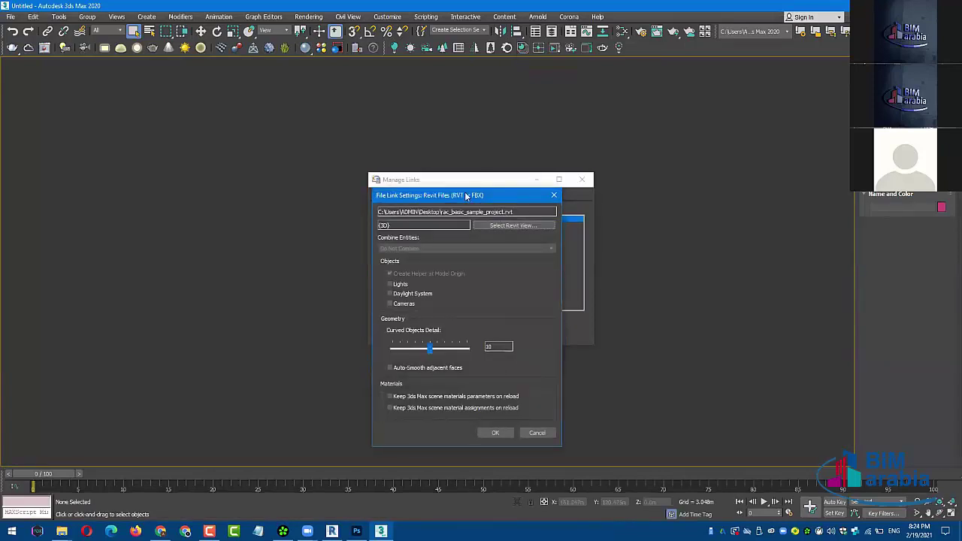
# - Confirm the file link settings so rac_basic_sample_project.rvt reloads from the saved Revit project
pyautogui.moveTo(473, 196); pyautogui.dragTo(253, 142)
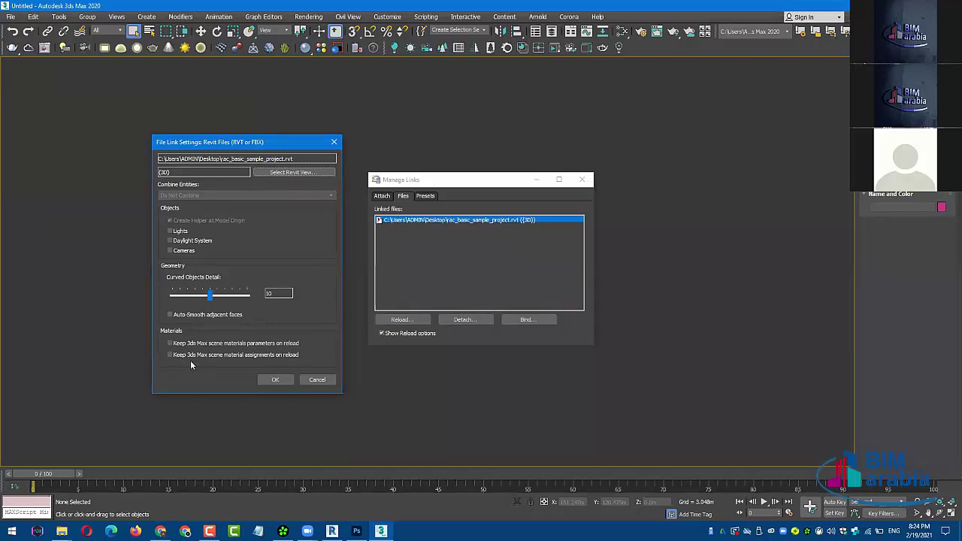
pyautogui.click(276, 379)
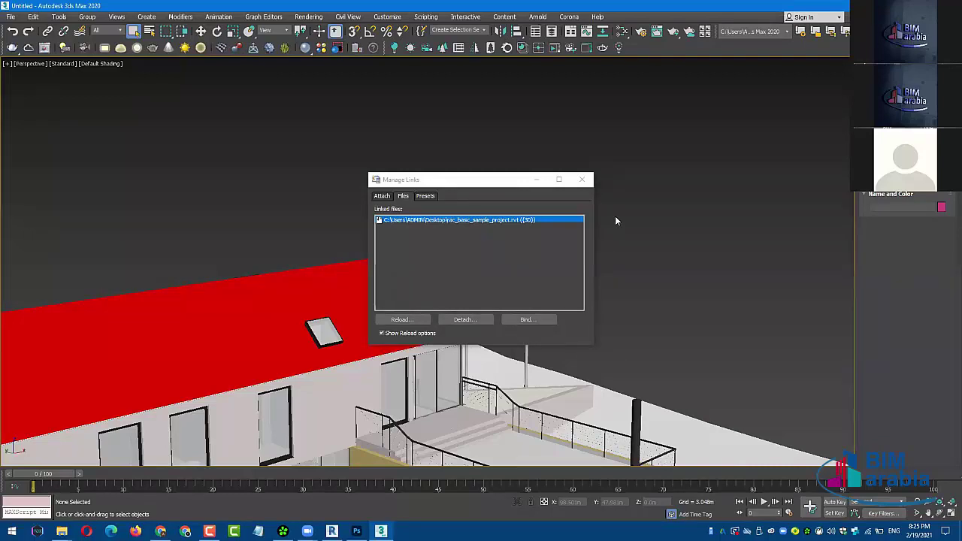
# - Close the linked-files manager and check that all three wind turbines are back
pyautogui.click(589, 184)
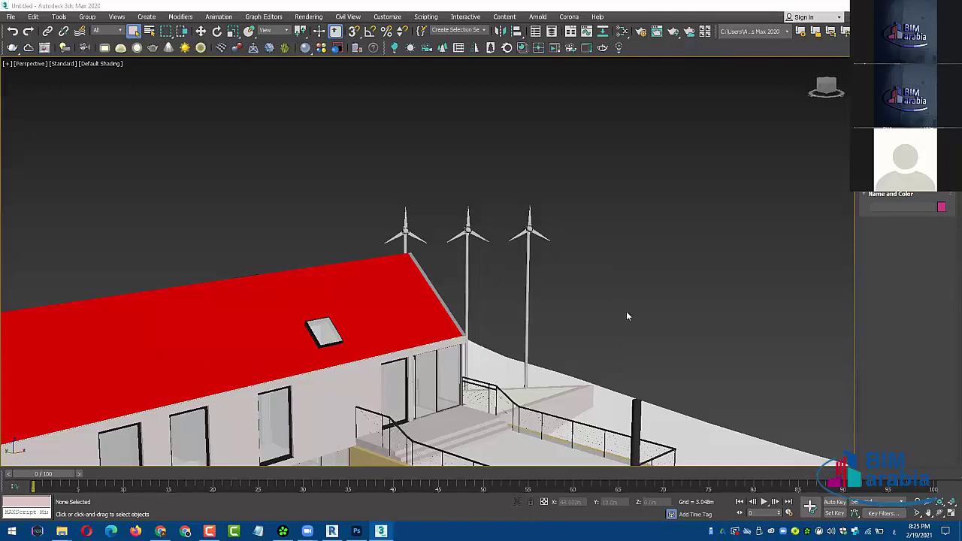
pyautogui.click(624, 275)
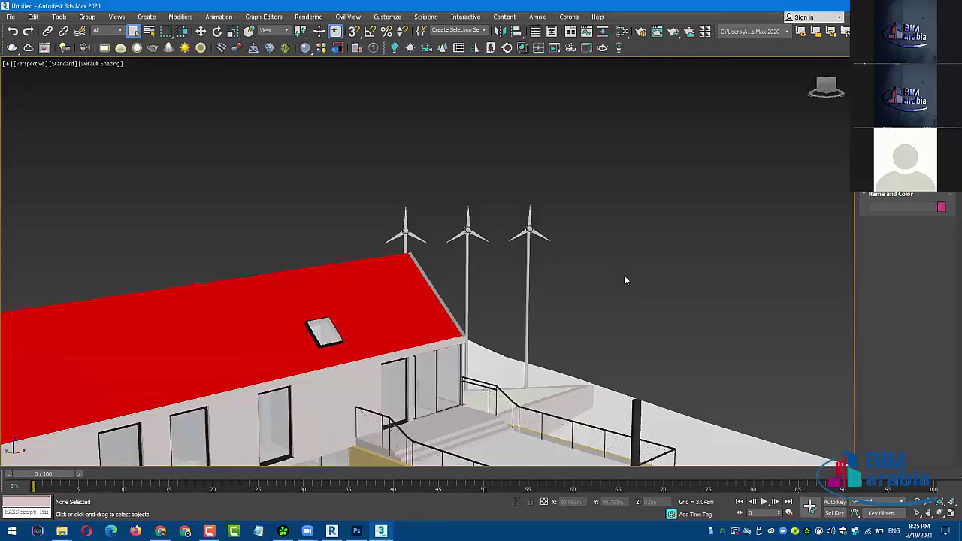
pyautogui.scroll(-3, 624, 275)
pyautogui.scroll(1, 623, 281)
pyautogui.scroll(2, 605, 249)
pyautogui.scroll(3, 556, 218)
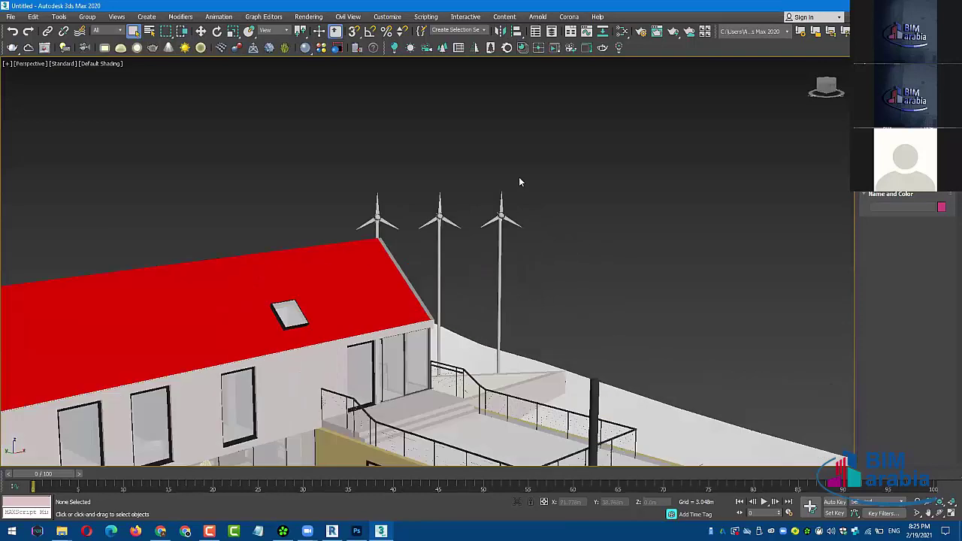
pyautogui.scroll(3, 519, 185)
pyautogui.moveTo(319, 204); pyautogui.dragTo(258, 215)
pyautogui.click(434, 152)
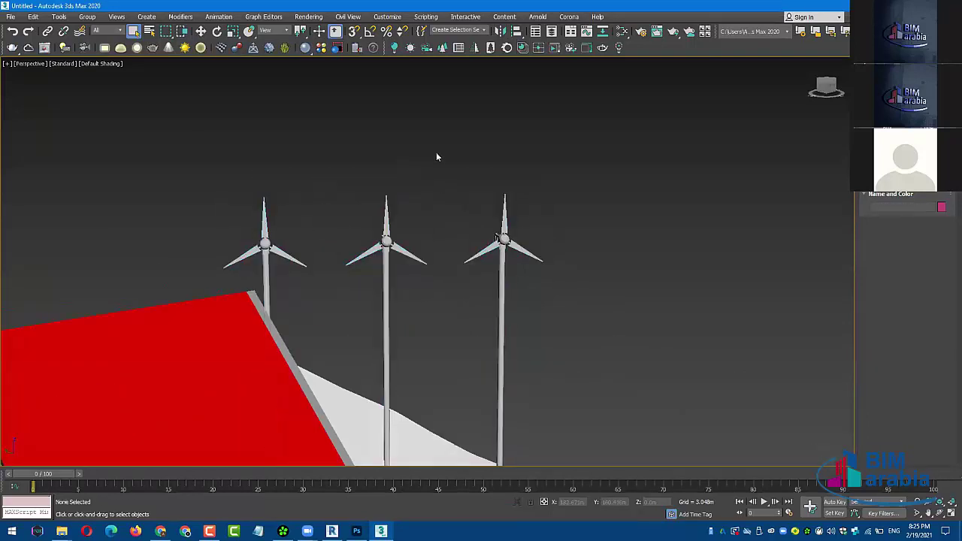
pyautogui.scroll(-3, 449, 157)
pyautogui.scroll(-3, 489, 165)
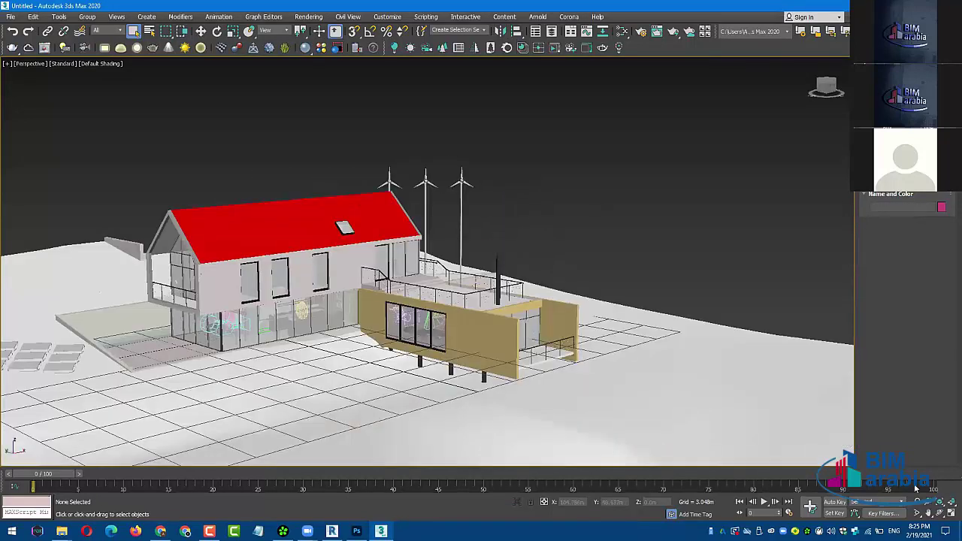
# - Orbit around the reloaded house, then show the Display panel's Hide by Category options
pyautogui.click(939, 512)
pyautogui.moveTo(511, 248)
pyautogui.mouseDown()
pyautogui.moveTo(454, 272)
pyautogui.moveTo(375, 248)
pyautogui.mouseUp()
pyautogui.press('Escape')
pyautogui.scroll(-2, 353, 263)
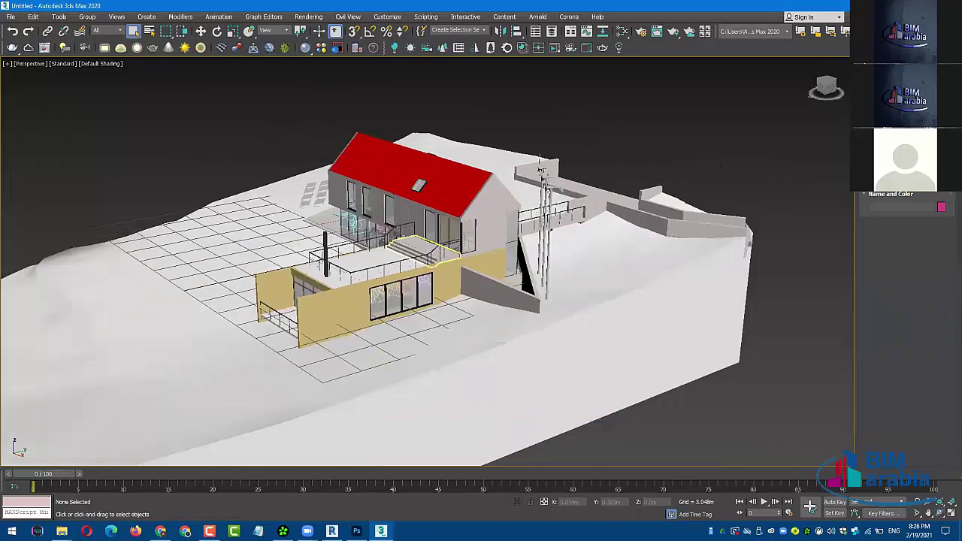
pyautogui.scroll(2, 353, 263)
pyautogui.click(931, 69)
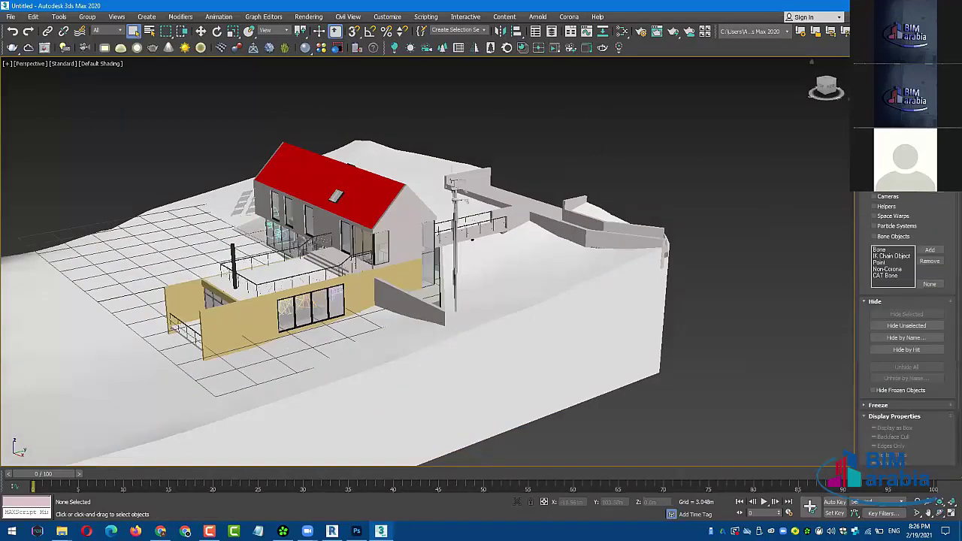
# - Toggle Hide by Category for geometry, cameras, helpers and lights to locate the linked lights and cameras
pyautogui.click(873, 167)
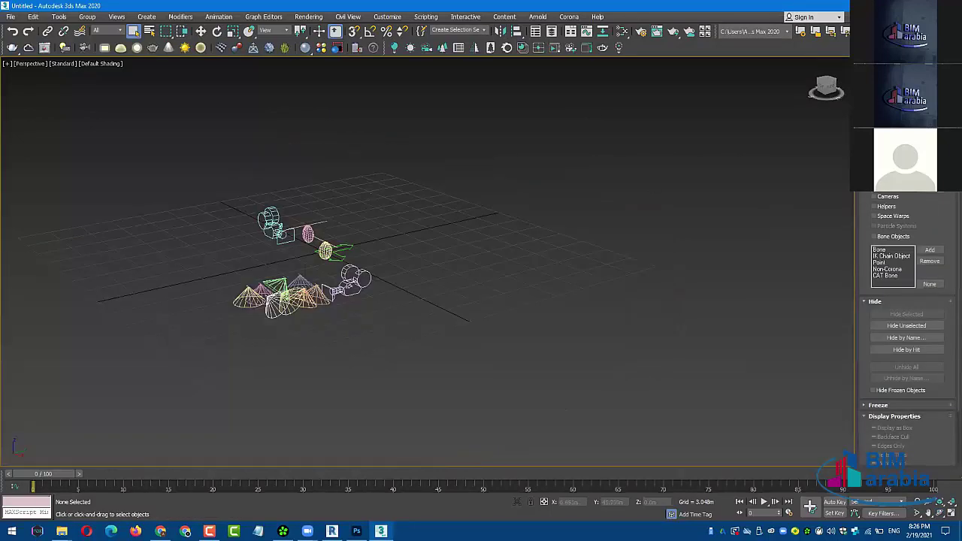
pyautogui.scroll(1, 443, 199)
pyautogui.scroll(1, 442, 200)
pyautogui.scroll(1, 442, 200)
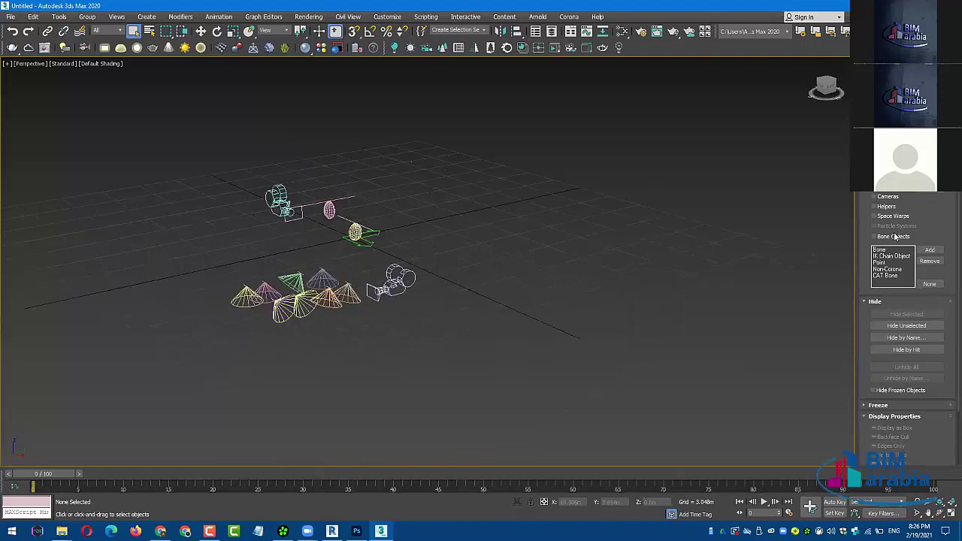
pyautogui.click(929, 167)
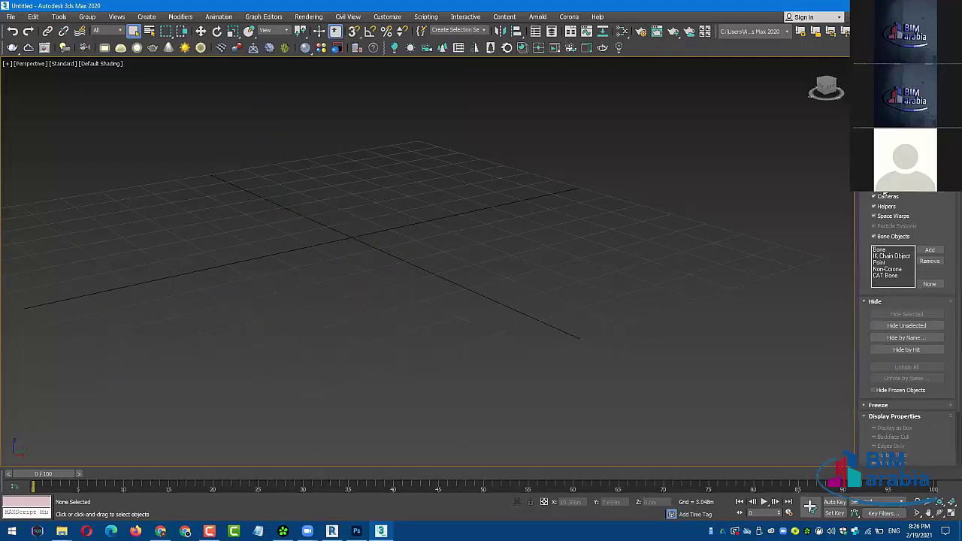
pyautogui.click(873, 186)
pyautogui.scroll(2, 350, 264)
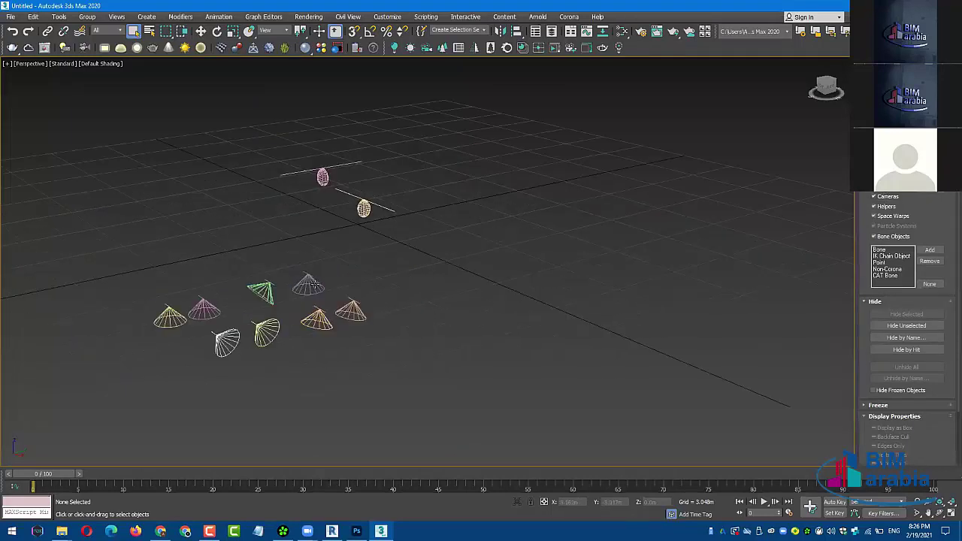
pyautogui.click(308, 286)
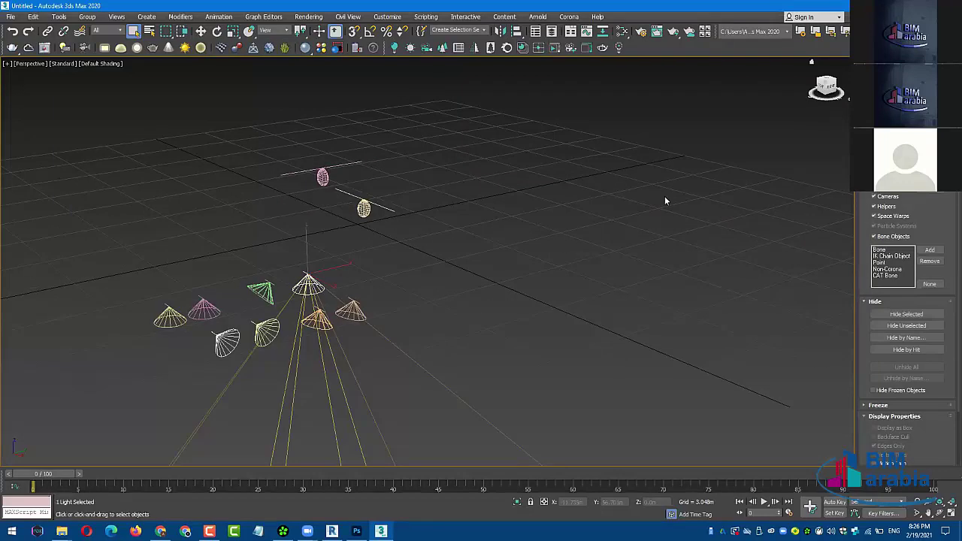
pyautogui.click(549, 266)
pyautogui.click(874, 185)
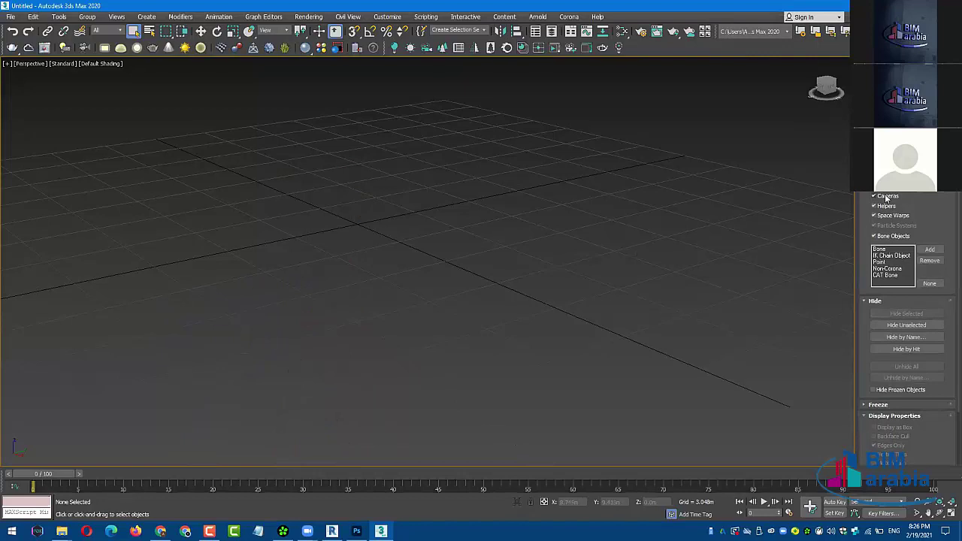
pyautogui.click(874, 196)
# - Hide both cameras and the four helper objects, then clear all Hide by Category options
pyautogui.moveTo(222, 143); pyautogui.dragTo(470, 375)
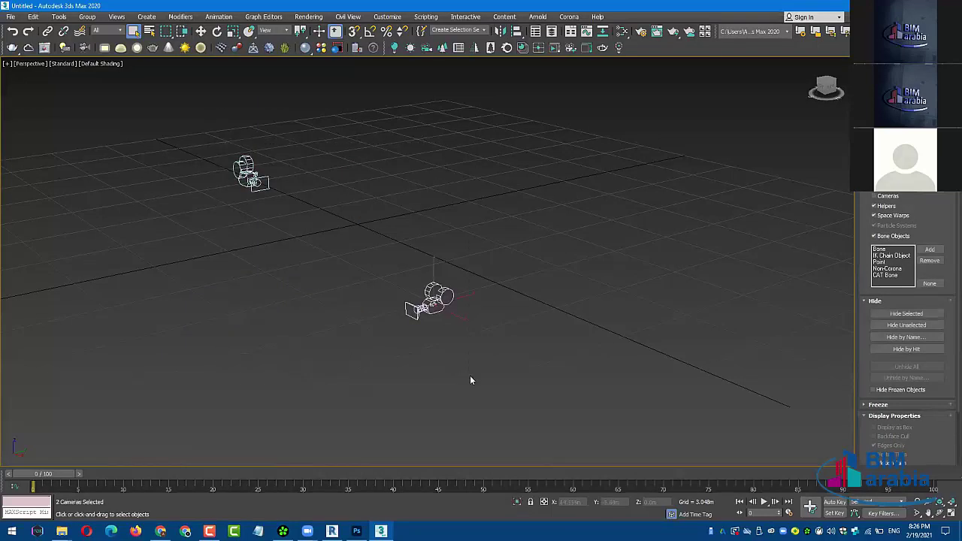
pyautogui.hotkey('shift', 'c')
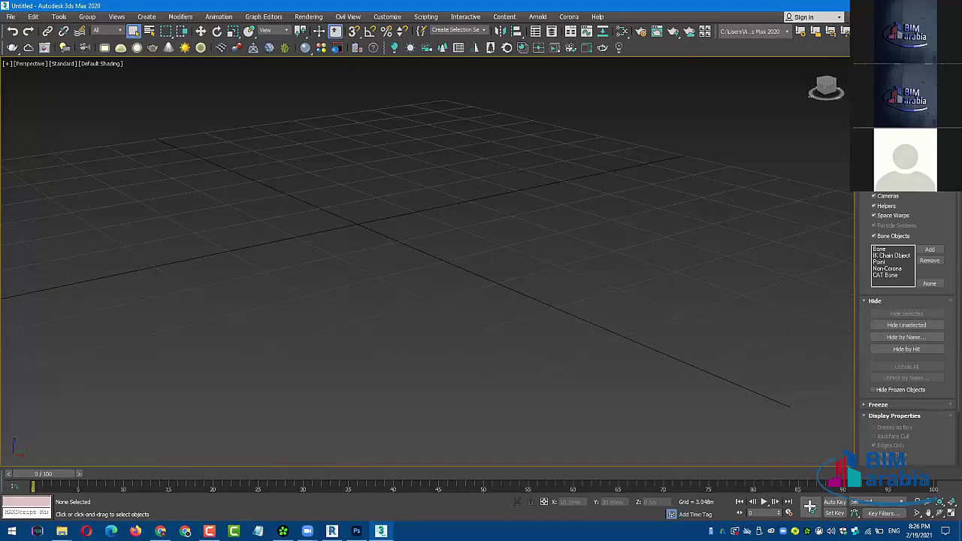
pyautogui.hotkey('shift', 'h')
pyautogui.hotkey('ctrl', 'a')
pyautogui.press('z')
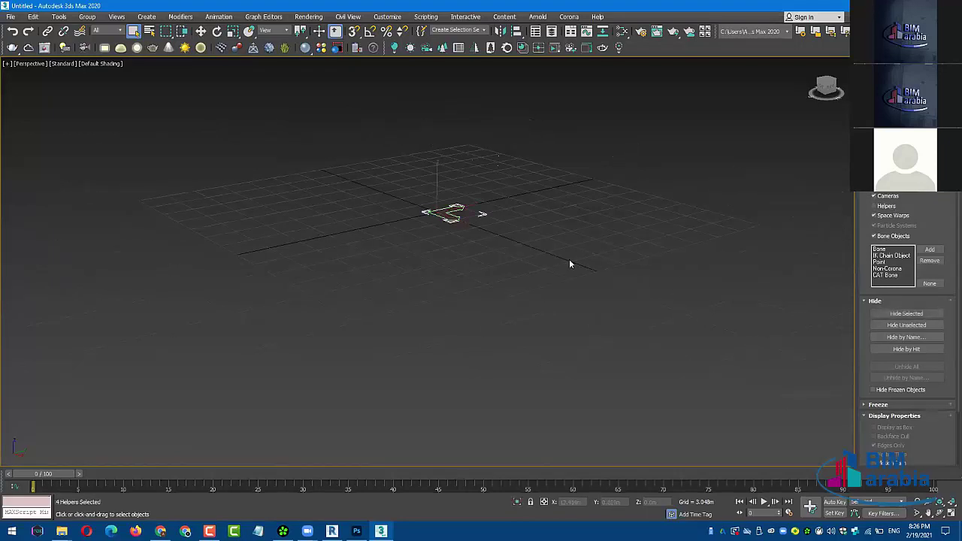
pyautogui.hotkey('shift', 'h')
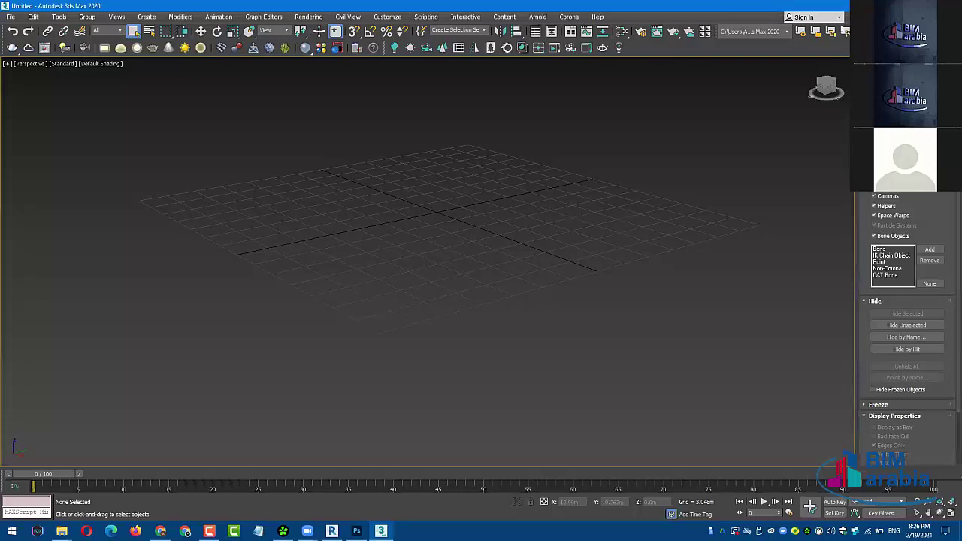
pyautogui.click(905, 180)
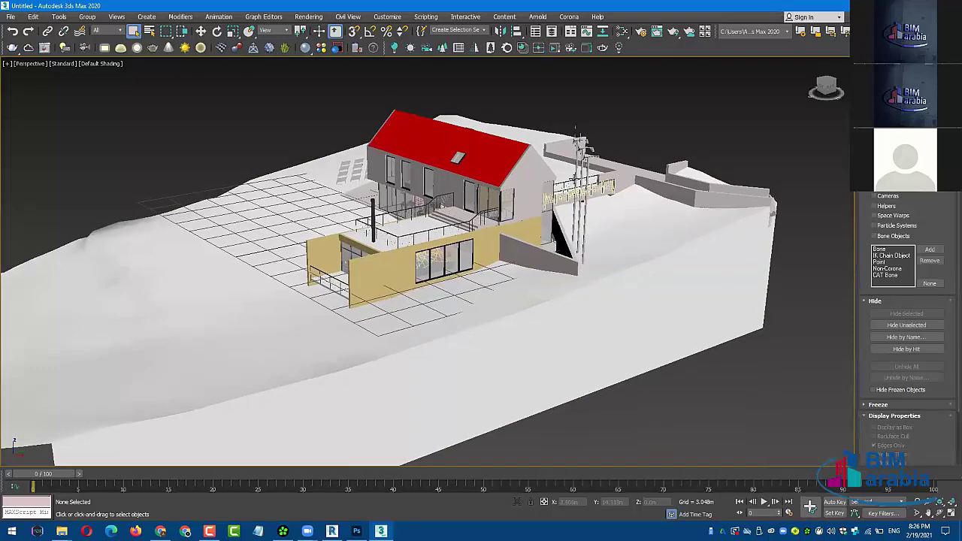
# - Zoom and pan to frame the front of the house with its red roof and turbines
pyautogui.scroll(3, 567, 144)
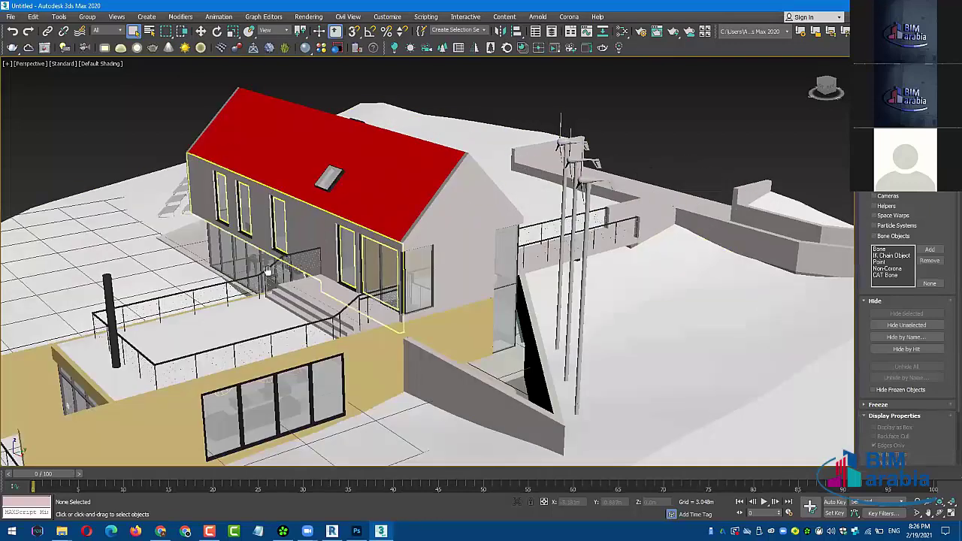
pyautogui.moveTo(259, 273)
pyautogui.mouseDown(button='middle')
pyautogui.moveTo(287, 271)
pyautogui.moveTo(387, 319)
pyautogui.moveTo(534, 220)
pyautogui.moveTo(549, 94)
pyautogui.moveTo(567, 107)
pyautogui.mouseUp(button='middle')
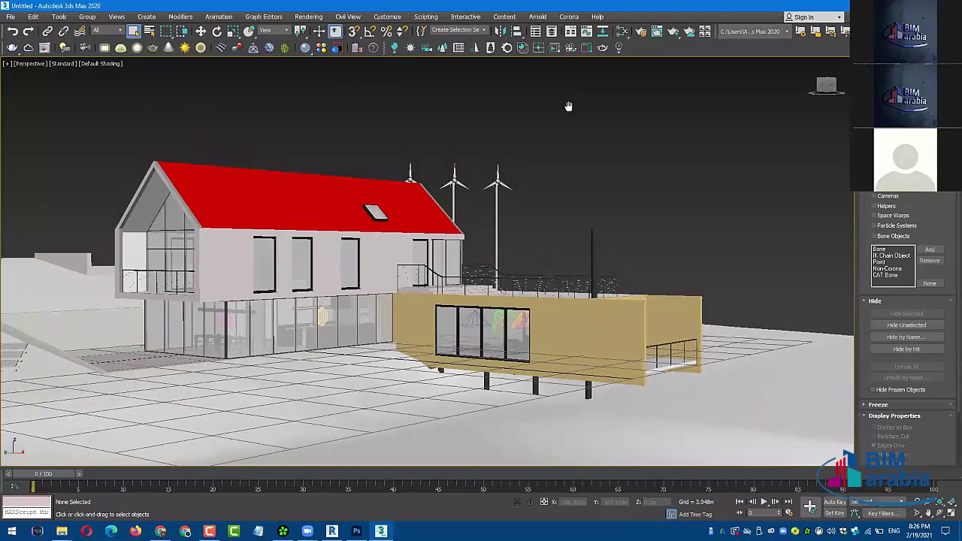
pyautogui.moveTo(401, 159); pyautogui.dragTo(439, 117, button='middle')
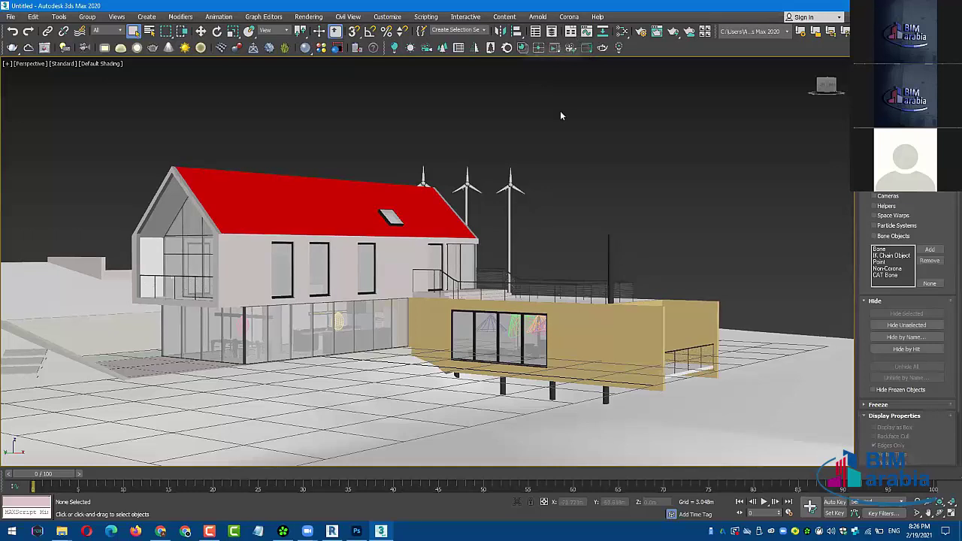
# - Load the roof's MultiMat_30 and inspect its Gypsum Wall Board and standing seam metal roofing sub-materials
pyautogui.click(622, 32)
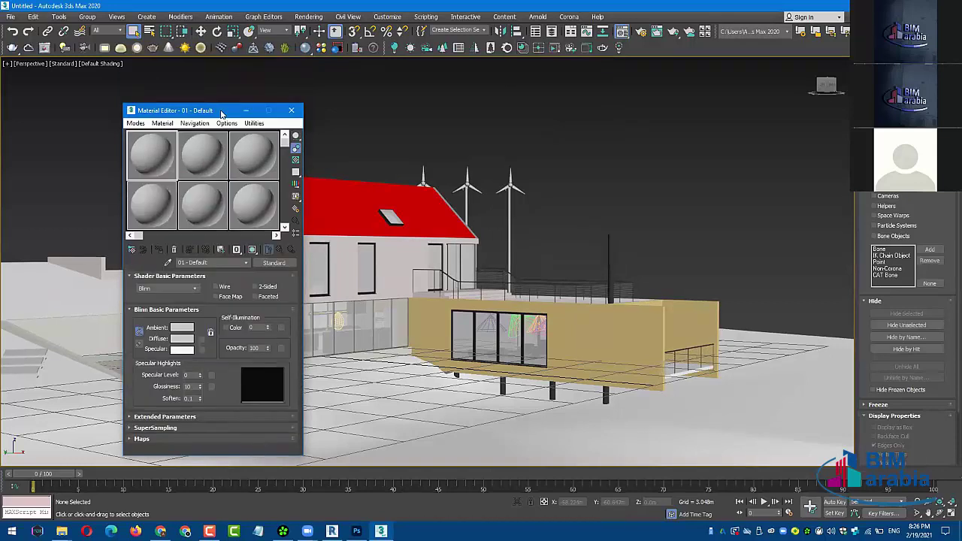
pyautogui.moveTo(227, 55); pyautogui.dragTo(571, 91)
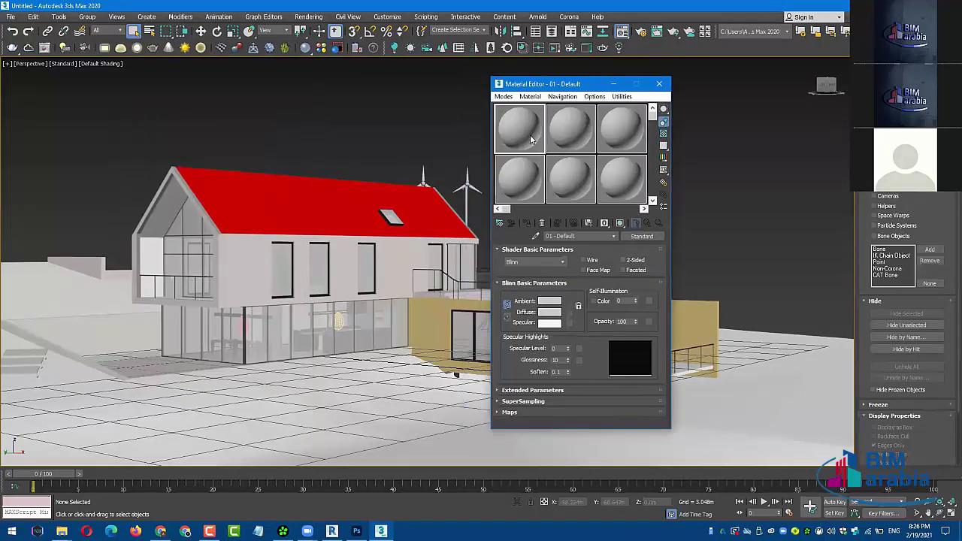
pyautogui.click(537, 237)
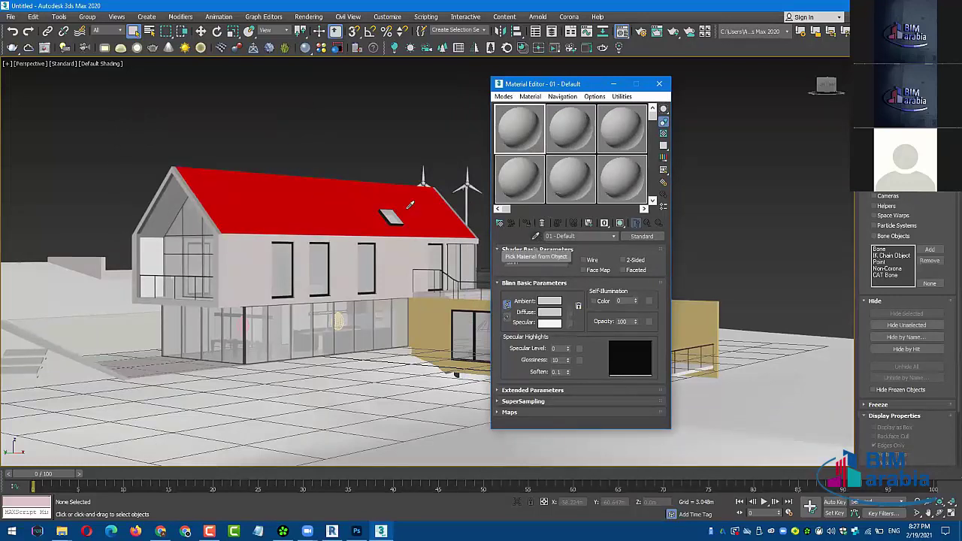
pyautogui.click(317, 195)
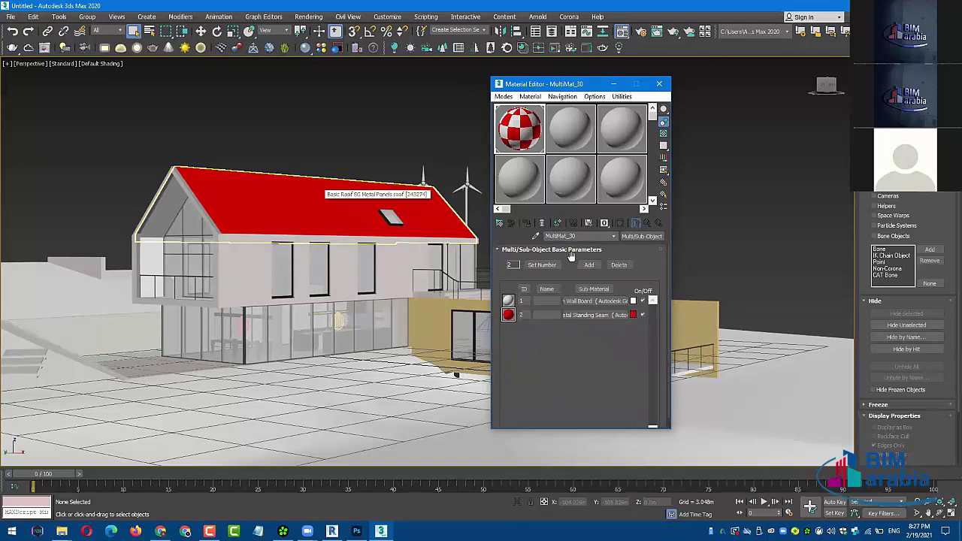
pyautogui.click(604, 299)
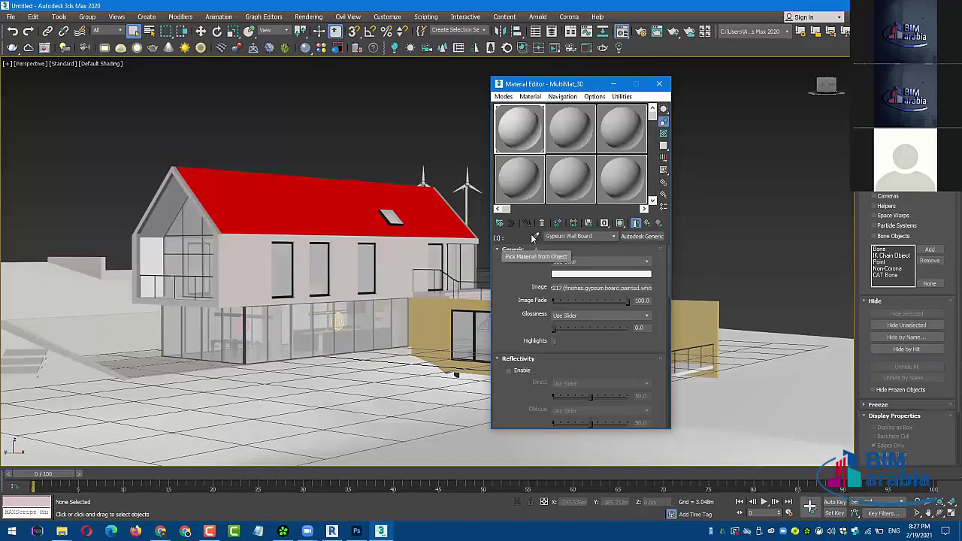
pyautogui.click(647, 222)
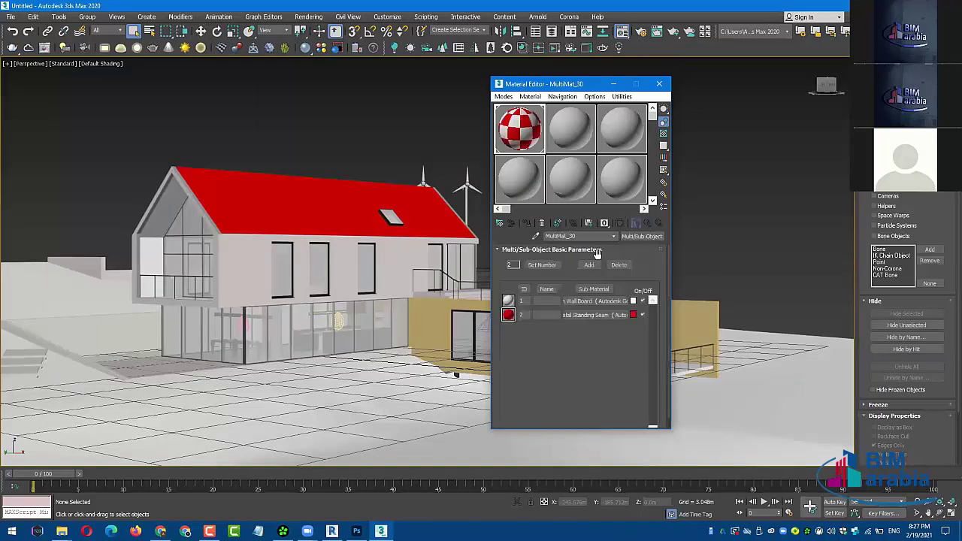
pyautogui.click(582, 315)
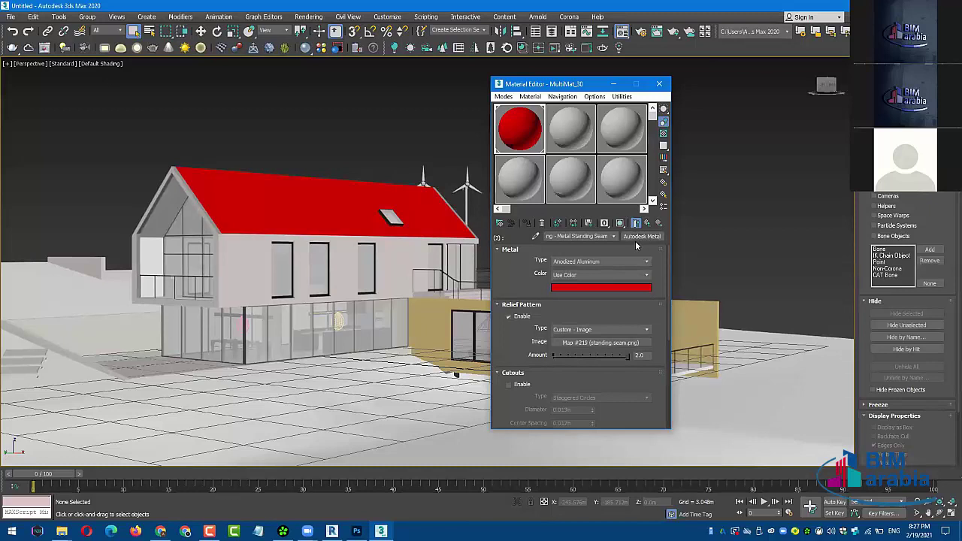
pyautogui.click(647, 223)
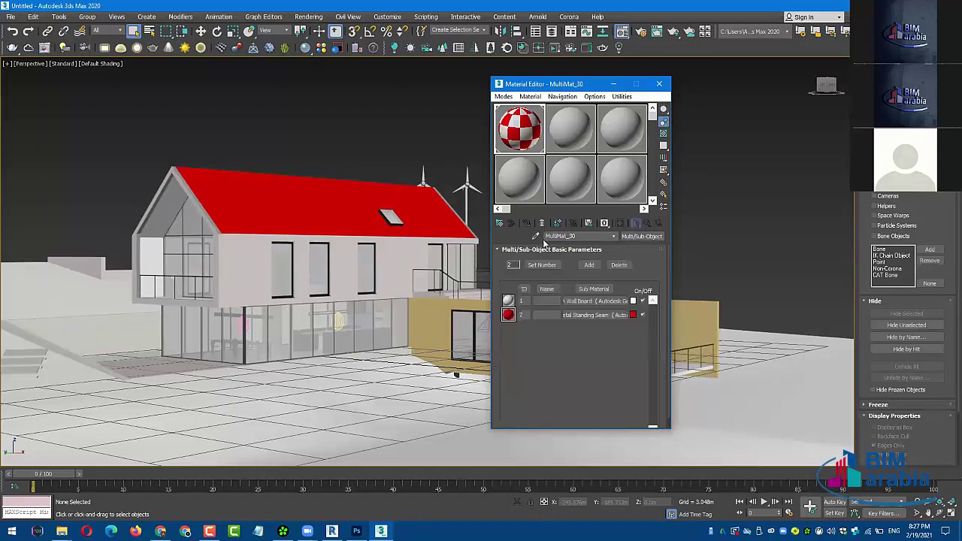
# - Eyedrop the wall panel's CL Concrete_panels material and bring up Render Setup
pyautogui.click(535, 236)
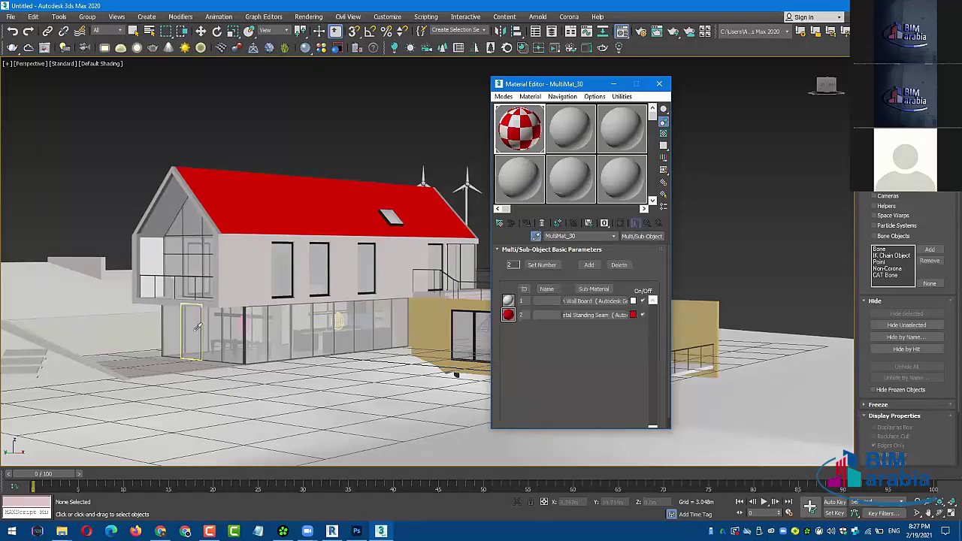
pyautogui.click(143, 320)
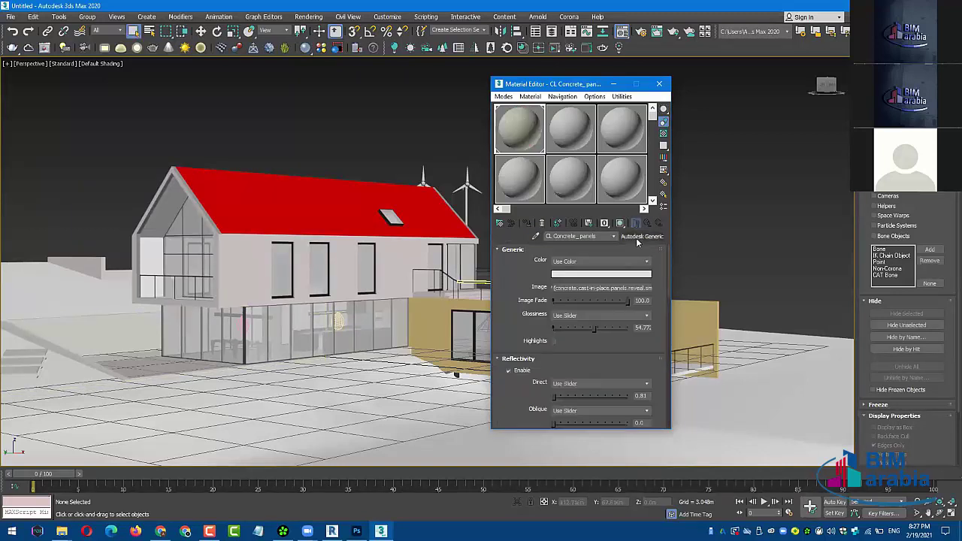
pyautogui.click(637, 36)
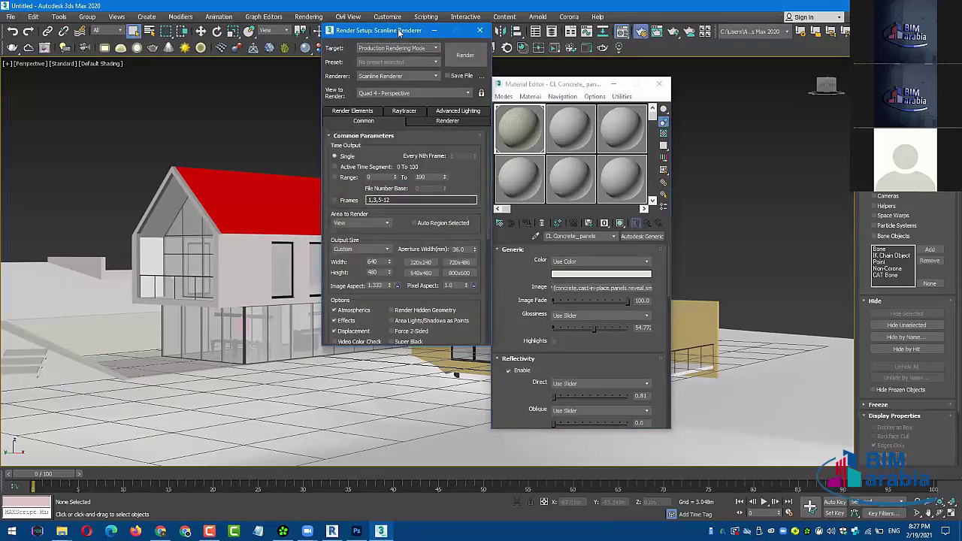
# - Review the available renderers, keep Scanline Renderer, and close Render Setup
pyautogui.moveTo(399, 31); pyautogui.dragTo(381, 93)
pyautogui.click(413, 139)
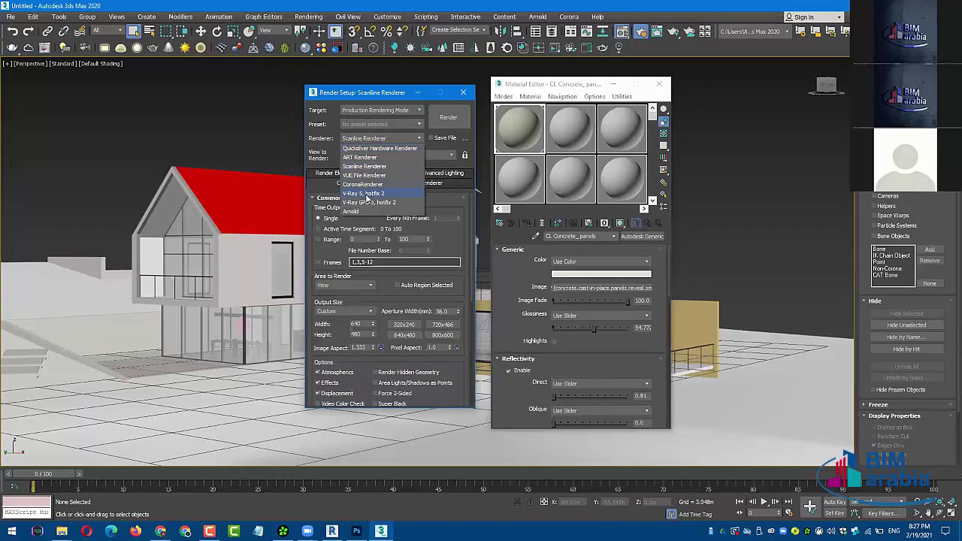
pyautogui.click(272, 136)
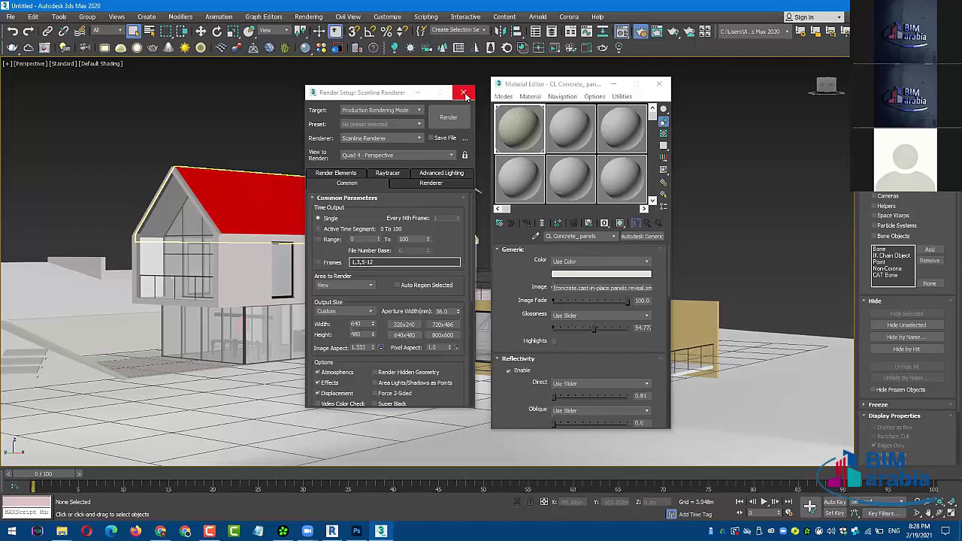
pyautogui.click(464, 93)
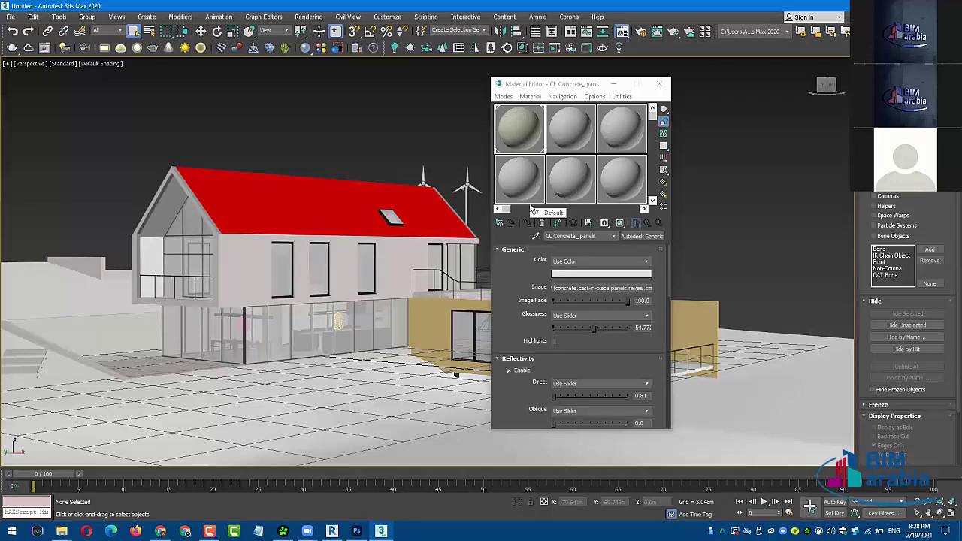
# - Eyedrop the building's glazing to load MultiMat_29 (Glass, Anodized Black, black walnut) in the Material Editor
pyautogui.click(536, 237)
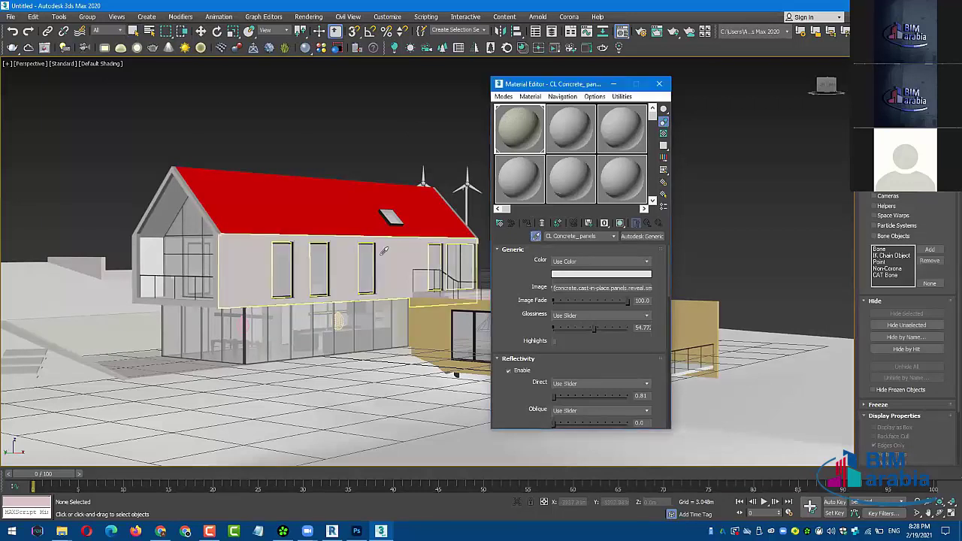
pyautogui.click(368, 269)
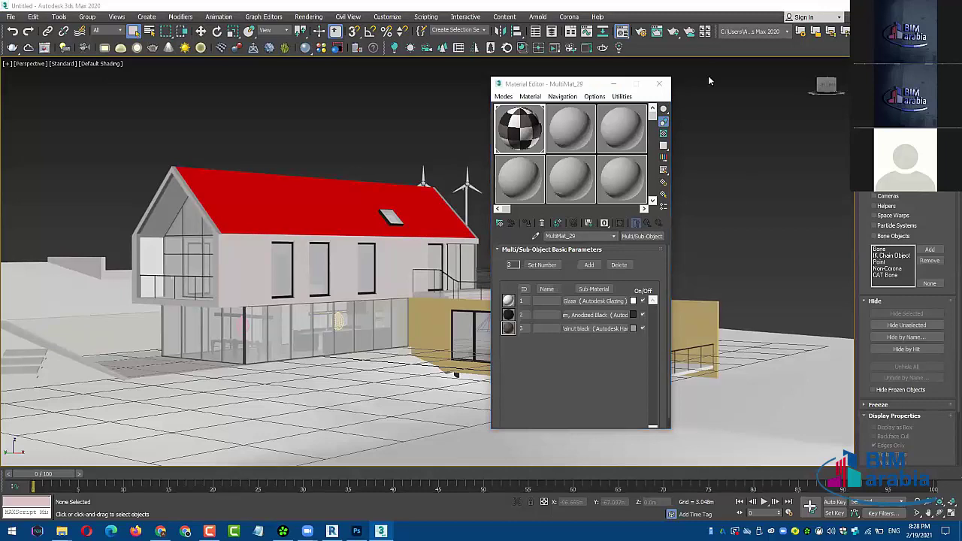
pyautogui.moveTo(592, 87); pyautogui.dragTo(711, 79)
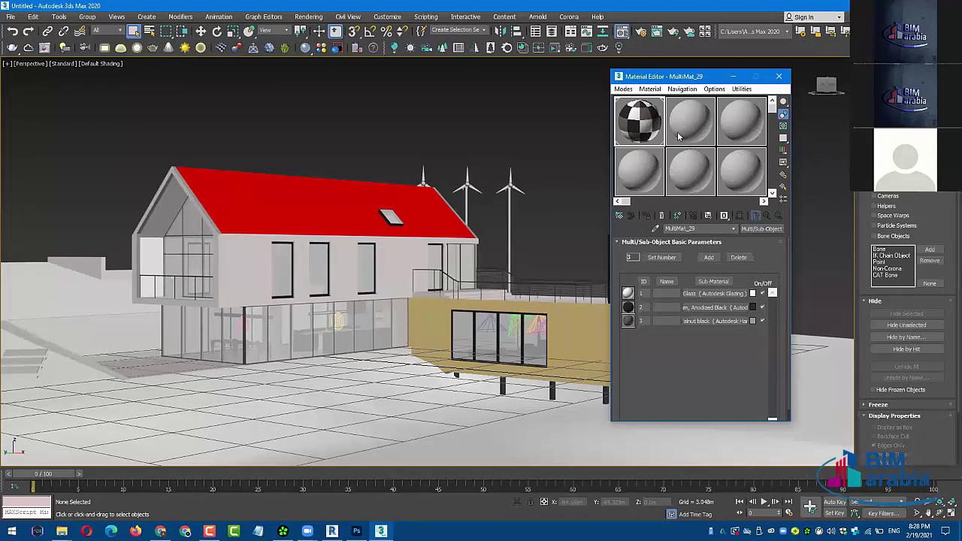
# - Close the Material Editor and make CoronaRenderer the active renderer in Render Setup
pyautogui.click(781, 78)
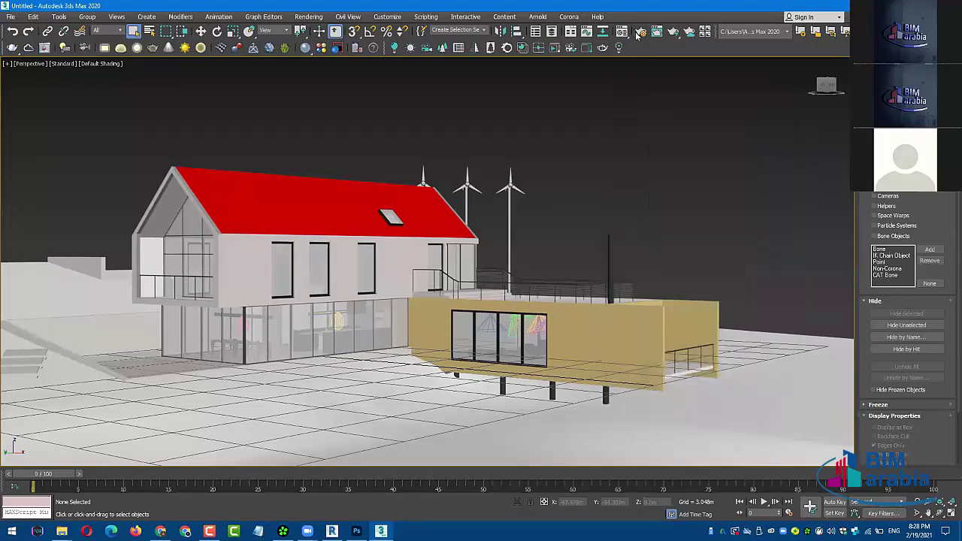
pyautogui.click(641, 31)
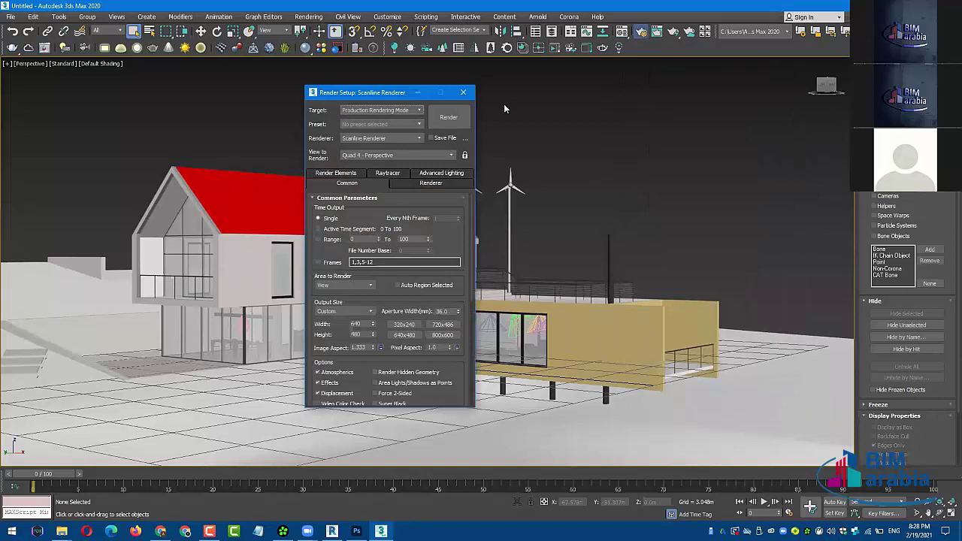
pyautogui.click(379, 138)
pyautogui.click(400, 184)
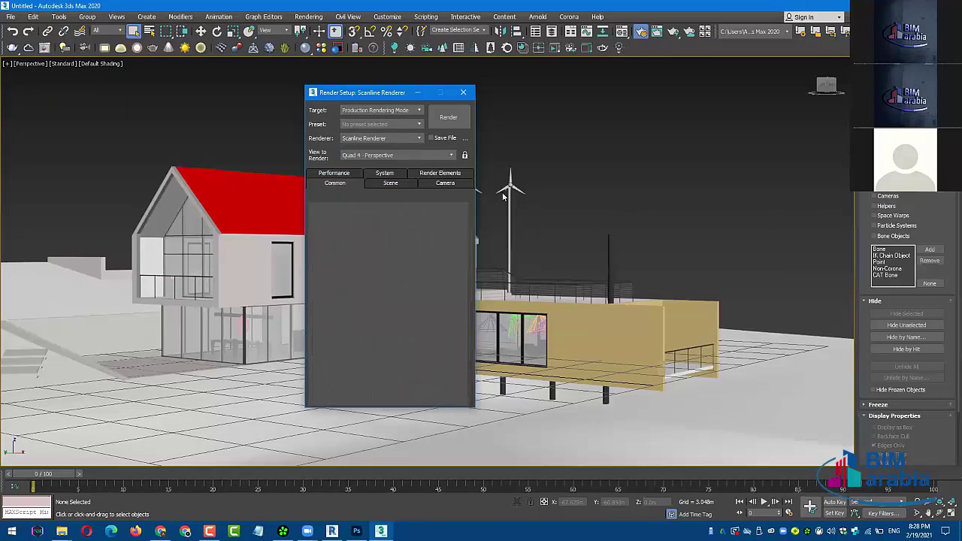
pyautogui.click(463, 94)
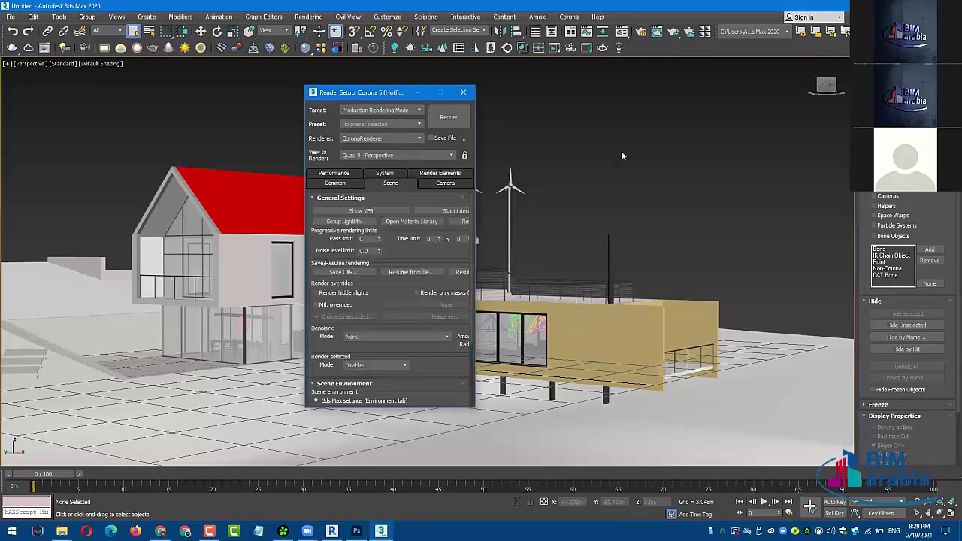
# - Convert all scene materials with Corona Converter, VRayHDRI conversion off, accepting the warning
pyautogui.rightClick(655, 170)
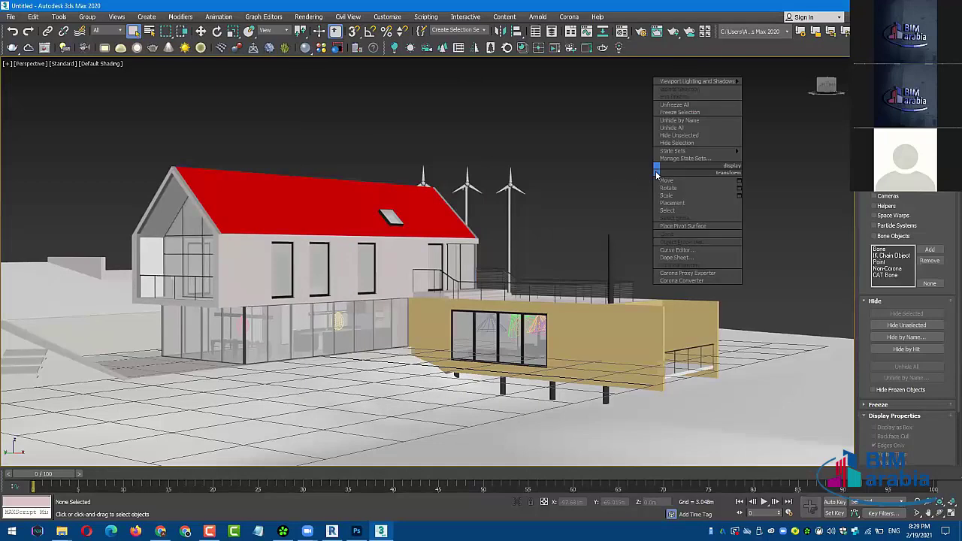
pyautogui.click(673, 281)
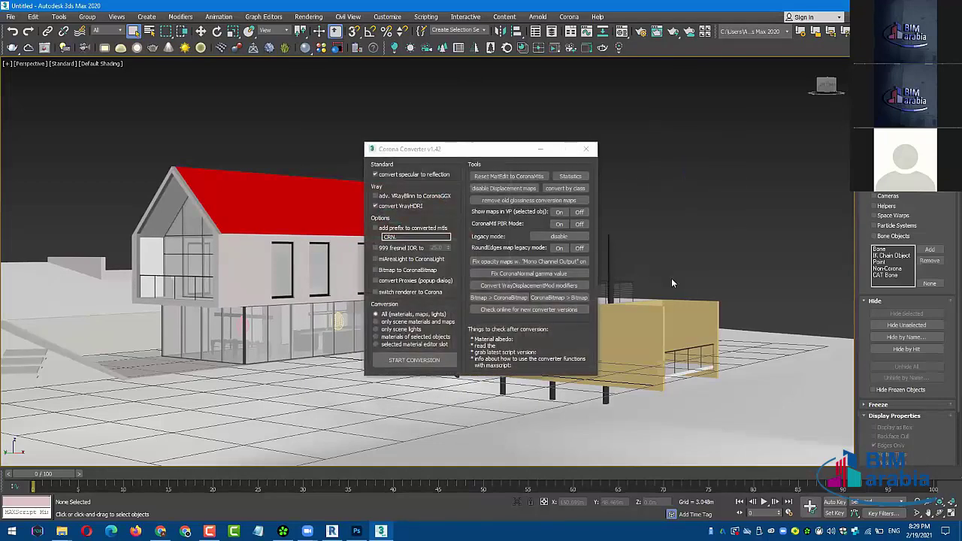
pyautogui.click(432, 359)
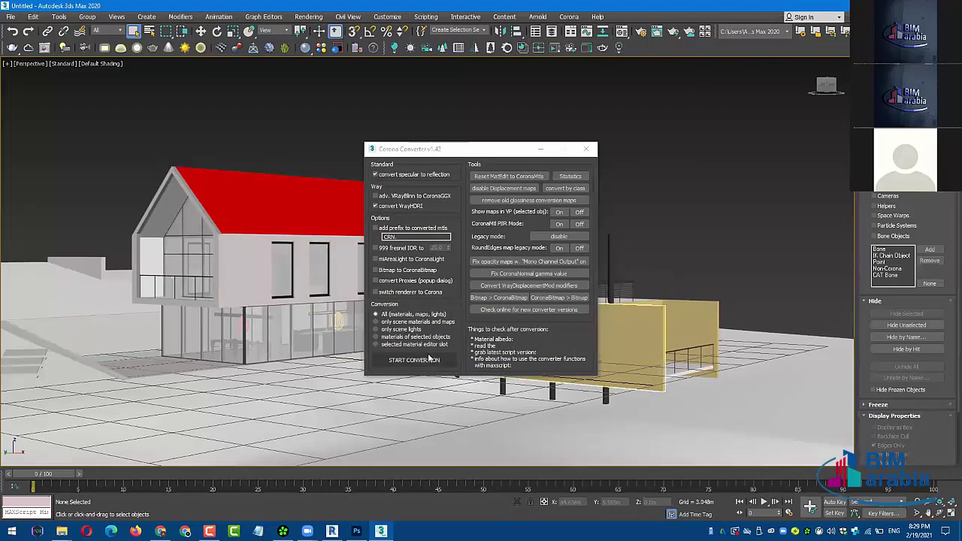
pyautogui.click(402, 207)
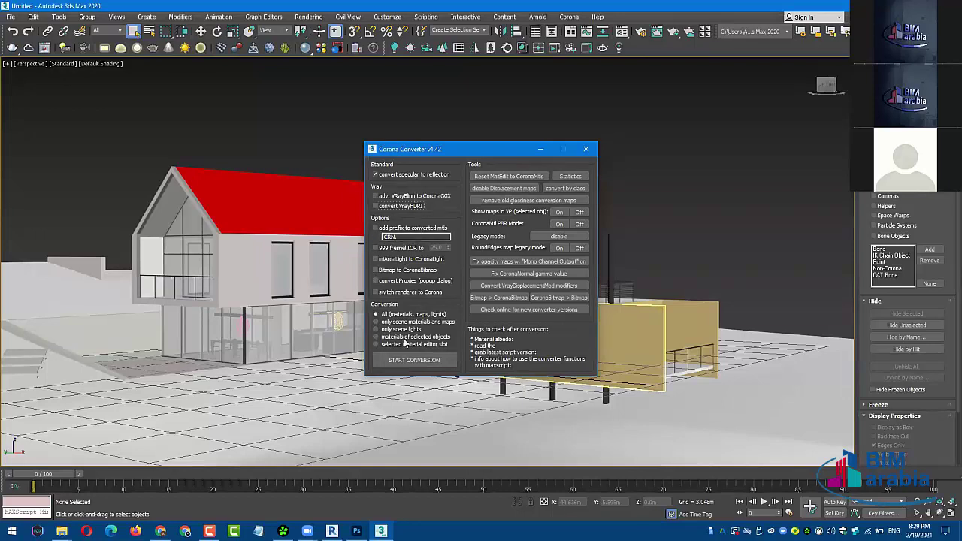
pyautogui.click(414, 360)
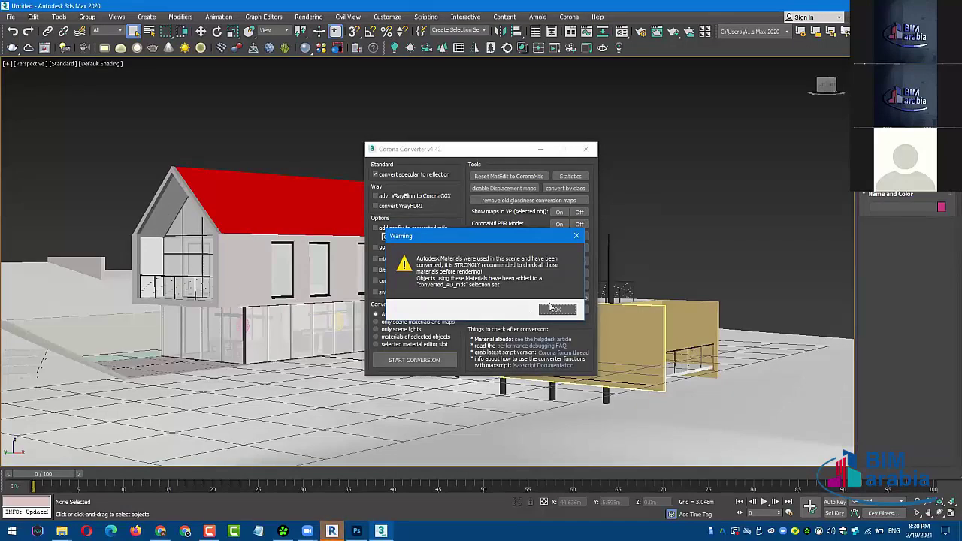
pyautogui.click(554, 308)
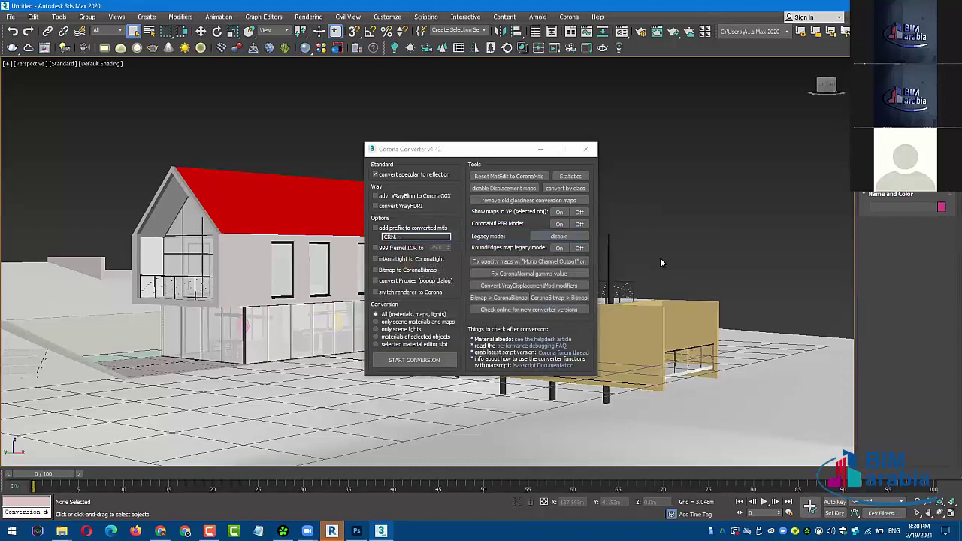
pyautogui.click(586, 149)
# - Eyedrop the house wall's MultiMat_23 and open its 5 - Interior - Plasterboard CoronaMtl sub-material
pyautogui.moveTo(650, 176)
pyautogui.keyDown('alt'); pyautogui.mouseDown(button='middle')
pyautogui.moveTo(630, 173)
pyautogui.moveTo(639, 129)
pyautogui.mouseUp(button='middle'); pyautogui.keyUp('alt')
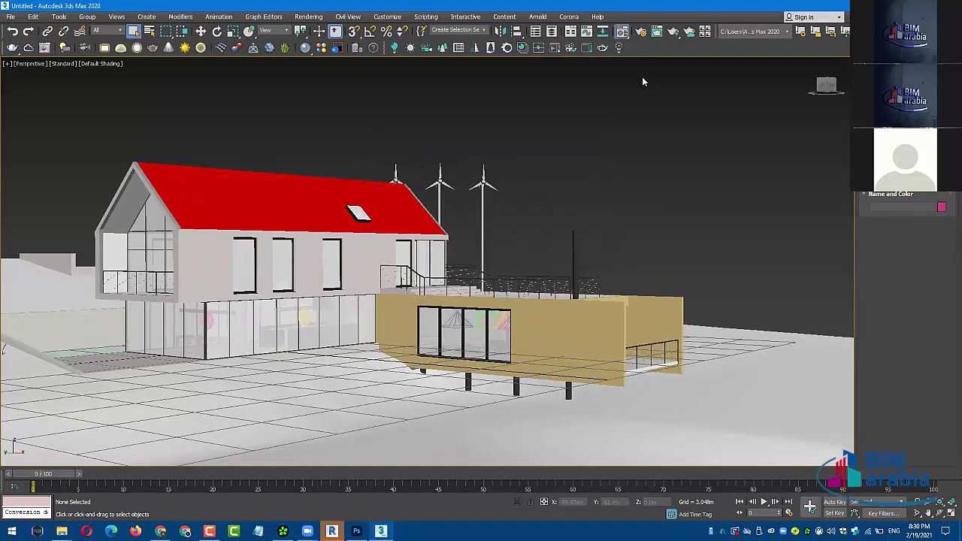
pyautogui.press('m')
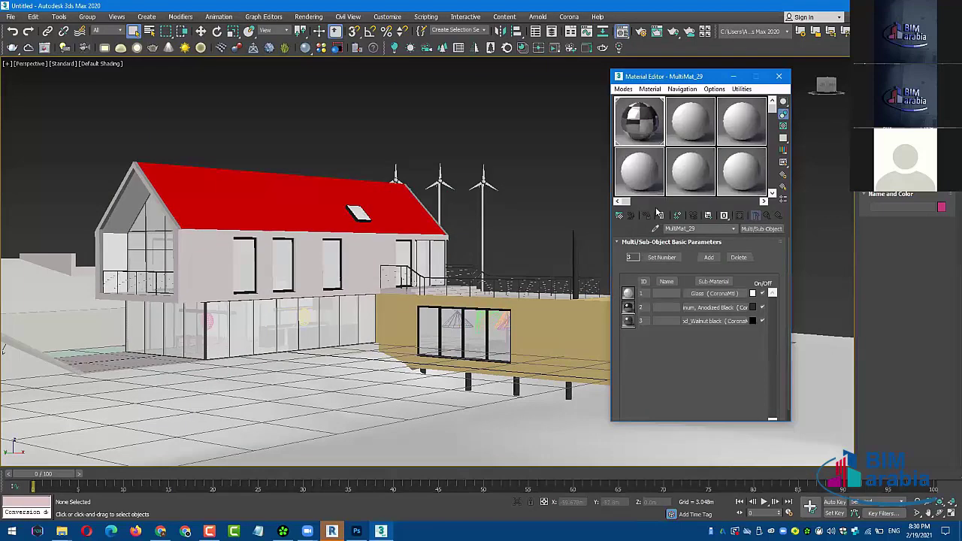
pyautogui.click(656, 228)
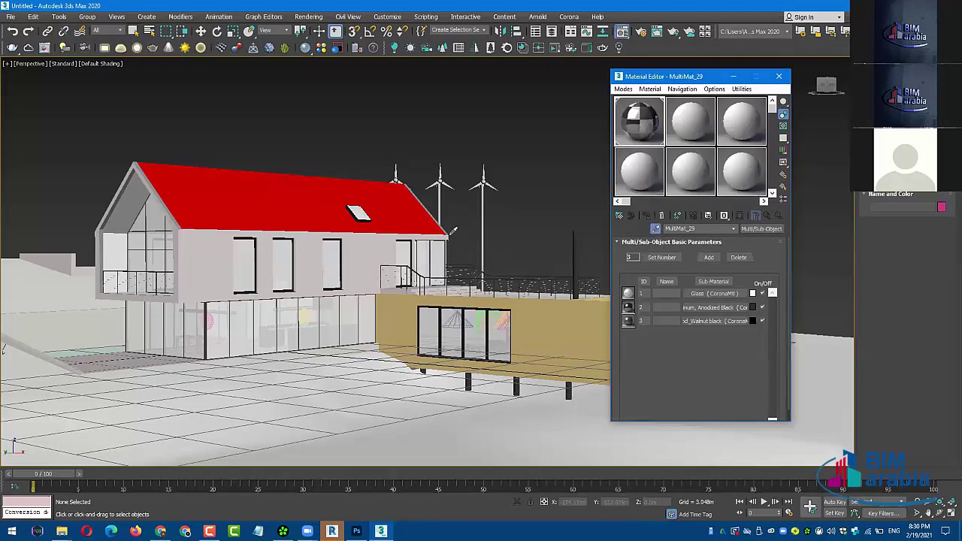
pyautogui.click(449, 234)
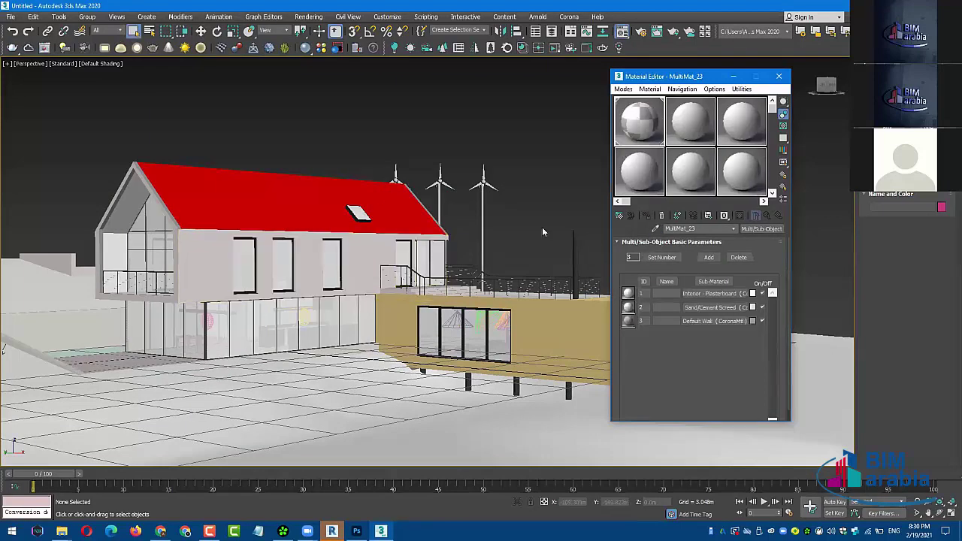
pyautogui.click(710, 294)
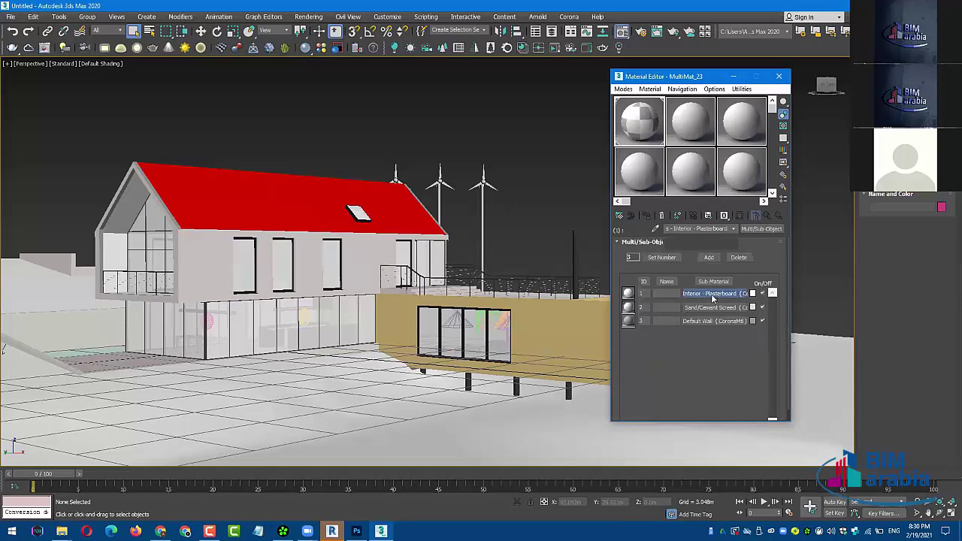
pyautogui.click(712, 294)
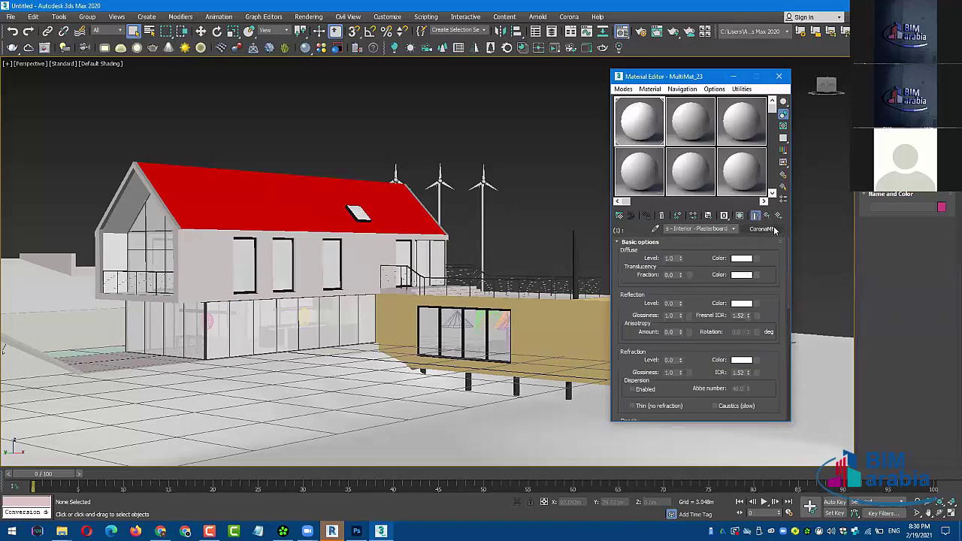
pyautogui.moveTo(539, 197); pyautogui.dragTo(506, 195, button='middle')
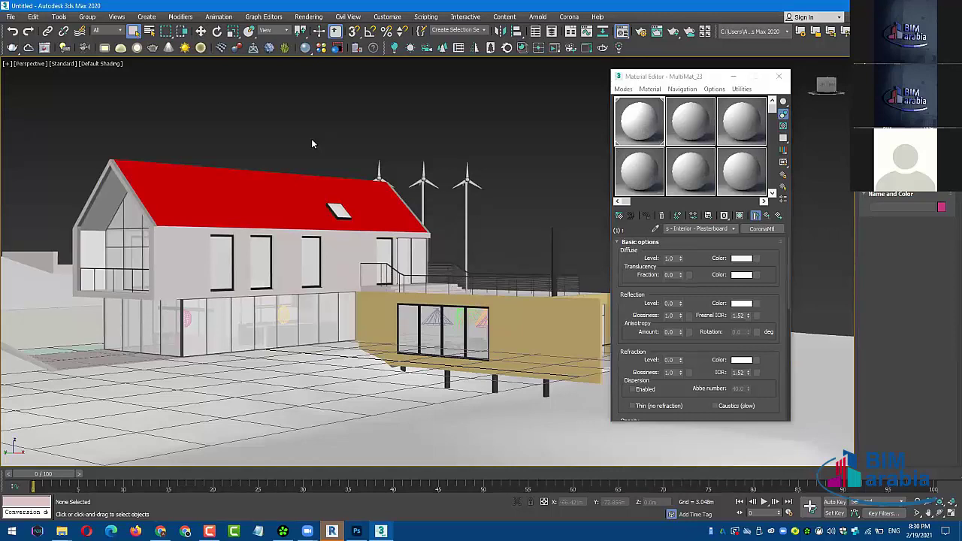
pyautogui.click(11, 16)
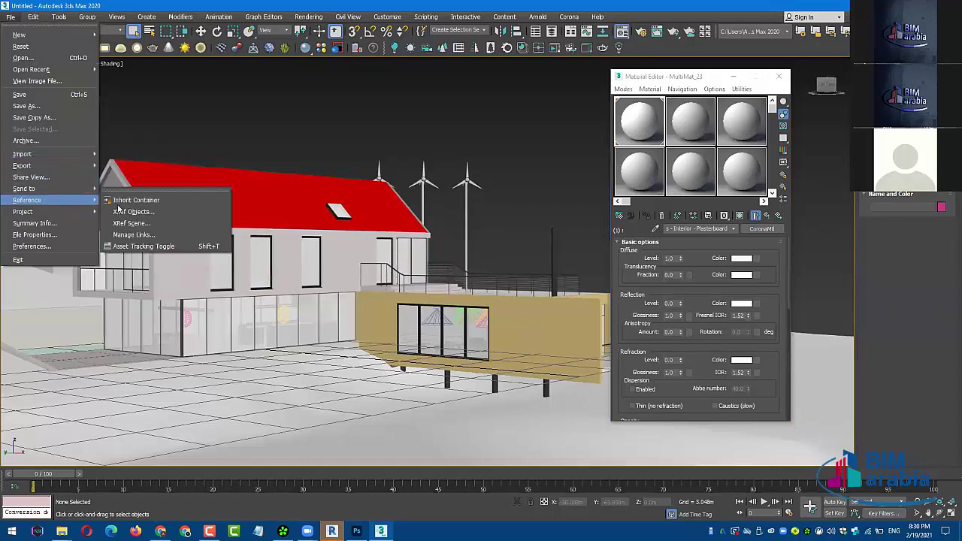
# - Reload the linked rac_basic_sample_project.rvt with its current link settings, then bring Revit forward
pyautogui.click(145, 234)
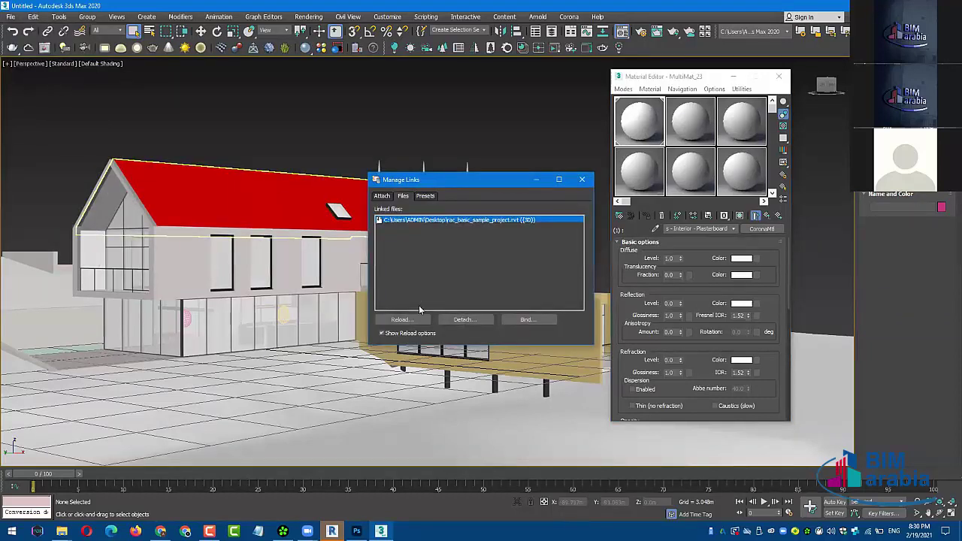
pyautogui.click(415, 317)
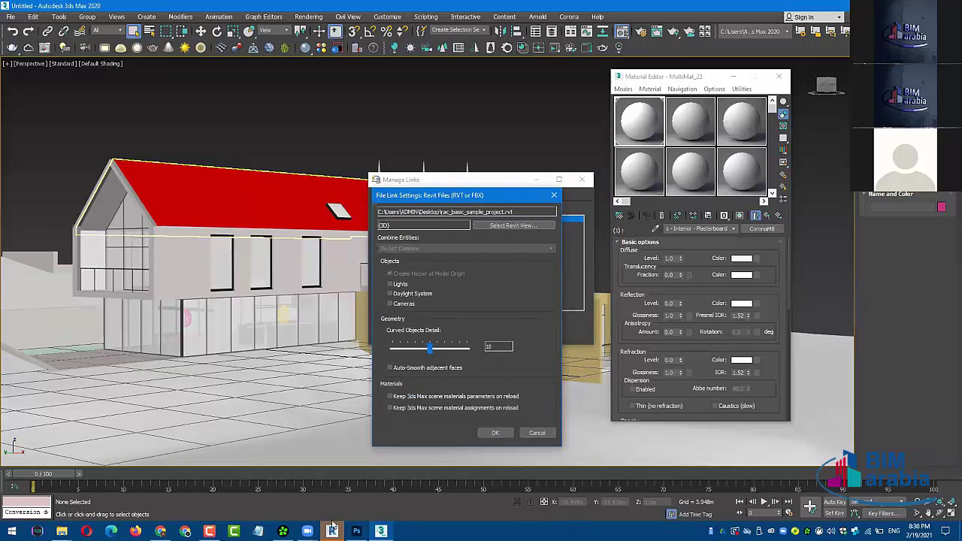
pyautogui.click(553, 195)
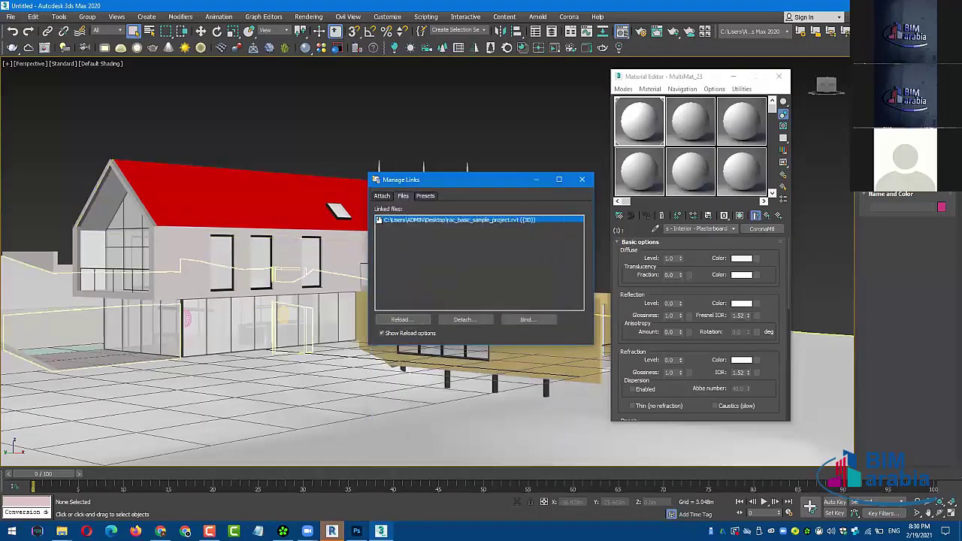
pyautogui.hotkey('alt', 'Tab')
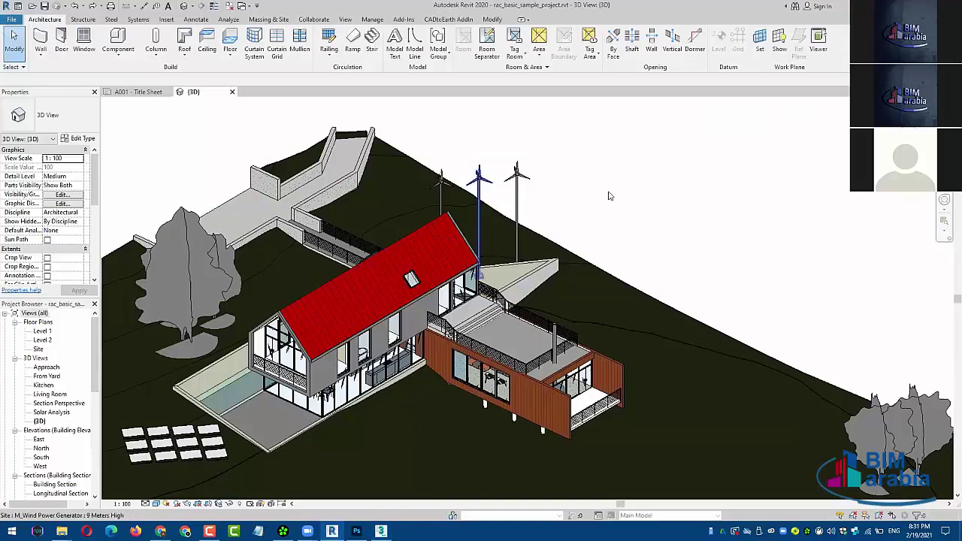
# - Cut the middle wind turbine from the Revit model, save, and confirm the 3ds Max reload
pyautogui.click(609, 196)
pyautogui.hotkey('ctrl', 'x')
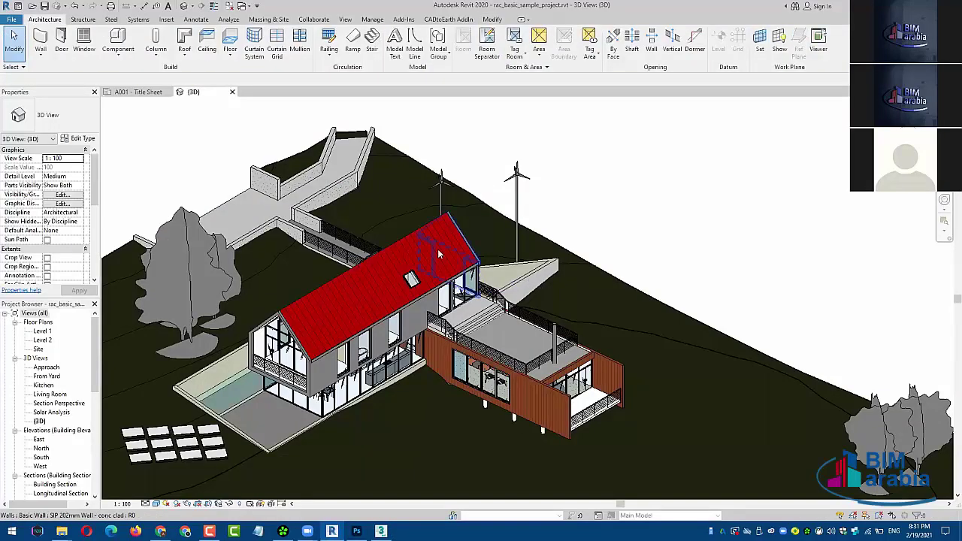
pyautogui.click(625, 185)
pyautogui.click(44, 5)
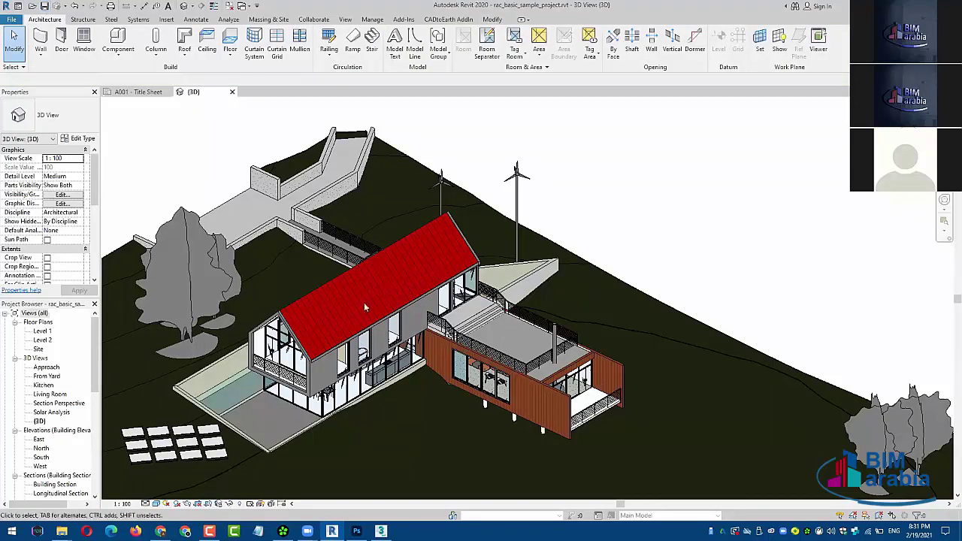
pyautogui.click(381, 531)
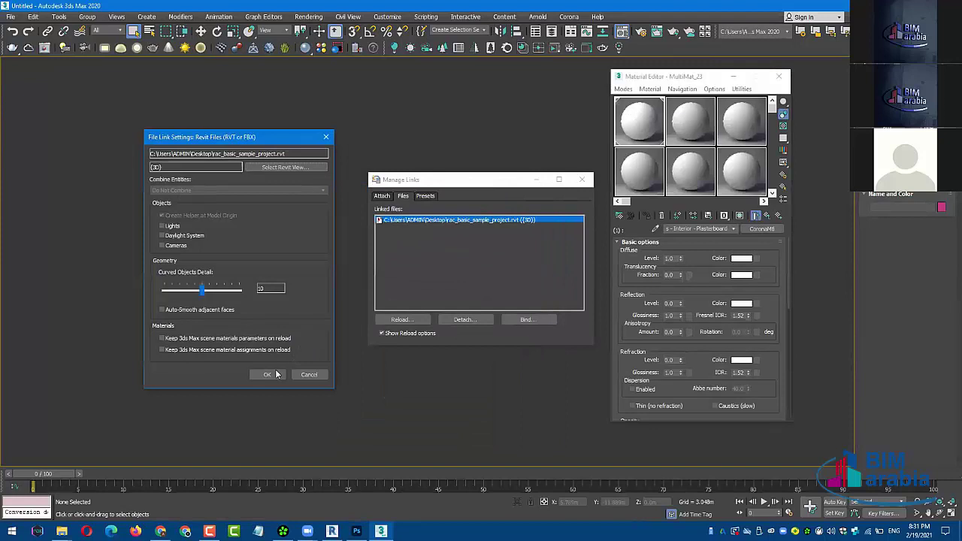
pyautogui.click(276, 375)
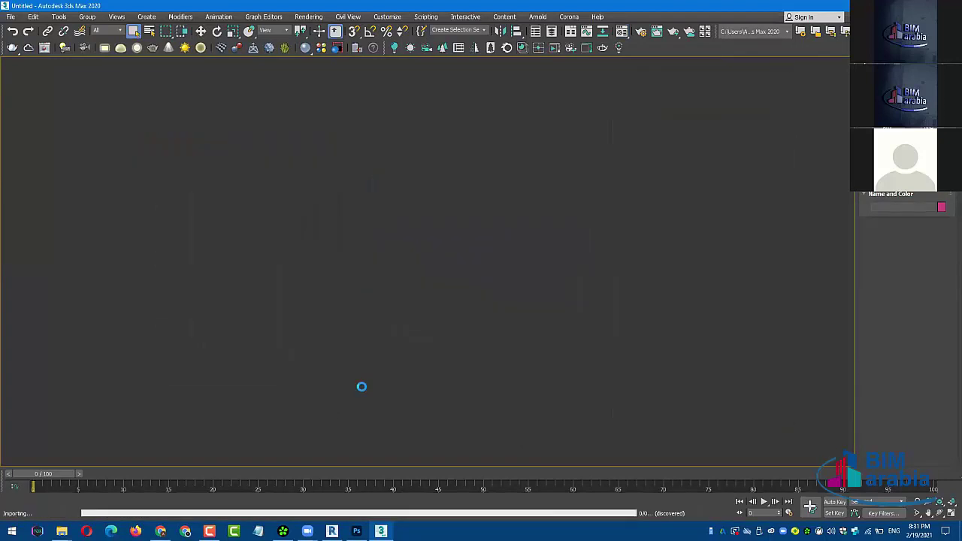
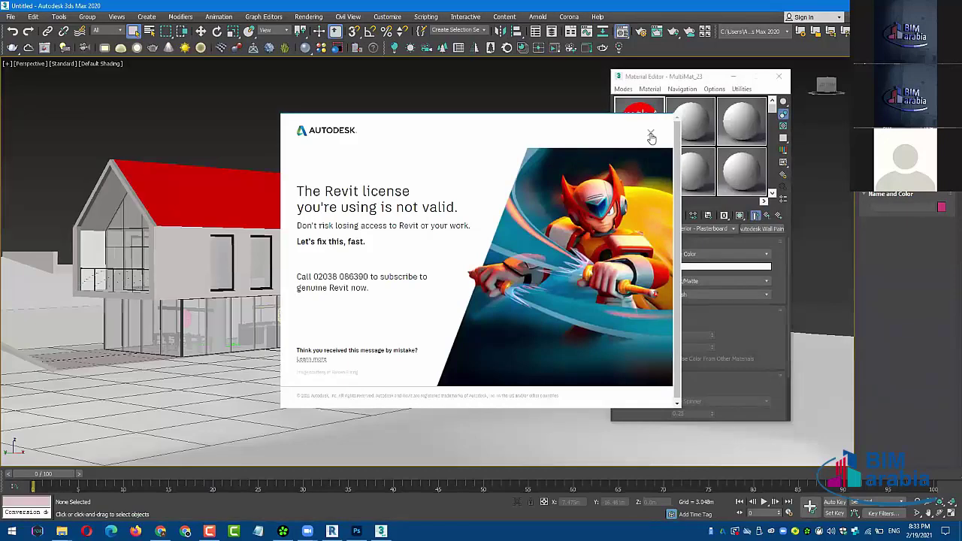
# - Close the Revit licence warning and the linked-files manager, moving the Material Editor aside
pyautogui.click(651, 133)
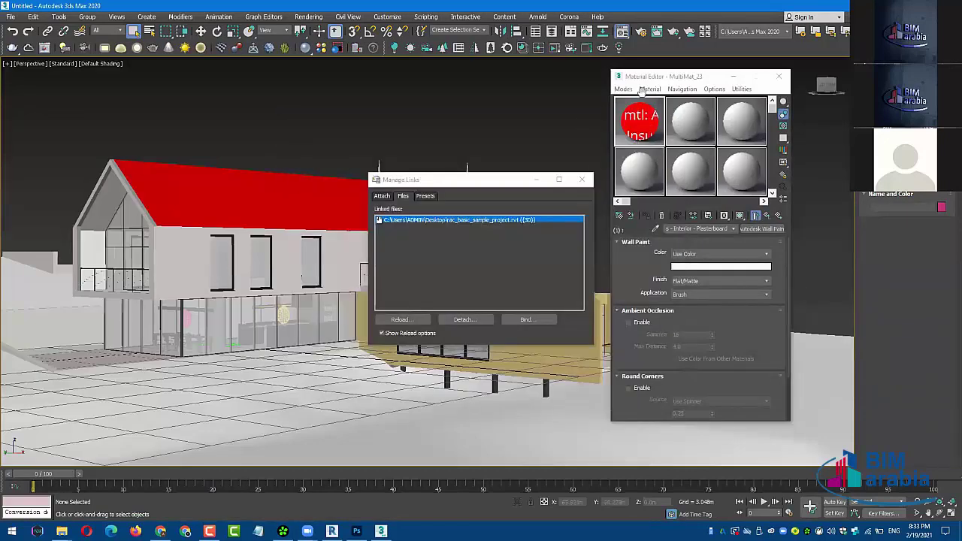
pyautogui.moveTo(651, 81); pyautogui.dragTo(587, 77)
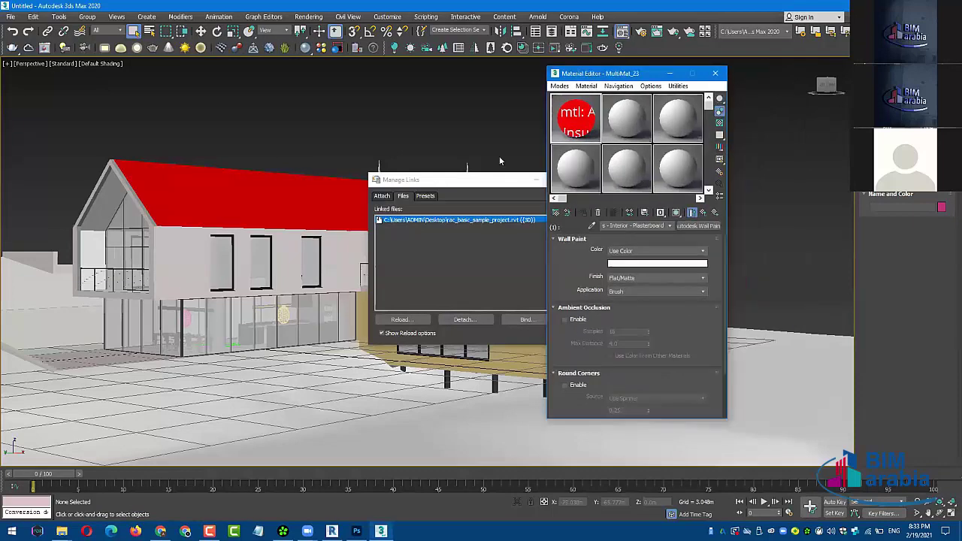
pyautogui.moveTo(503, 181); pyautogui.dragTo(461, 178)
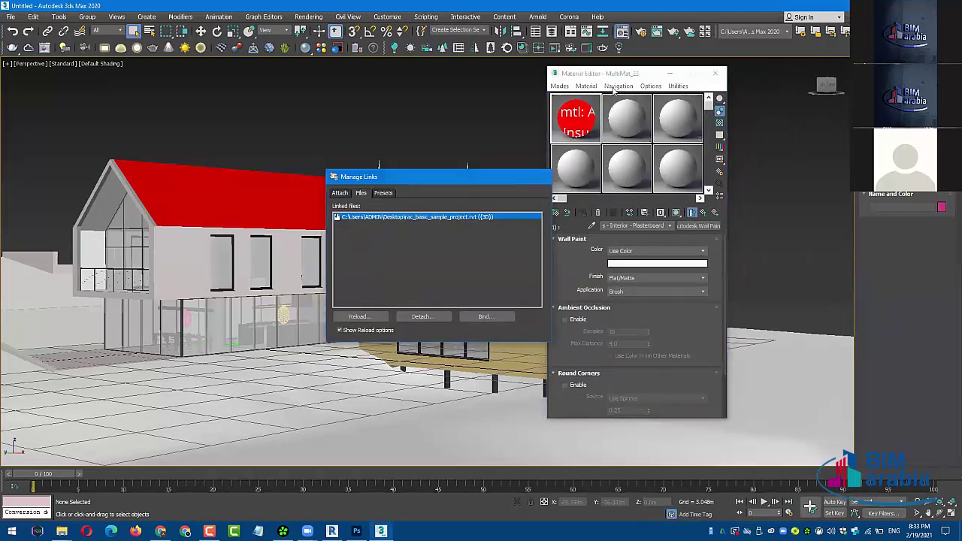
pyautogui.click(539, 177)
pyautogui.moveTo(620, 81); pyautogui.dragTo(567, 91)
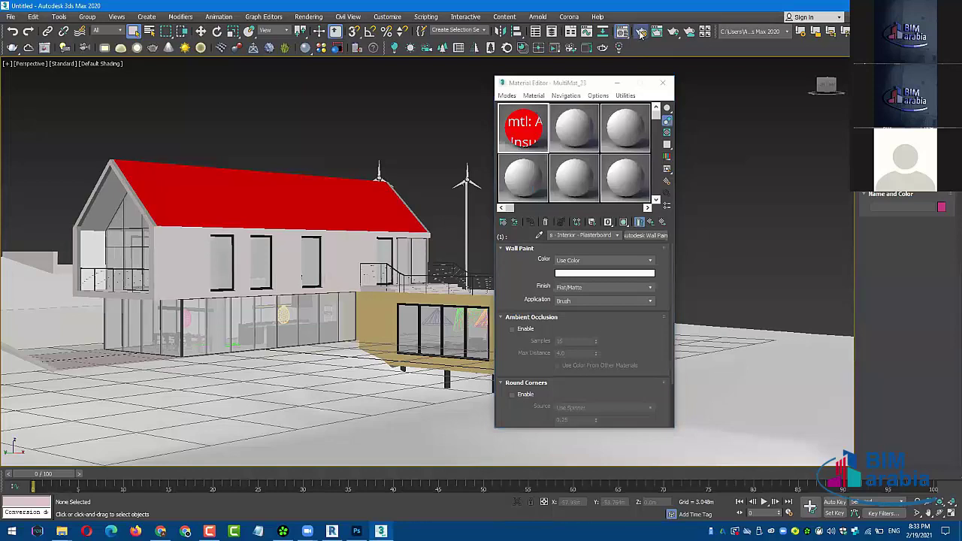
# - Set the production renderer back to Scanline Renderer in Render Setup
pyautogui.click(638, 35)
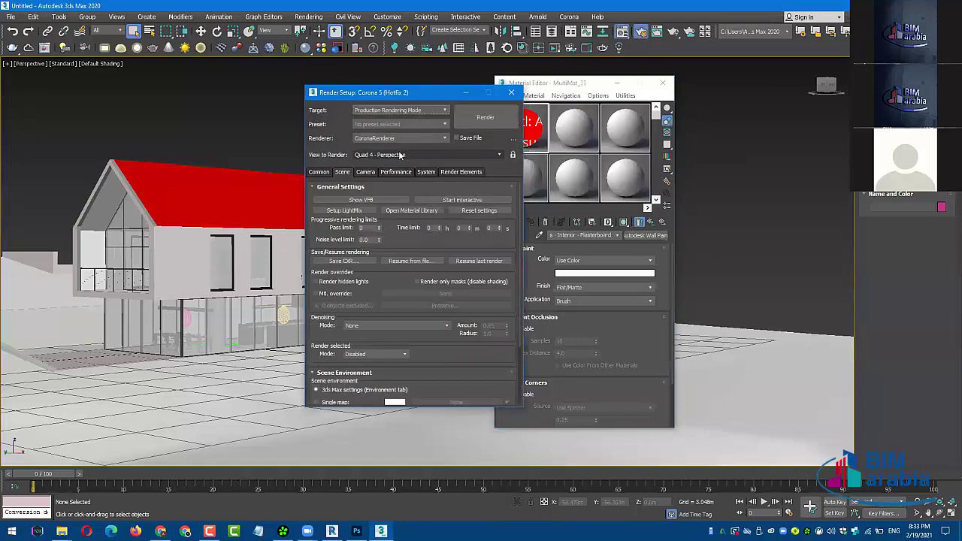
pyautogui.click(394, 139)
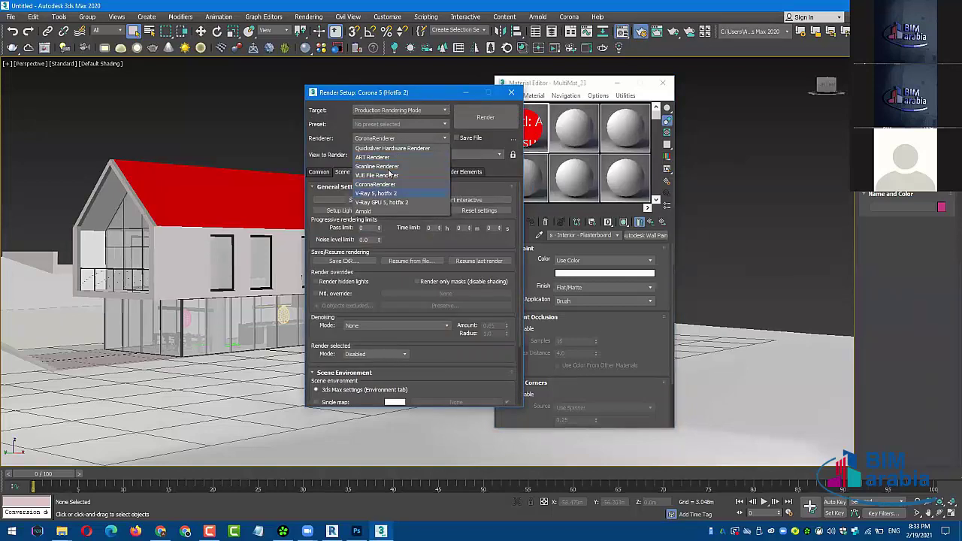
pyautogui.click(390, 166)
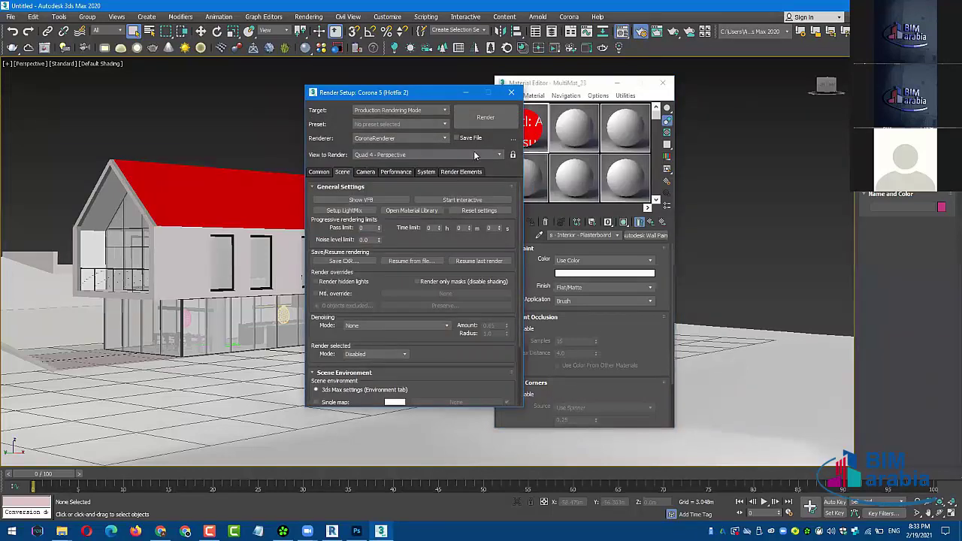
pyautogui.click(511, 91)
# - Pick the house's MultiMat_30 into the editor, open its Gypsum Wall Board sub-material, then switch to Revit
pyautogui.click(539, 235)
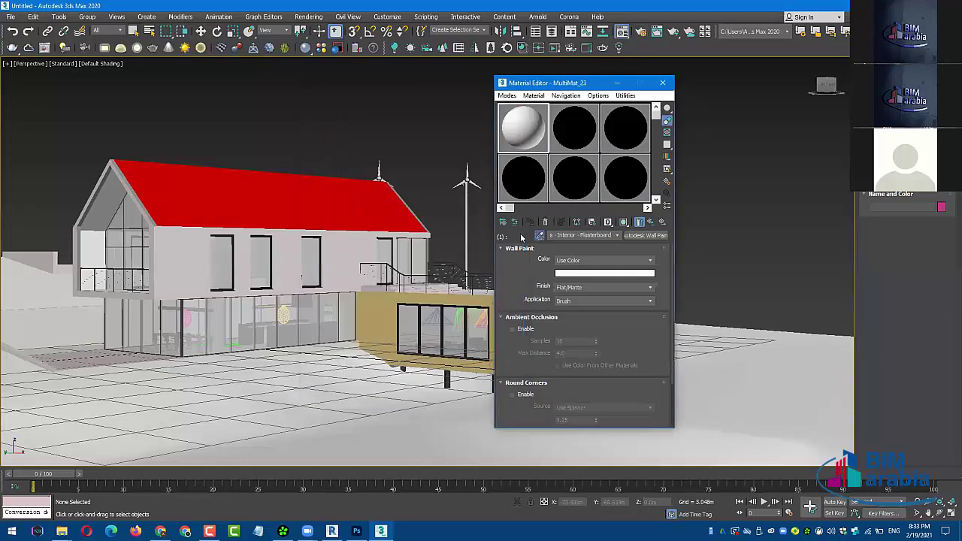
pyautogui.click(364, 210)
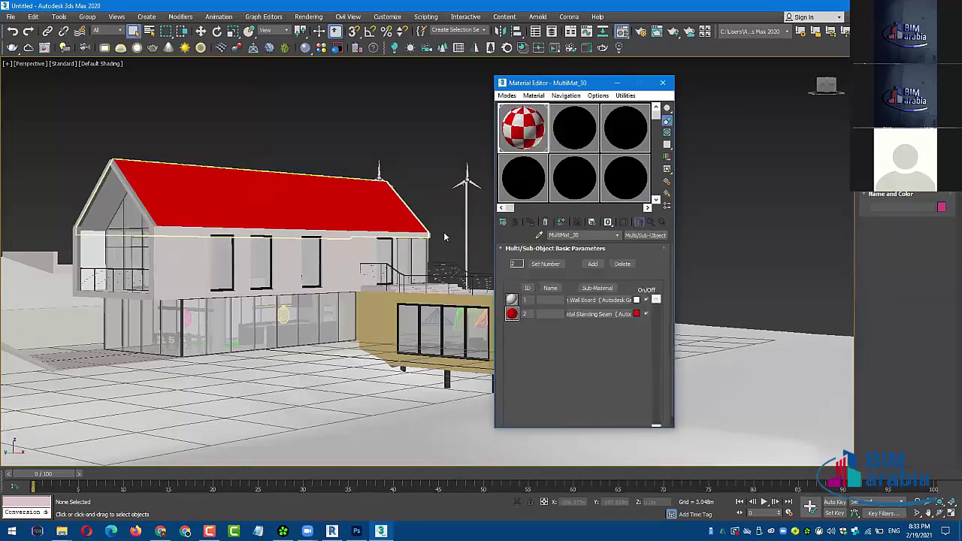
pyautogui.click(599, 300)
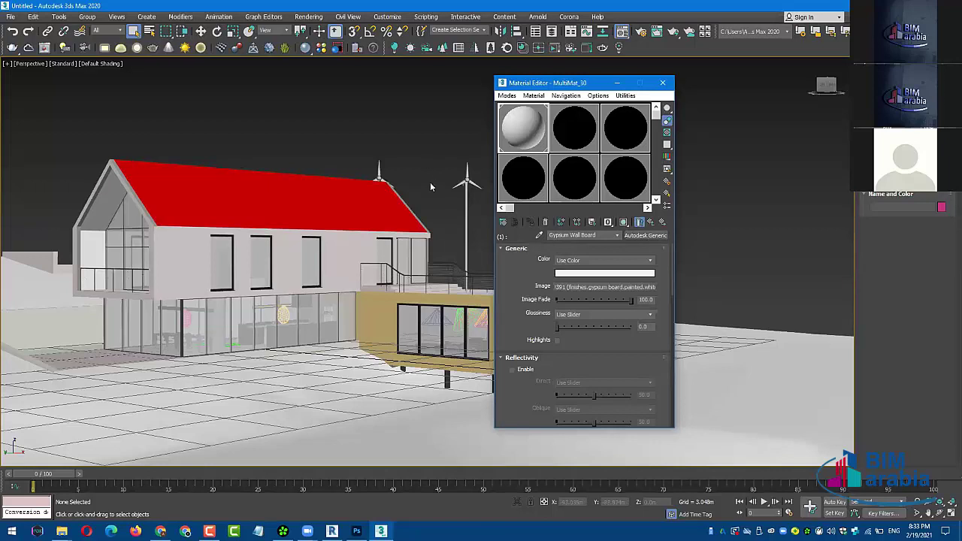
pyautogui.click(331, 530)
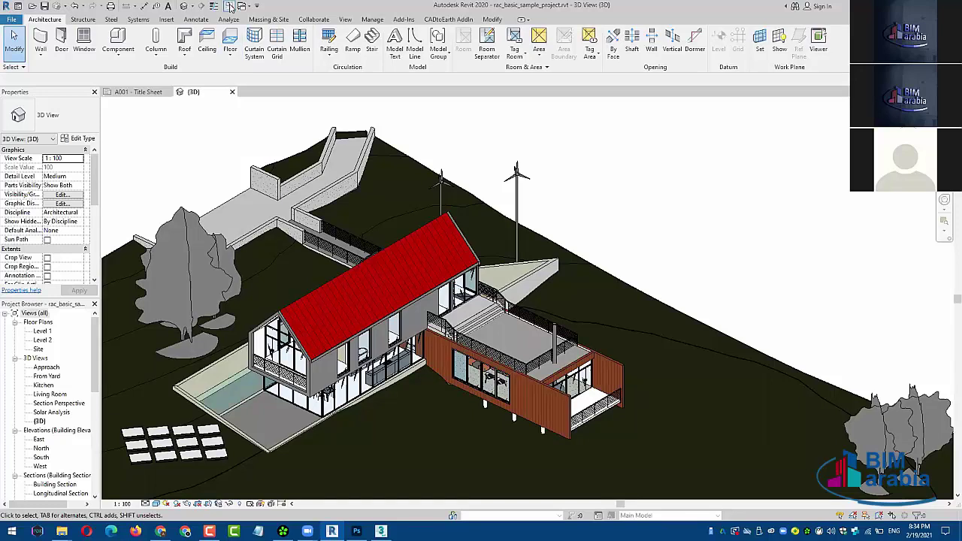
# - Close Revit's A001 - Title Sheet view, clear the wind turbine selection, and return to 3ds Max
pyautogui.click(165, 92)
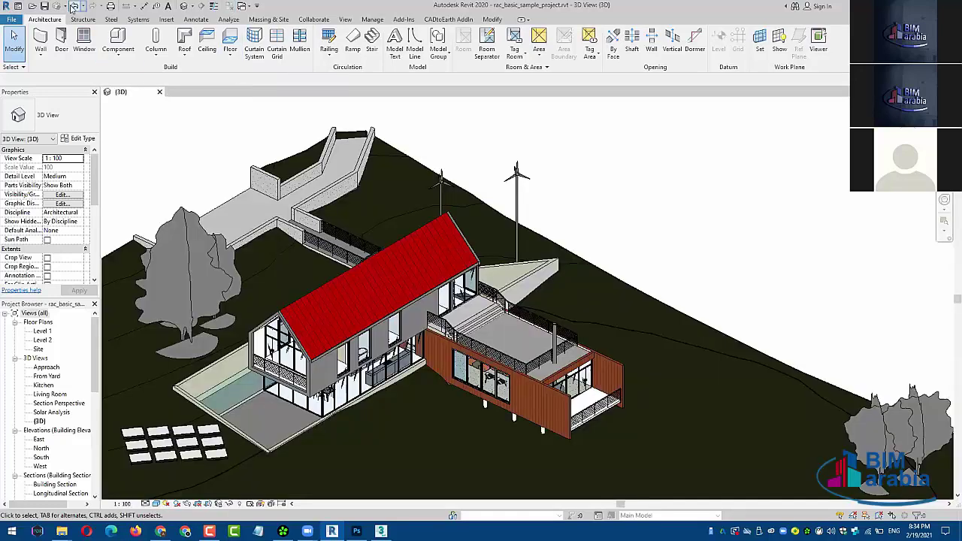
pyautogui.click(74, 6)
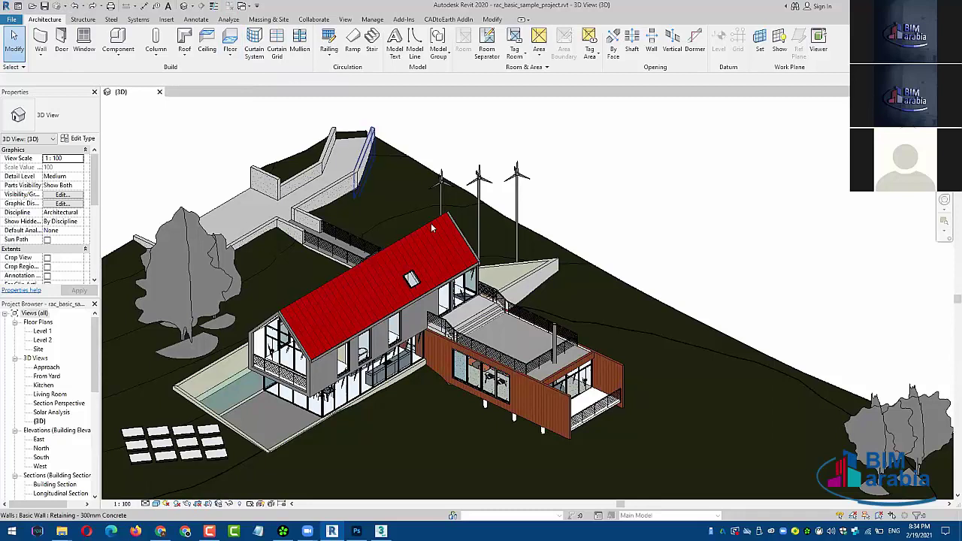
pyautogui.press('Escape')
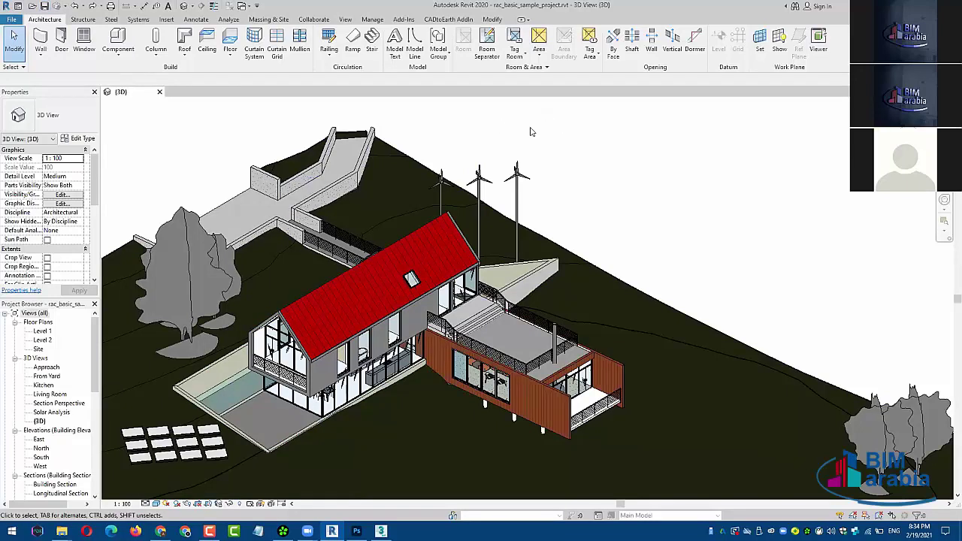
pyautogui.click(381, 531)
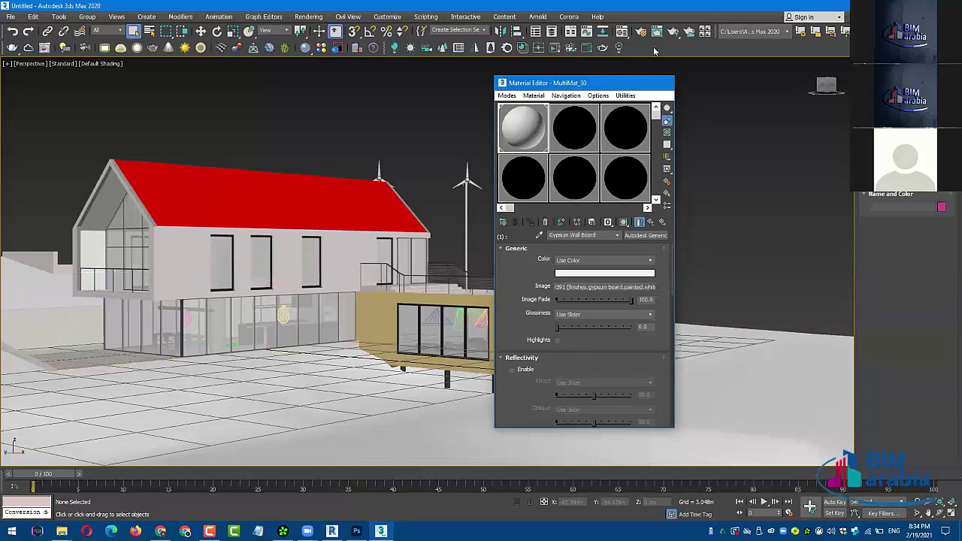
# - Close the Material Editor, make CoronaRenderer the production renderer, and launch Corona Converter from the viewport menu
pyautogui.click(662, 82)
pyautogui.press('F10')
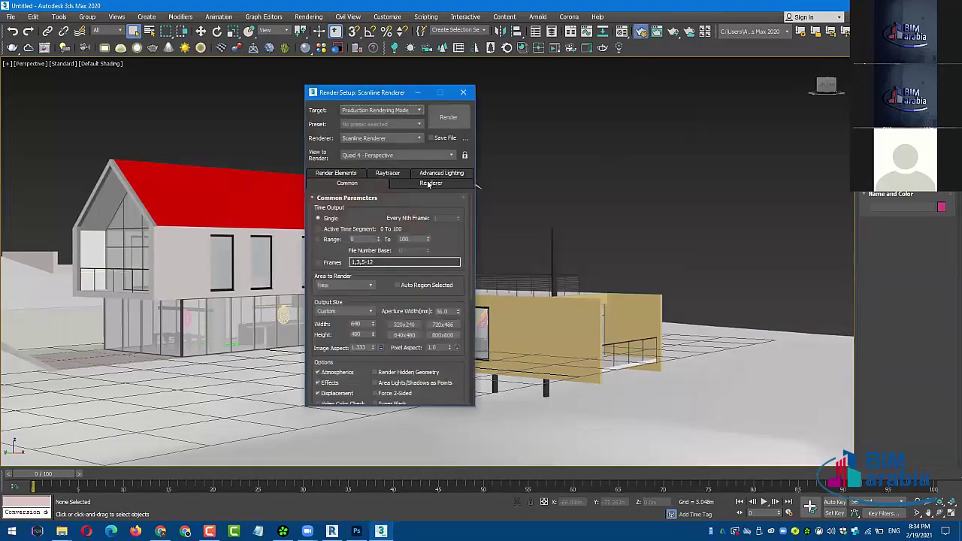
pyautogui.click(370, 138)
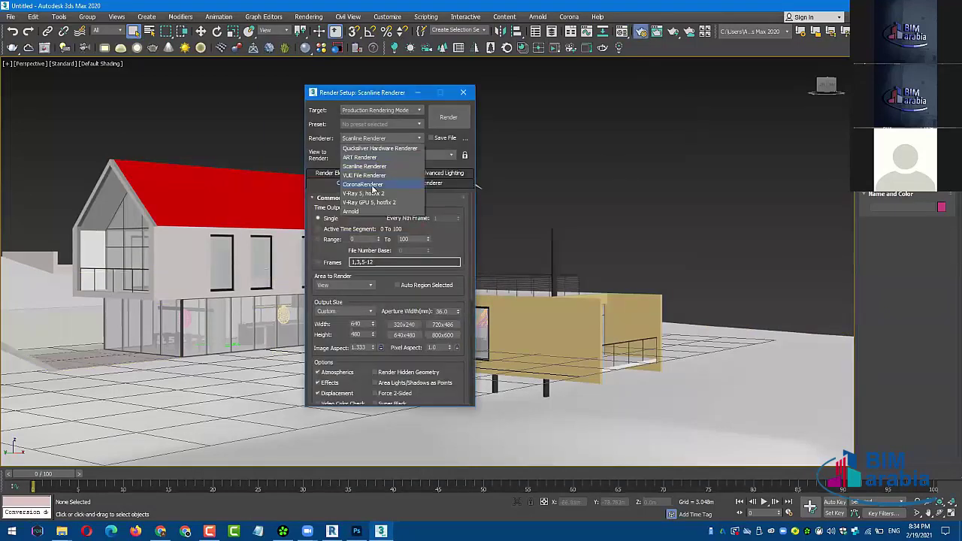
pyautogui.click(379, 191)
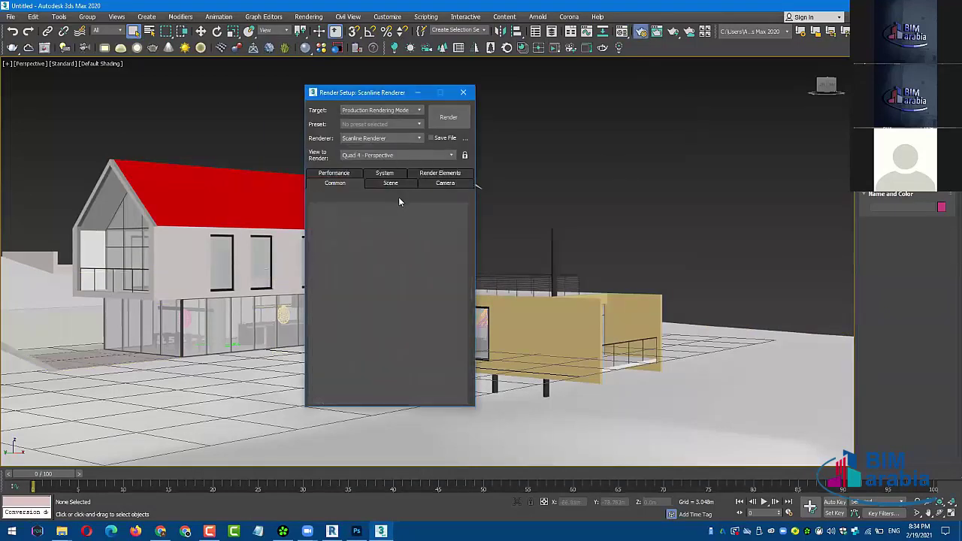
pyautogui.click(463, 91)
pyautogui.rightClick(522, 131)
pyautogui.click(541, 240)
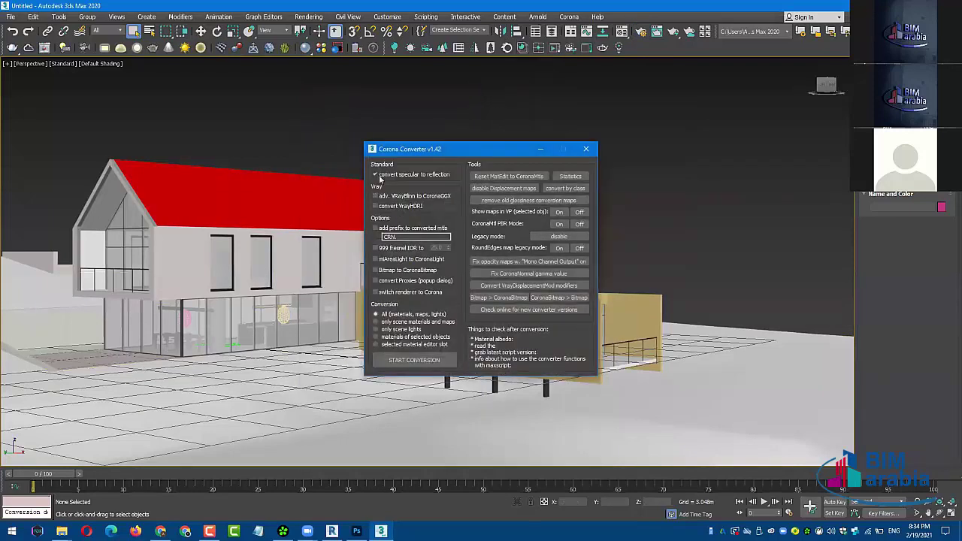
# - Convert scene materials to Corona with VRayBlinn to CoronaGGX on and VrayHDRI conversion off
pyautogui.click(389, 196)
pyautogui.click(391, 207)
pyautogui.click(383, 206)
pyautogui.click(425, 361)
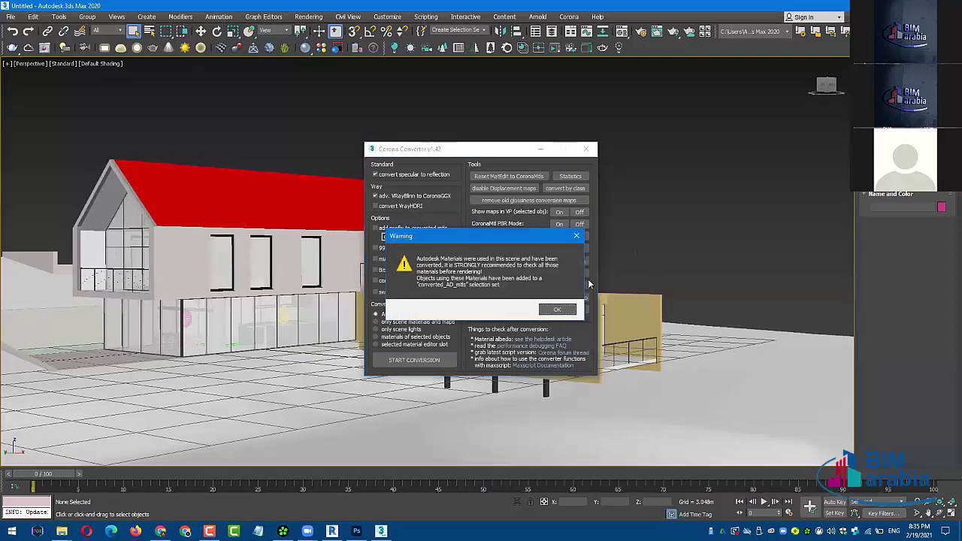
pyautogui.press('Return')
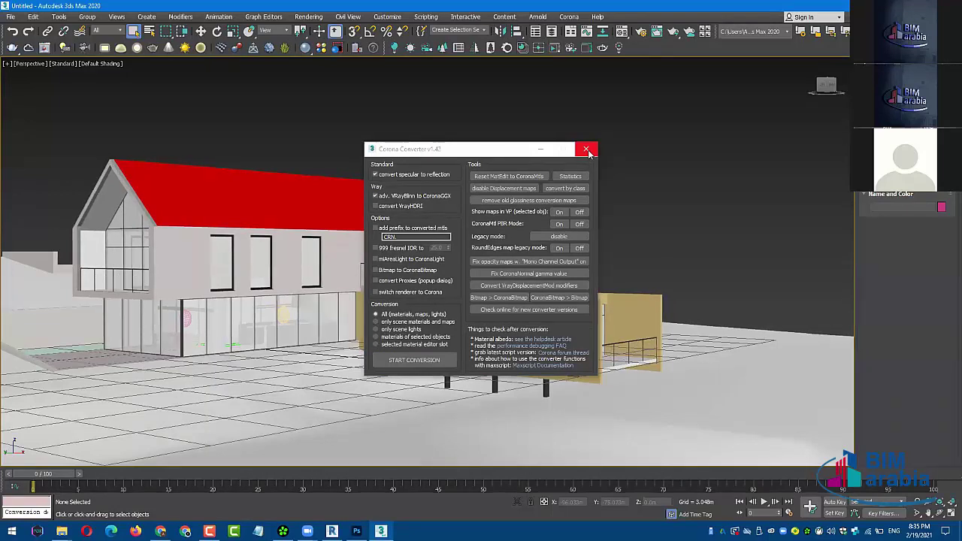
pyautogui.click(587, 150)
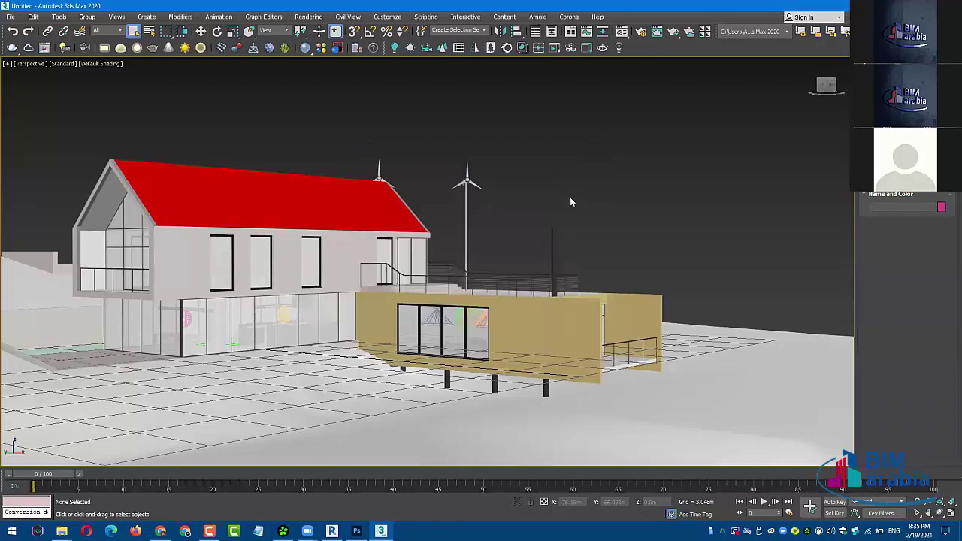
# - Pick the timber-clad wing's material, view its Exterior - Timber Cladding slot, then pick the ground's MultiMat_18
pyautogui.click(621, 32)
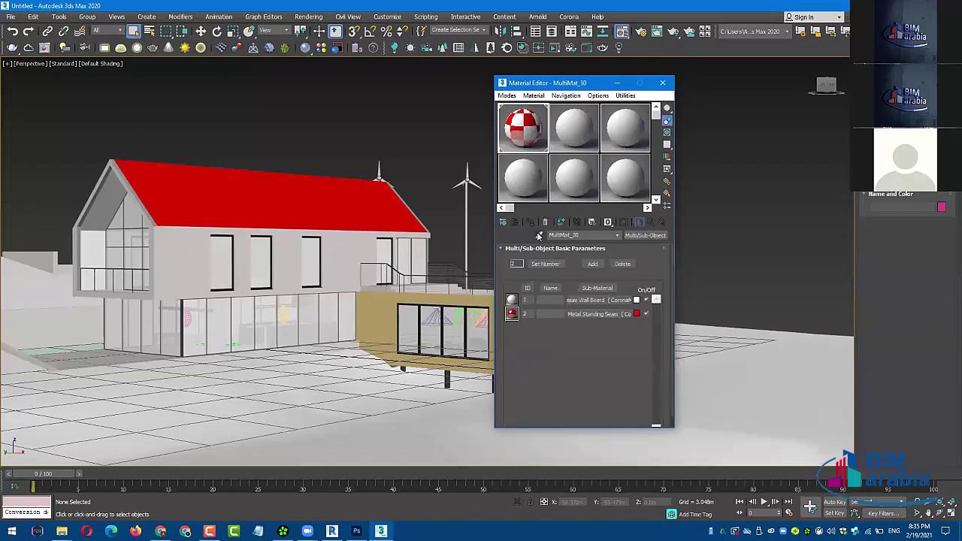
pyautogui.click(539, 235)
pyautogui.click(481, 299)
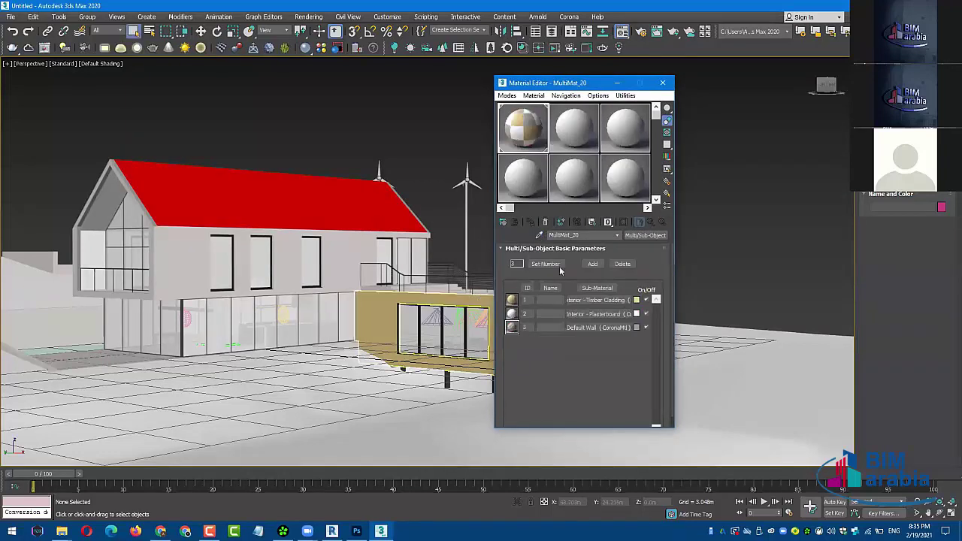
pyautogui.click(599, 299)
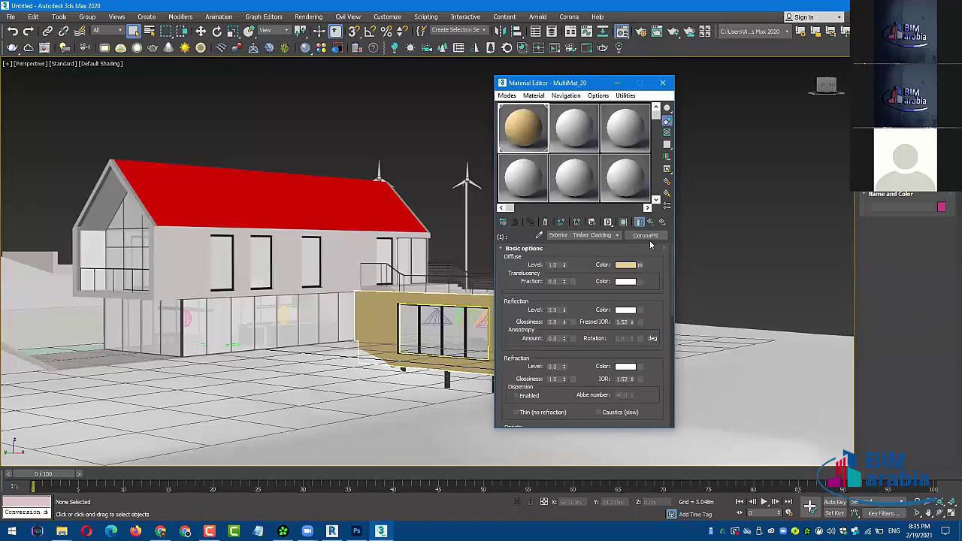
pyautogui.click(539, 235)
pyautogui.click(226, 361)
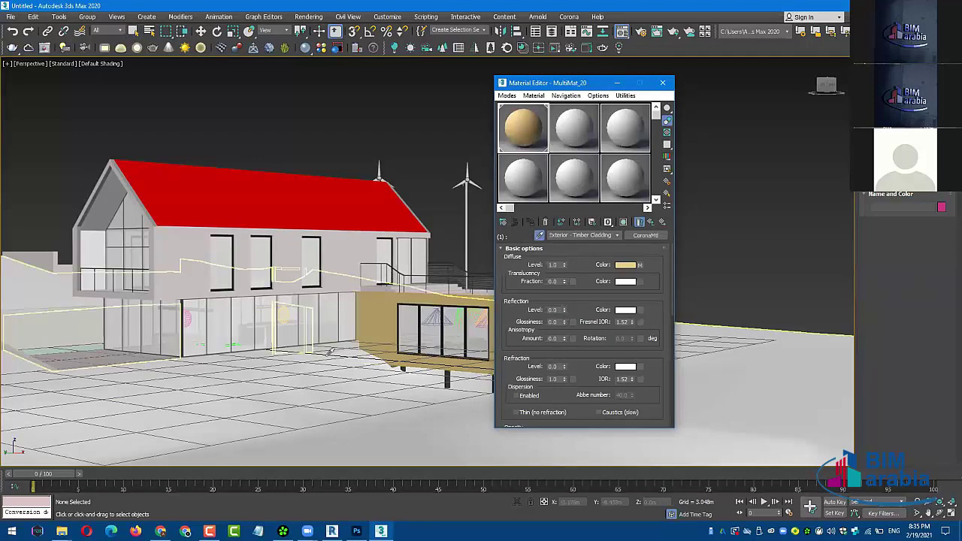
# - Review all scene materials in an enlarged Material/Map Browser, then close it
pyautogui.click(503, 222)
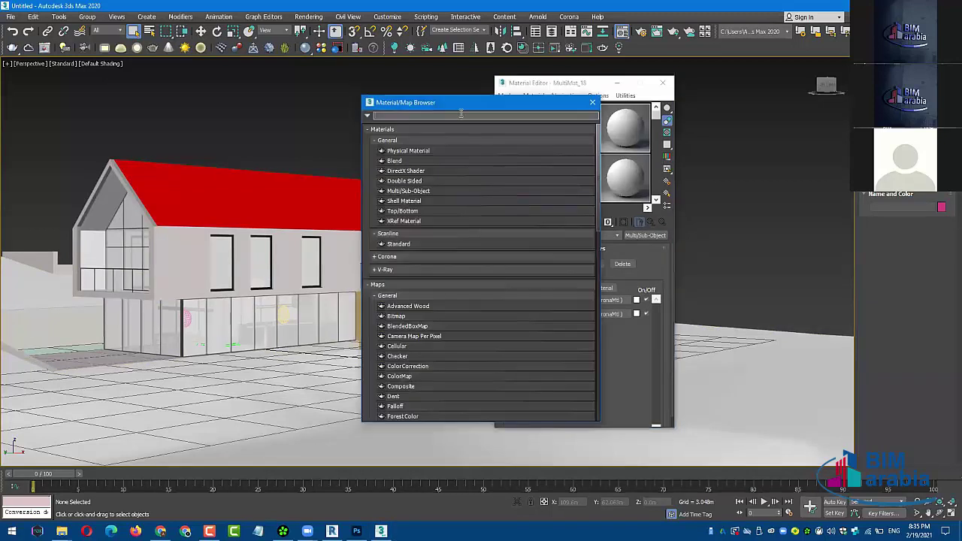
pyautogui.moveTo(455, 103); pyautogui.dragTo(275, 90)
pyautogui.click(200, 125)
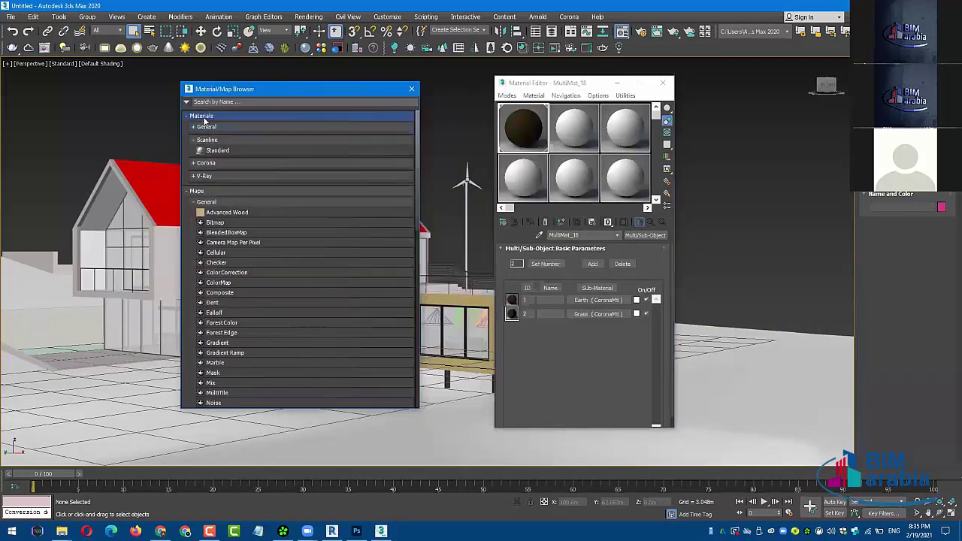
pyautogui.click(200, 116)
pyautogui.click(202, 128)
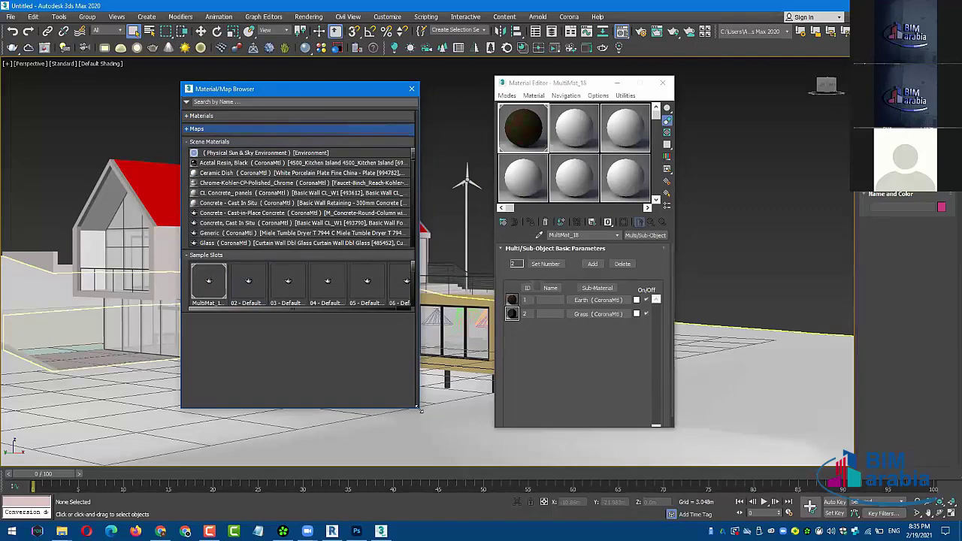
pyautogui.moveTo(421, 411); pyautogui.dragTo(530, 445)
pyautogui.click(303, 256)
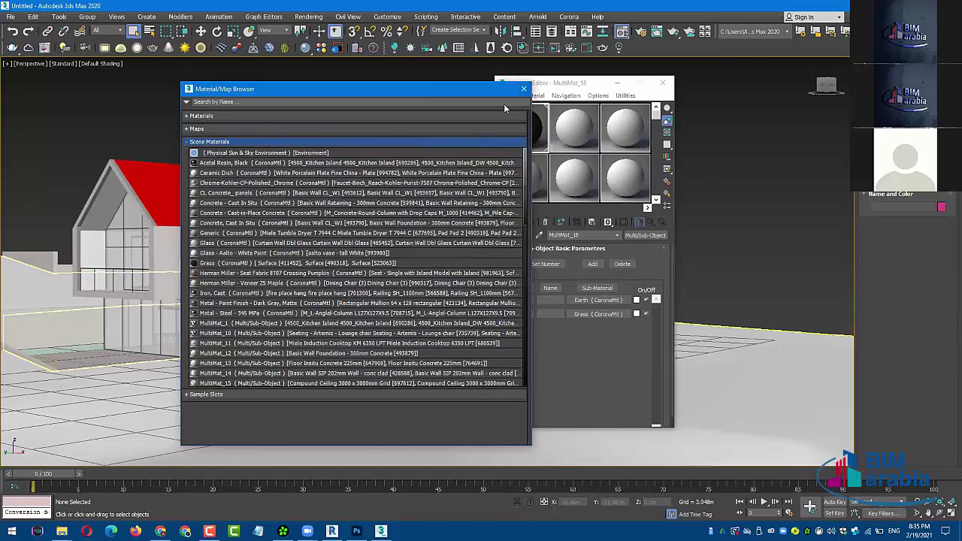
pyautogui.click(523, 89)
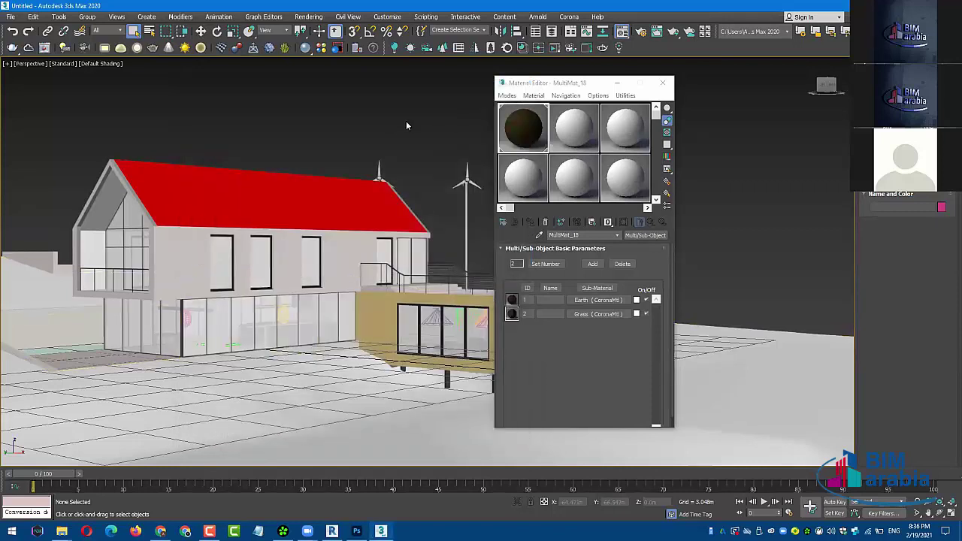
# - Reload the linked Revit project, keeping the current 3ds Max material parameters and assignments
pyautogui.click(10, 16)
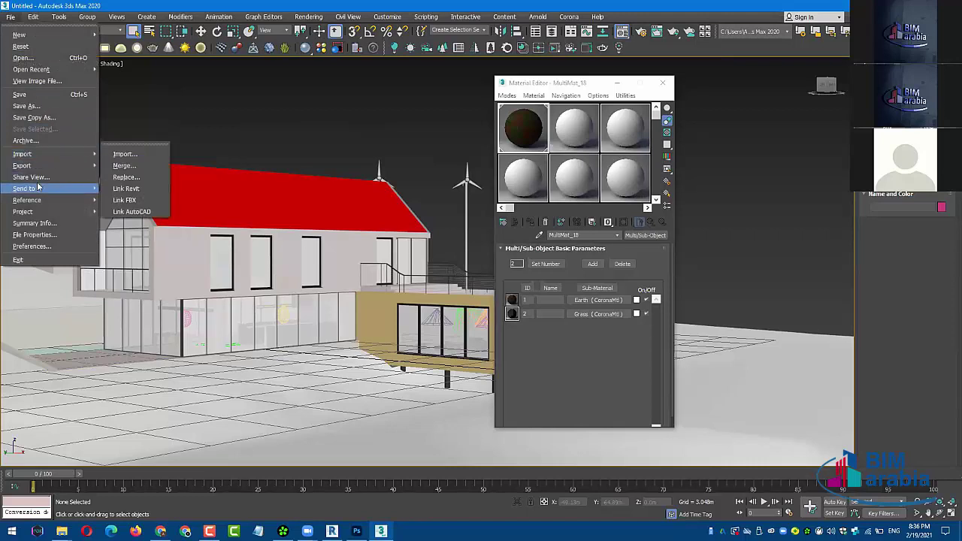
pyautogui.moveTo(27, 200)
pyautogui.click(133, 234)
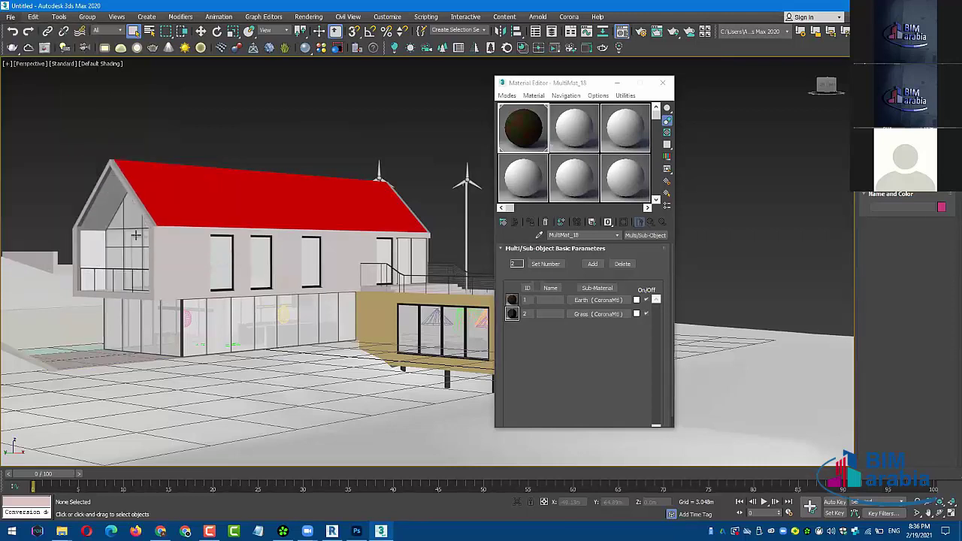
pyautogui.click(381, 317)
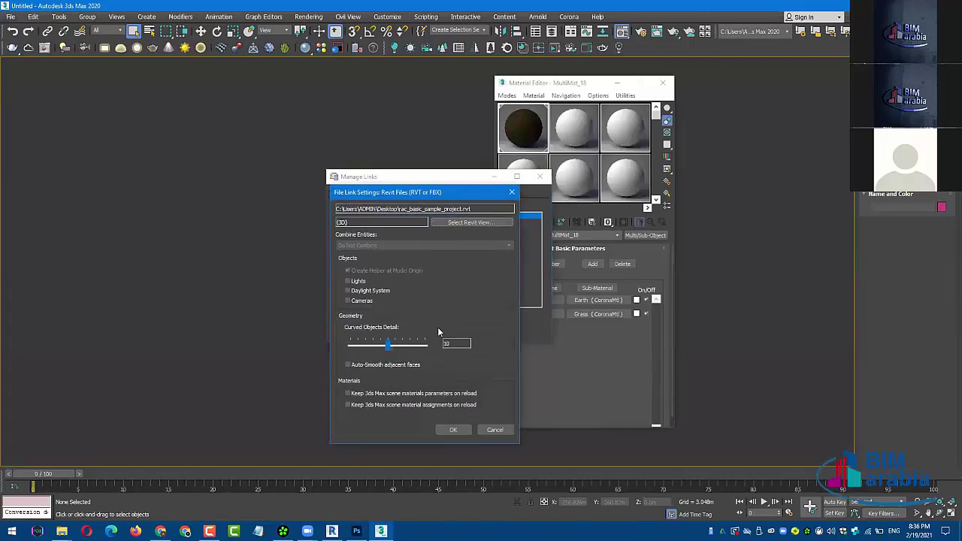
pyautogui.click(350, 393)
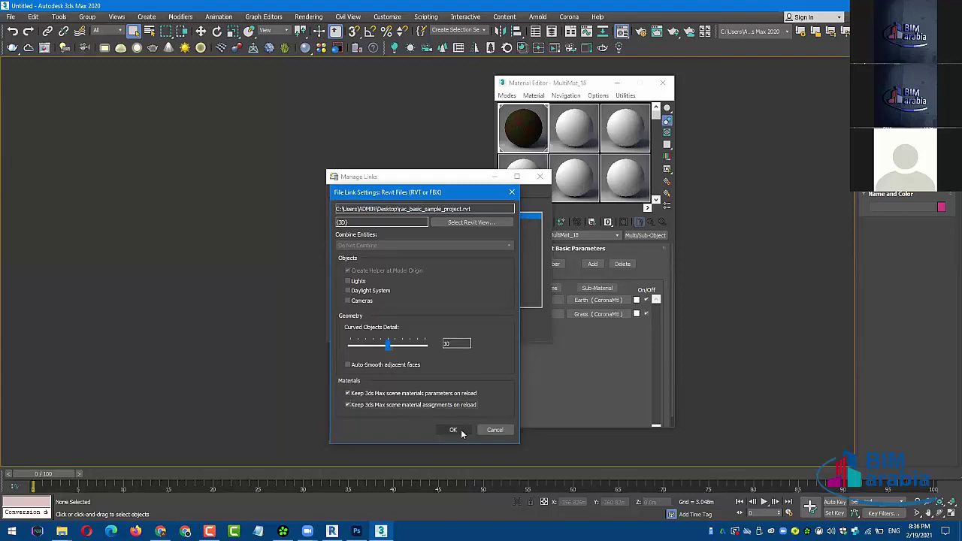
pyautogui.click(453, 429)
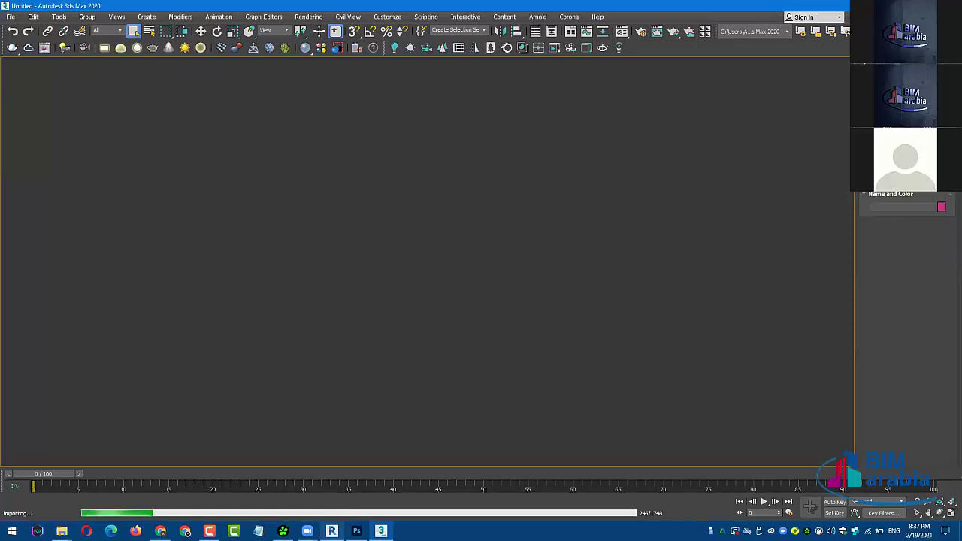
# - In Revit, widen the side panels and open the Site floor plan
pyautogui.click(331, 531)
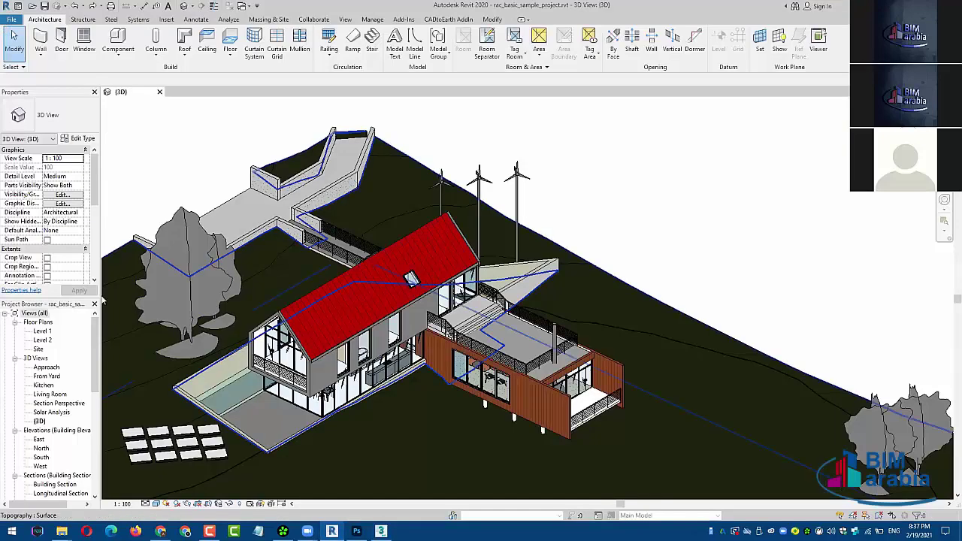
pyautogui.moveTo(103, 301); pyautogui.dragTo(129, 300)
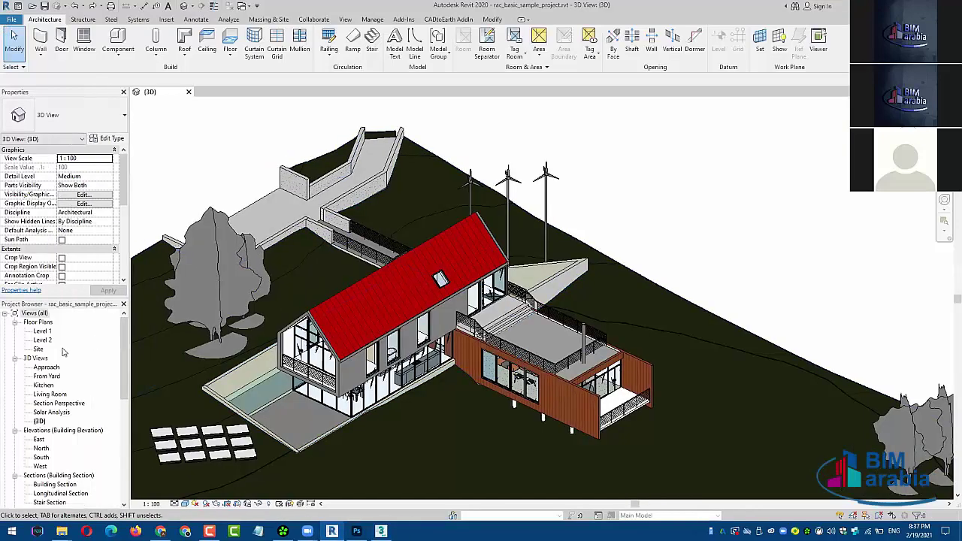
pyautogui.doubleClick(45, 350)
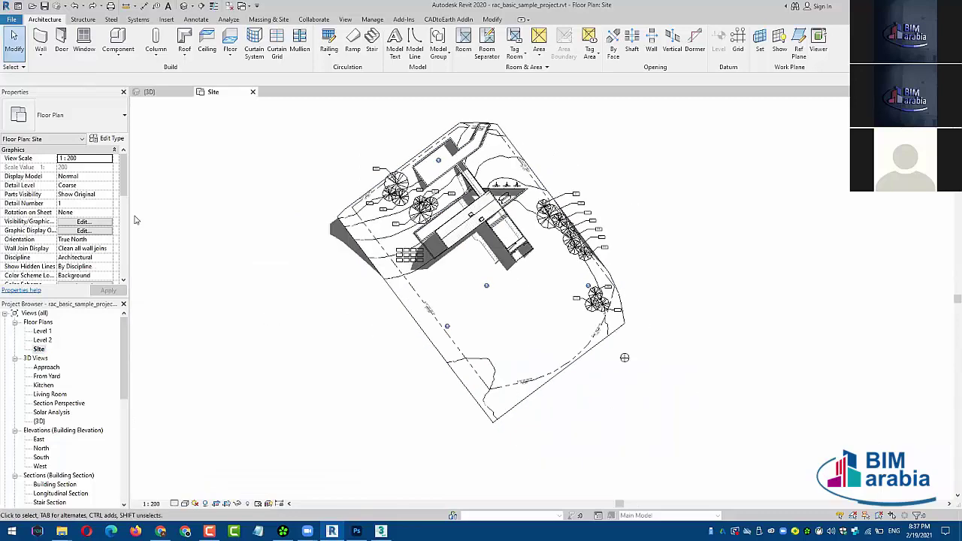
pyautogui.moveTo(123, 186)
pyautogui.mouseDown()
pyautogui.moveTo(115, 270)
pyautogui.moveTo(119, 173)
pyautogui.mouseUp()
# - Toggle the Site plan orientation to Project North and back to True North, then close it
pyautogui.click(86, 239)
pyautogui.click(109, 239)
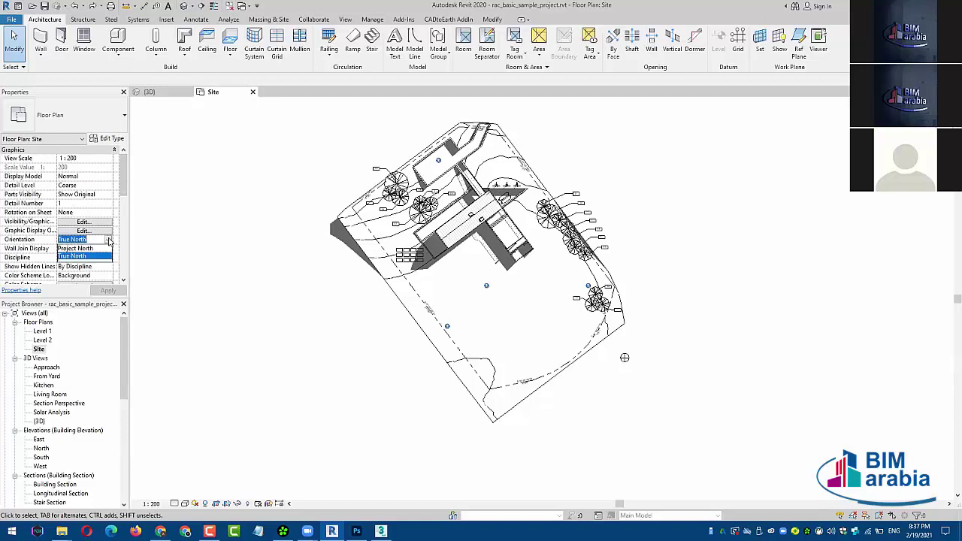
pyautogui.click(101, 248)
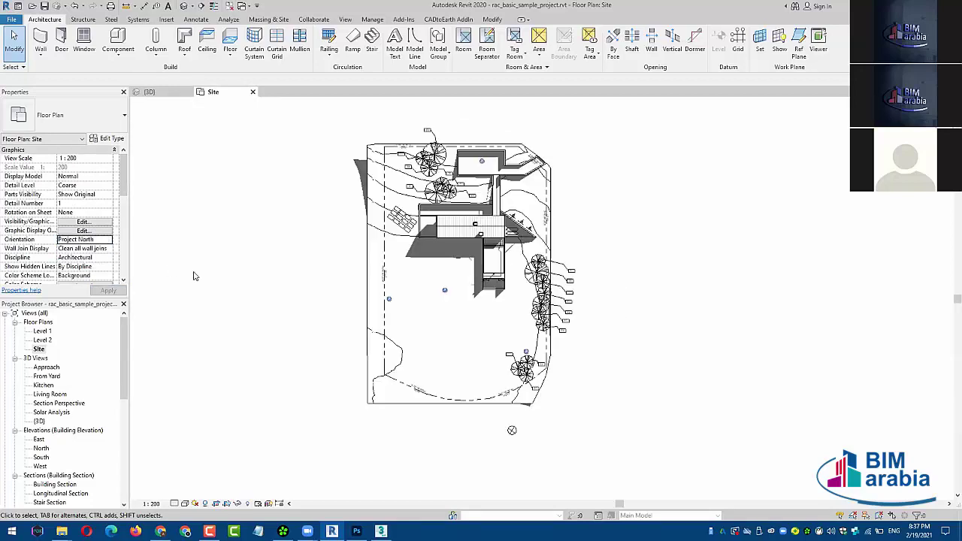
pyautogui.click(108, 240)
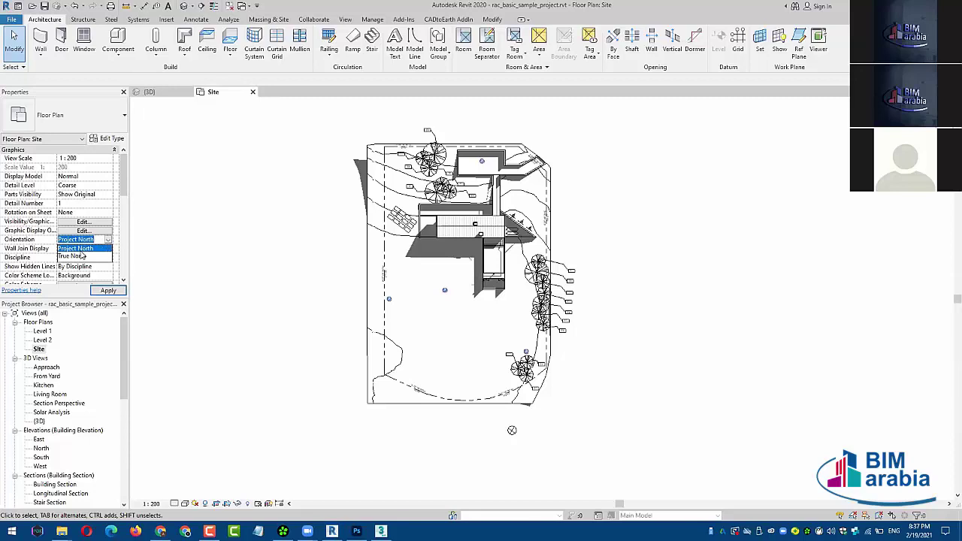
pyautogui.click(84, 257)
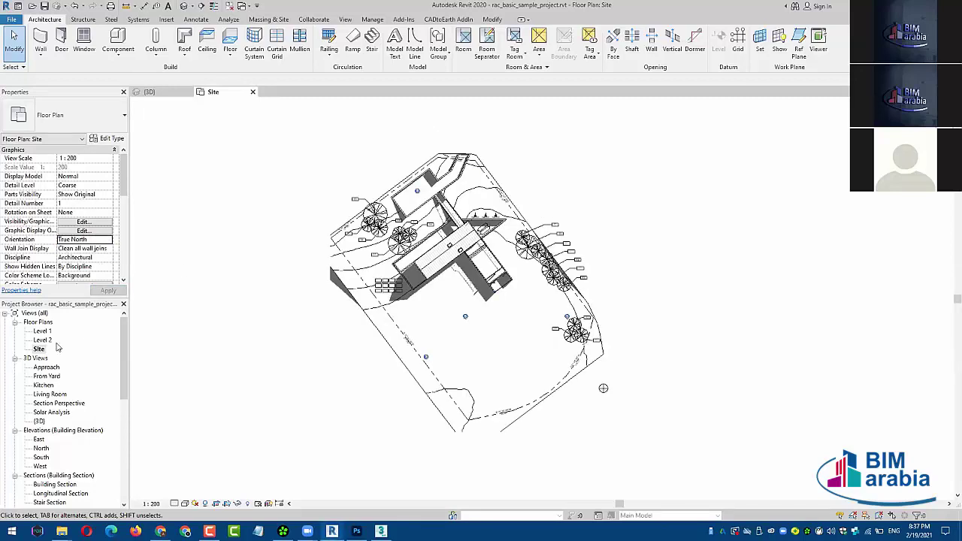
pyautogui.click(253, 91)
pyautogui.scroll(-5, 379, 175)
# - Zoom the Revit 3D view out to show the whole site block
pyautogui.keyDown('shift'); pyautogui.moveTo(277, 168); pyautogui.dragTo(241, 173, button='middle'); pyautogui.keyUp('shift')
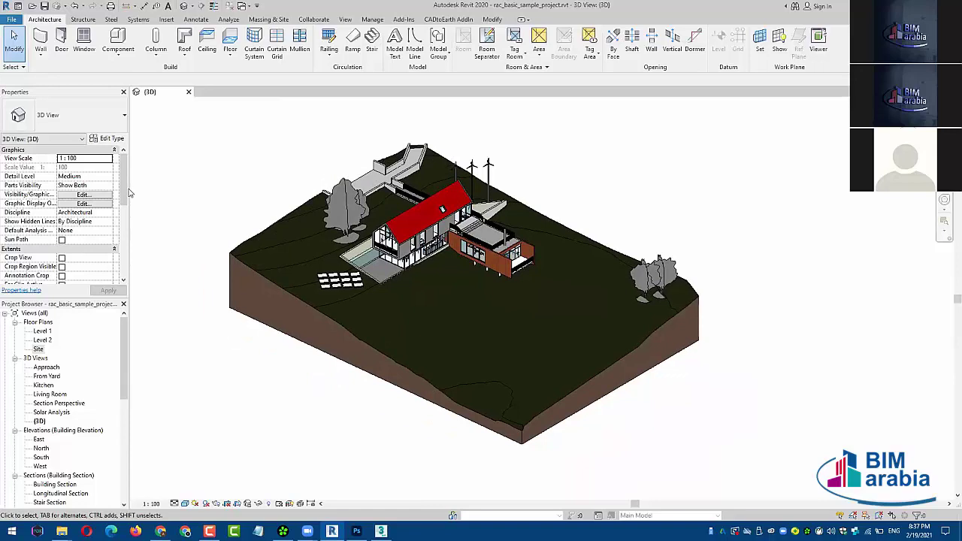
pyautogui.scroll(-1, 124, 207)
pyautogui.scroll(-2, 121, 221)
pyautogui.scroll(-1, 116, 244)
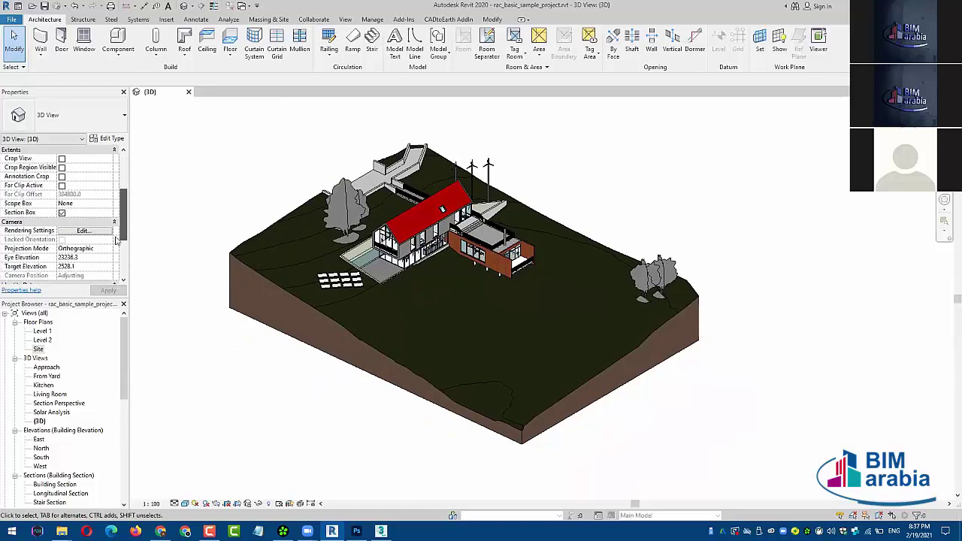
pyautogui.scroll(-2, 115, 263)
pyautogui.scroll(-2, 114, 266)
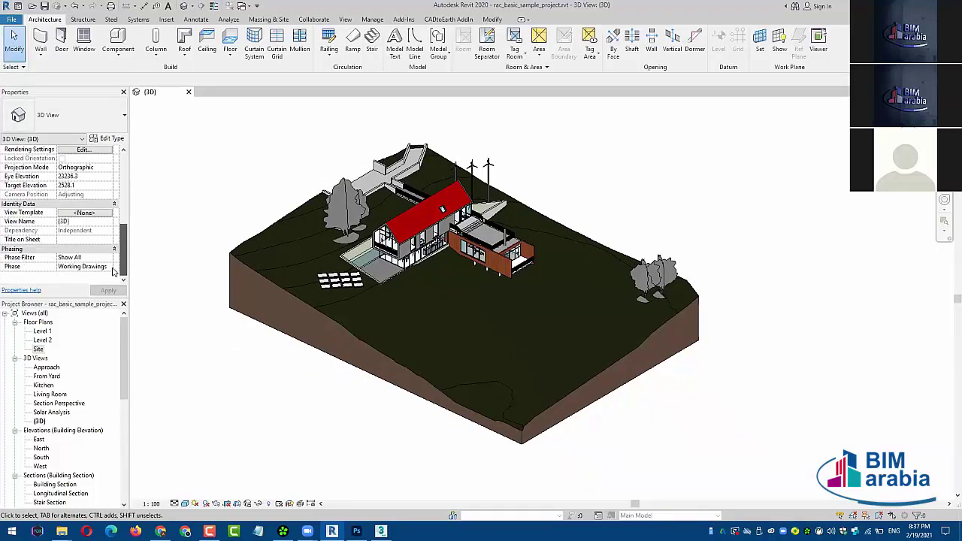
pyautogui.scroll(2, 114, 263)
pyautogui.scroll(2, 117, 249)
pyautogui.scroll(2, 120, 225)
pyautogui.scroll(1, 124, 206)
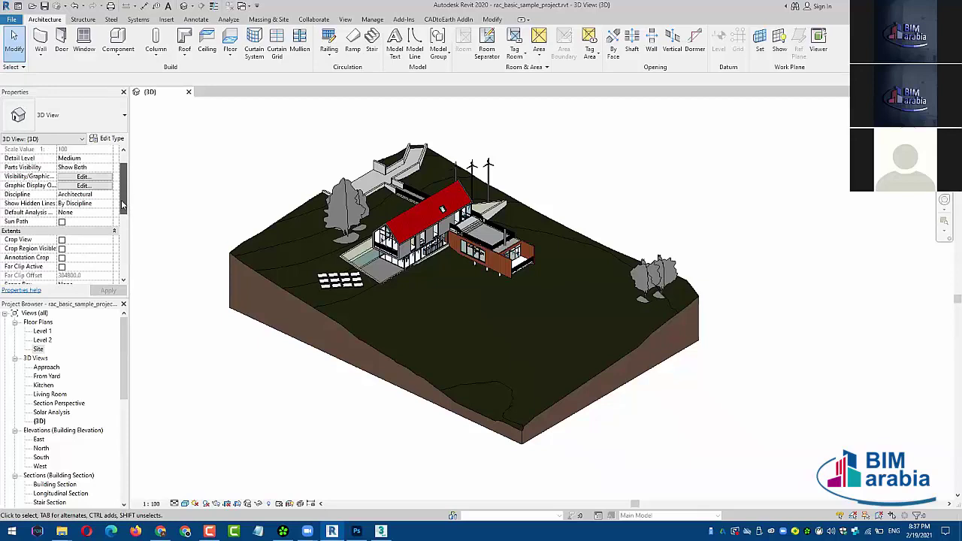
pyautogui.scroll(1, 122, 194)
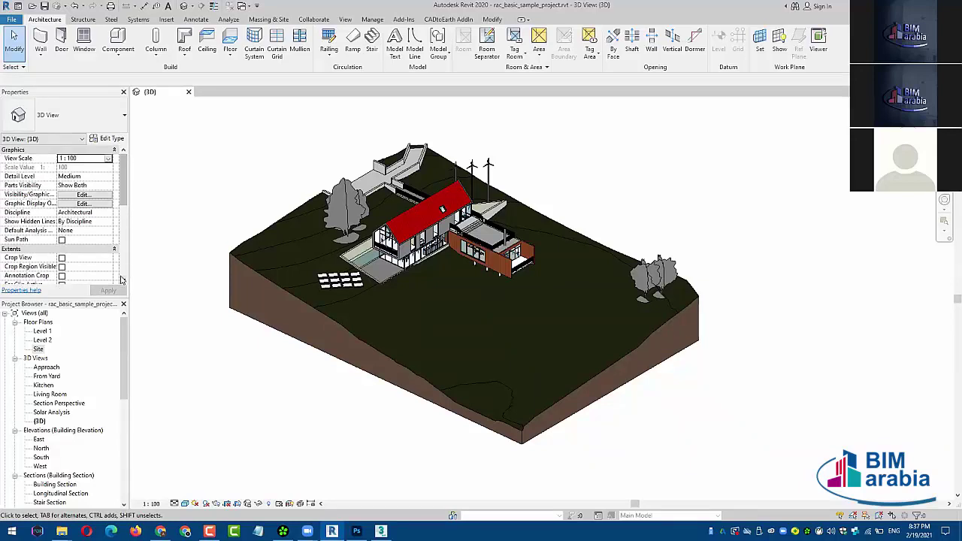
pyautogui.scroll(-2, 122, 280)
pyautogui.scroll(-2, 124, 282)
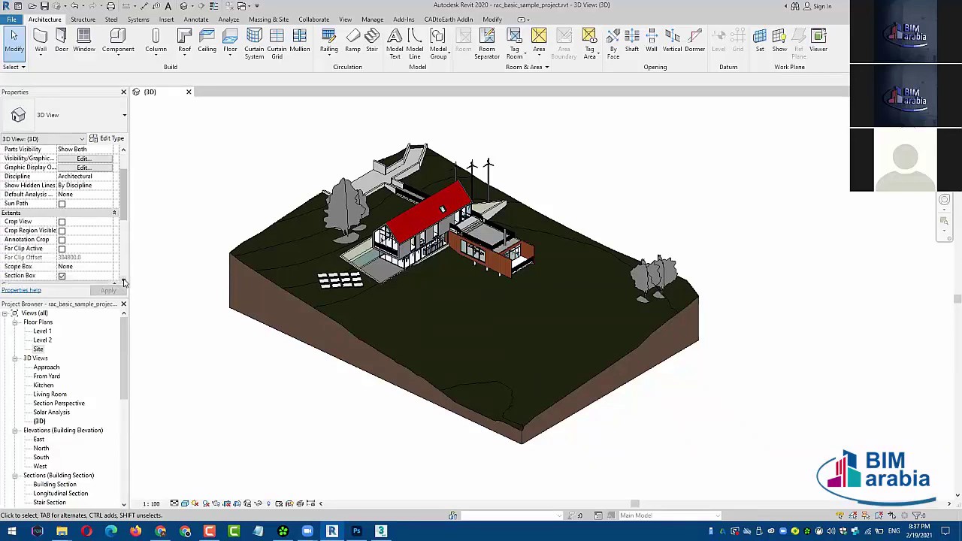
pyautogui.scroll(-1, 125, 282)
pyautogui.scroll(-1, 124, 281)
pyautogui.scroll(-1, 125, 281)
pyautogui.scroll(-1, 125, 280)
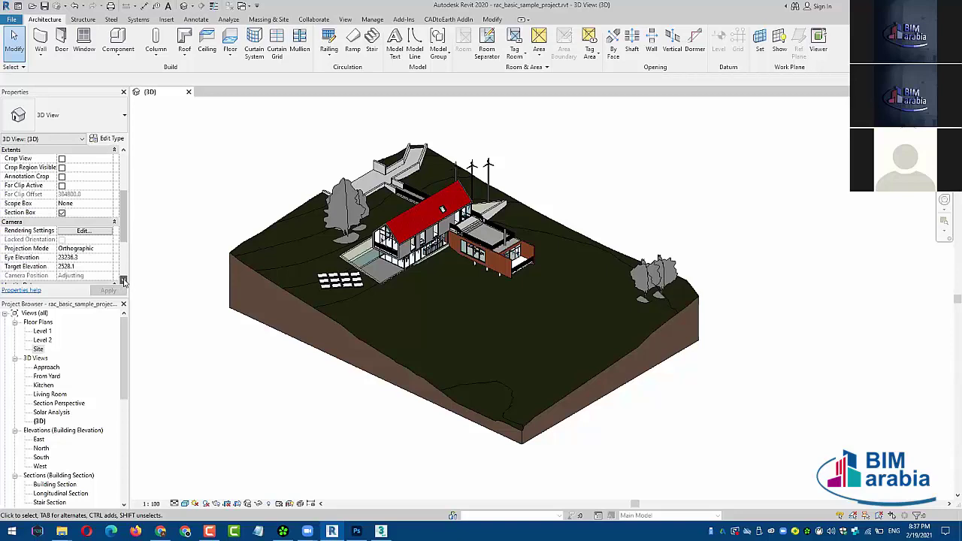
pyautogui.scroll(-1, 125, 281)
pyautogui.scroll(-1, 125, 281)
pyautogui.scroll(-1, 125, 281)
pyautogui.scroll(-2, 125, 281)
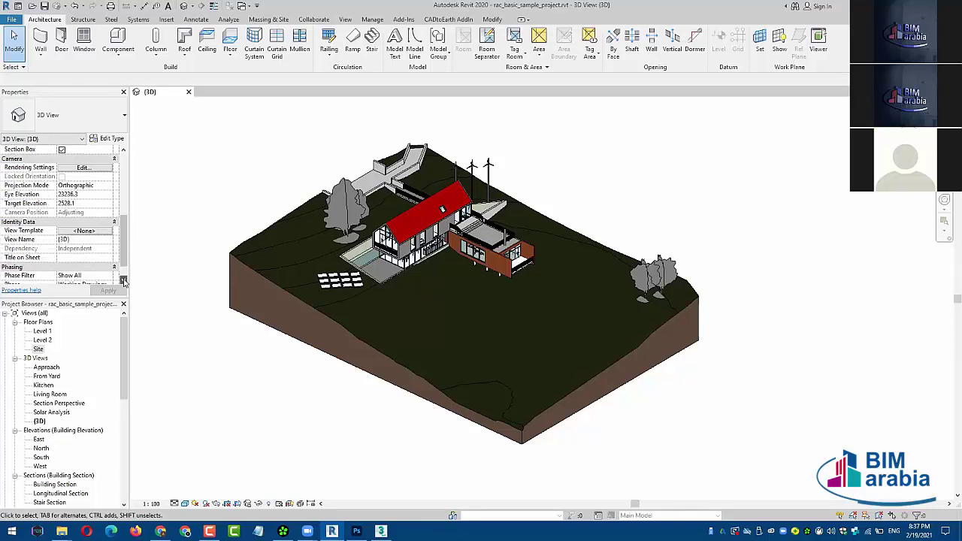
pyautogui.scroll(-1, 125, 281)
# - Browse the 3D view's properties, then view the site from the ViewCube's Top face
pyautogui.moveTo(124, 266); pyautogui.dragTo(128, 190)
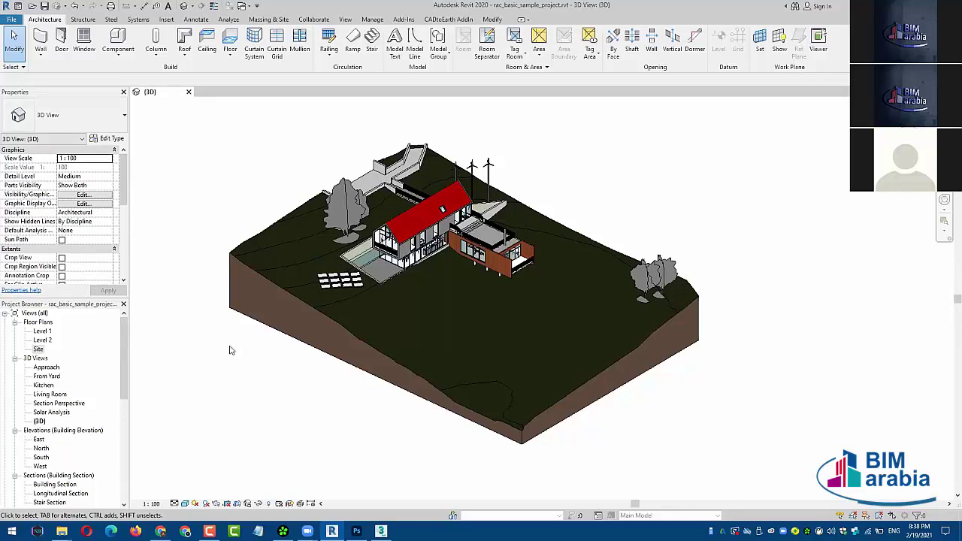
pyautogui.moveTo(285, 381); pyautogui.dragTo(292, 399, button='middle')
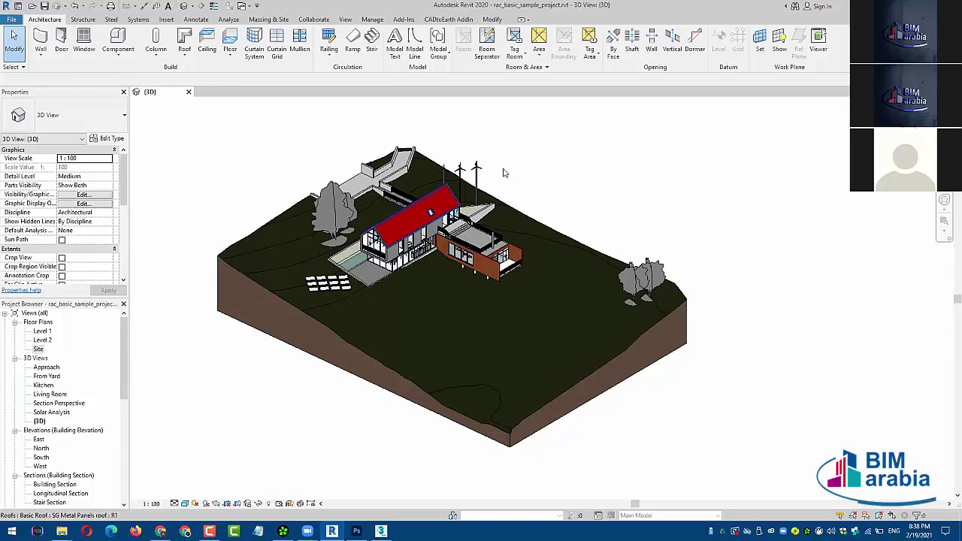
pyautogui.click(905, 128)
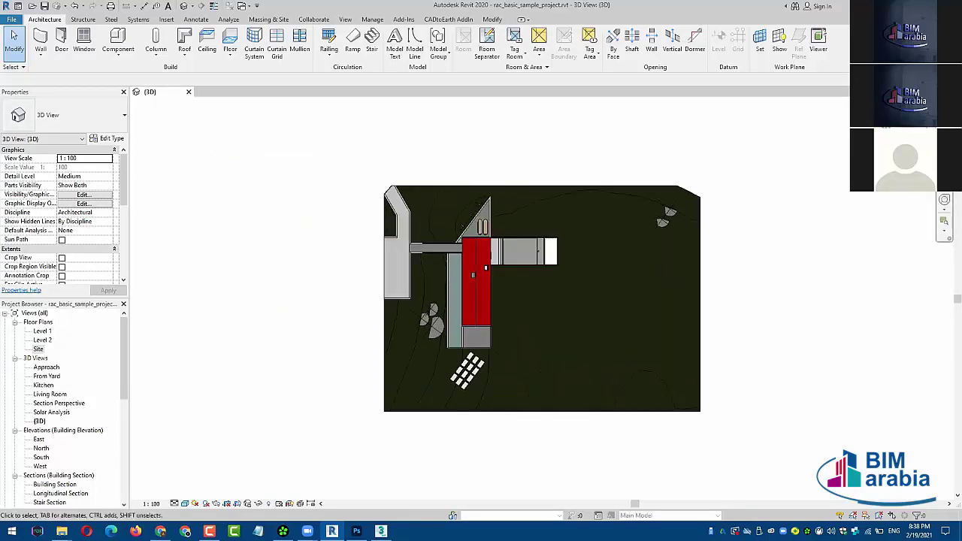
# - Rotate the Revit top view 90° with the ViewCube arrow, then return to 3ds Max
pyautogui.click(932, 113)
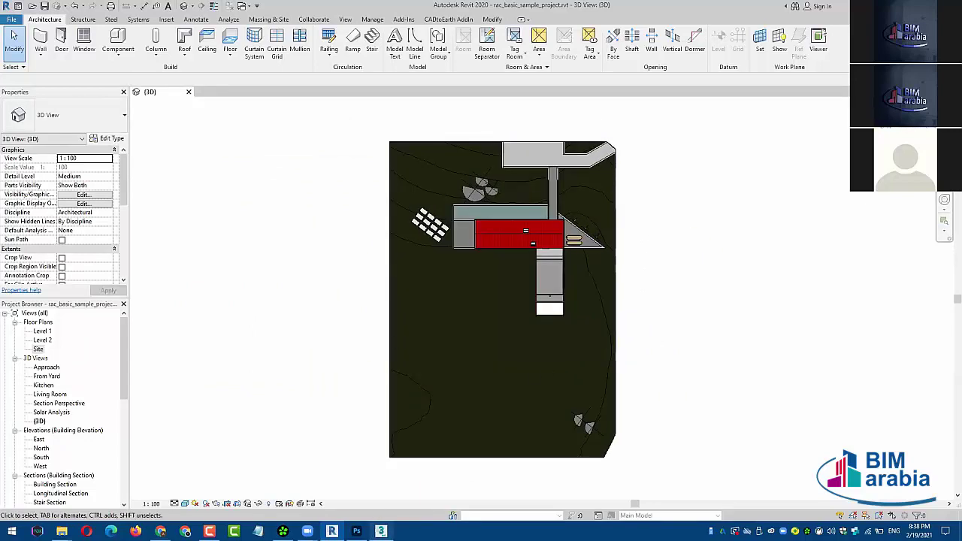
pyautogui.click(381, 531)
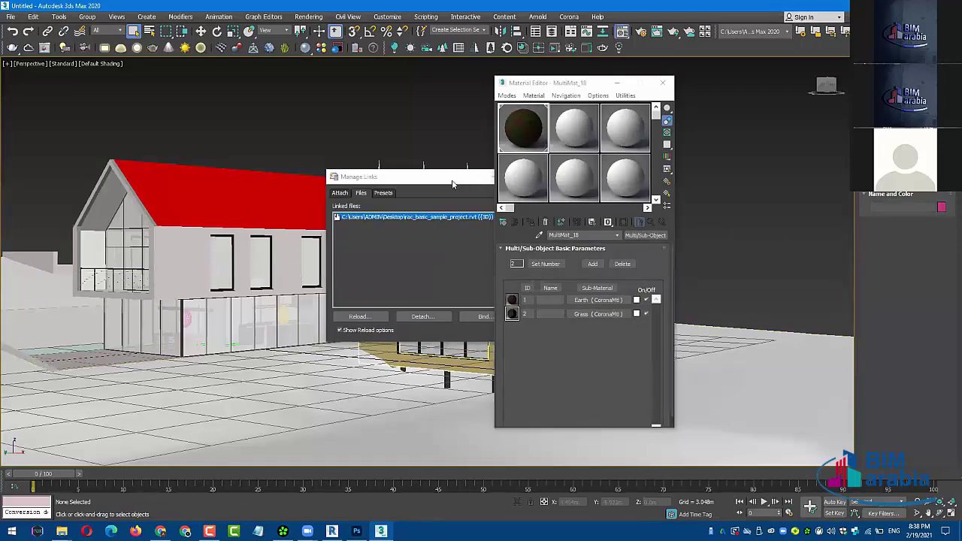
# - Close the linked-files manager and fit the whole imported site in the Top view
pyautogui.moveTo(452, 180); pyautogui.dragTo(352, 157)
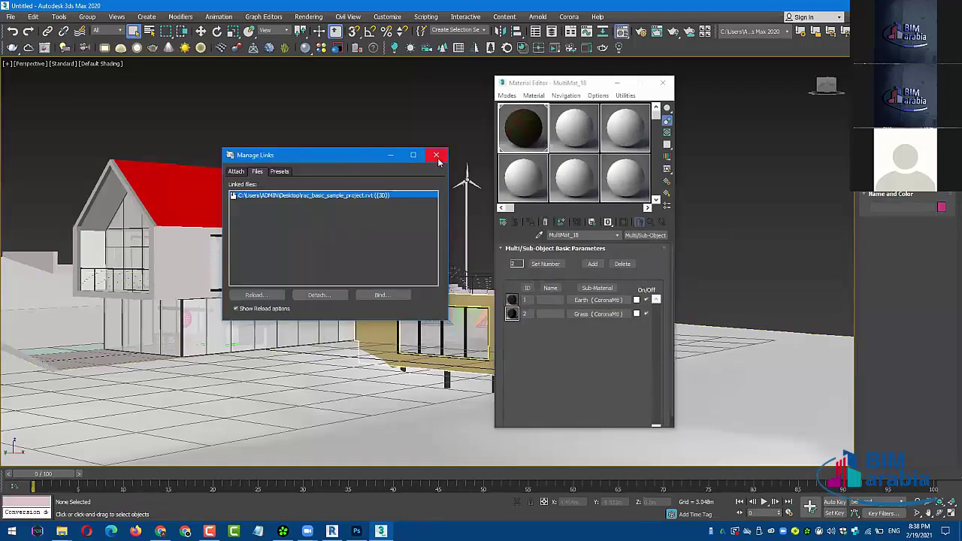
pyautogui.click(433, 155)
pyautogui.press('t')
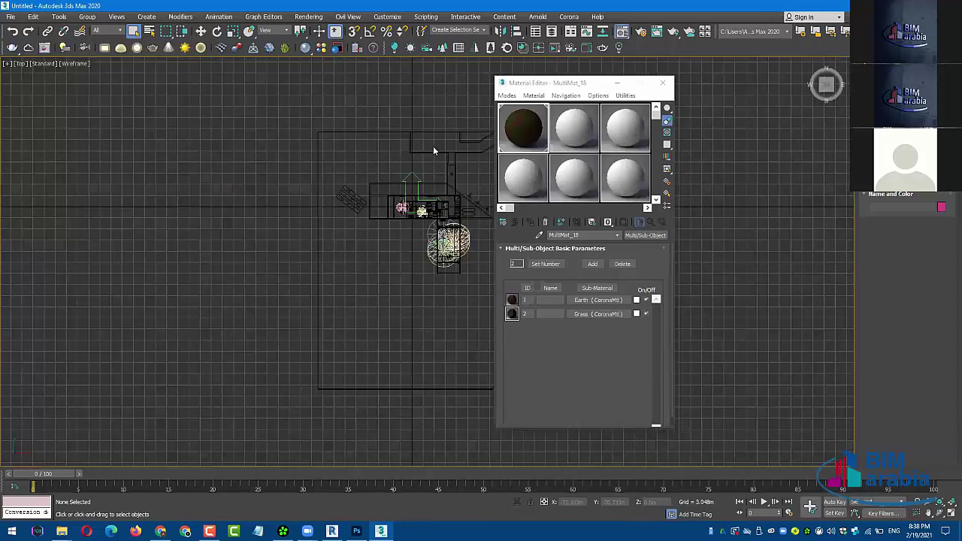
pyautogui.press('z')
pyautogui.press('g')
pyautogui.moveTo(346, 257); pyautogui.dragTo(308, 257, button='middle')
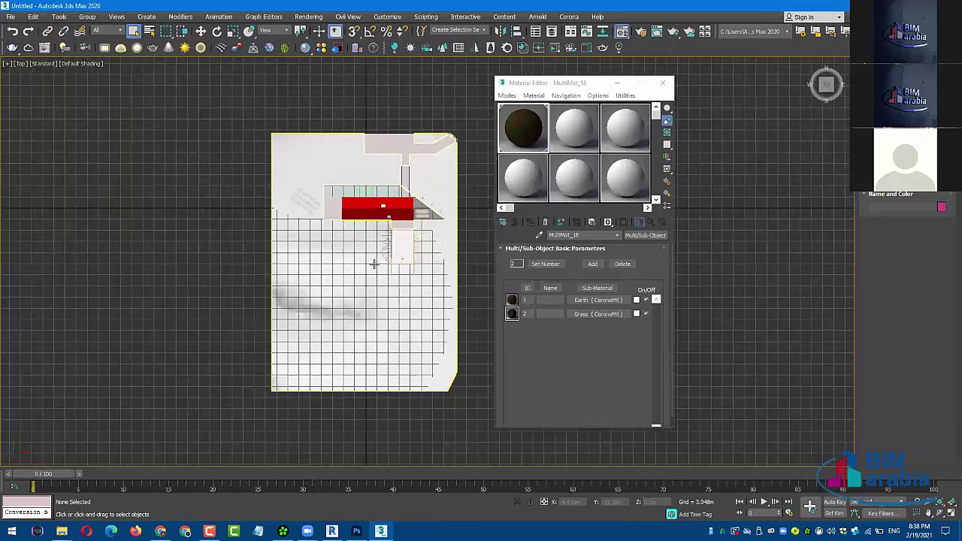
pyautogui.scroll(-3, 349, 259)
pyautogui.scroll(2, 431, 280)
pyautogui.scroll(2, 396, 339)
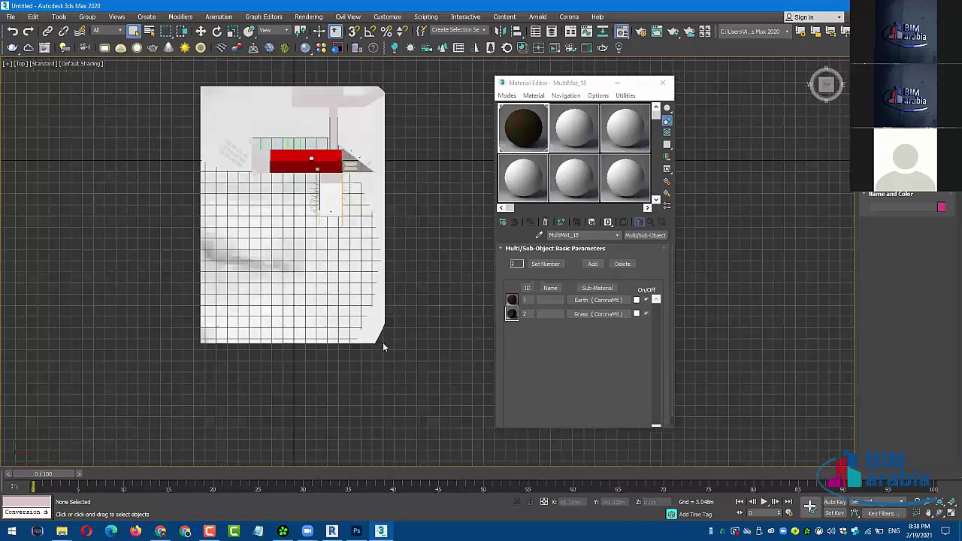
pyautogui.scroll(2, 383, 342)
# - Compare the site orientation against Revit and reposition the 3ds Max Top view
pyautogui.click(331, 531)
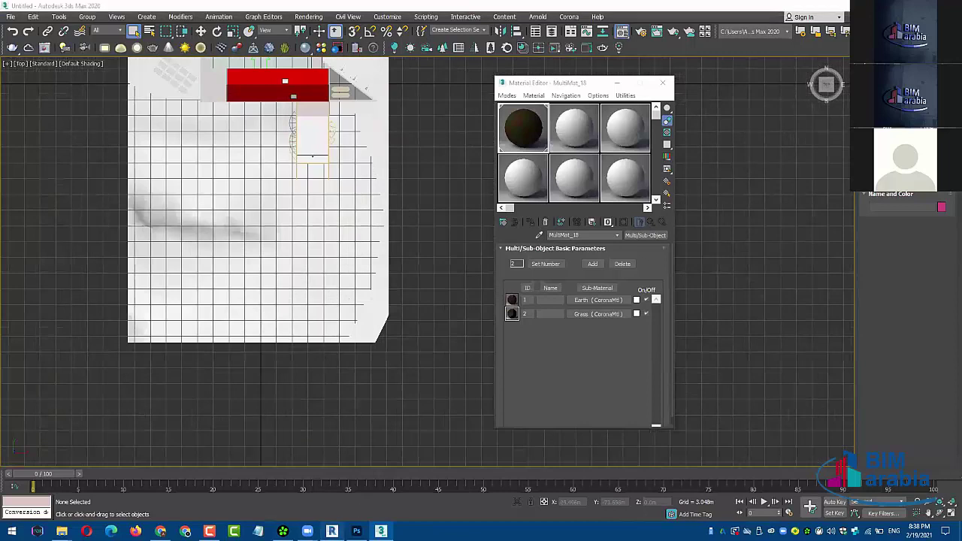
pyautogui.moveTo(640, 429); pyautogui.dragTo(590, 425, button='middle')
pyautogui.scroll(-1, 590, 425)
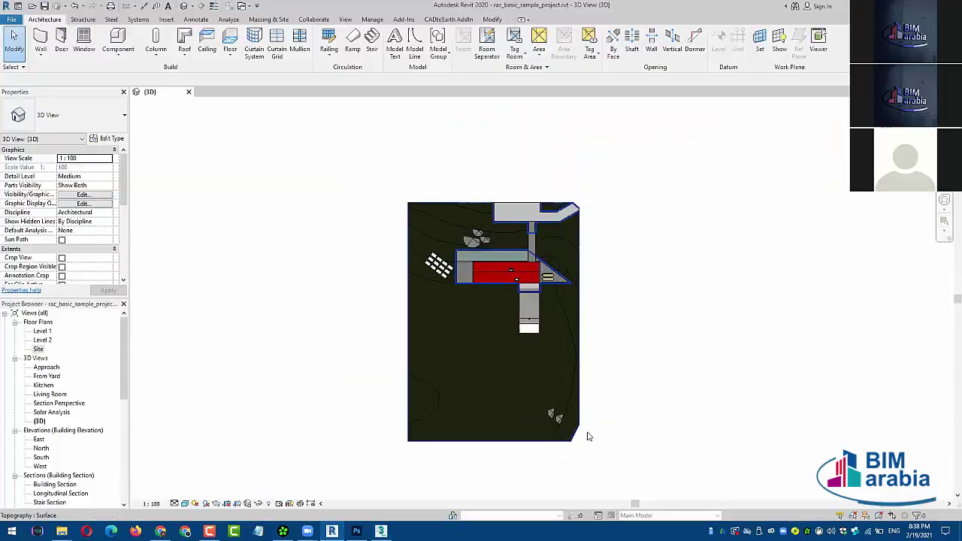
pyautogui.click(381, 530)
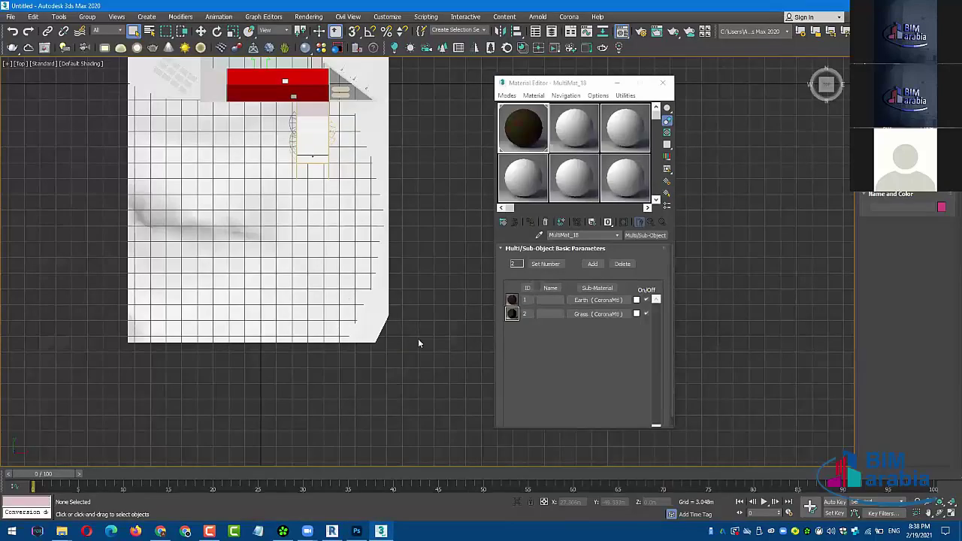
pyautogui.moveTo(418, 343); pyautogui.dragTo(392, 392, button='middle')
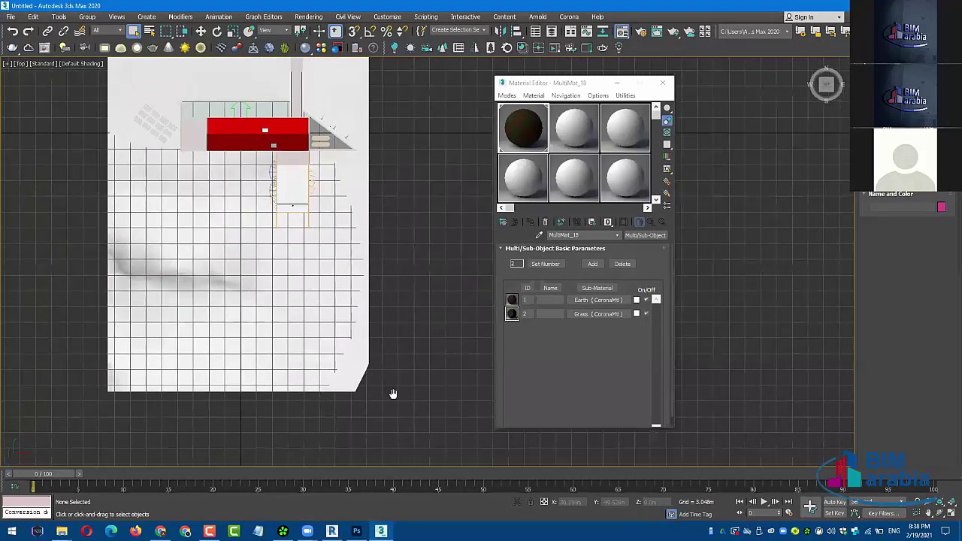
pyautogui.click(331, 531)
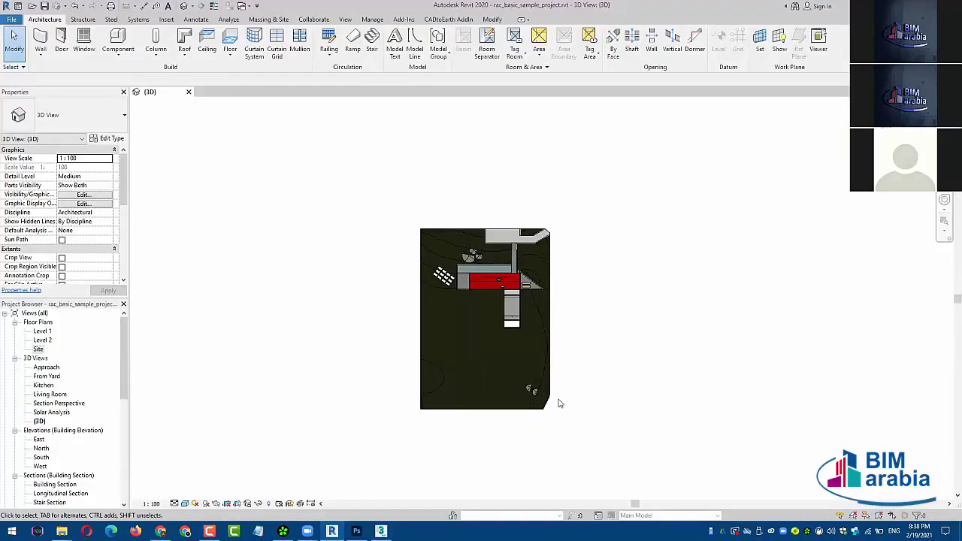
pyautogui.click(381, 531)
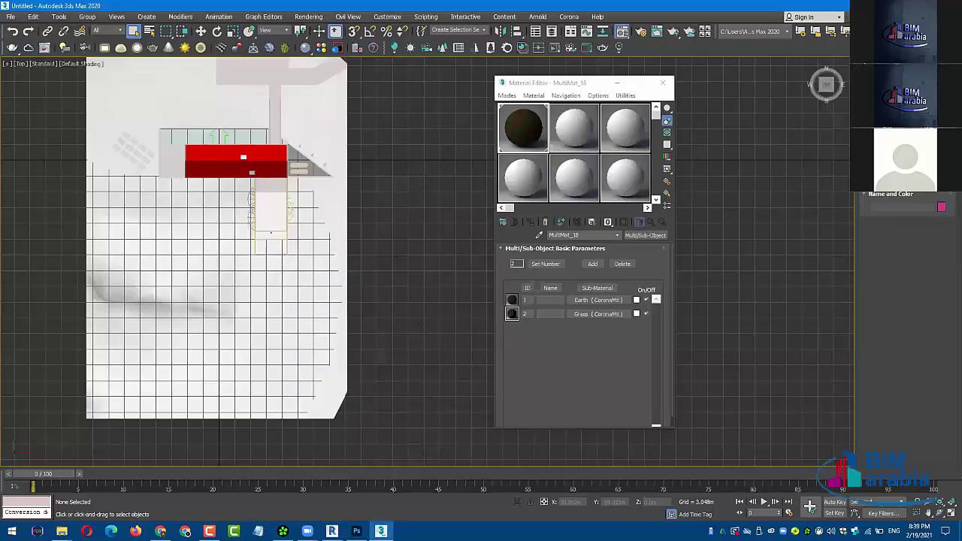
pyautogui.scroll(-3, 413, 317)
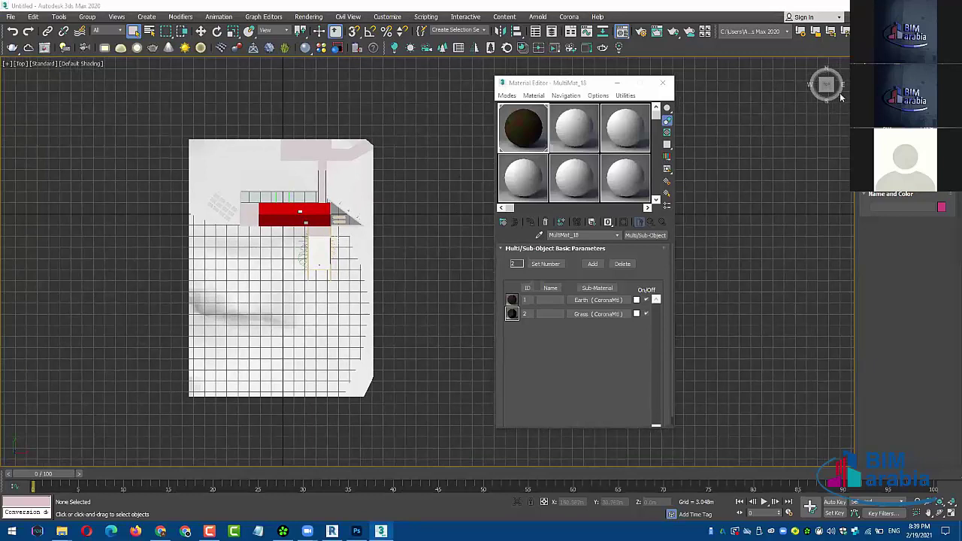
# - Tilt the Top view and orbit around the house from the front
pyautogui.moveTo(792, 86); pyautogui.dragTo(795, 97, button='middle')
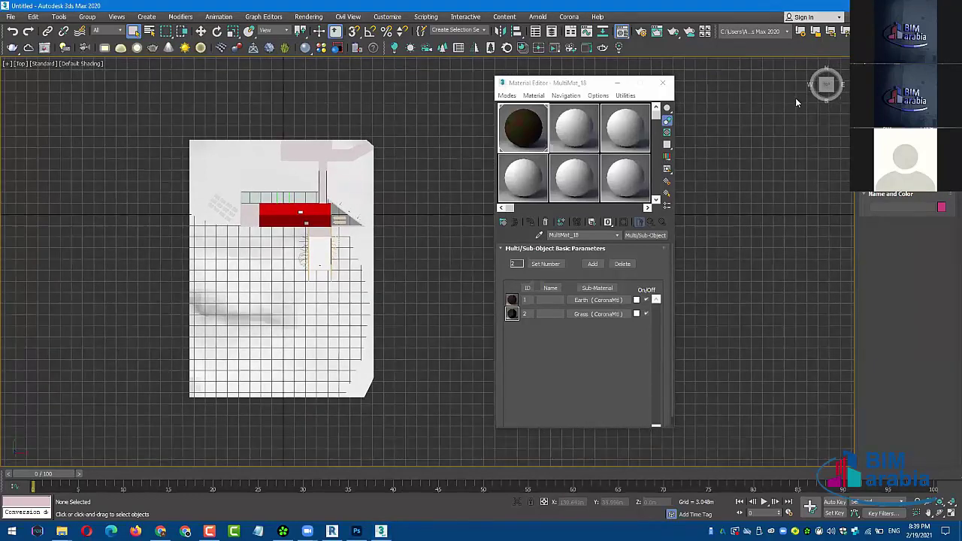
pyautogui.moveTo(826, 100); pyautogui.dragTo(427, 179)
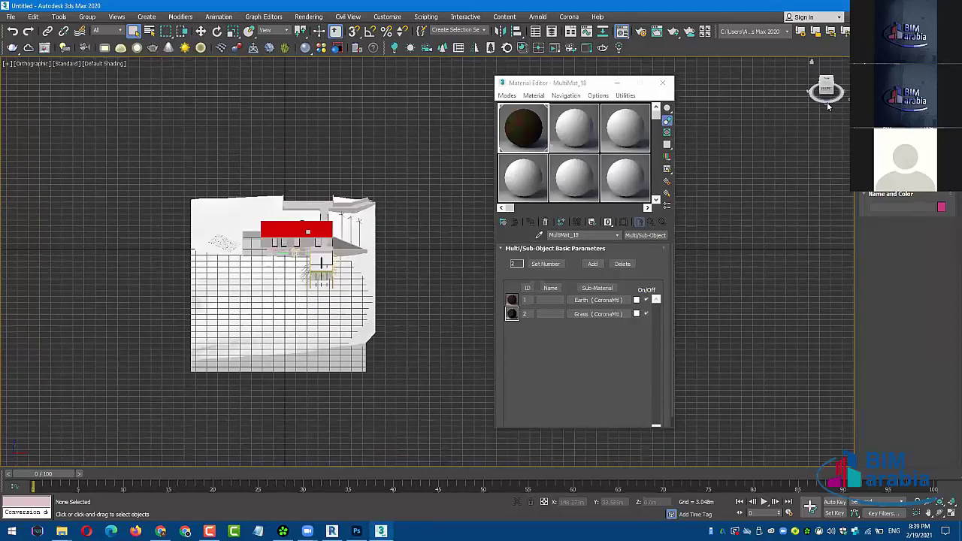
pyautogui.press('f')
pyautogui.scroll(3, 322, 232)
pyautogui.scroll(2, 383, 171)
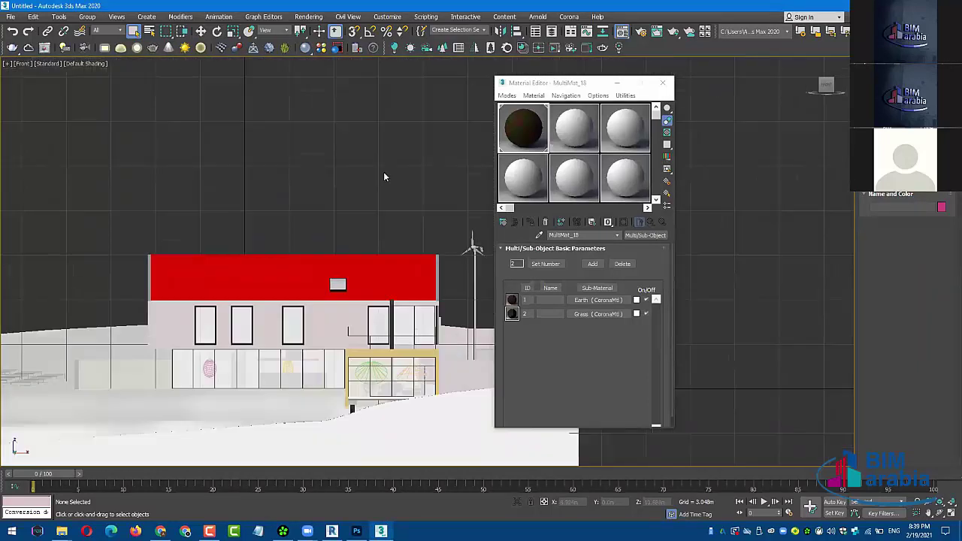
pyautogui.moveTo(837, 87); pyautogui.dragTo(557, 138)
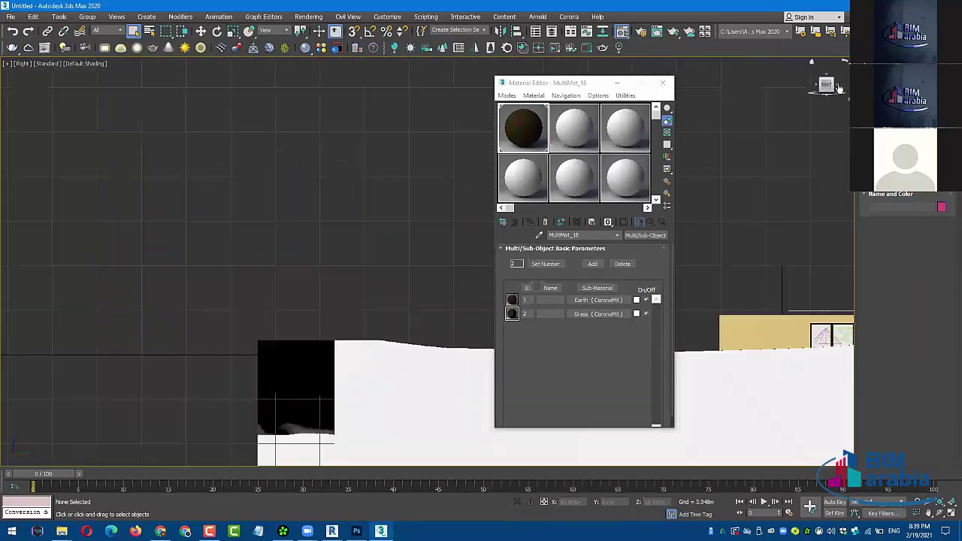
pyautogui.scroll(3, 253, 187)
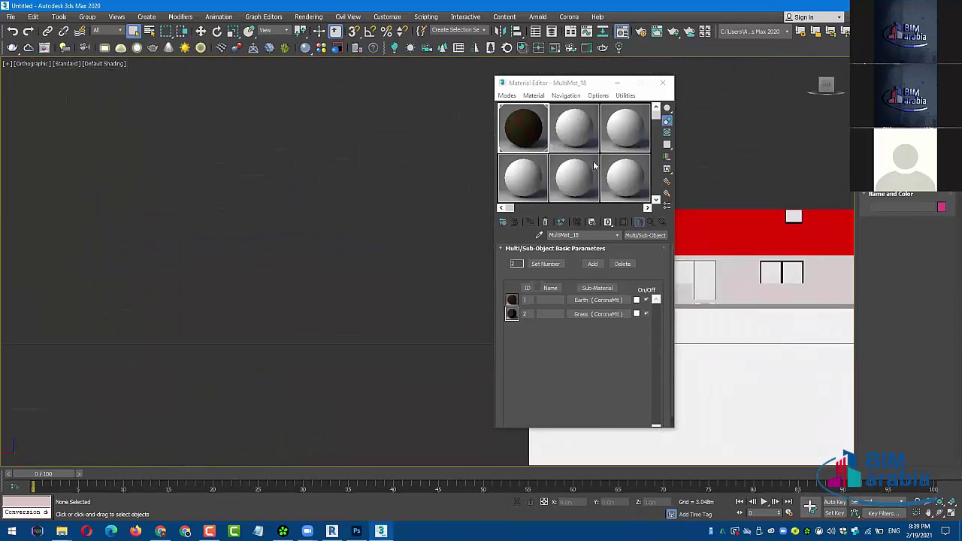
# - Frame a tilted perspective close-up of the red-roofed house with its windmills and balconies
pyautogui.click(822, 86)
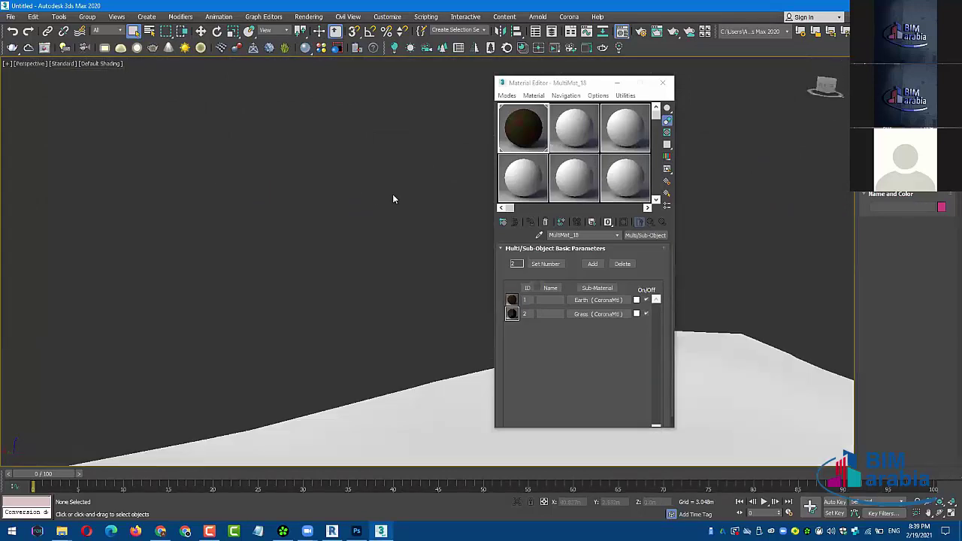
pyautogui.scroll(-5, 226, 277)
pyautogui.scroll(-4, 301, 225)
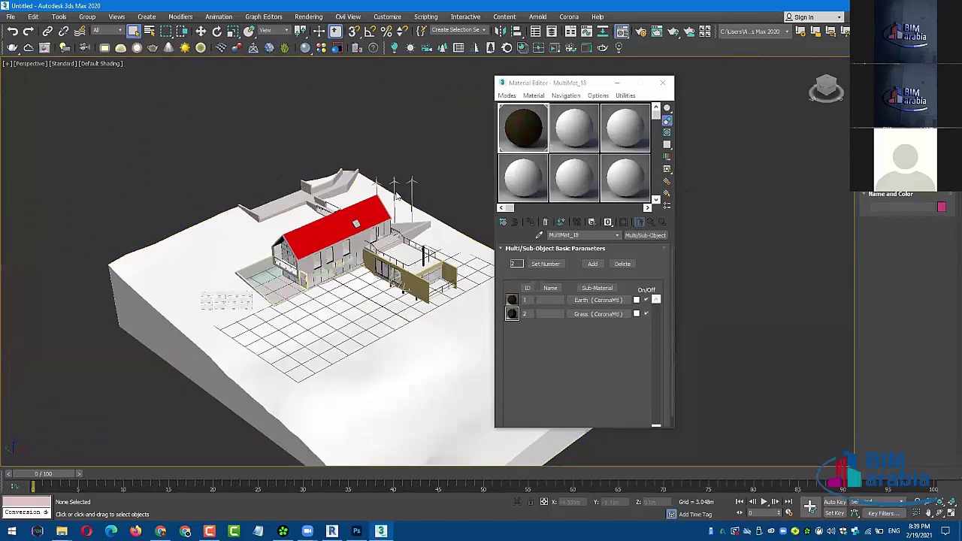
pyautogui.scroll(3, 397, 191)
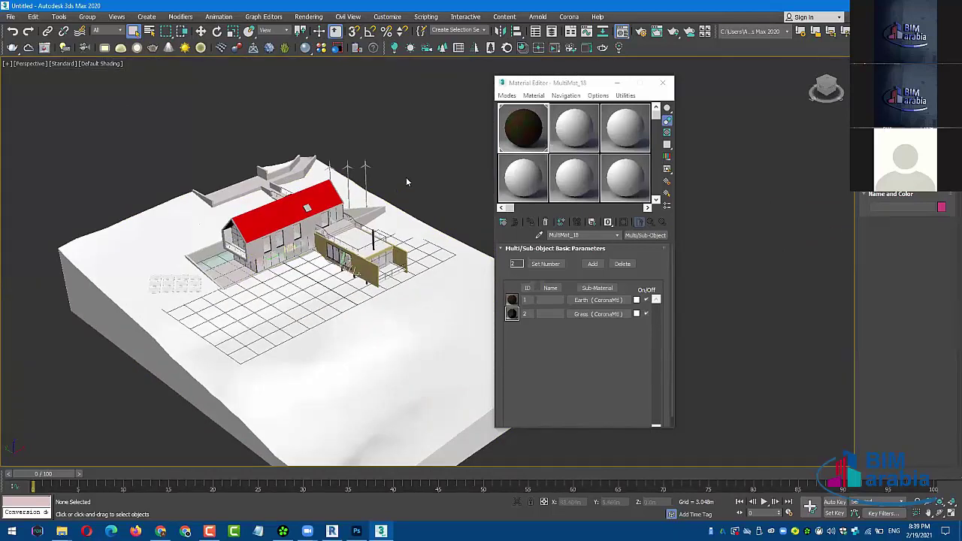
pyautogui.scroll(1, 323, 189)
pyautogui.scroll(2, 320, 190)
pyautogui.scroll(2, 301, 218)
pyautogui.scroll(2, 263, 259)
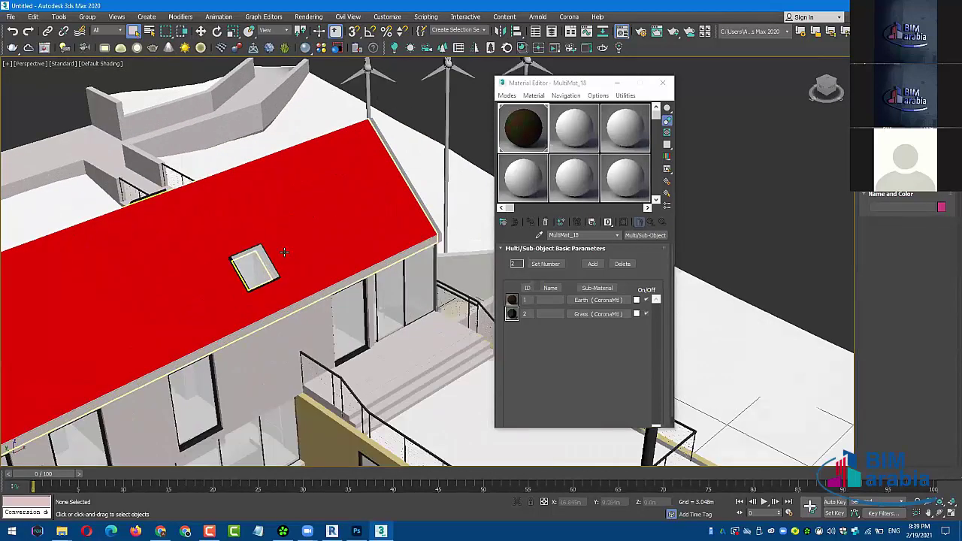
pyautogui.scroll(-3, 259, 266)
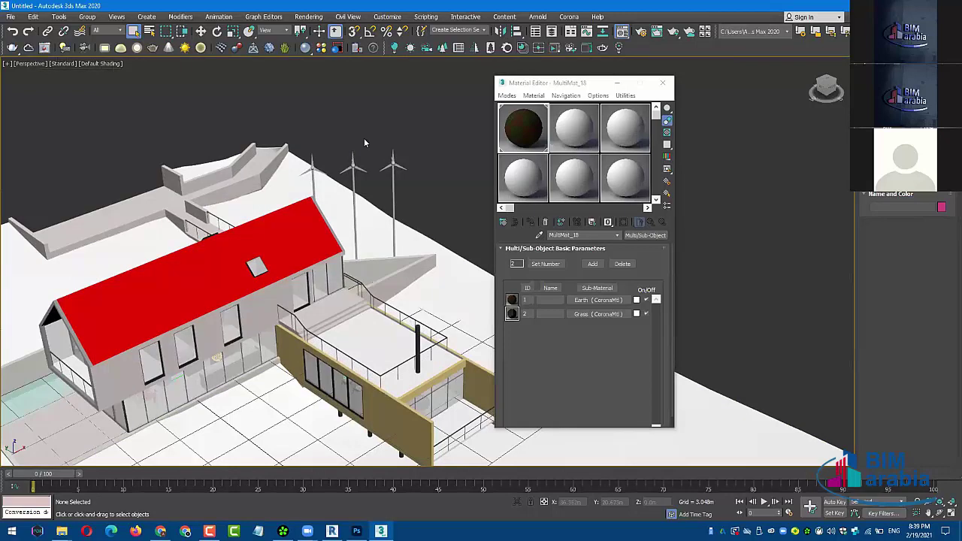
pyautogui.moveTo(364, 138); pyautogui.dragTo(372, 140, button='middle')
pyautogui.scroll(1, 373, 141)
pyautogui.scroll(2, 373, 143)
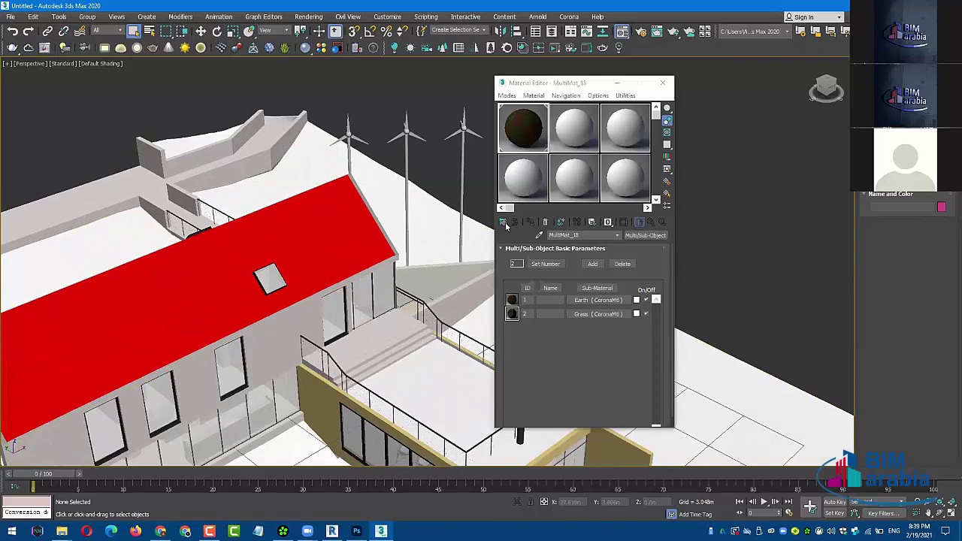
pyautogui.click(504, 223)
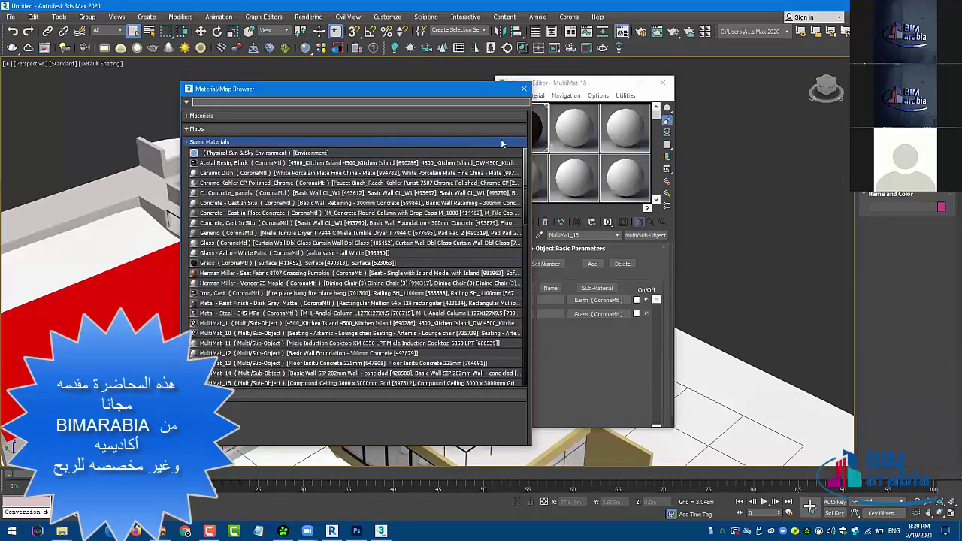
pyautogui.click(524, 89)
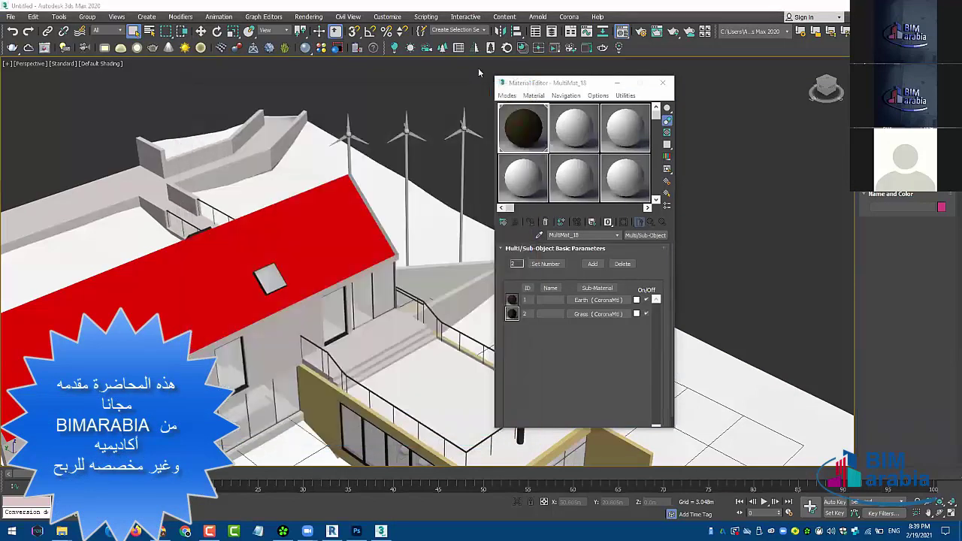
pyautogui.scroll(-3, 451, 90)
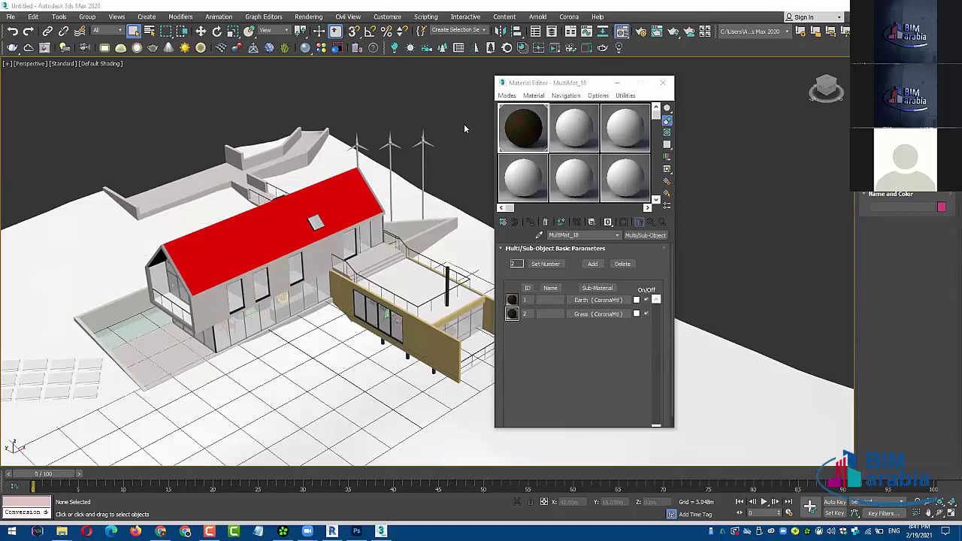
pyautogui.scroll(-5, 464, 136)
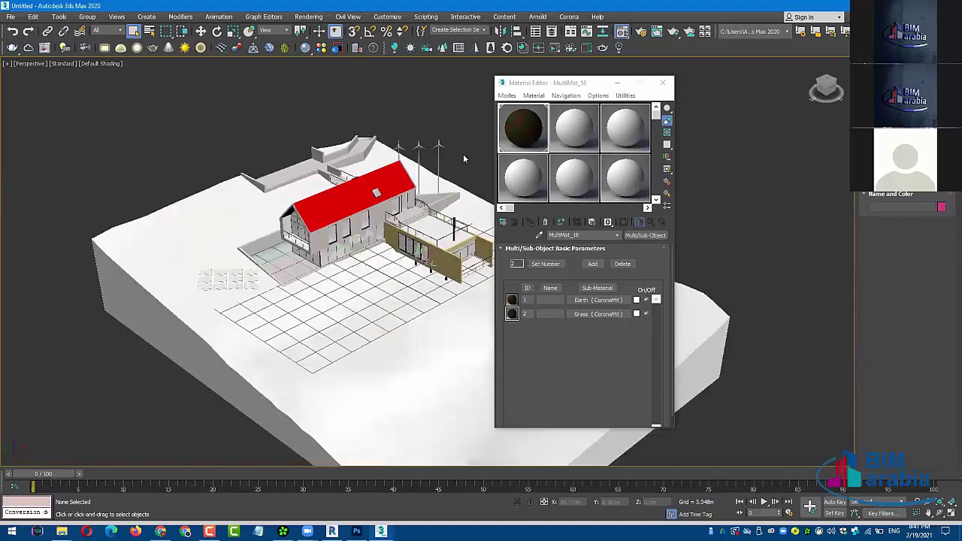
pyautogui.moveTo(463, 154)
pyautogui.mouseDown(button='middle')
pyautogui.moveTo(422, 151)
pyautogui.moveTo(433, 161)
pyautogui.mouseUp(button='middle')
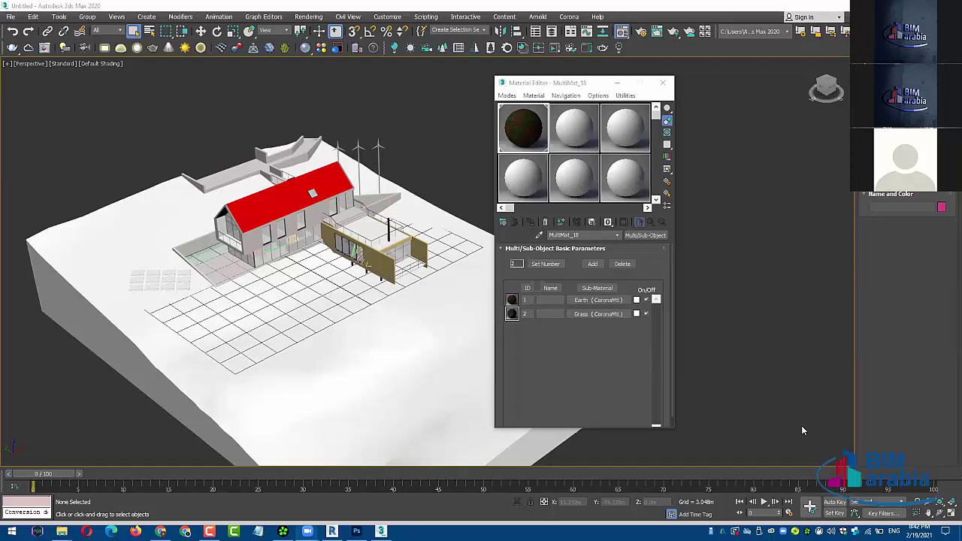
pyautogui.moveTo(801, 428); pyautogui.dragTo(824, 428, button='middle')
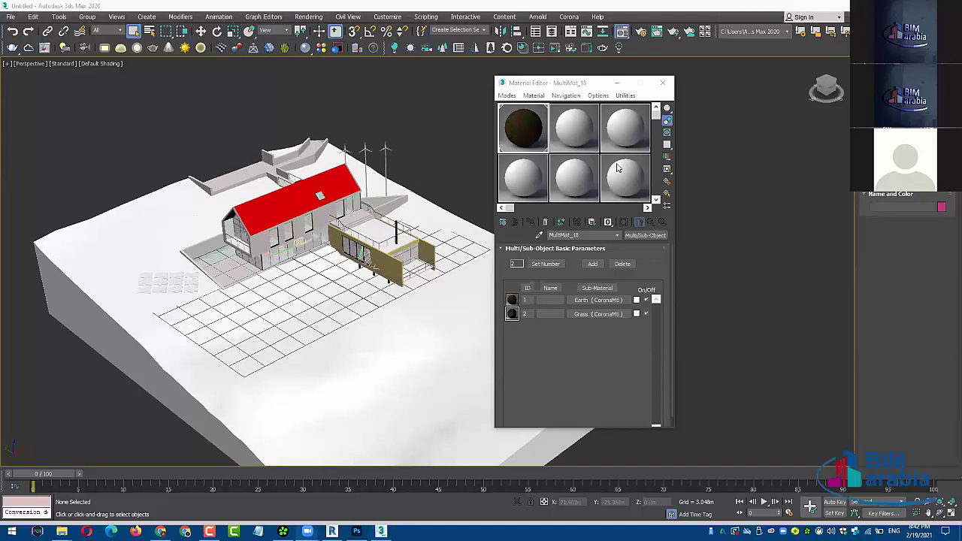
pyautogui.moveTo(459, 167); pyautogui.dragTo(481, 173, button='middle')
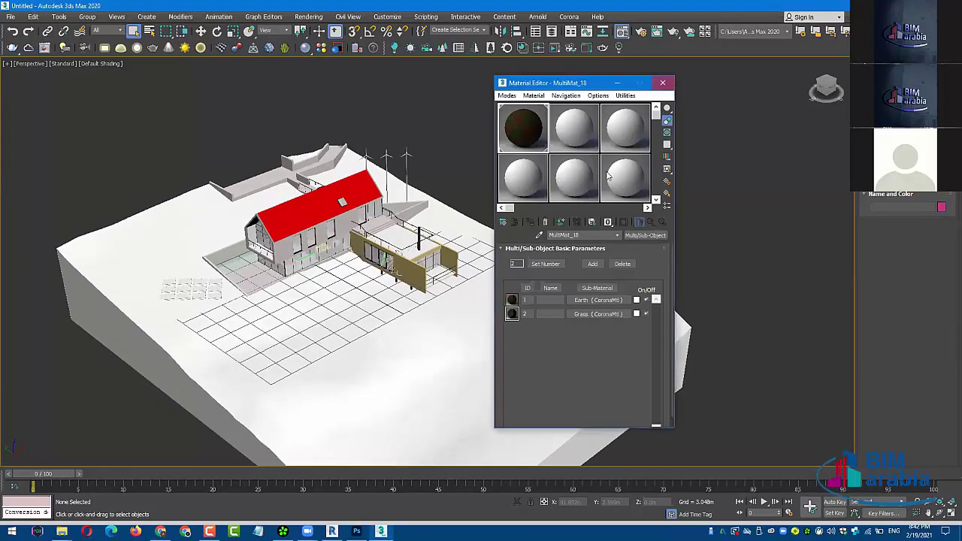
# - Close the Material Editor and show the house plan in a wireframe Top view
pyautogui.click(664, 83)
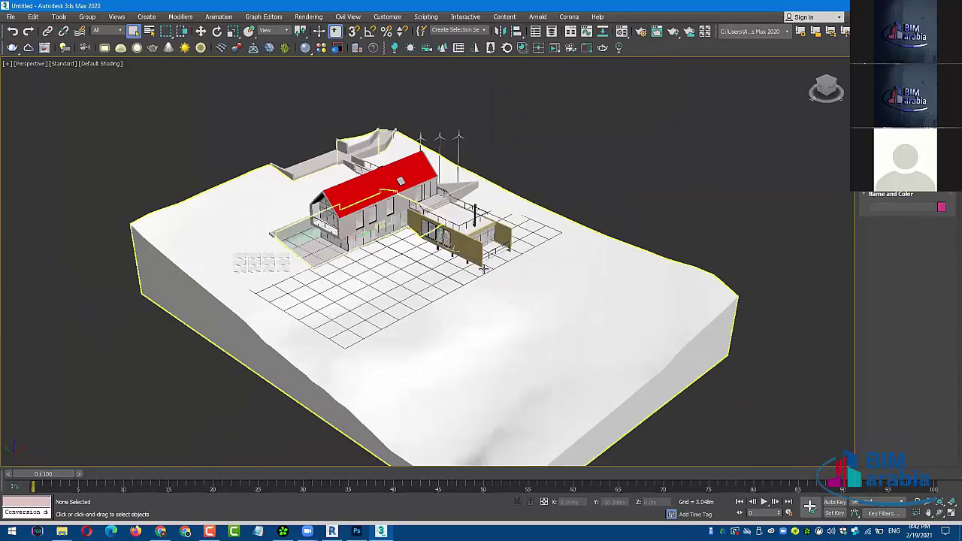
pyautogui.scroll(3, 483, 267)
pyautogui.scroll(1, 485, 266)
pyautogui.moveTo(575, 207)
pyautogui.keyDown('alt'); pyautogui.mouseDown(button='middle')
pyautogui.moveTo(528, 204)
pyautogui.moveTo(576, 219)
pyautogui.moveTo(609, 210)
pyautogui.mouseUp(button='middle'); pyautogui.keyUp('alt')
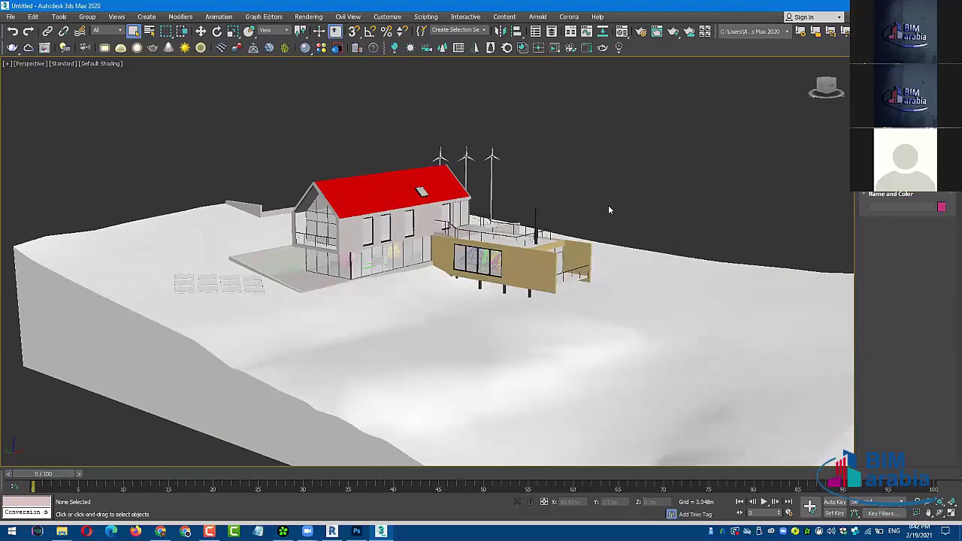
pyautogui.press('t')
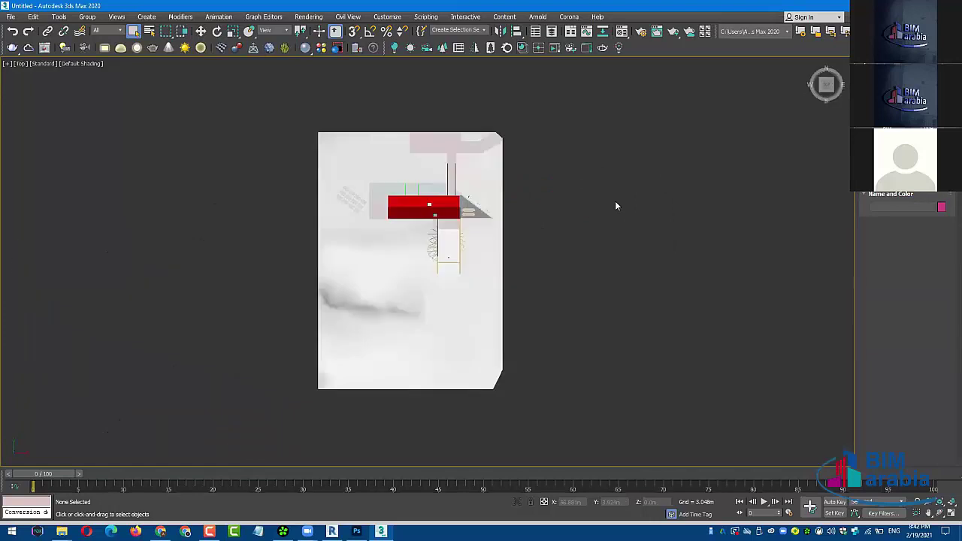
pyautogui.press('F3')
pyautogui.moveTo(595, 215); pyautogui.dragTo(612, 217, button='middle')
pyautogui.scroll(2, 442, 244)
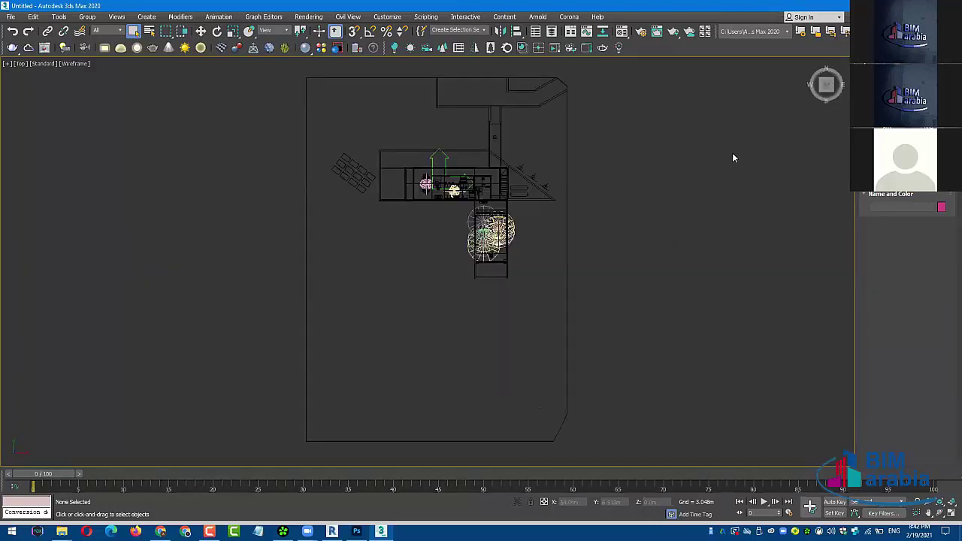
pyautogui.moveTo(734, 158); pyautogui.dragTo(740, 165, button='middle')
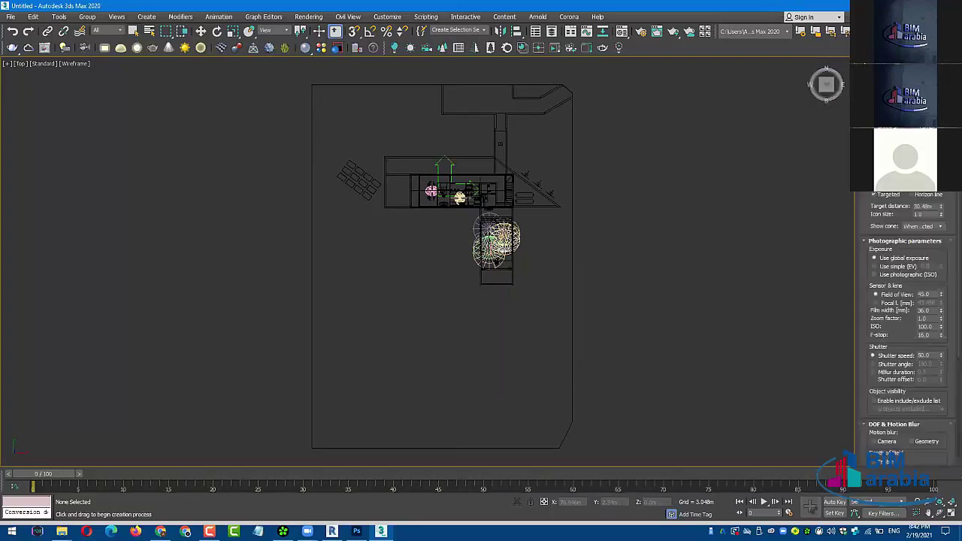
# - Place CoronaCamera001 aimed at the house and view it shaded, including the left end
pyautogui.moveTo(351, 338); pyautogui.dragTo(483, 192)
pyautogui.rightClick(650, 231)
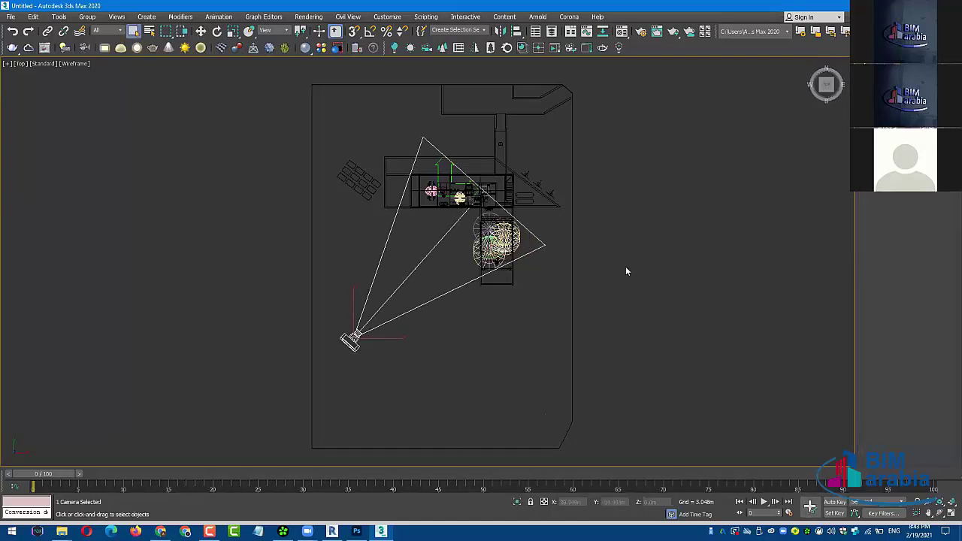
pyautogui.press('c')
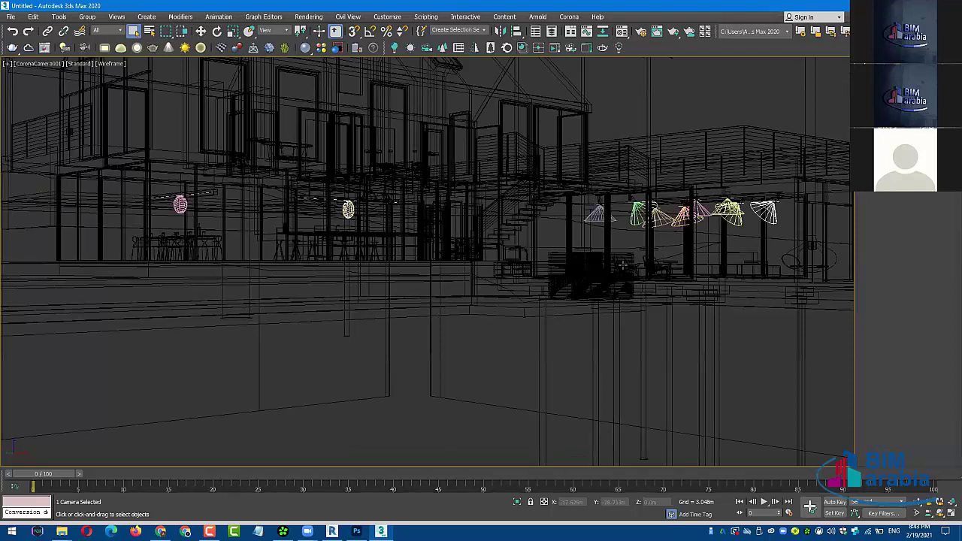
pyautogui.press('F3')
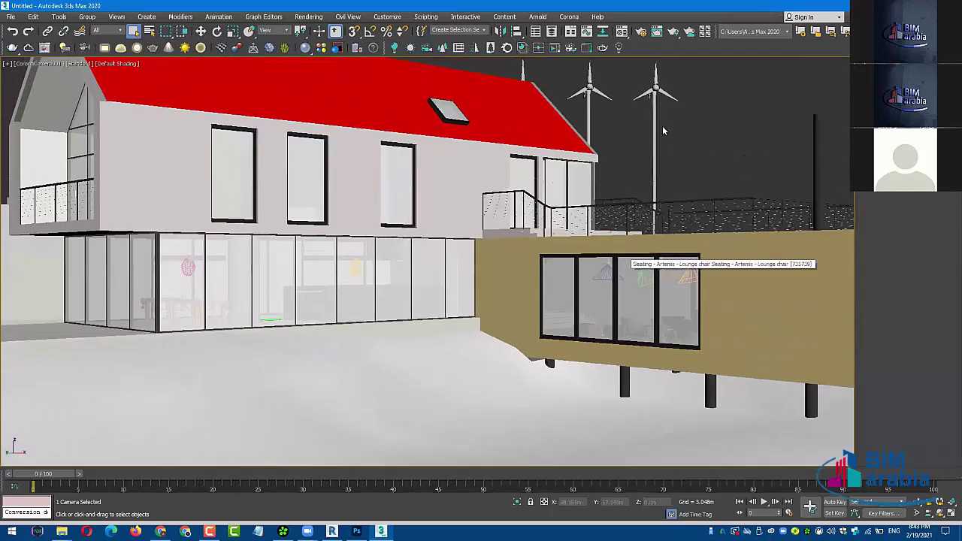
pyautogui.moveTo(662, 131); pyautogui.dragTo(666, 81, button='middle')
# - Open Render Setup and the rendered frame window, dismissing the Revit license warning
pyautogui.press('F10')
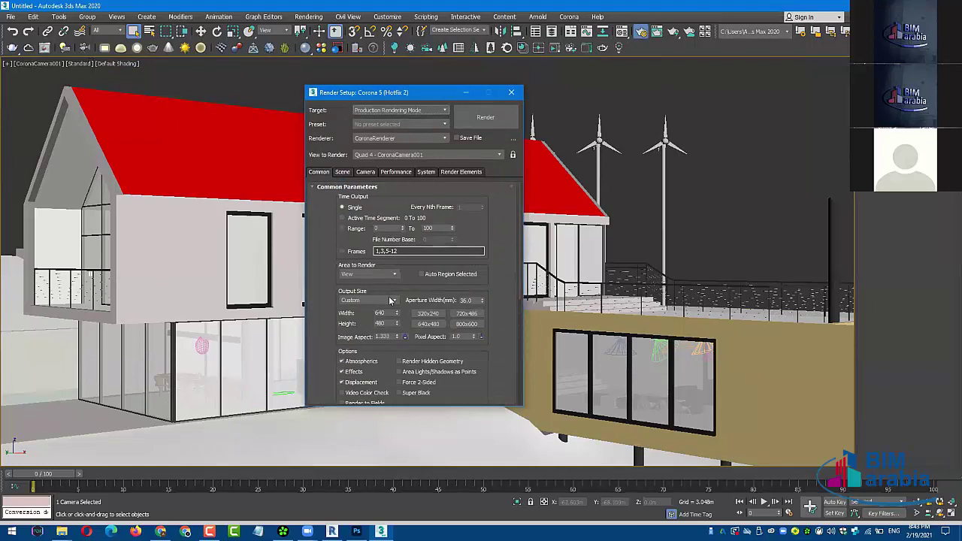
pyautogui.hotkey('shift', 'q')
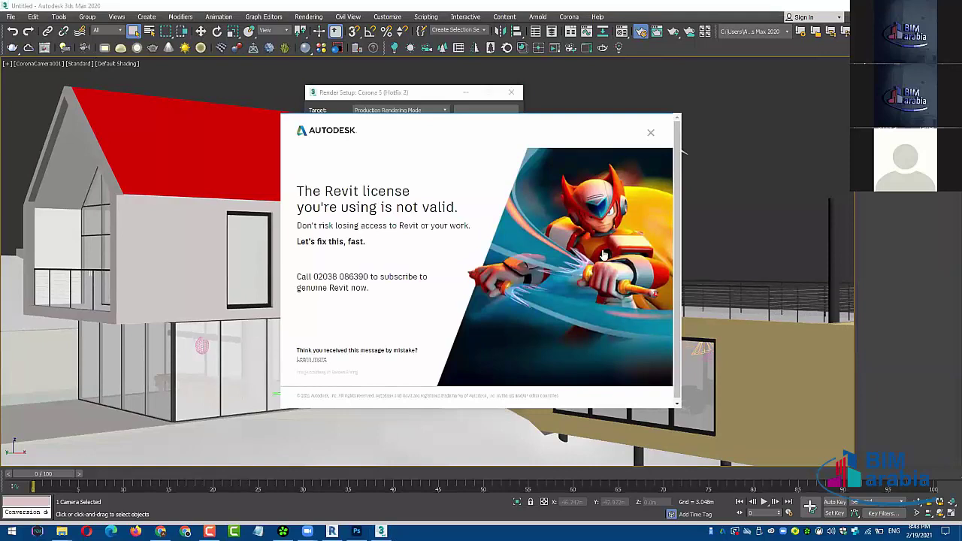
pyautogui.click(652, 134)
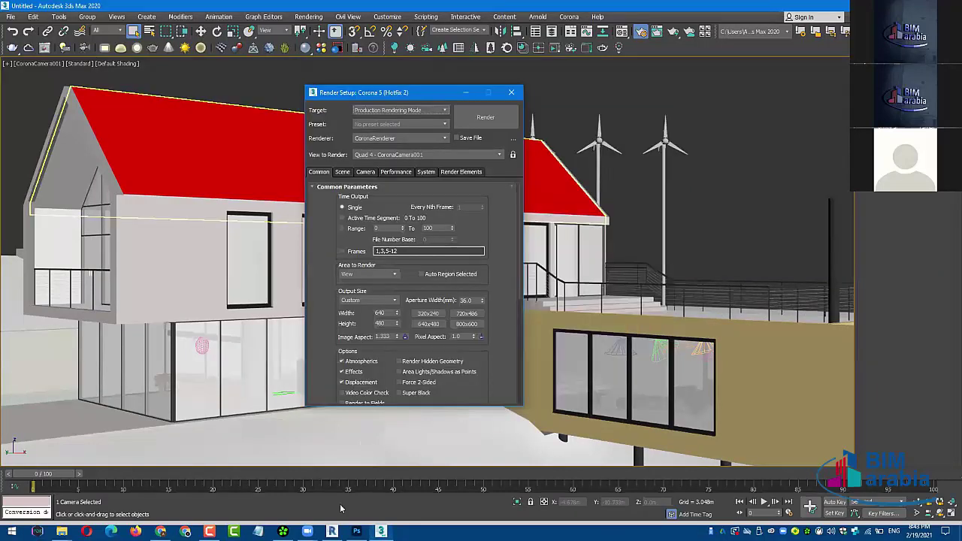
# - Close Revit, saving the project changes
pyautogui.click(331, 531)
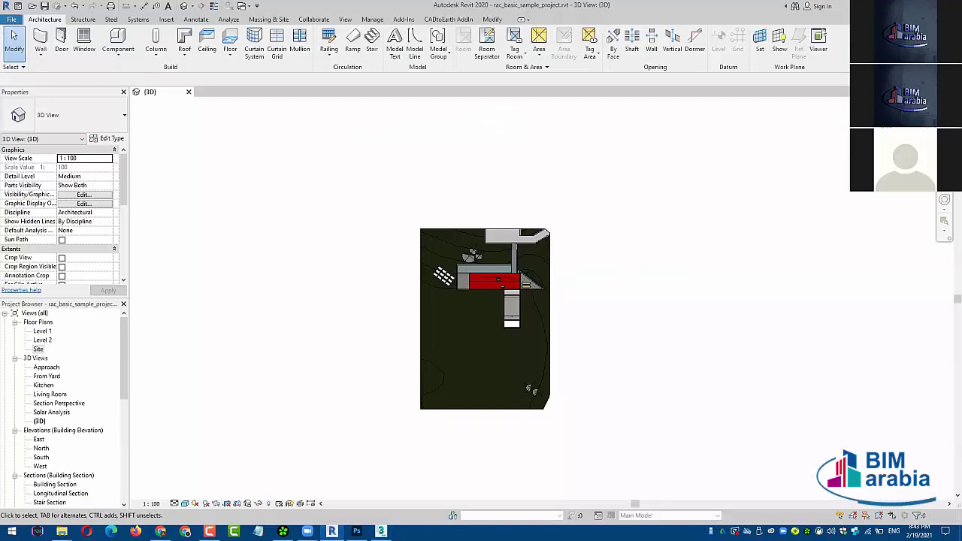
pyautogui.click(955, 6)
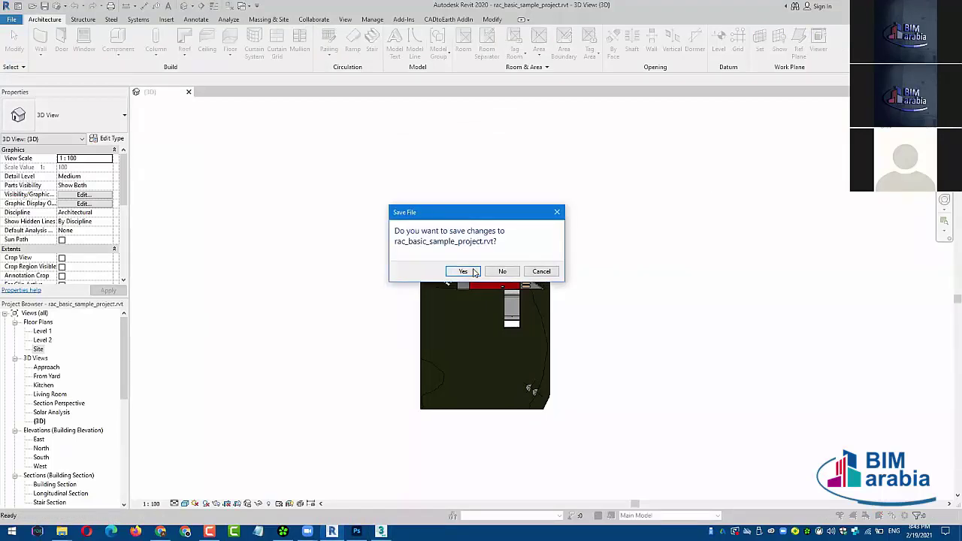
pyautogui.click(473, 272)
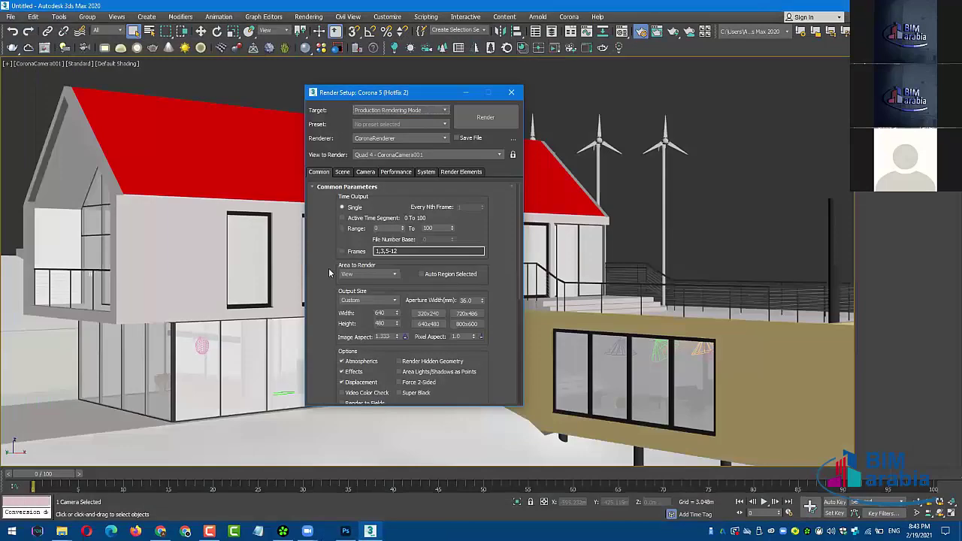
# - Set render output to the HDTV (video) 1280x720 preset and close Render Setup
pyautogui.click(370, 301)
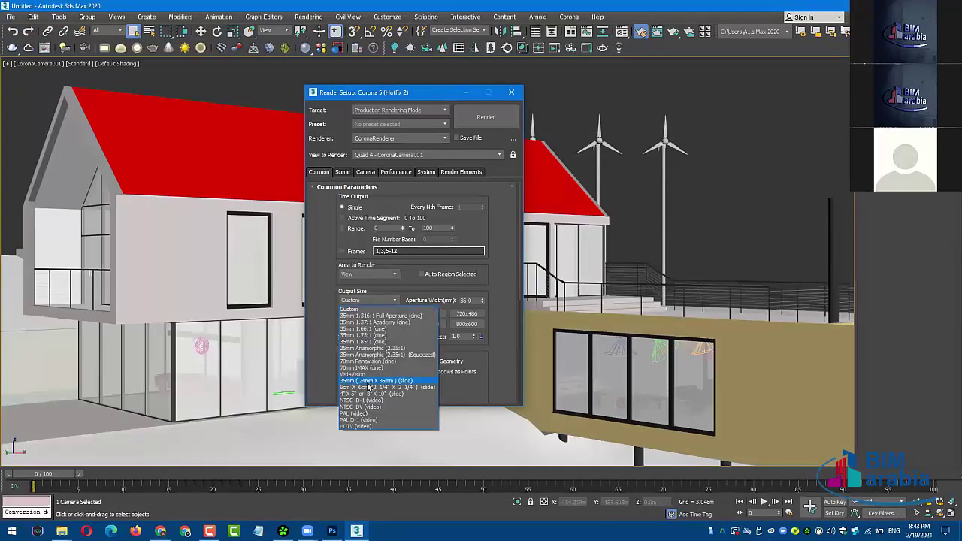
pyautogui.click(361, 426)
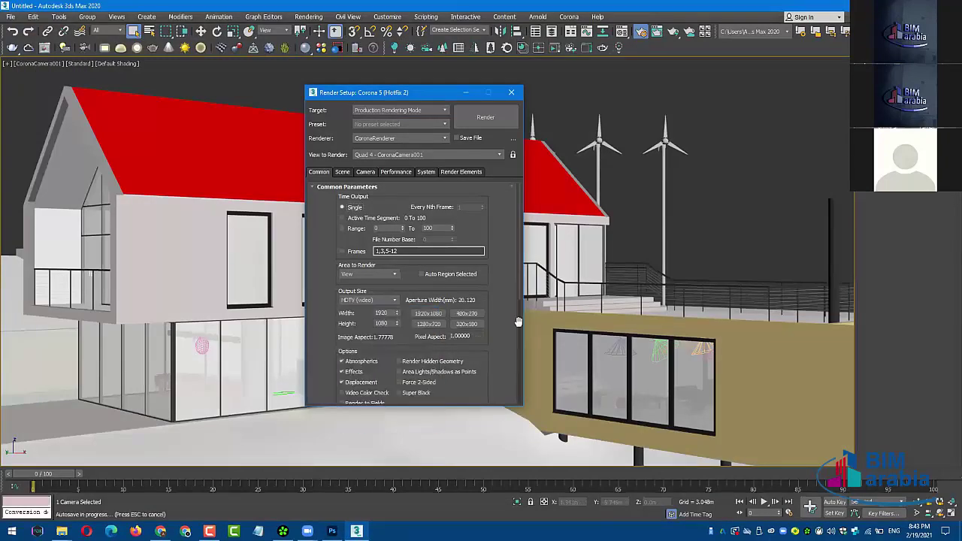
pyautogui.click(428, 314)
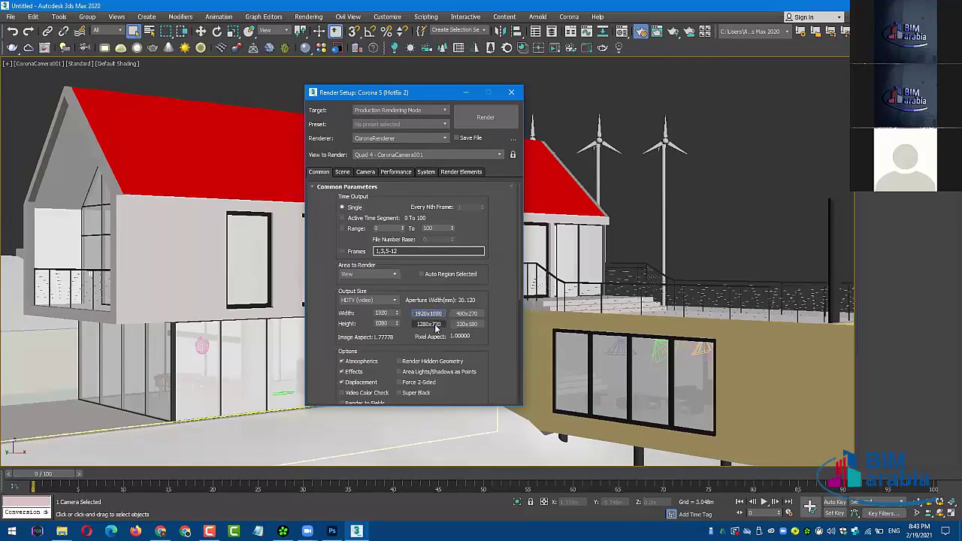
pyautogui.click(435, 327)
pyautogui.click(511, 92)
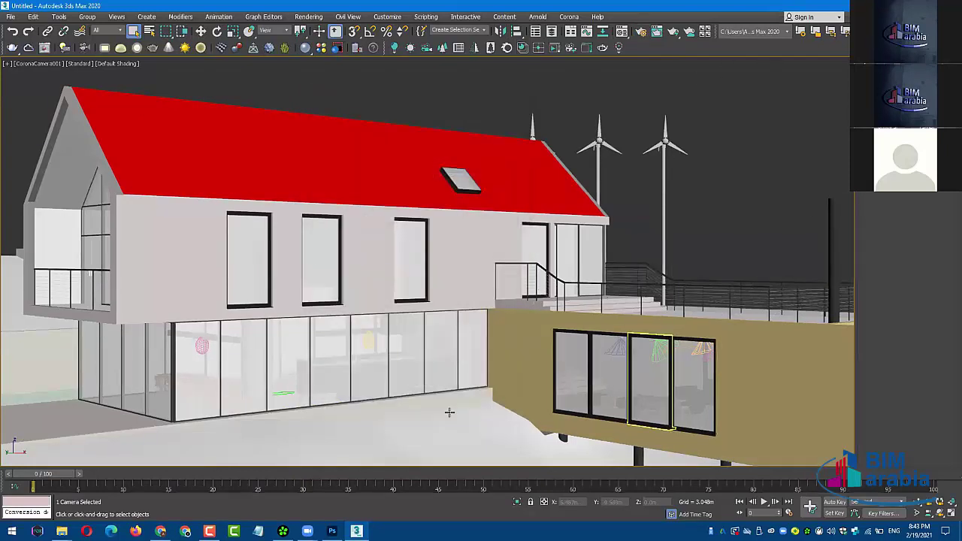
# - Turn on Safe Frames in the camera view and dolly back to fit the whole house
pyautogui.click(52, 63)
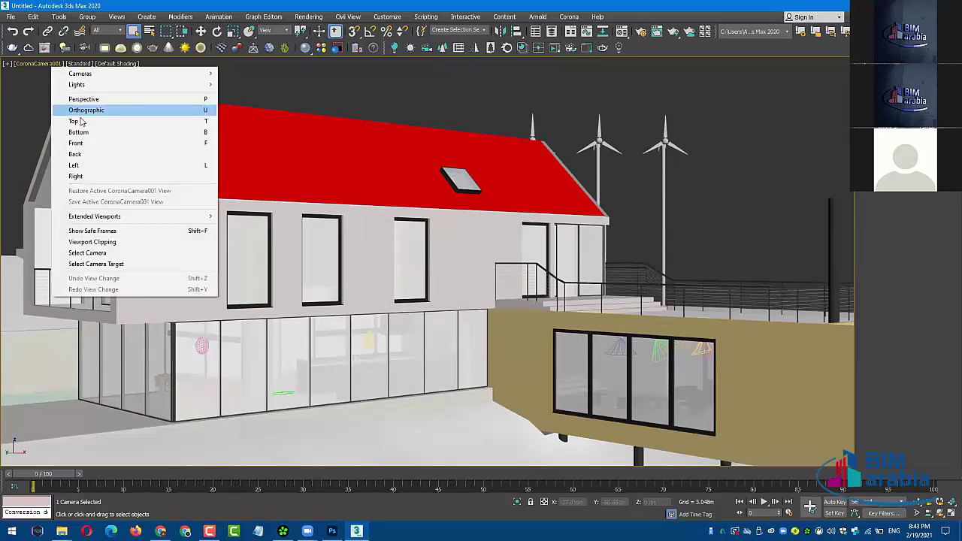
pyautogui.click(92, 230)
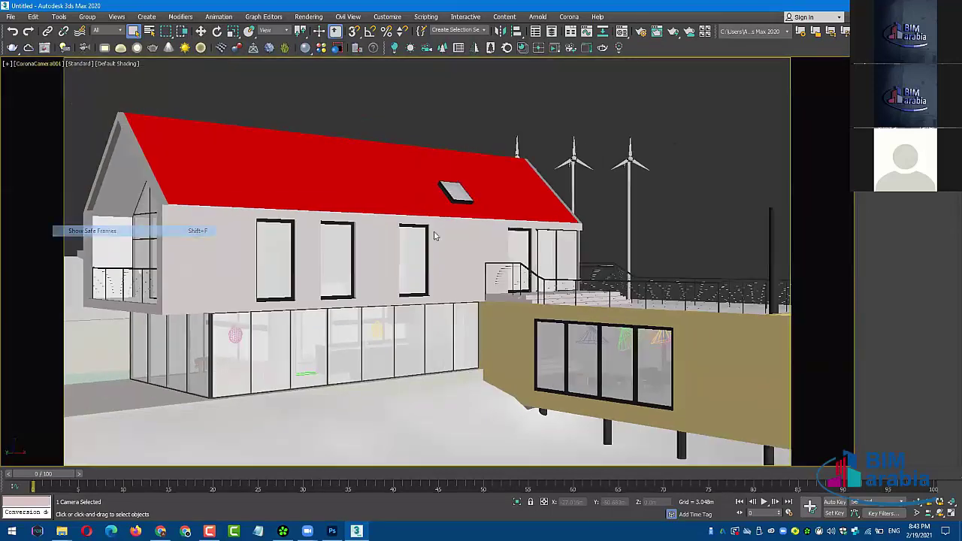
pyautogui.moveTo(716, 190); pyautogui.dragTo(714, 213, button='middle')
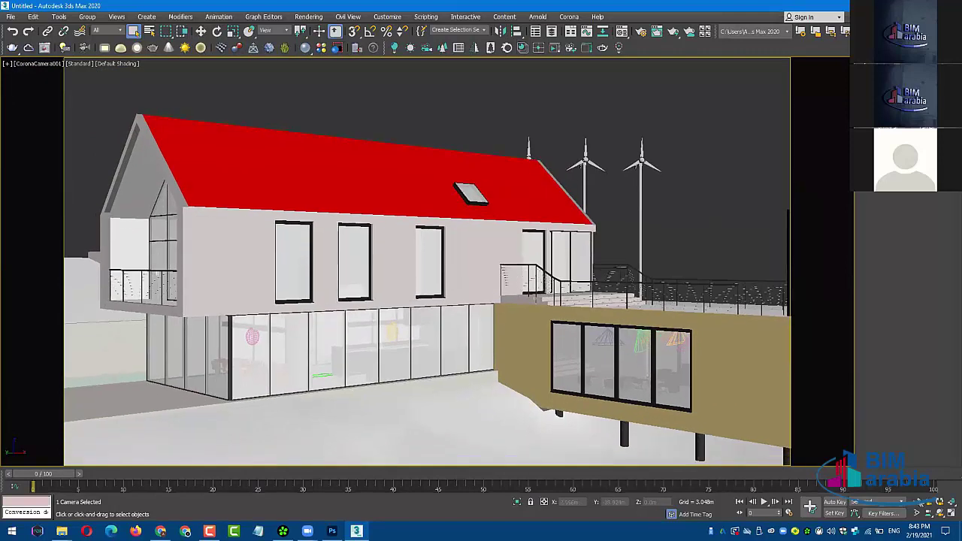
pyautogui.click(917, 502)
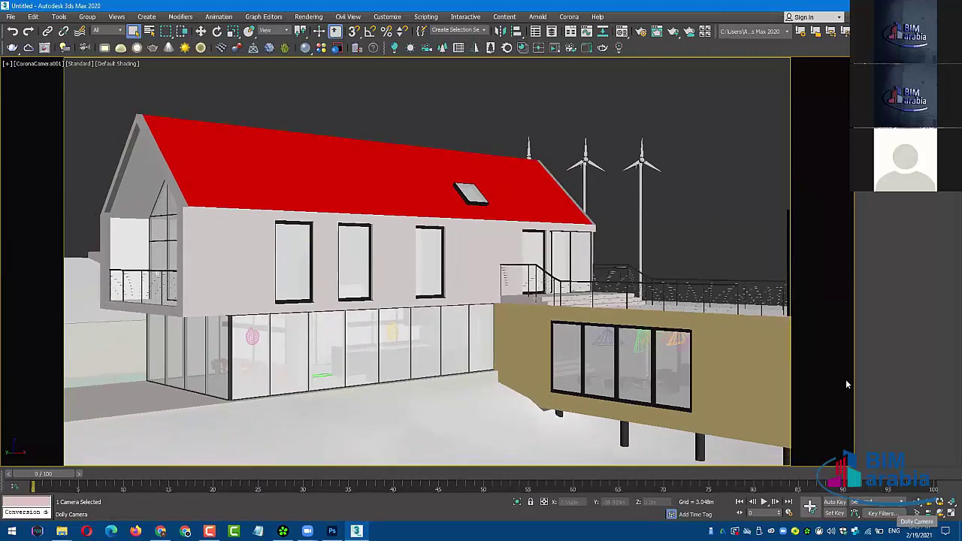
pyautogui.moveTo(673, 208)
pyautogui.mouseDown()
pyautogui.moveTo(677, 229)
pyautogui.moveTo(623, 218)
pyautogui.moveTo(481, 248)
pyautogui.moveTo(478, 260)
pyautogui.moveTo(454, 227)
pyautogui.mouseUp()
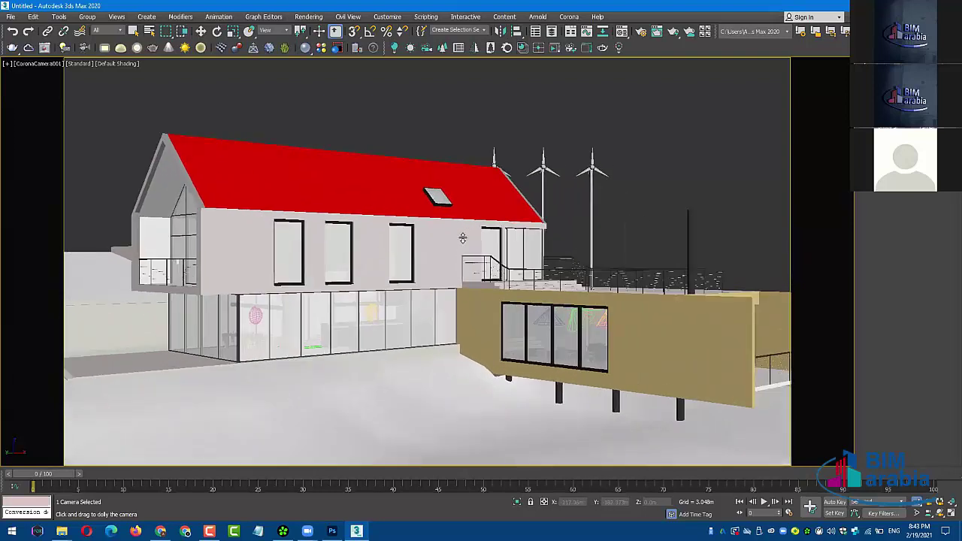
pyautogui.moveTo(454, 227); pyautogui.dragTo(449, 244, button='middle')
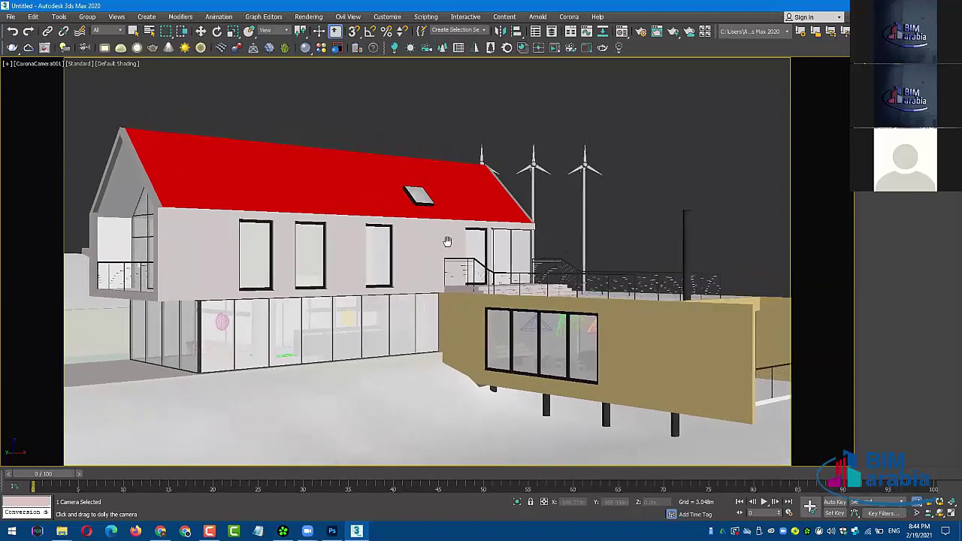
# - Select the Corona camera and turn on its horizon line
pyautogui.click(62, 64)
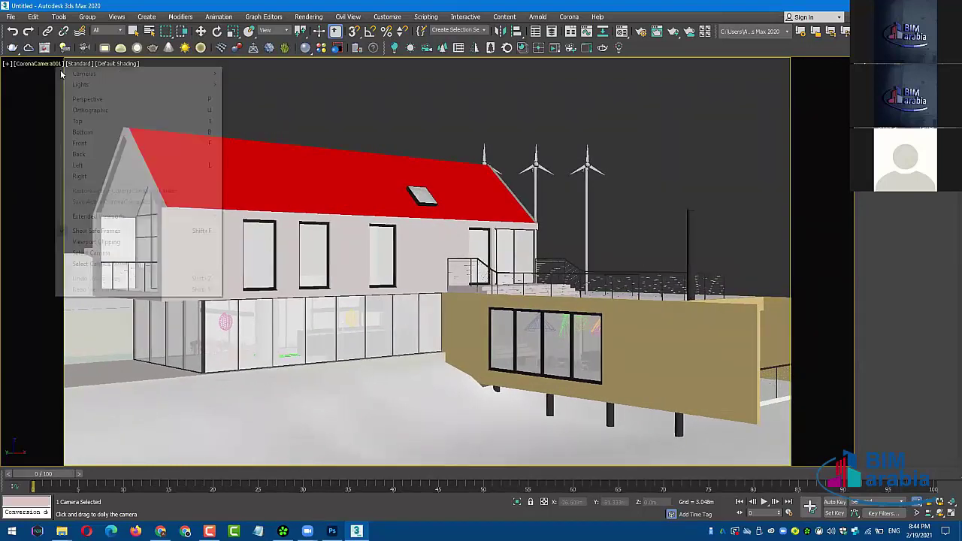
pyautogui.click(111, 253)
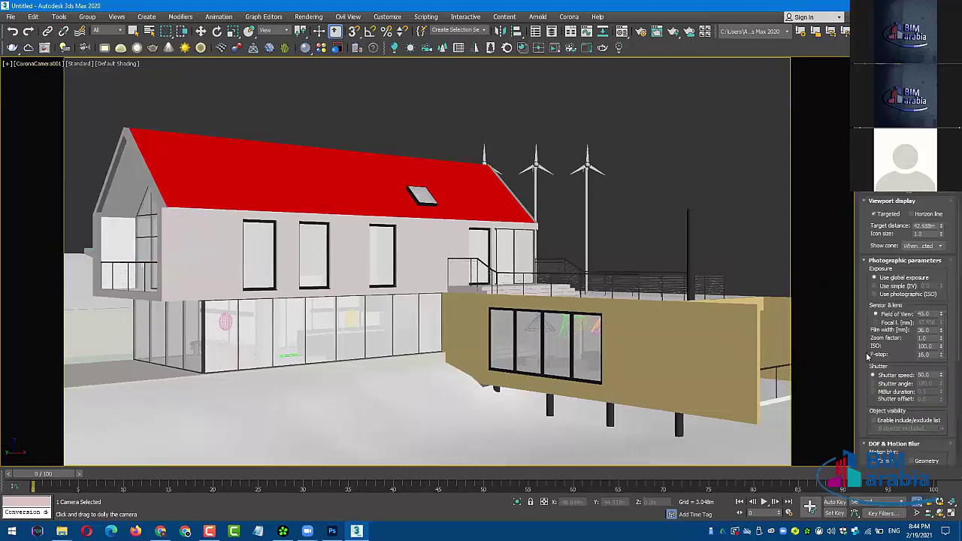
pyautogui.scroll(-1, 862, 346)
pyautogui.scroll(-1, 862, 368)
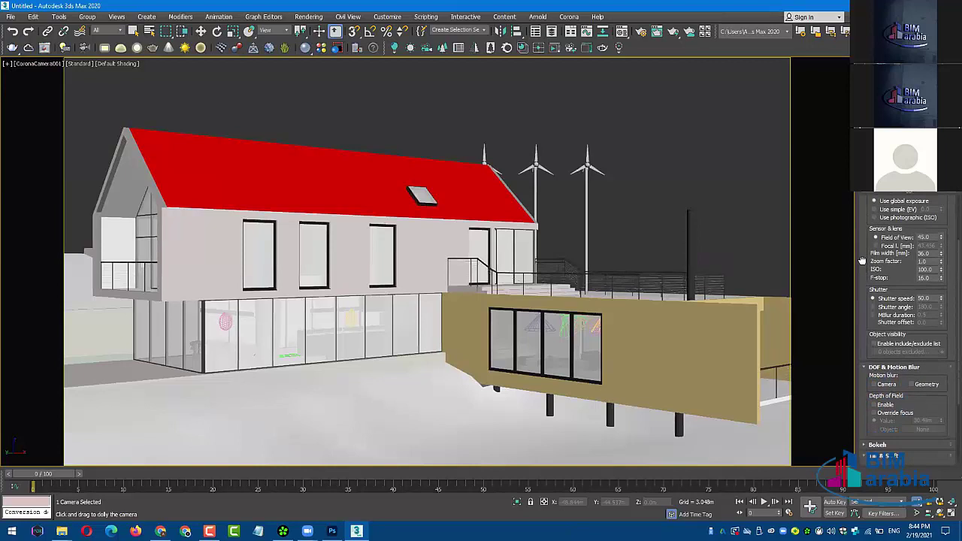
pyautogui.scroll(-1, 862, 390)
pyautogui.scroll(1, 864, 391)
pyautogui.scroll(1, 864, 346)
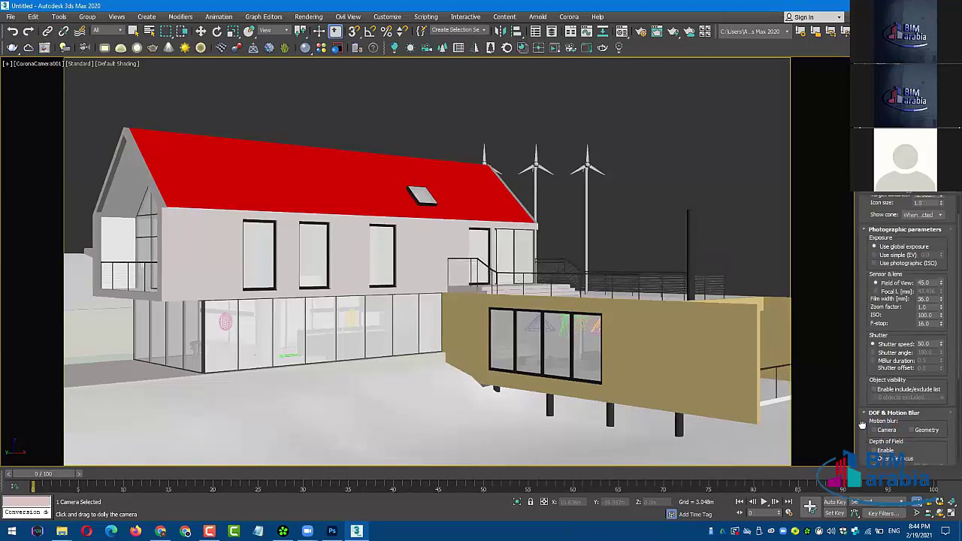
pyautogui.scroll(1, 864, 307)
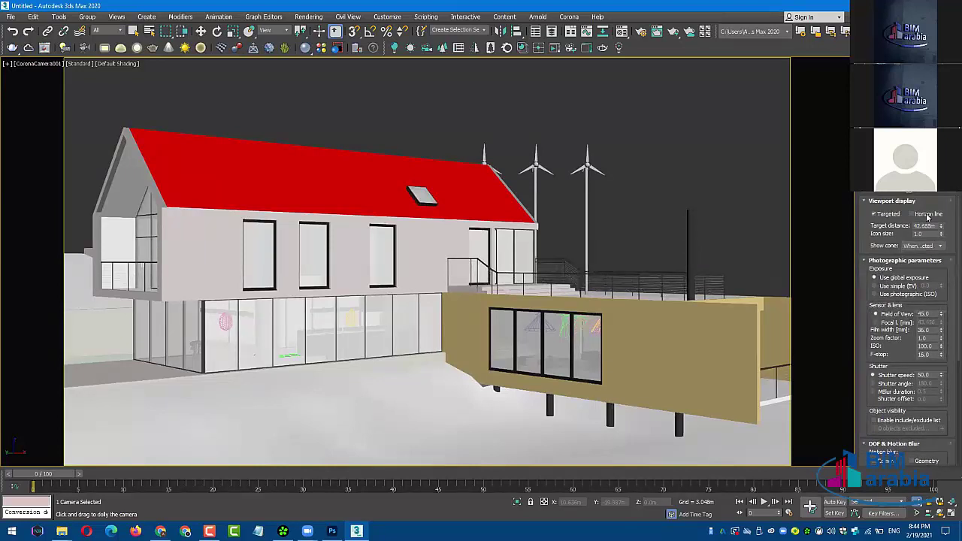
pyautogui.click(926, 216)
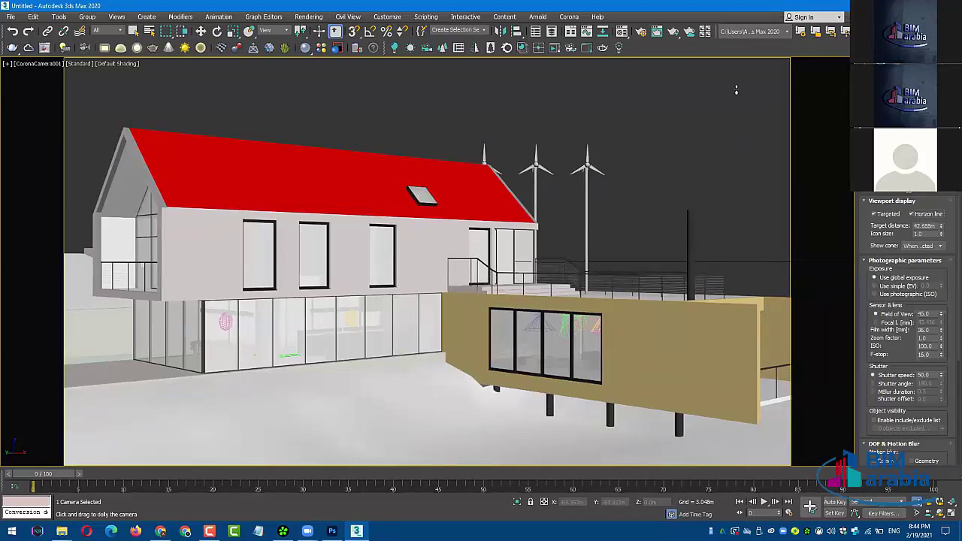
pyautogui.rightClick(743, 128)
pyautogui.click(743, 198)
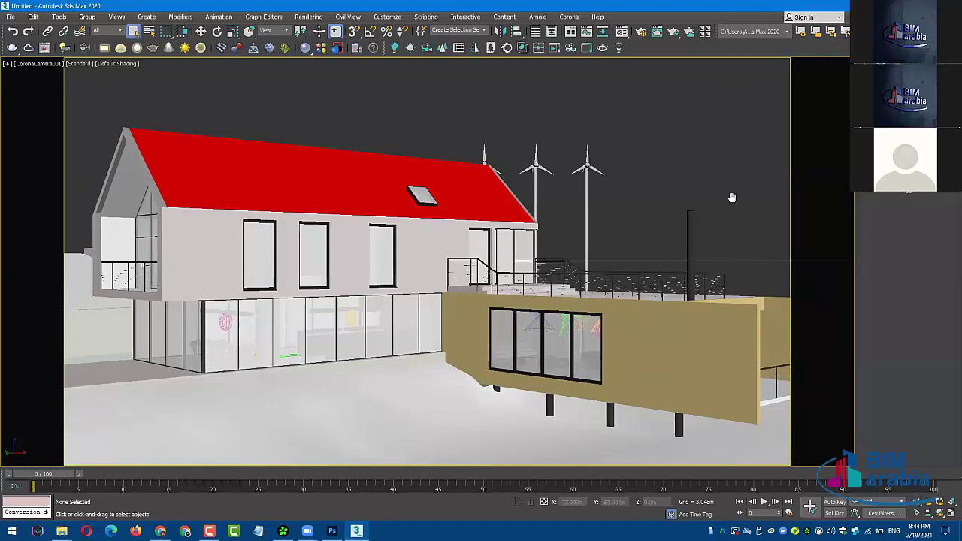
pyautogui.moveTo(743, 197); pyautogui.dragTo(724, 197, button='middle')
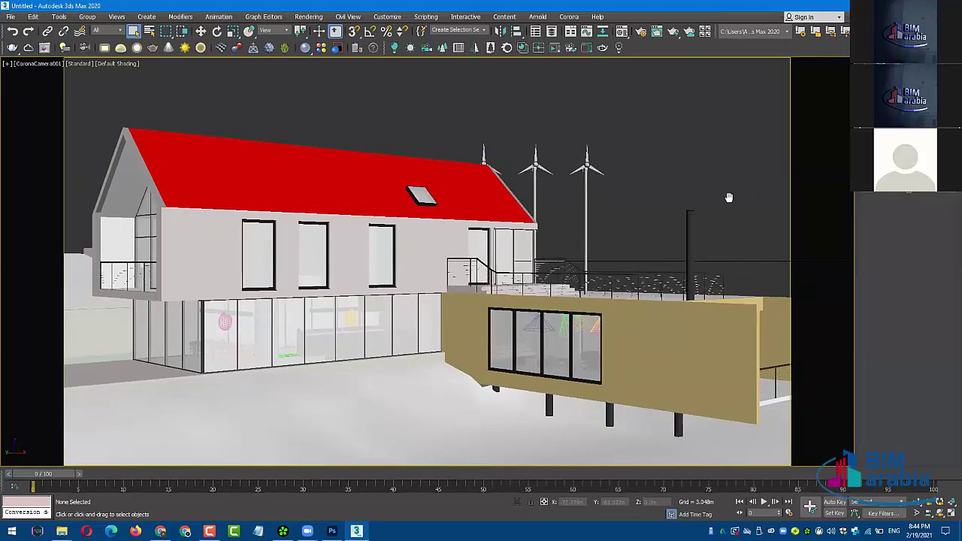
# - Pan the camera to centre the red-roofed house, timber wing and turbines in frame
pyautogui.click(50, 64)
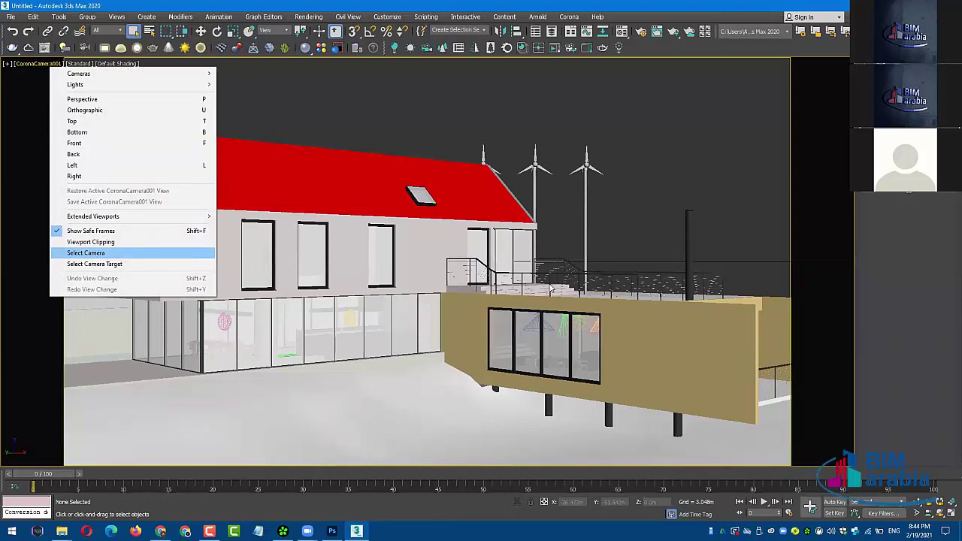
pyautogui.click(85, 253)
pyautogui.scroll(-3, 867, 373)
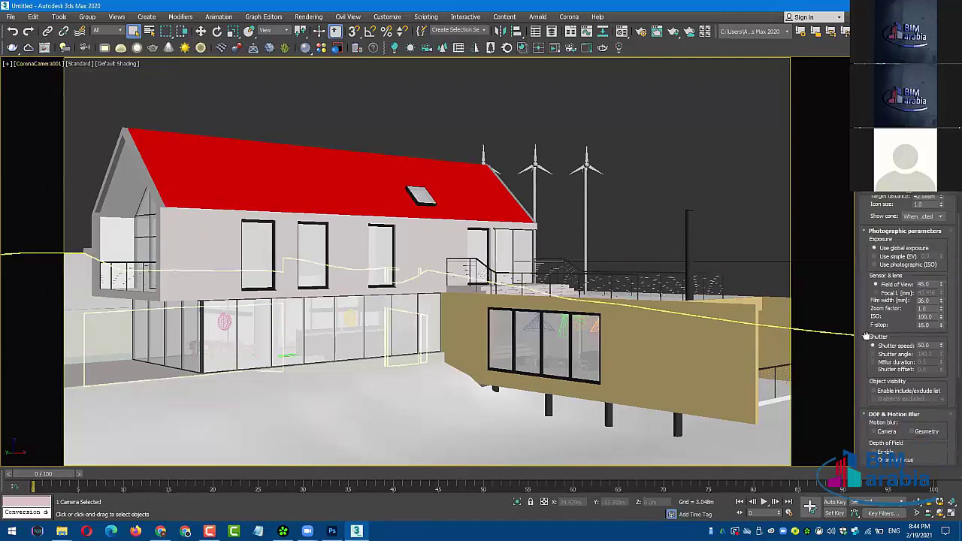
pyautogui.scroll(-3, 867, 373)
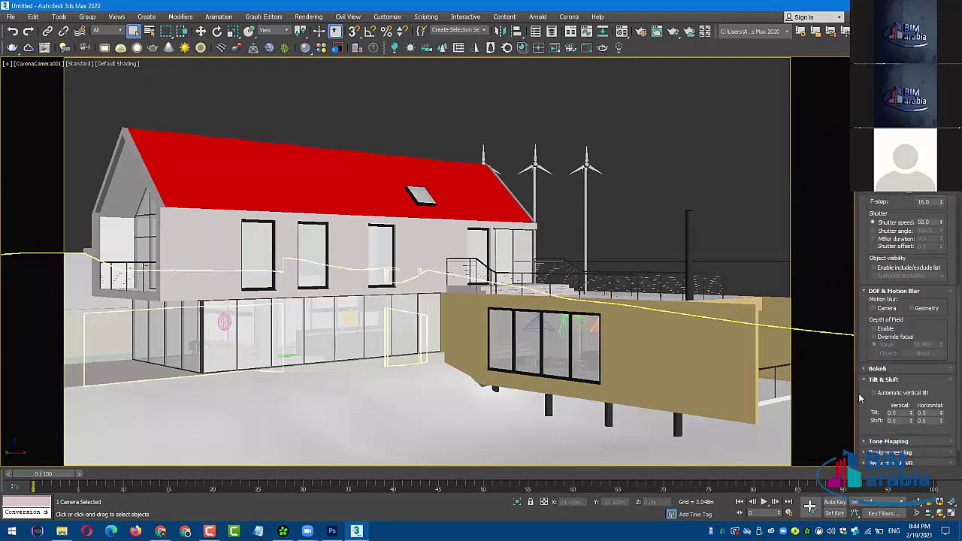
pyautogui.scroll(-2, 865, 383)
pyautogui.scroll(-1, 868, 366)
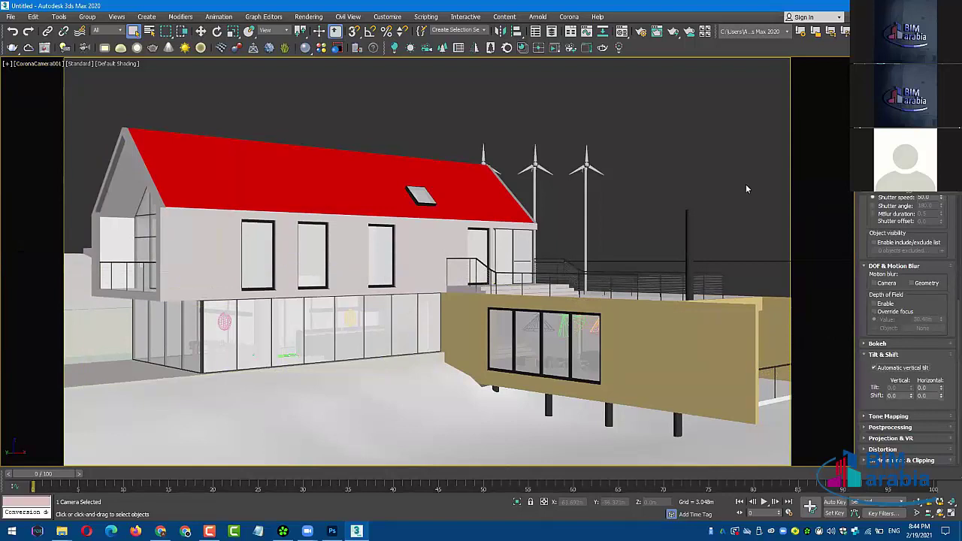
pyautogui.moveTo(746, 188); pyautogui.dragTo(745, 171, button='middle')
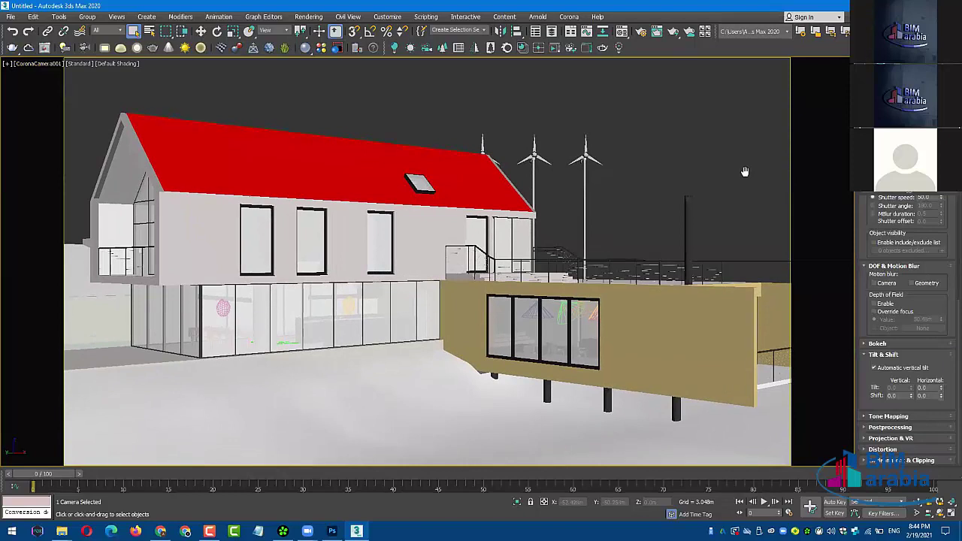
pyautogui.moveTo(744, 171); pyautogui.dragTo(738, 195, button='middle')
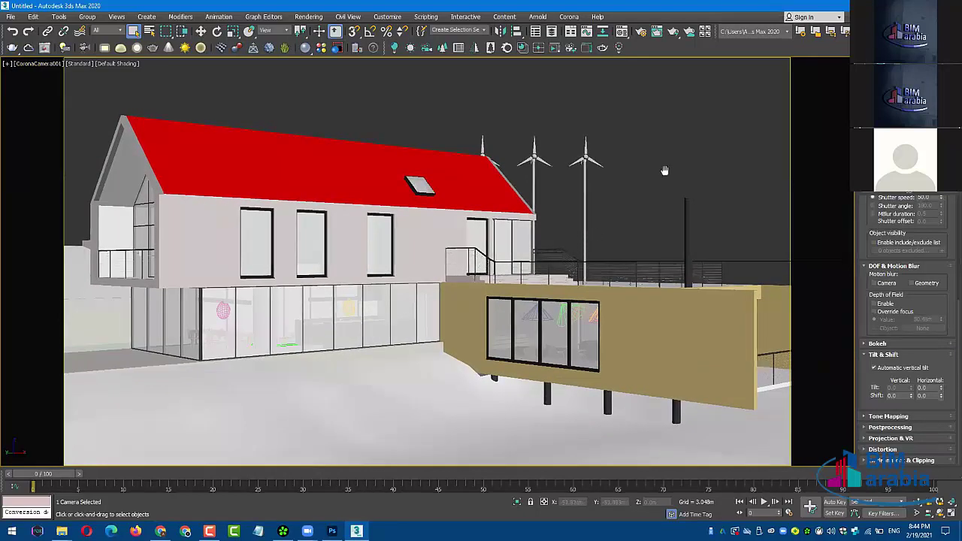
pyautogui.moveTo(666, 167); pyautogui.dragTo(674, 159, button='middle')
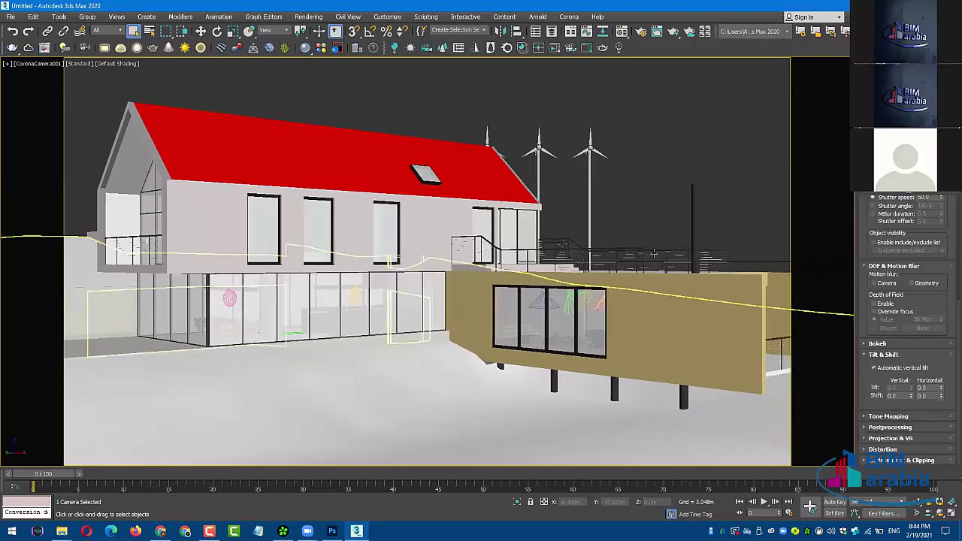
pyautogui.moveTo(655, 254); pyautogui.dragTo(710, 202, button='middle')
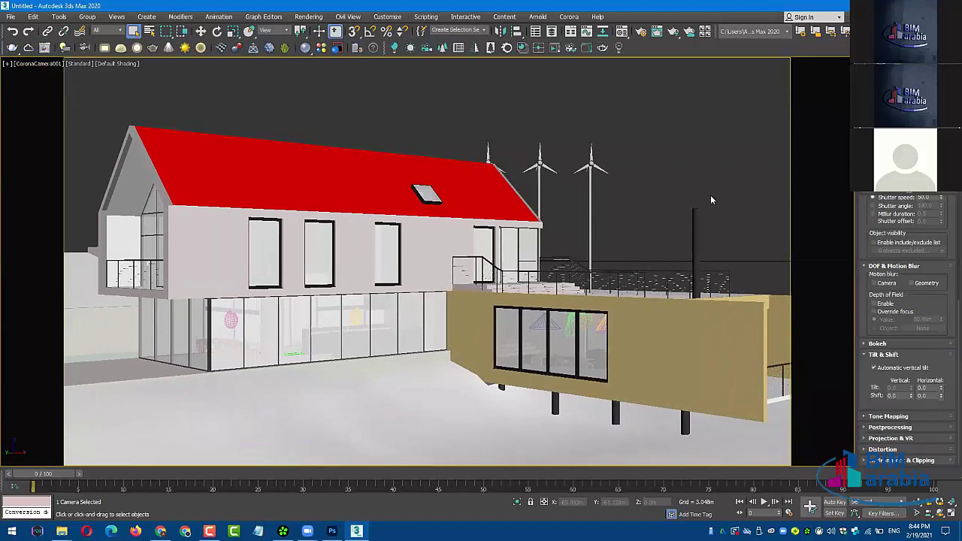
pyautogui.moveTo(711, 195); pyautogui.dragTo(715, 197, button='middle')
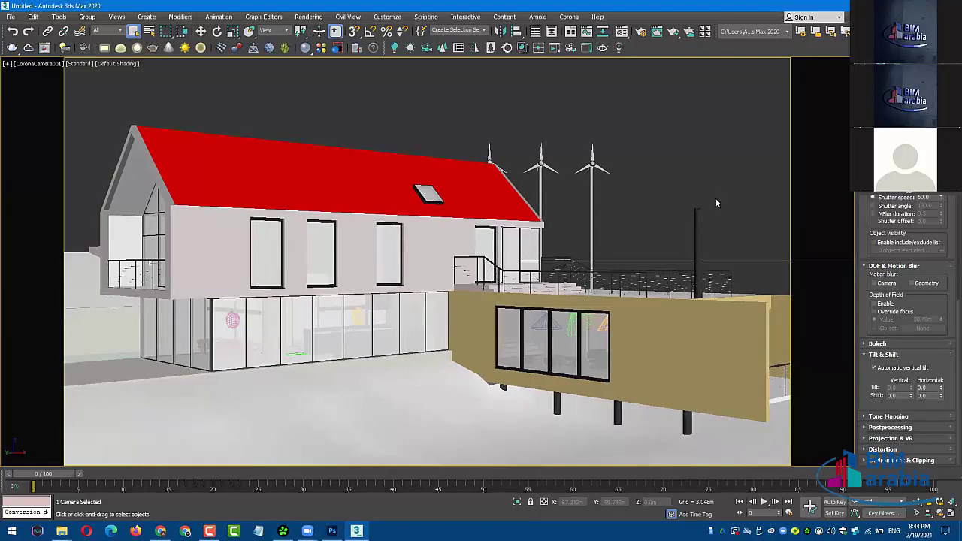
# - Give CoronaCamera001 photographic exposure at ISO 100, F-stop 16 and shutter speed 50
pyautogui.scroll(3, 855, 291)
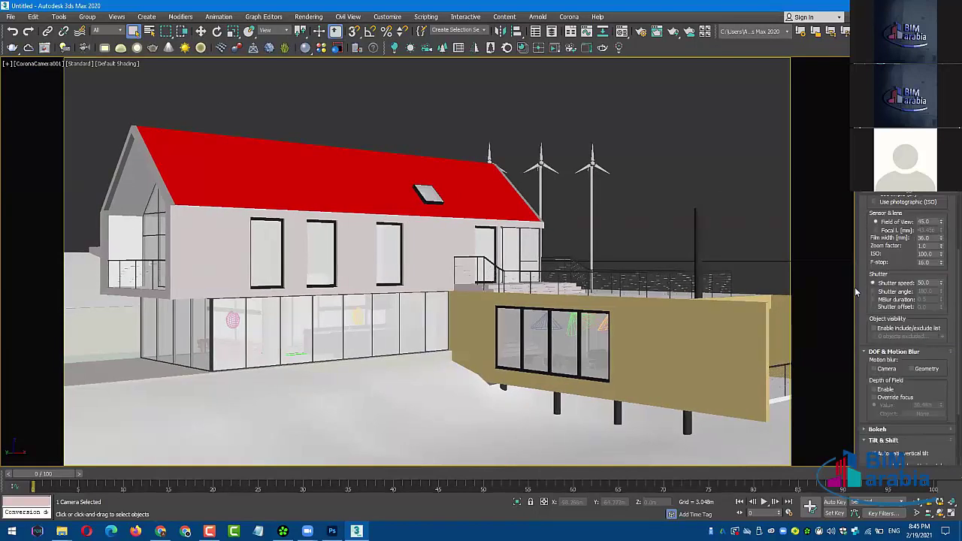
pyautogui.scroll(1, 860, 301)
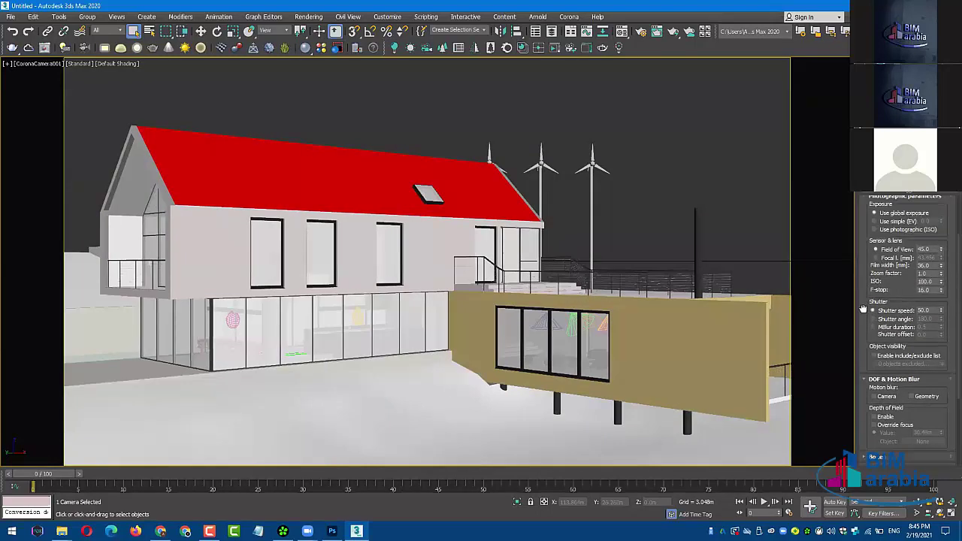
pyautogui.scroll(1, 860, 319)
pyautogui.scroll(1, 864, 342)
pyautogui.scroll(1, 865, 349)
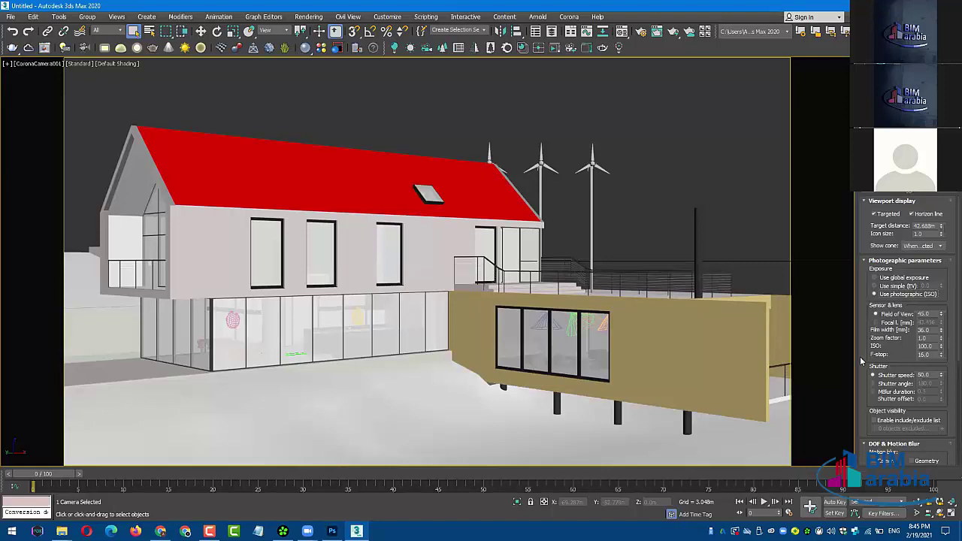
pyautogui.doubleClick(930, 346)
pyautogui.doubleClick(932, 355)
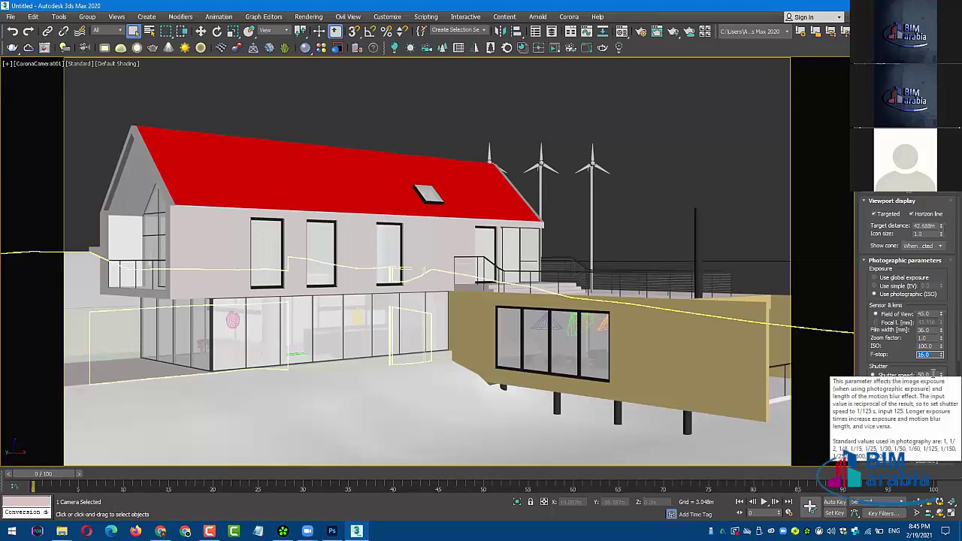
pyautogui.doubleClick(923, 375)
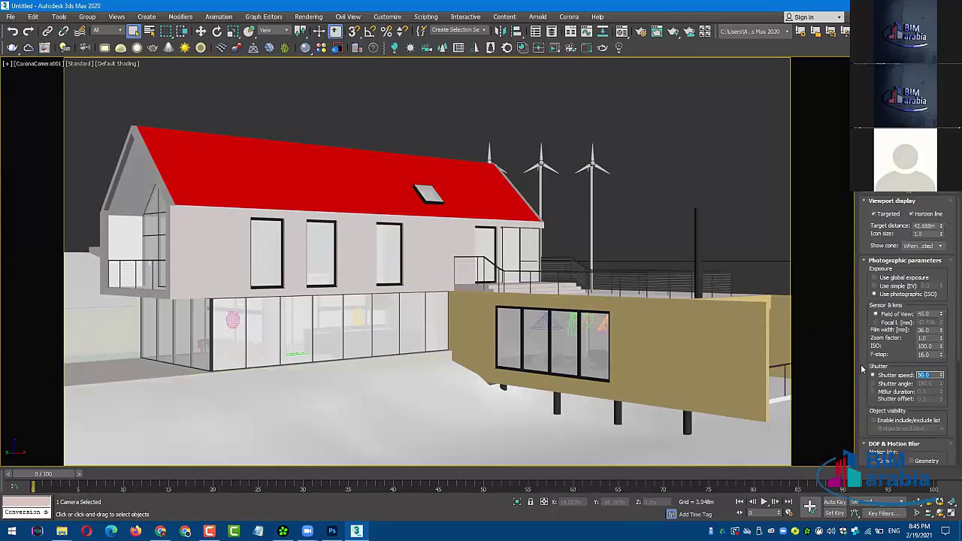
pyautogui.click(746, 224)
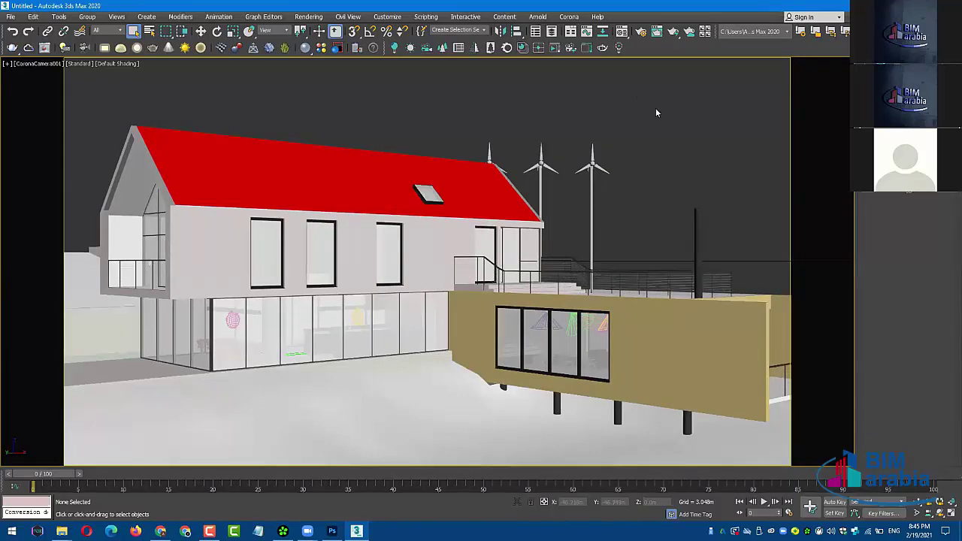
pyautogui.press('t')
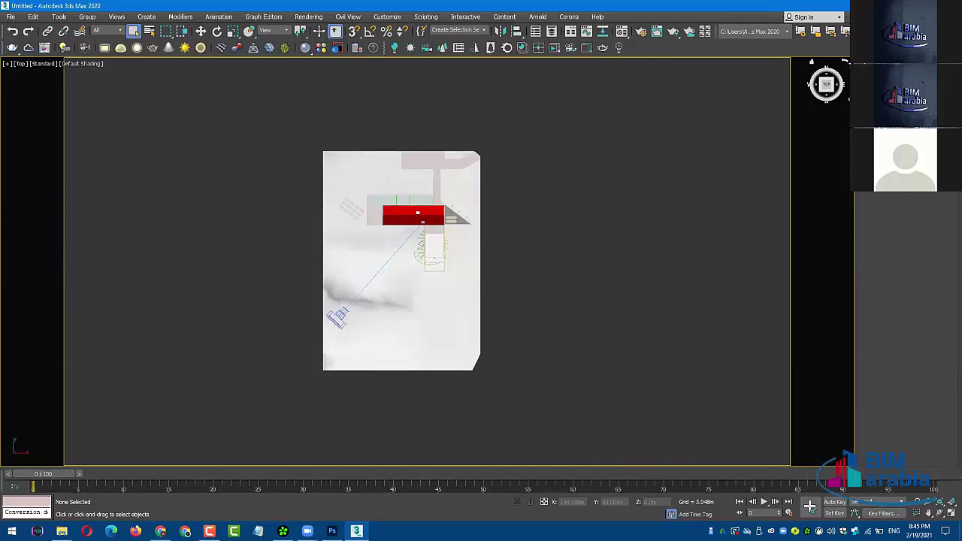
pyautogui.moveTo(679, 187); pyautogui.dragTo(692, 193, button='middle')
pyautogui.press('c')
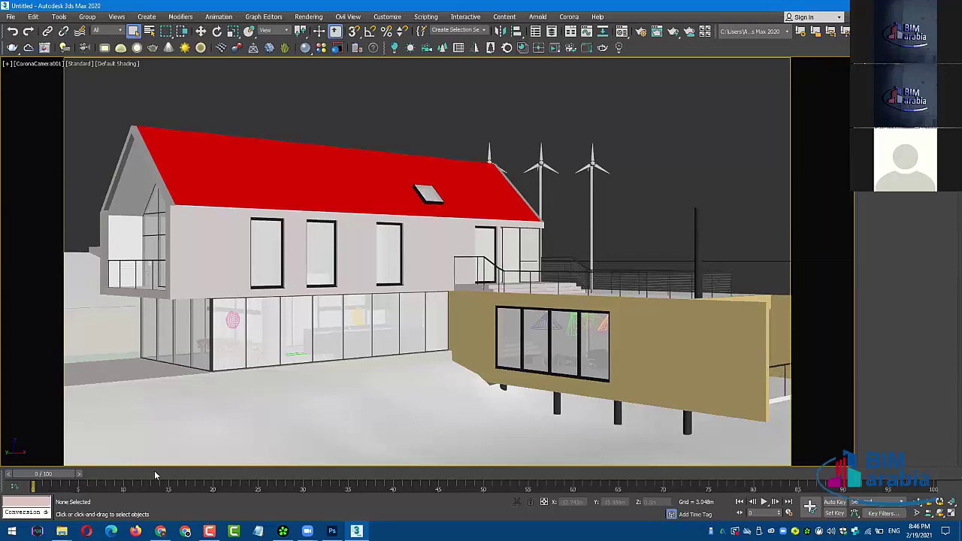
# - Extract section 02 exterior lighting practice.zip into Downloads using 7-Zip
pyautogui.click(62, 531)
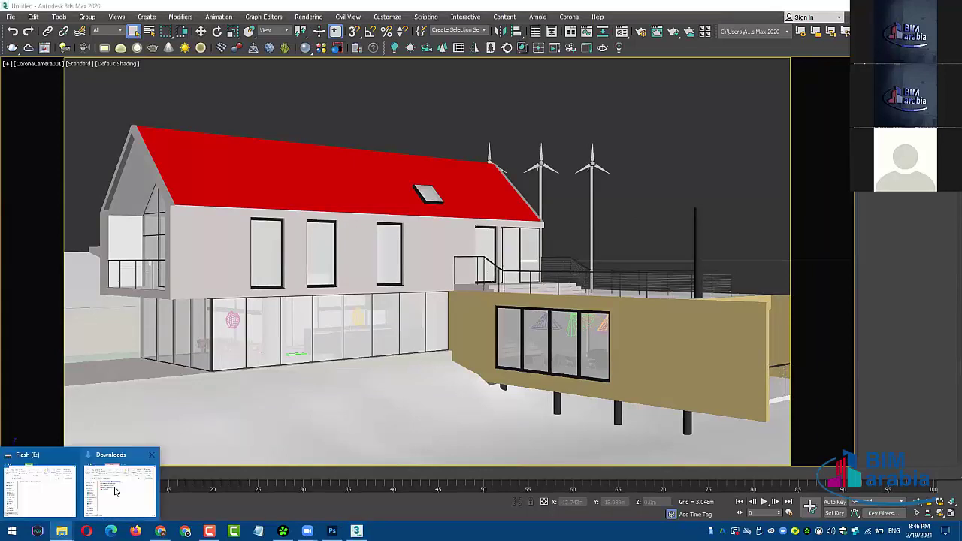
pyautogui.click(117, 490)
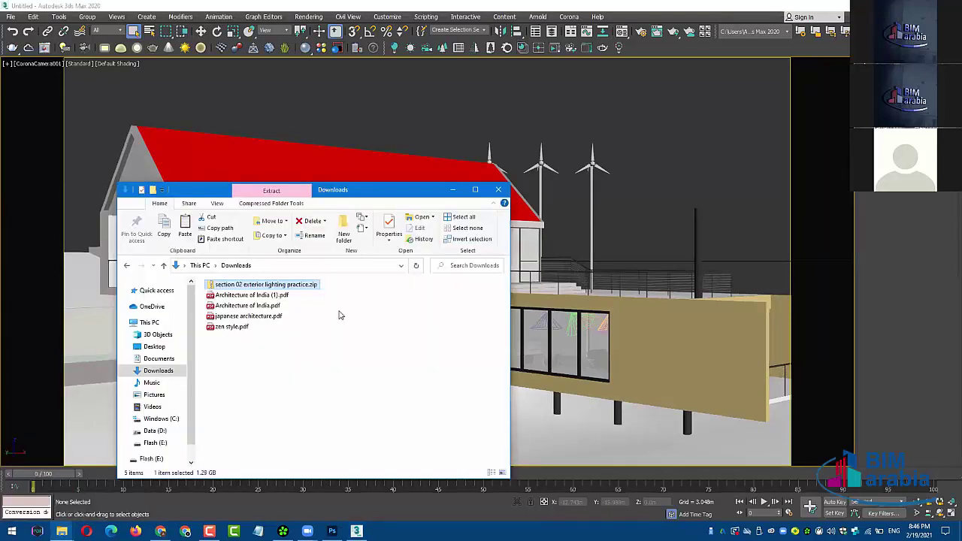
pyautogui.rightClick(313, 287)
pyautogui.click(458, 83)
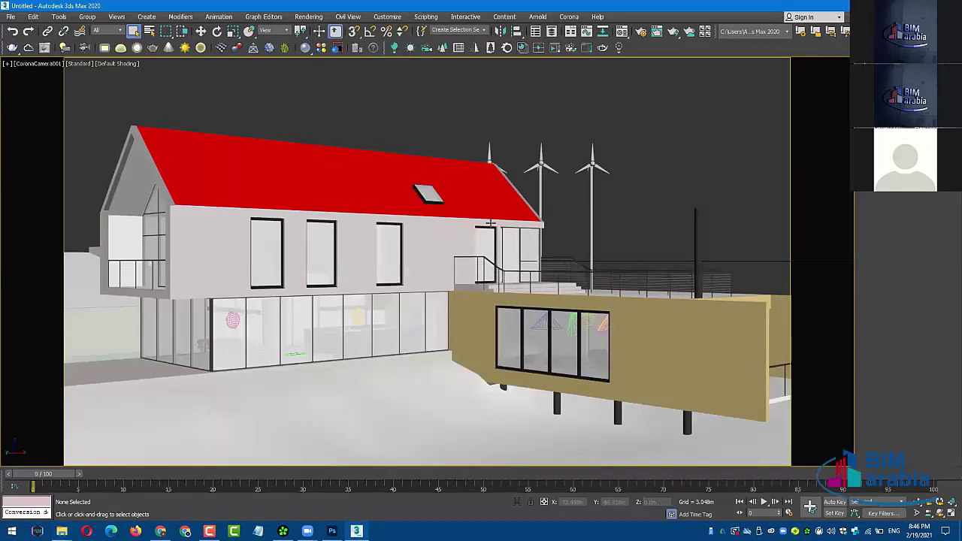
pyautogui.moveTo(62, 531)
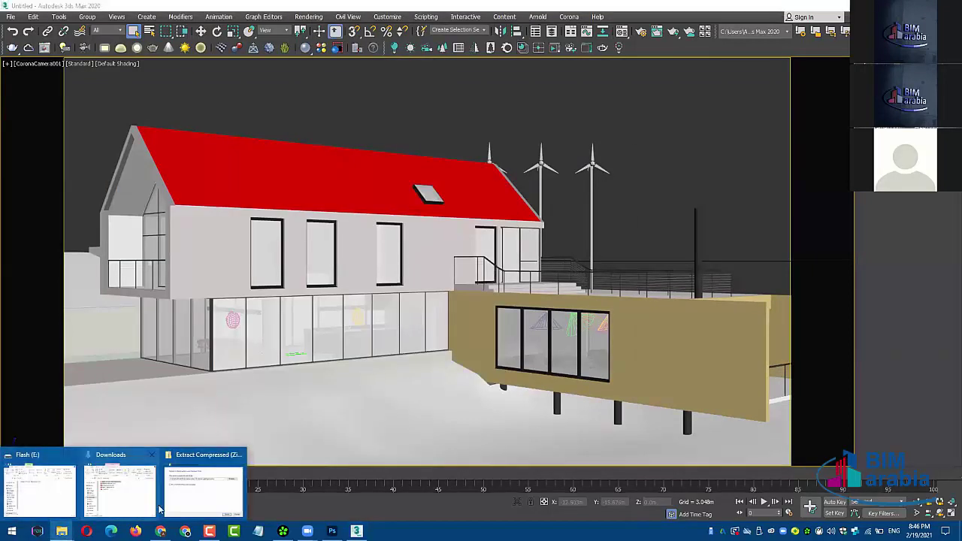
pyautogui.click(189, 500)
pyautogui.click(337, 413)
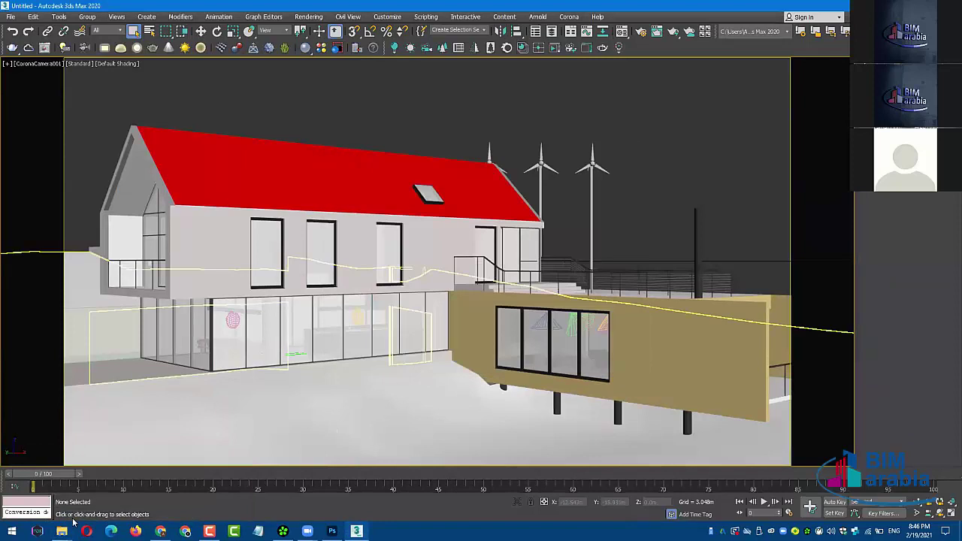
pyautogui.click(71, 454)
pyautogui.click(83, 480)
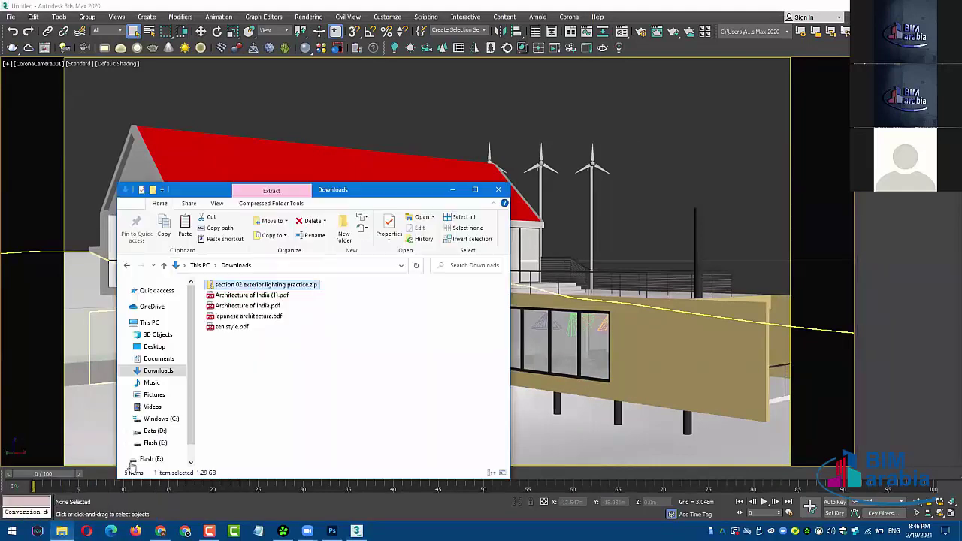
pyautogui.rightClick(313, 288)
pyautogui.moveTo(361, 72)
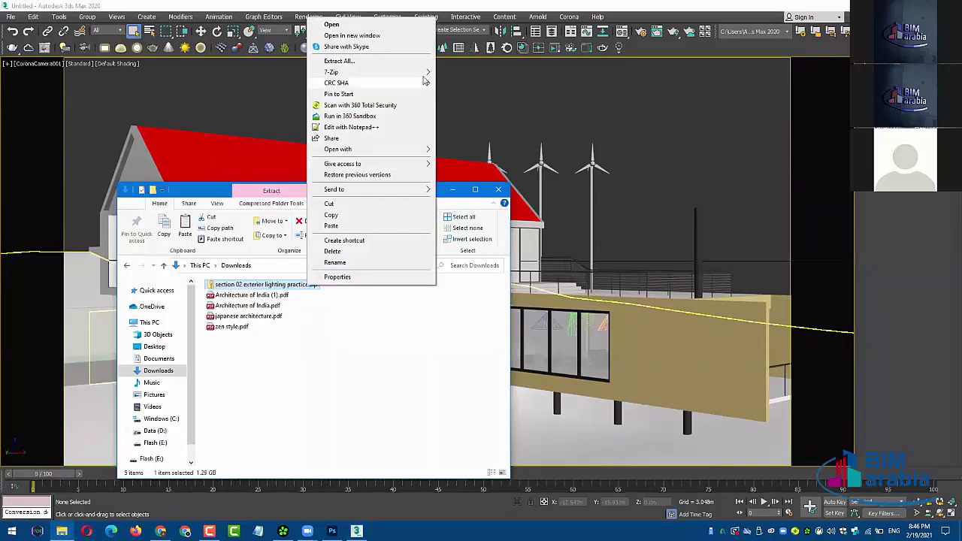
pyautogui.click(469, 106)
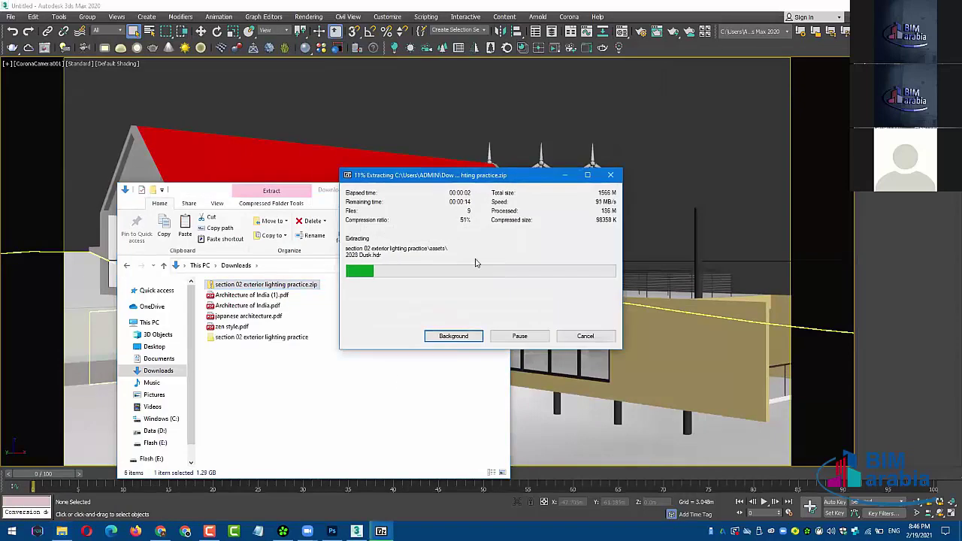
pyautogui.moveTo(549, 178); pyautogui.dragTo(724, 121)
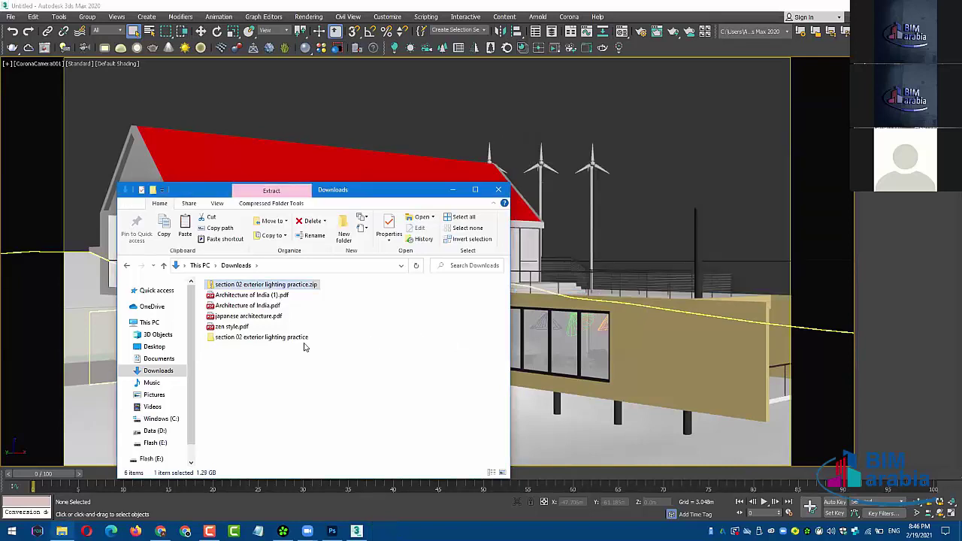
# - Open 1739 Sun Clouds.hdr from the assets folder in Photoshop
pyautogui.doubleClick(301, 337)
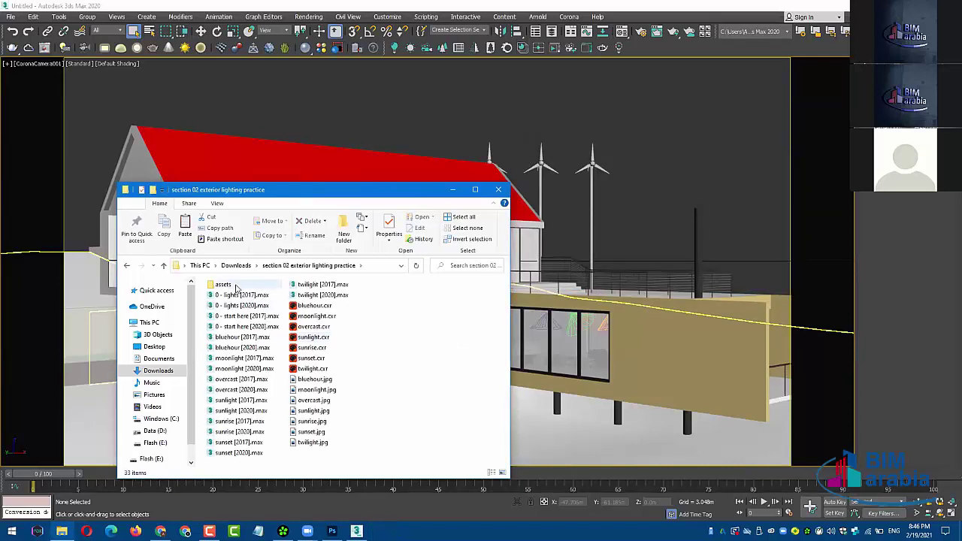
pyautogui.doubleClick(224, 285)
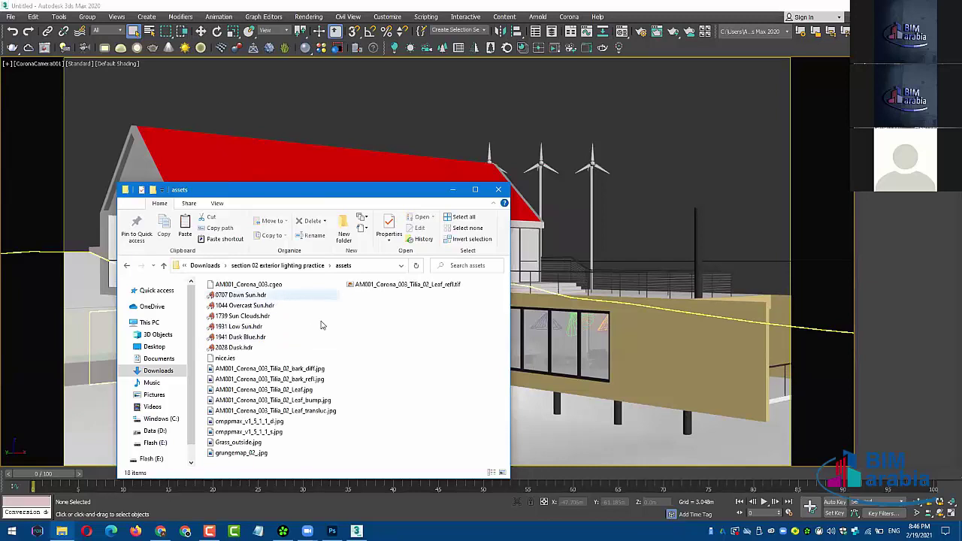
pyautogui.click(260, 316)
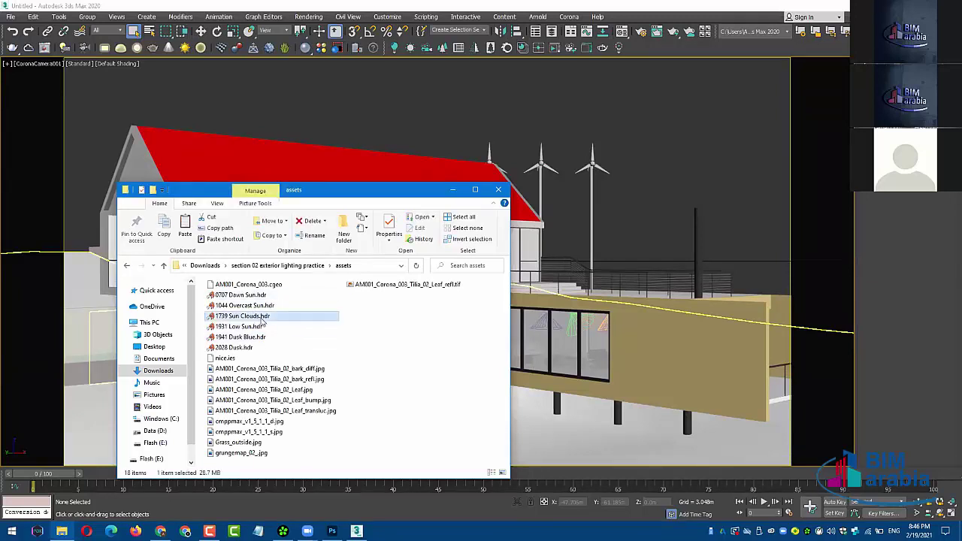
pyautogui.moveTo(262, 321)
pyautogui.mouseDown()
pyautogui.moveTo(340, 519)
pyautogui.moveTo(403, 387)
pyautogui.mouseUp()
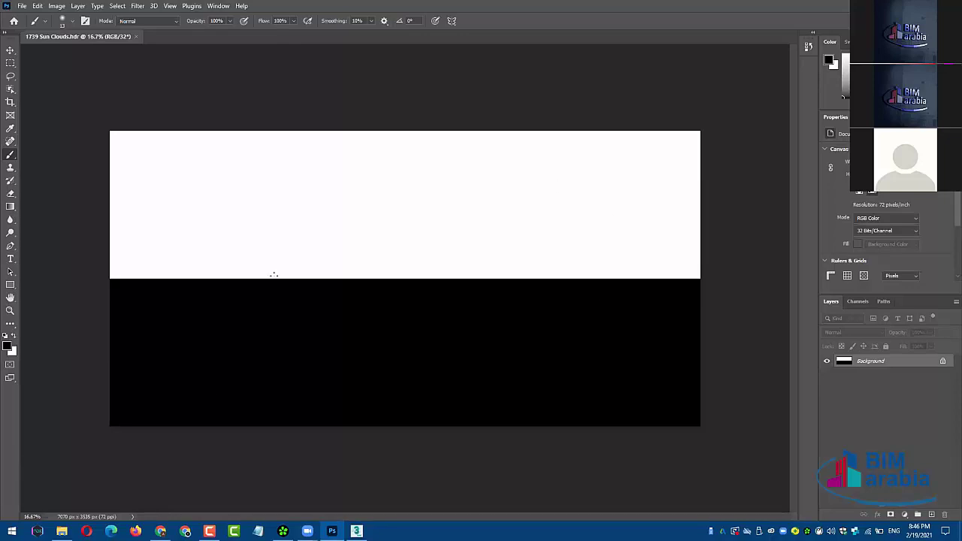
# - Show the 32-bit Exposure slider and lower it to reveal the cloudy sky
pyautogui.click(133, 517)
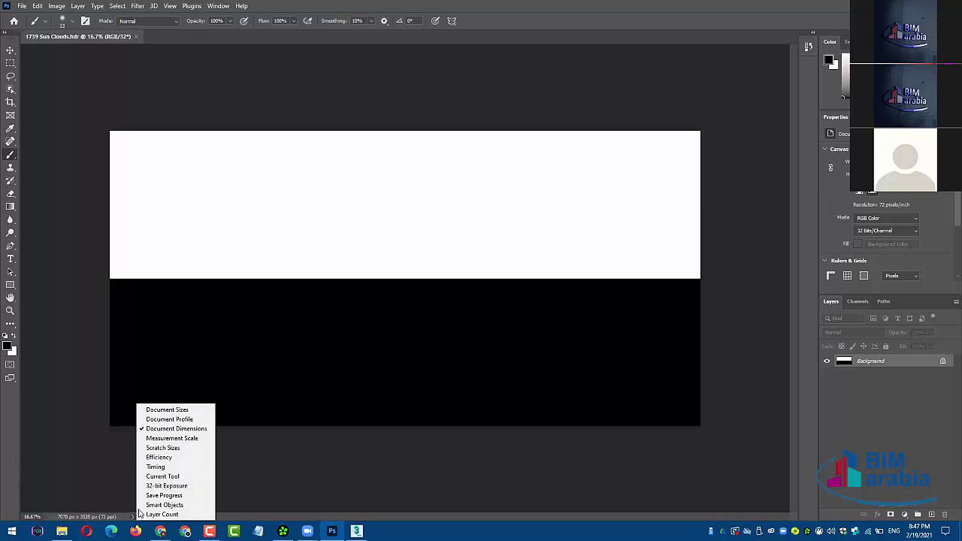
pyautogui.click(161, 489)
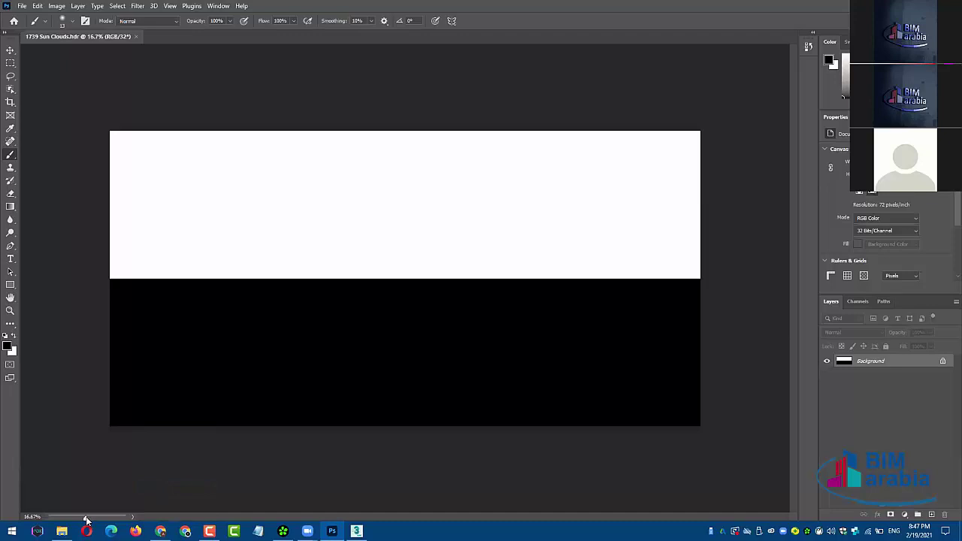
pyautogui.moveTo(86, 518); pyautogui.dragTo(75, 518)
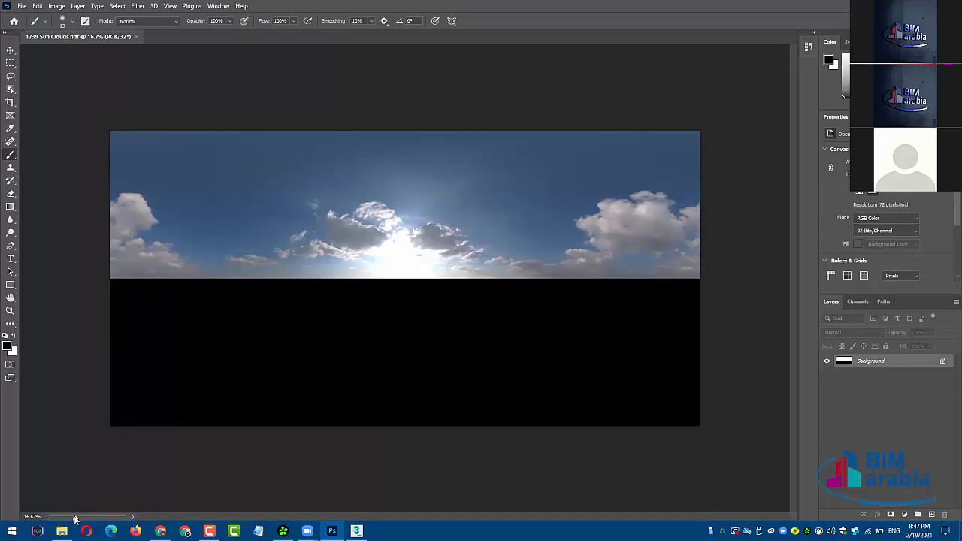
pyautogui.moveTo(75, 517); pyautogui.dragTo(73, 518)
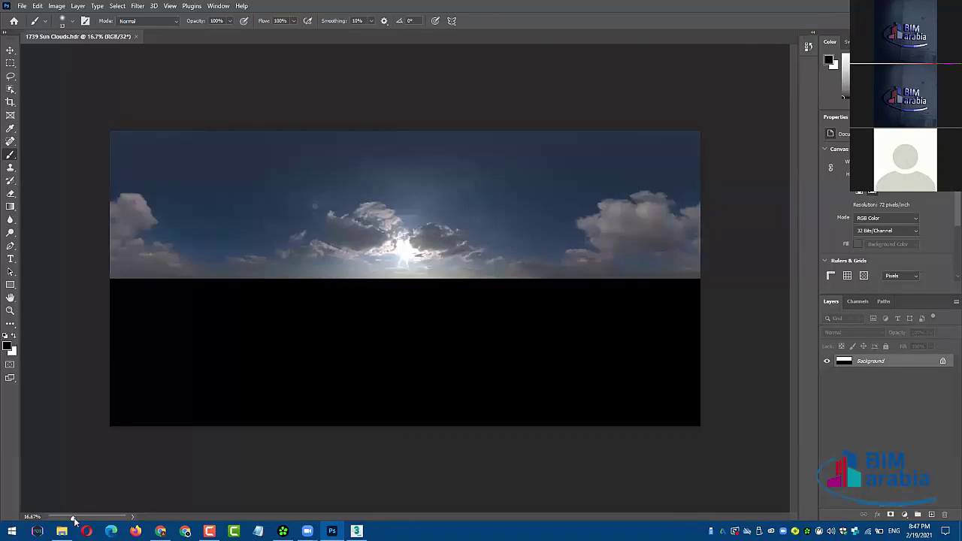
pyautogui.moveTo(73, 517); pyautogui.dragTo(75, 518)
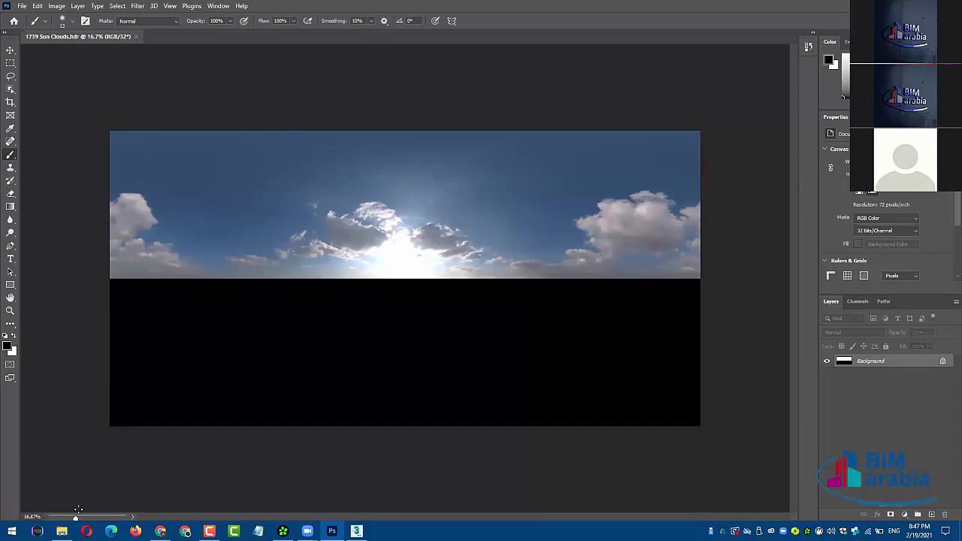
pyautogui.moveTo(75, 519); pyautogui.dragTo(76, 520)
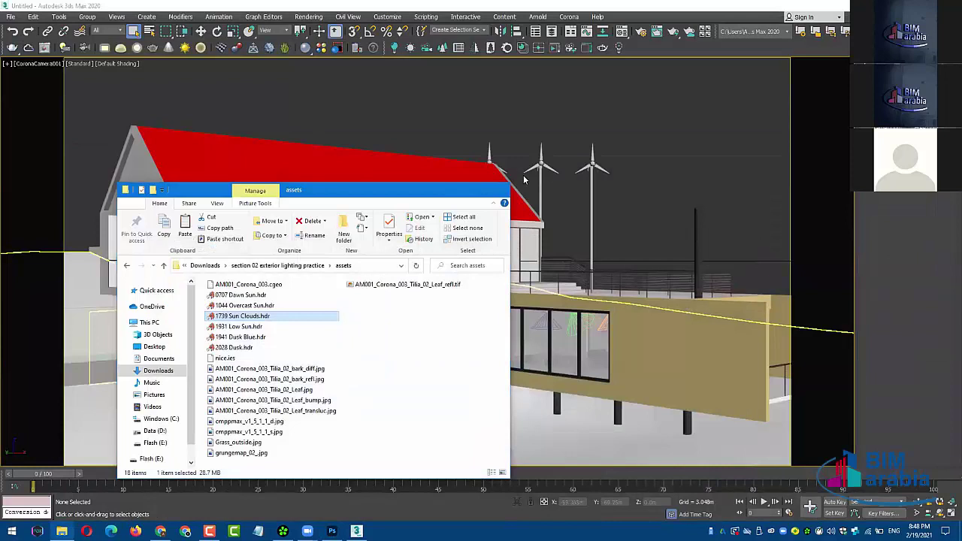
# - Change the Corona light type to Dome and exit light creation
pyautogui.click(523, 180)
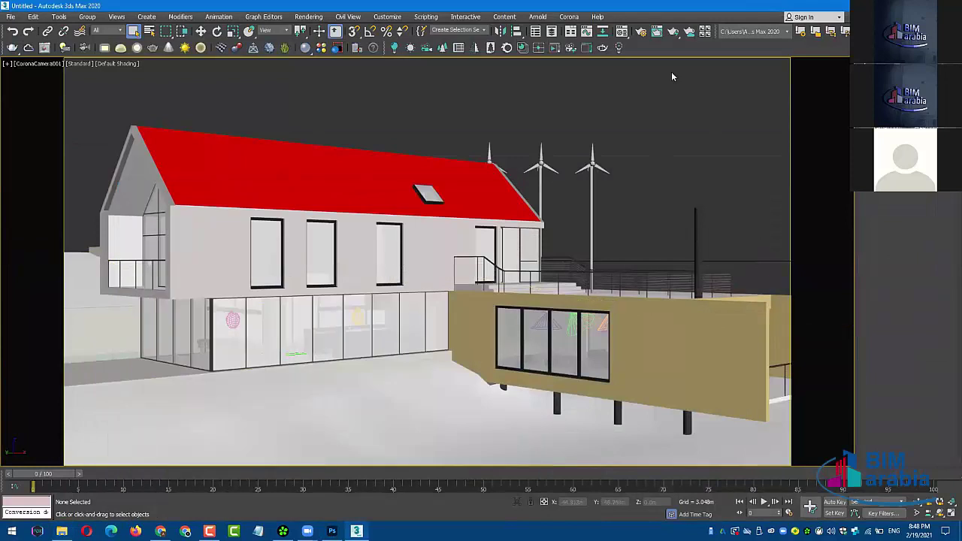
pyautogui.click(640, 32)
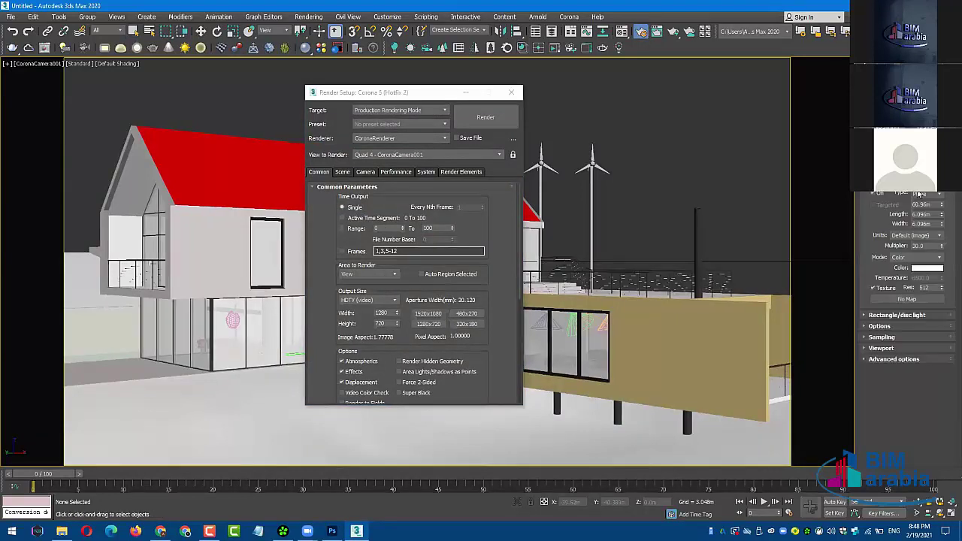
pyautogui.click(918, 194)
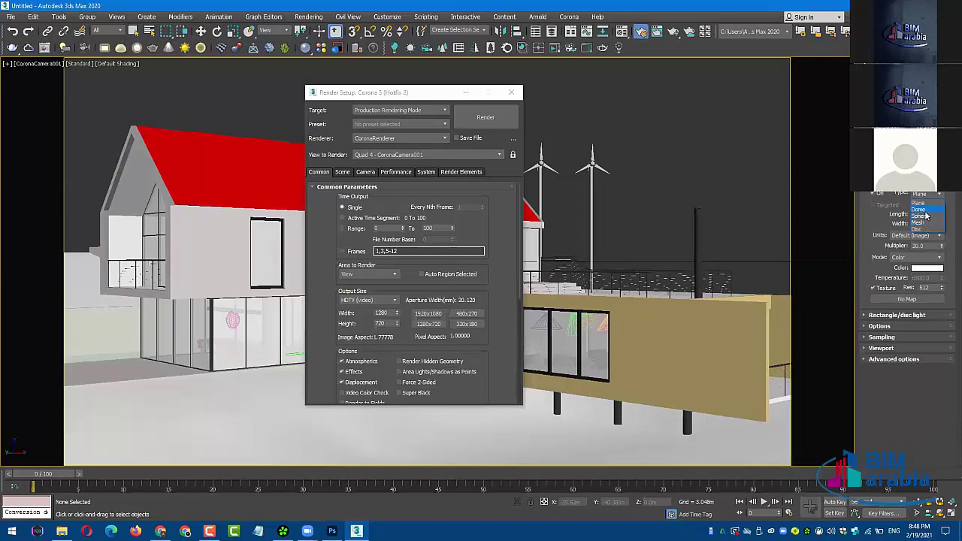
pyautogui.click(924, 210)
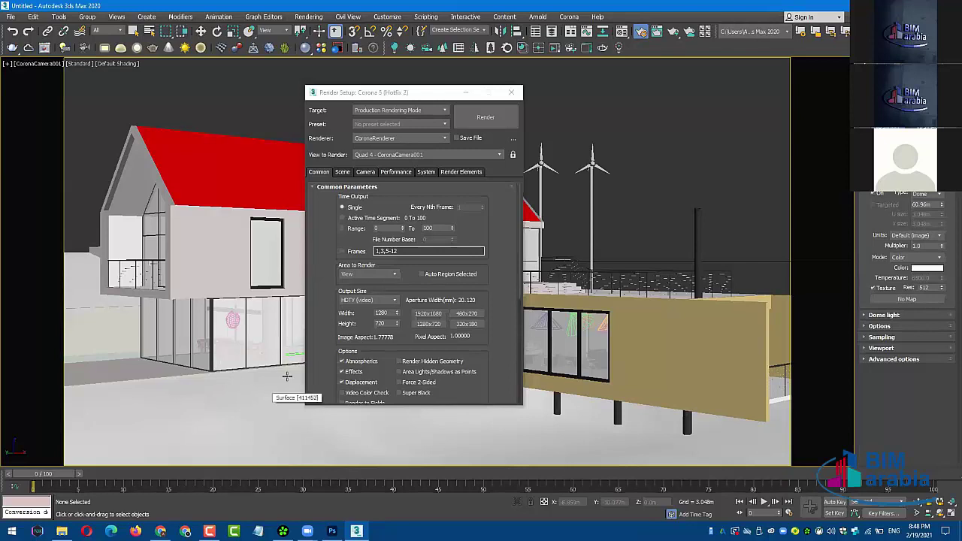
pyautogui.rightClick(665, 131)
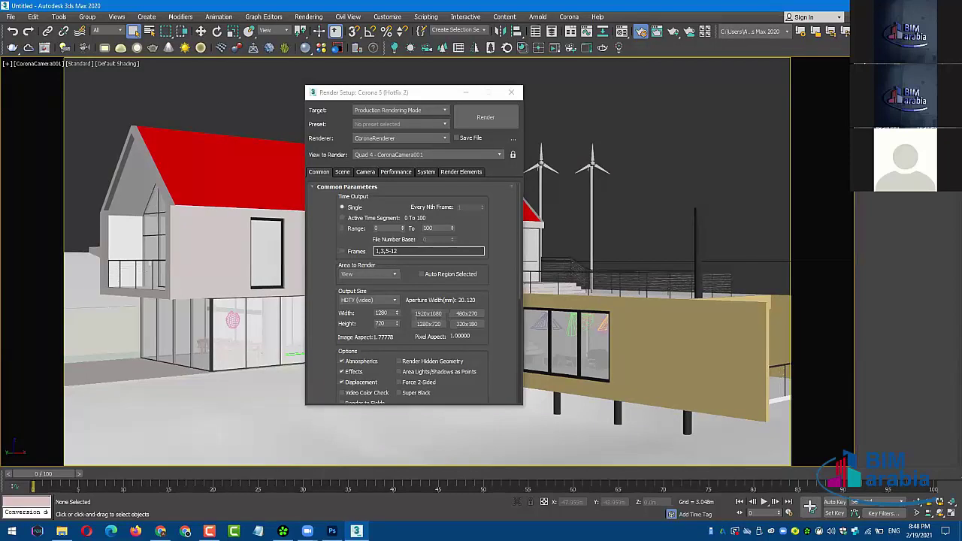
# - Show Render Setup's Corona Scene tab and enlarge the dialog
pyautogui.click(340, 172)
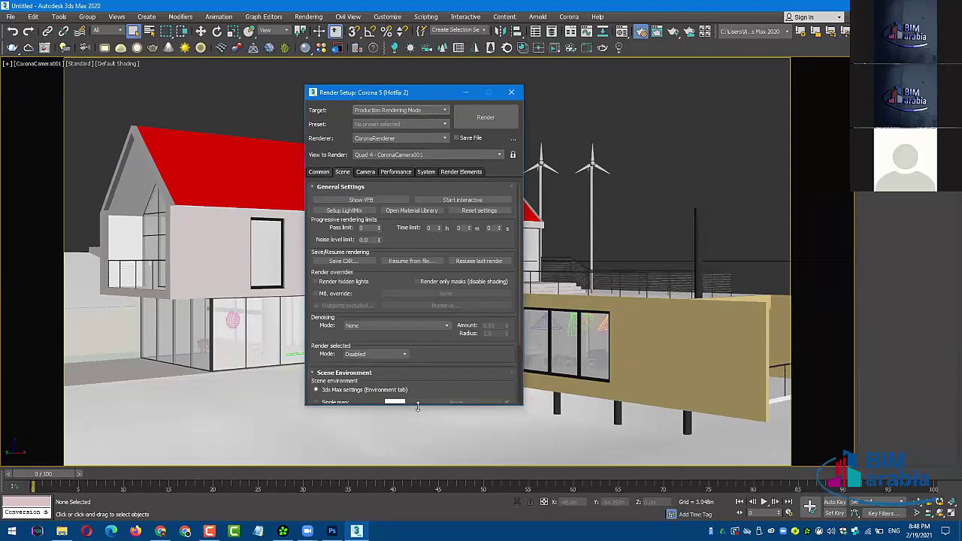
pyautogui.moveTo(418, 405); pyautogui.dragTo(417, 458)
pyautogui.moveTo(424, 95); pyautogui.dragTo(659, 82)
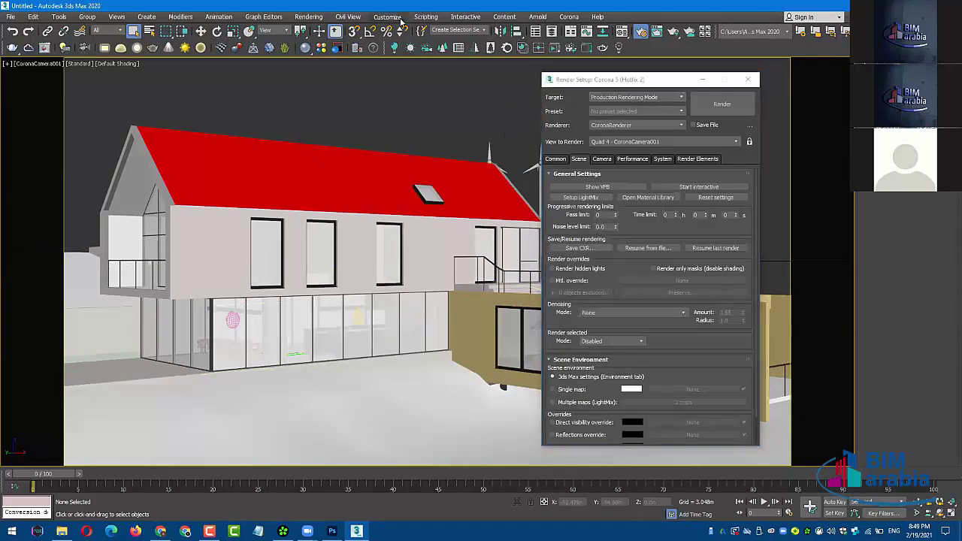
# - Clear the Environment Map from Physical Sun & Sky to None, then close Environment and Effects
pyautogui.click(321, 18)
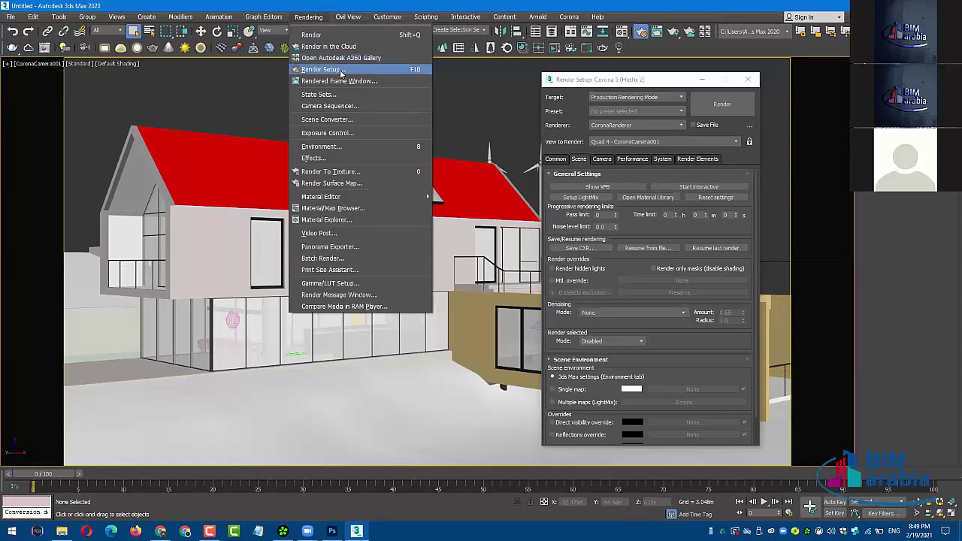
pyautogui.click(411, 148)
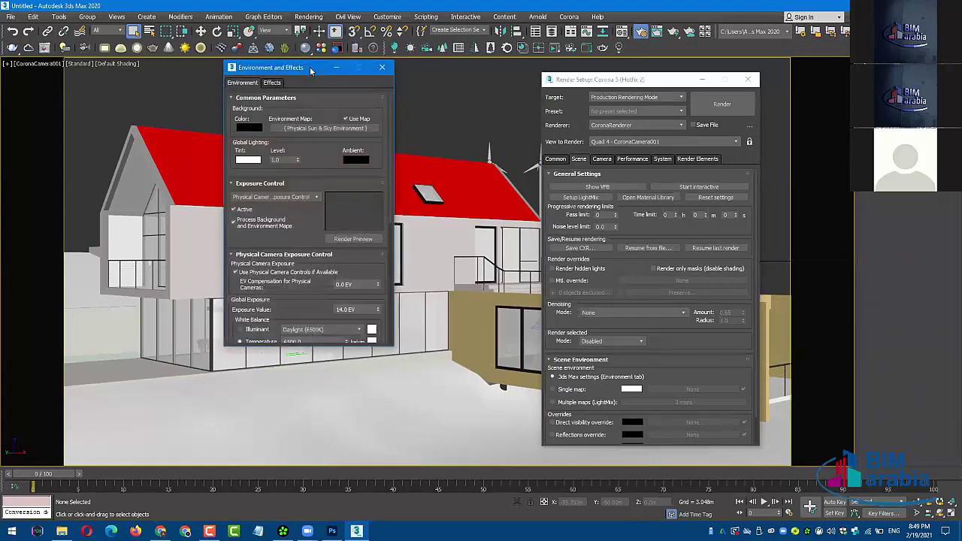
pyautogui.rightClick(444, 194)
pyautogui.click(469, 222)
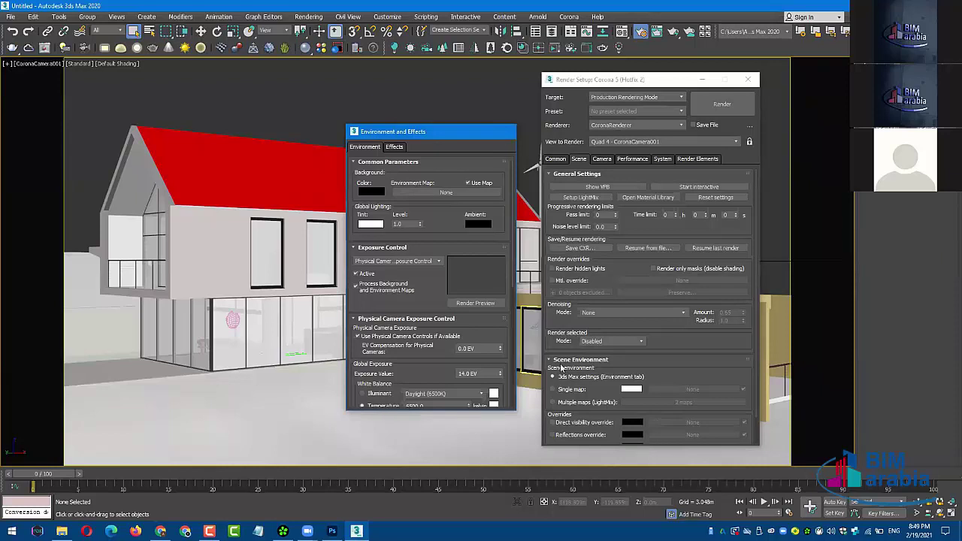
pyautogui.click(498, 133)
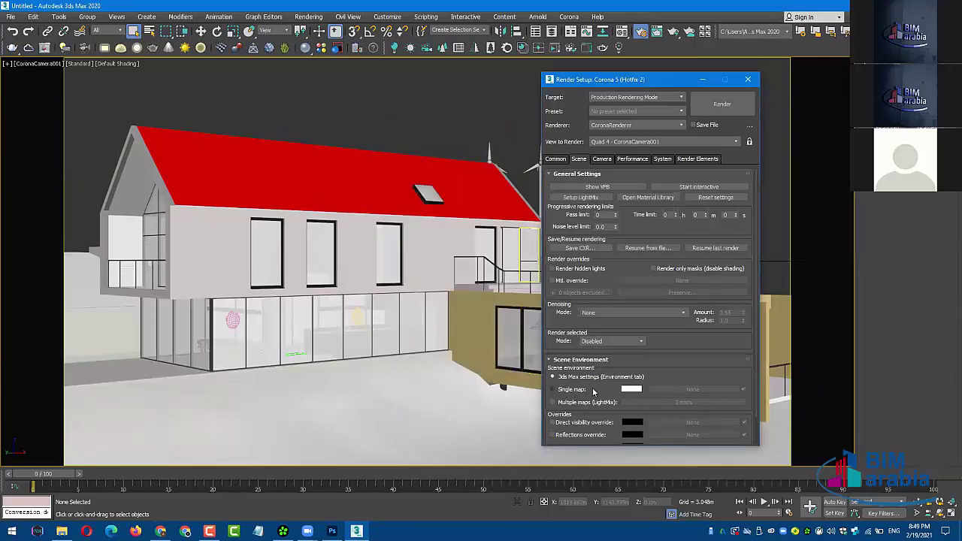
# - Set Scene Environment to Single map and bring up the Material Editor's map browser
pyautogui.click(554, 389)
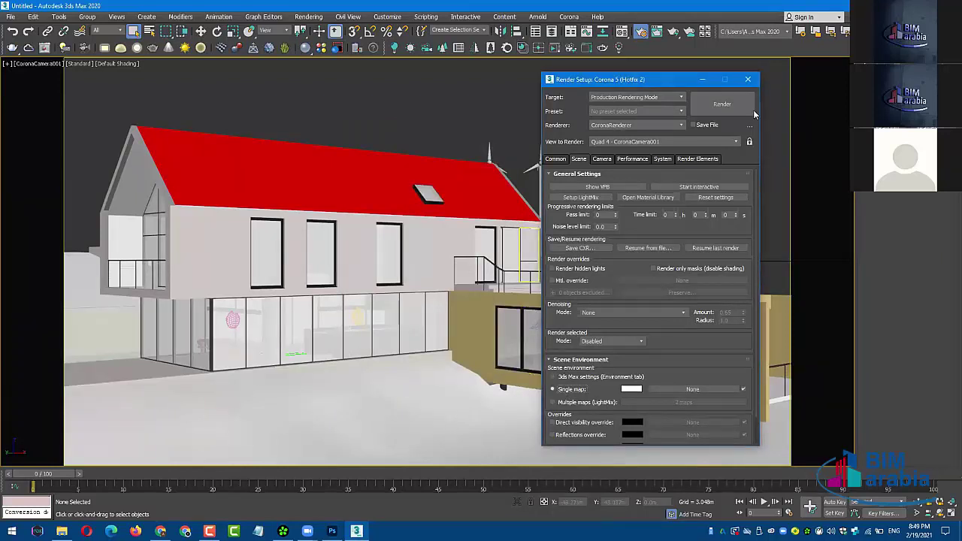
pyautogui.click(622, 32)
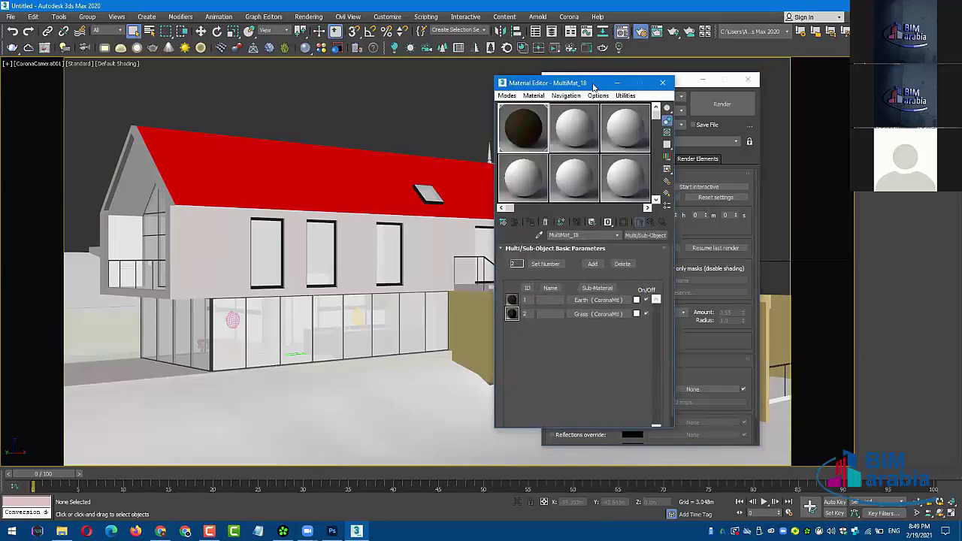
pyautogui.moveTo(593, 87); pyautogui.dragTo(450, 103)
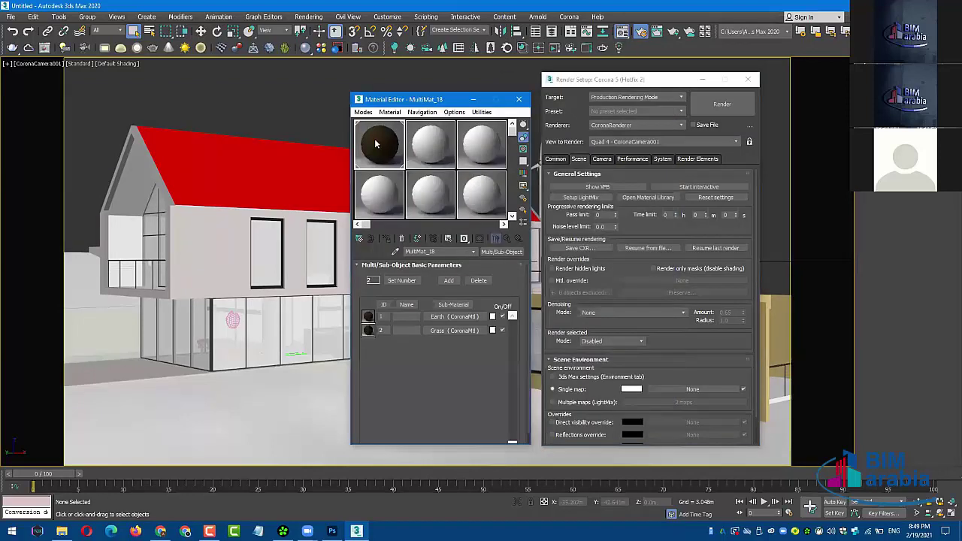
pyautogui.click(359, 238)
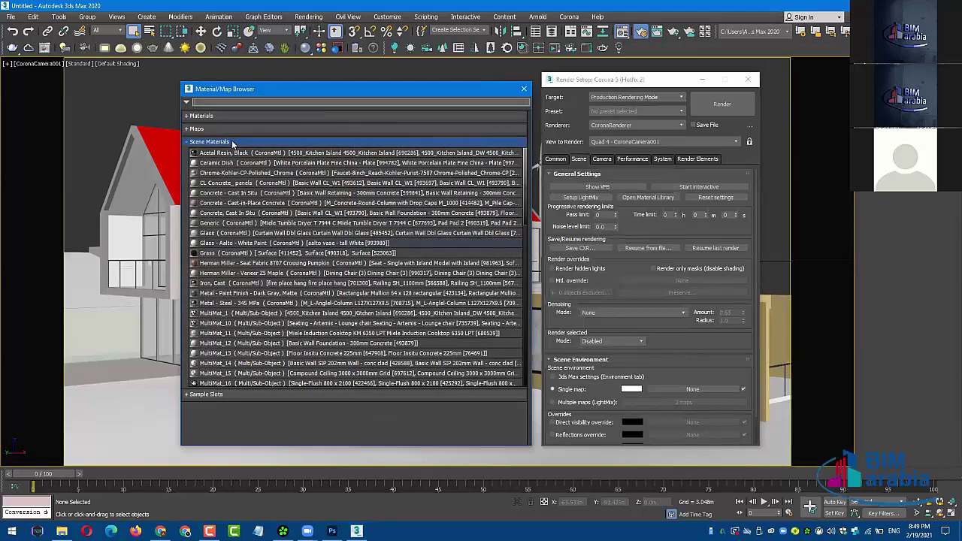
pyautogui.click(223, 140)
pyautogui.click(205, 128)
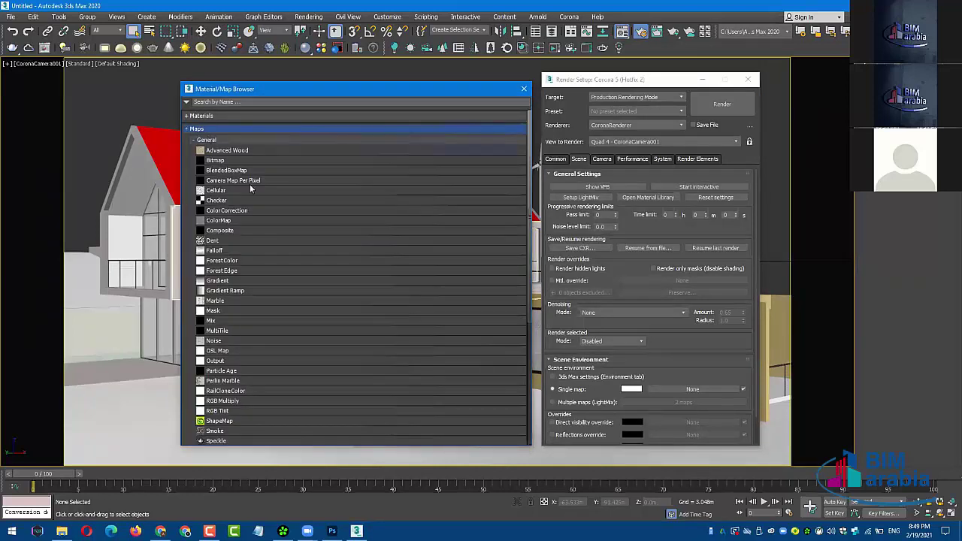
# - Browse the V-Ray and environment map categories in the Material/Map Browser
pyautogui.scroll(-2, 278, 258)
pyautogui.scroll(-2, 278, 258)
pyautogui.scroll(-2, 272, 287)
pyautogui.scroll(-1, 278, 307)
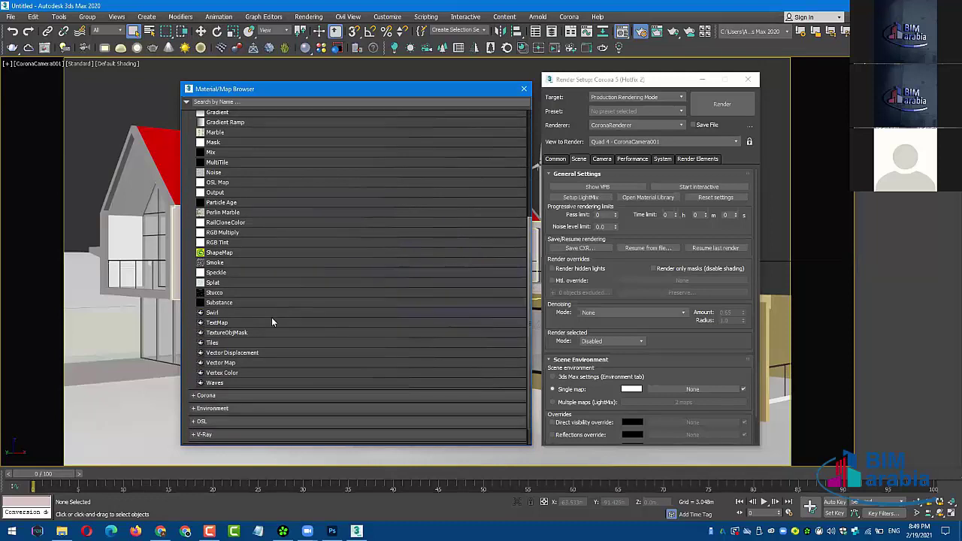
pyautogui.click(233, 402)
pyautogui.scroll(-3, 271, 393)
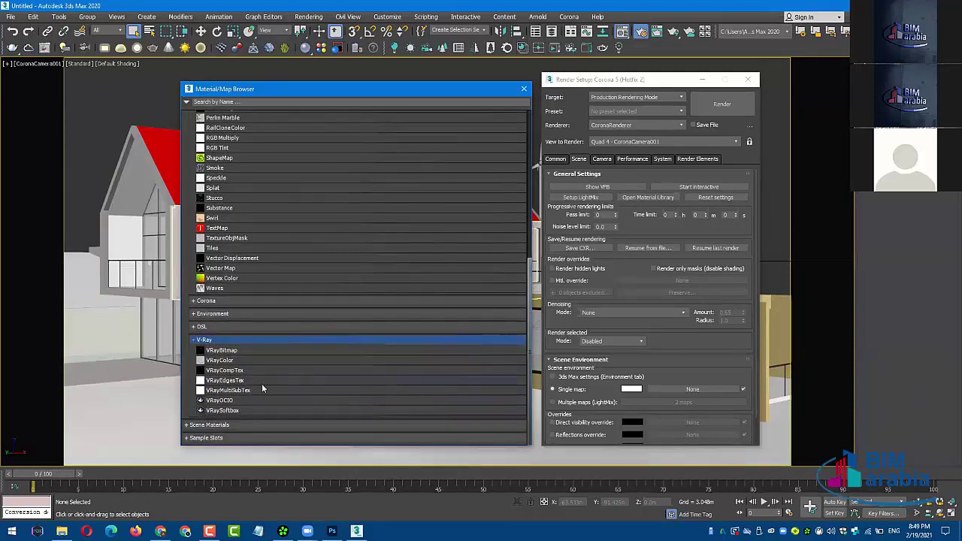
pyautogui.click(216, 342)
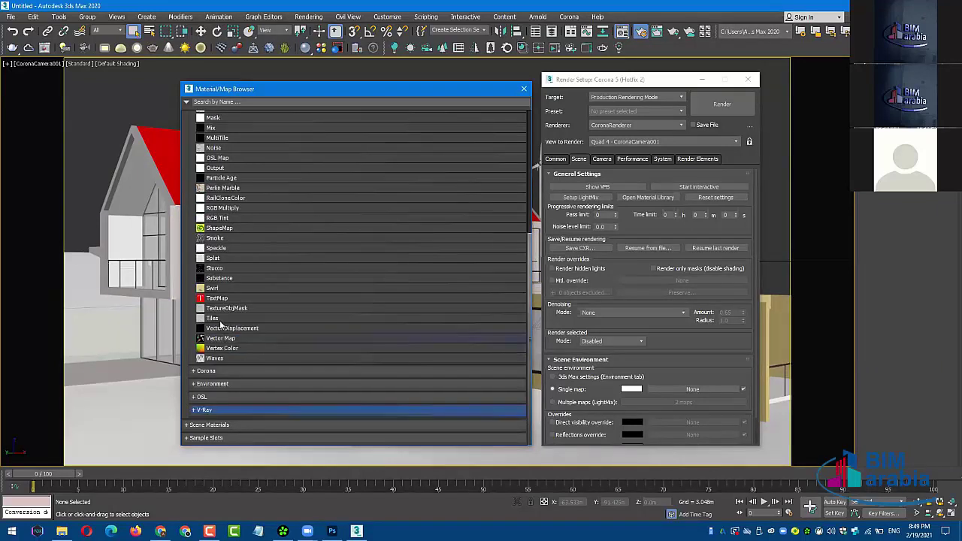
pyautogui.click(256, 384)
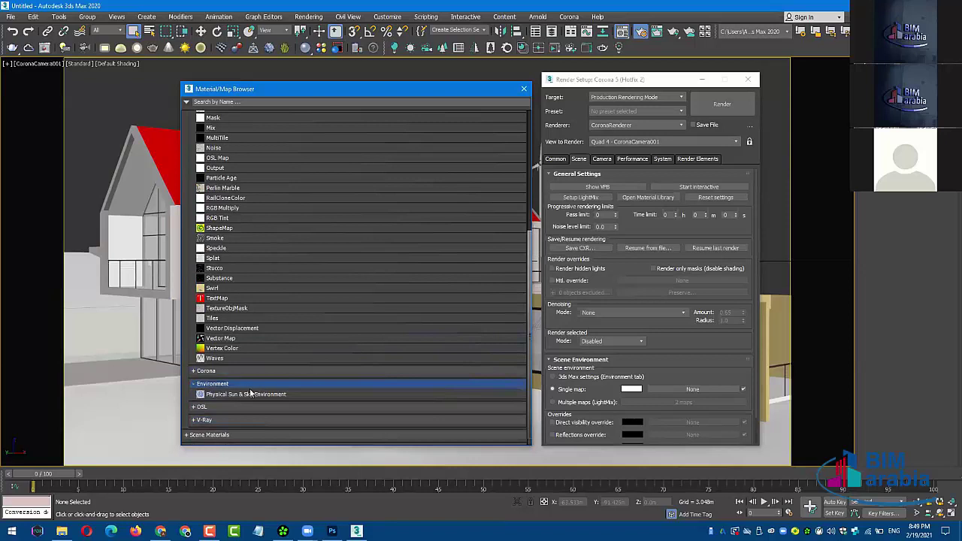
pyautogui.click(226, 384)
pyautogui.click(226, 384)
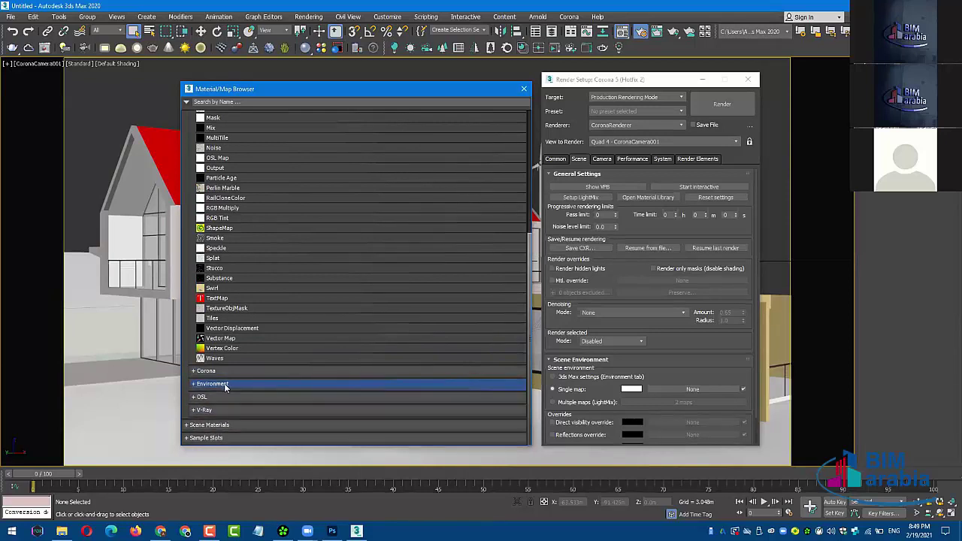
pyautogui.scroll(2, 246, 288)
pyautogui.scroll(2, 250, 269)
pyautogui.scroll(2, 251, 275)
pyautogui.scroll(-1, 254, 283)
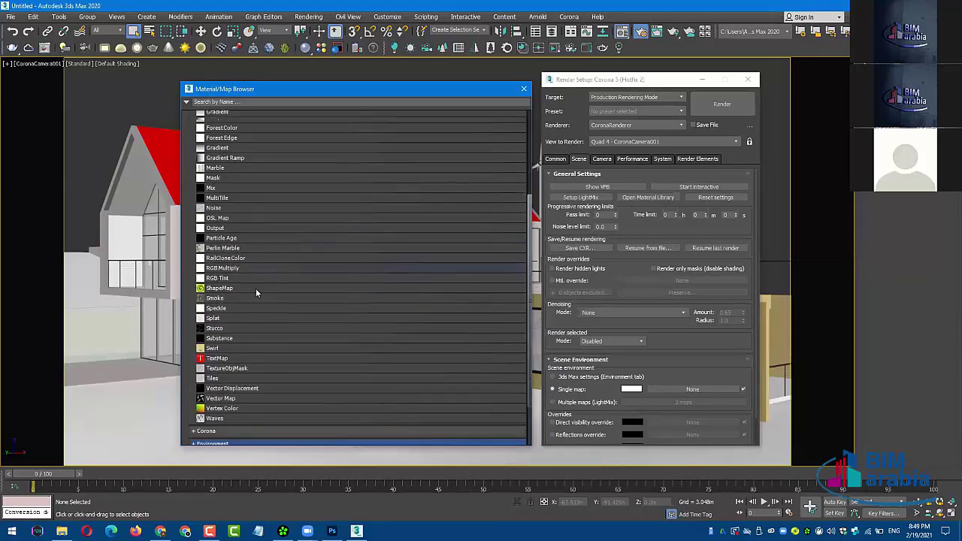
pyautogui.scroll(-2, 255, 288)
pyautogui.scroll(-2, 259, 308)
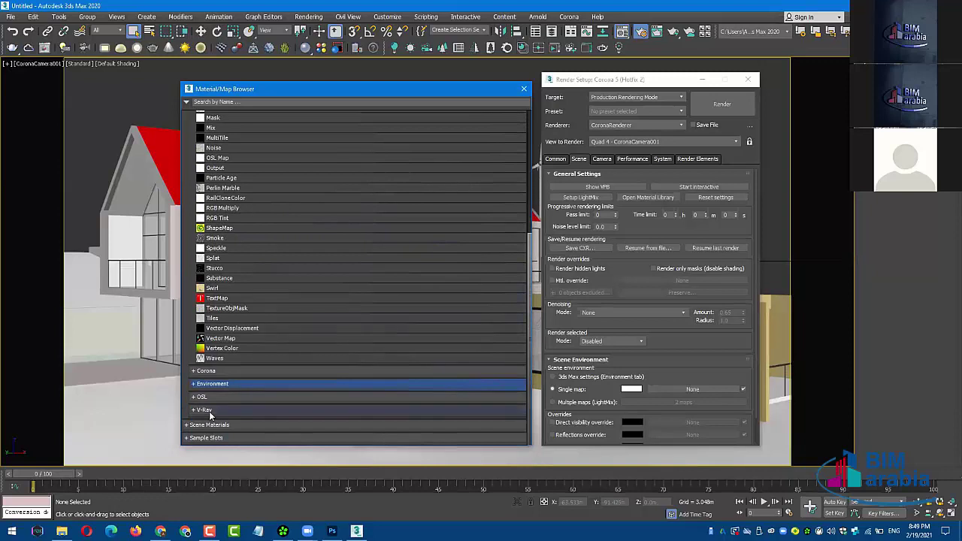
pyautogui.click(271, 410)
pyautogui.scroll(-2, 272, 410)
pyautogui.scroll(-1, 280, 408)
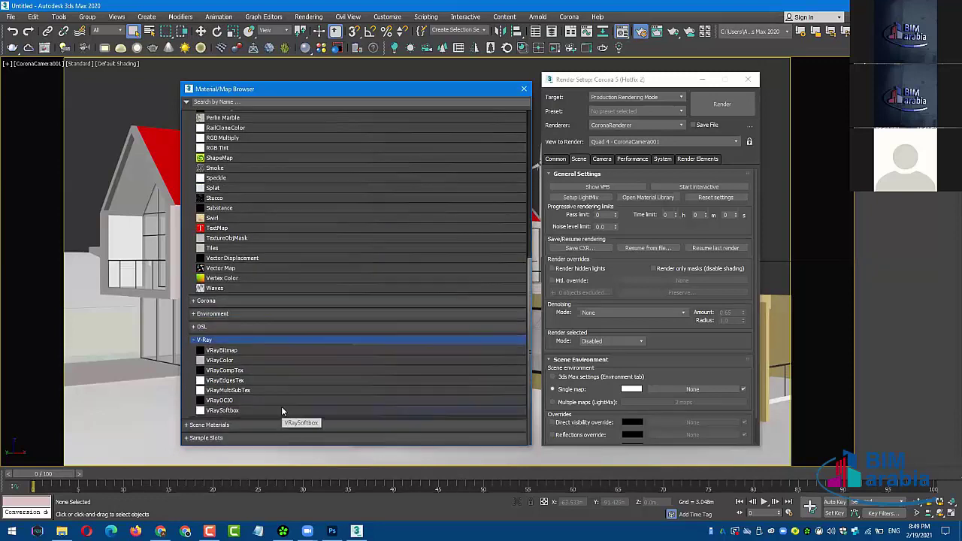
pyautogui.click(523, 89)
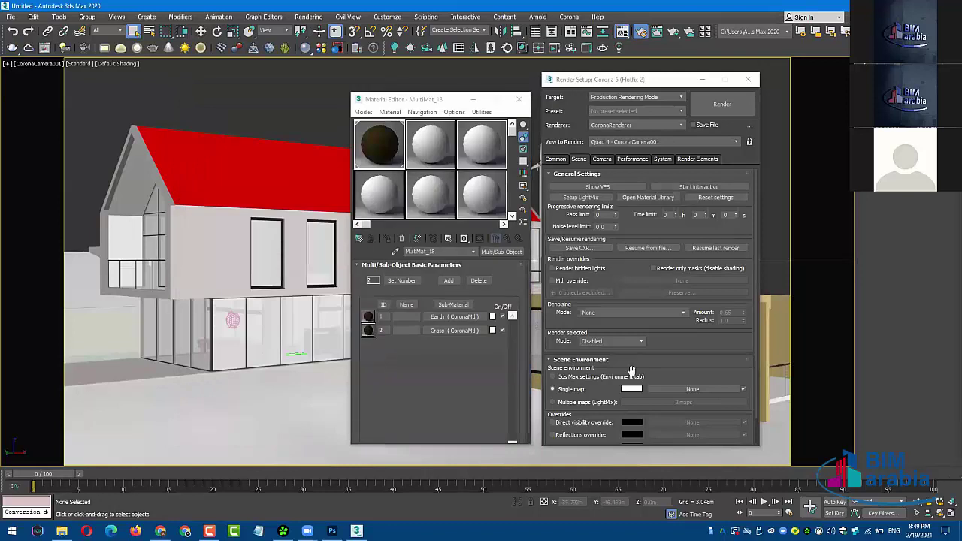
# - Look through the general and Corona maps for the single environment map
pyautogui.click(677, 388)
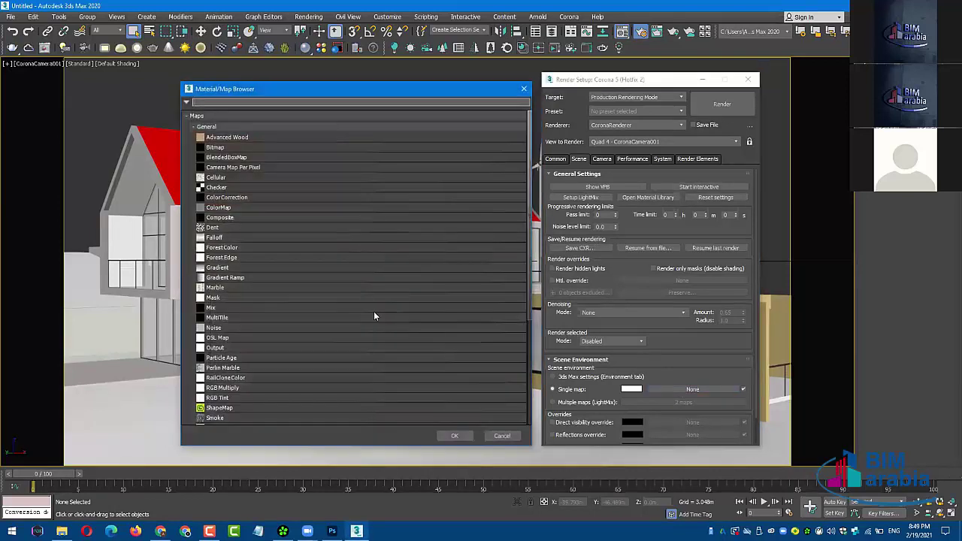
pyautogui.scroll(-2, 336, 339)
pyautogui.scroll(-3, 332, 348)
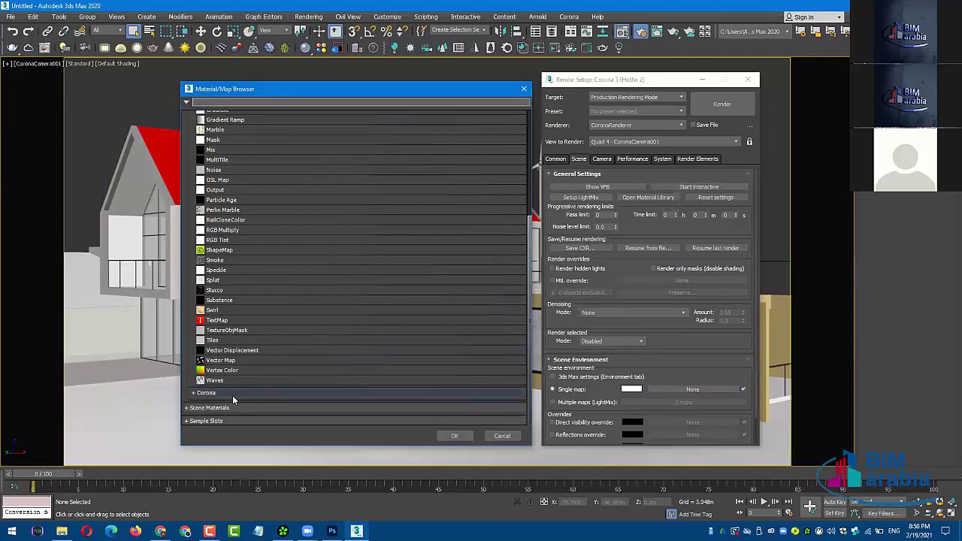
pyautogui.scroll(5, 248, 263)
pyautogui.scroll(2, 244, 252)
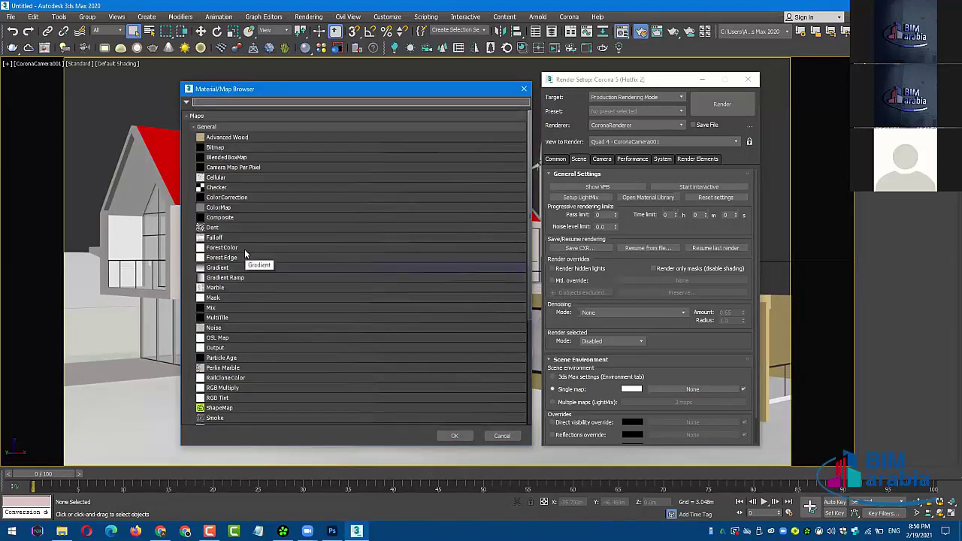
pyautogui.click(223, 126)
pyautogui.click(214, 141)
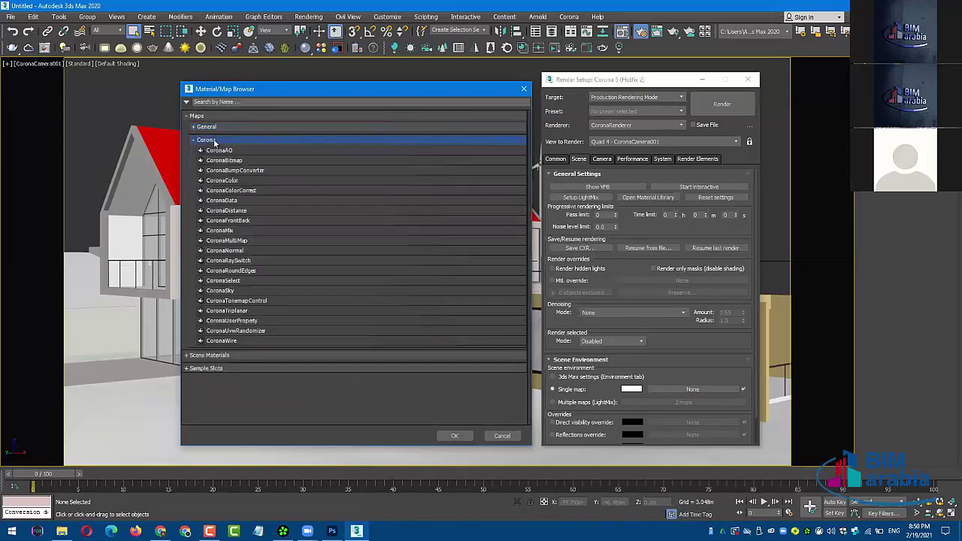
pyautogui.click(212, 140)
pyautogui.click(210, 116)
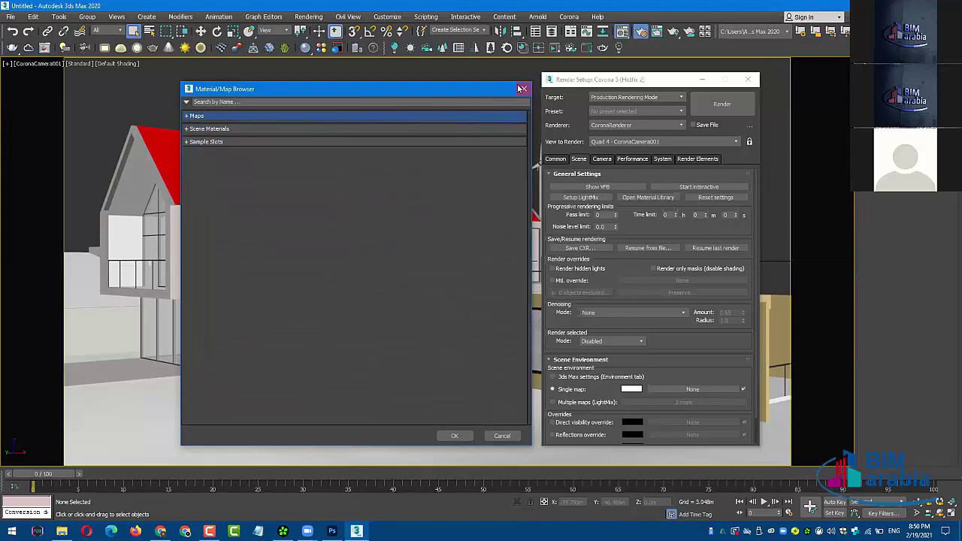
pyautogui.click(522, 89)
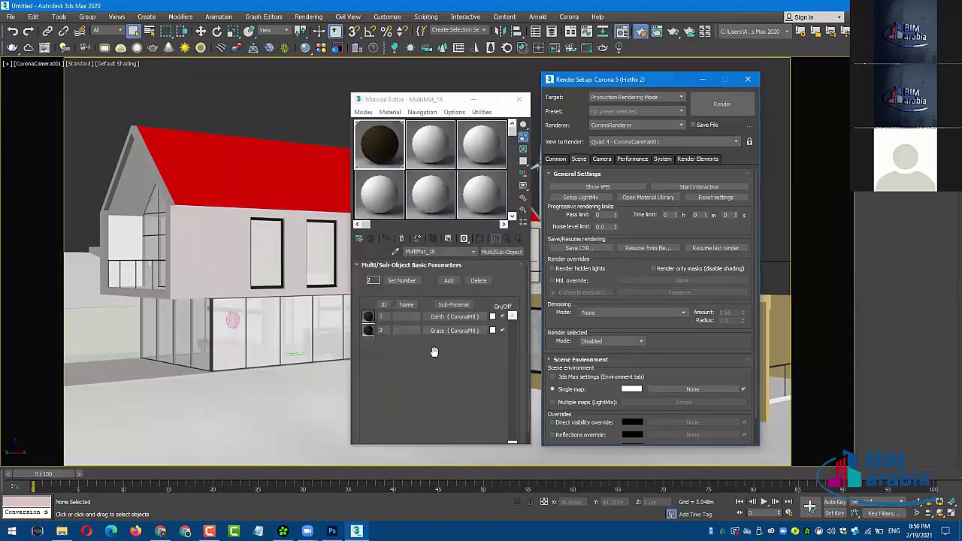
# - Add a VRayBitmap, Map #639, to the Material Editor
pyautogui.click(359, 238)
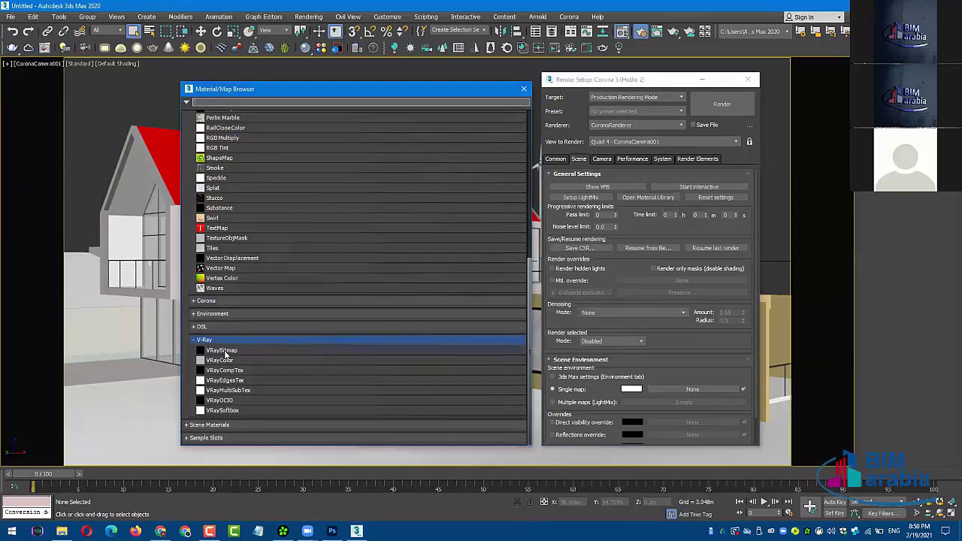
pyautogui.doubleClick(222, 350)
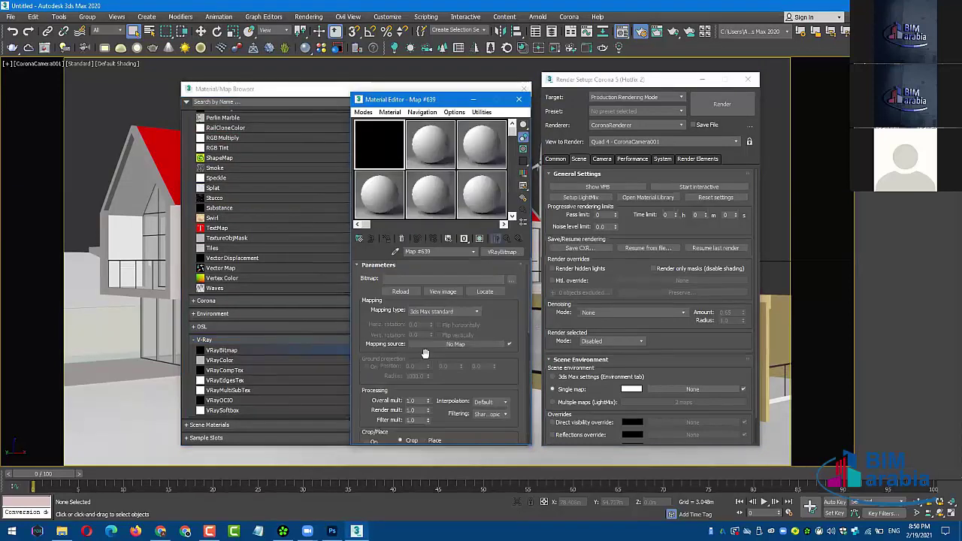
pyautogui.moveTo(334, 90); pyautogui.dragTo(260, 84)
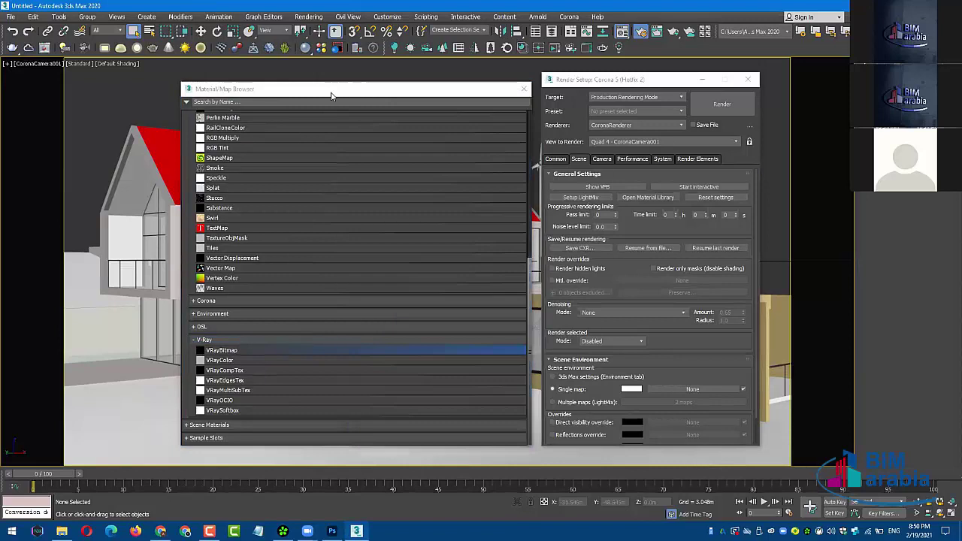
# - Close the map browser and make the Material Editor taller to show Map #639's parameters
pyautogui.click(450, 84)
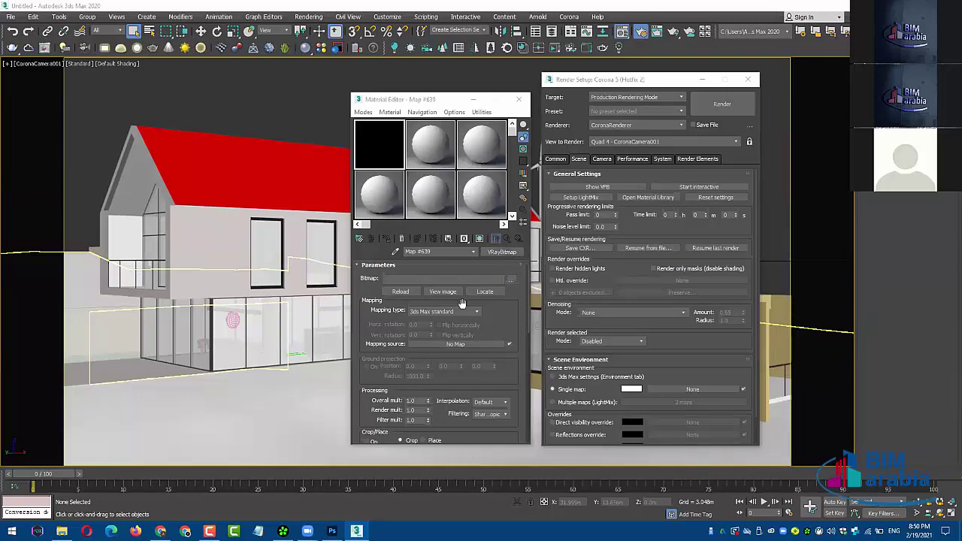
pyautogui.click(445, 101)
pyautogui.moveTo(443, 90)
pyautogui.mouseDown()
pyautogui.moveTo(449, 61)
pyautogui.moveTo(457, 78)
pyautogui.mouseUp()
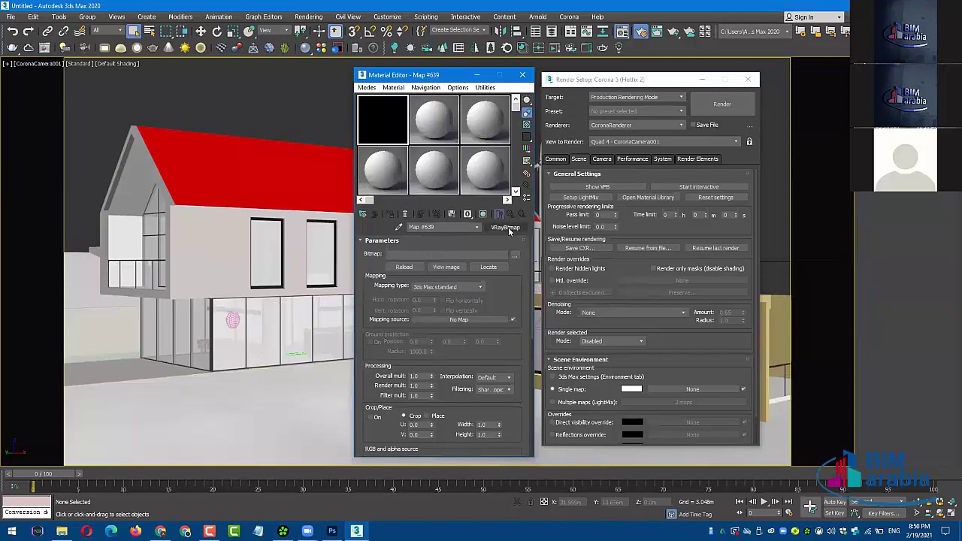
# - Add a CoronaBitmap, Map #640, to the 02 - Default slot without an image, then reselect Map #639
pyautogui.click(437, 132)
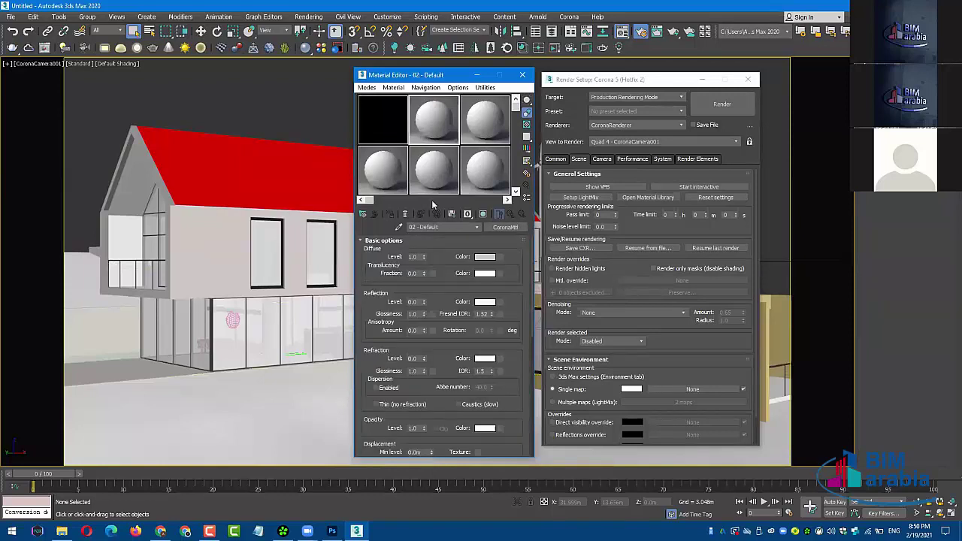
pyautogui.click(365, 213)
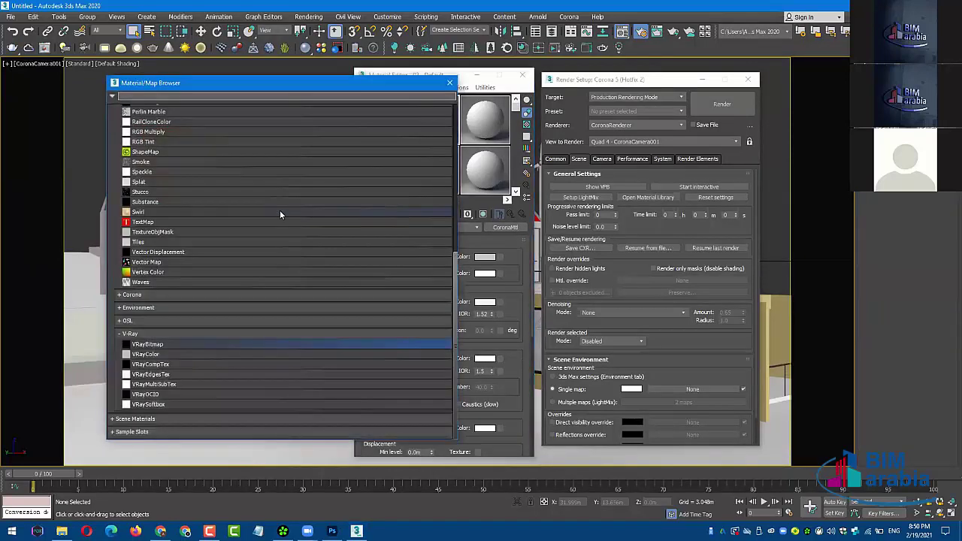
pyautogui.click(177, 295)
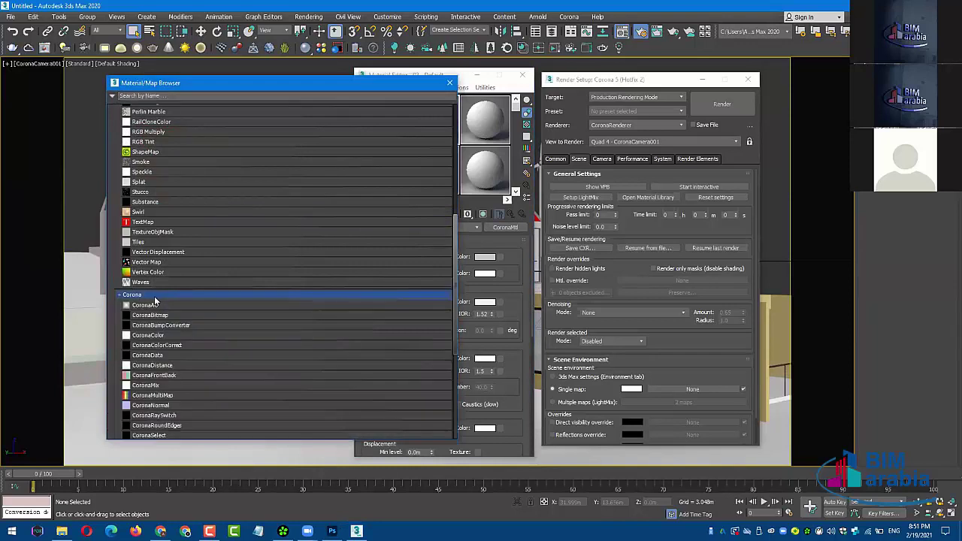
pyautogui.doubleClick(167, 316)
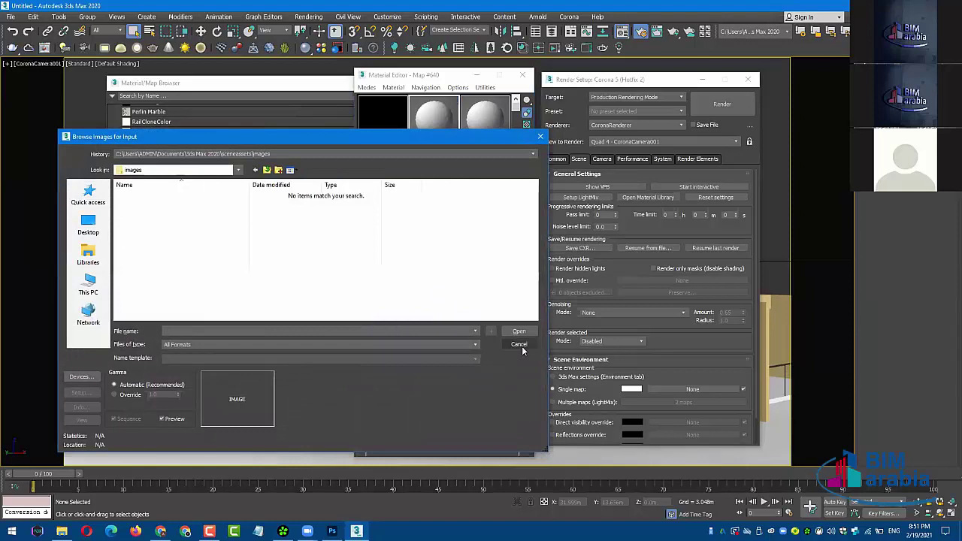
pyautogui.click(519, 344)
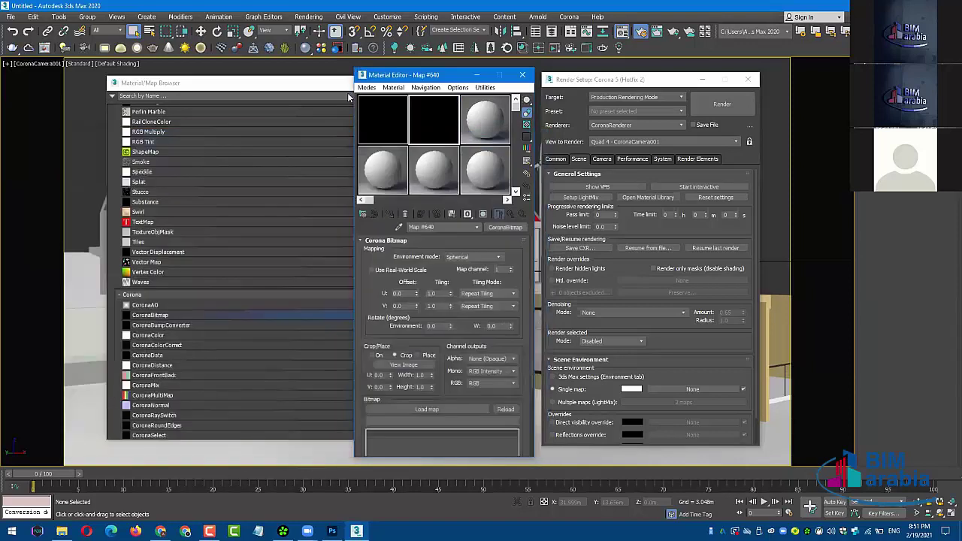
pyautogui.click(295, 84)
pyautogui.click(413, 82)
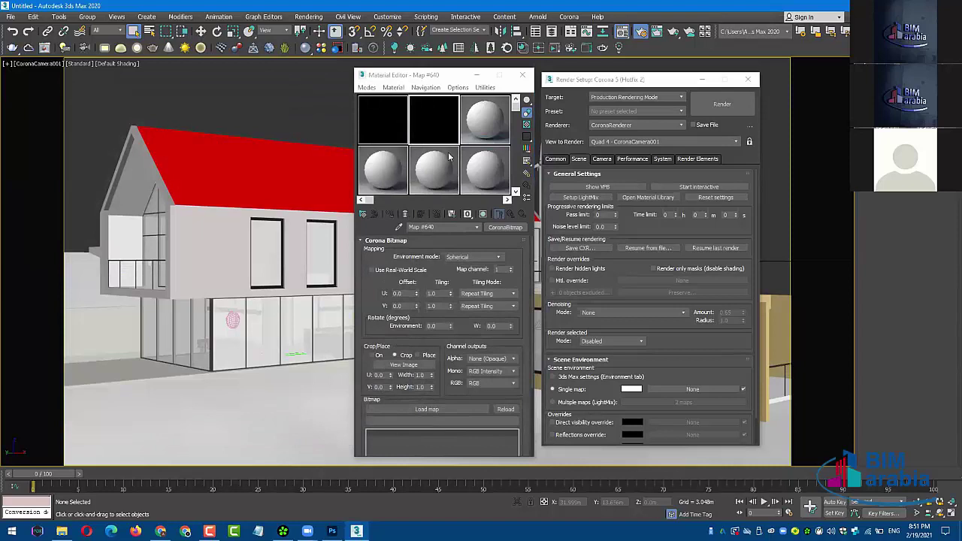
pyautogui.click(396, 133)
pyautogui.click(397, 133)
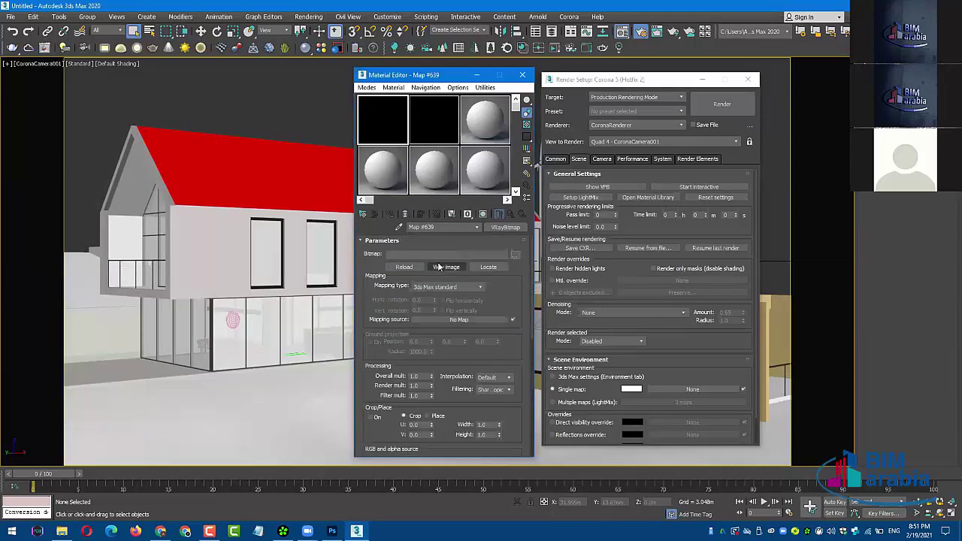
# - Browse to Downloads > section 02 exterior lighting practice > assets for Map #639's bitmap
pyautogui.click(515, 254)
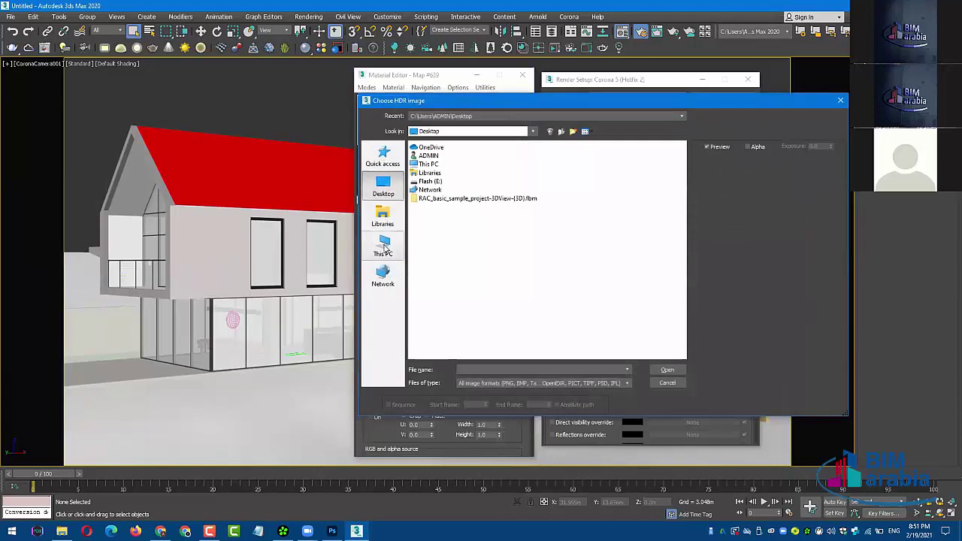
pyautogui.click(384, 244)
pyautogui.doubleClick(552, 194)
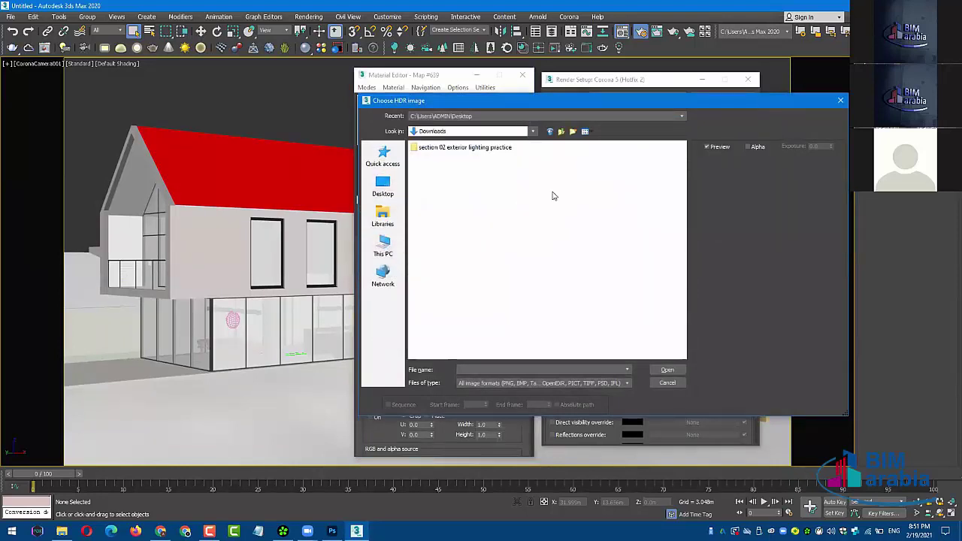
pyautogui.doubleClick(456, 149)
pyautogui.doubleClick(439, 148)
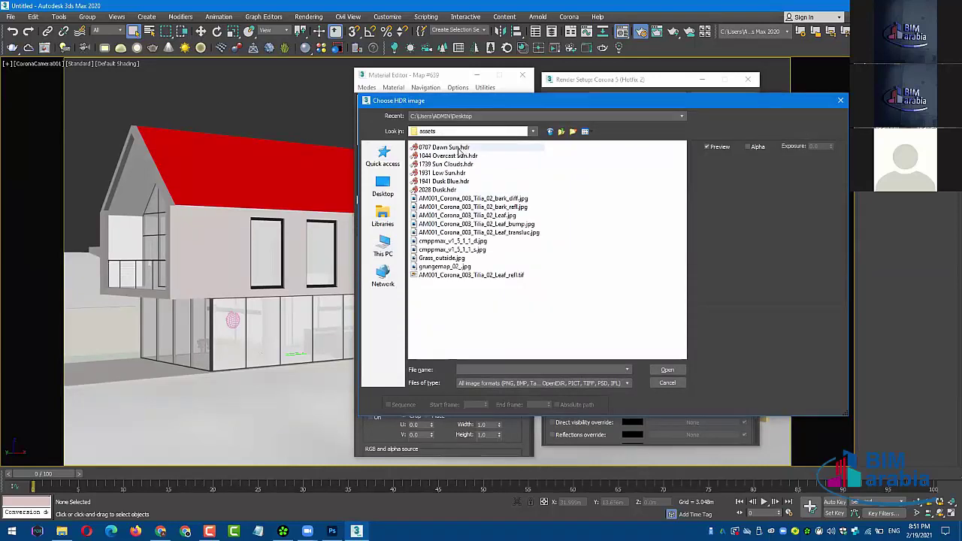
# - Preview the sky HDRs and load 1739 Sun Clouds.hdr into Map #639
pyautogui.click(460, 164)
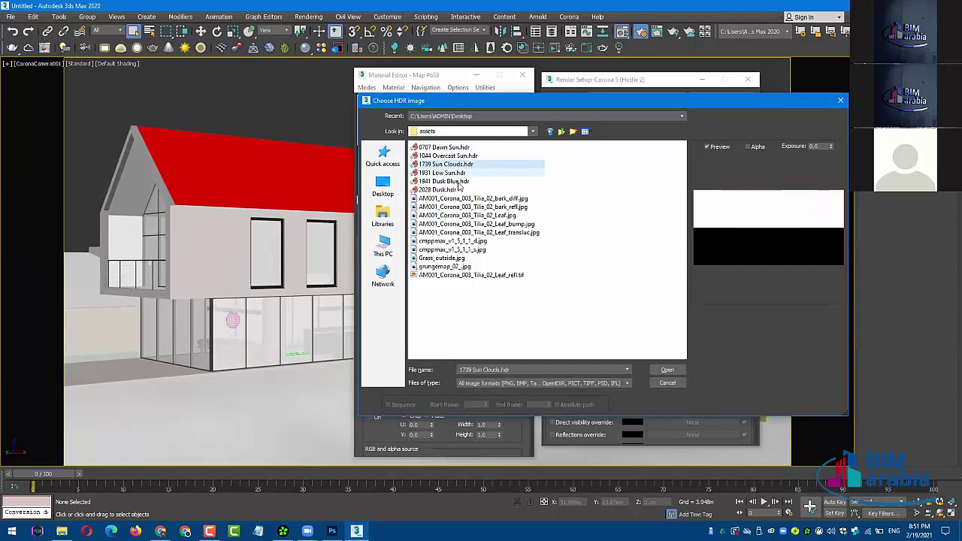
pyautogui.press('Down')
pyautogui.press('Down')
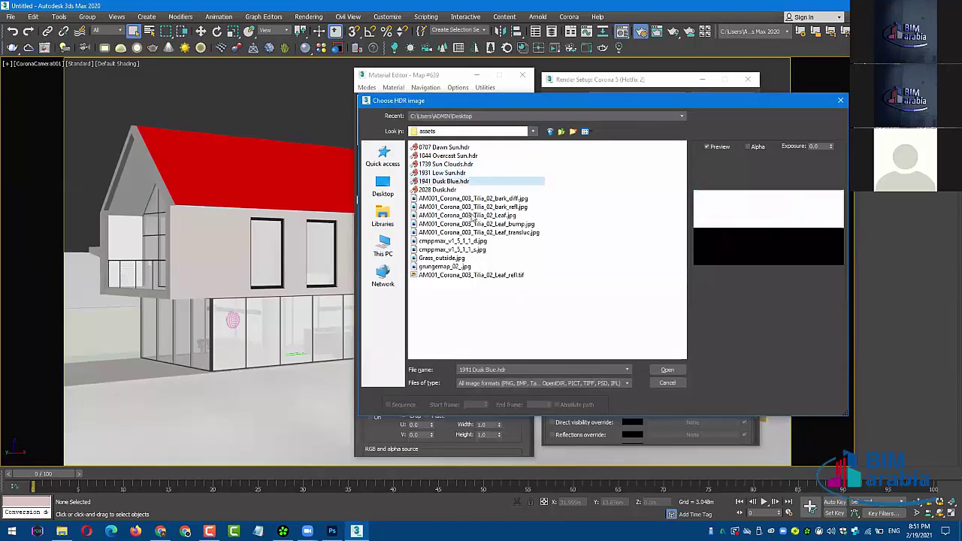
pyautogui.press('Down')
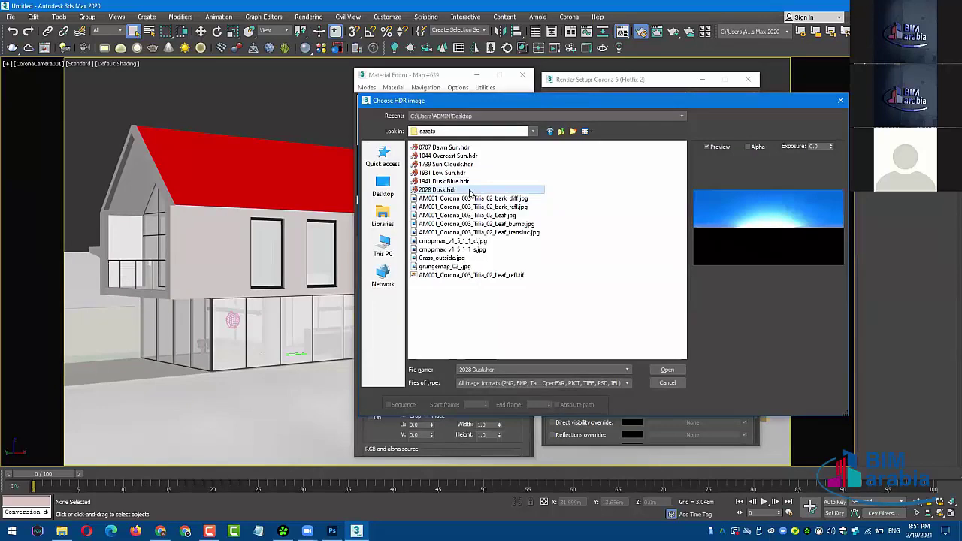
pyautogui.click(429, 184)
pyautogui.click(428, 173)
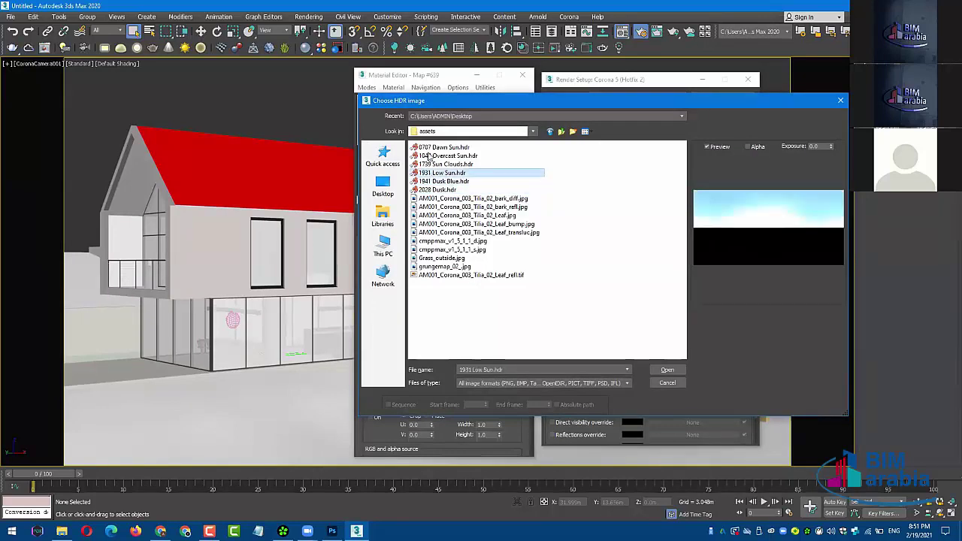
pyautogui.click(422, 149)
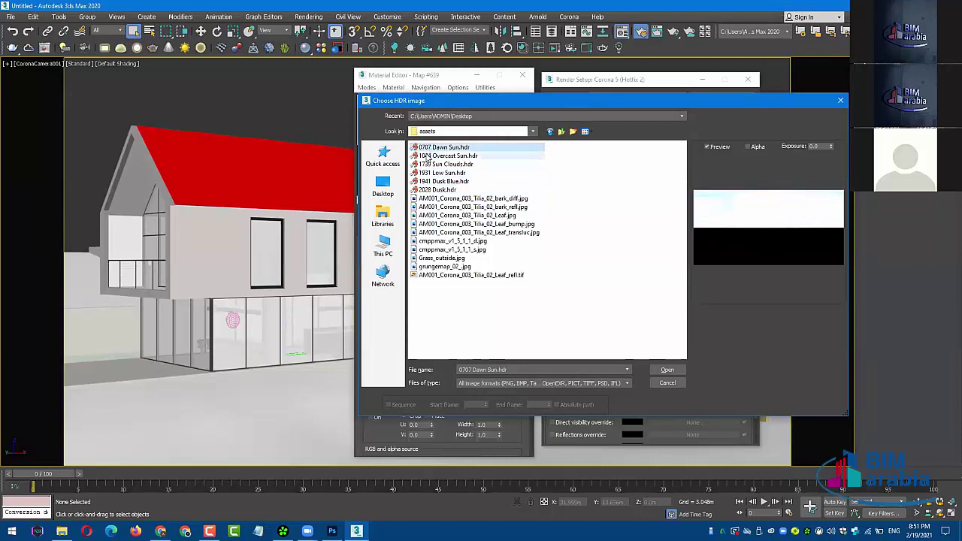
pyautogui.click(428, 156)
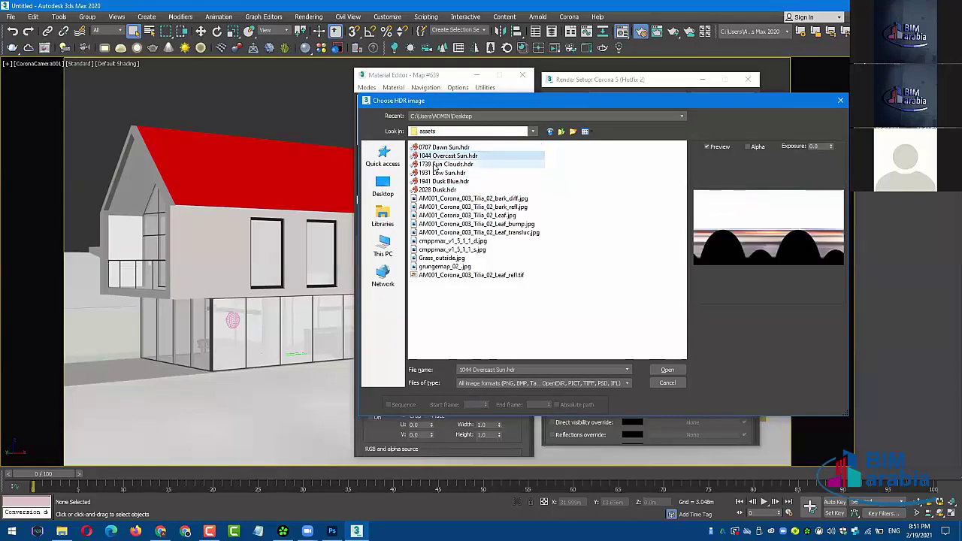
pyautogui.click(430, 173)
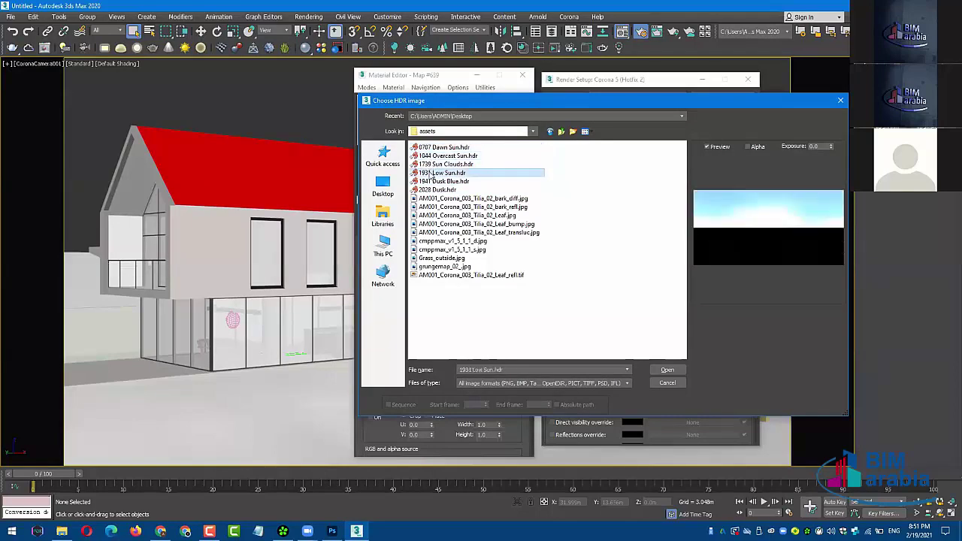
pyautogui.click(431, 164)
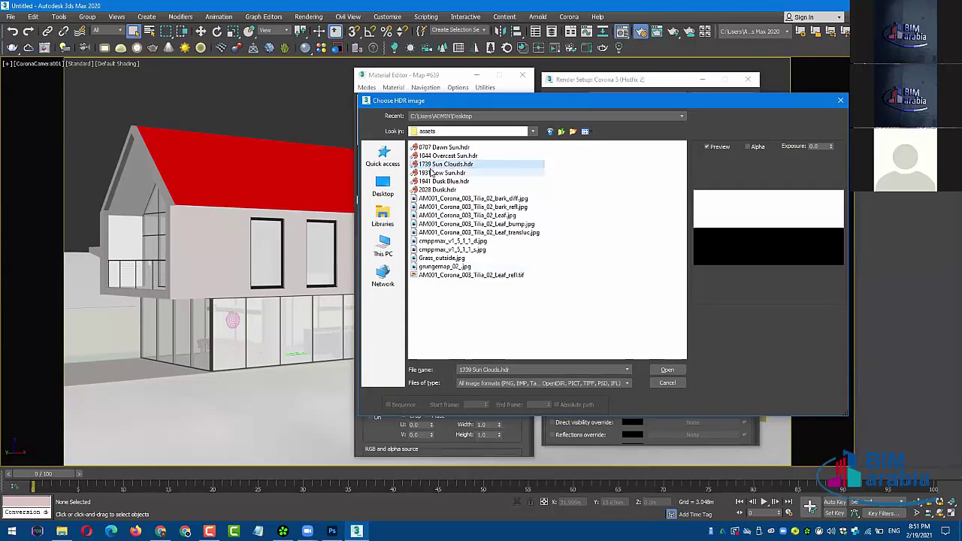
pyautogui.click(667, 370)
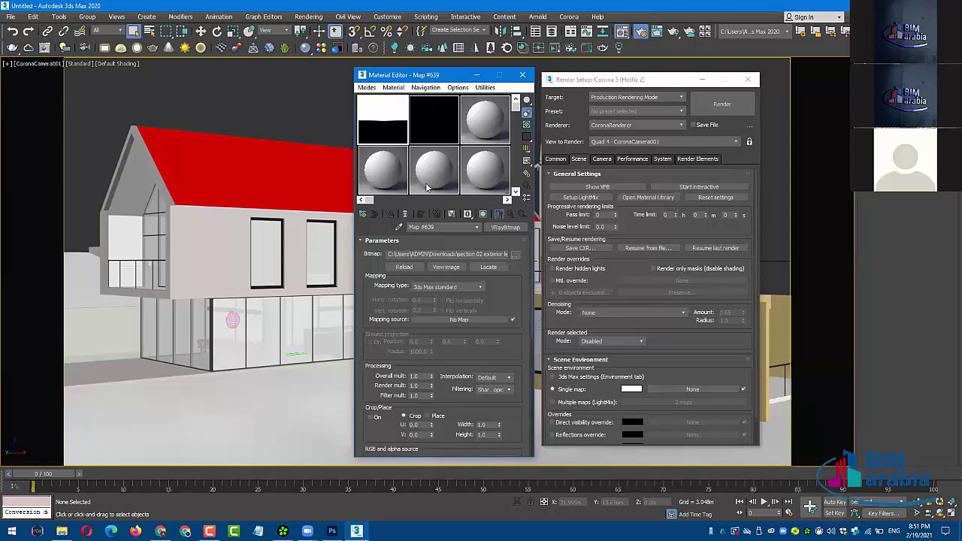
# - Instance Map #639 as the Scene Environment's single map
pyautogui.moveTo(398, 141)
pyautogui.mouseDown()
pyautogui.moveTo(647, 307)
pyautogui.moveTo(680, 390)
pyautogui.mouseUp()
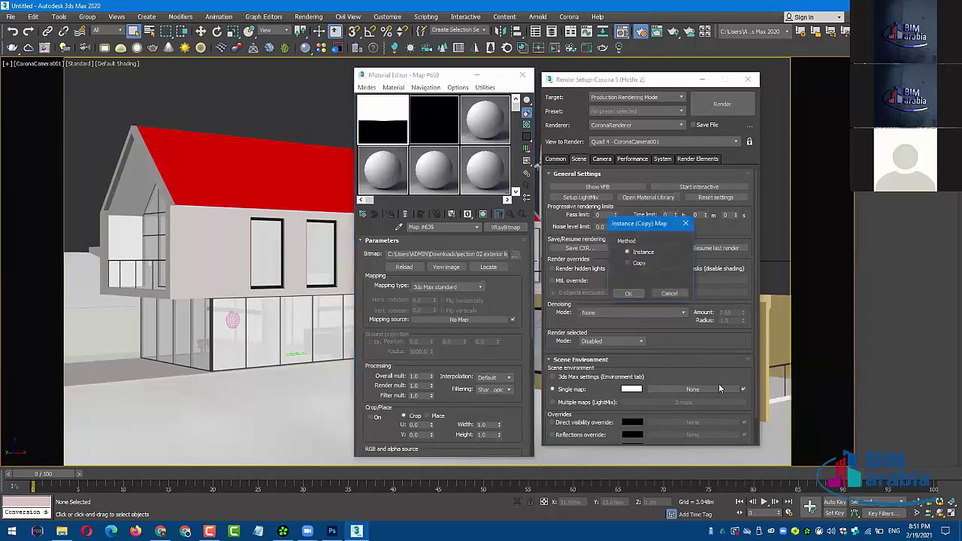
pyautogui.click(628, 293)
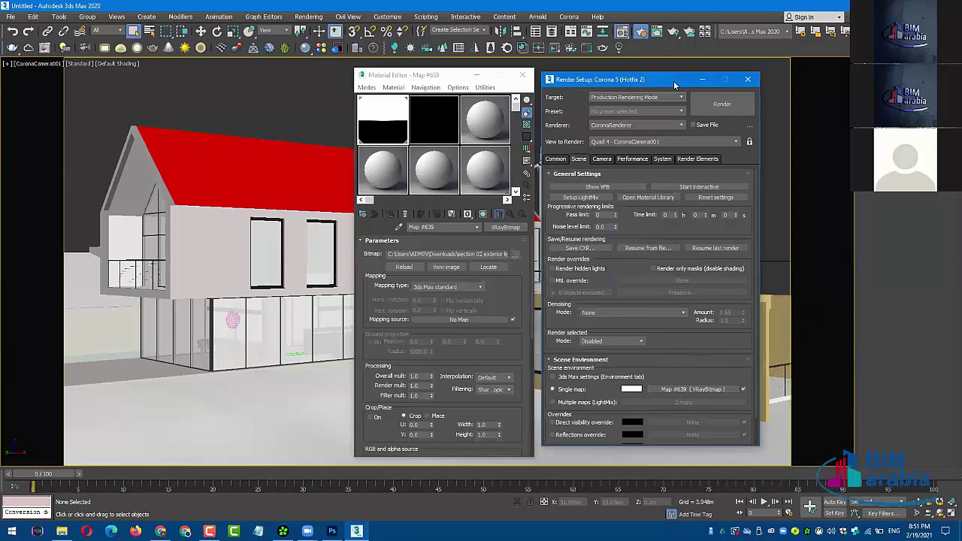
pyautogui.moveTo(673, 80); pyautogui.dragTo(839, 87)
# - Set Map #639's mapping type to Spherical
pyautogui.click(454, 75)
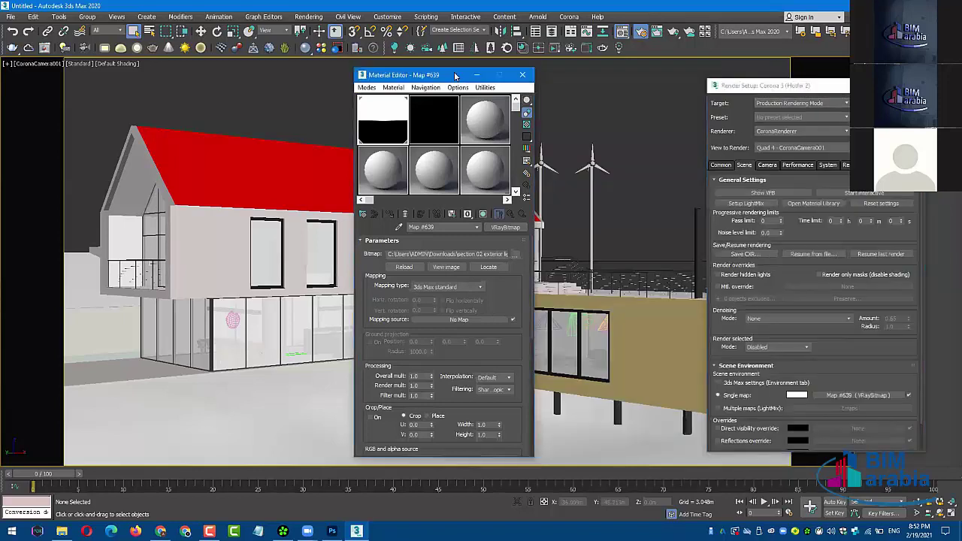
pyautogui.moveTo(455, 75); pyautogui.dragTo(600, 75)
pyautogui.click(611, 287)
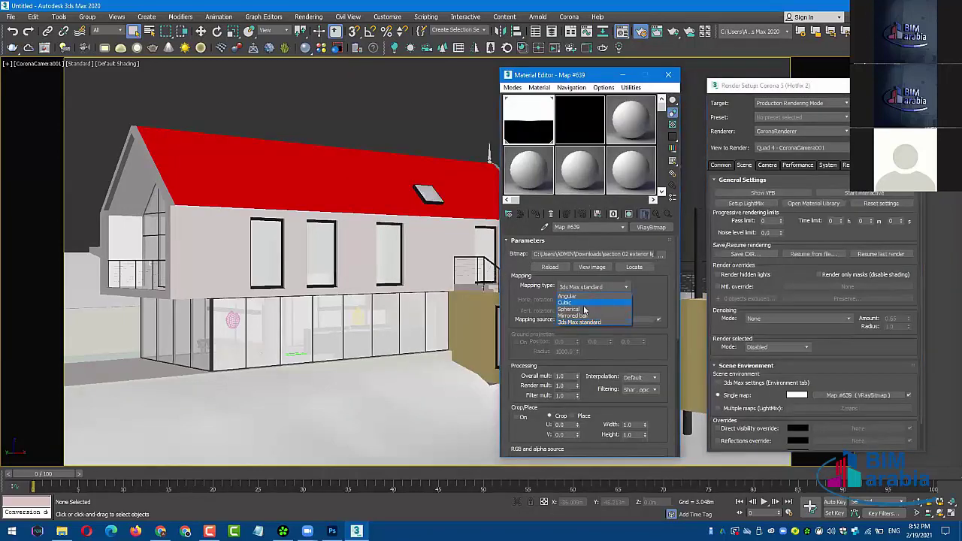
pyautogui.click(589, 302)
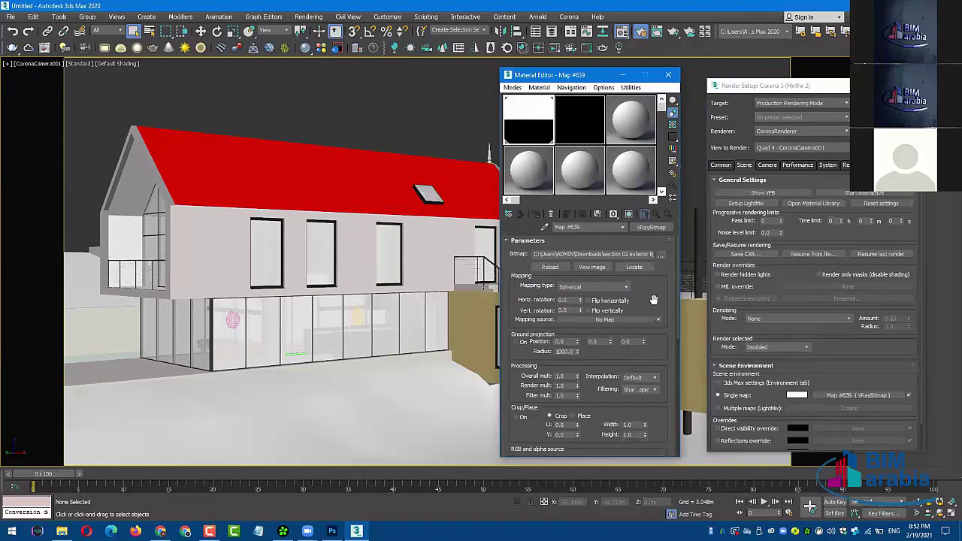
# - Inspect 1739 Sun Clouds.hdr in Photoshop, zooming in and raising the 32-bit preview exposure
pyautogui.click(332, 530)
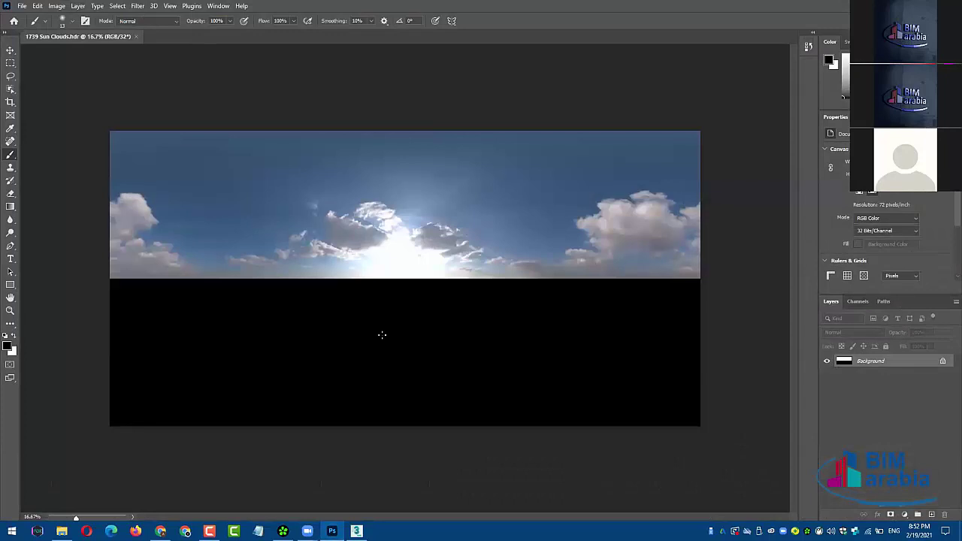
pyautogui.press('z')
pyautogui.click(419, 297)
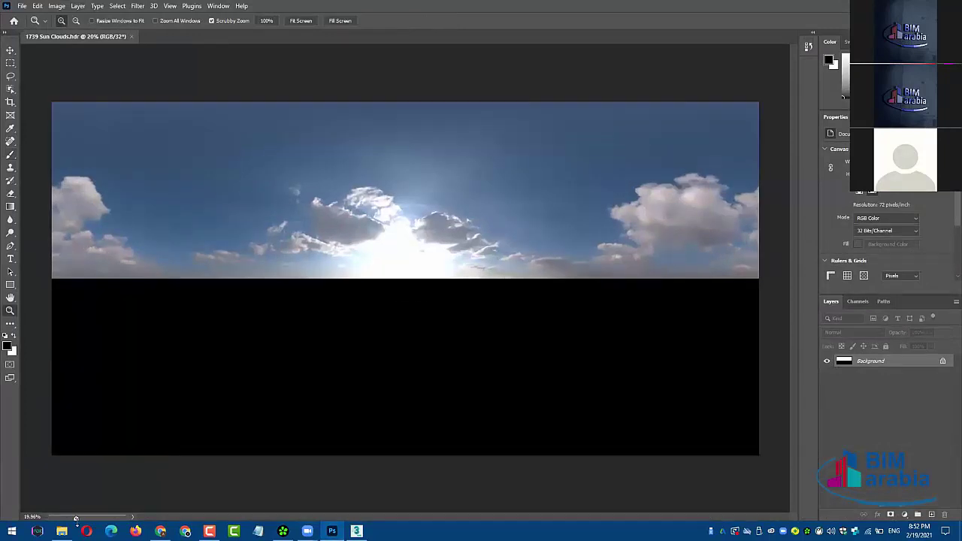
pyautogui.moveTo(78, 518); pyautogui.dragTo(79, 517)
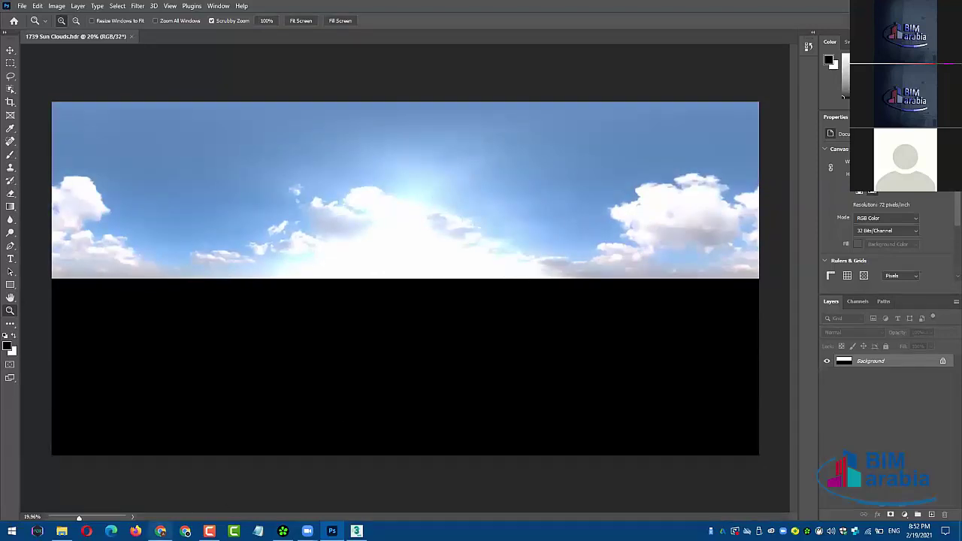
pyautogui.click(160, 531)
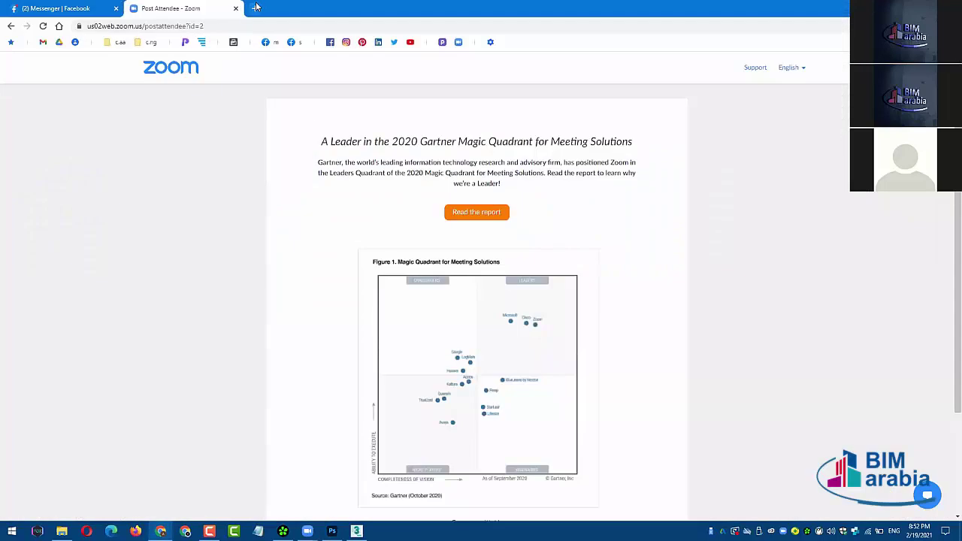
# - Run a Google image search for 'daylight' in a new tab
pyautogui.click(255, 8)
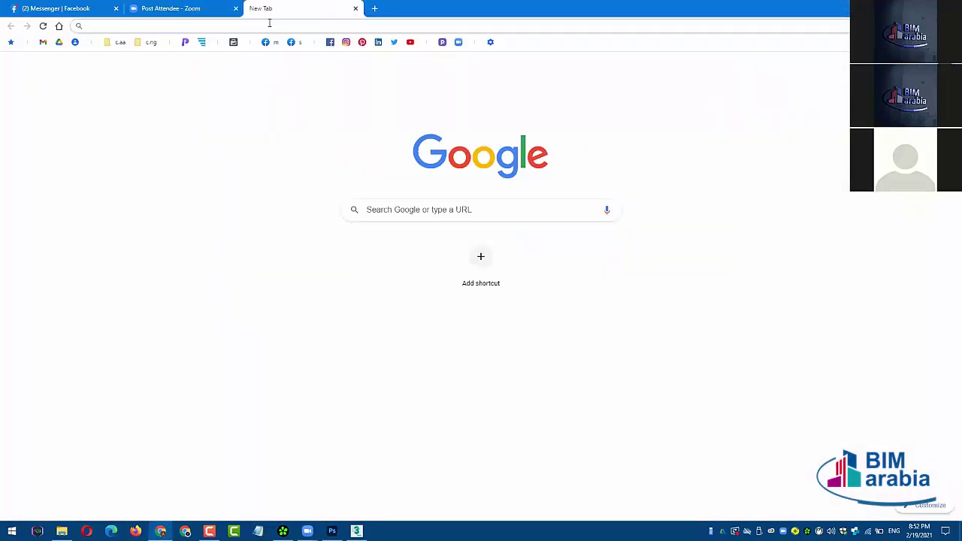
pyautogui.write('daylight')
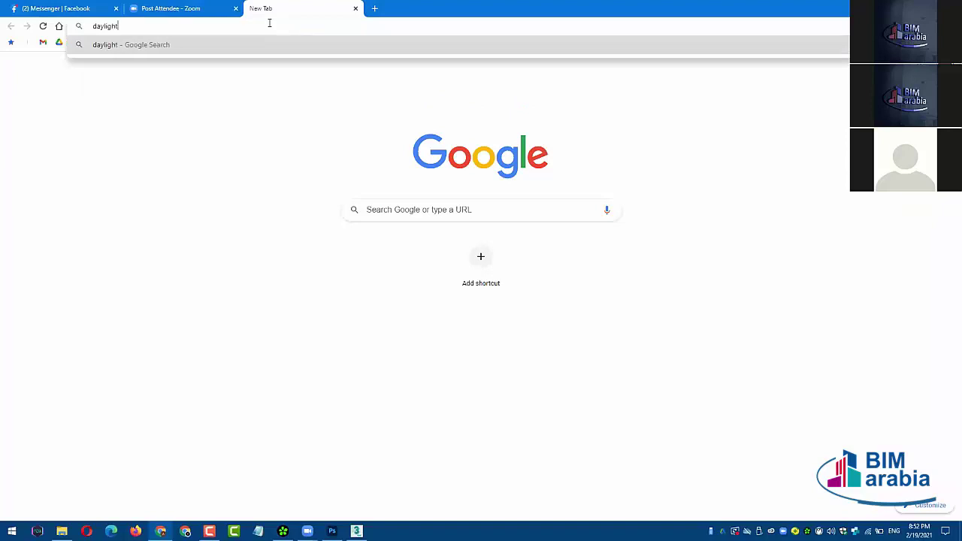
pyautogui.press('Return')
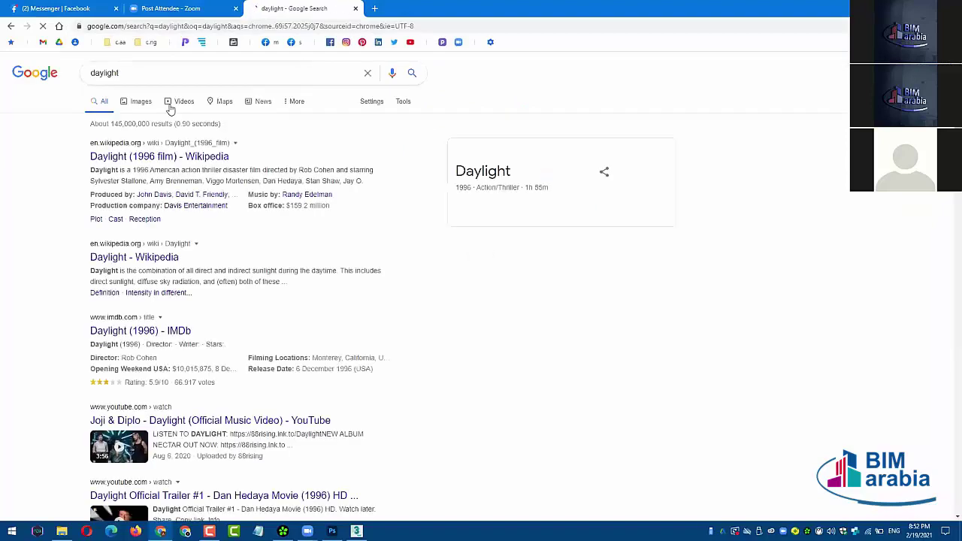
pyautogui.click(141, 101)
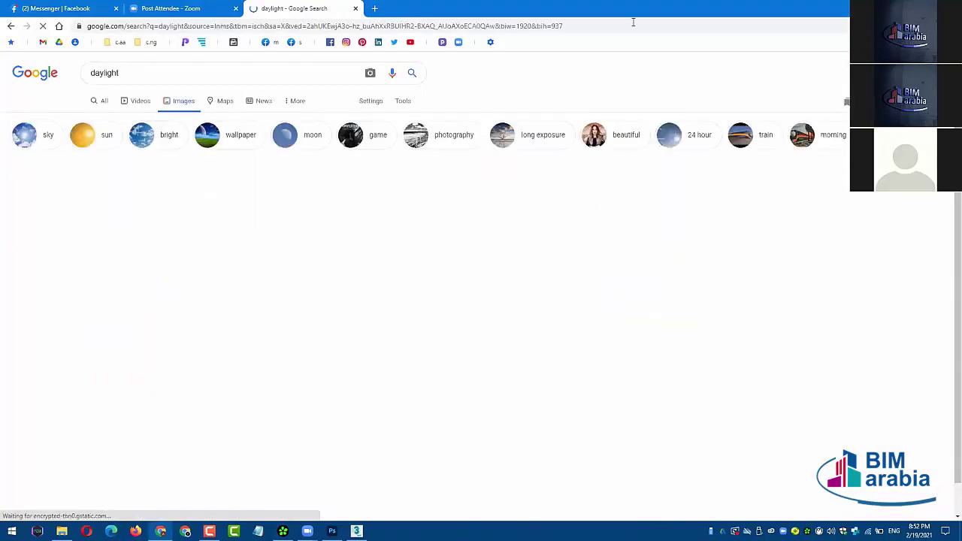
pyautogui.scroll(-1, 406, 164)
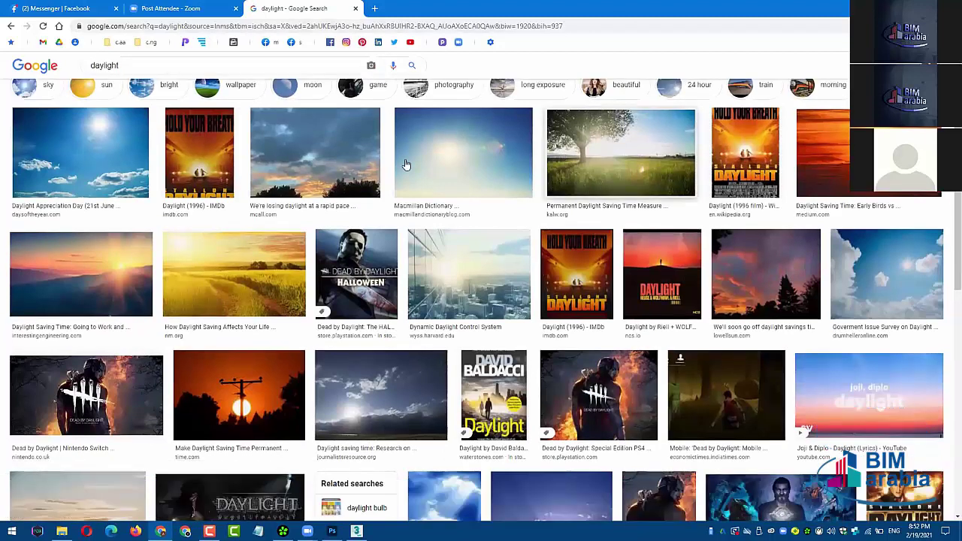
pyautogui.scroll(1, 301, 113)
# - Search images for 'daylighting', then for 'sun light'
pyautogui.click(172, 66)
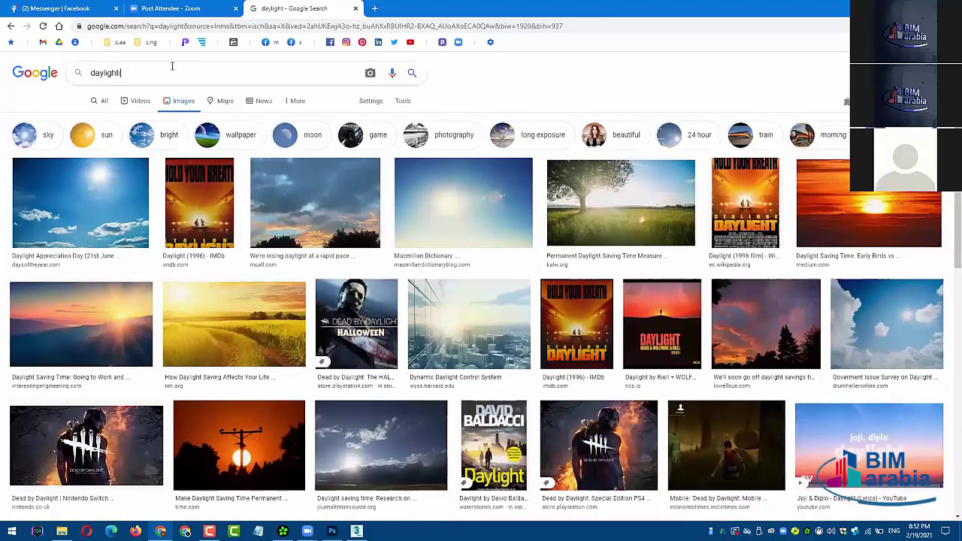
pyautogui.write('ing')
pyautogui.press('Return')
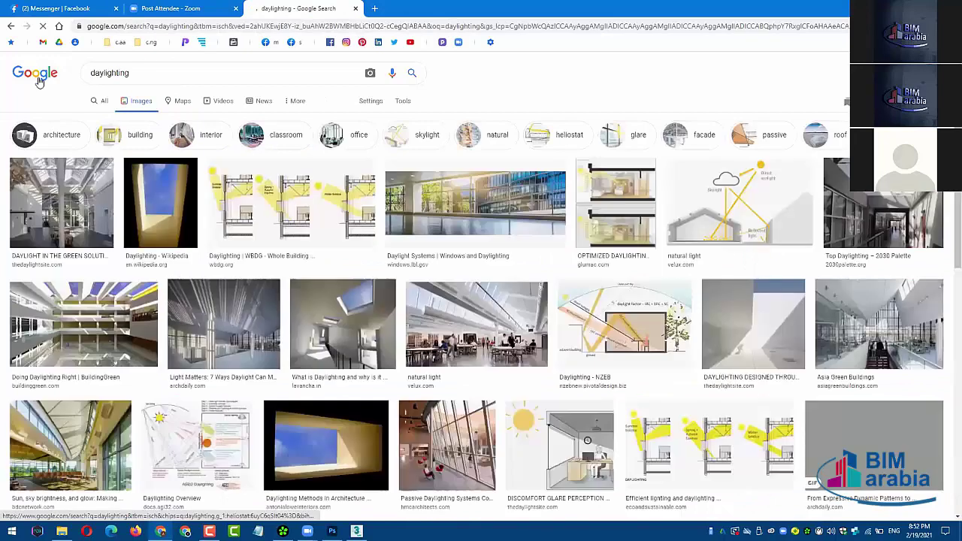
pyautogui.hotkey('ctrl', 'a')
pyautogui.write('sun light')
pyautogui.press('Return')
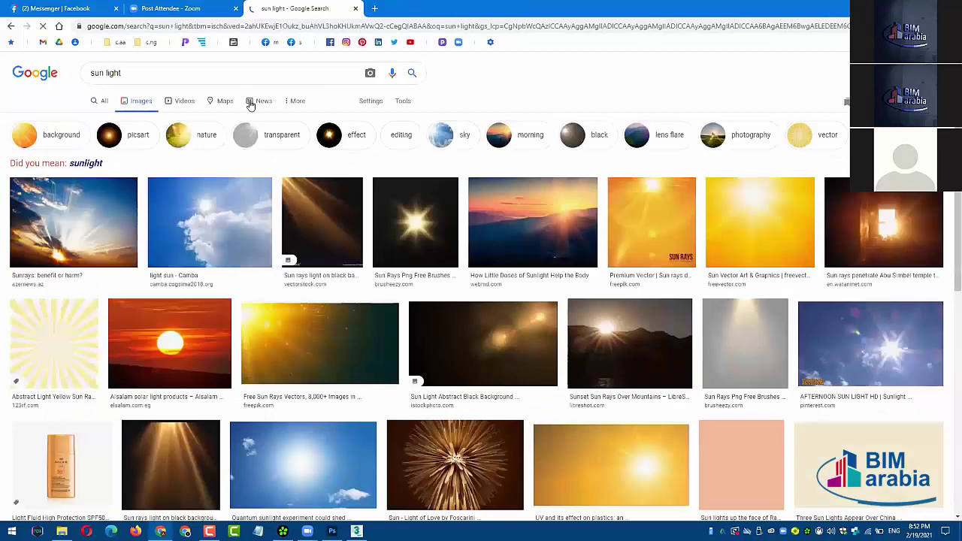
# - Go back to the 'daylight' image search and start extending the query
pyautogui.click(101, 67)
pyautogui.hotkey('ctrl', 'a')
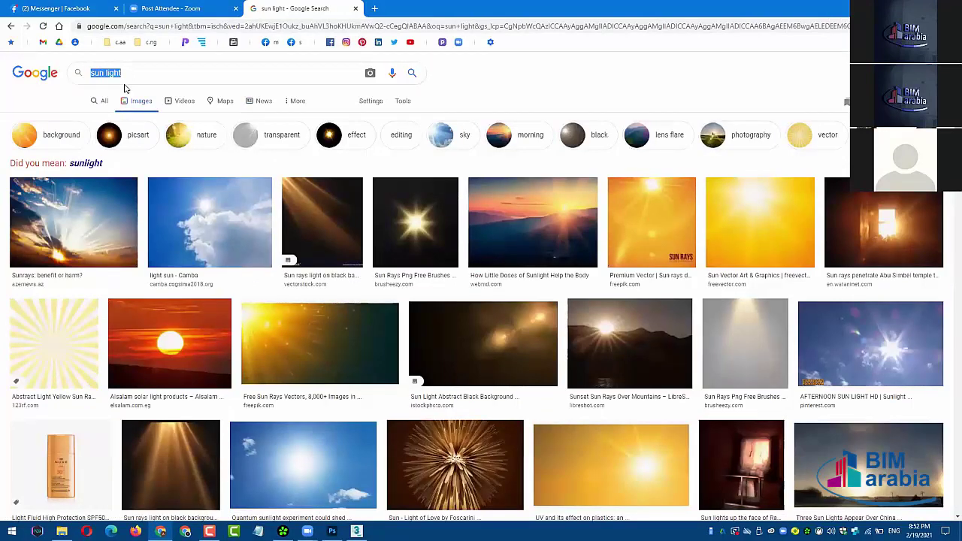
pyautogui.write('daylight')
pyautogui.press('Return')
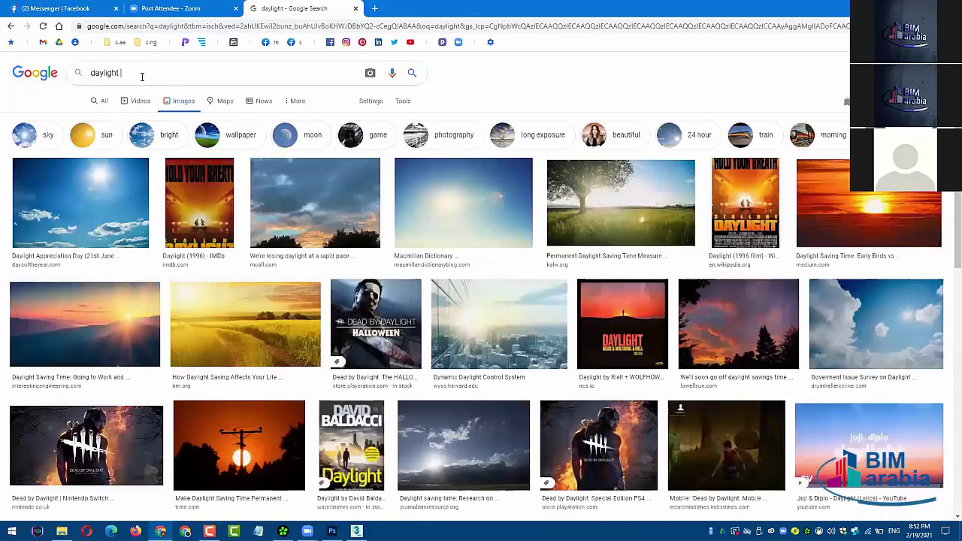
pyautogui.write('l')
pyautogui.press('BackSpace')
# - Search images for 'daylight building' and open one result in a background tab
pyautogui.write('bu')
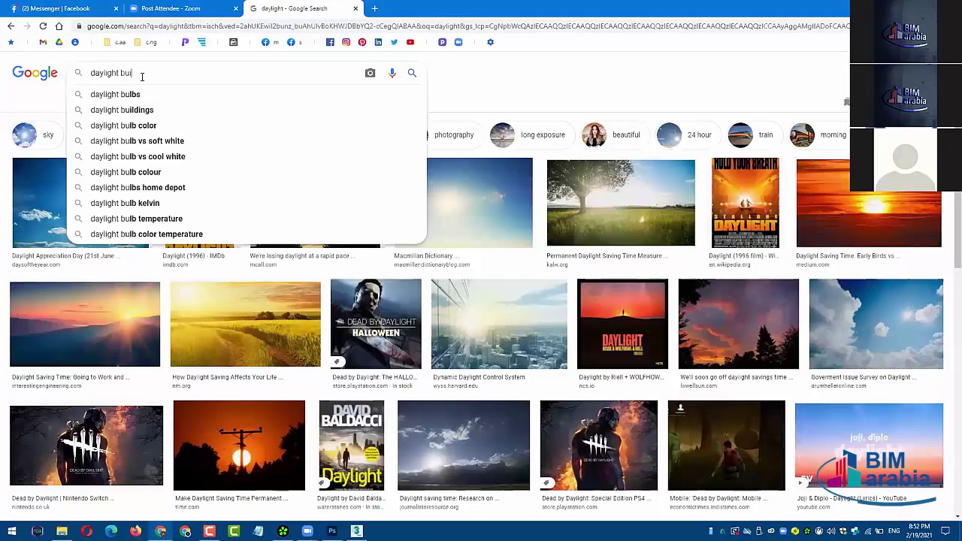
pyautogui.write('ilding')
pyautogui.press('Return')
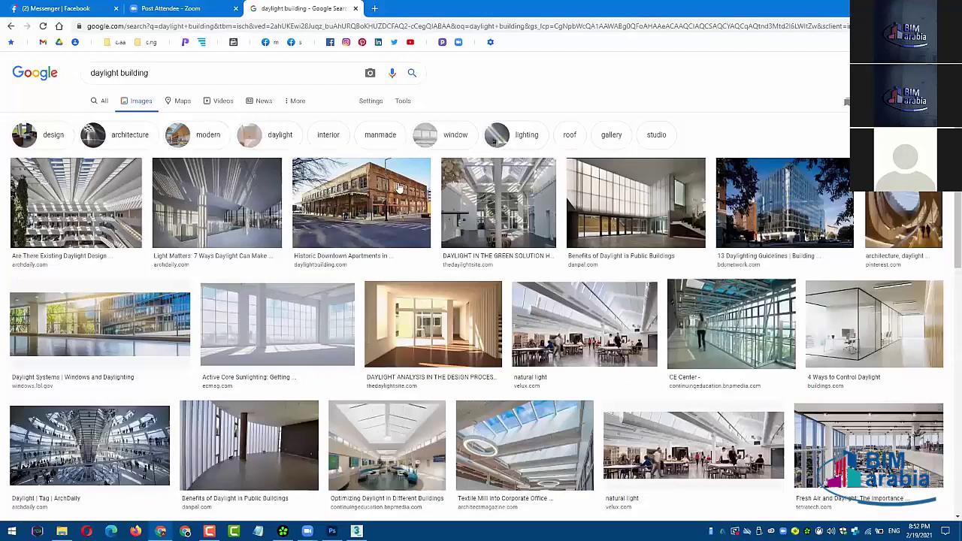
pyautogui.scroll(-1, 526, 230)
pyautogui.scroll(-1, 188, 293)
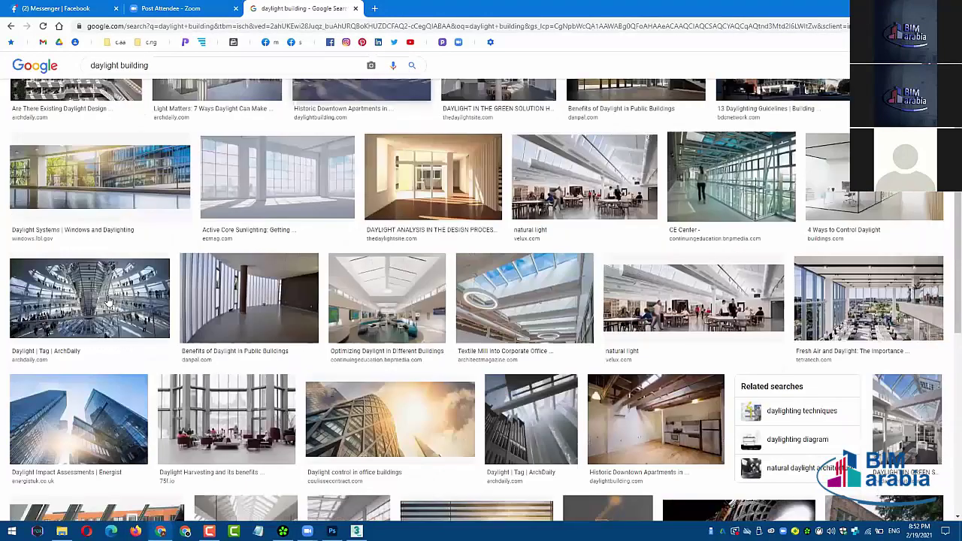
pyautogui.scroll(-1, 108, 300)
pyautogui.scroll(-2, 181, 308)
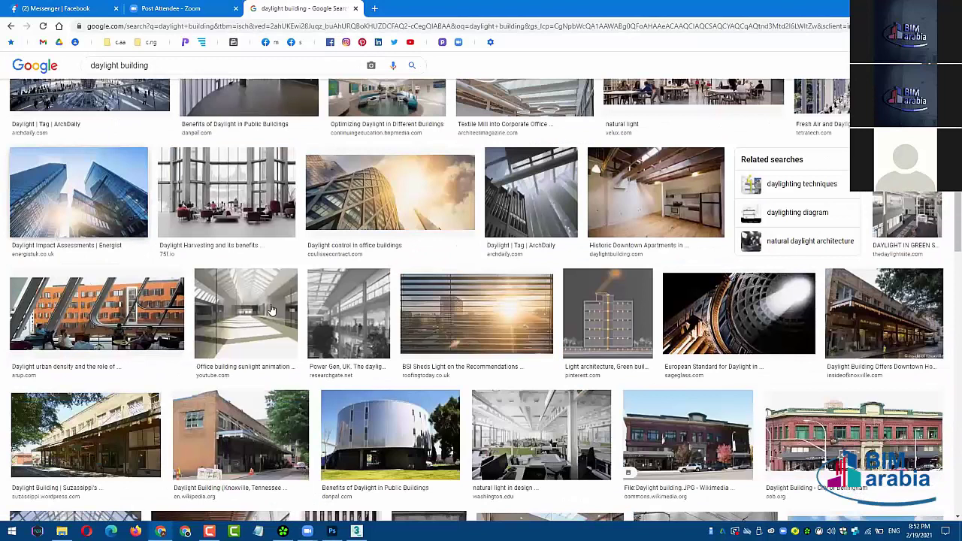
pyautogui.scroll(-1, 267, 312)
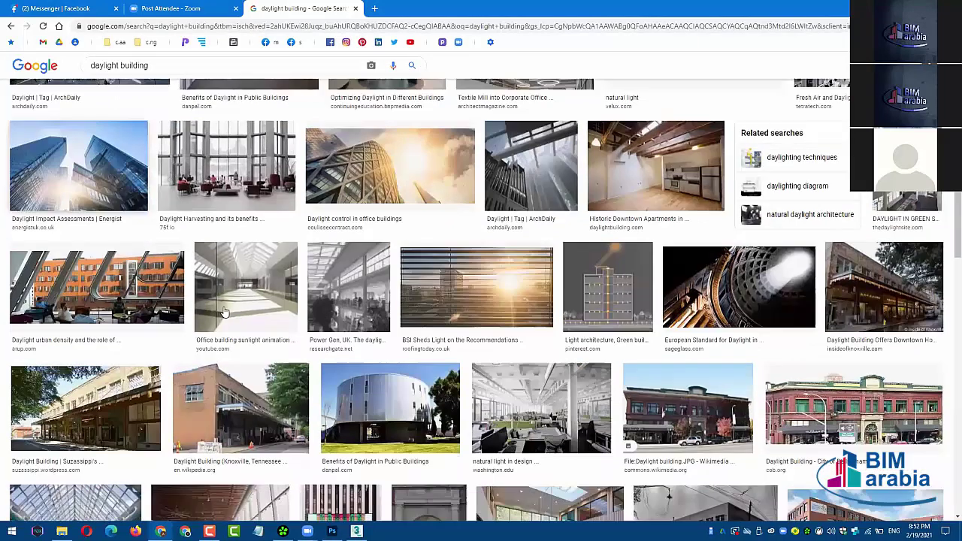
pyautogui.scroll(-2, 887, 334)
pyautogui.middleClick(887, 334)
# - Open the 123RF residential building photo full size in its own tab
pyautogui.scroll(-1, 886, 338)
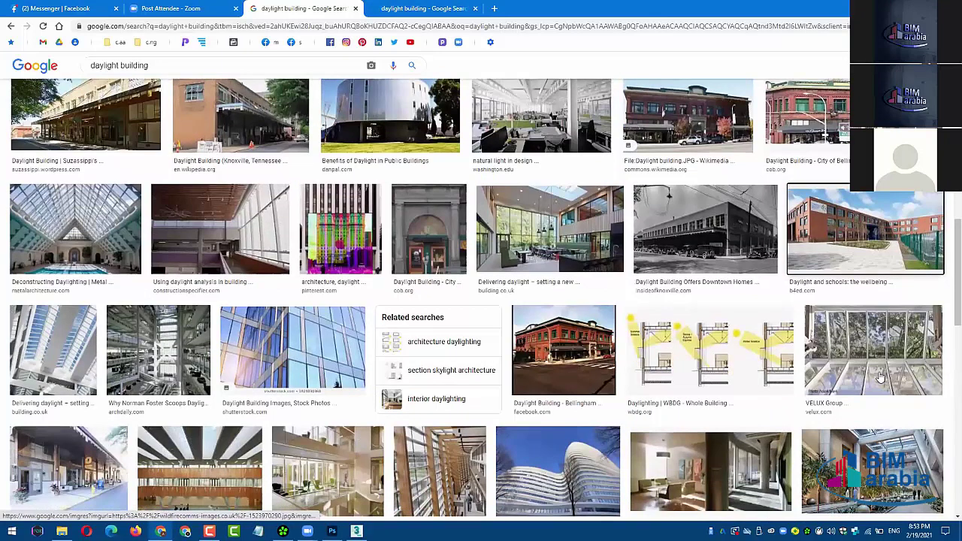
pyautogui.scroll(-1, 880, 378)
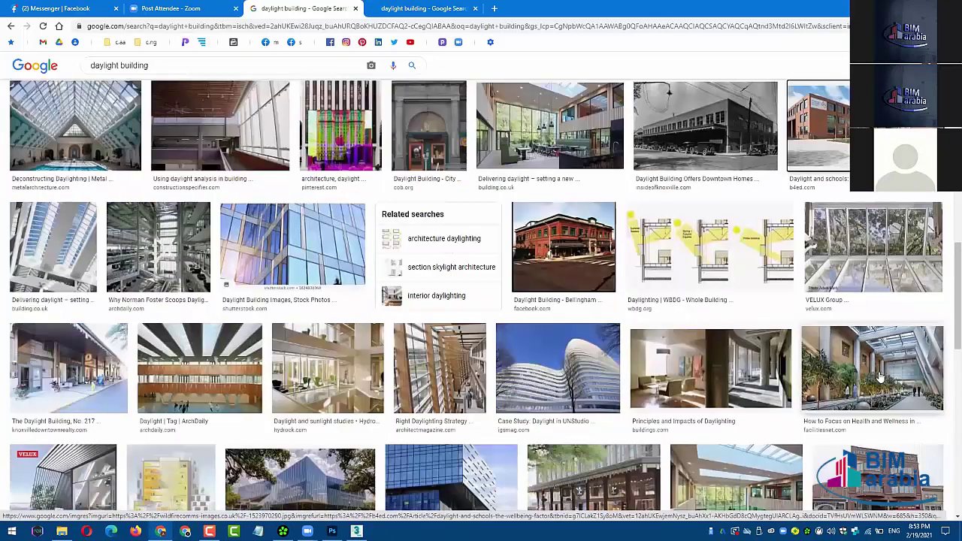
pyautogui.scroll(-1, 880, 377)
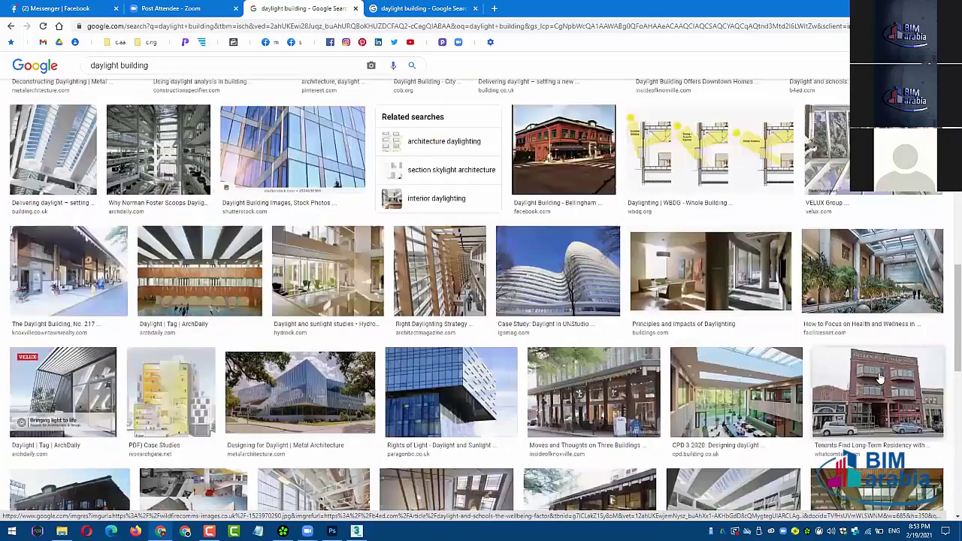
pyautogui.scroll(-2, 881, 378)
pyautogui.scroll(-2, 881, 378)
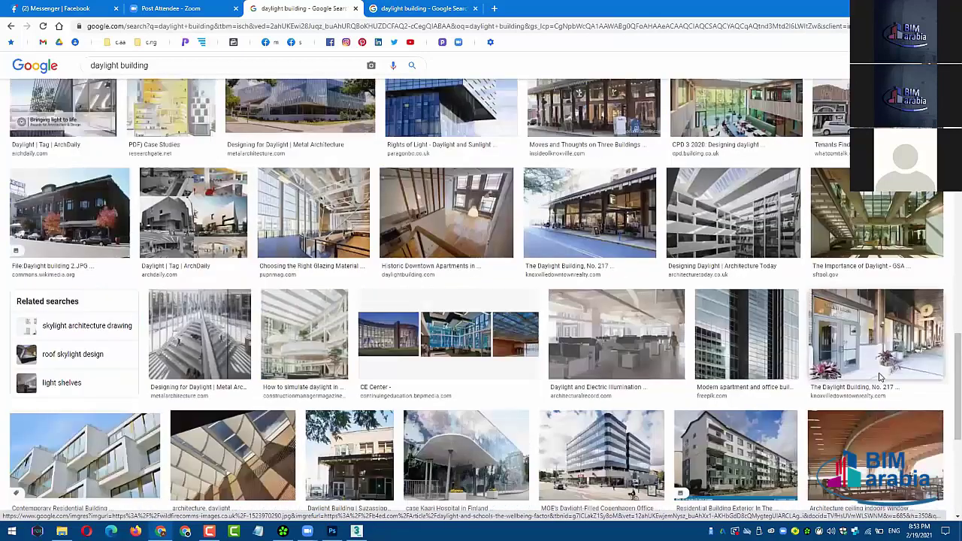
pyautogui.scroll(-2, 881, 375)
pyautogui.moveTo(735, 304)
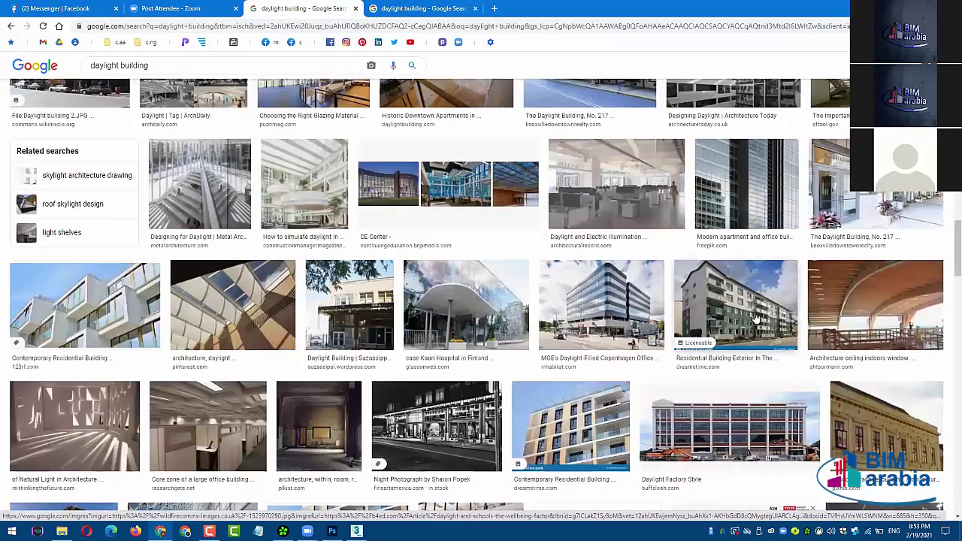
pyautogui.middleClick(740, 353)
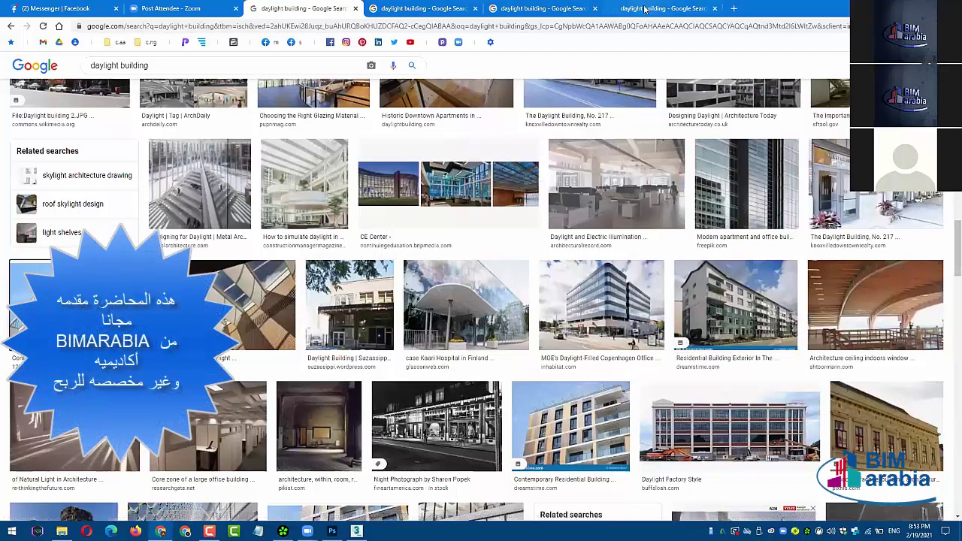
pyautogui.click(661, 8)
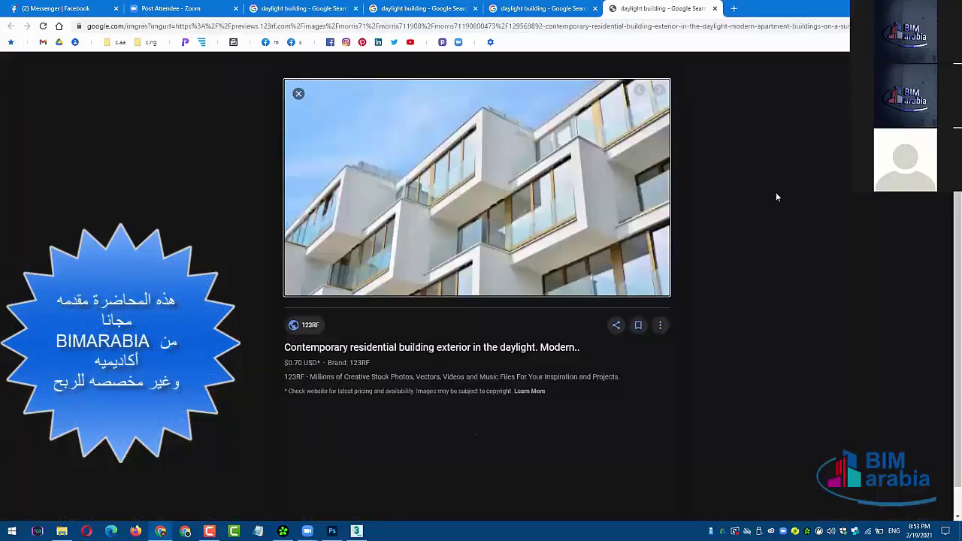
pyautogui.rightClick(629, 193)
pyautogui.click(680, 300)
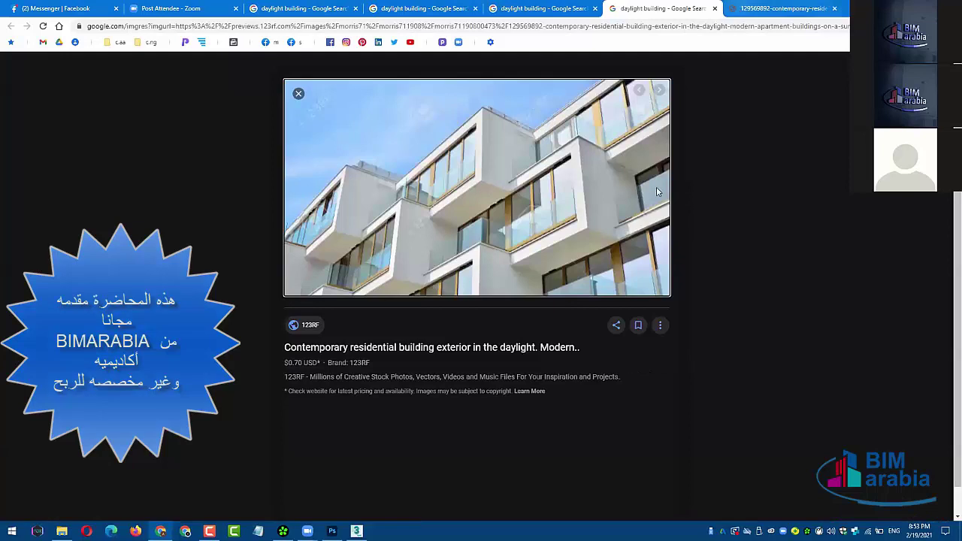
pyautogui.hotkey('ctrl', 'Tab')
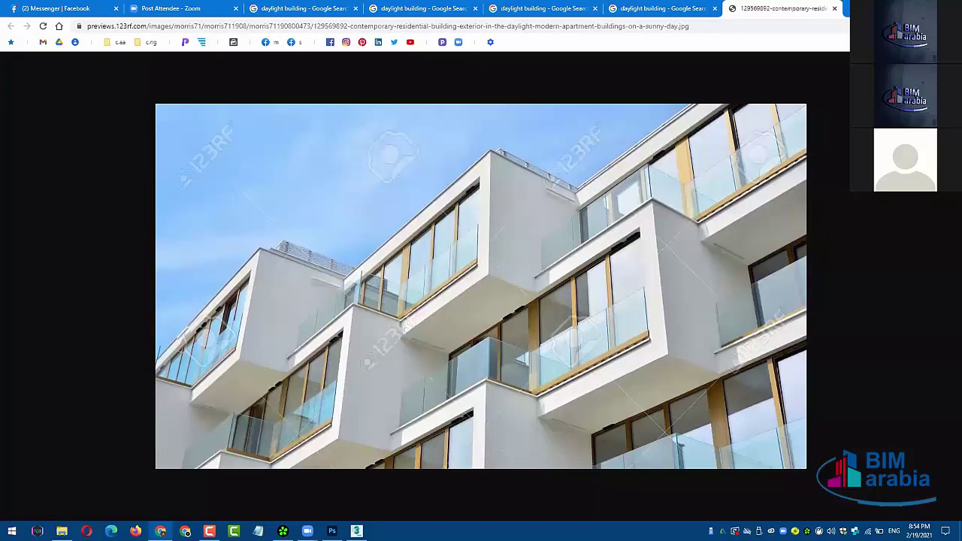
# - Switch to Photoshop to look over the 1739 Sun Clouds.hdr sky panorama
pyautogui.hotkey('alt', 'Tab')
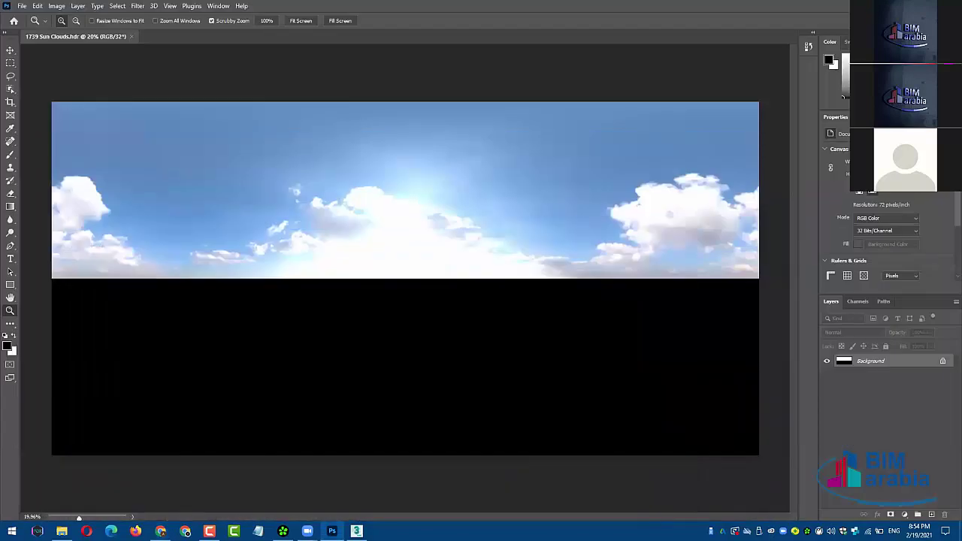
# - Back in 3ds Max, close the sky map's Material Editor and start an interactive Corona render
pyautogui.hotkey('alt', 'Tab')
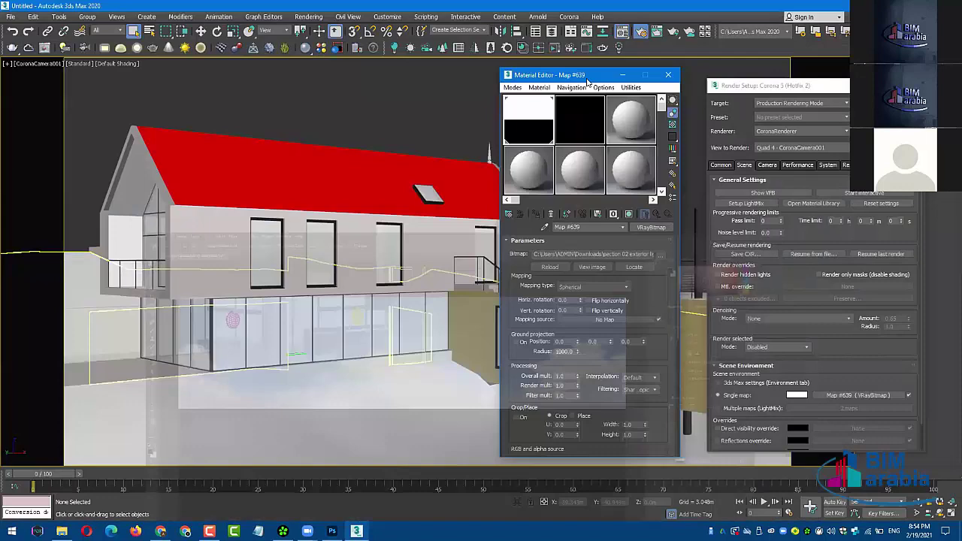
pyautogui.click(668, 75)
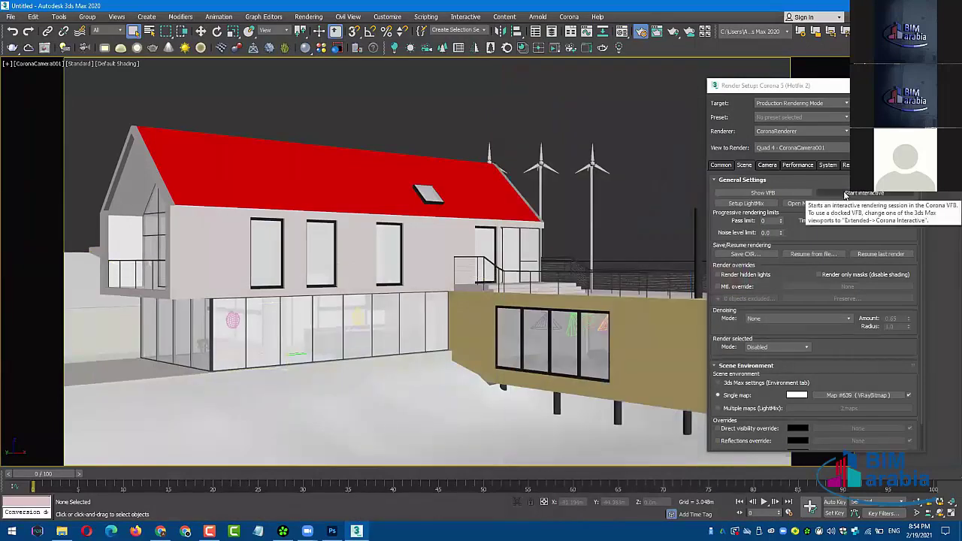
pyautogui.click(845, 194)
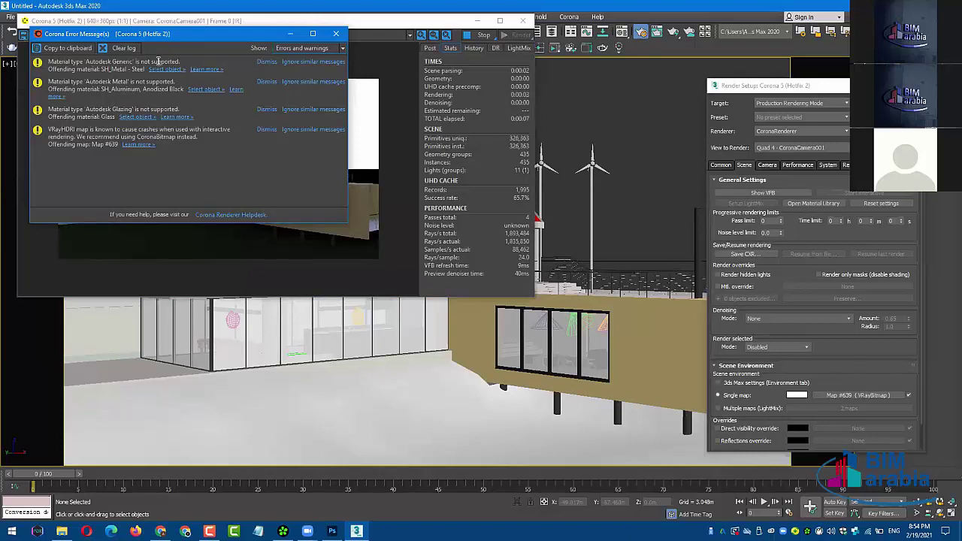
# - Stop the interactive render after 10 passes and close the error message log
pyautogui.moveTo(195, 35); pyautogui.dragTo(212, 246)
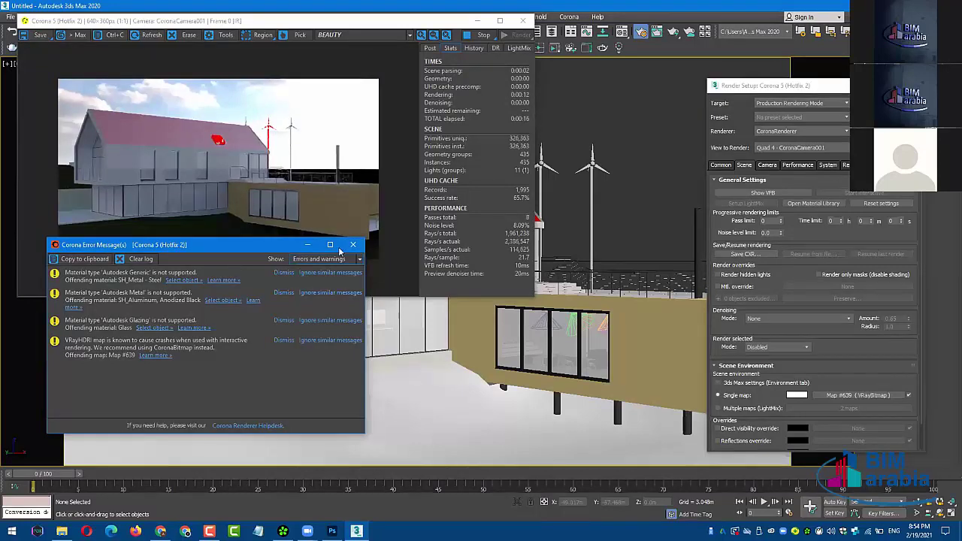
pyautogui.click(483, 35)
pyautogui.click(327, 376)
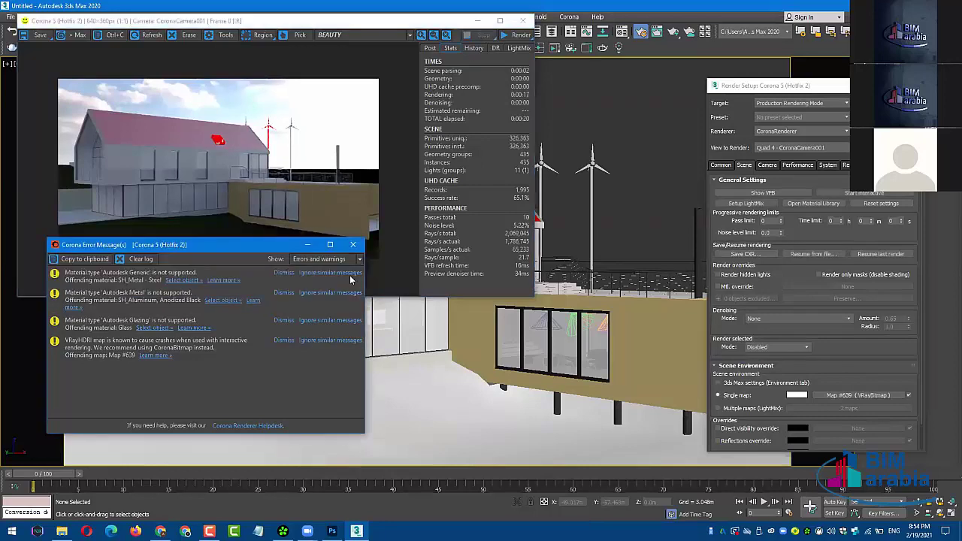
pyautogui.click(354, 244)
pyautogui.rightClick(594, 125)
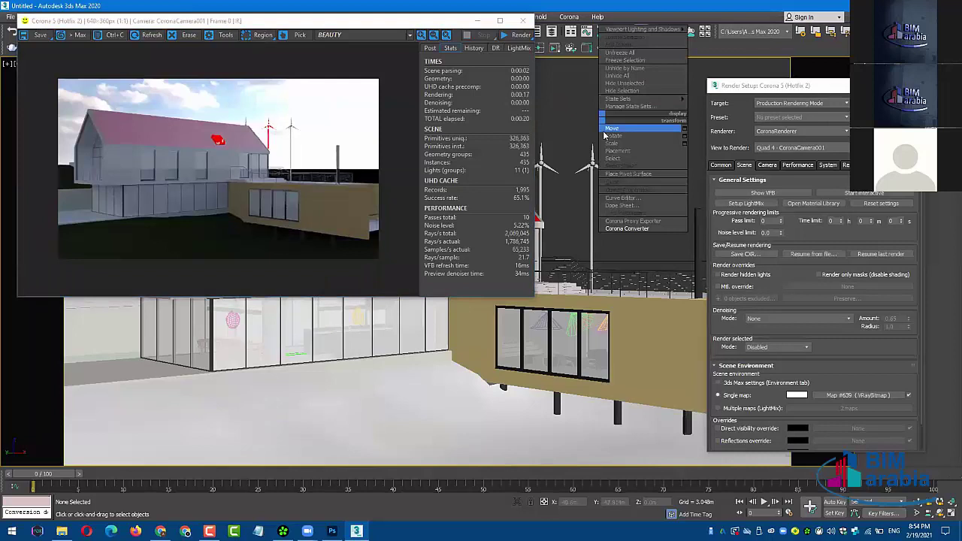
# - Run Corona Converter on the scene's Autodesk materials, accept the warning, and close the converter
pyautogui.click(631, 226)
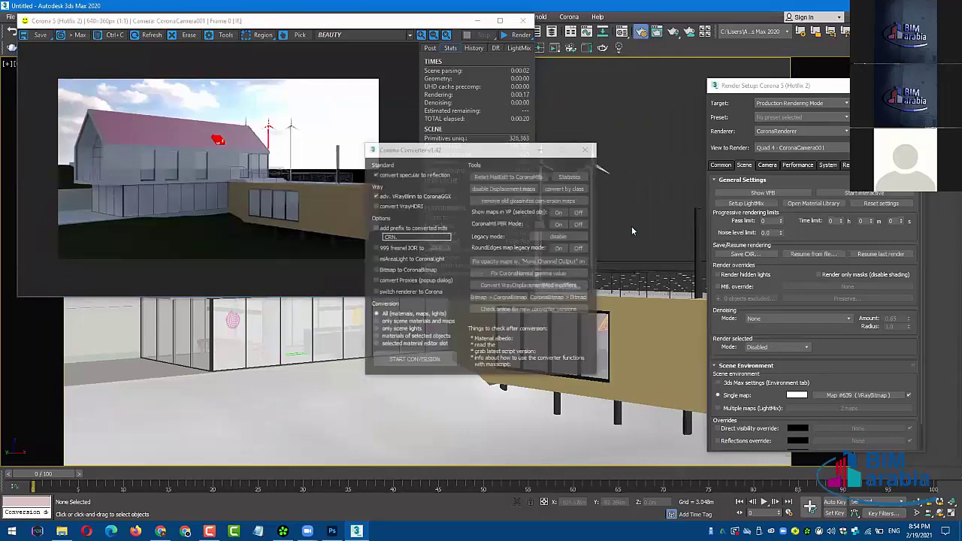
pyautogui.click(429, 362)
pyautogui.click(428, 362)
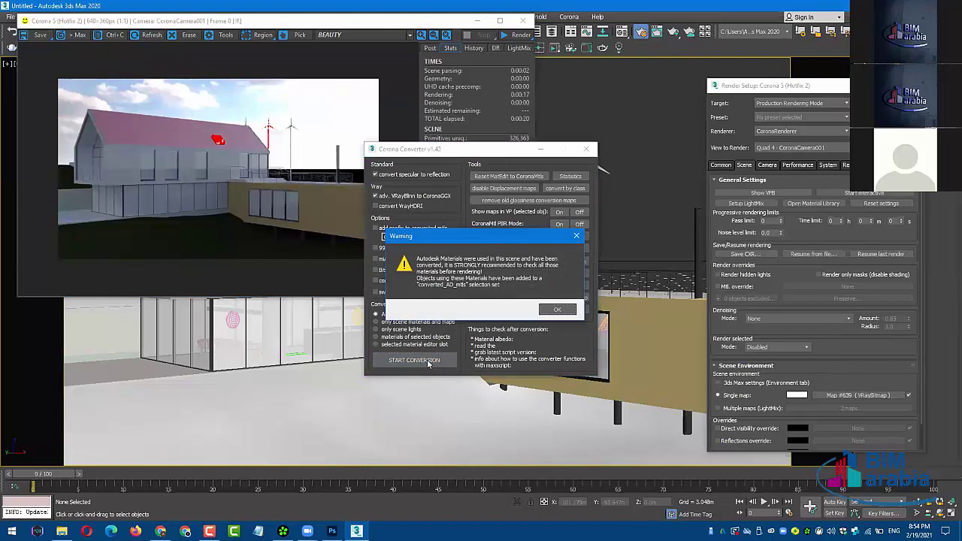
pyautogui.click(557, 308)
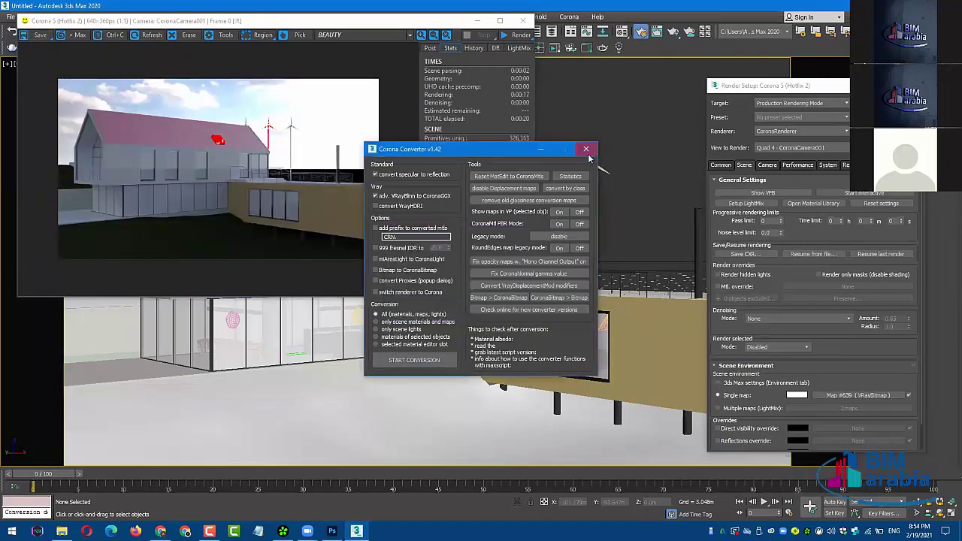
pyautogui.click(587, 152)
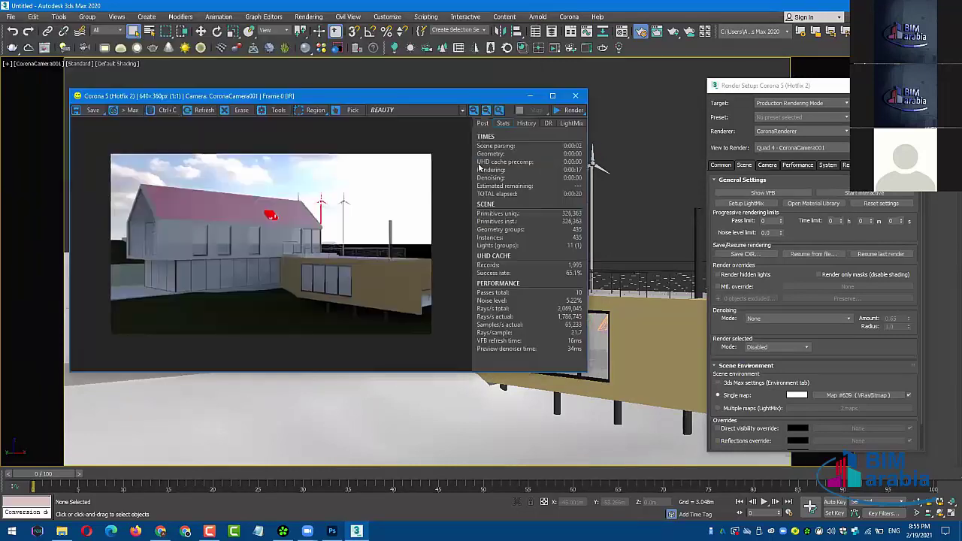
# - Restart the interactive render from the VFB Post tab and dismiss the VRayHDRI error
pyautogui.click(485, 124)
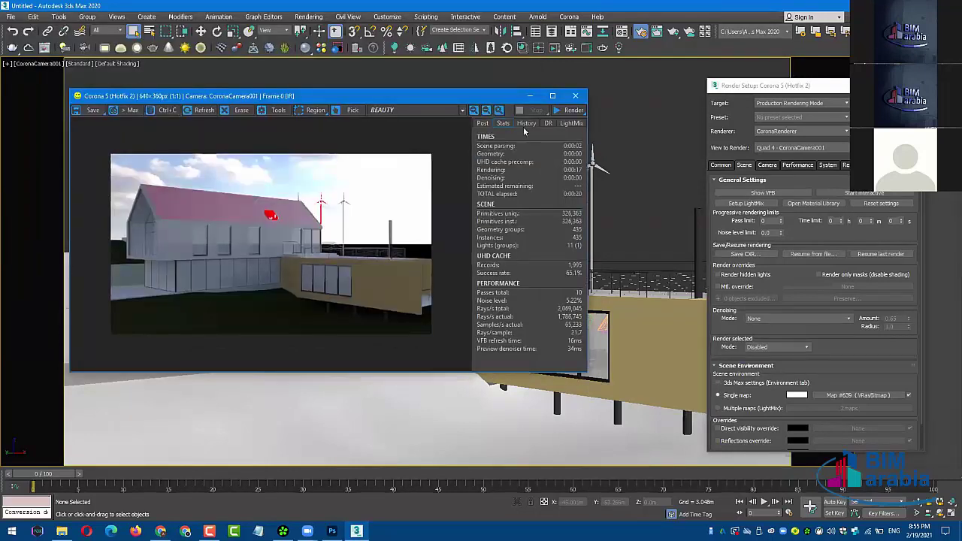
pyautogui.click(866, 193)
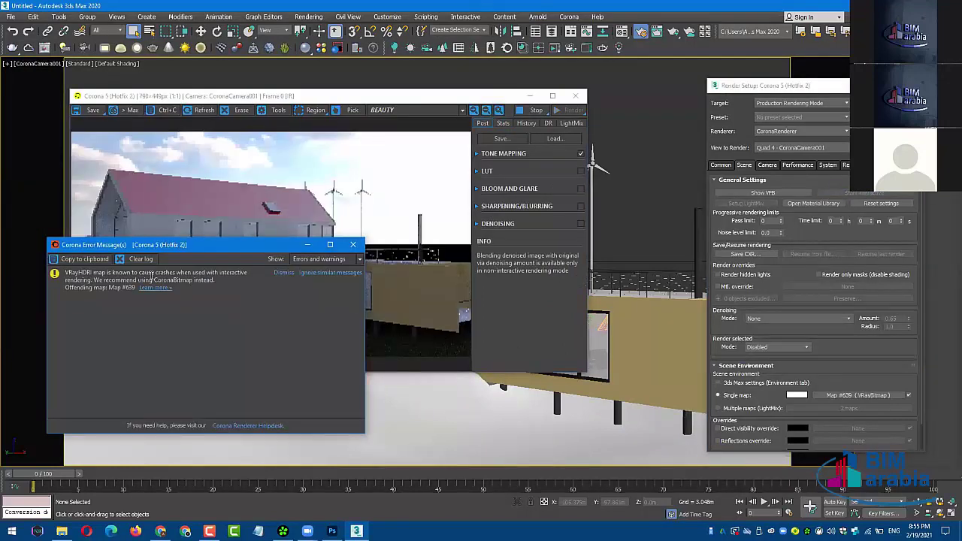
pyautogui.click(323, 274)
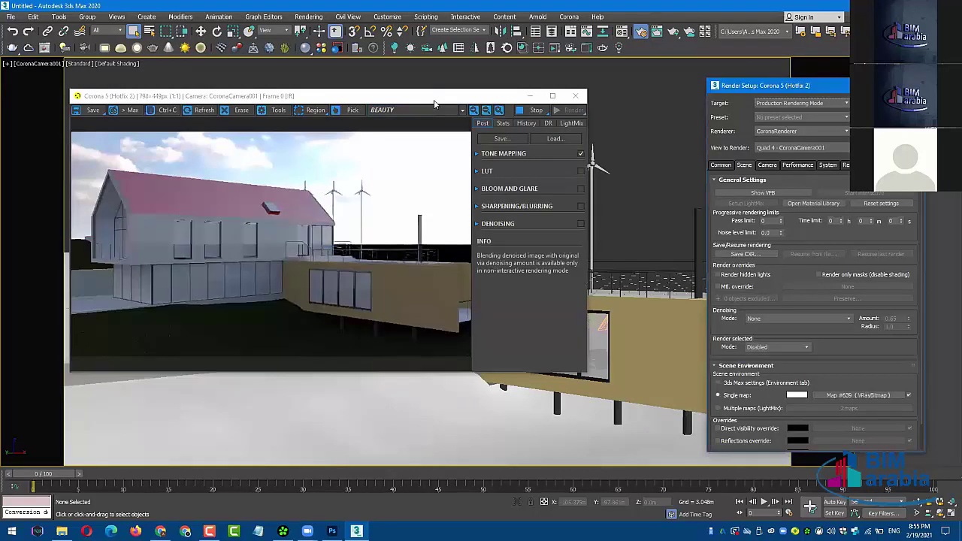
# - Enlarge the frame buffer to 956x538 and open the Material Editor on VRayBitmap Map #639
pyautogui.moveTo(444, 95); pyautogui.dragTo(449, 97)
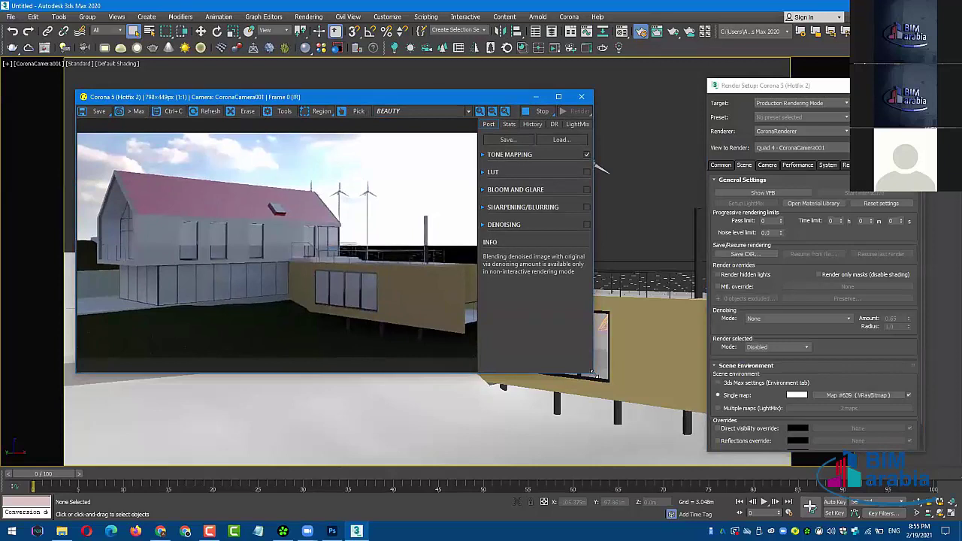
pyautogui.moveTo(593, 372); pyautogui.dragTo(673, 389)
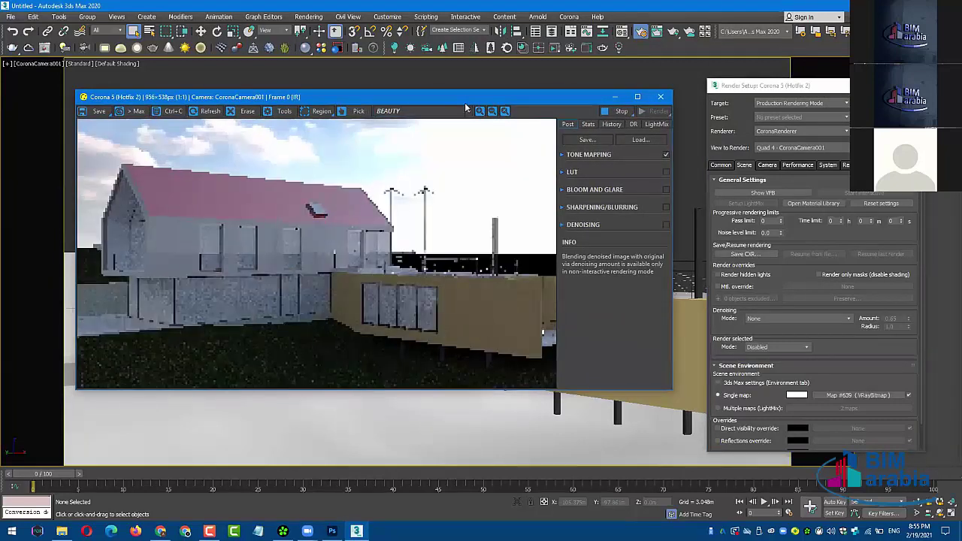
pyautogui.moveTo(465, 105); pyautogui.dragTo(470, 125)
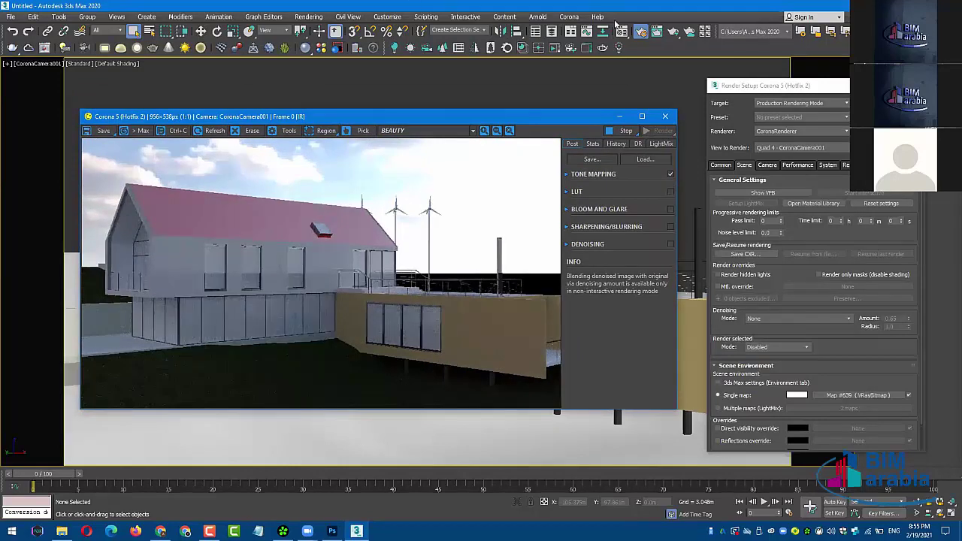
pyautogui.click(620, 45)
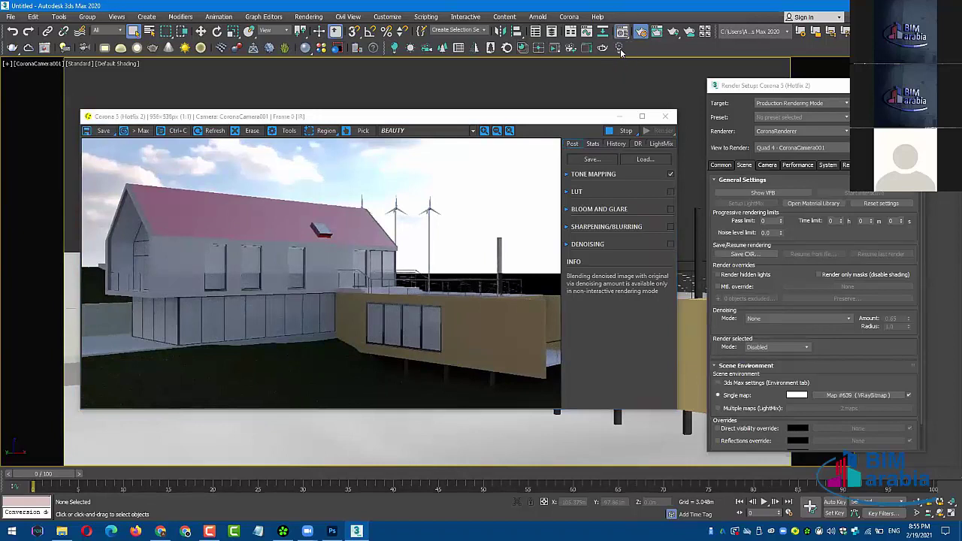
pyautogui.press('m')
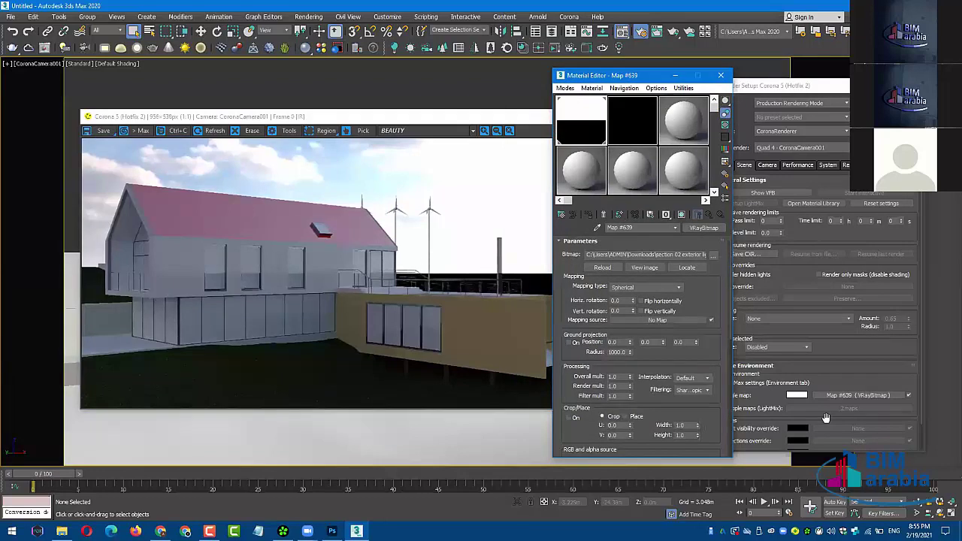
# - Arrange the Material Editor beside the render and set the sky's Horiz. rotation to 10
pyautogui.moveTo(649, 74); pyautogui.dragTo(619, 72)
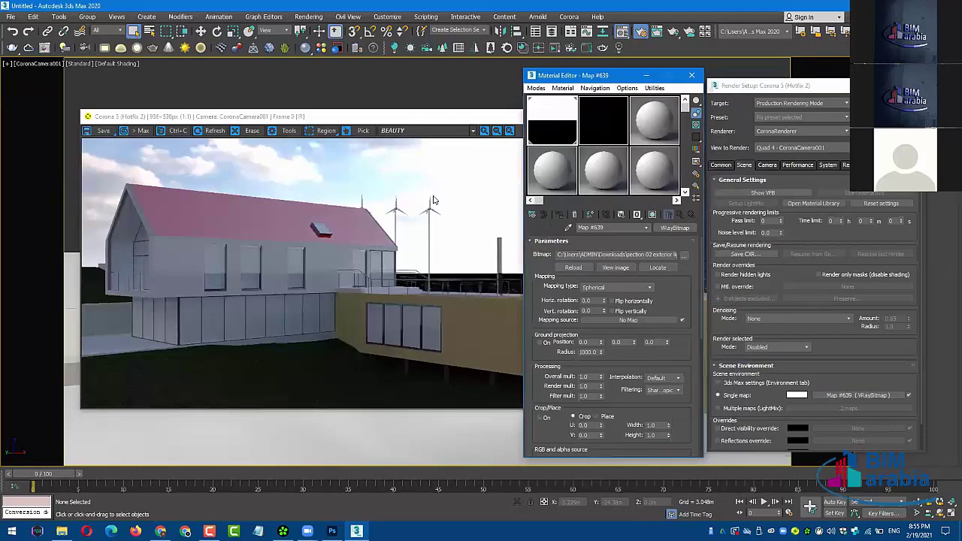
pyautogui.click(469, 215)
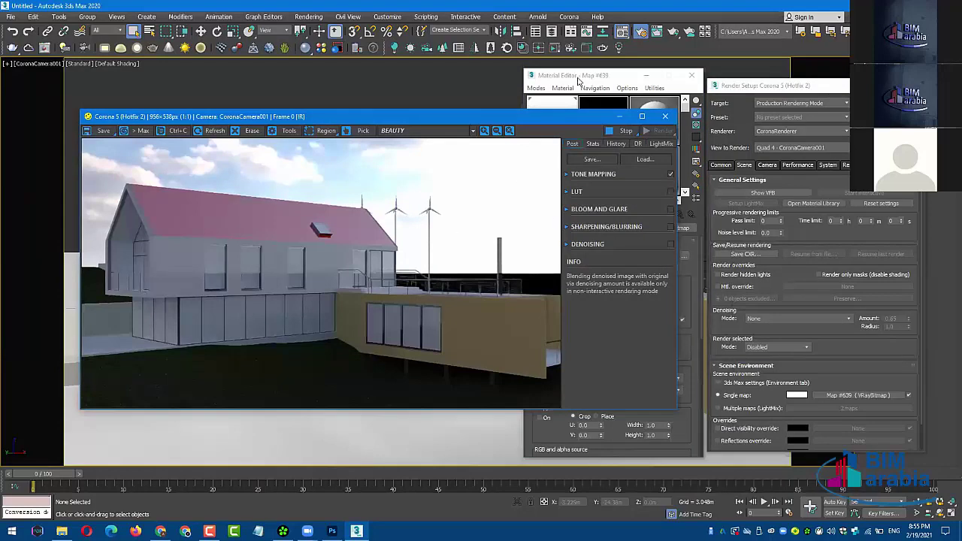
pyautogui.moveTo(579, 81); pyautogui.dragTo(582, 81)
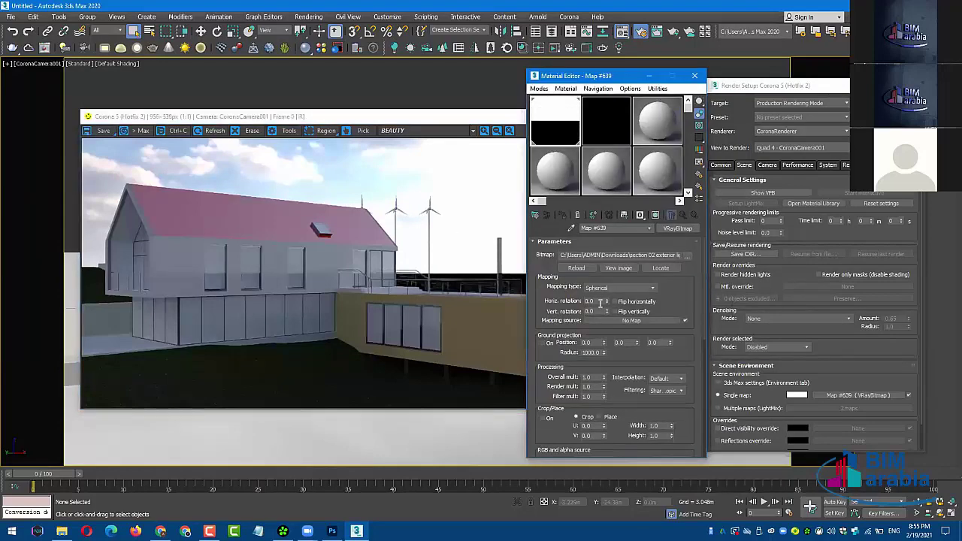
pyautogui.click(600, 301)
pyautogui.write('10')
pyautogui.press('Return')
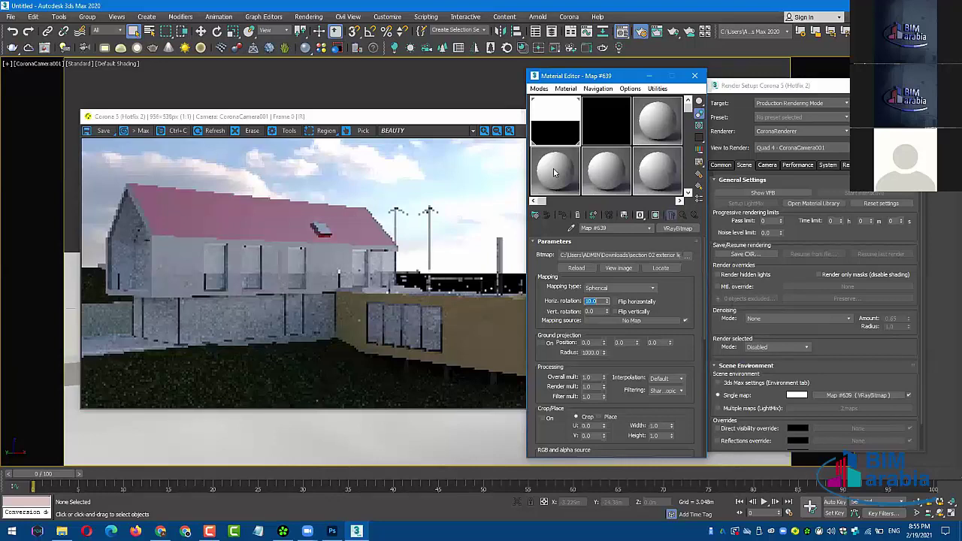
# - Step the sky rotation through 20, 30, 40, 50, 60 and 80, settling on 60
pyautogui.moveTo(608, 76); pyautogui.dragTo(654, 74)
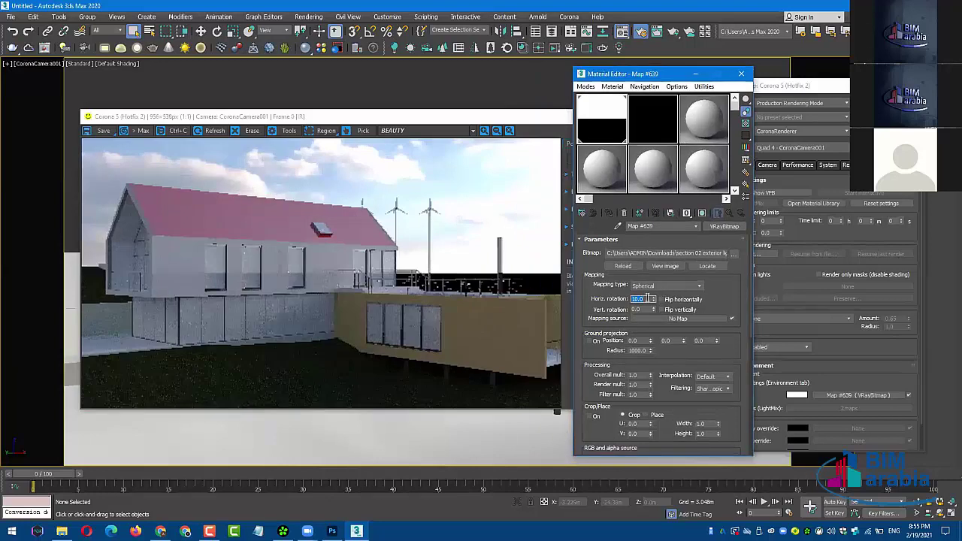
pyautogui.write('10')
pyautogui.press('Return')
pyautogui.write('20')
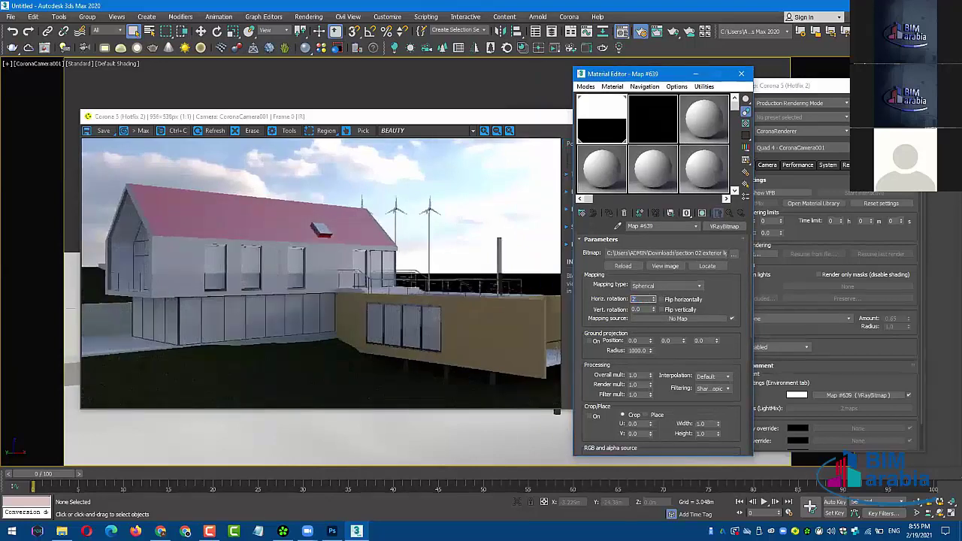
pyautogui.press('Return')
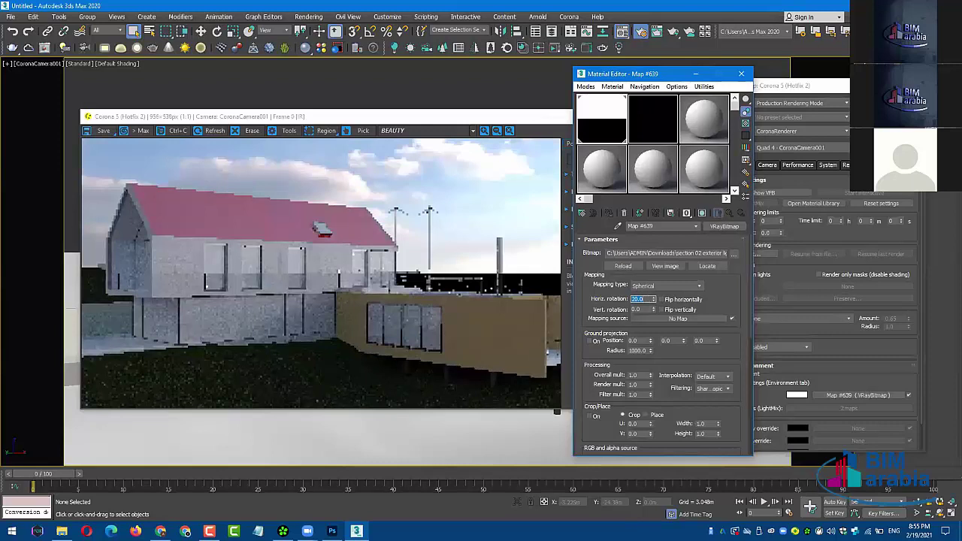
pyautogui.write('30')
pyautogui.press('Return')
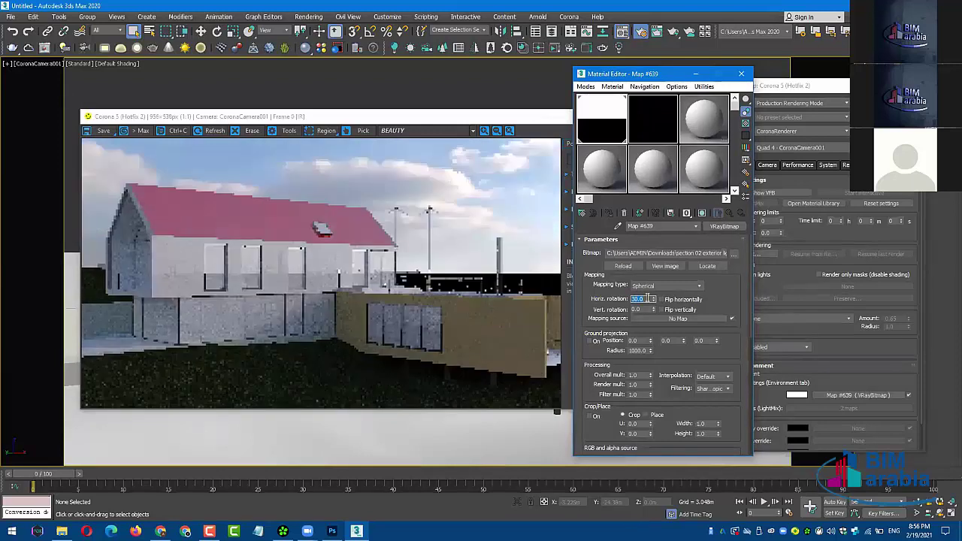
pyautogui.write('40')
pyautogui.press('Return')
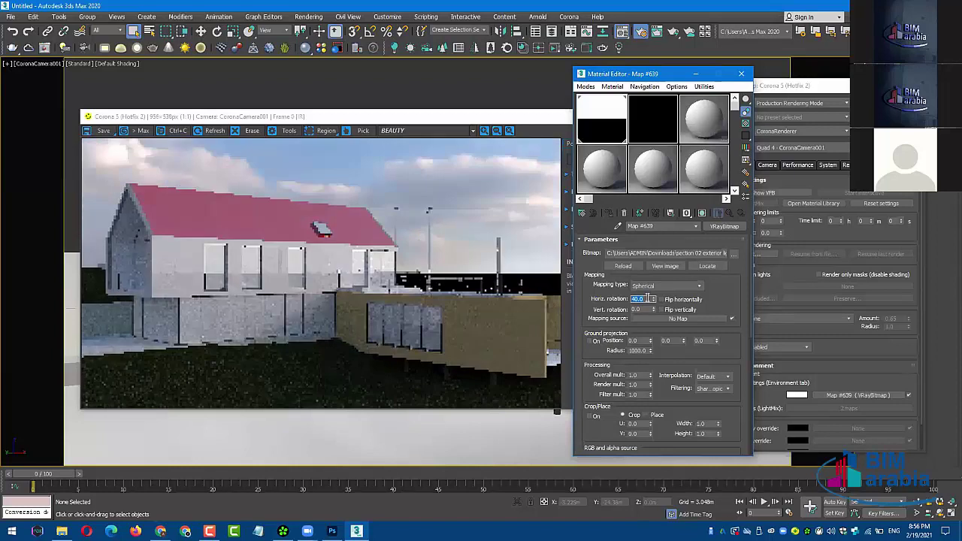
pyautogui.write('50')
pyautogui.press('Return')
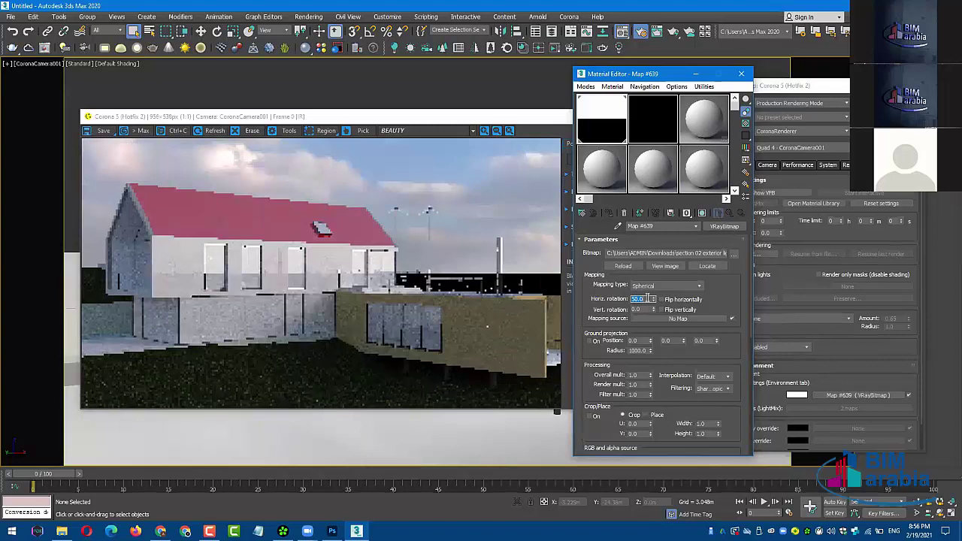
pyautogui.write('60')
pyautogui.press('Return')
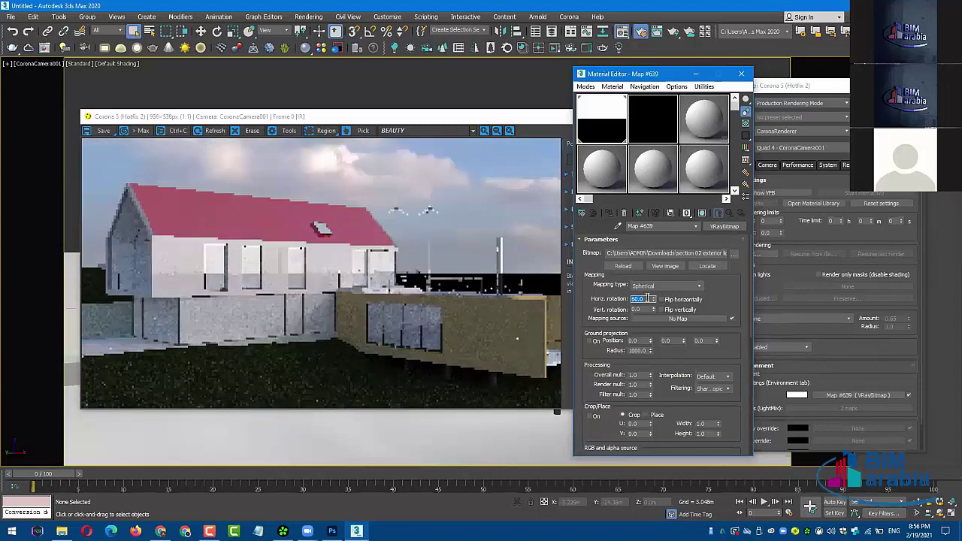
pyautogui.write('80')
pyautogui.press('Return')
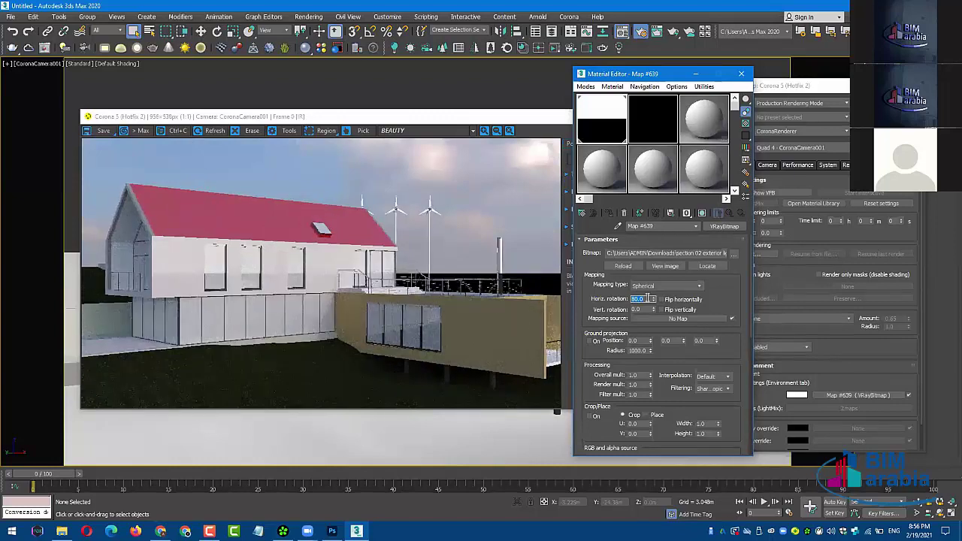
pyautogui.write('60')
pyautogui.press('Return')
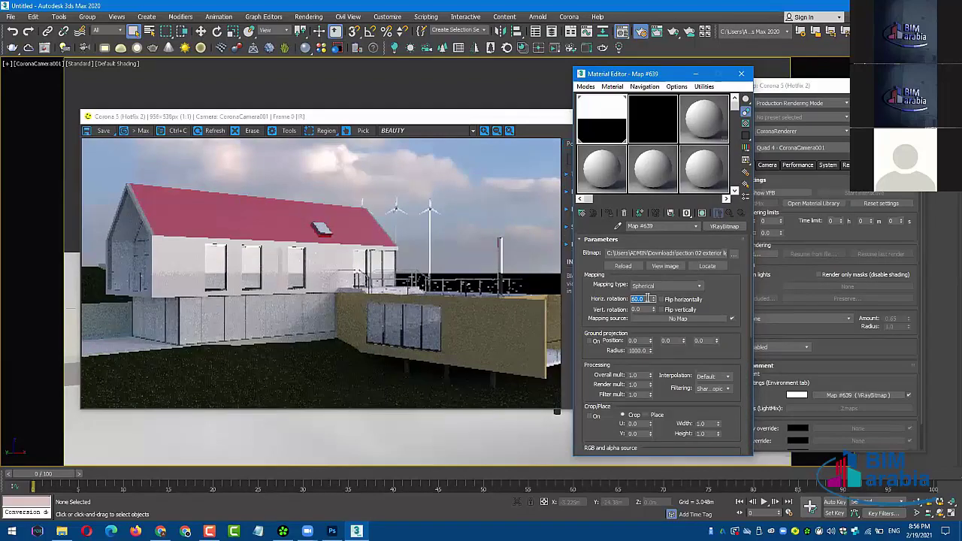
# - Try sky horizontal rotations of 90, 120, 140, 180 and 360 in the render
pyautogui.write('90')
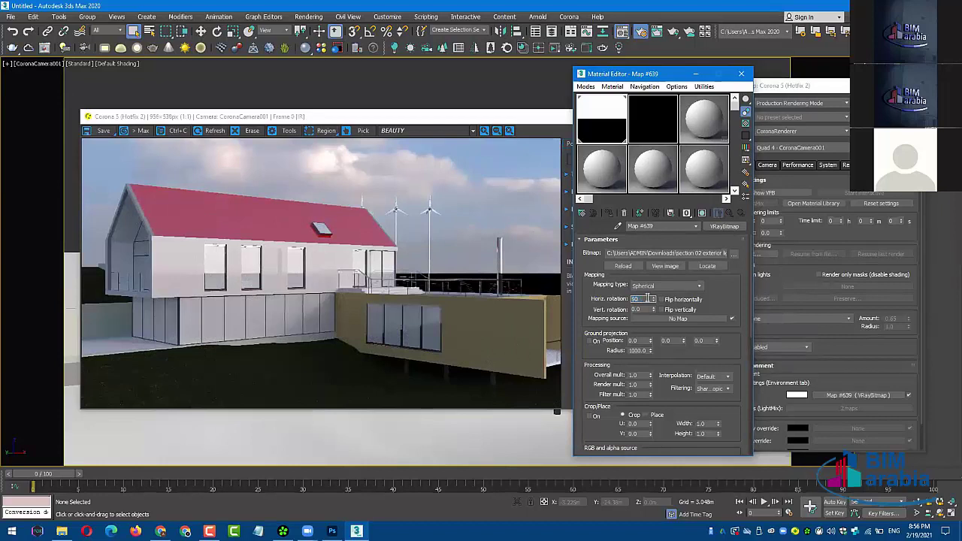
pyautogui.press('Return')
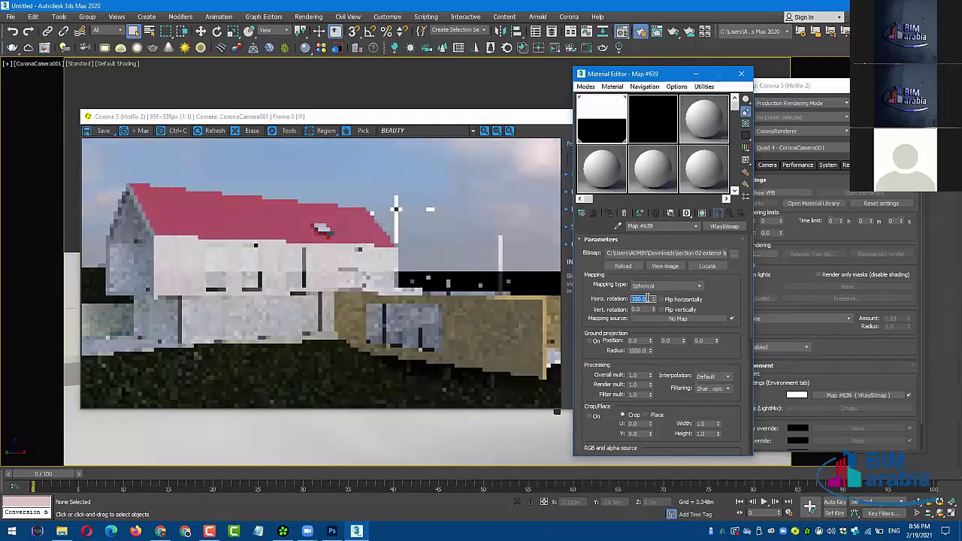
pyautogui.write('120')
pyautogui.press('Return')
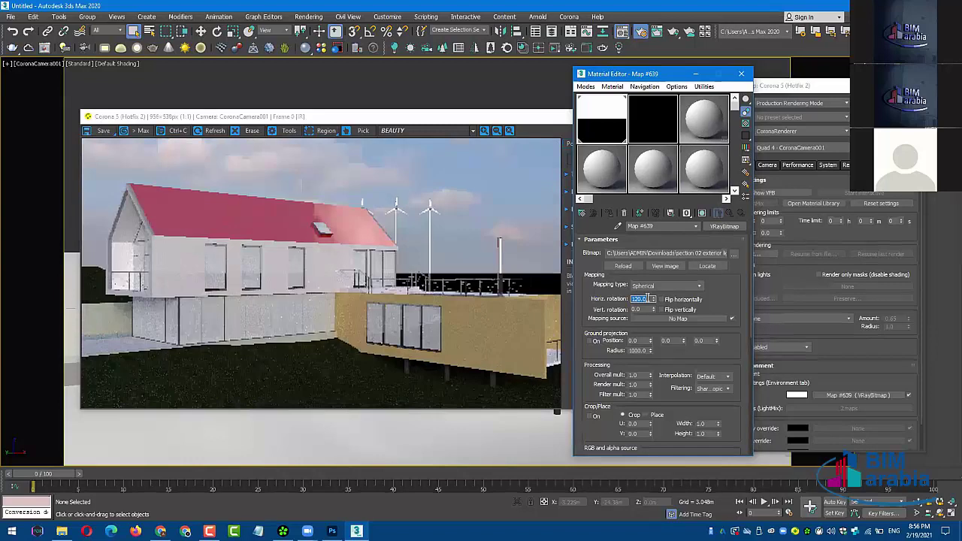
pyautogui.write('140')
pyautogui.press('Return')
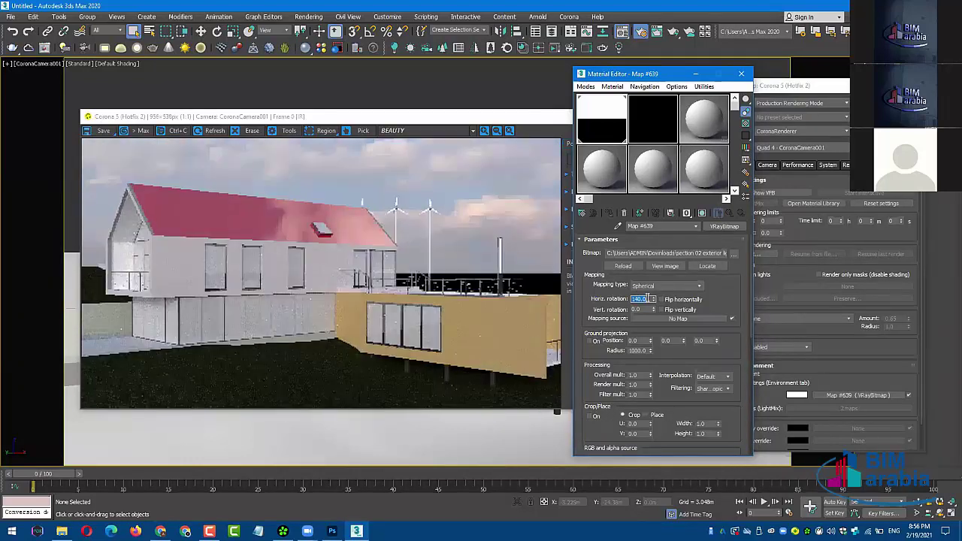
pyautogui.write('1')
pyautogui.write('80')
pyautogui.press('Return')
pyautogui.press('Return')
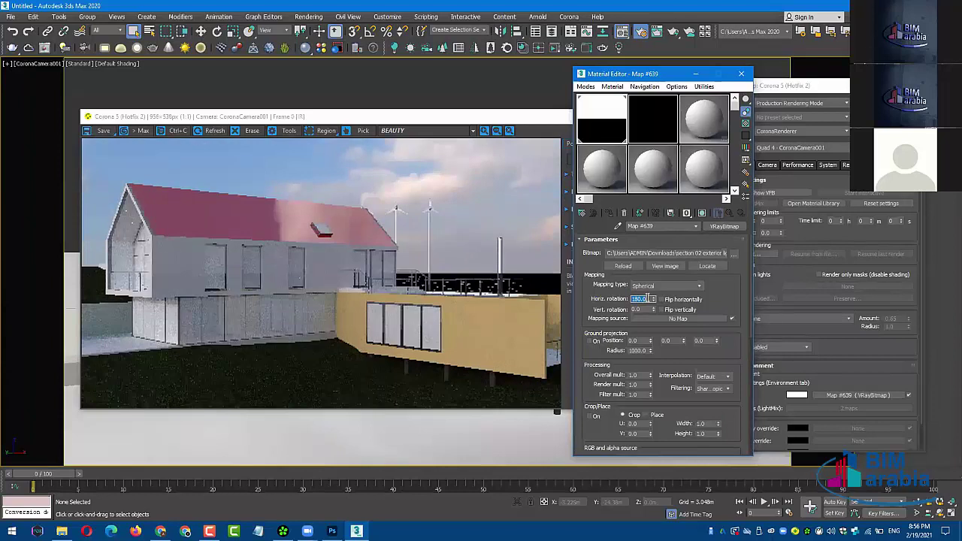
pyautogui.write('360')
pyautogui.press('Return')
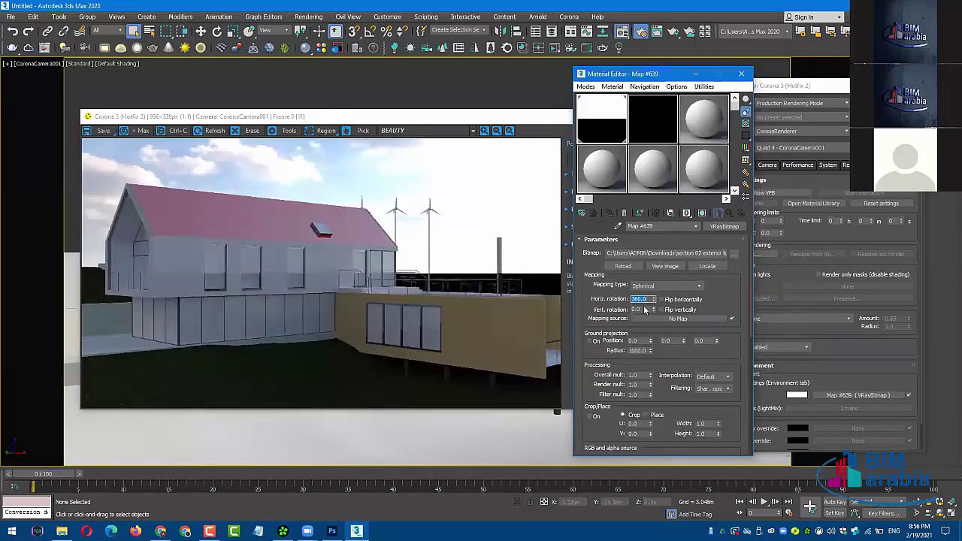
# - Try rotations 200, 1 and 80, then settle the sky rotation at 50
pyautogui.write('200')
pyautogui.press('Return')
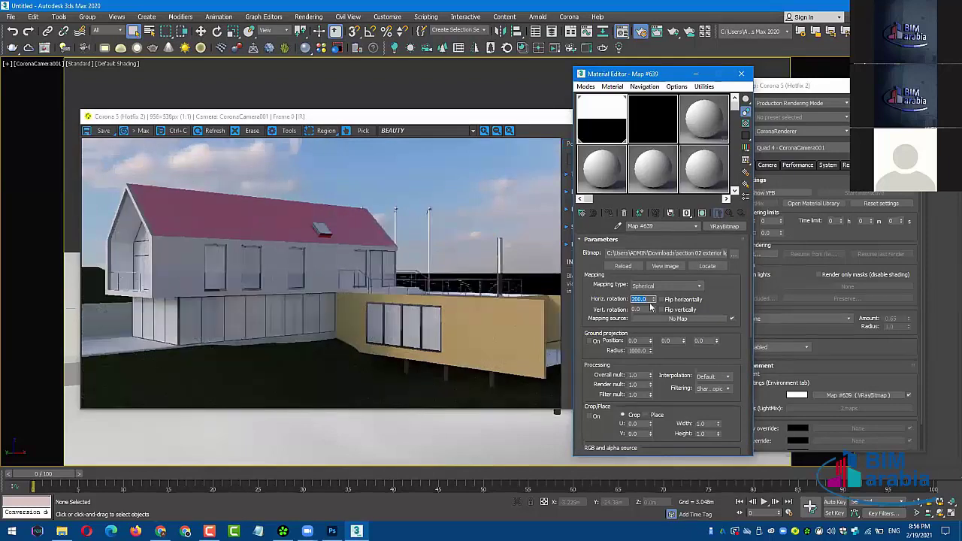
pyautogui.write('1')
pyautogui.press('Return')
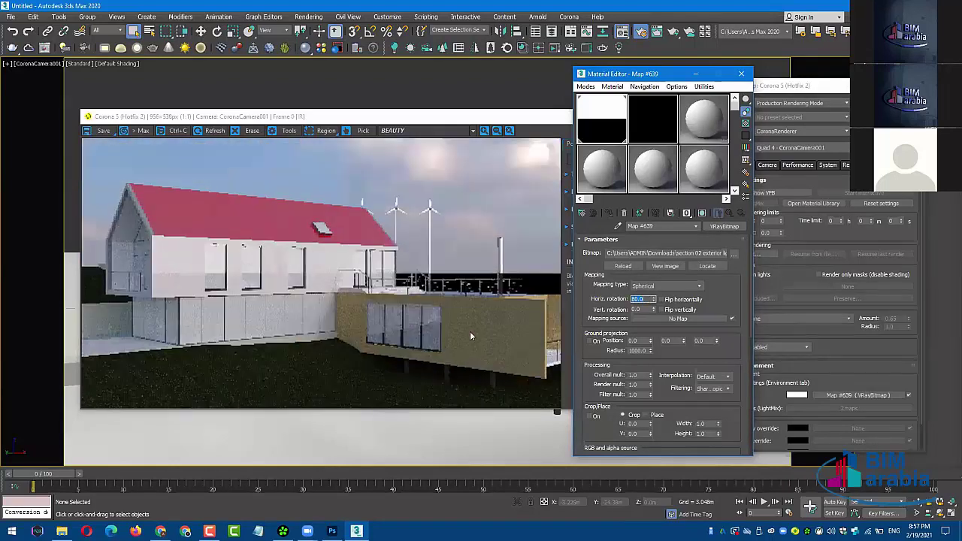
pyautogui.write('80')
pyautogui.press('Return')
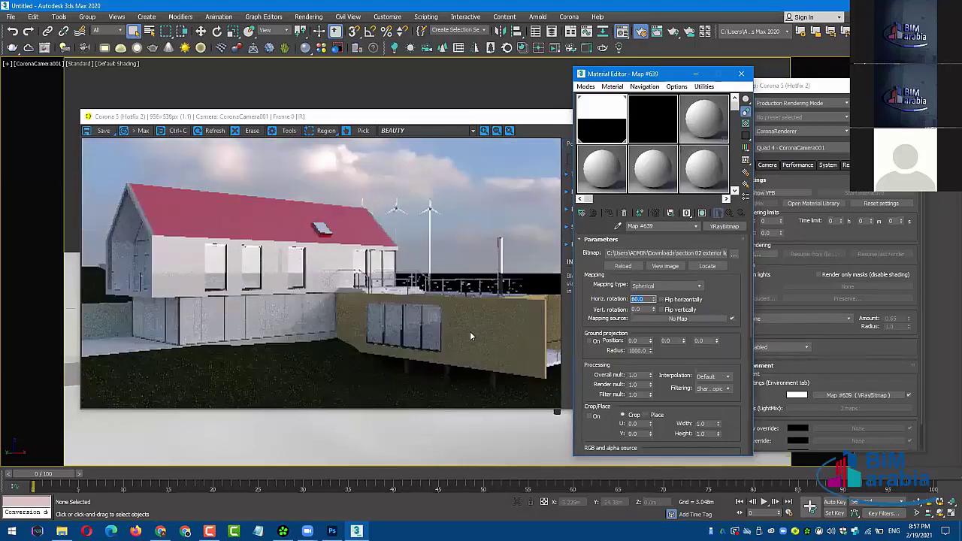
pyautogui.write('50')
pyautogui.press('Return')
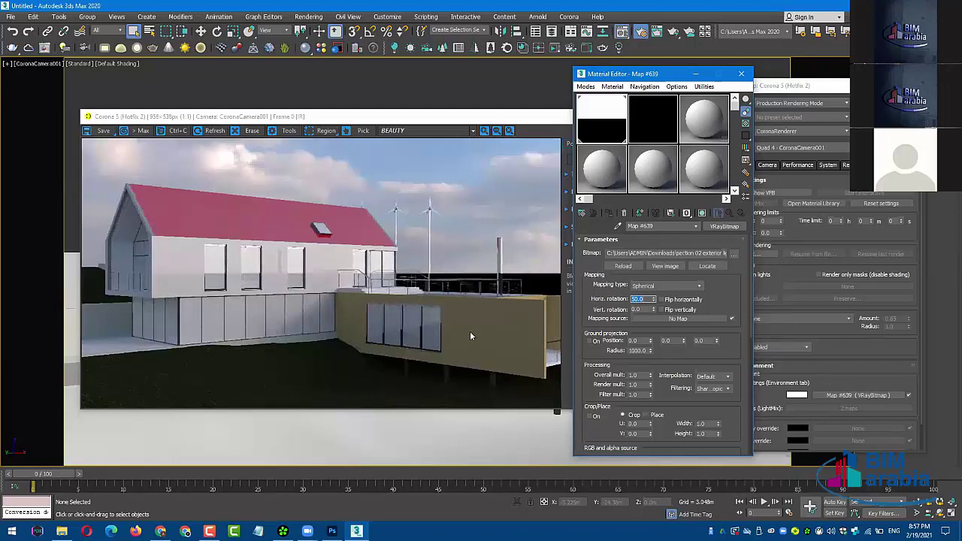
pyautogui.scroll(1, 162, 263)
pyautogui.click(385, 269)
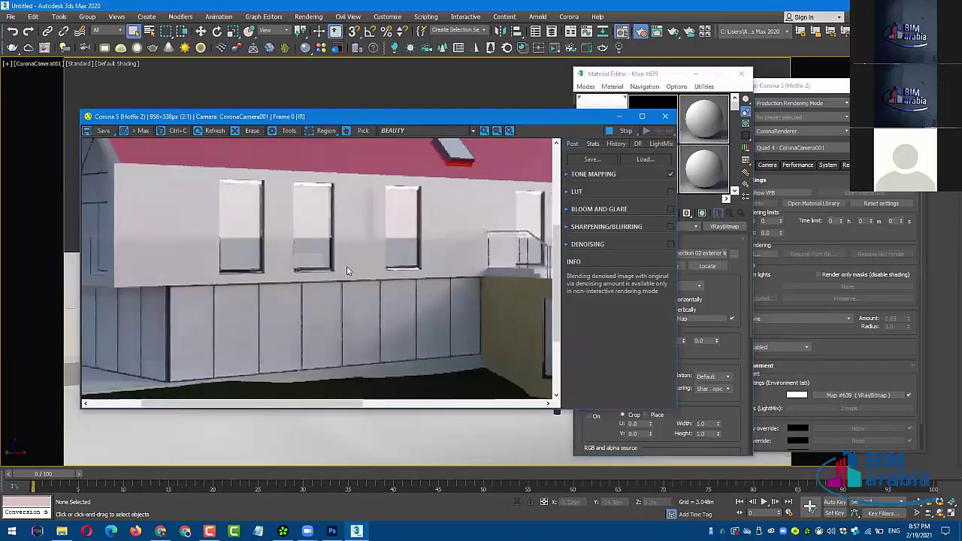
pyautogui.moveTo(445, 290); pyautogui.dragTo(363, 290)
pyautogui.scroll(1, 357, 277)
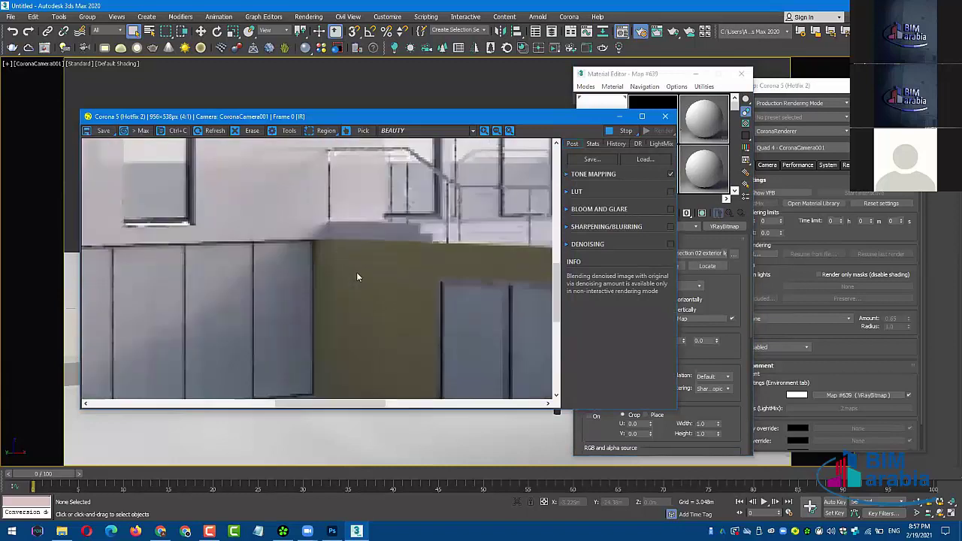
pyautogui.scroll(-1, 326, 306)
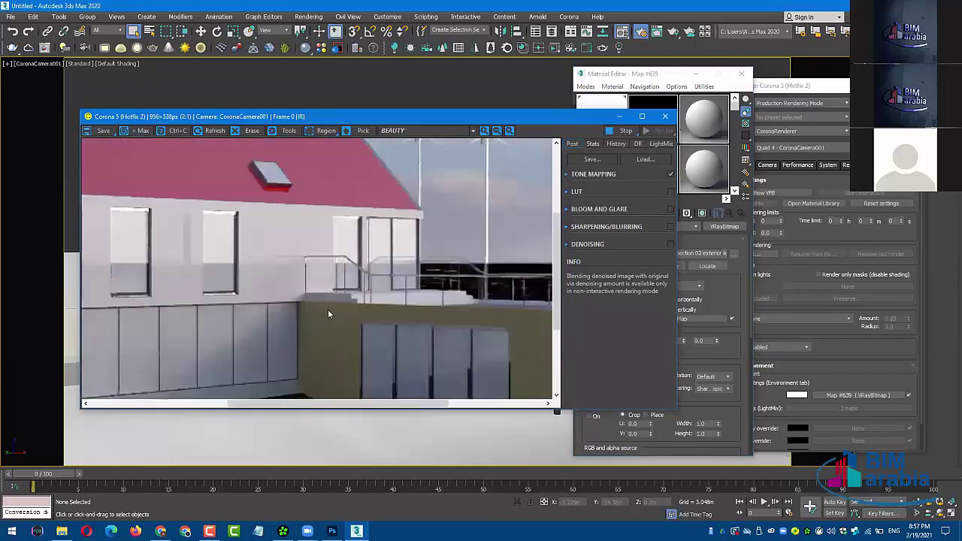
pyautogui.scroll(-1, 468, 284)
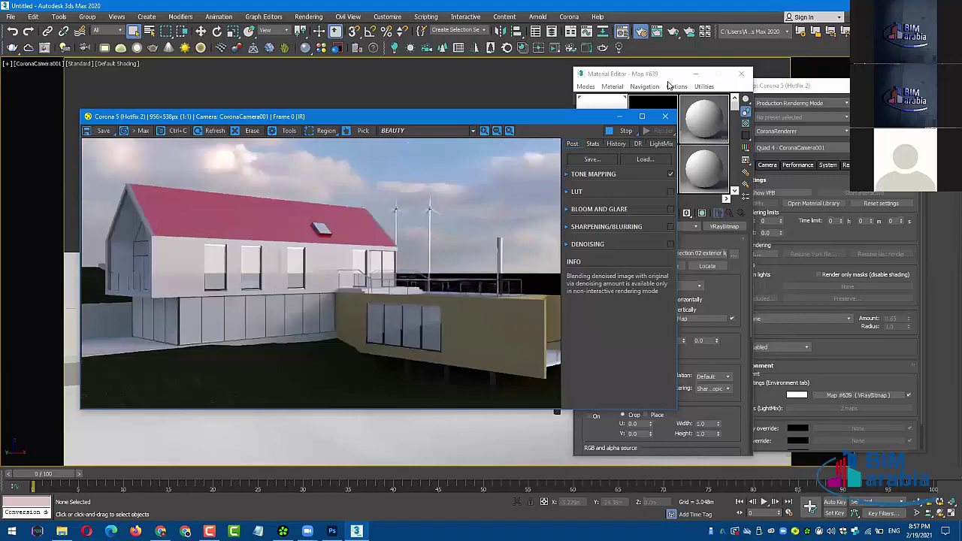
pyautogui.click(721, 301)
pyautogui.scroll(-1, 721, 272)
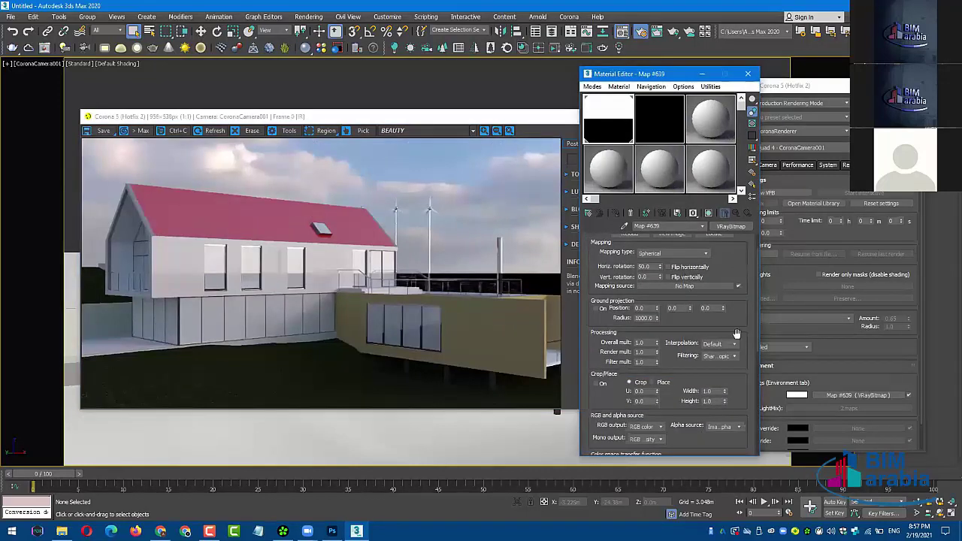
# - Lower the sky bitmap's Inverse gamma, trying 0.8 then 1, and bring up Render Setup
pyautogui.scroll(-2, 729, 392)
pyautogui.click(731, 399)
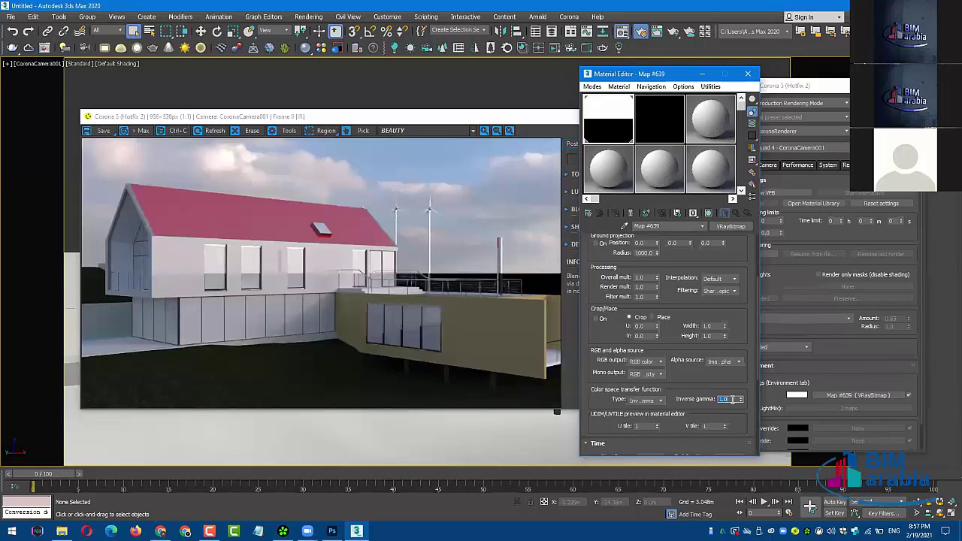
pyautogui.write('0.8')
pyautogui.press('Return')
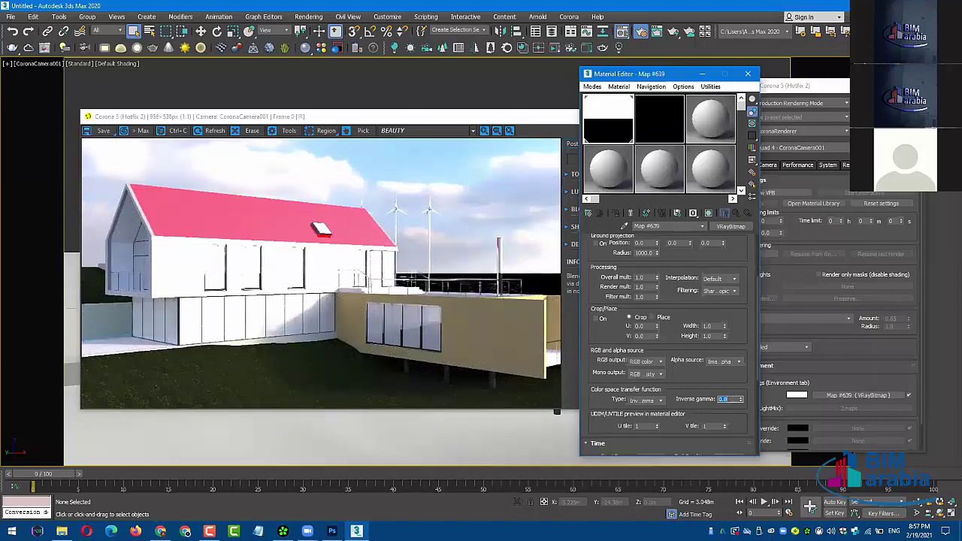
pyautogui.write('1')
pyautogui.press('Return')
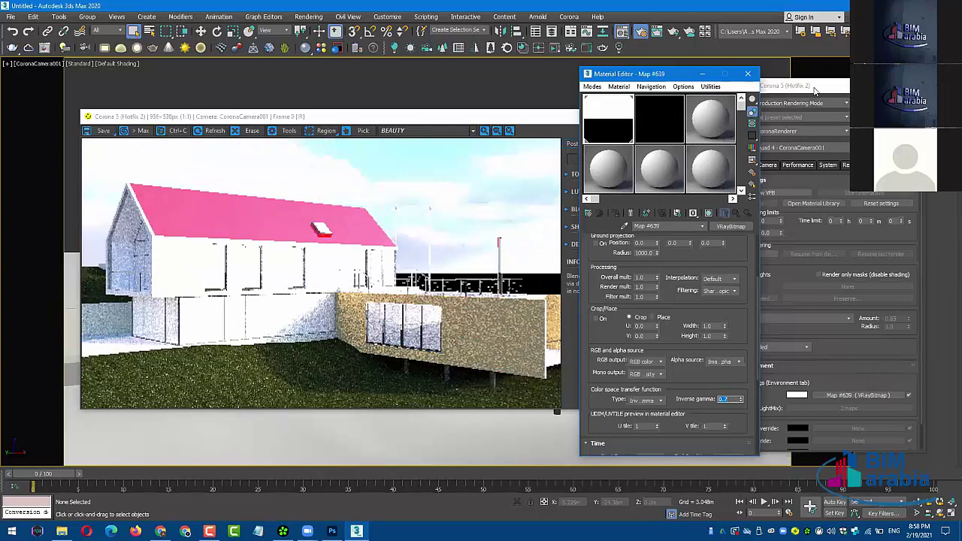
pyautogui.press('F10')
# - Select the Corona camera from the viewport label menu and show its post-processing settings
pyautogui.click(37, 65)
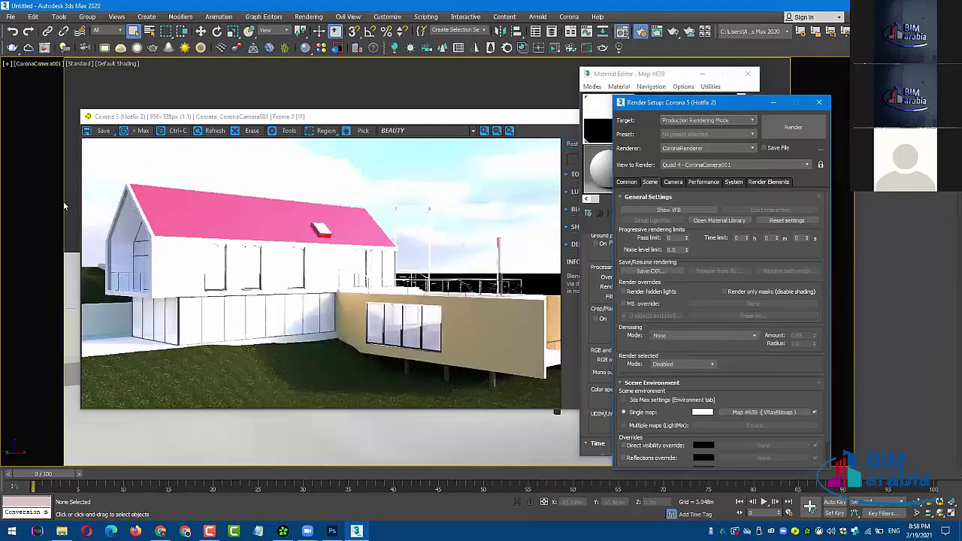
pyautogui.click(75, 252)
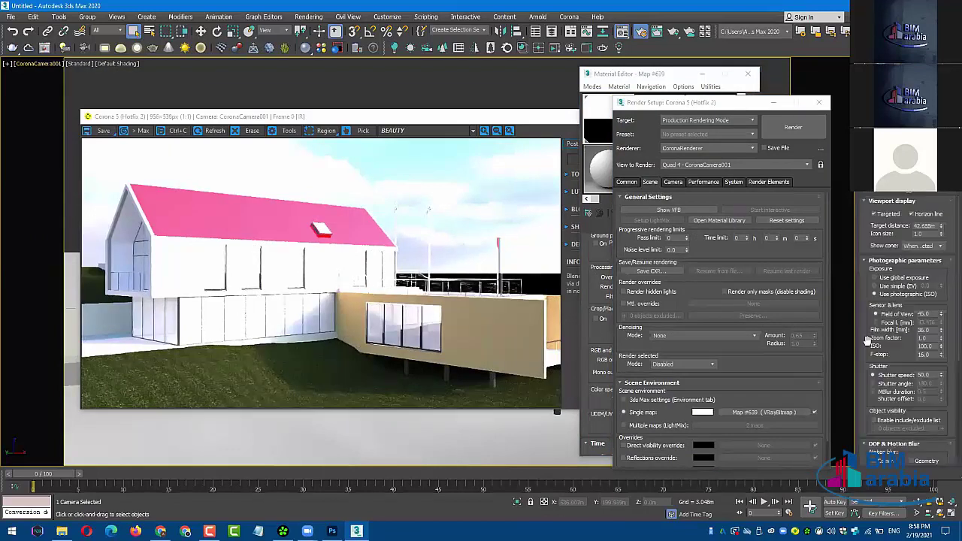
pyautogui.scroll(-1, 866, 341)
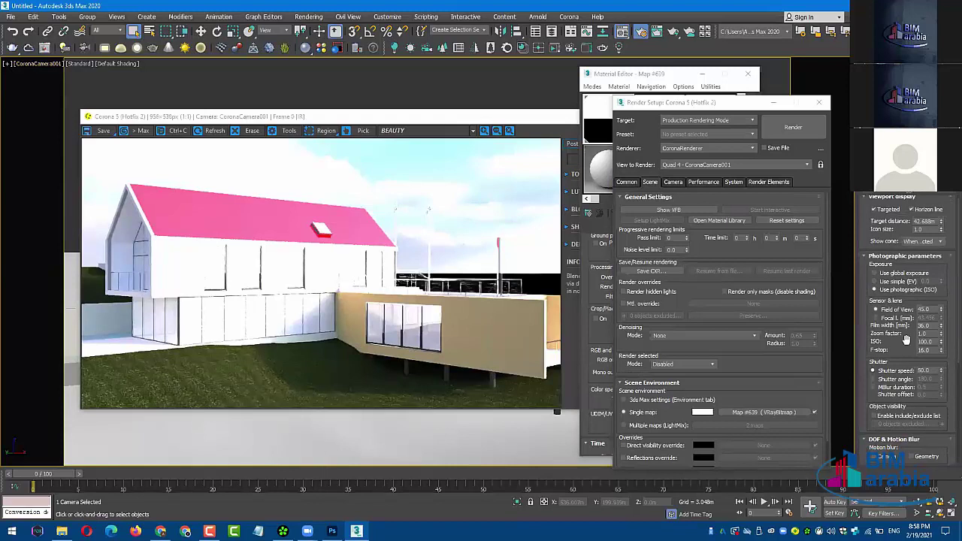
pyautogui.moveTo(913, 350)
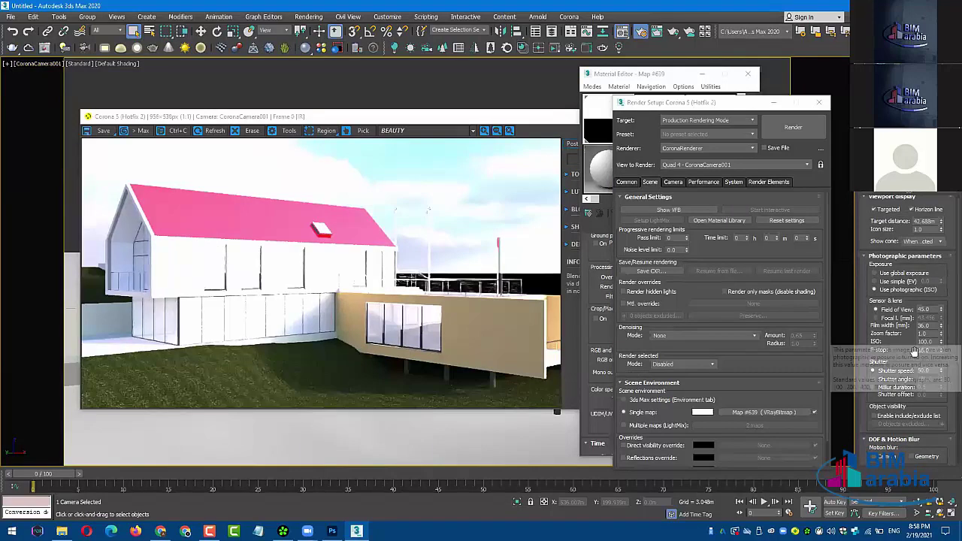
pyautogui.click(674, 183)
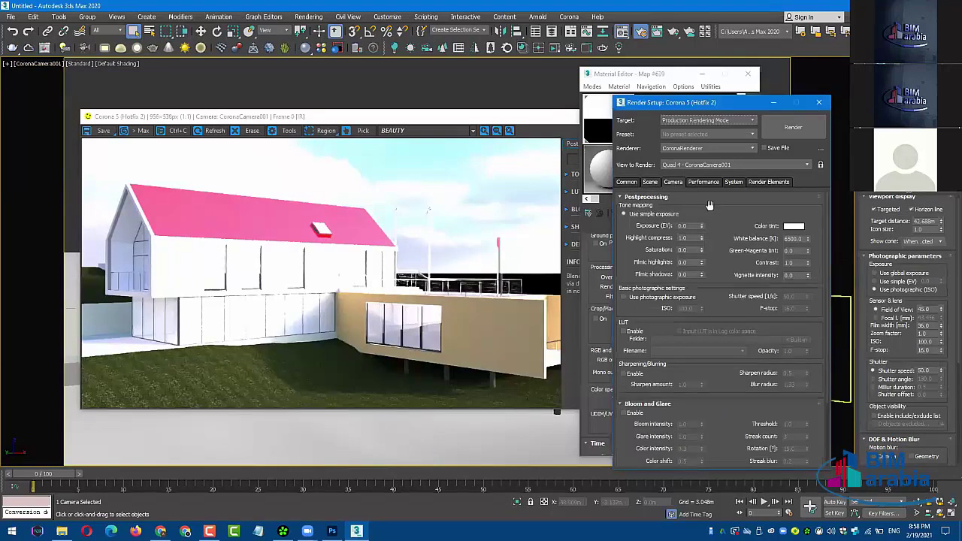
# - Try photographic exposure at ISO 200 and 100, then revert to simple exposure
pyautogui.click(630, 300)
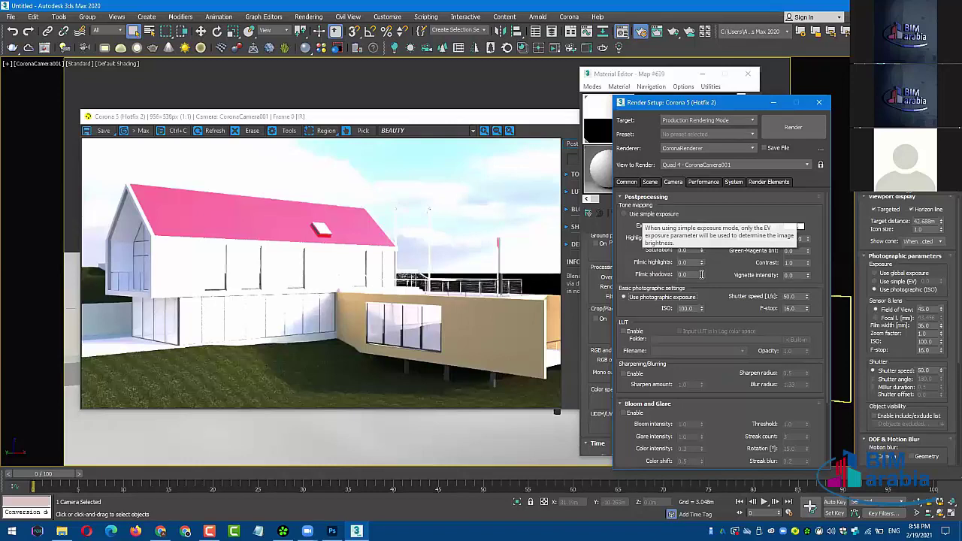
pyautogui.doubleClick(687, 308)
pyautogui.write('200')
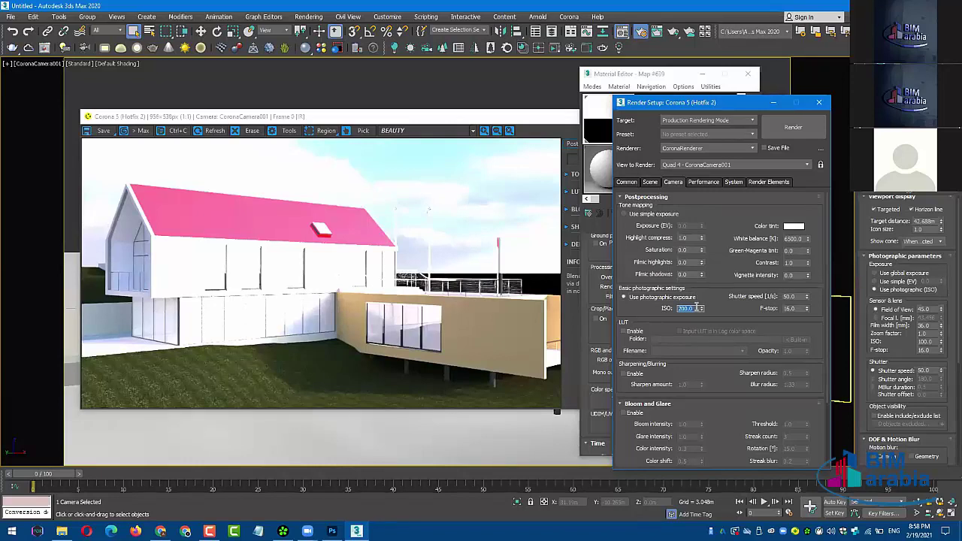
pyautogui.write('100')
pyautogui.press('Return')
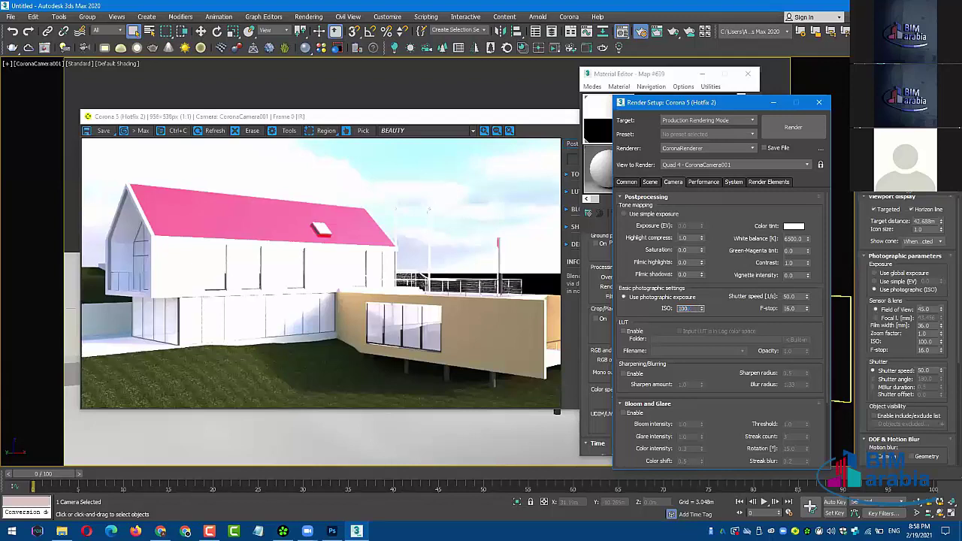
pyautogui.press('Return')
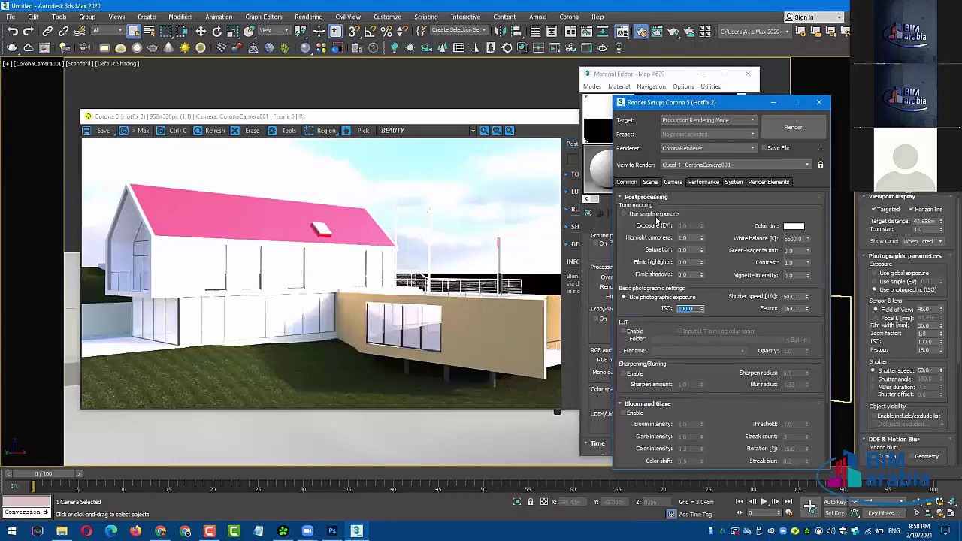
pyautogui.click(650, 183)
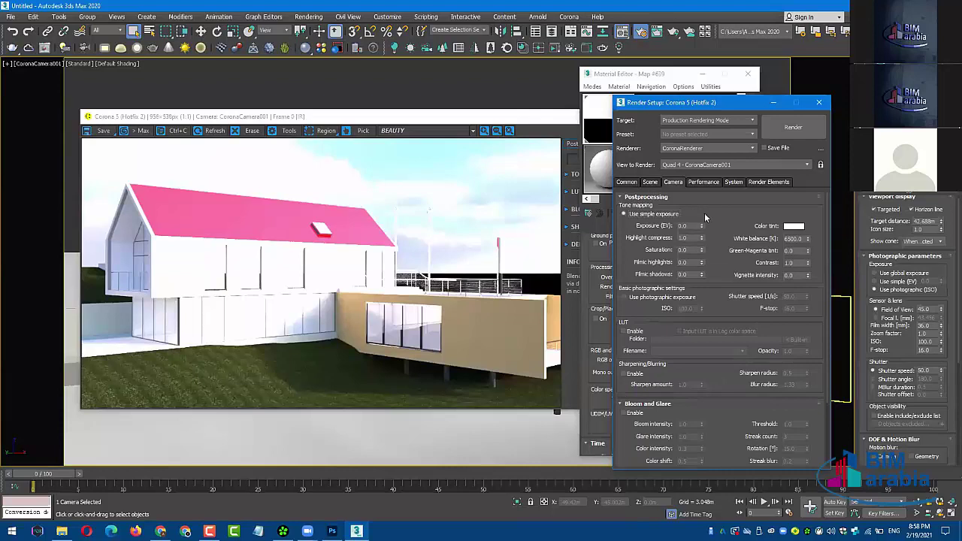
pyautogui.doubleClick(928, 341)
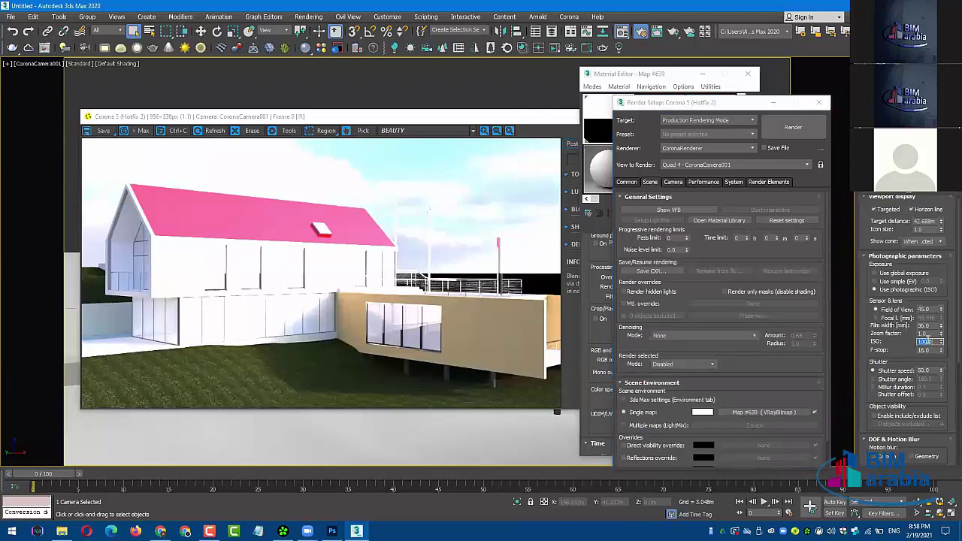
pyautogui.write('200')
pyautogui.press('Return')
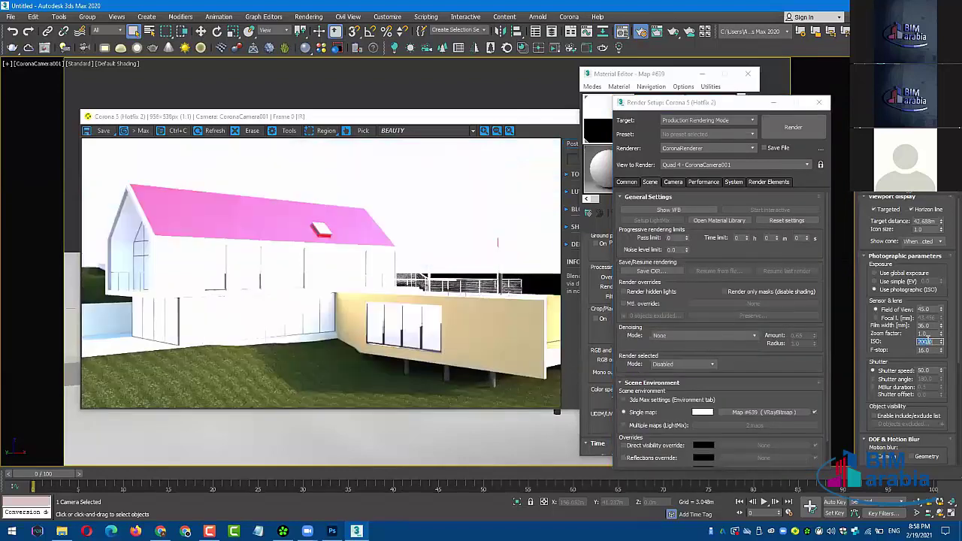
pyautogui.write('100')
pyautogui.press('Return')
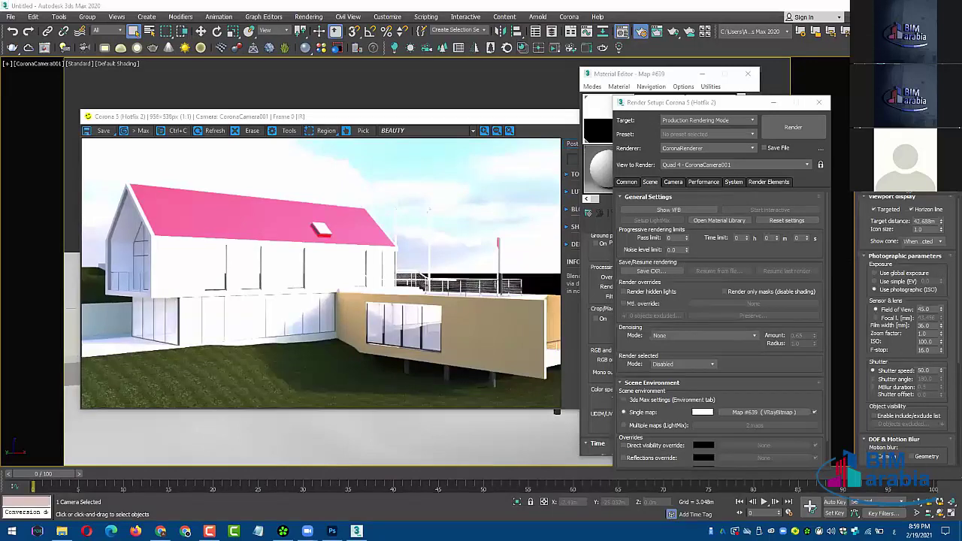
pyautogui.press('super+space')
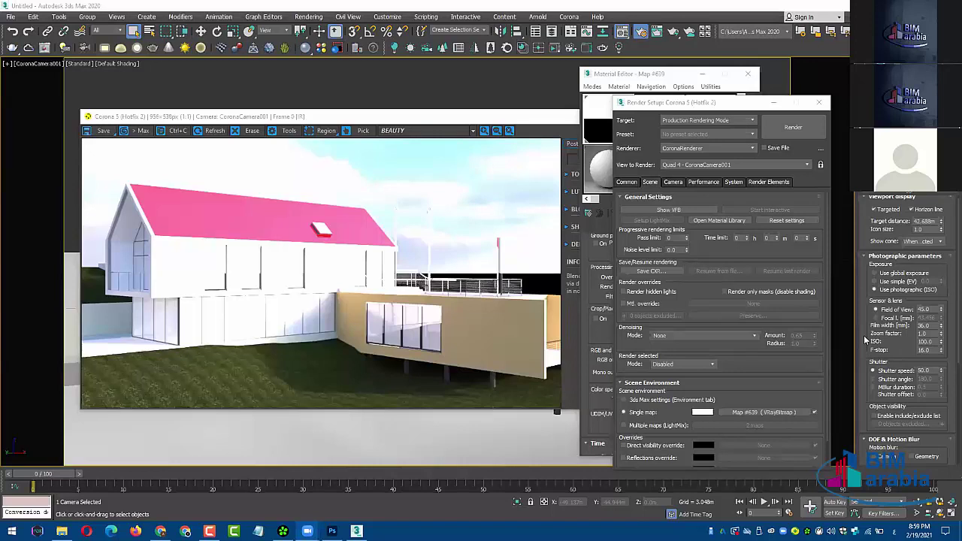
pyautogui.scroll(-1, 884, 321)
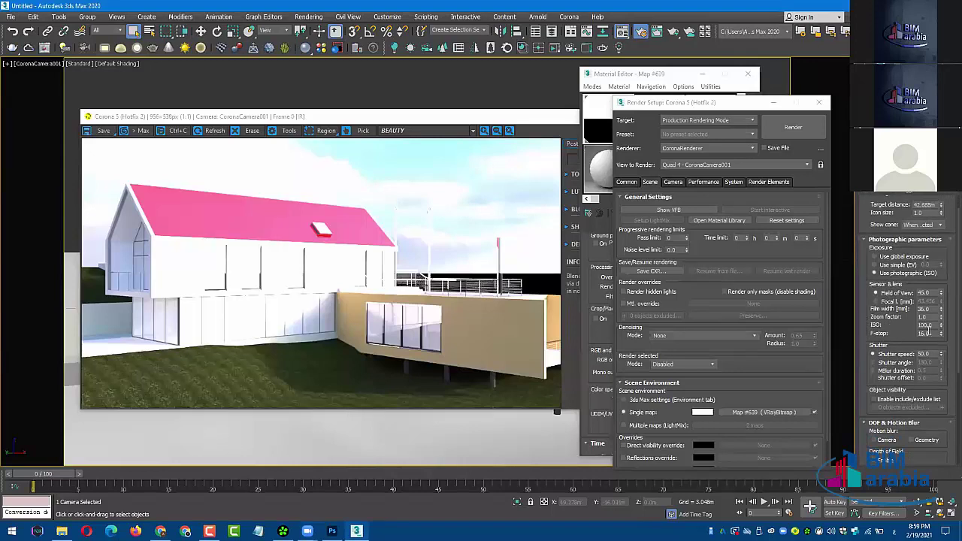
pyautogui.doubleClick(927, 326)
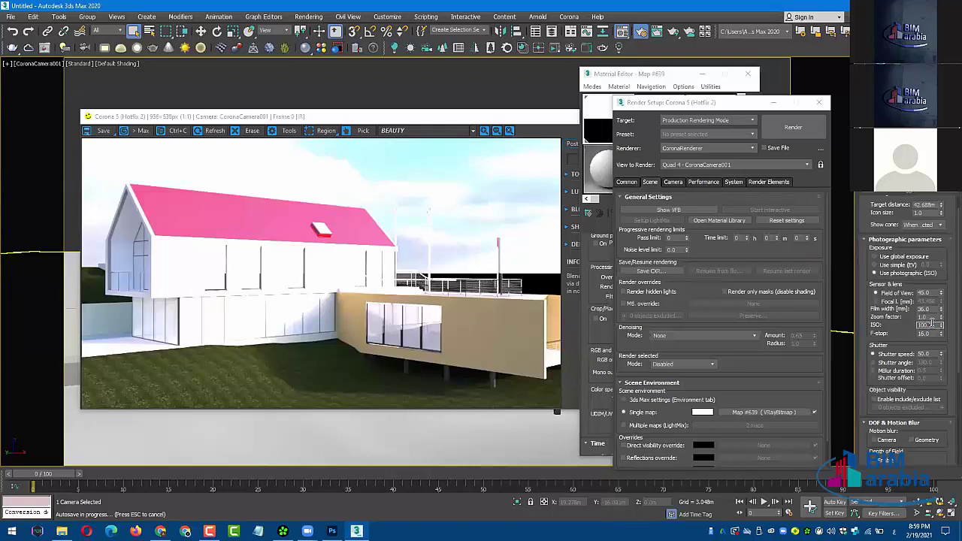
pyautogui.write('200')
pyautogui.press('Return')
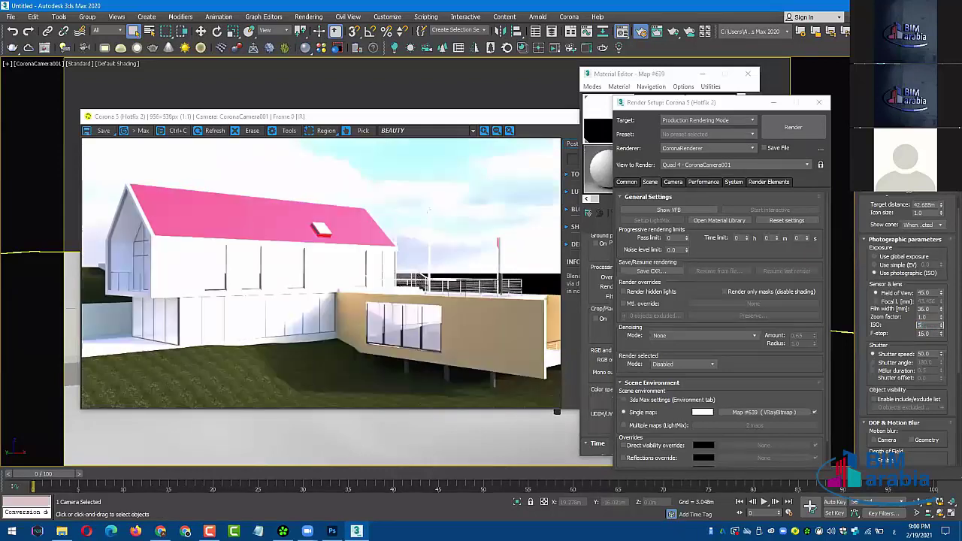
pyautogui.write('50')
pyautogui.press('Return')
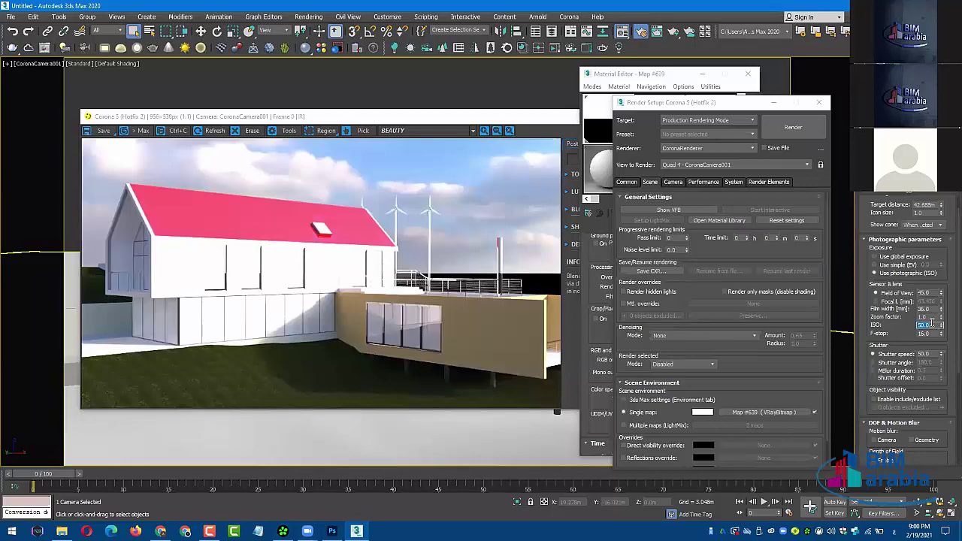
pyautogui.write('100')
pyautogui.press('Return')
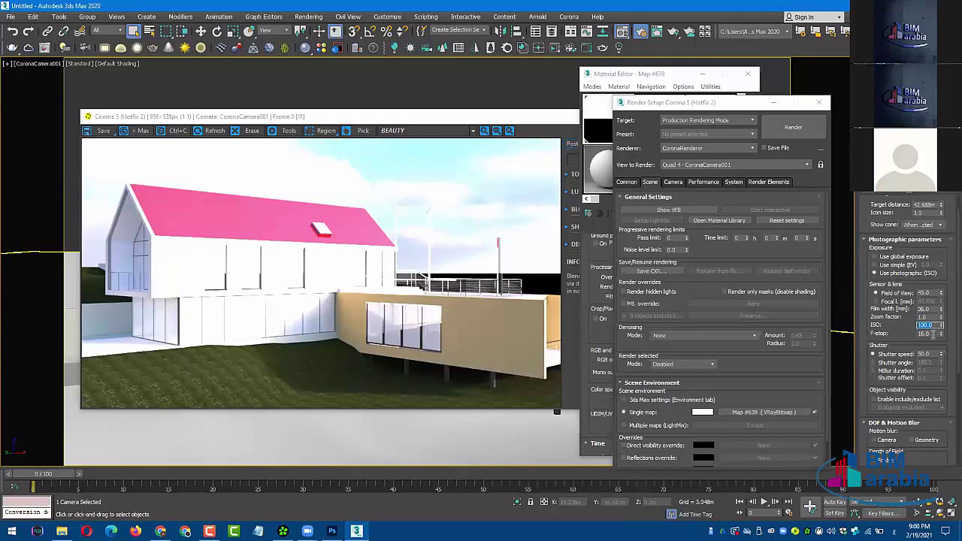
pyautogui.doubleClick(933, 333)
pyautogui.write('2')
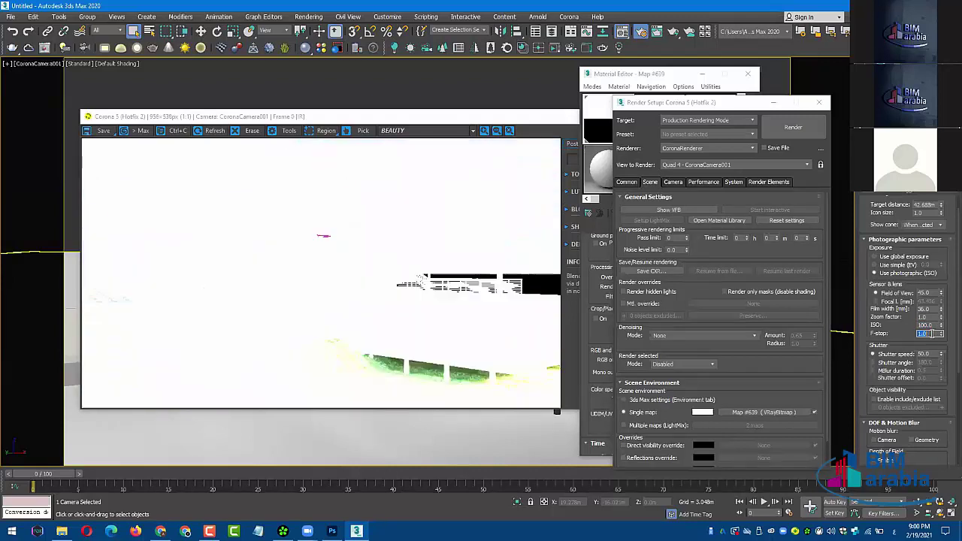
pyautogui.press('BackSpace')
pyautogui.write('3')
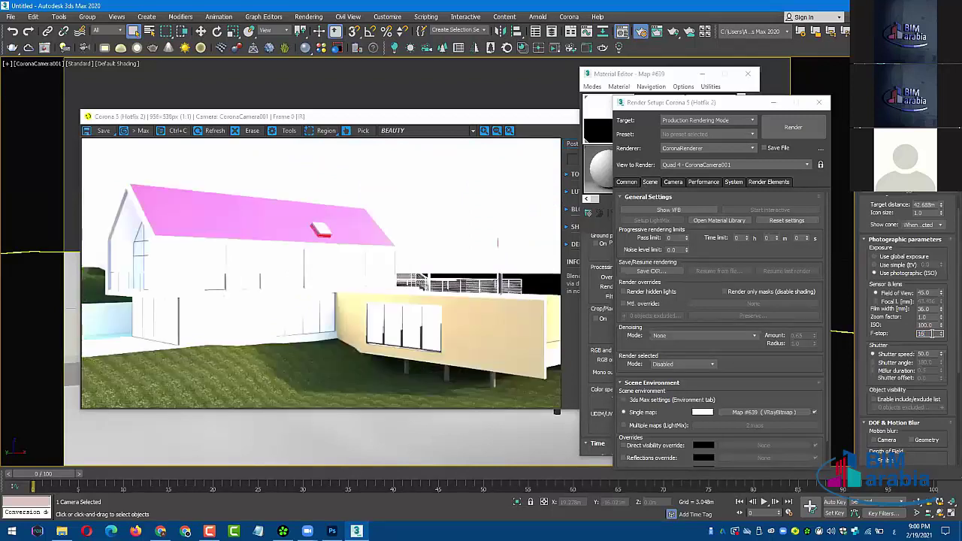
pyautogui.press('Return')
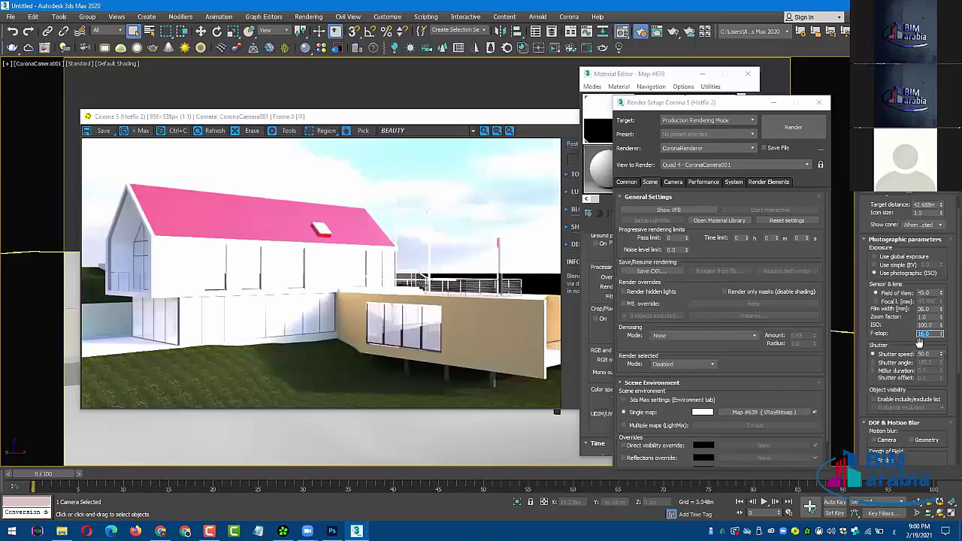
pyautogui.click(930, 354)
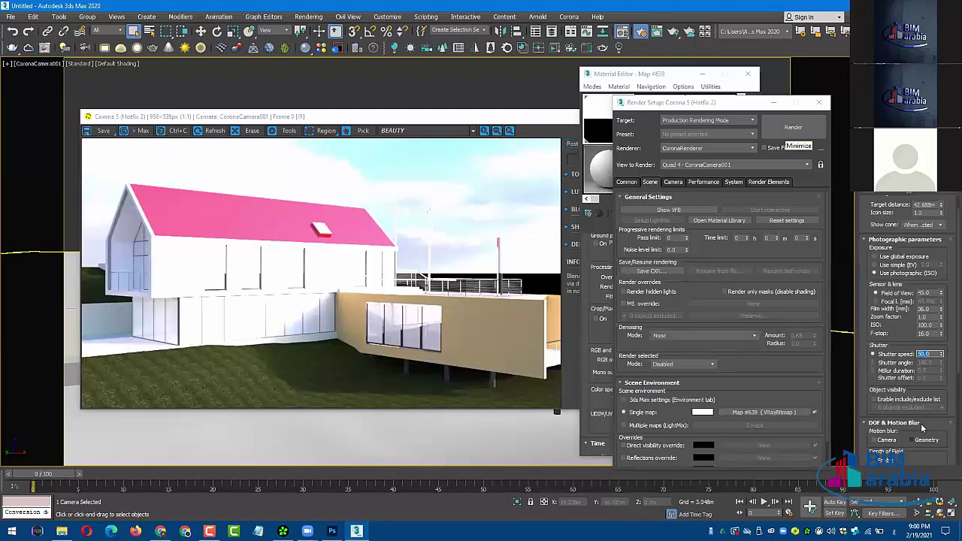
pyautogui.doubleClick(931, 353)
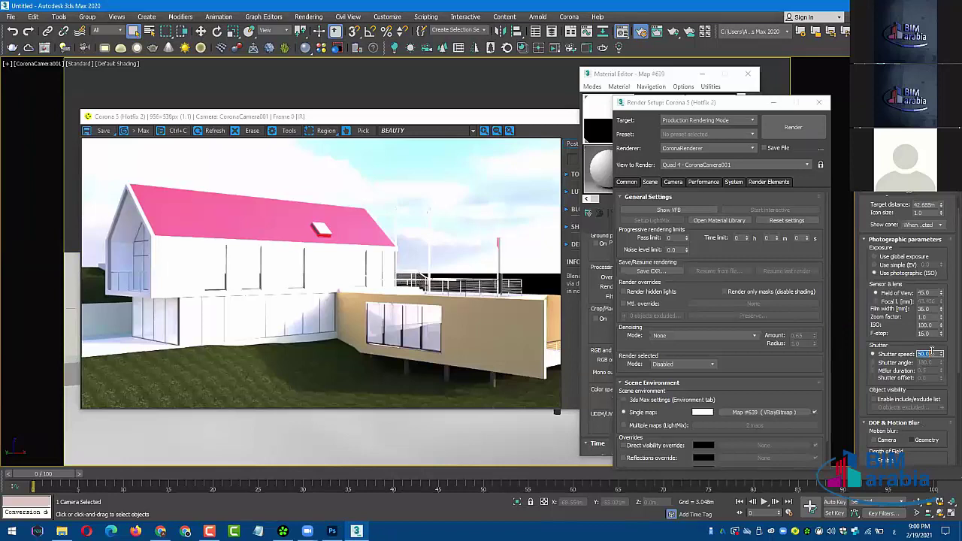
pyautogui.write('30')
pyautogui.press('Return')
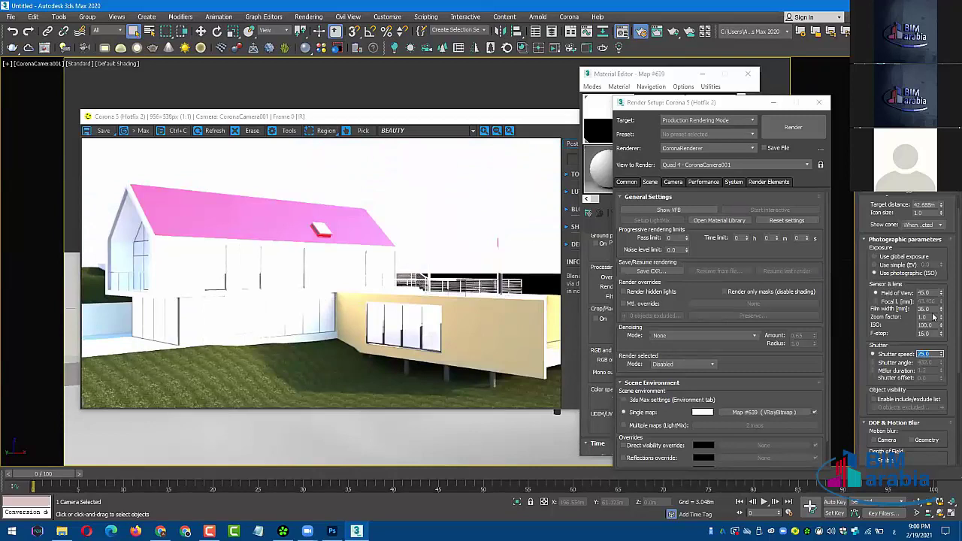
pyautogui.write('50')
pyautogui.press('Return')
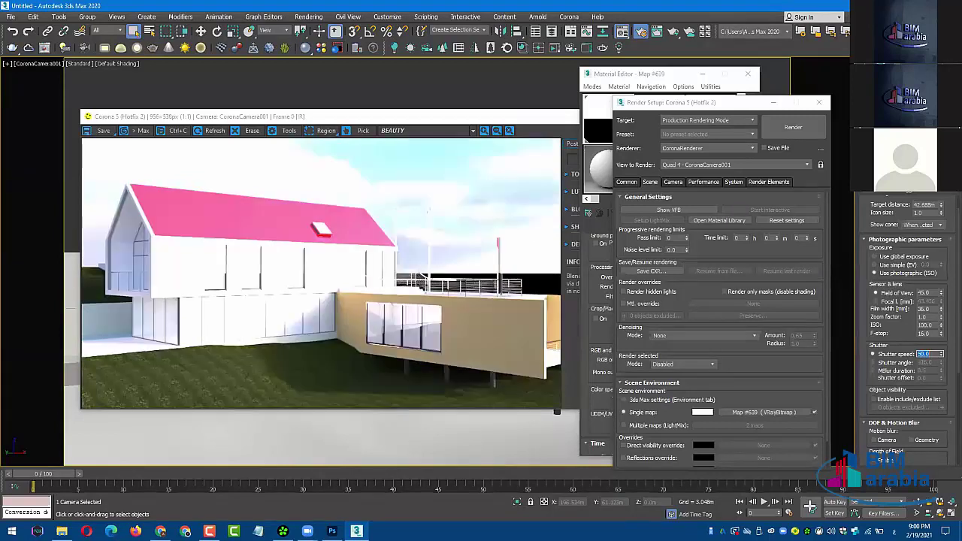
pyautogui.write('100')
pyautogui.press('Return')
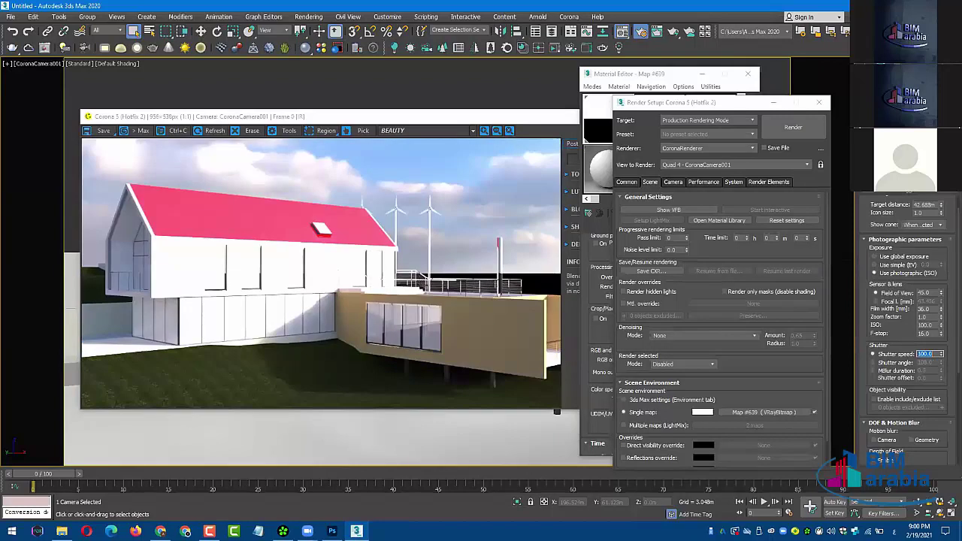
pyautogui.write('50')
pyautogui.press('Return')
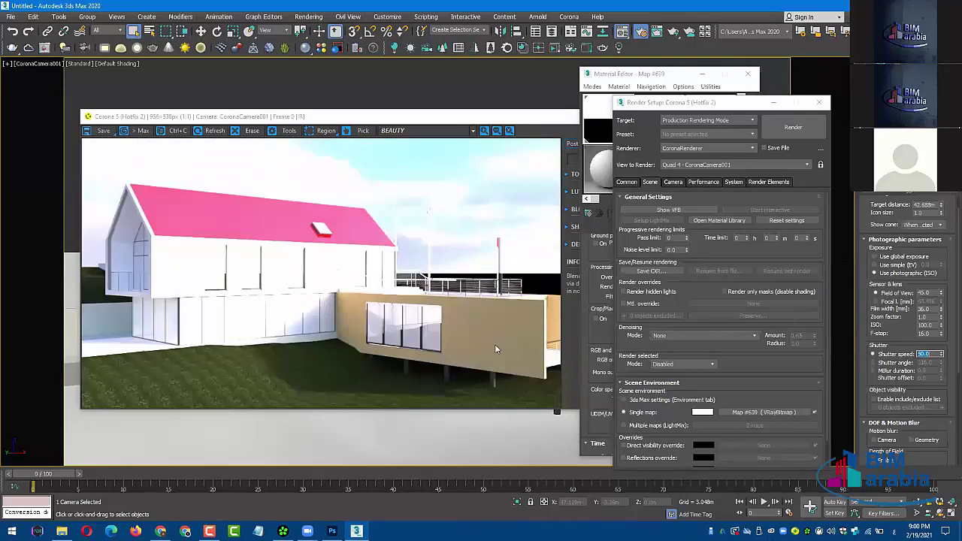
# - Bring the Corona frame buffer forward and zoom and pan around the house's windows
pyautogui.click(501, 339)
pyautogui.scroll(1, 496, 331)
pyautogui.scroll(1, 473, 286)
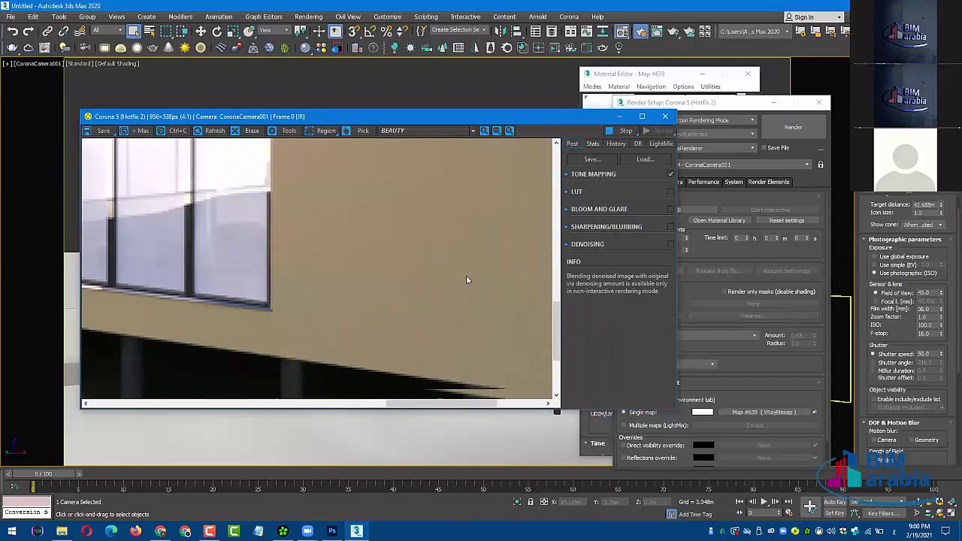
pyautogui.moveTo(463, 231); pyautogui.dragTo(367, 235)
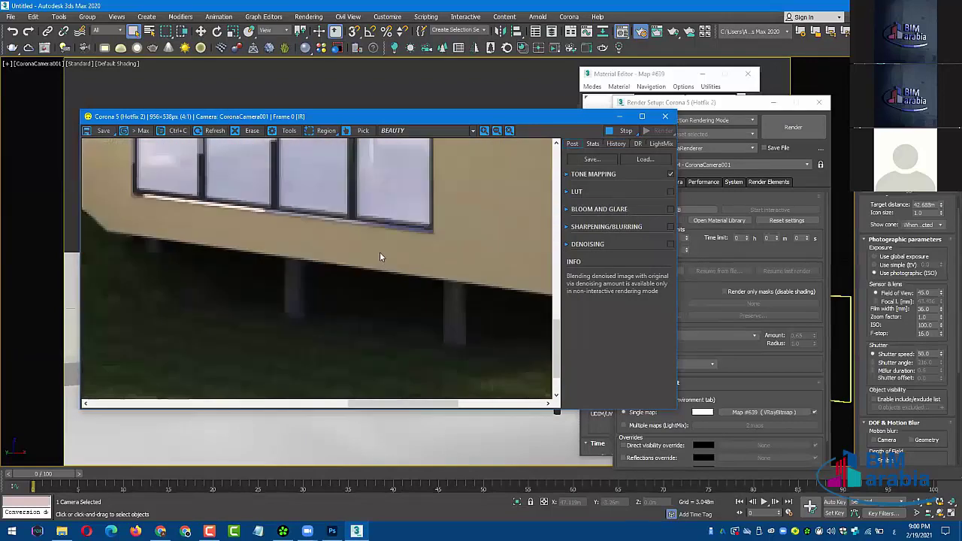
pyautogui.moveTo(457, 283)
pyautogui.mouseDown()
pyautogui.moveTo(488, 257)
pyautogui.moveTo(443, 261)
pyautogui.mouseUp()
pyautogui.moveTo(365, 270)
pyautogui.mouseDown()
pyautogui.moveTo(443, 249)
pyautogui.moveTo(337, 236)
pyautogui.mouseUp()
pyautogui.moveTo(434, 269); pyautogui.dragTo(206, 243)
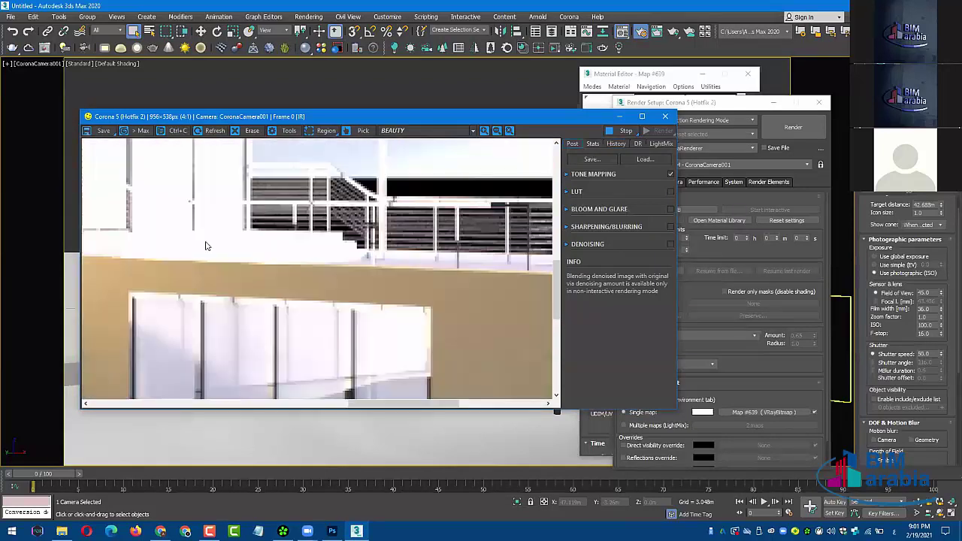
pyautogui.moveTo(358, 275); pyautogui.dragTo(404, 278)
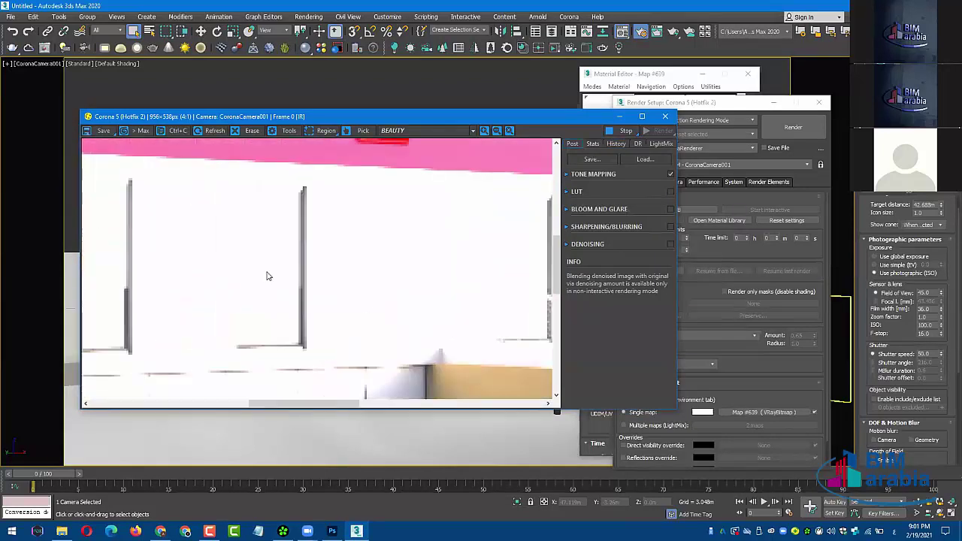
pyautogui.moveTo(285, 294); pyautogui.dragTo(285, 278)
# - Zoom the render back out to 1:1 and view the Stats tab
pyautogui.scroll(-1, 334, 268)
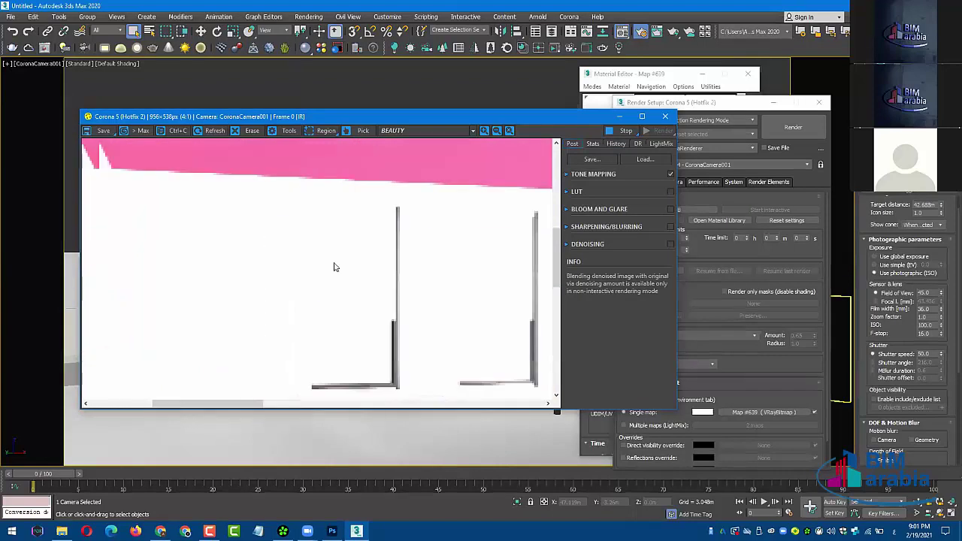
pyautogui.scroll(-1, 351, 270)
pyautogui.scroll(-1, 222, 277)
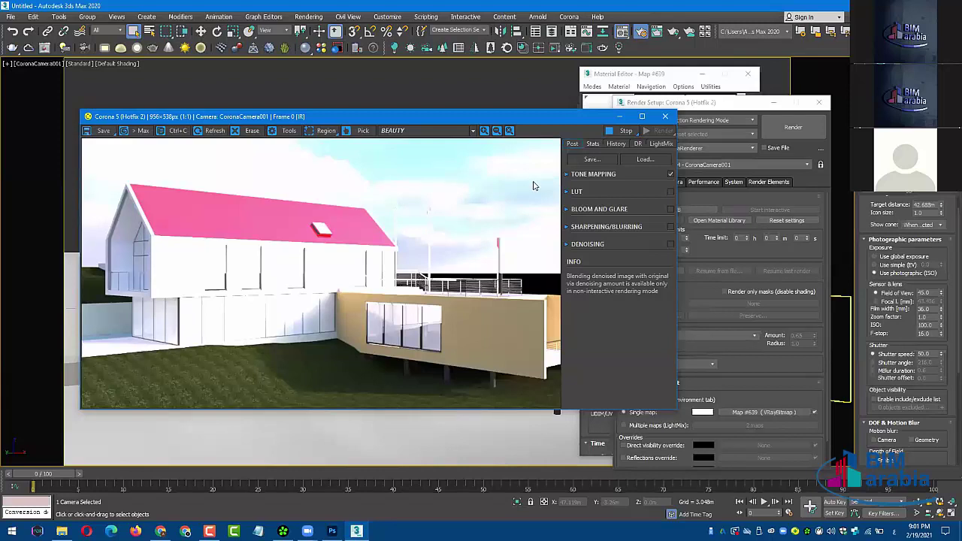
pyautogui.click(592, 144)
# - Raise tone mapping Highlight compress through 2 and 3 to a final 10
pyautogui.click(572, 143)
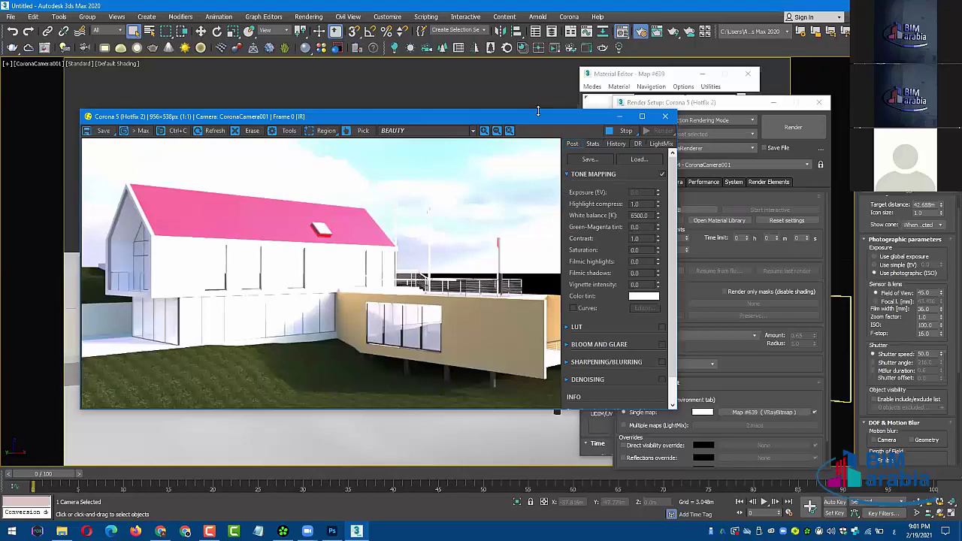
pyautogui.moveTo(538, 118); pyautogui.dragTo(538, 102)
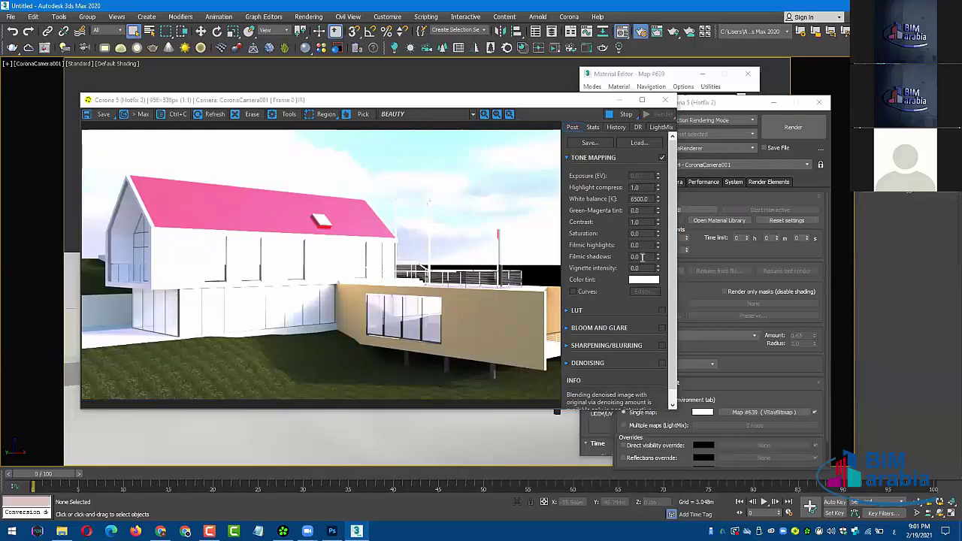
pyautogui.doubleClick(637, 187)
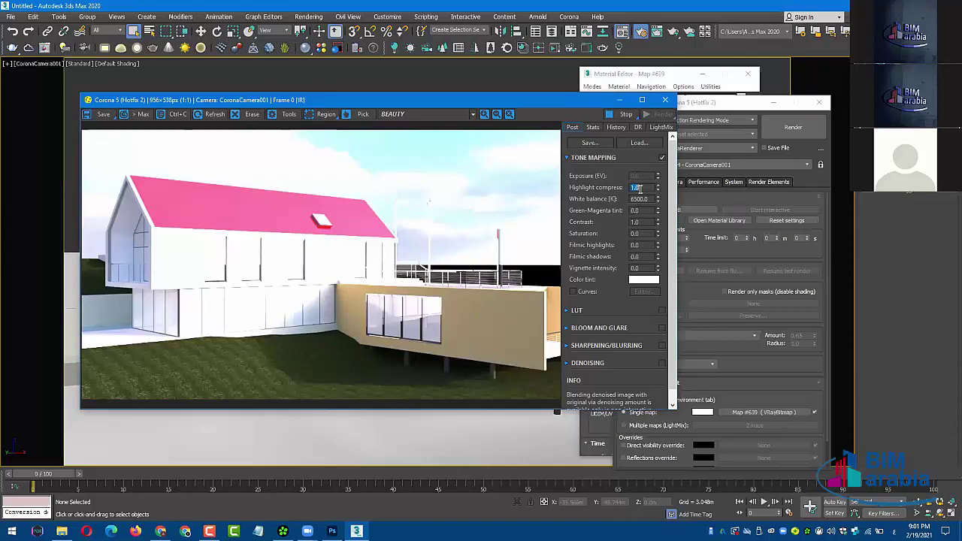
pyautogui.write('2')
pyautogui.press('Return')
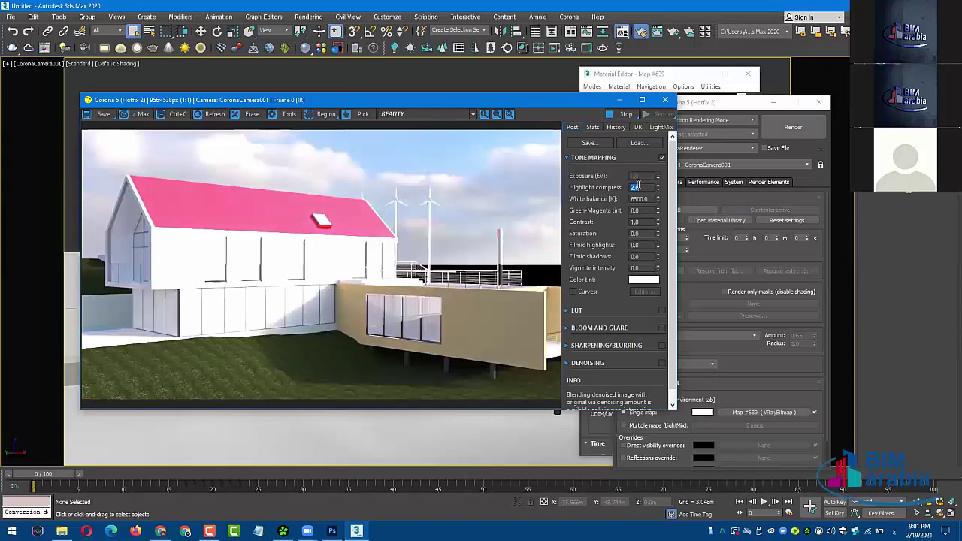
pyautogui.click(642, 188)
pyautogui.write('3')
pyautogui.press('Return')
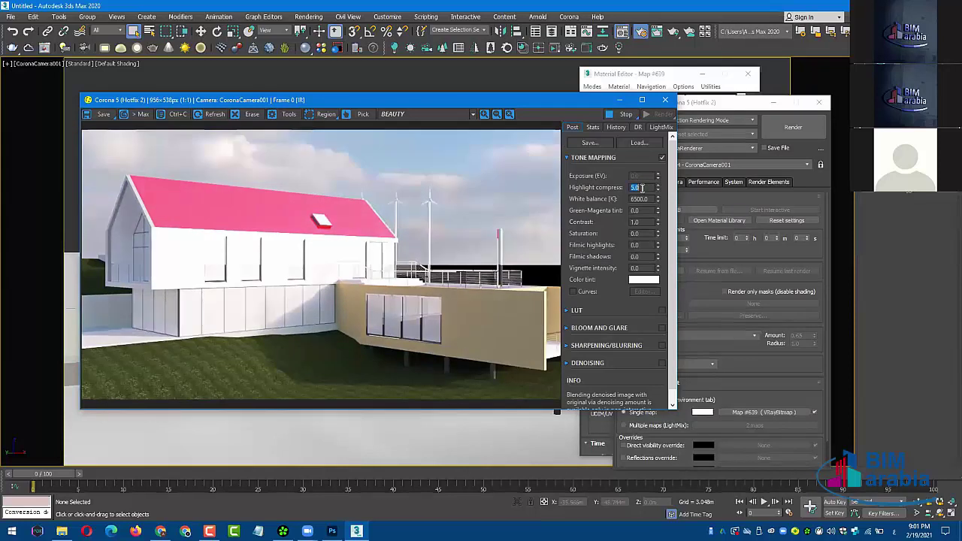
pyautogui.write('10')
pyautogui.press('Return')
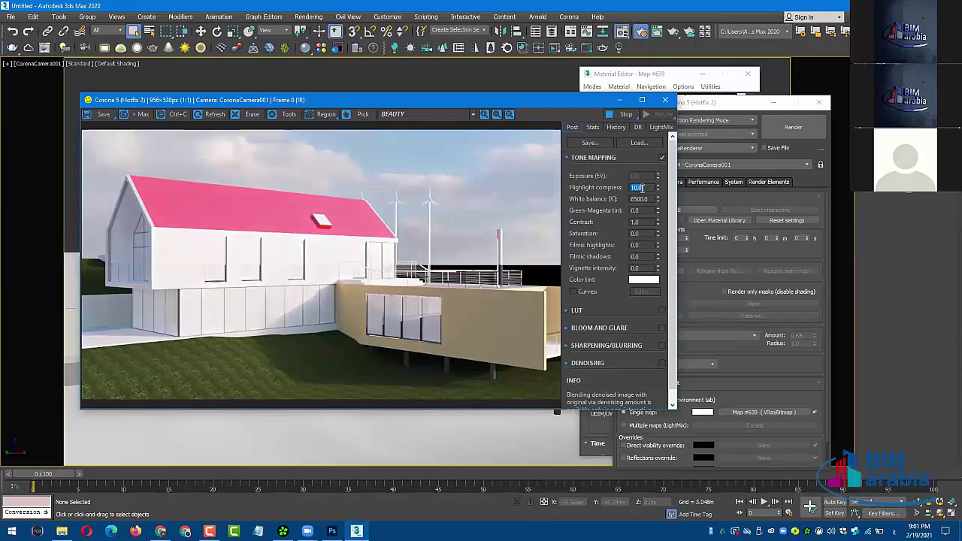
# - Inspect the gable end of the zoomed render and move the frame buffer right and down
pyautogui.scroll(1, 325, 262)
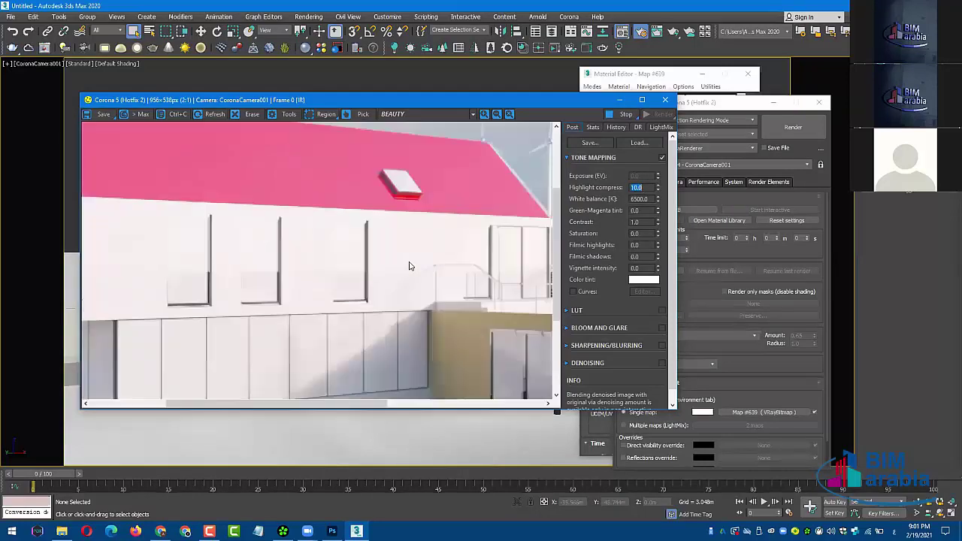
pyautogui.moveTo(285, 262); pyautogui.dragTo(343, 261)
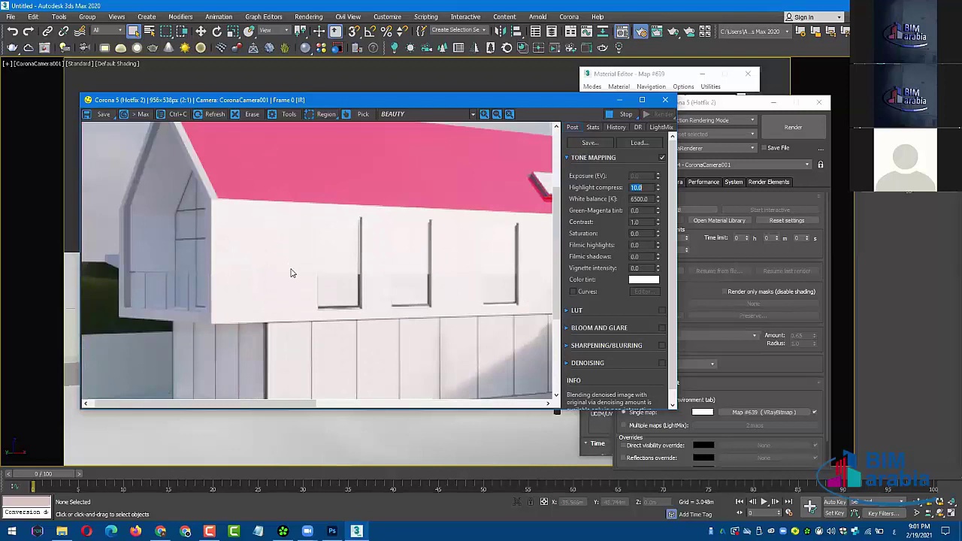
pyautogui.scroll(-1, 293, 269)
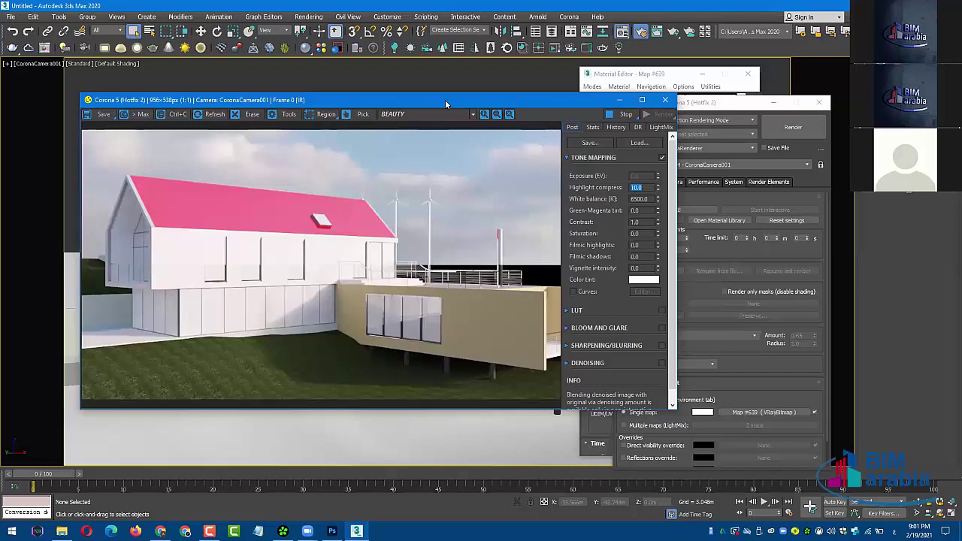
pyautogui.moveTo(444, 100); pyautogui.dragTo(526, 149)
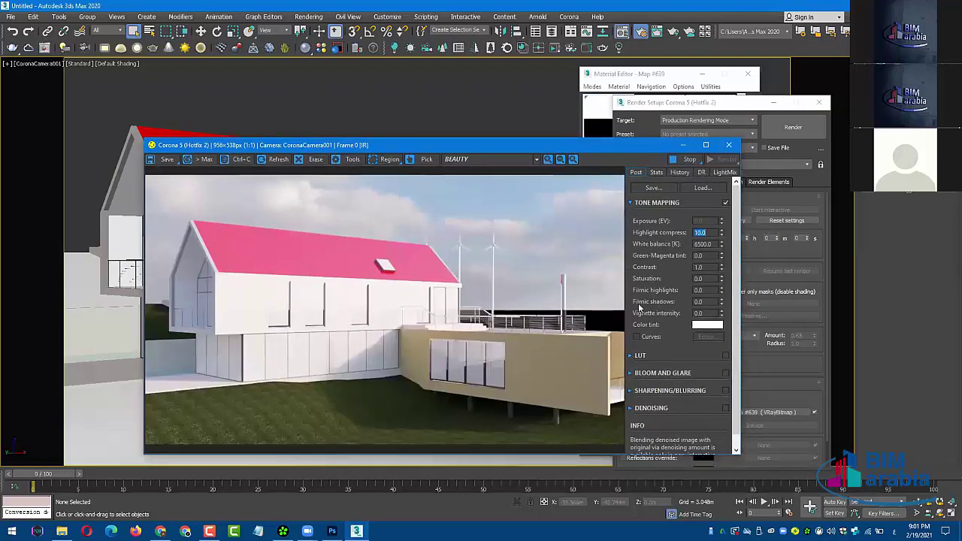
# - Try tone mapping contrast values of 2 and 3, leaving it at 2.0
pyautogui.doubleClick(702, 269)
pyautogui.write('2')
pyautogui.press('Return')
pyautogui.write('3')
pyautogui.press('Return')
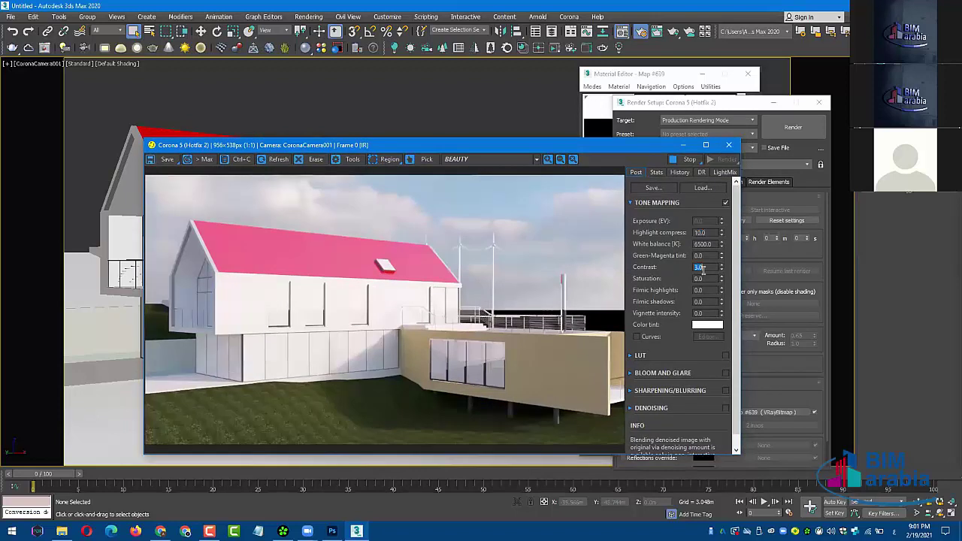
pyautogui.write('2')
pyautogui.press('Return')
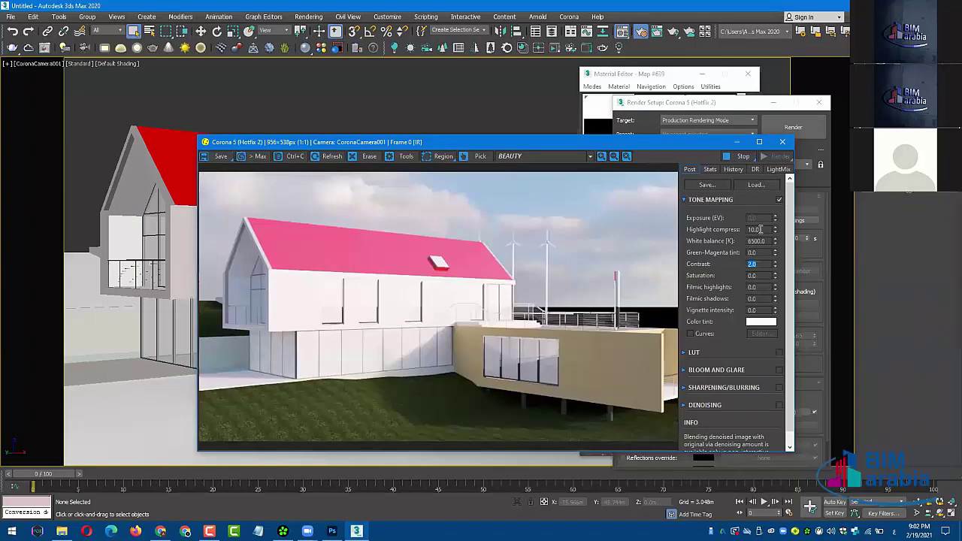
# - Set white balance to 7500 K after testing 8000 K and 5000 K
pyautogui.doubleClick(760, 229)
pyautogui.doubleClick(763, 240)
pyautogui.write('7')
pyautogui.write('500')
pyautogui.press('Return')
pyautogui.write('8')
pyautogui.write('000')
pyautogui.press('Return')
pyautogui.write('500')
pyautogui.write('0')
pyautogui.press('Return')
pyautogui.write('7')
pyautogui.write('500')
pyautogui.press('Return')
# - Set contrast to 3.0 and saturation to 0.010
pyautogui.click(753, 265)
pyautogui.write('3')
pyautogui.press('Return')
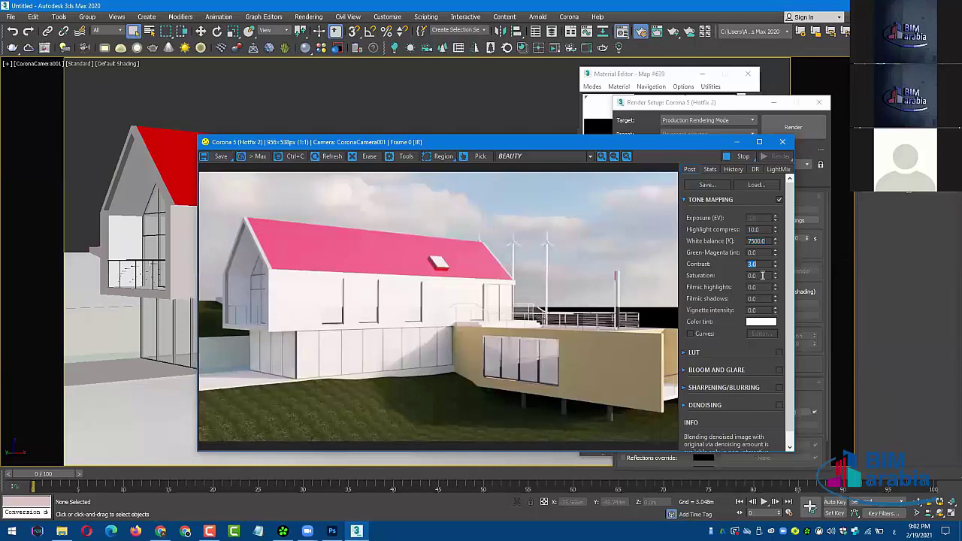
pyautogui.press('Tab')
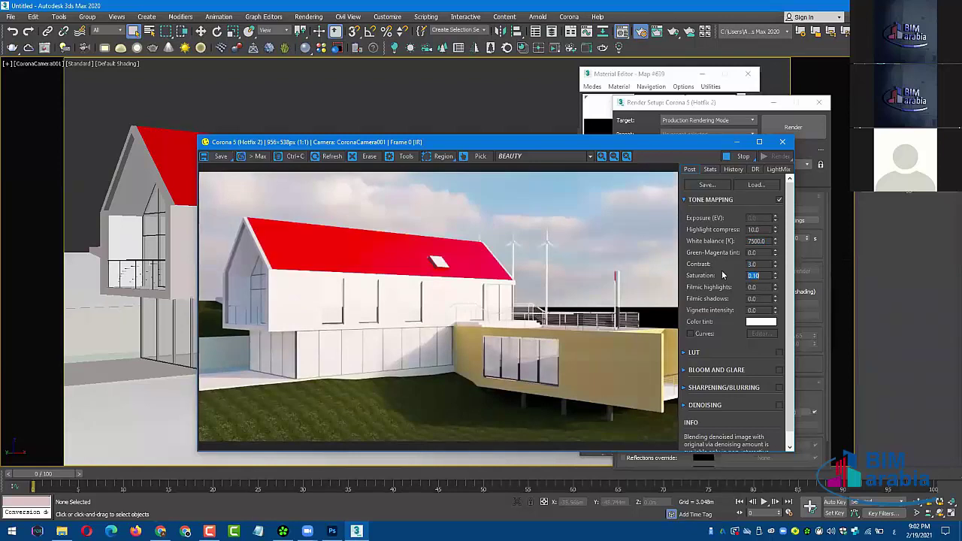
pyautogui.click(756, 276)
pyautogui.write('0.01')
pyautogui.press('Return')
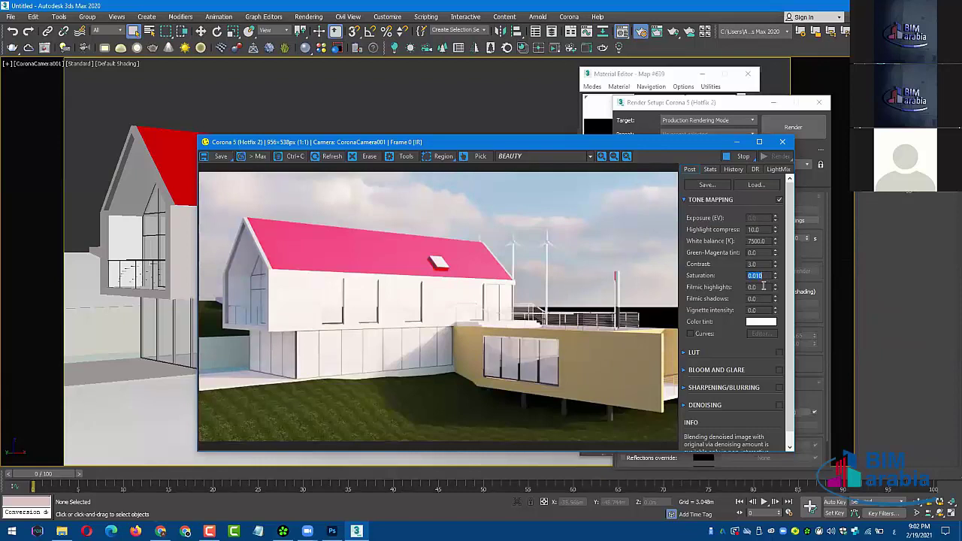
pyautogui.press('Tab')
# - Test a vignette intensity of 5, then return it to 1.0
pyautogui.doubleClick(762, 309)
pyautogui.write('2')
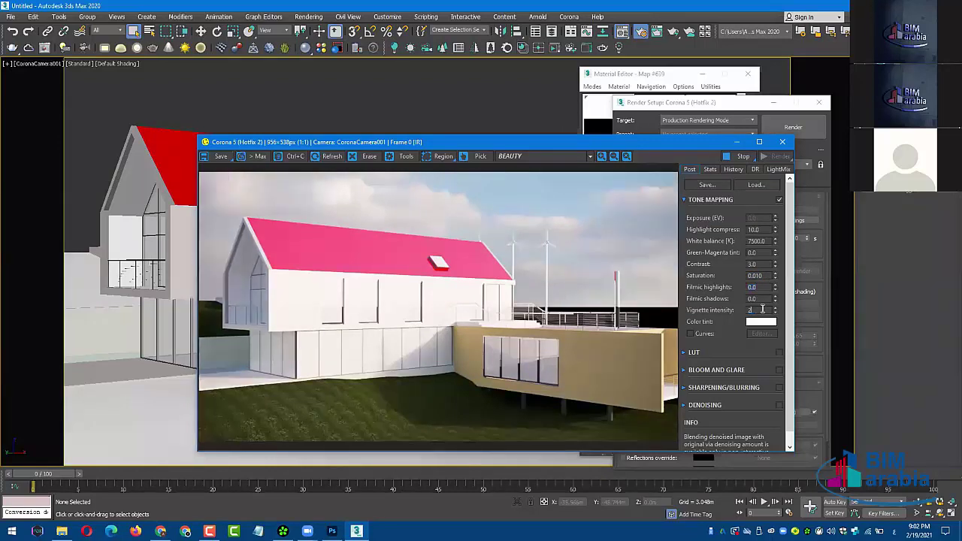
pyautogui.press('BackSpace')
pyautogui.write('5')
pyautogui.press('Return')
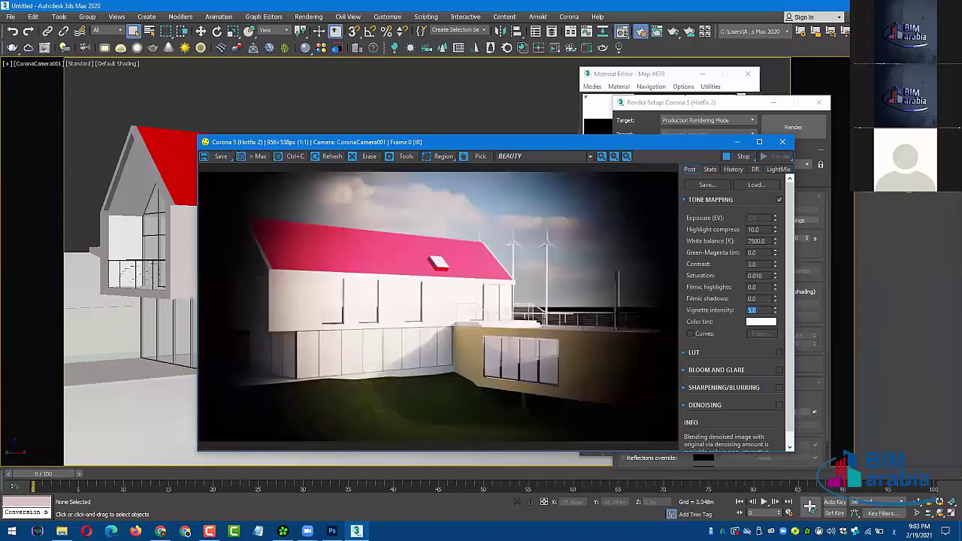
pyautogui.write('1')
pyautogui.press('Return')
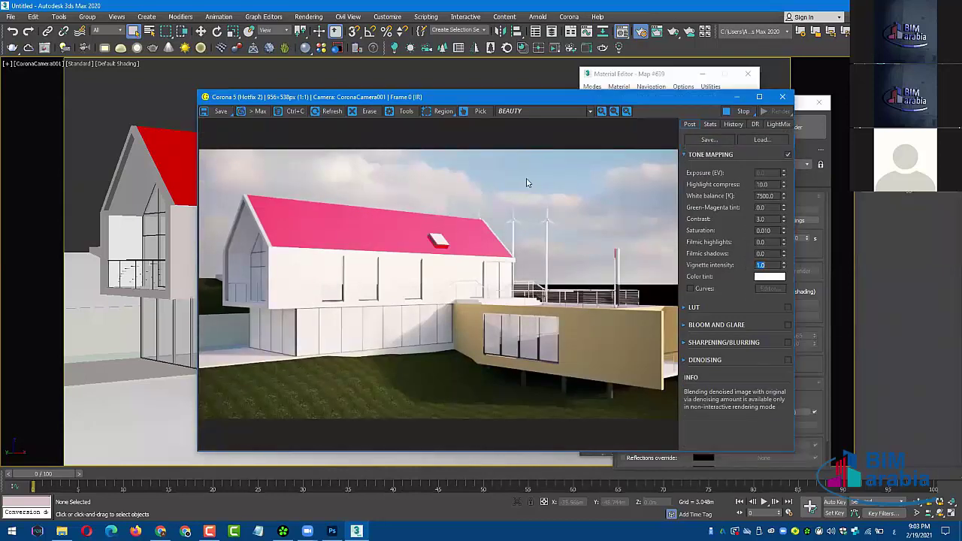
# - Dolly the camera back so the house, deck and lawn fit in view
pyautogui.click(924, 508)
pyautogui.click(162, 259)
pyautogui.moveTo(162, 259); pyautogui.dragTo(145, 256)
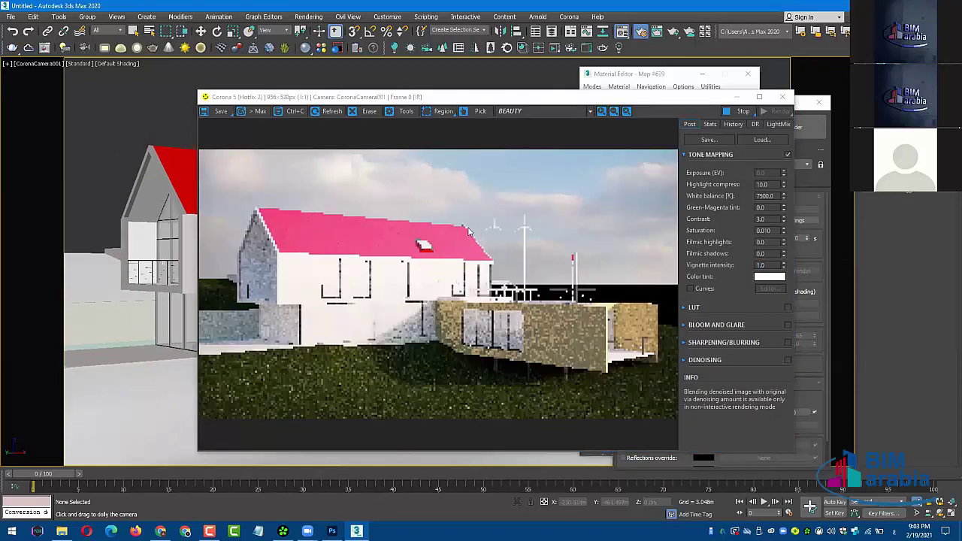
pyautogui.click(628, 259)
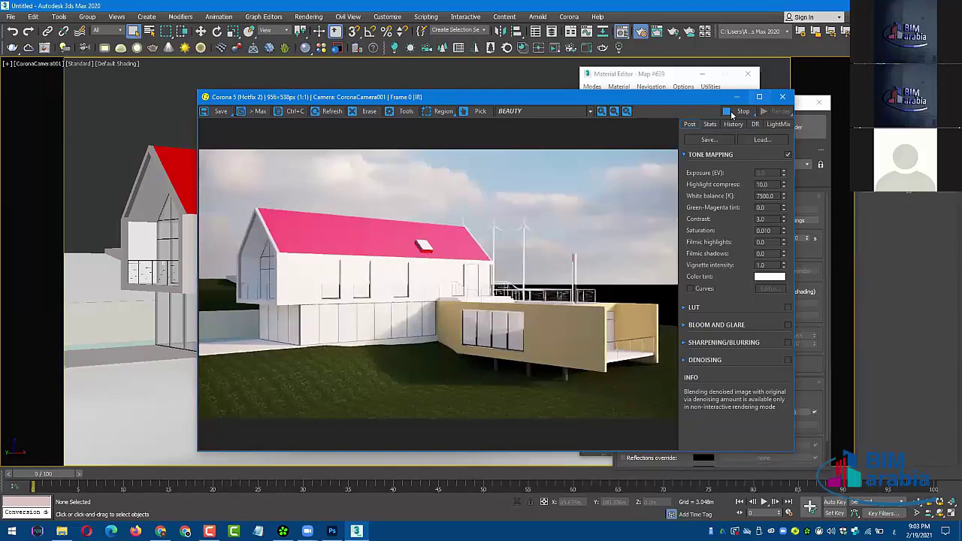
pyautogui.scroll(2, 324, 281)
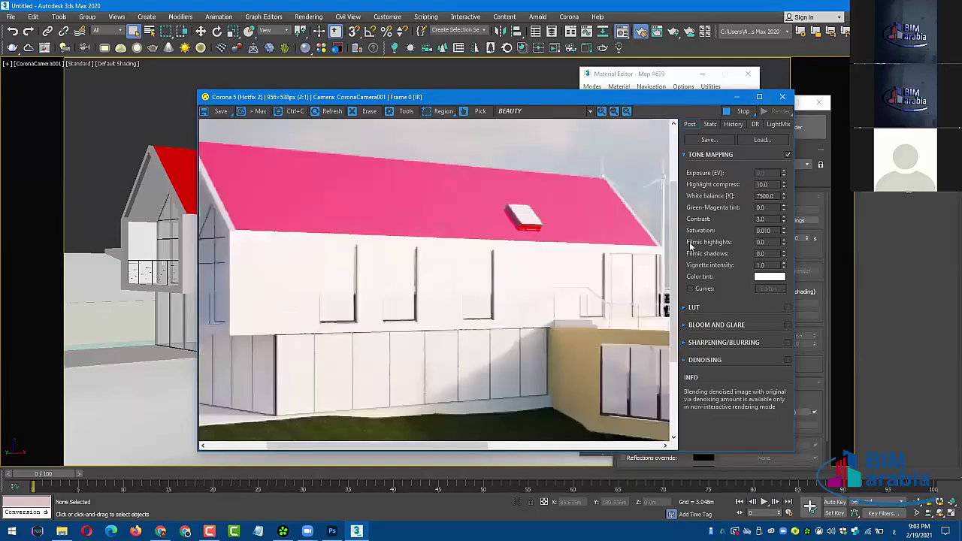
pyautogui.scroll(-2, 771, 205)
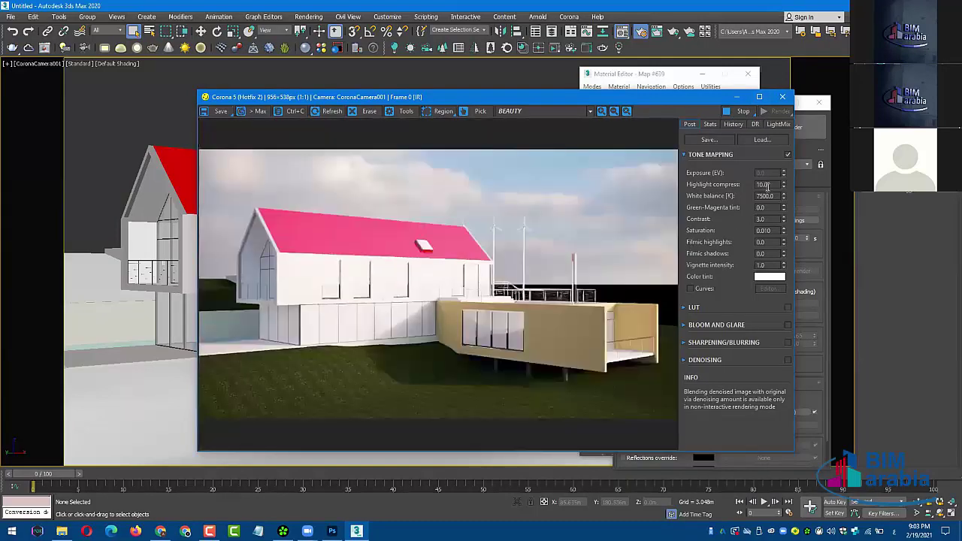
# - Test a highlight compress of 12, then return it to 10
pyautogui.doubleClick(767, 185)
pyautogui.write('12')
pyautogui.press('Return')
pyautogui.write('10')
pyautogui.press('Return')
# - Pick the wall's material from the model and open its Sand/Cement Screed sub-material
pyautogui.moveTo(700, 99); pyautogui.dragTo(808, 151)
pyautogui.click(650, 79)
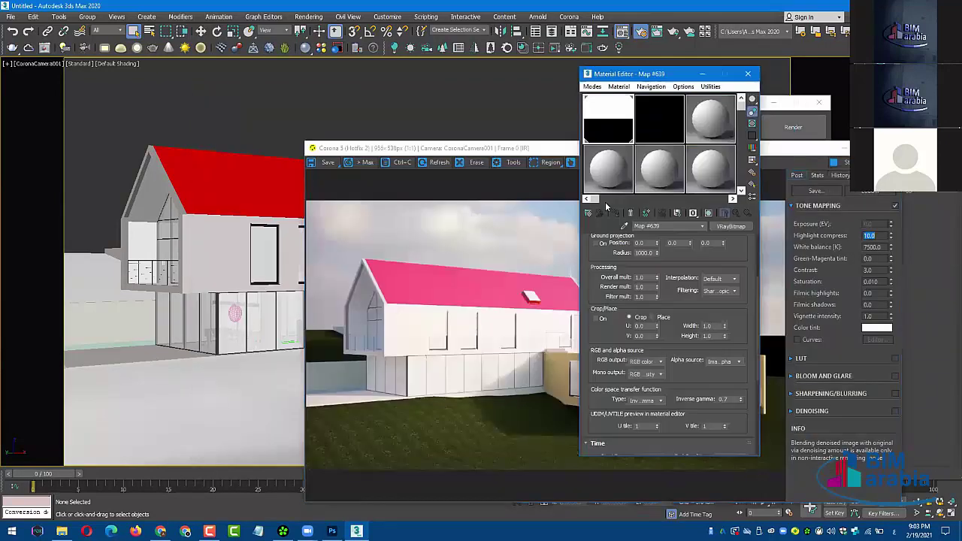
pyautogui.click(257, 250)
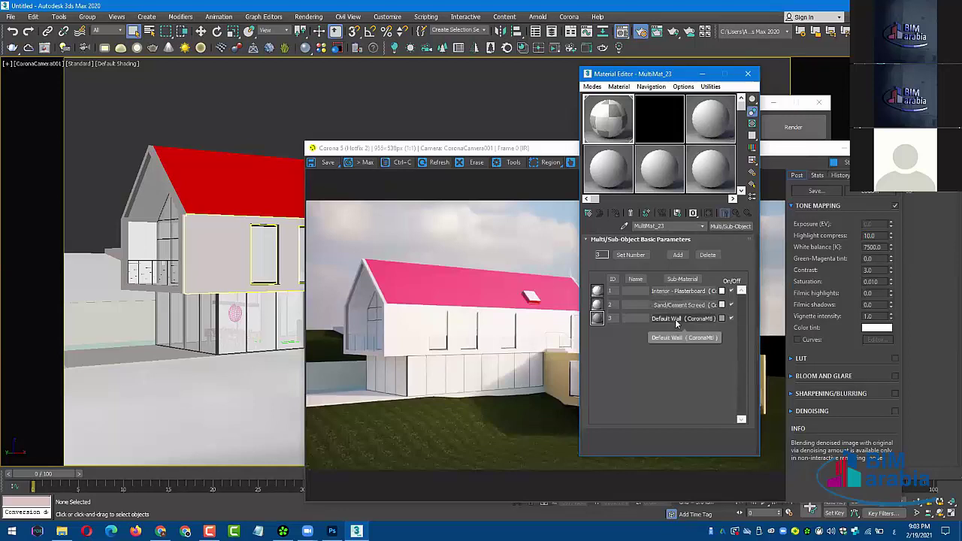
pyautogui.click(678, 305)
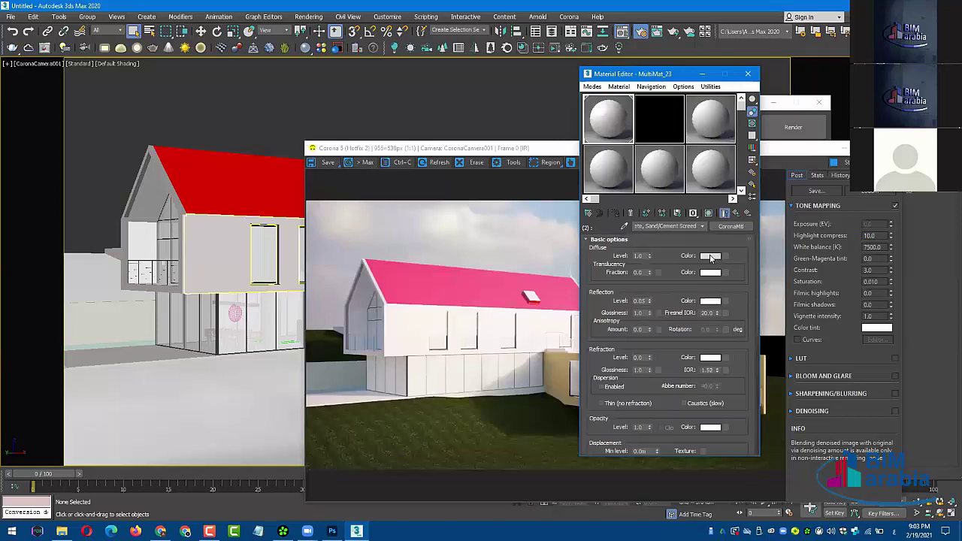
# - Darken the diffuse colour to grey 78/78/78 and check the render
pyautogui.click(710, 255)
pyautogui.moveTo(373, 115); pyautogui.dragTo(355, 115)
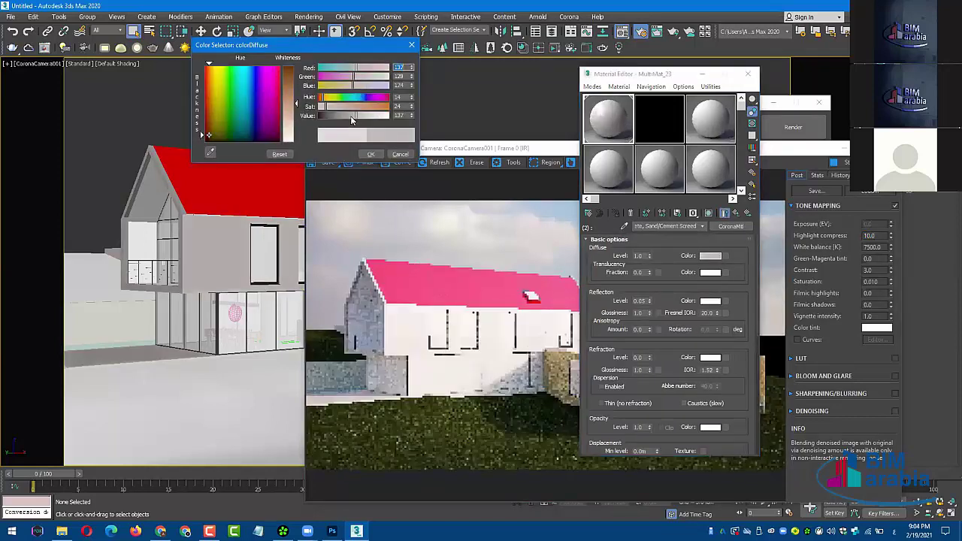
pyautogui.moveTo(349, 115); pyautogui.dragTo(341, 116)
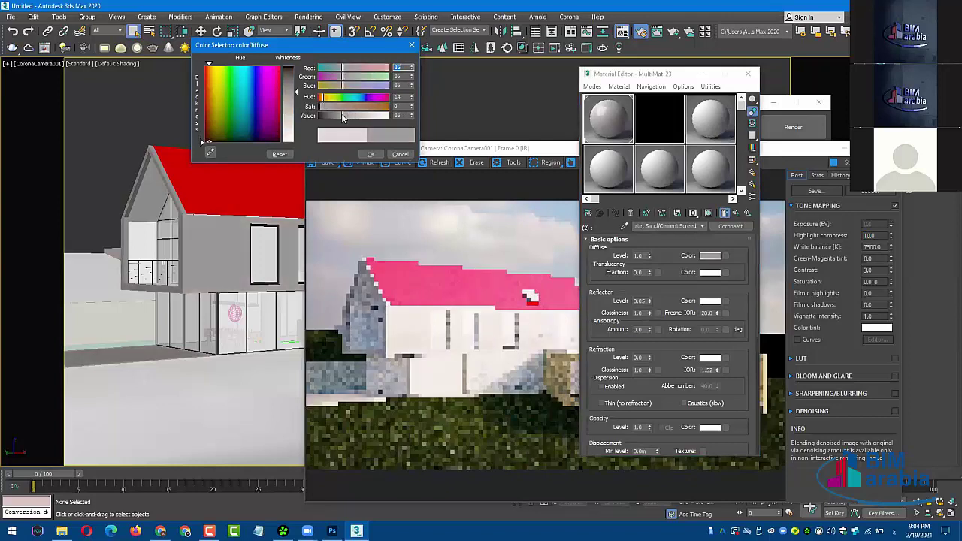
pyautogui.moveTo(341, 115); pyautogui.dragTo(338, 116)
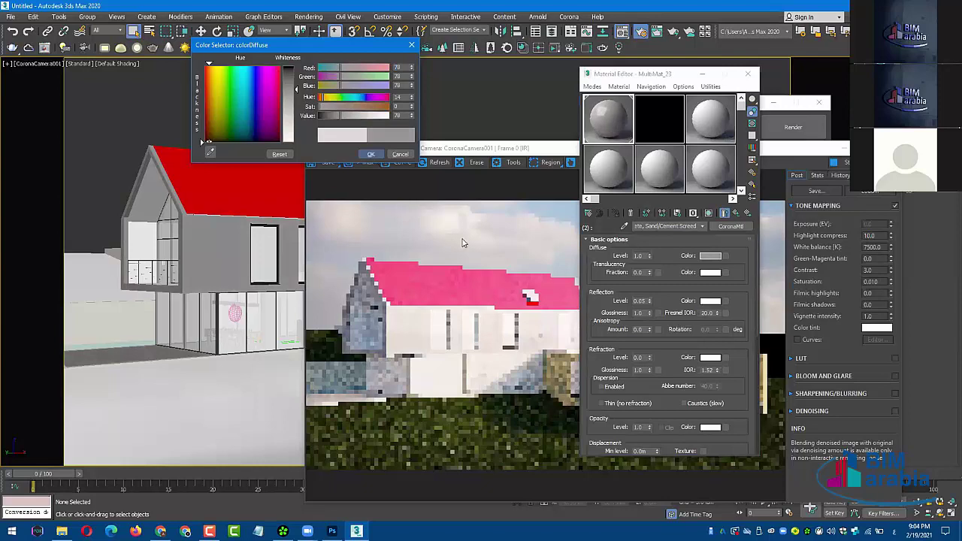
pyautogui.click(510, 151)
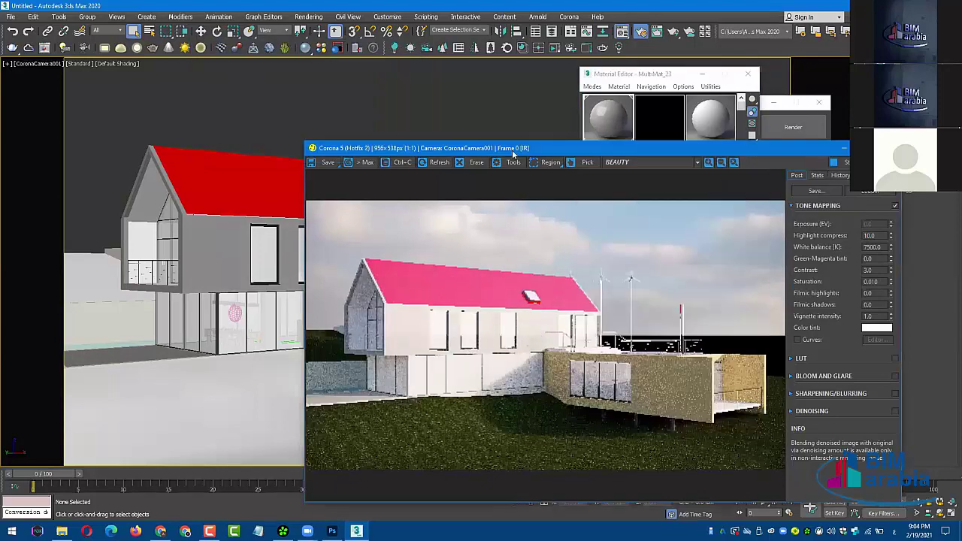
pyautogui.scroll(1, 307, 284)
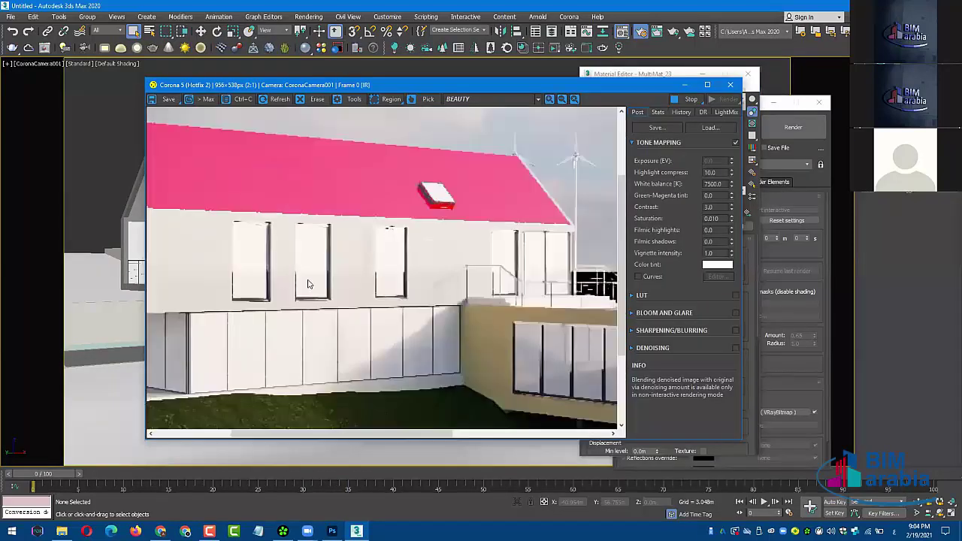
pyautogui.scroll(-1, 307, 284)
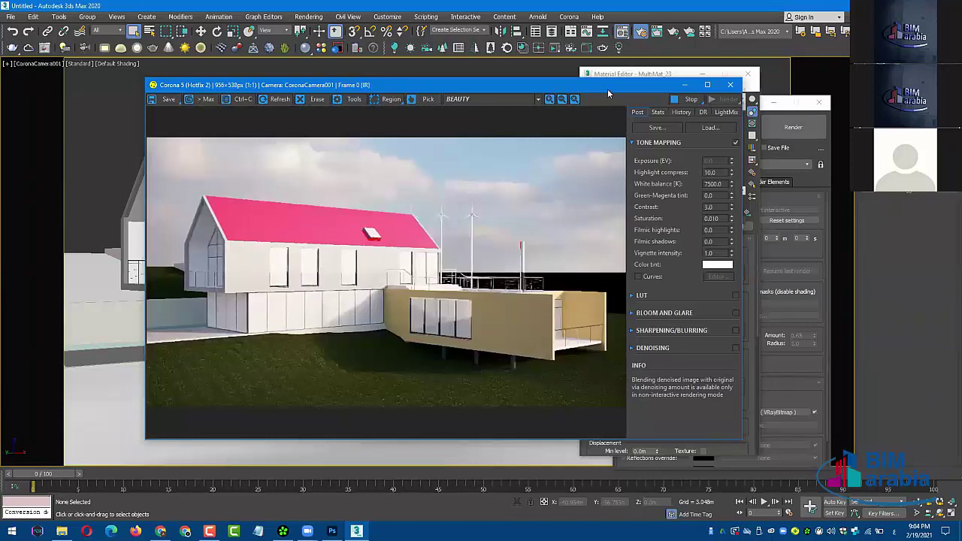
# - Load the scene's environment sky map into a Material Editor slot as an instance
pyautogui.click(649, 76)
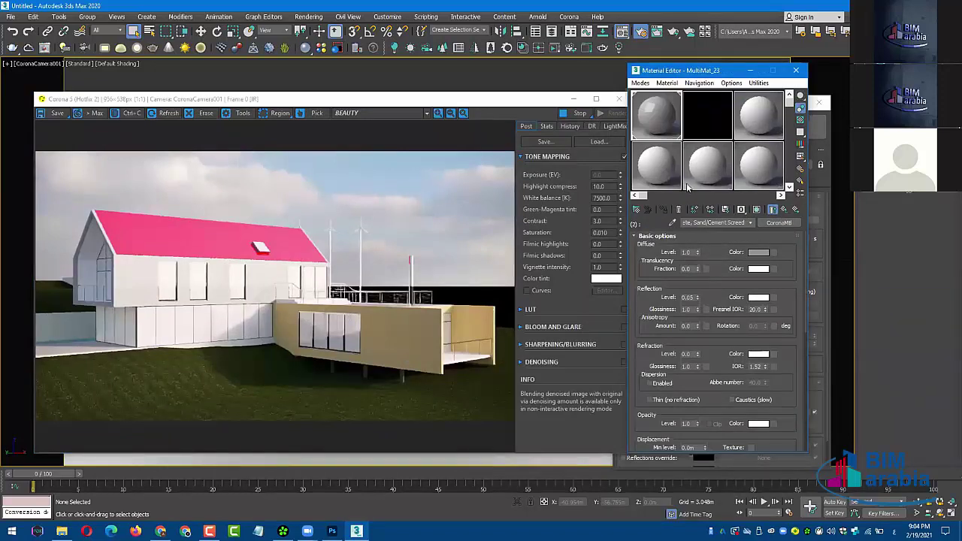
pyautogui.click(703, 126)
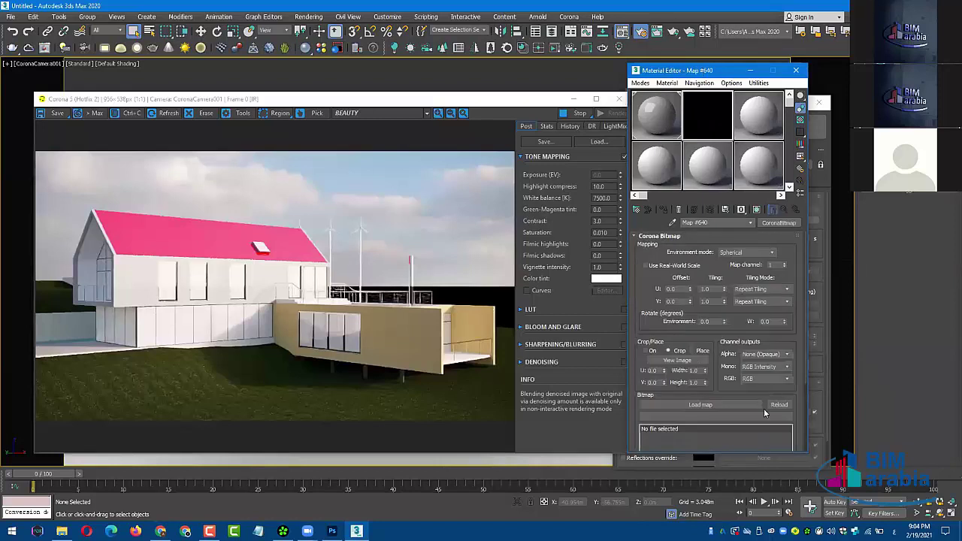
pyautogui.moveTo(714, 70); pyautogui.dragTo(562, 74)
pyautogui.moveTo(774, 412); pyautogui.dragTo(556, 124)
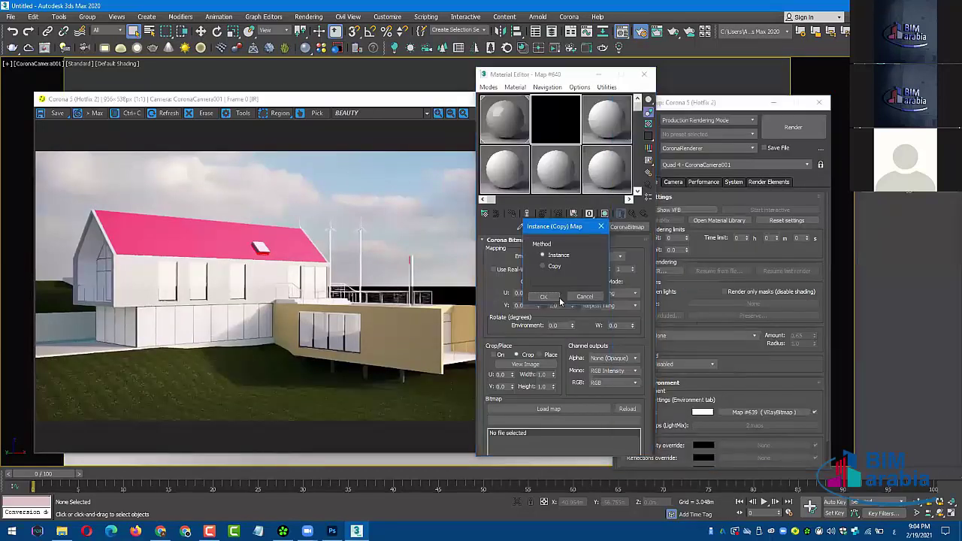
pyautogui.click(547, 297)
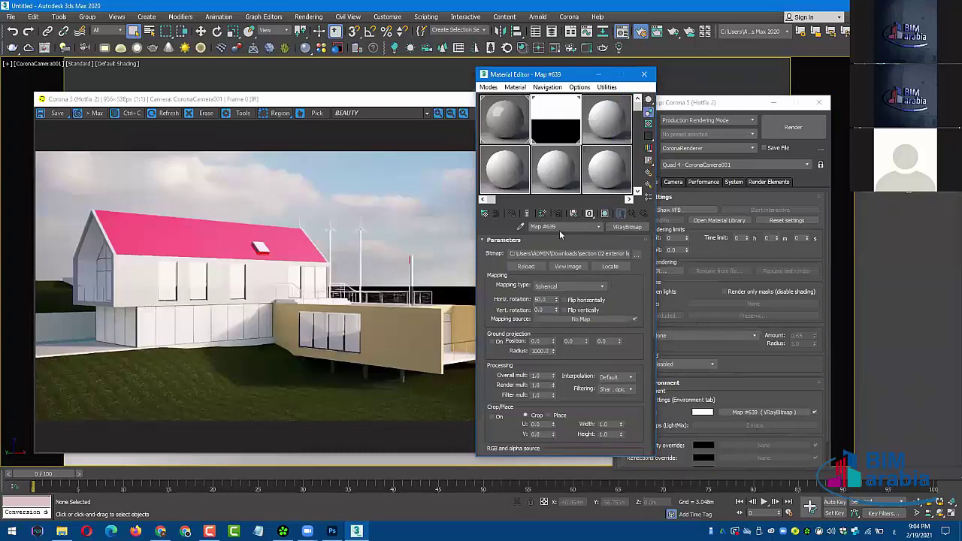
# - Mirror the sky map and set its horizontal rotation to 90 degrees
pyautogui.doubleClick(541, 299)
pyautogui.write('90')
pyautogui.press('Return')
pyautogui.click(600, 299)
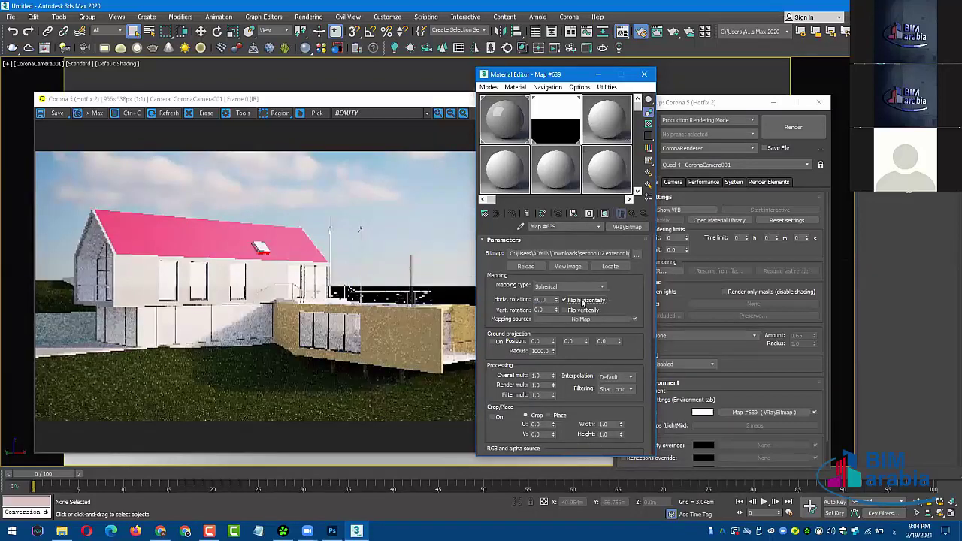
pyautogui.doubleClick(541, 300)
pyautogui.write('90')
pyautogui.press('Return')
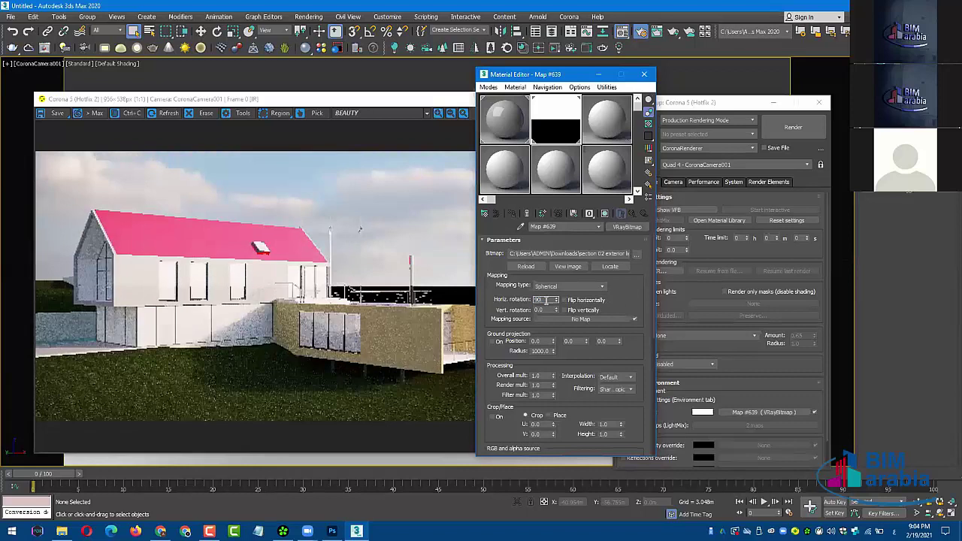
pyautogui.press('Return')
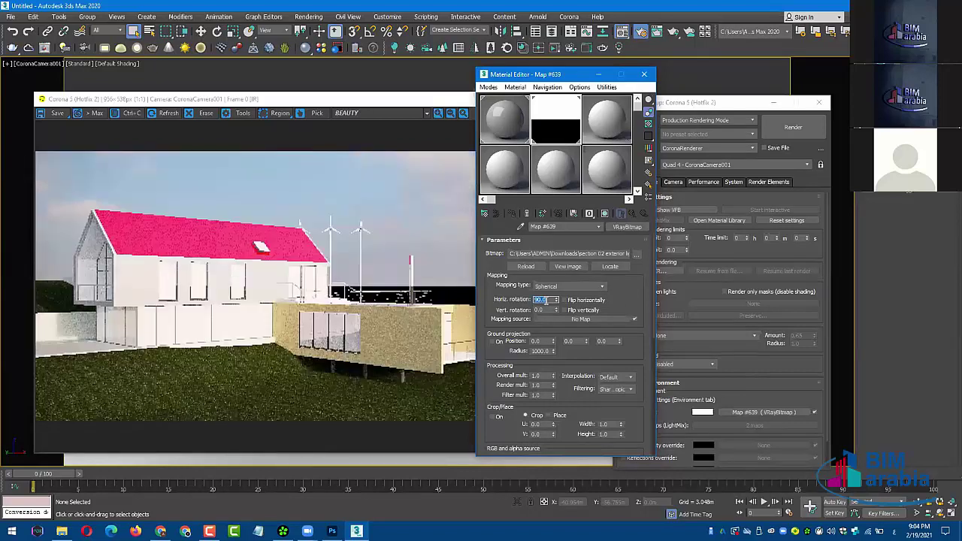
# - Test sky horizontal rotations of 1, 80, 170, 200 and 190 degrees
pyautogui.write('1')
pyautogui.press('Return')
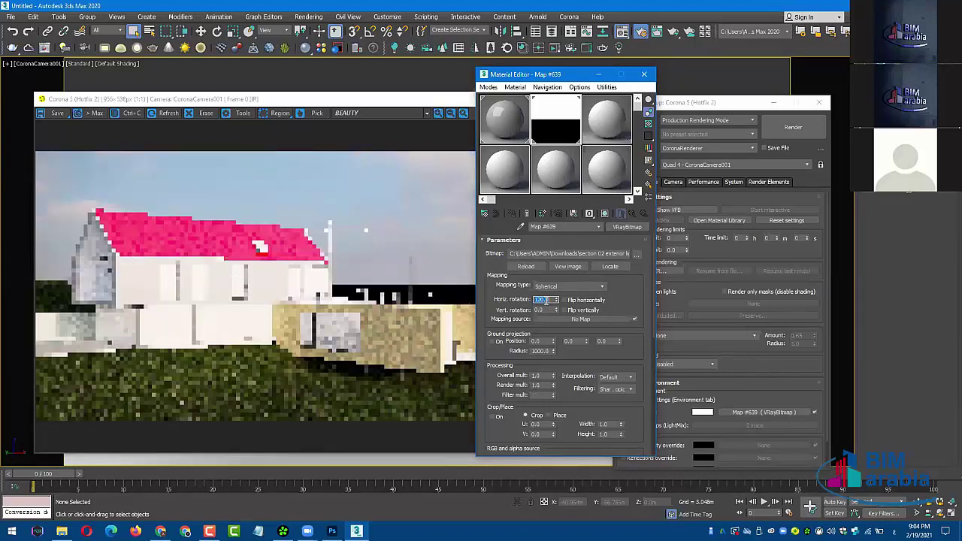
pyautogui.write('80')
pyautogui.press('Return')
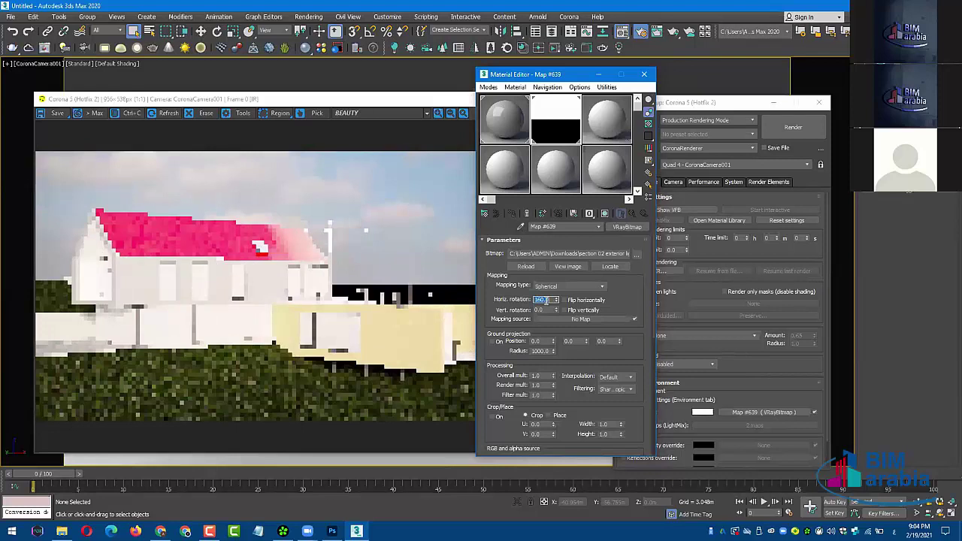
pyautogui.write('17')
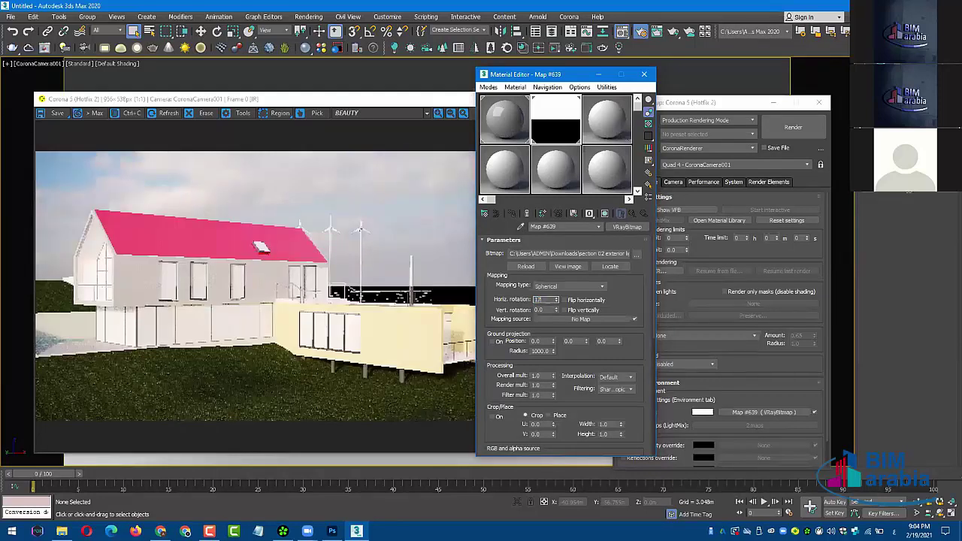
pyautogui.write('0')
pyautogui.press('Return')
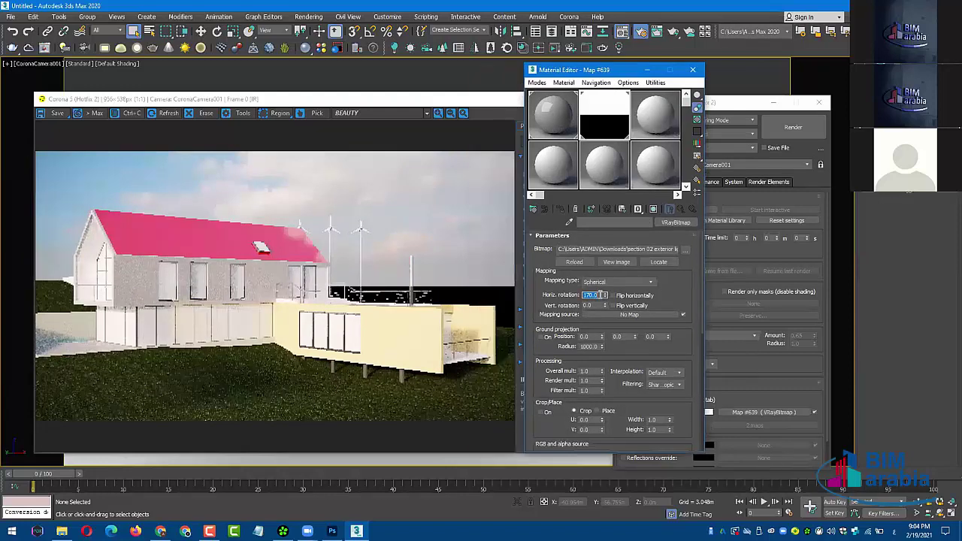
pyautogui.moveTo(565, 78); pyautogui.dragTo(613, 74)
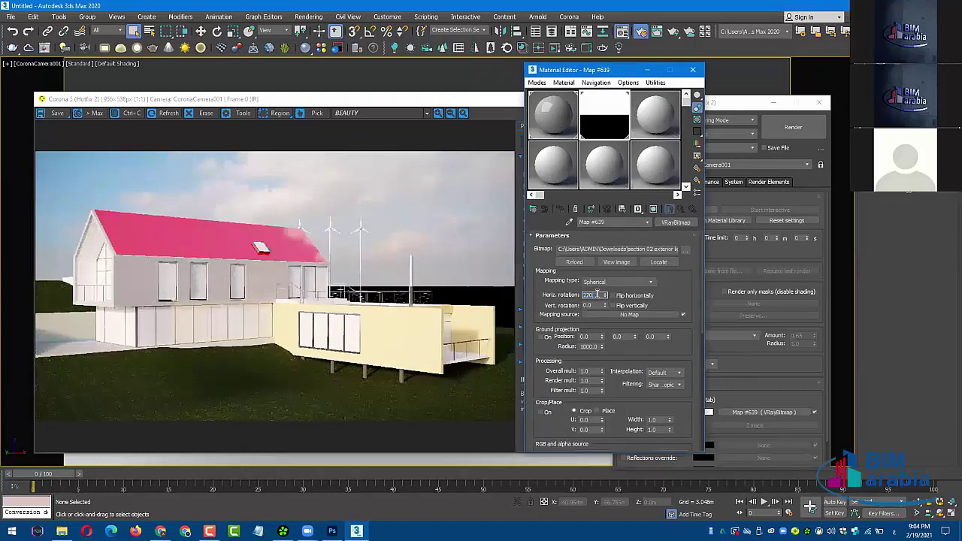
pyautogui.press('Return')
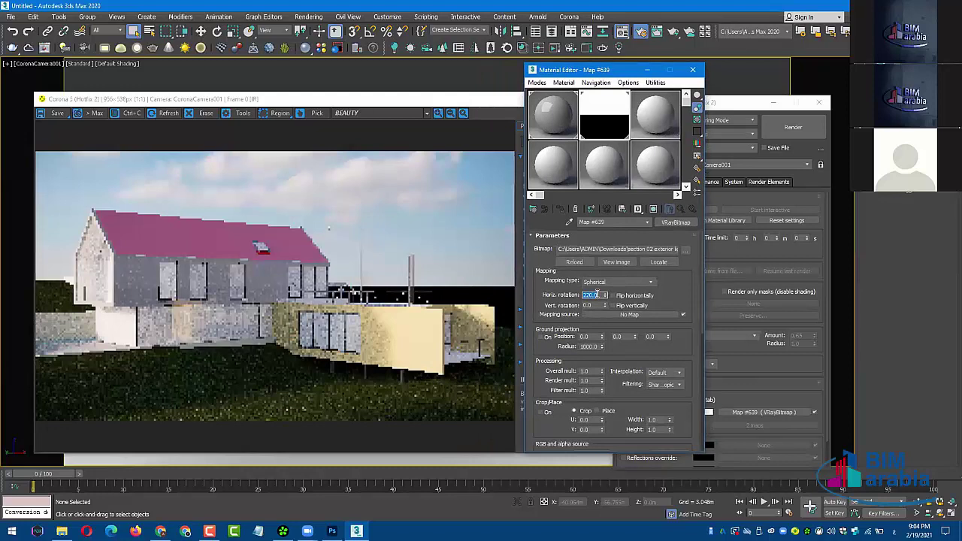
pyautogui.press('Return')
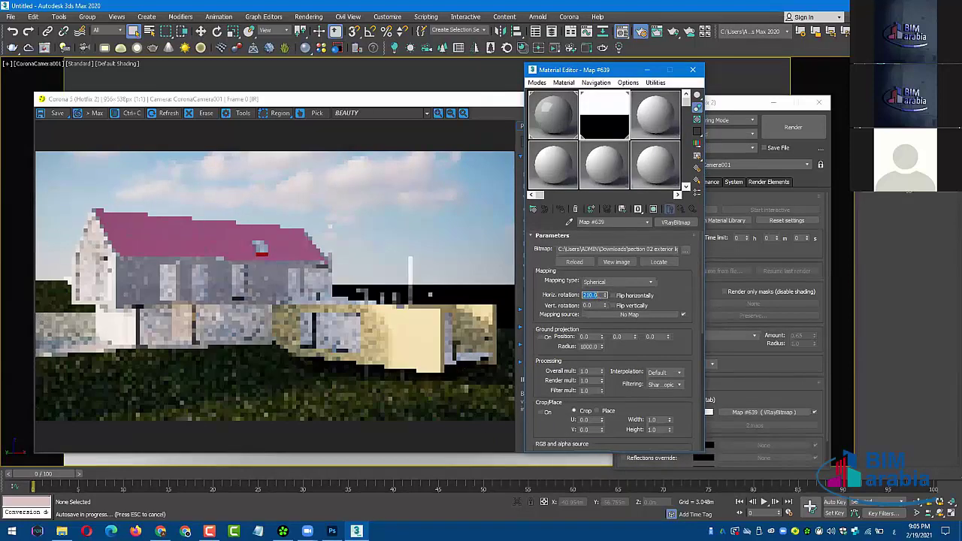
pyautogui.write('200')
pyautogui.press('Return')
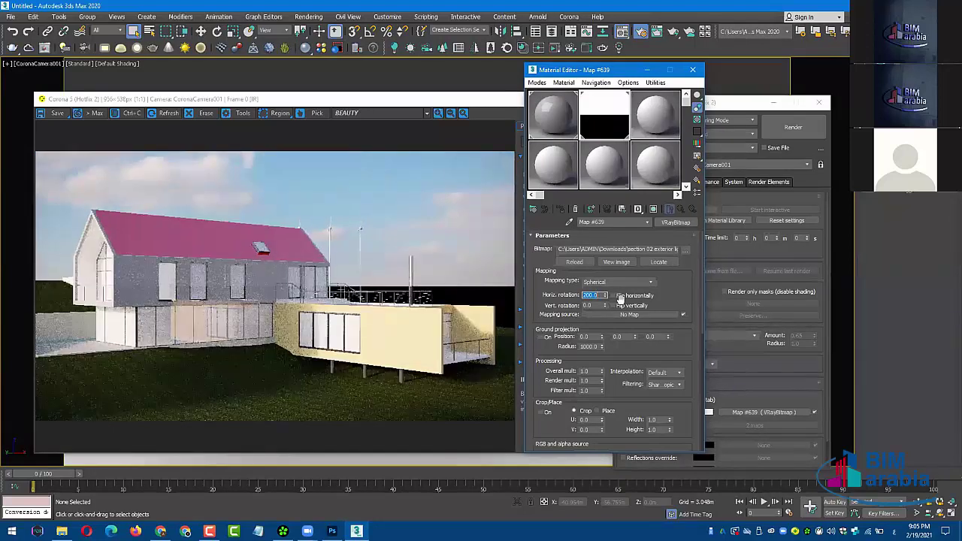
pyautogui.write('190')
pyautogui.press('Return')
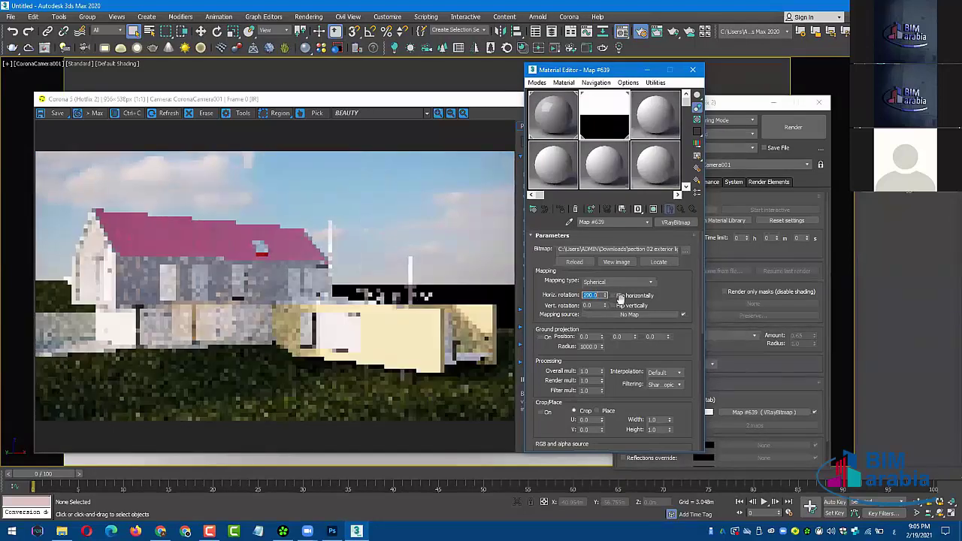
# - Toggle the sky mirror, try 90, 50 and 30, then settle on 40 degrees
pyautogui.click(623, 298)
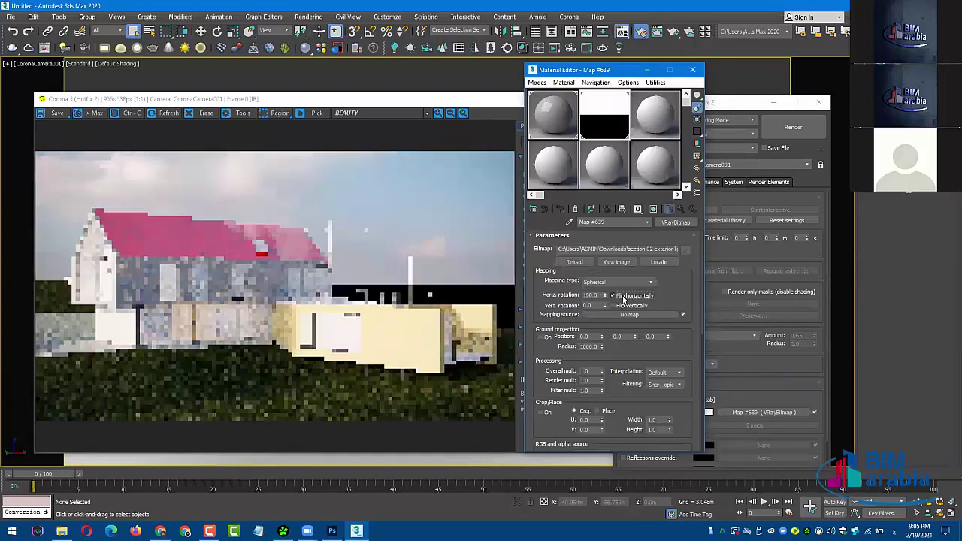
pyautogui.click(623, 297)
pyautogui.doubleClick(592, 295)
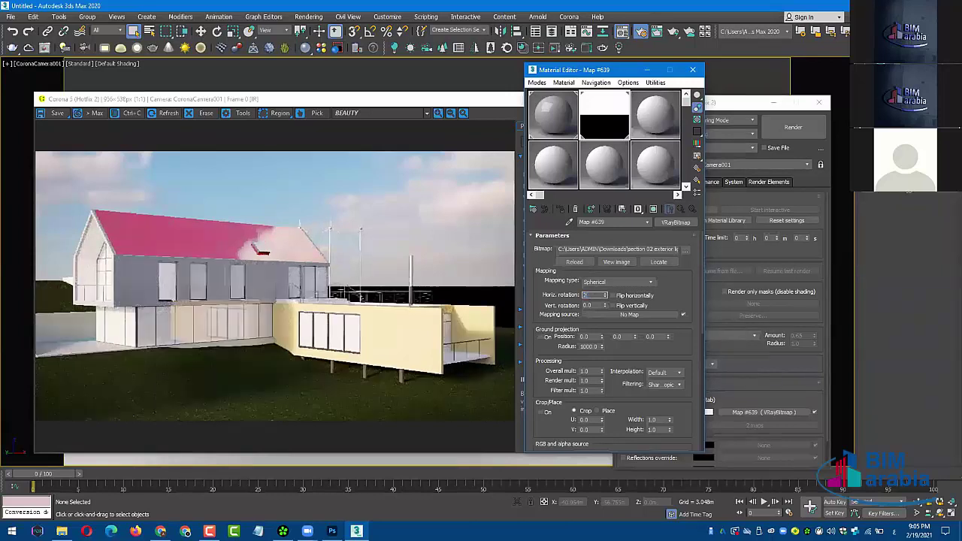
pyautogui.write('90')
pyautogui.press('Return')
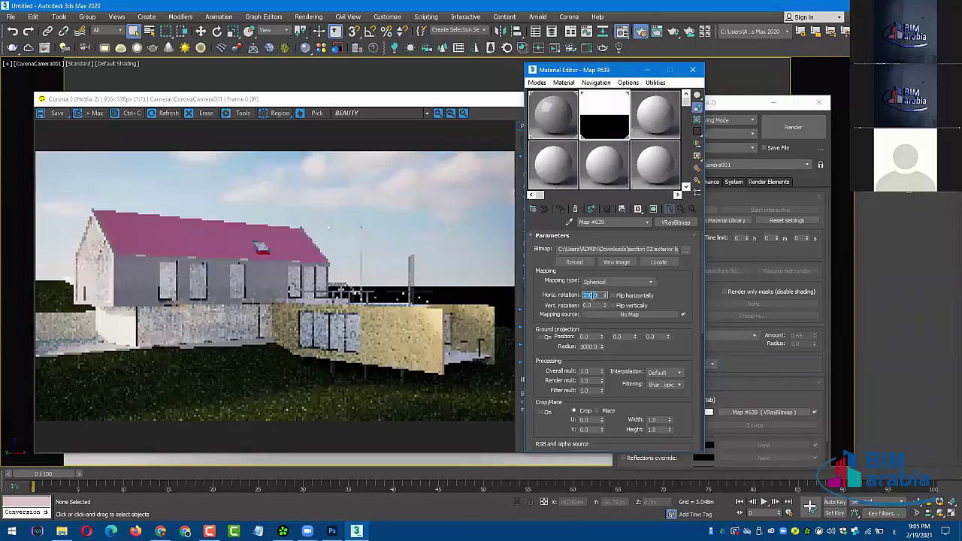
pyautogui.write('90')
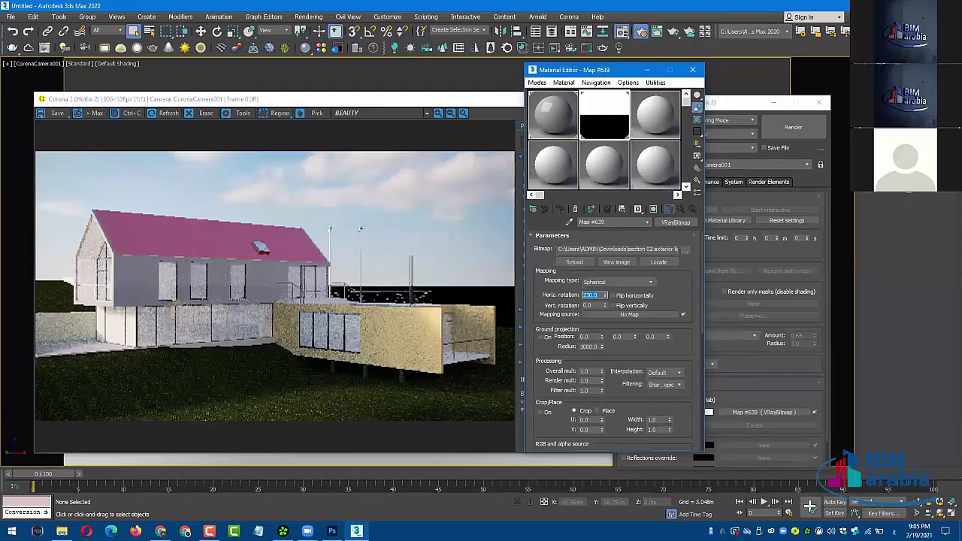
pyautogui.write('40')
pyautogui.press('Return')
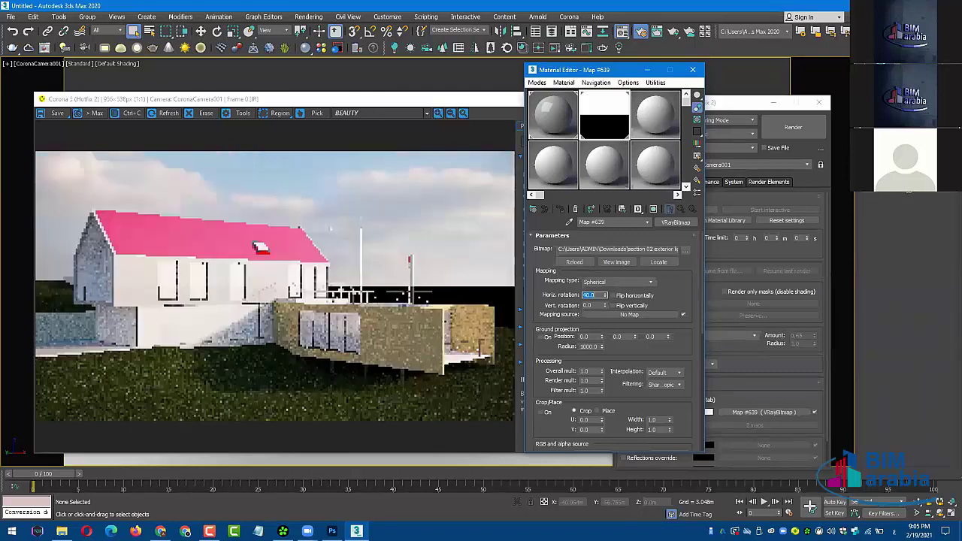
pyautogui.write('50')
pyautogui.press('Return')
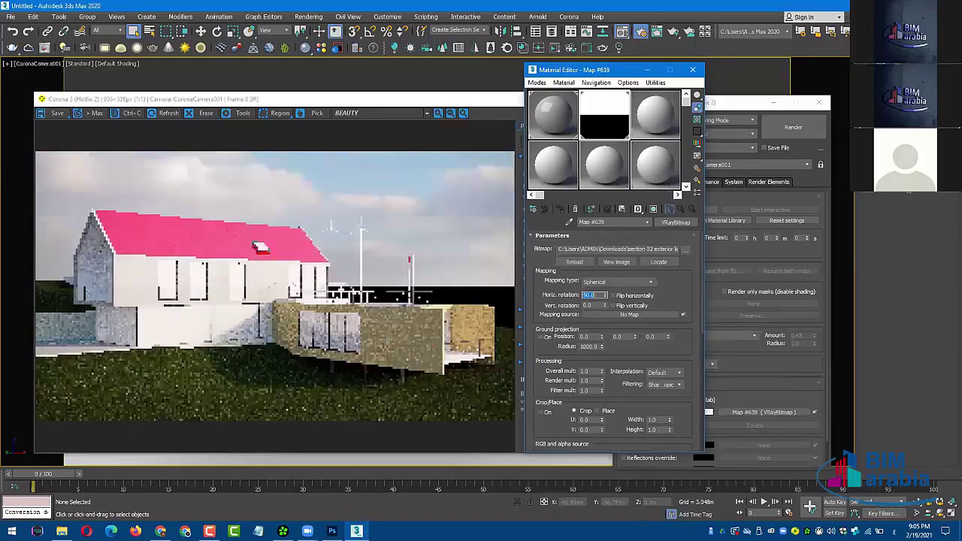
pyautogui.write('30')
pyautogui.press('Return')
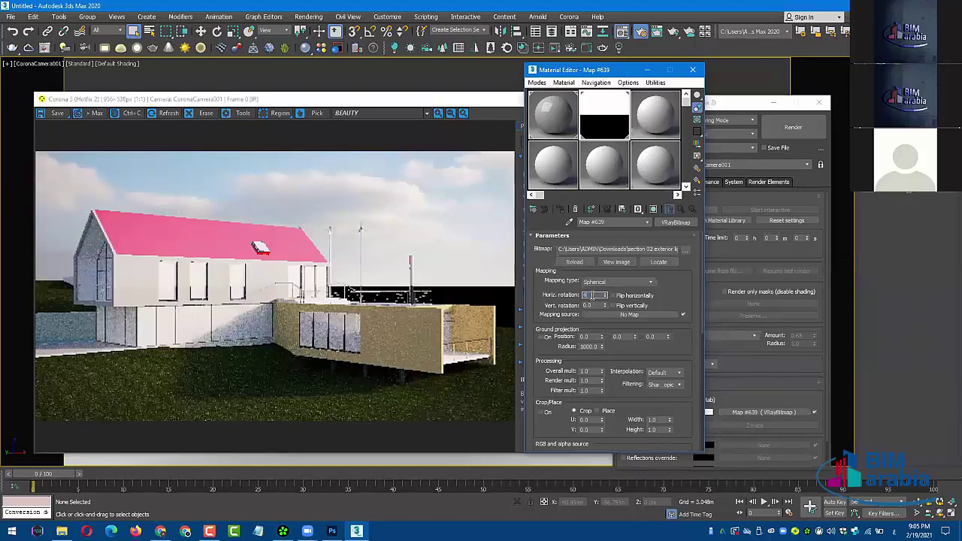
pyautogui.write('40')
pyautogui.press('Return')
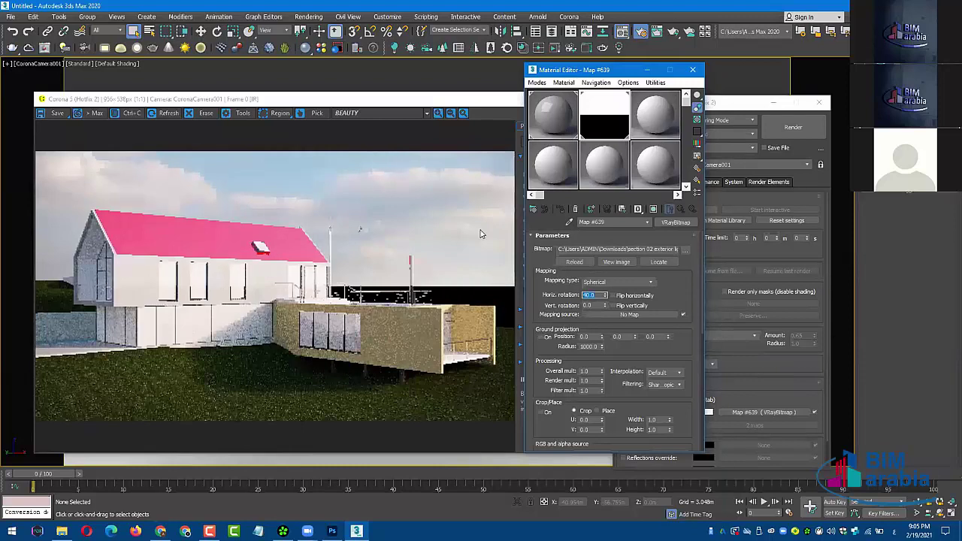
pyautogui.click(481, 234)
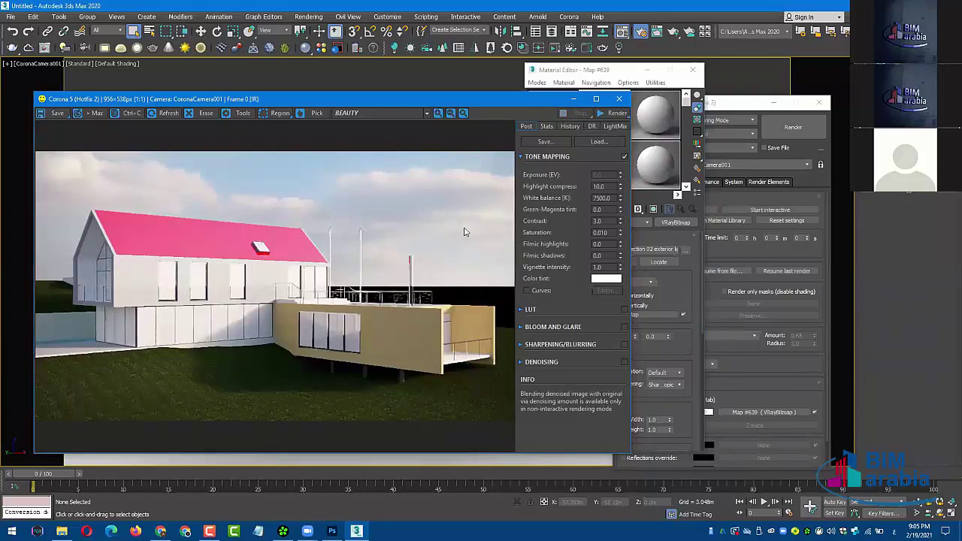
# - Close the render preview and review Render Setup's Performance, System, Camera and Scene tabs
pyautogui.click(619, 100)
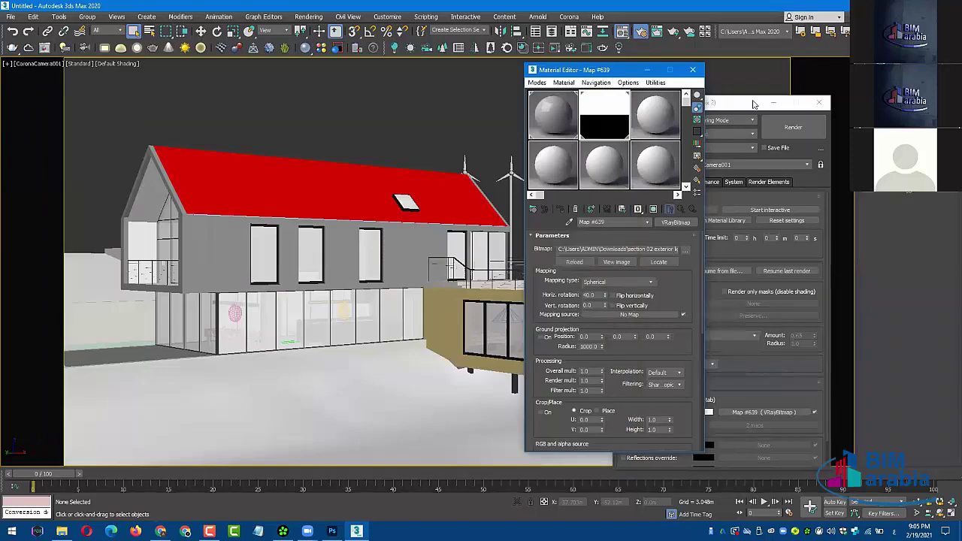
pyautogui.click(625, 79)
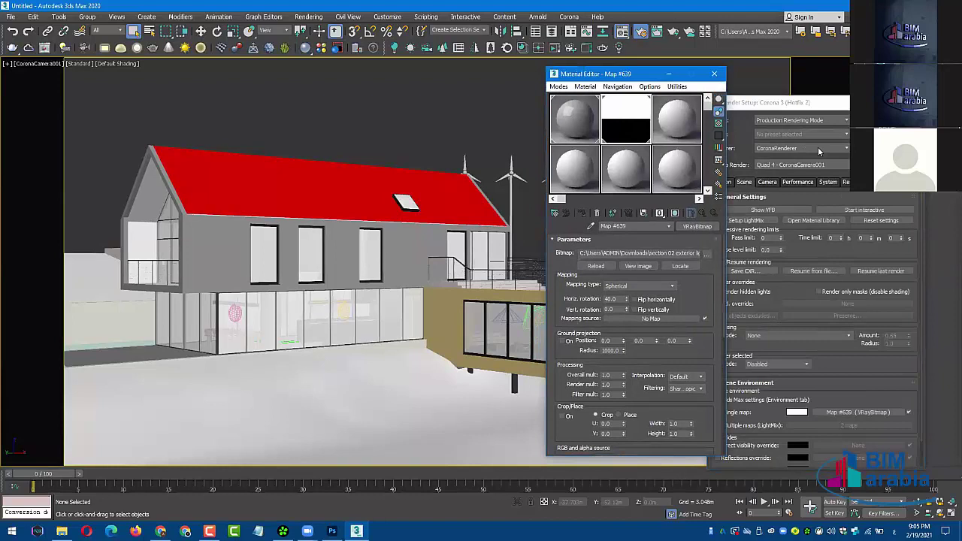
pyautogui.click(807, 109)
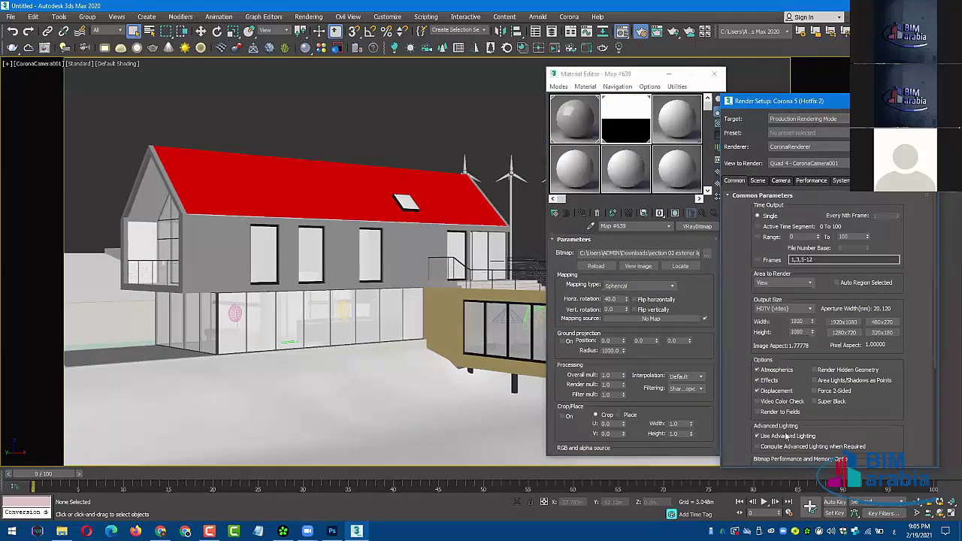
pyautogui.scroll(-1, 805, 193)
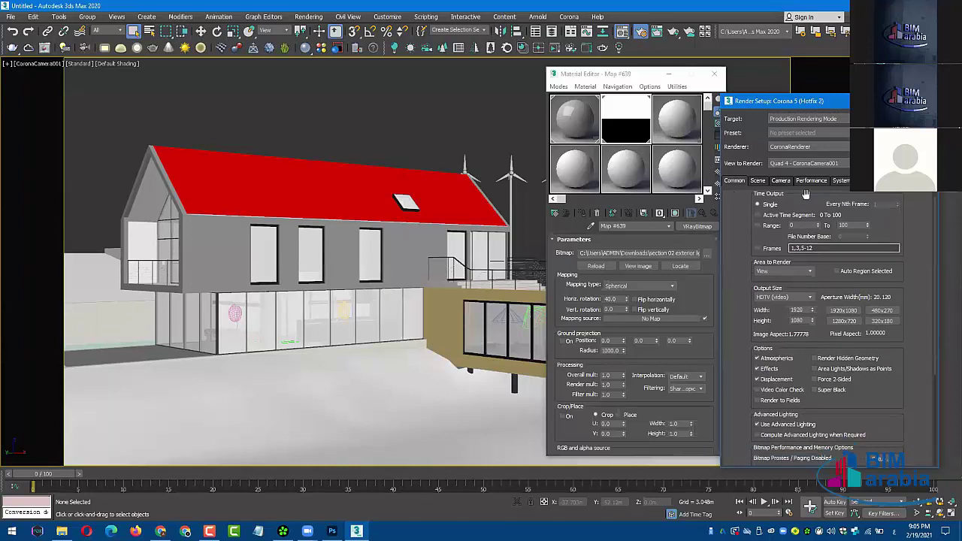
pyautogui.click(810, 182)
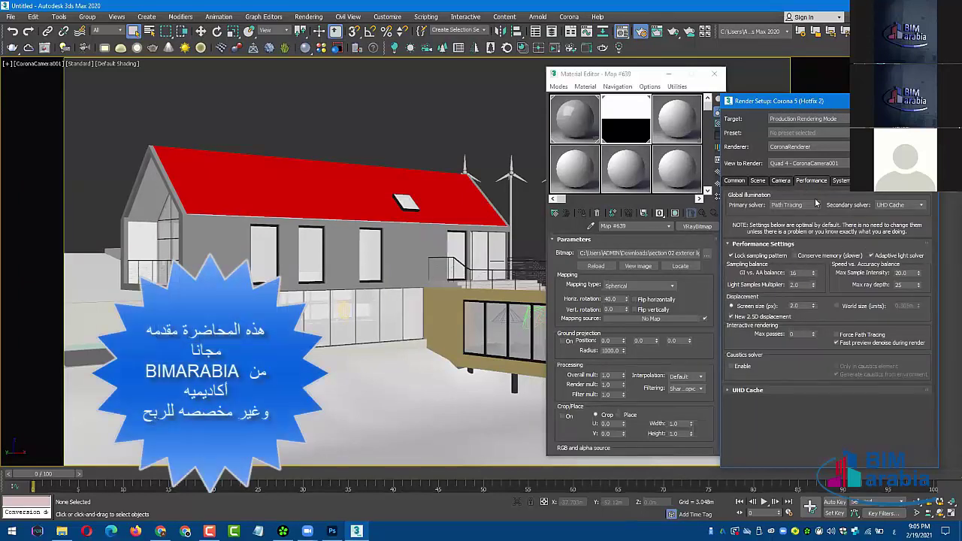
pyautogui.click(837, 180)
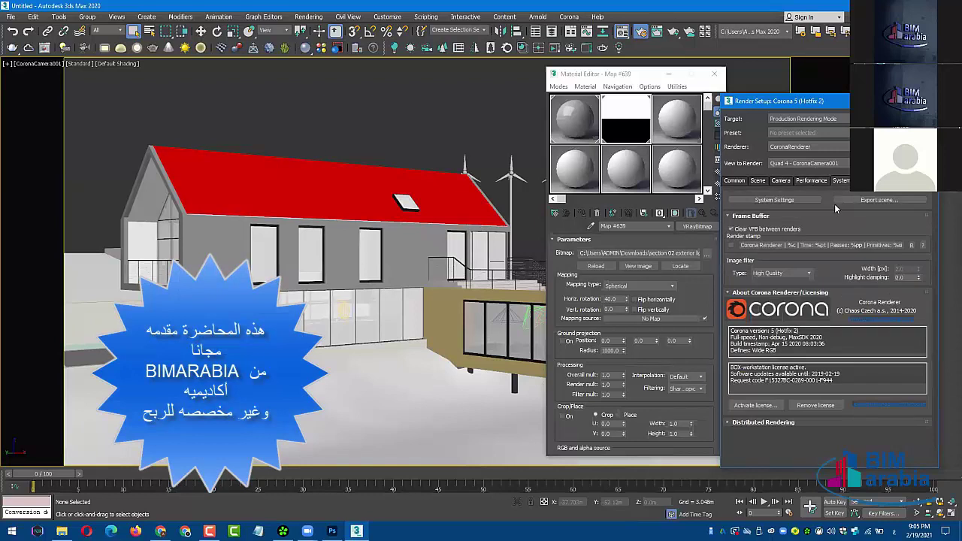
pyautogui.click(780, 182)
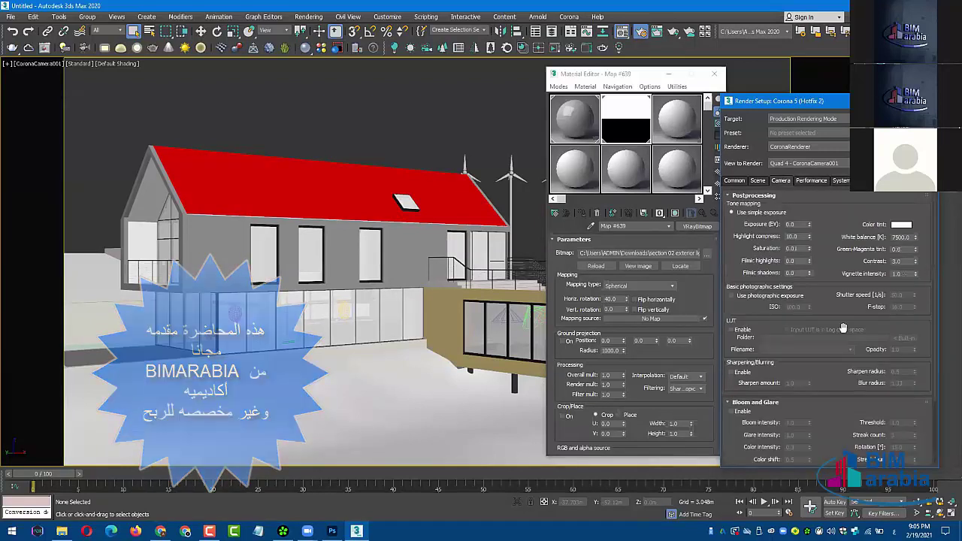
pyautogui.click(759, 183)
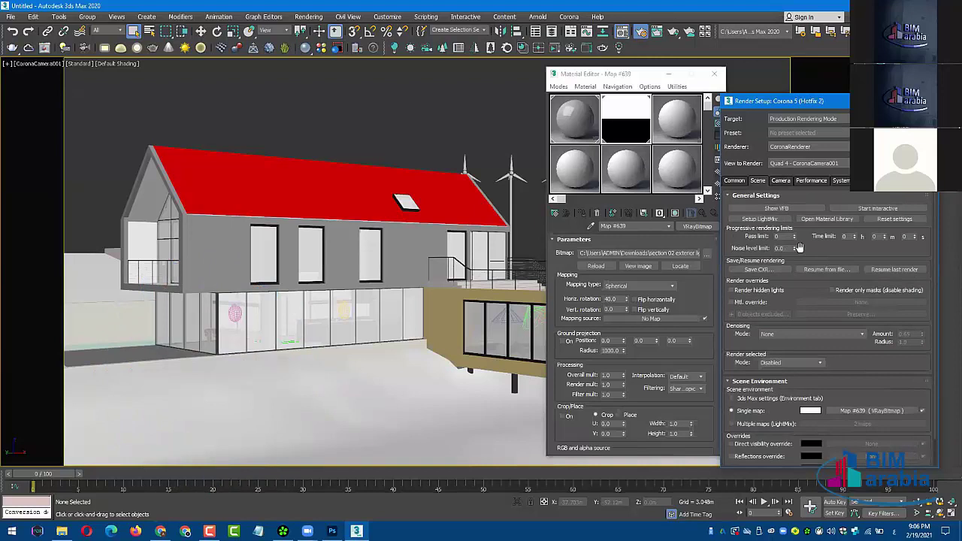
# - Set the render time limit to 1 minute and adjust the noise level limit
pyautogui.click(884, 236)
pyautogui.doubleClick(876, 236)
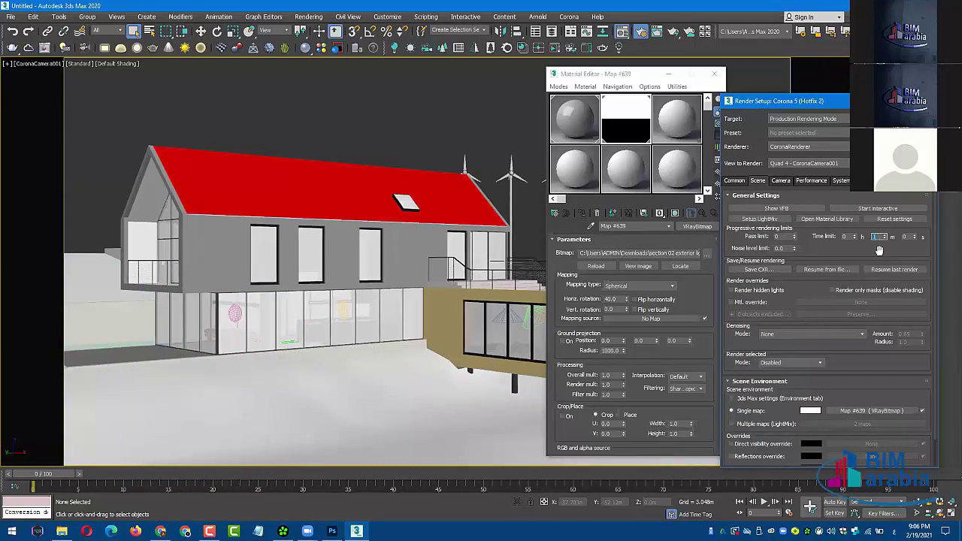
pyautogui.write('2')
pyautogui.rightClick(887, 235)
pyautogui.doubleClick(786, 248)
pyautogui.press('Return')
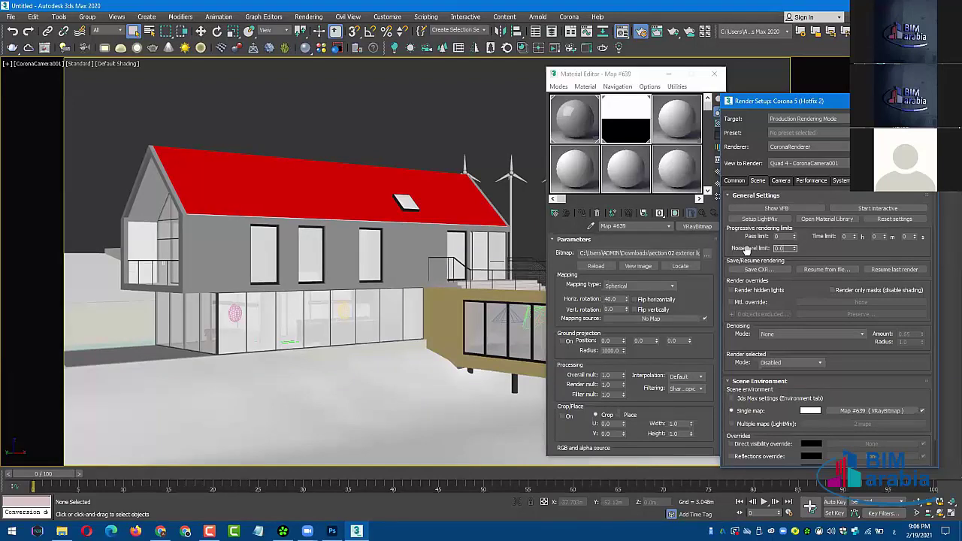
pyautogui.doubleClick(780, 248)
pyautogui.write('3')
pyautogui.press('Return')
pyautogui.write('0.0')
pyautogui.click(838, 247)
pyautogui.click(885, 236)
# - Check the denoising mode options and review the 1920x1080 output size on the Common tab
pyautogui.click(810, 335)
pyautogui.click(810, 342)
pyautogui.click(781, 180)
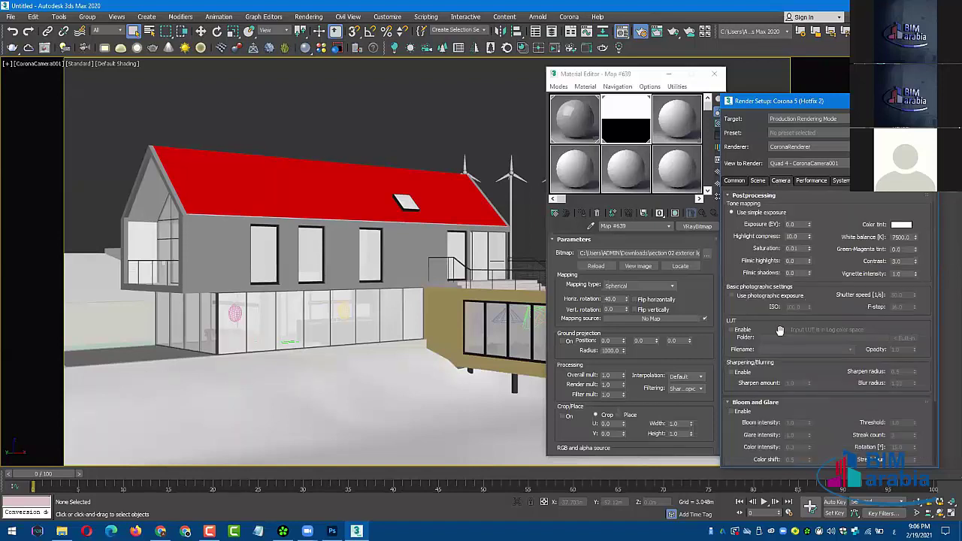
pyautogui.click(737, 181)
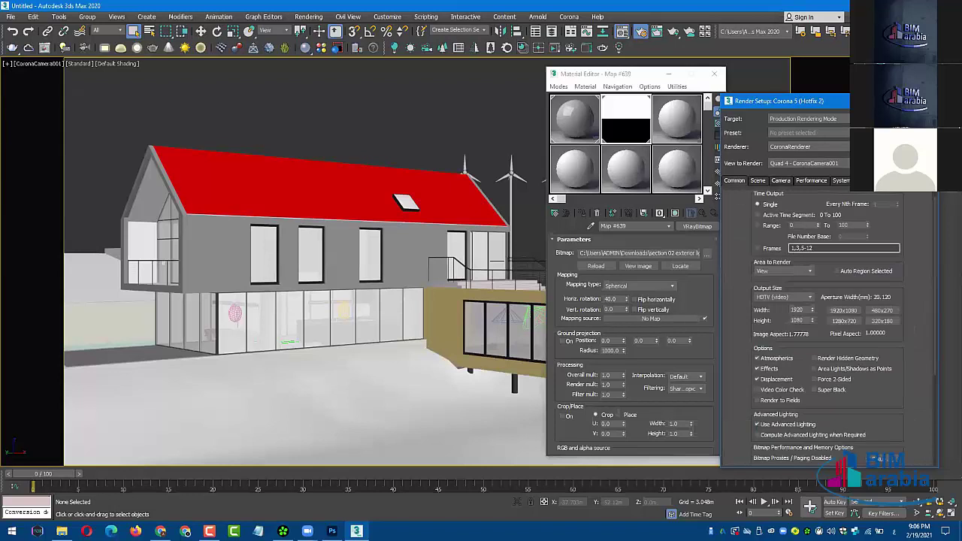
# - Start the 1920x1080 production render with Shift+Q and nudge the frame buffer window
pyautogui.hotkey('shift', 'q')
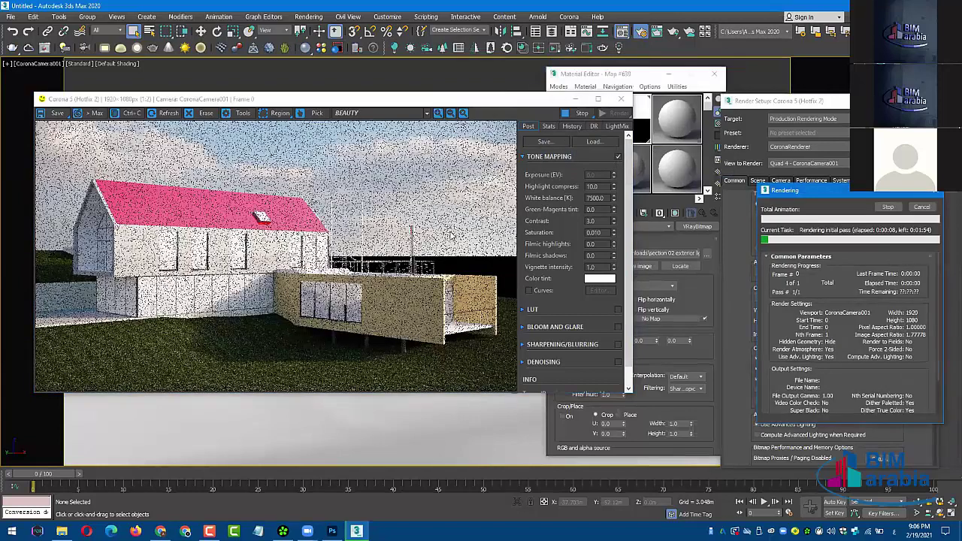
pyautogui.moveTo(502, 103); pyautogui.dragTo(510, 106)
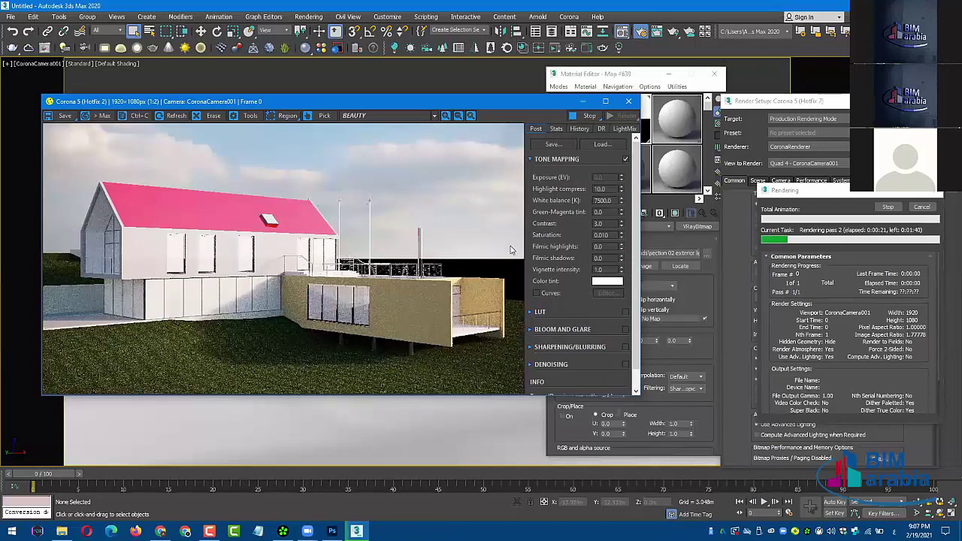
pyautogui.click(605, 100)
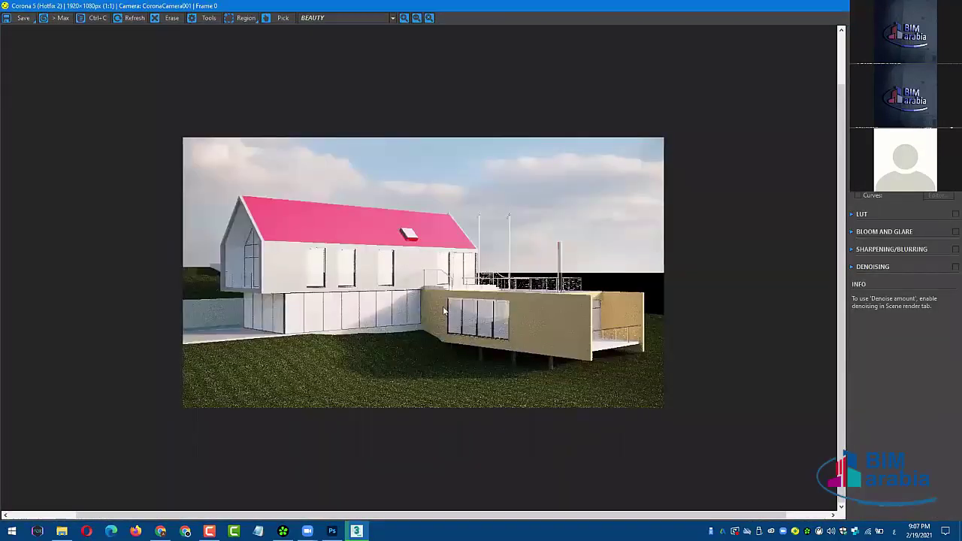
pyautogui.scroll(2, 443, 311)
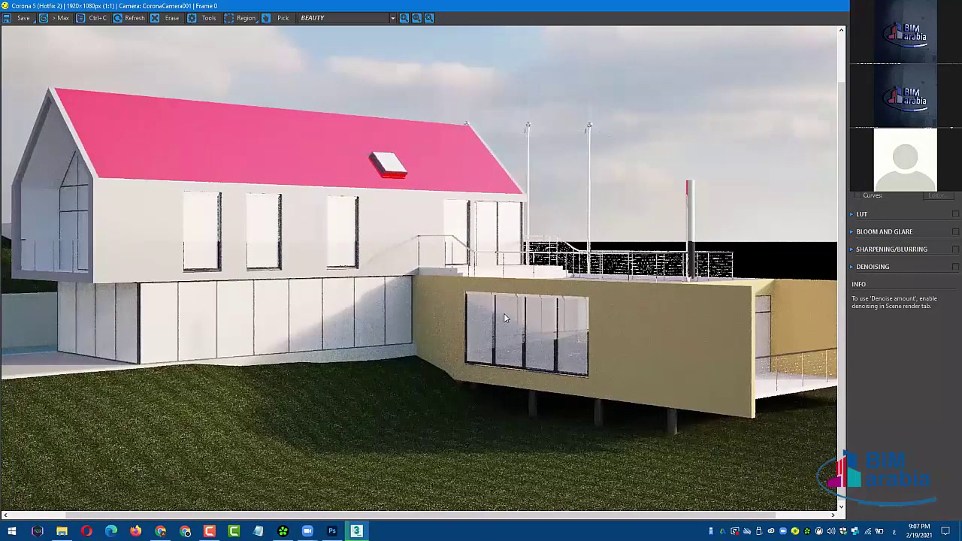
pyautogui.scroll(1, 504, 308)
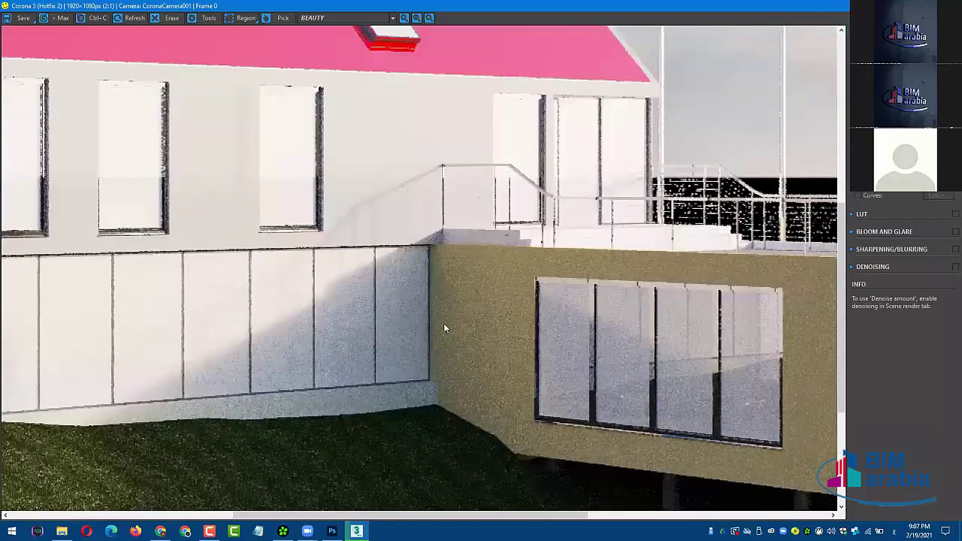
pyautogui.scroll(1, 442, 327)
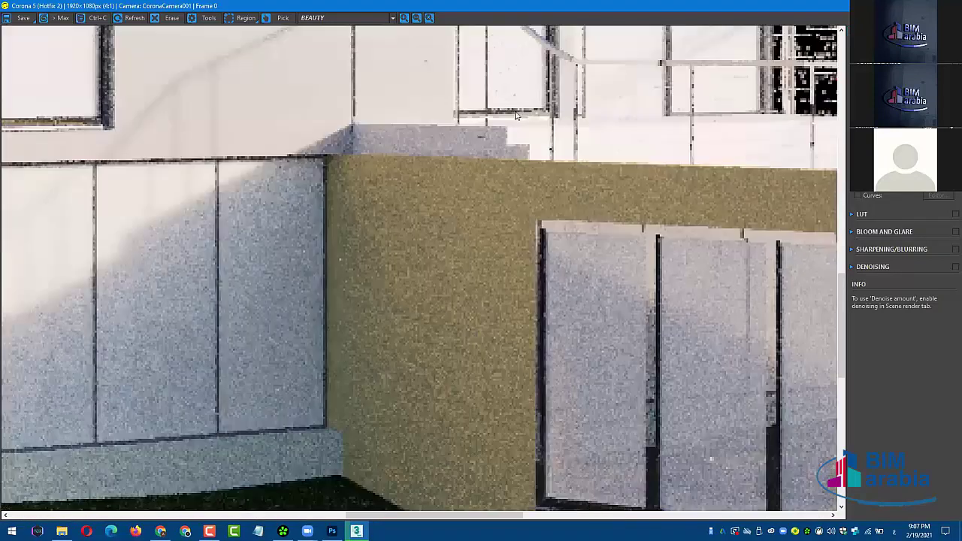
pyautogui.scroll(1, 321, 263)
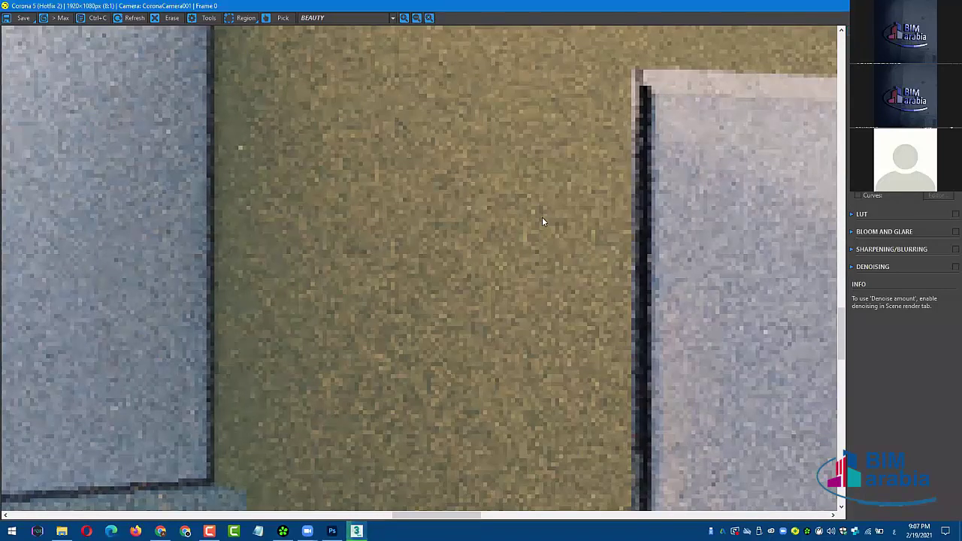
pyautogui.scroll(1, 540, 212)
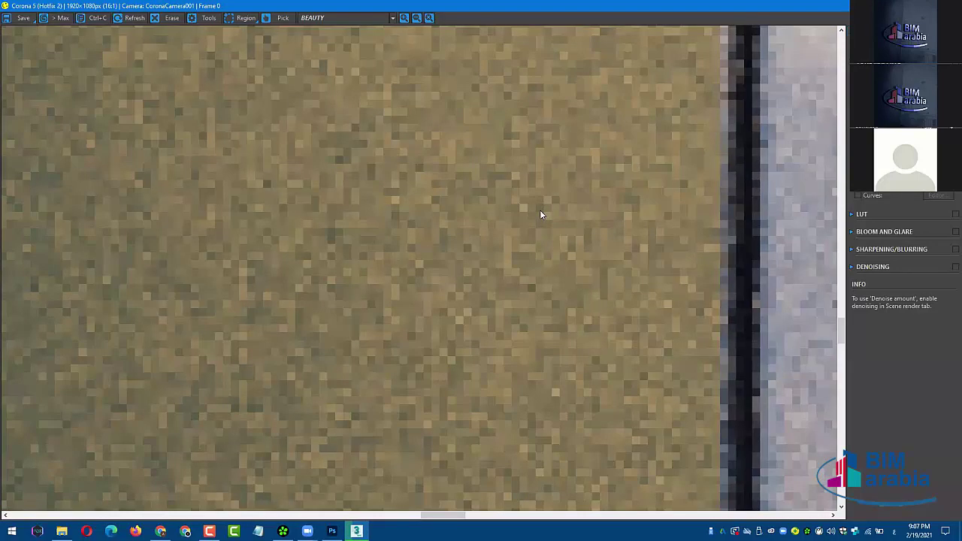
pyautogui.scroll(-1, 541, 222)
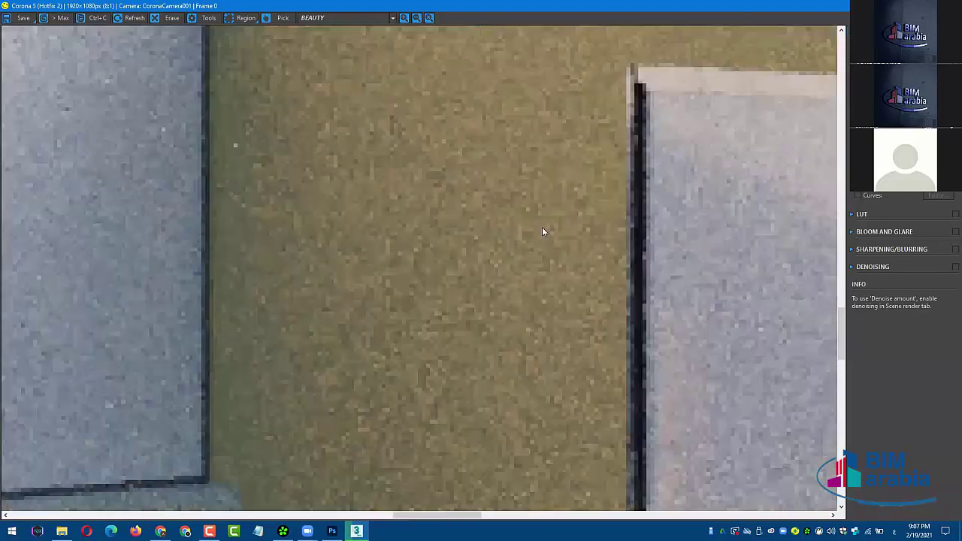
pyautogui.scroll(-2, 543, 244)
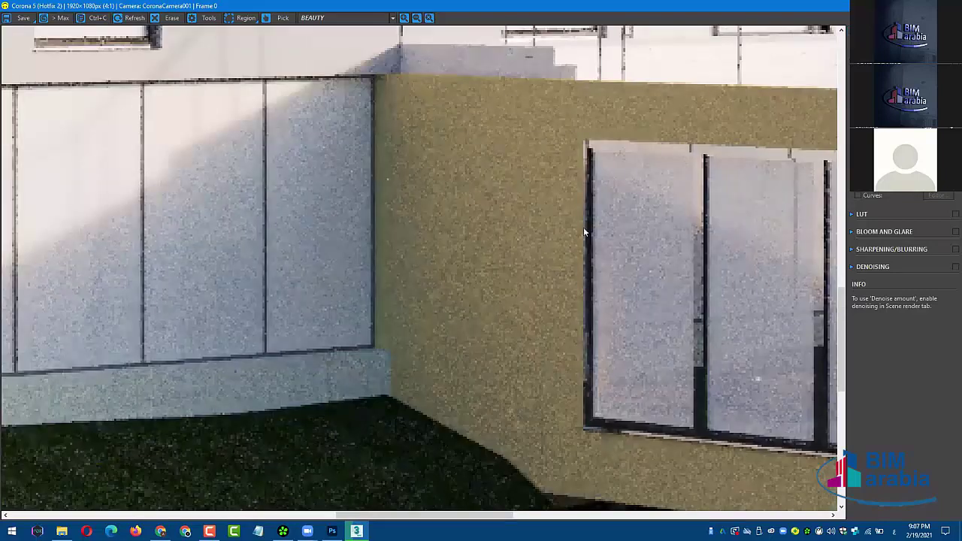
pyautogui.scroll(-1, 610, 230)
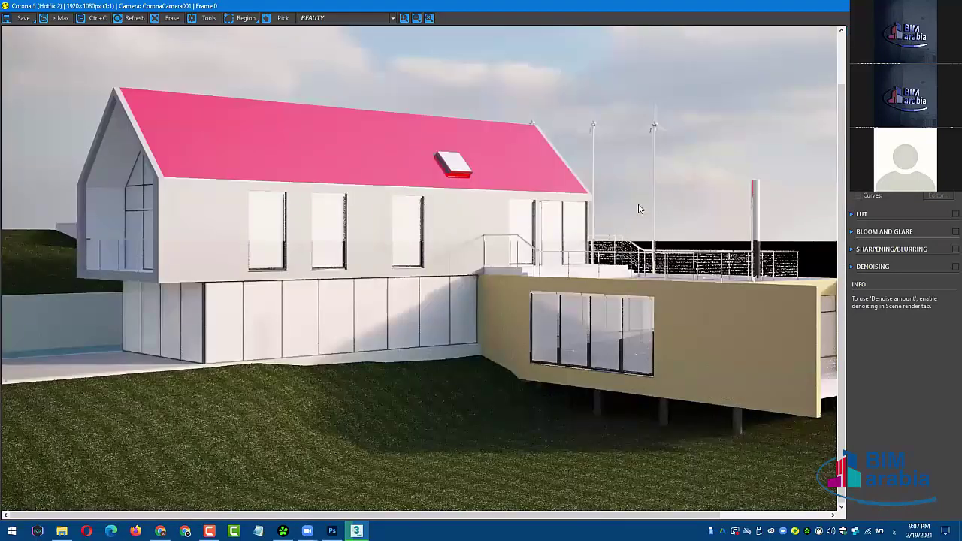
pyautogui.moveTo(550, 205); pyautogui.dragTo(440, 185)
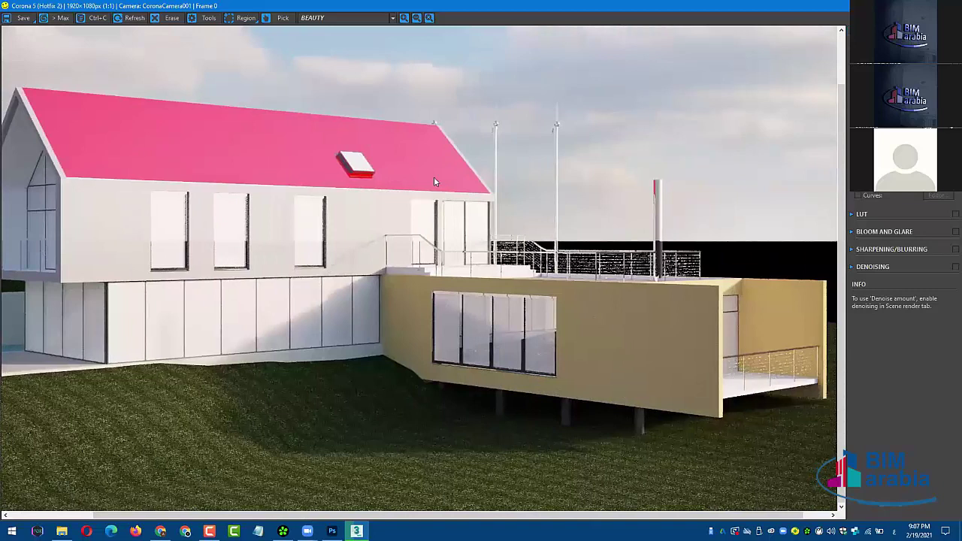
pyautogui.scroll(1, 433, 177)
pyautogui.moveTo(572, 113)
pyautogui.mouseDown()
pyautogui.moveTo(674, 147)
pyautogui.moveTo(508, 140)
pyautogui.mouseUp()
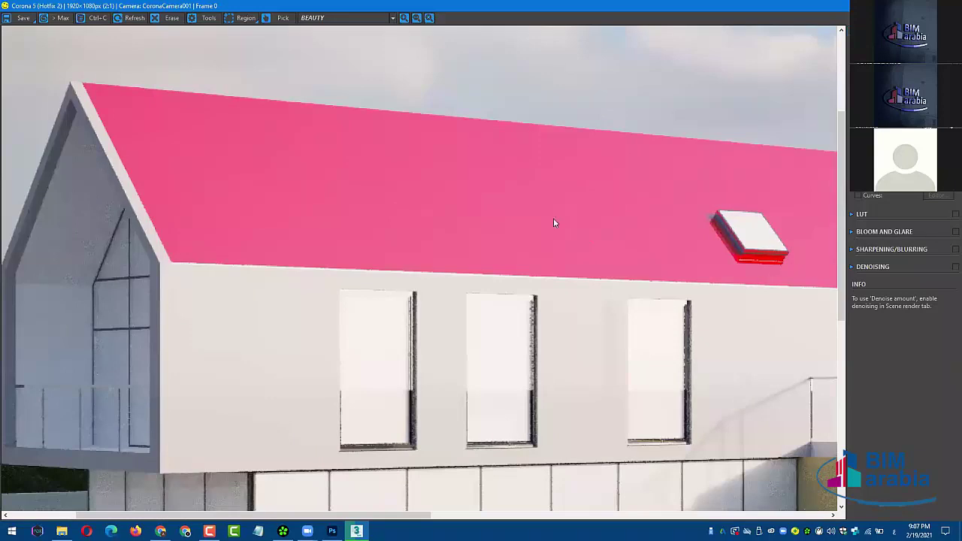
pyautogui.moveTo(475, 164); pyautogui.dragTo(485, 166)
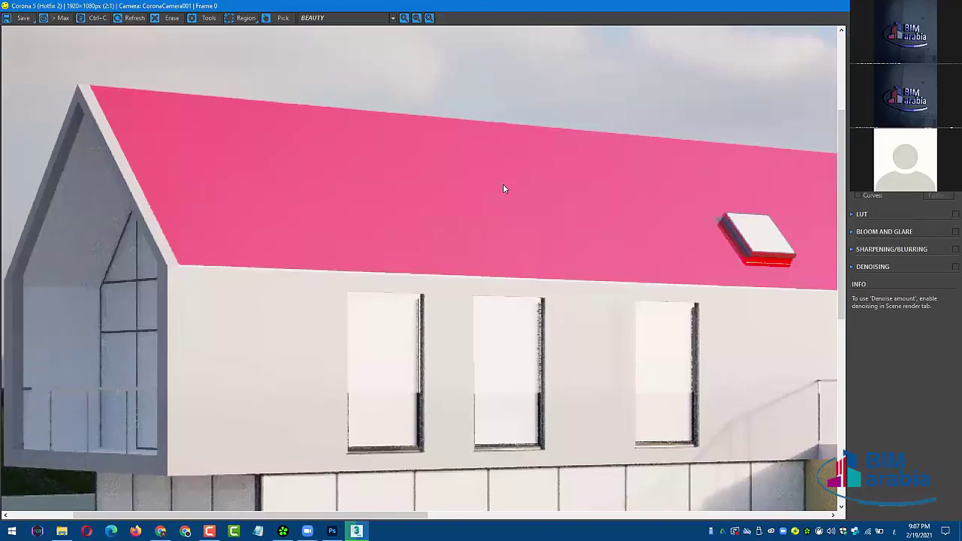
pyautogui.moveTo(557, 177); pyautogui.dragTo(607, 129)
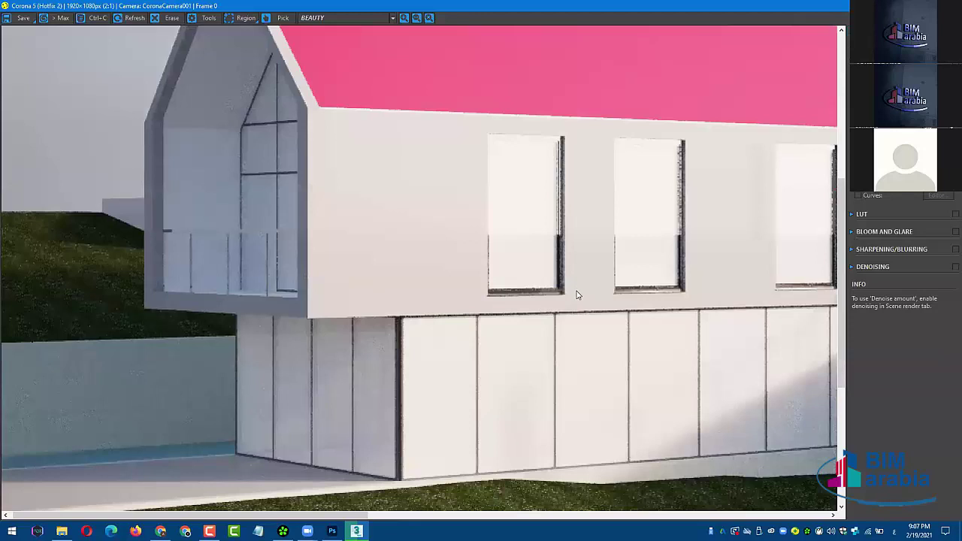
pyautogui.scroll(-1, 593, 302)
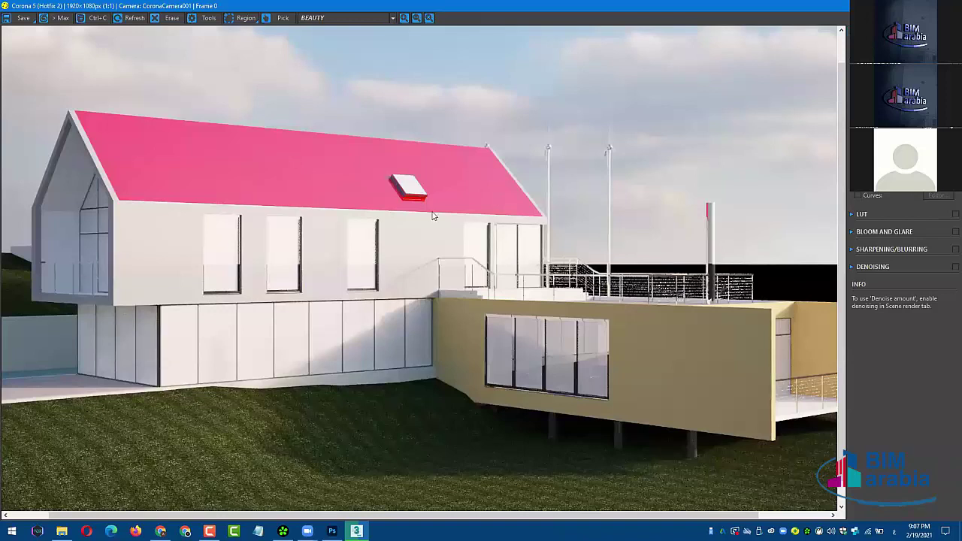
pyautogui.scroll(1, 535, 260)
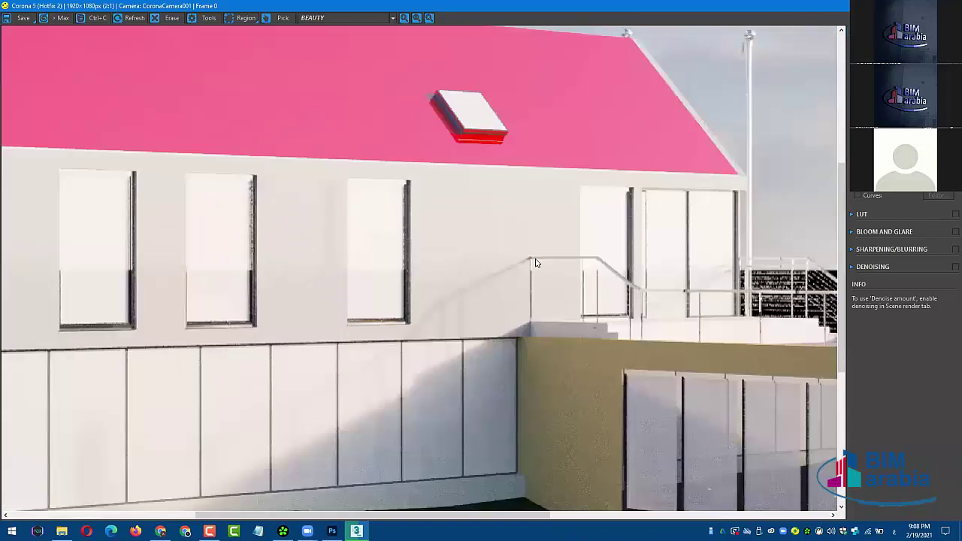
pyautogui.scroll(-1, 393, 293)
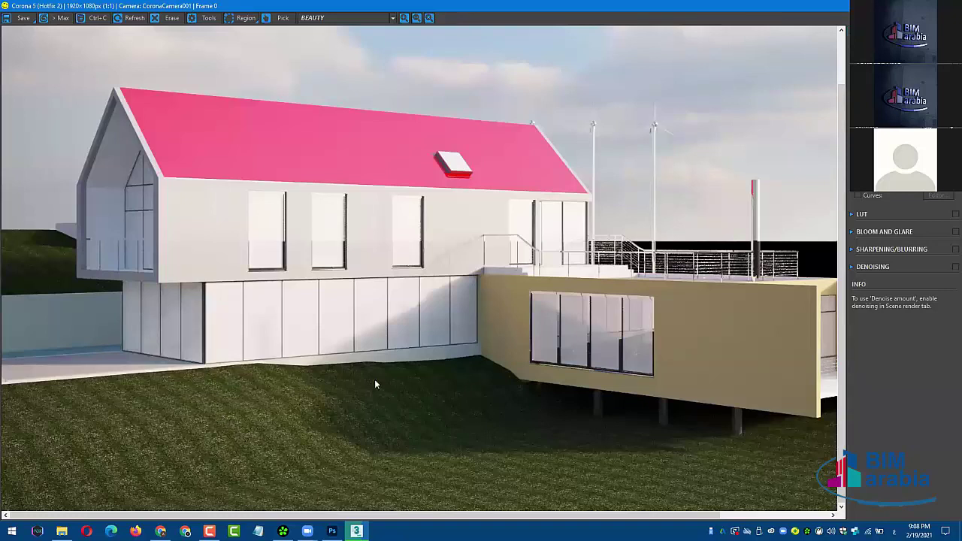
pyautogui.hscroll(3, 375, 379)
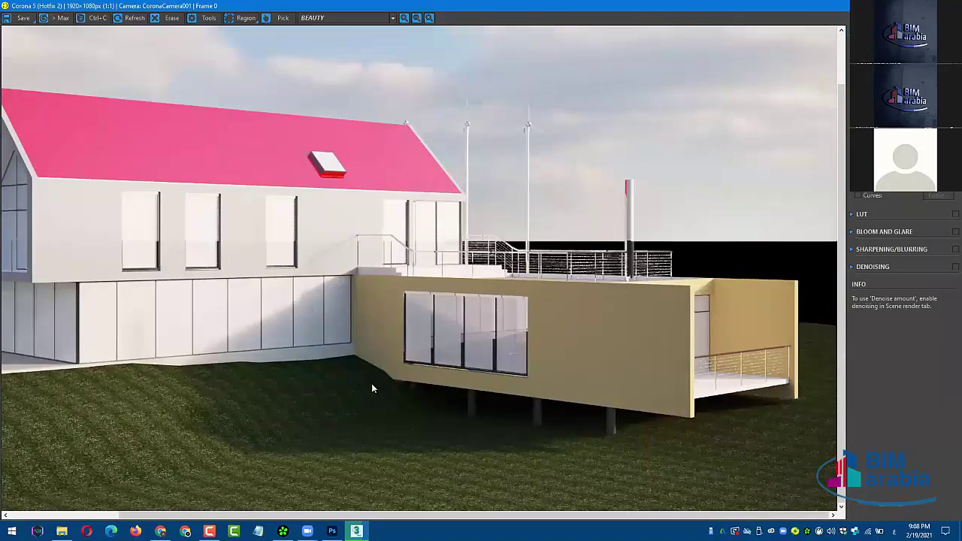
pyautogui.hscroll(-1, 333, 387)
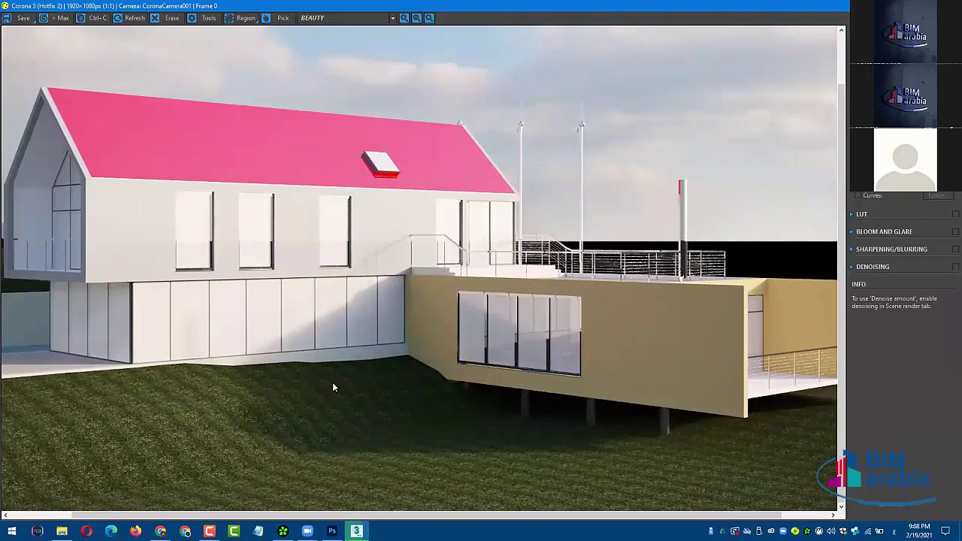
pyautogui.hscroll(-1, 332, 382)
pyautogui.keyDown('ctrl'); pyautogui.scroll(-1, 368, 378); pyautogui.keyUp('ctrl')
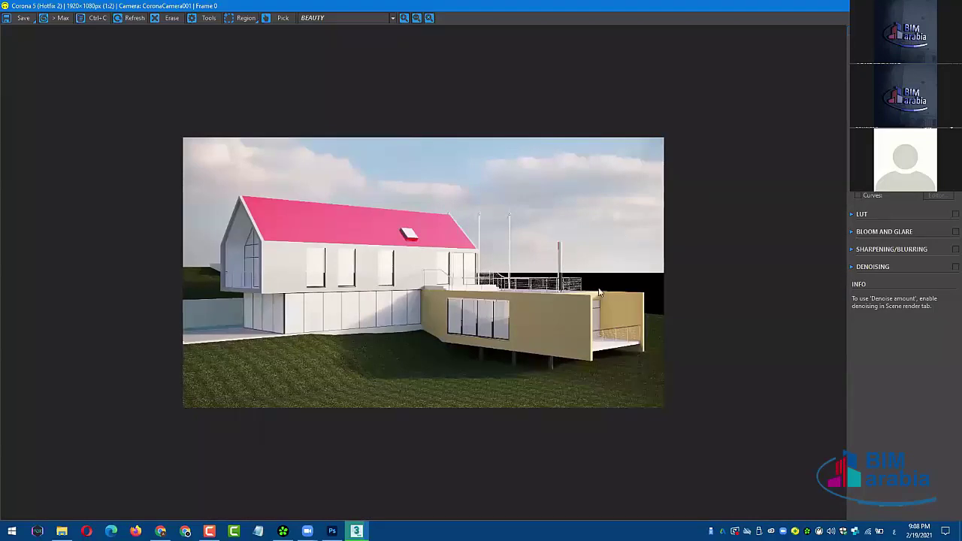
# - Zoom and pan the render to inspect the terrace, annex and left side of the house
pyautogui.scroll(1, 580, 306)
pyautogui.moveTo(372, 309); pyautogui.dragTo(458, 309)
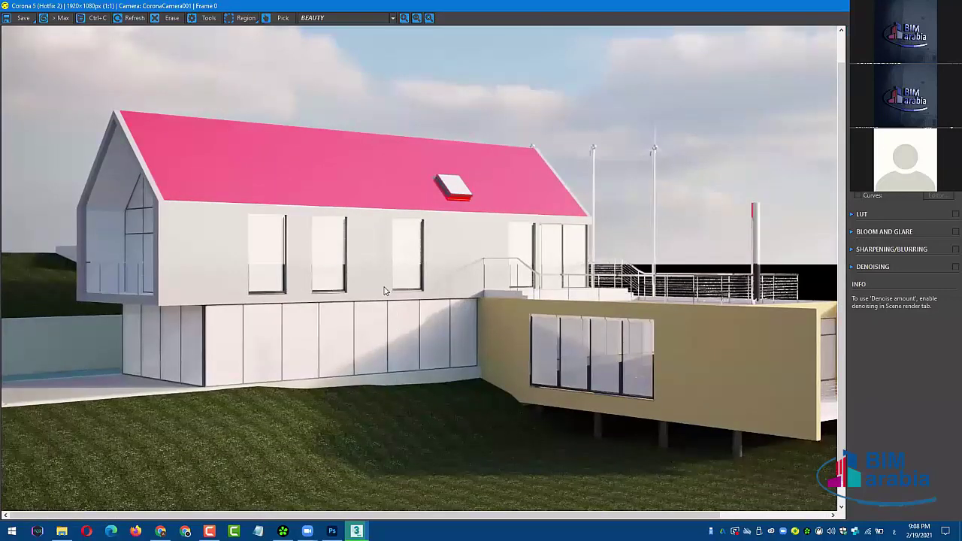
pyautogui.scroll(1, 451, 325)
pyautogui.moveTo(486, 326); pyautogui.dragTo(388, 322, button='middle')
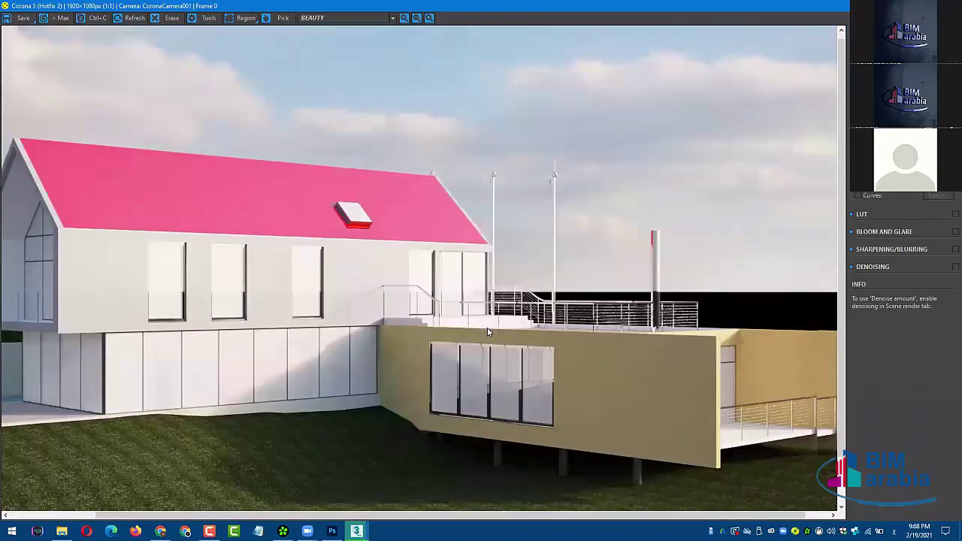
pyautogui.moveTo(438, 298); pyautogui.dragTo(413, 264, button='middle')
pyautogui.scroll(-1, 442, 310)
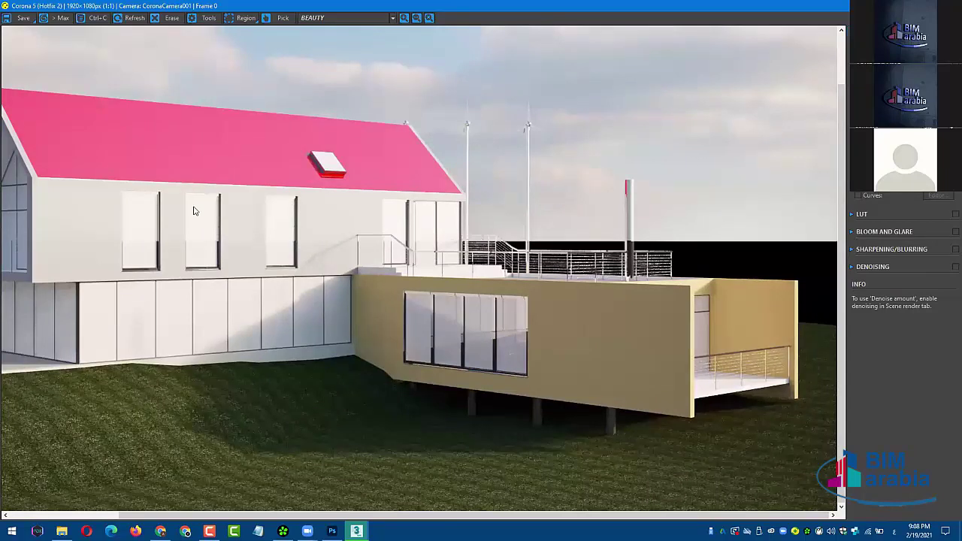
pyautogui.moveTo(166, 131); pyautogui.dragTo(264, 135, button='middle')
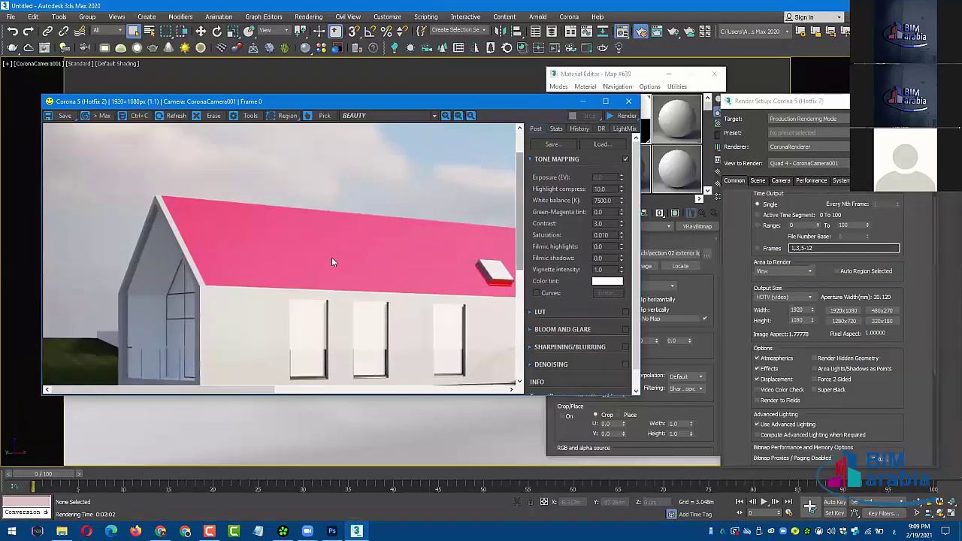
pyautogui.scroll(-1, 335, 260)
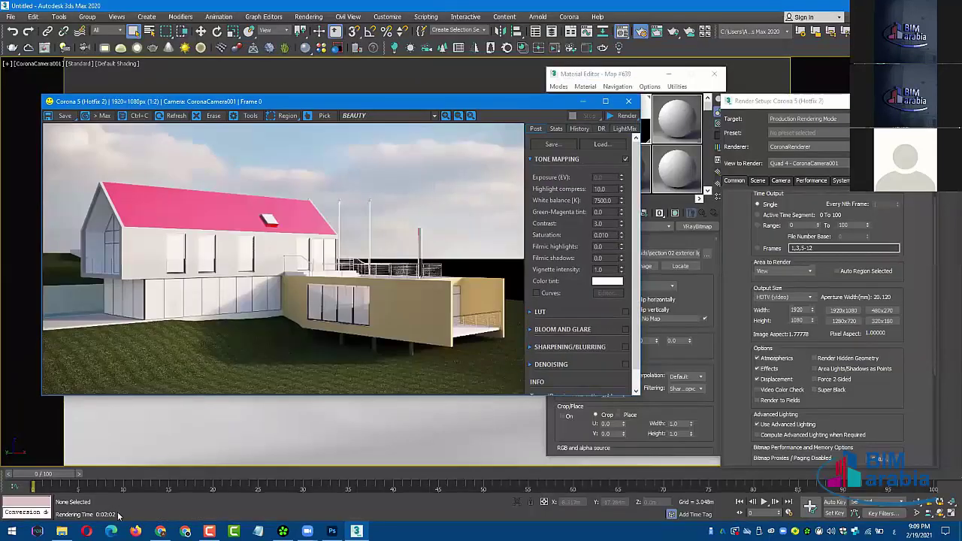
# - Maximize the frame buffer to inspect the left gabled wing and roof, then restore it
pyautogui.click(605, 100)
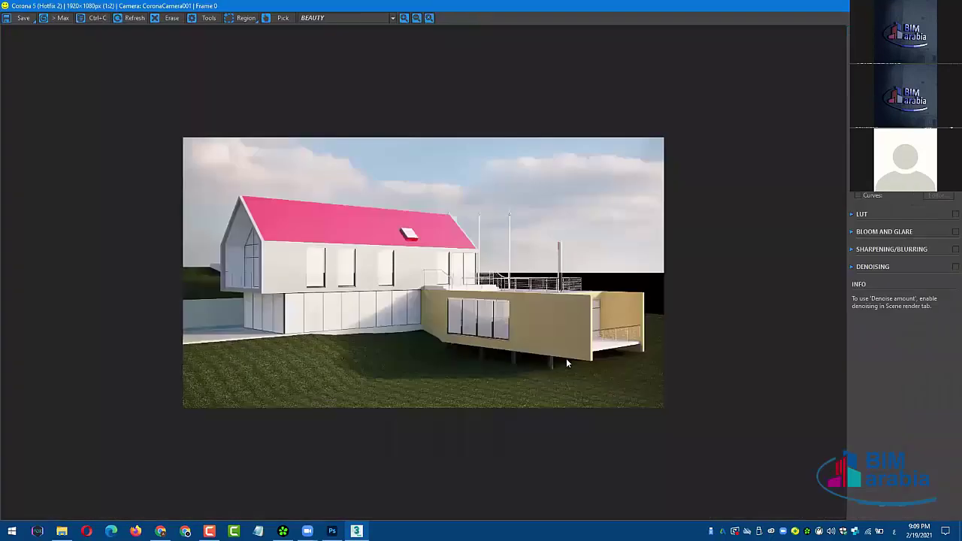
pyautogui.scroll(1, 565, 357)
pyautogui.scroll(1, 564, 354)
pyautogui.moveTo(337, 281)
pyautogui.mouseDown()
pyautogui.moveTo(484, 300)
pyautogui.moveTo(491, 275)
pyautogui.mouseUp()
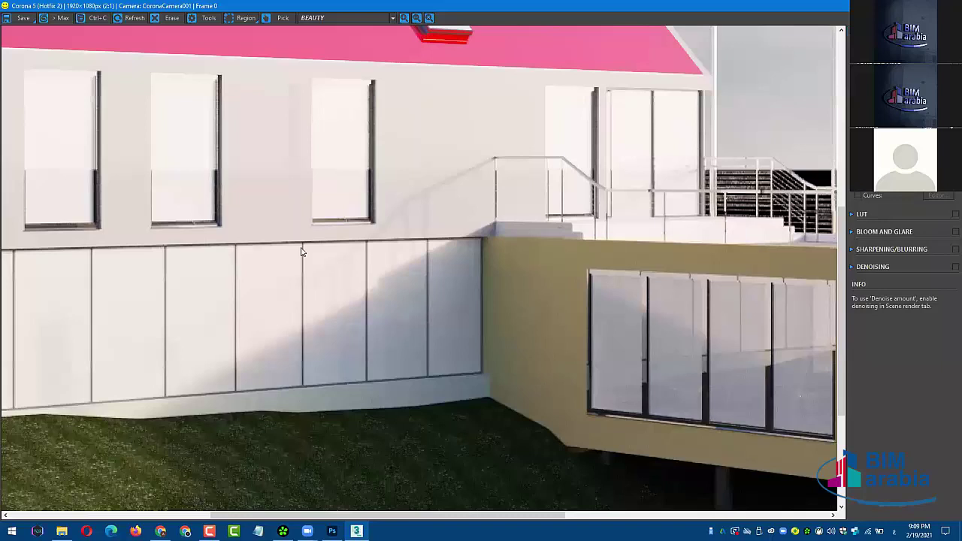
pyautogui.moveTo(300, 252); pyautogui.dragTo(489, 275)
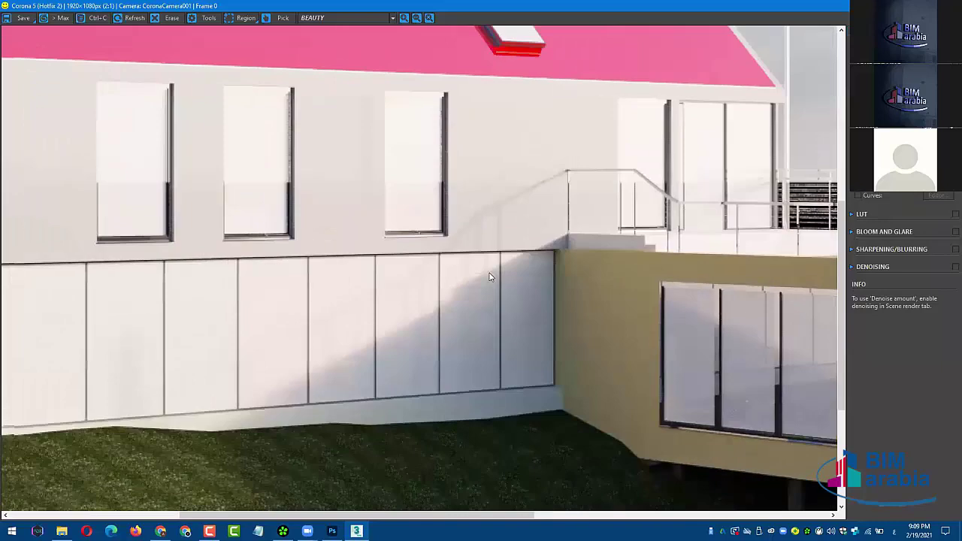
pyautogui.moveTo(154, 263)
pyautogui.mouseDown()
pyautogui.moveTo(463, 266)
pyautogui.moveTo(481, 284)
pyautogui.mouseUp()
pyautogui.moveTo(401, 198); pyautogui.dragTo(402, 241)
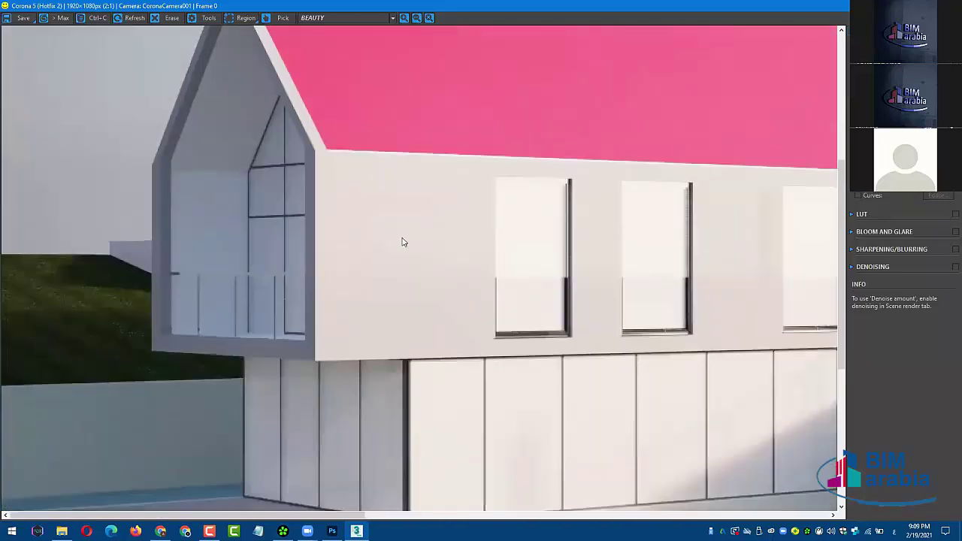
pyautogui.moveTo(374, 193); pyautogui.dragTo(380, 258)
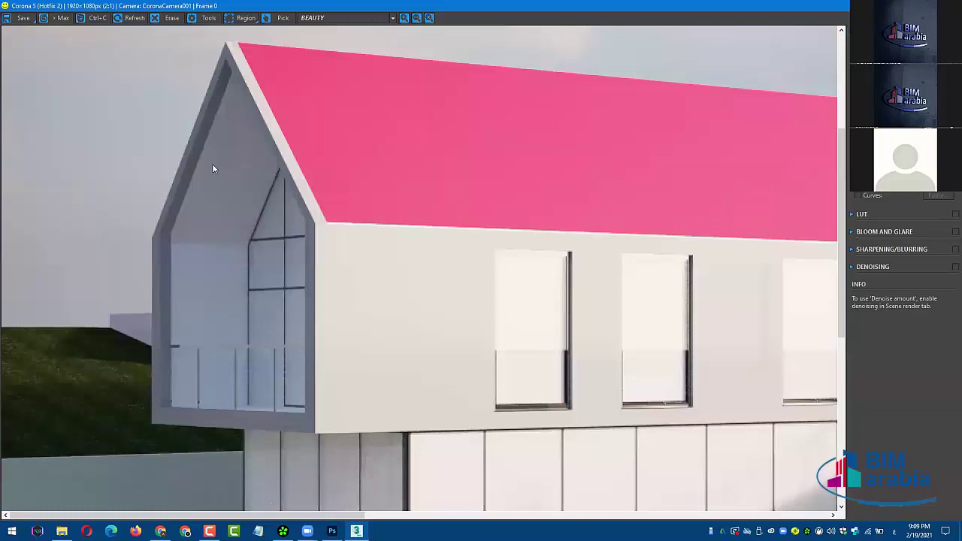
pyautogui.scroll(-1, 530, 167)
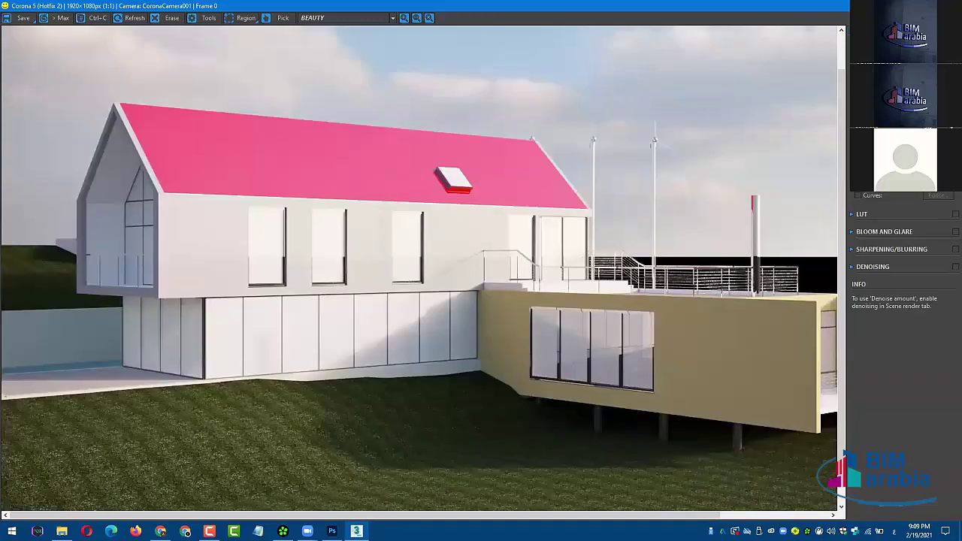
pyautogui.press('super+Down')
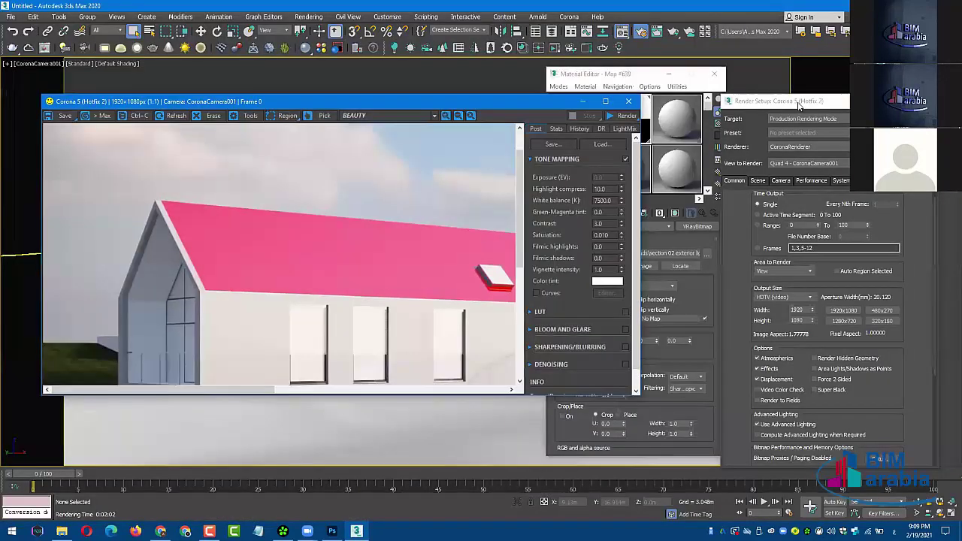
# - Set the scene's Denoising Mode to Corona High Quality in Render Setup
pyautogui.moveTo(798, 105); pyautogui.dragTo(798, 82)
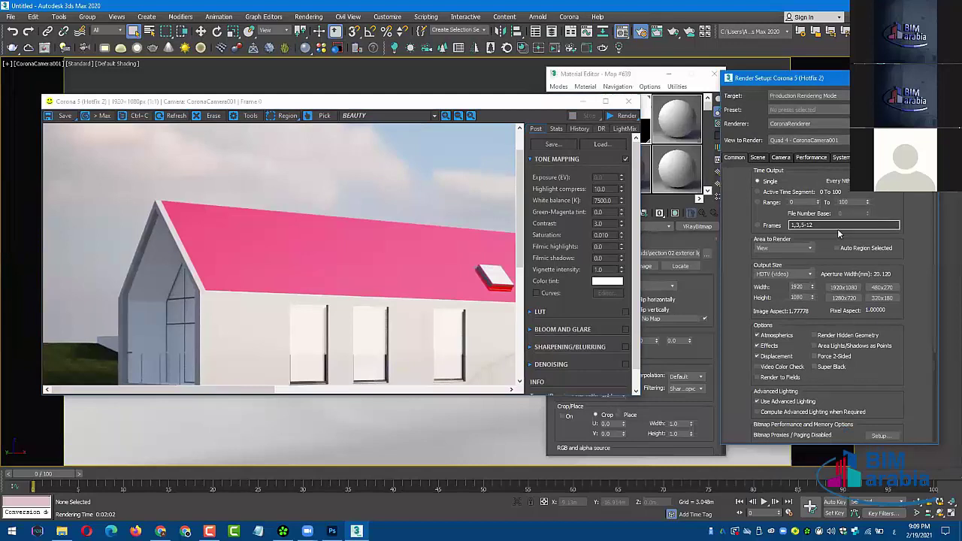
pyautogui.click(759, 158)
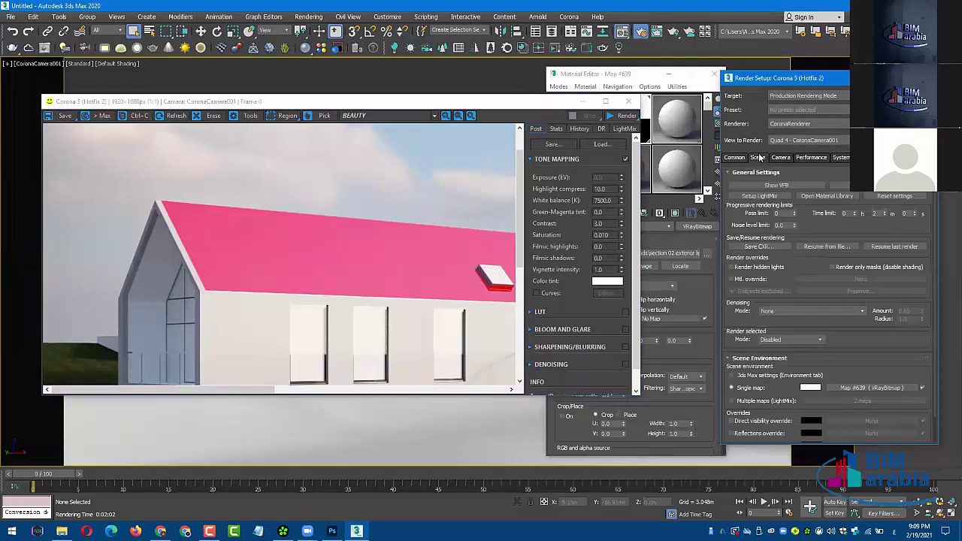
pyautogui.click(826, 312)
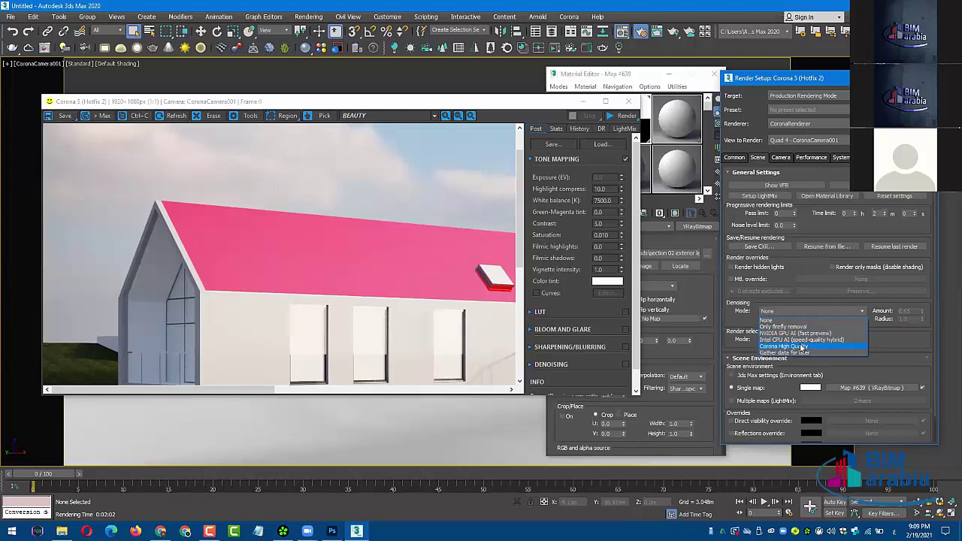
pyautogui.click(800, 347)
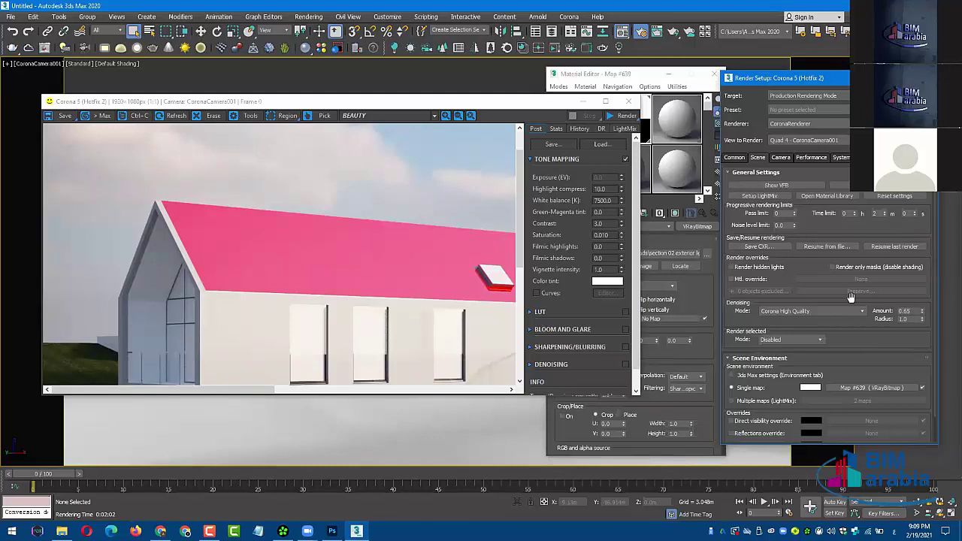
# - Enable Sharpening/Blurring in the Camera tab postprocessing settings
pyautogui.click(779, 157)
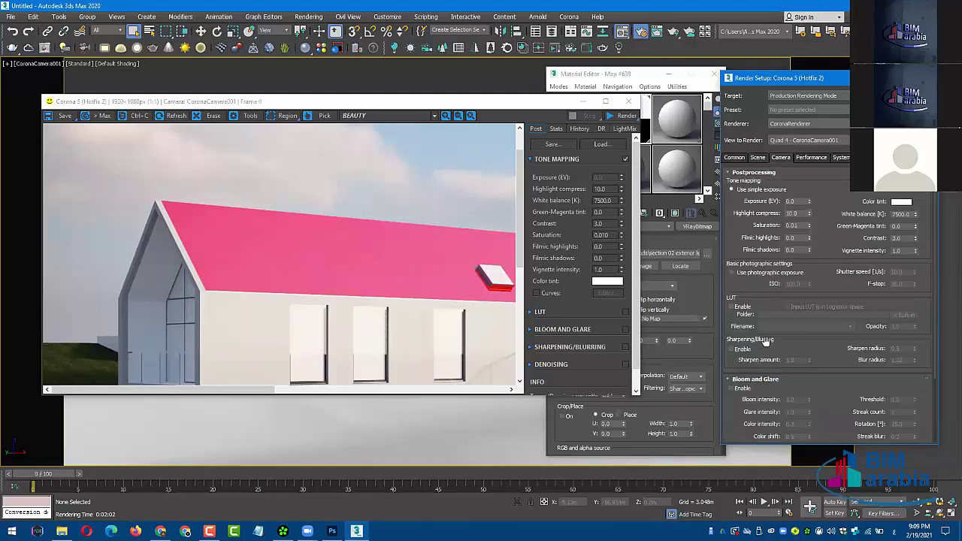
pyautogui.click(731, 348)
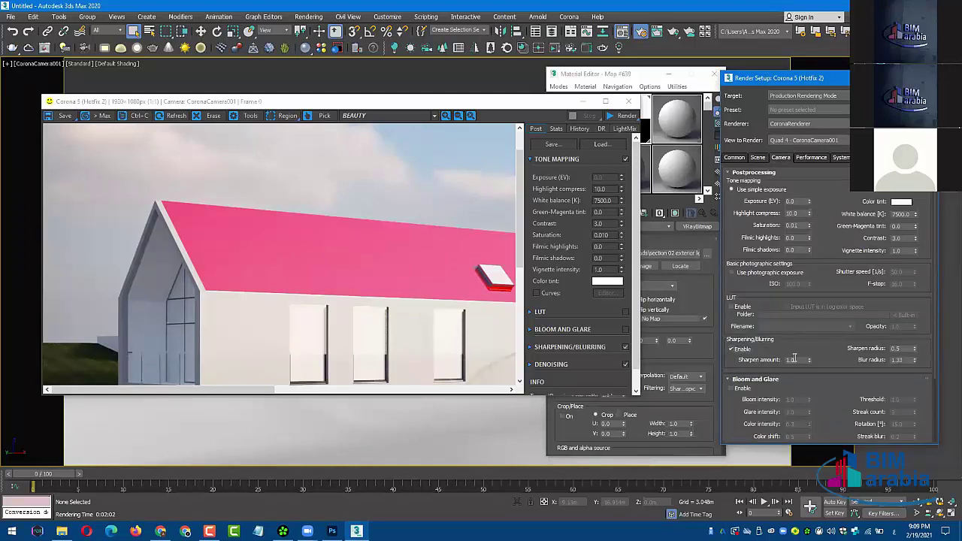
pyautogui.scroll(-1, 398, 247)
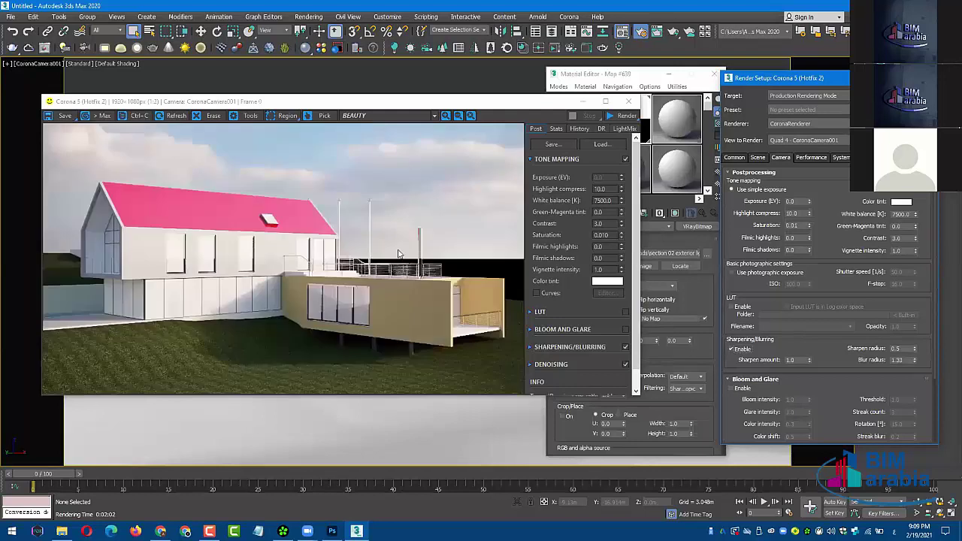
# - View the render's Alpha channel and check the Render Elements list
pyautogui.click(400, 117)
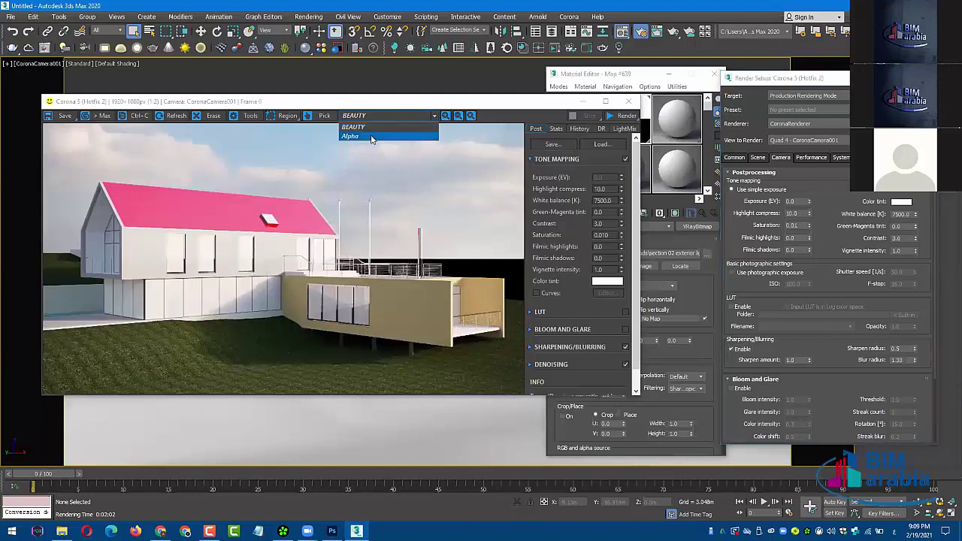
pyautogui.click(368, 136)
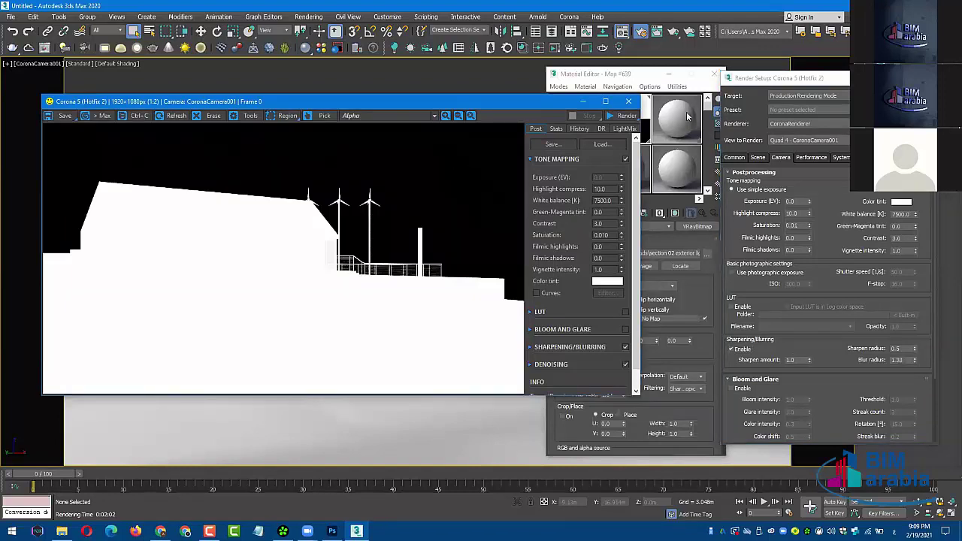
pyautogui.click(868, 157)
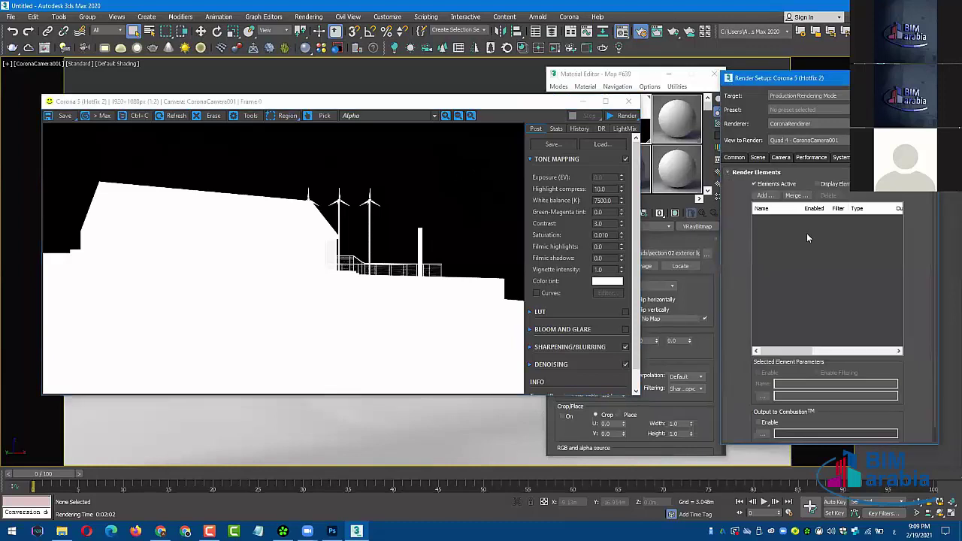
pyautogui.click(416, 115)
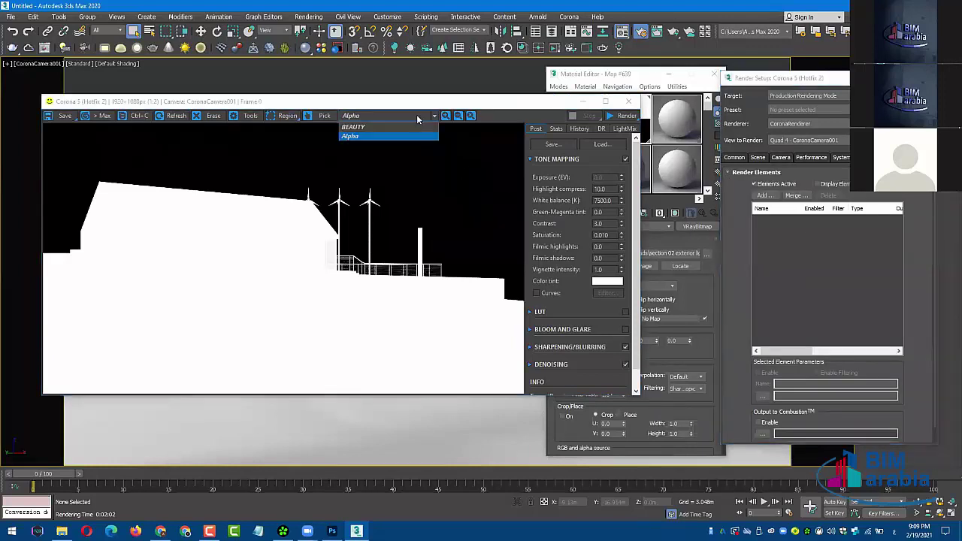
pyautogui.click(265, 148)
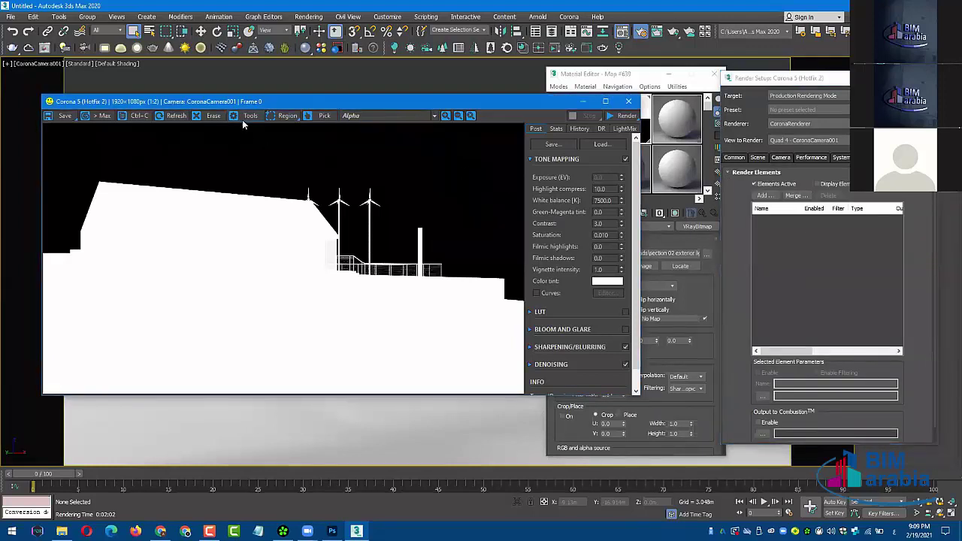
# - Erase the frame buffer image and return the channel to BEAUTY
pyautogui.click(211, 115)
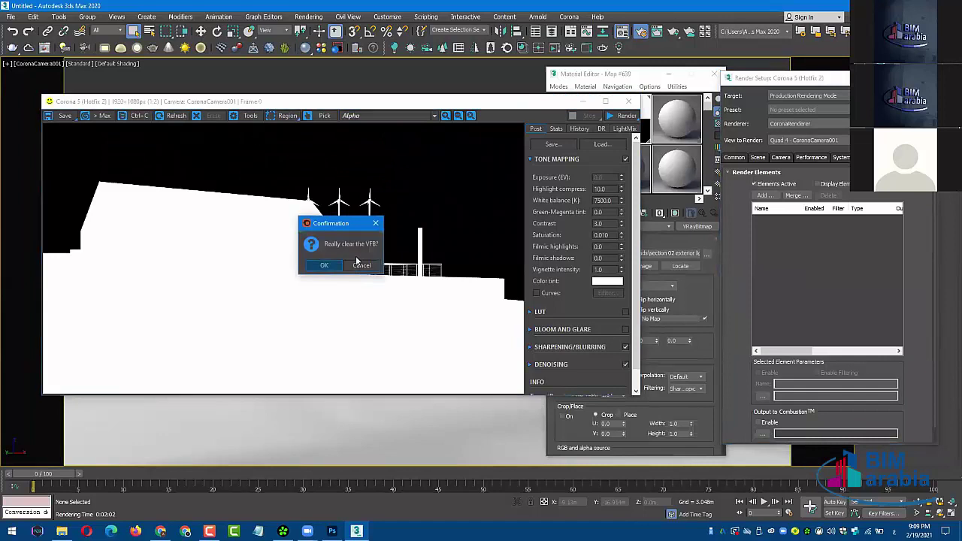
pyautogui.press('Return')
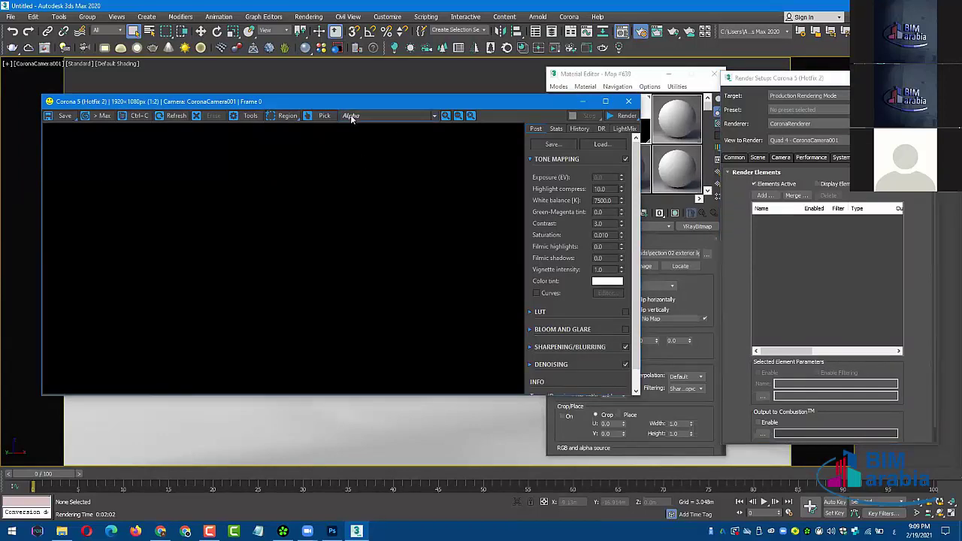
pyautogui.click(350, 116)
pyautogui.click(359, 126)
# - Start a fresh 1920×1080 Corona render of the house and let it reach pass 7
pyautogui.click(617, 116)
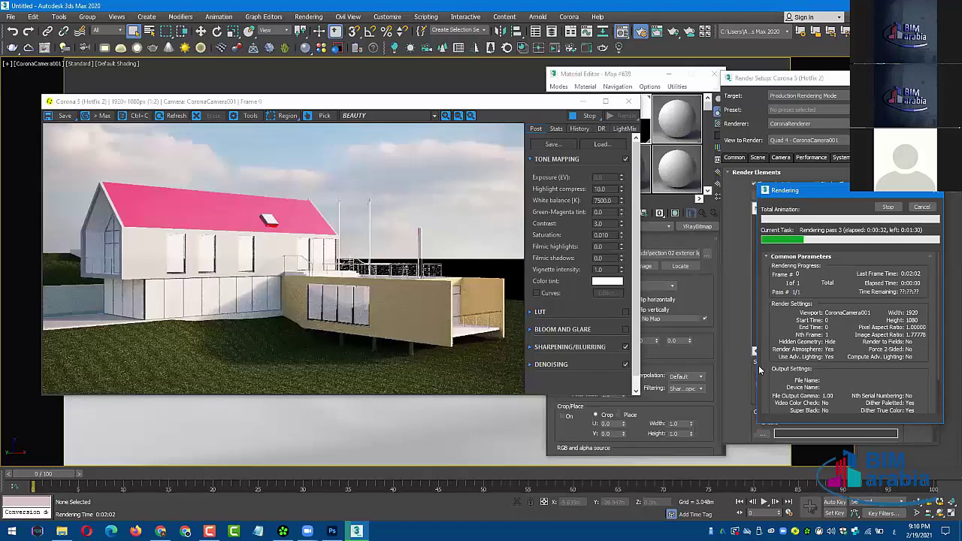
pyautogui.click(759, 370)
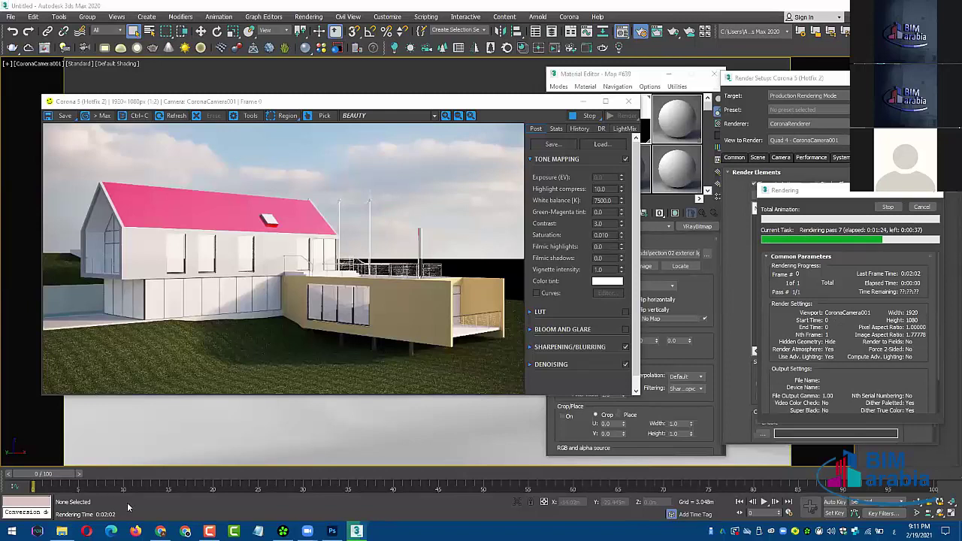
# - Go up to the section 02 folder and open sunlight.jpg maximized in Photos
pyautogui.hotkey('alt', 'Tab')
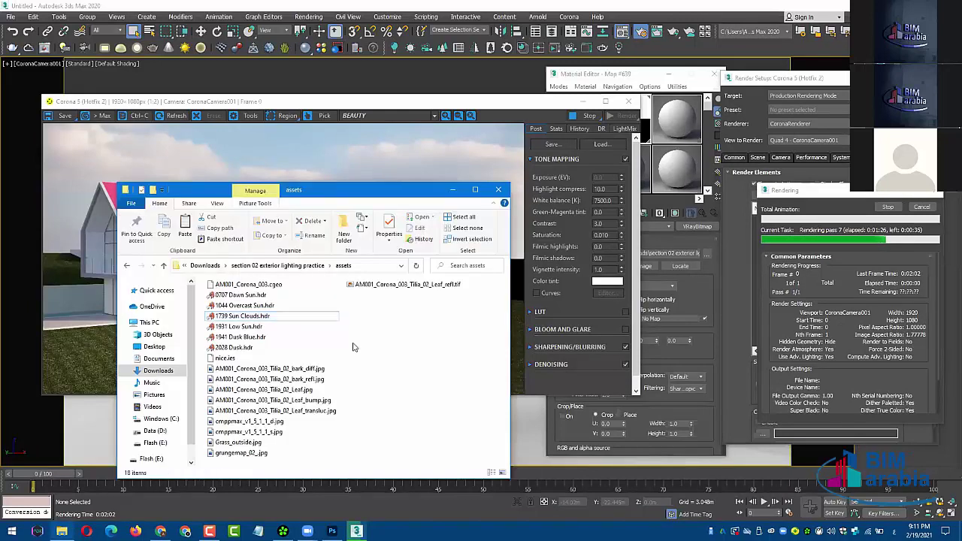
pyautogui.press('BackSpace')
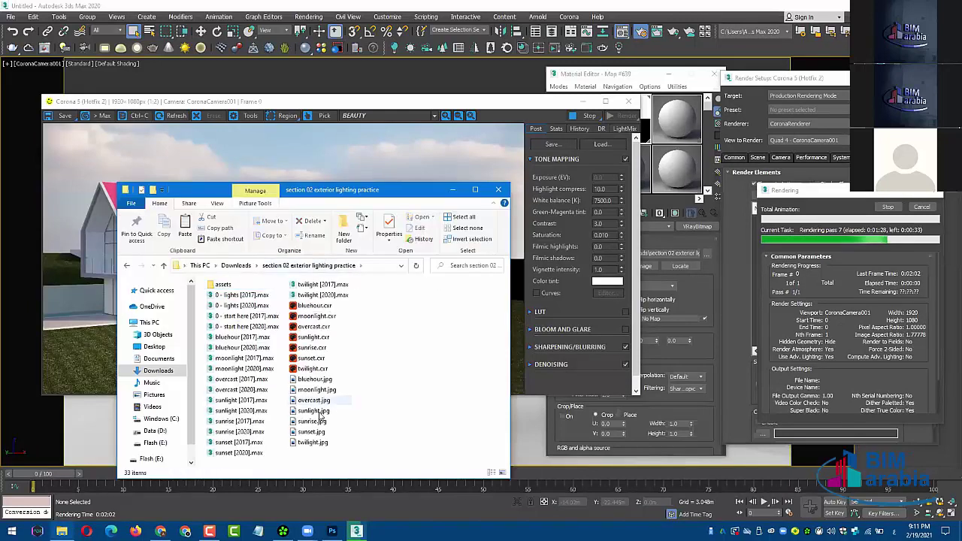
pyautogui.click(315, 412)
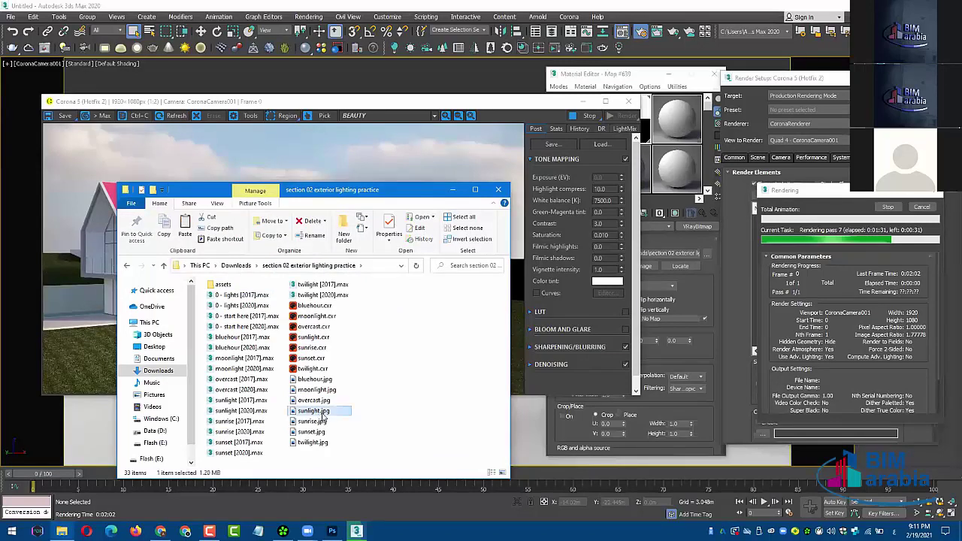
pyautogui.press('Return')
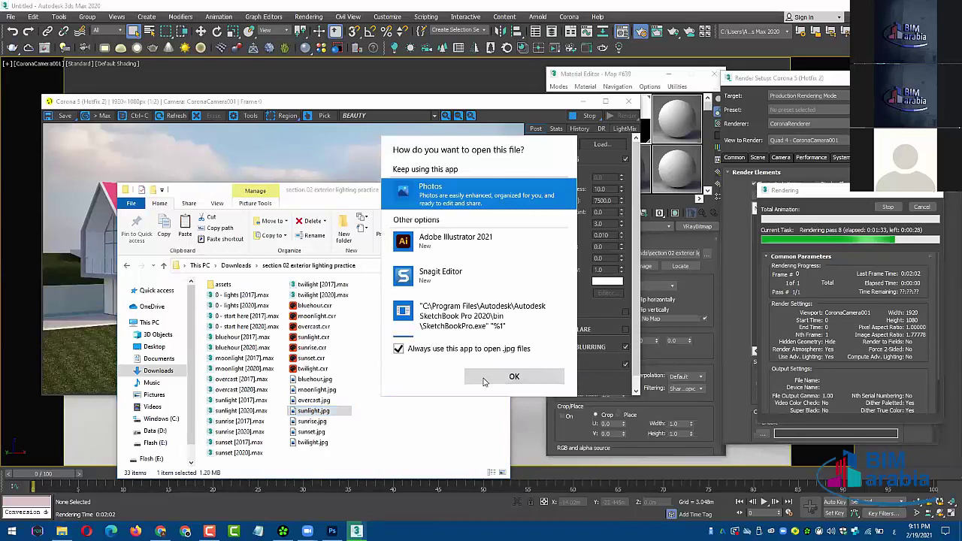
pyautogui.click(484, 380)
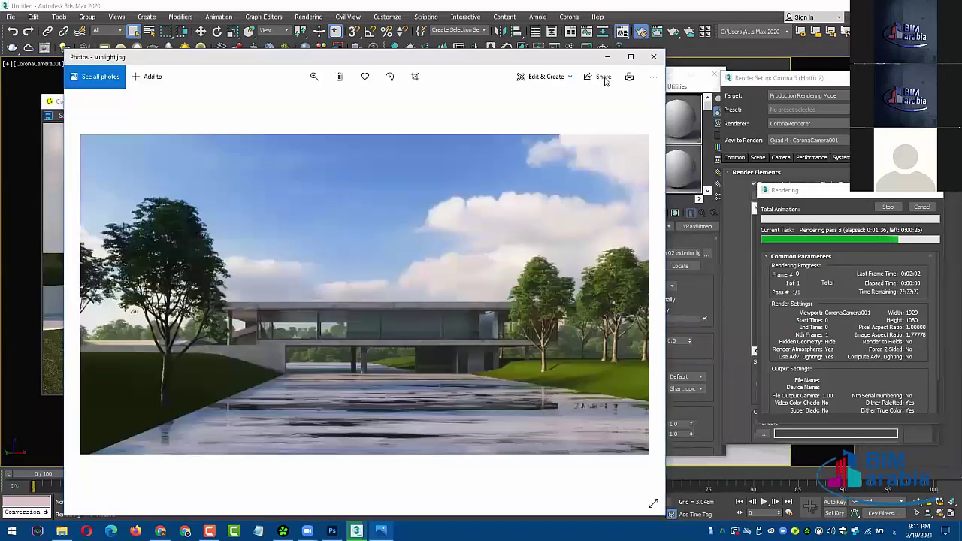
pyautogui.press('super+Up')
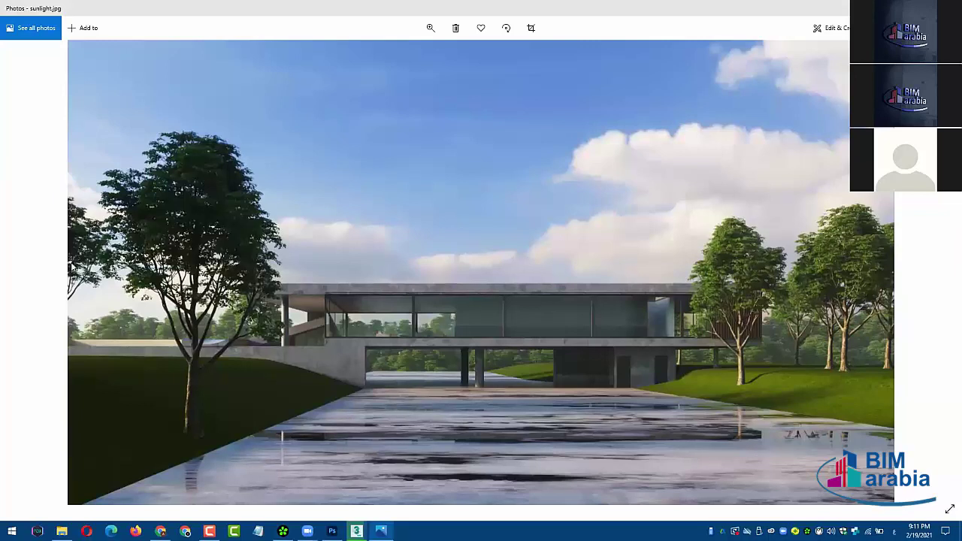
# - Browse the lighting images from bluehour.jpg through twilight.jpg, then close Photos
pyautogui.click(25, 272)
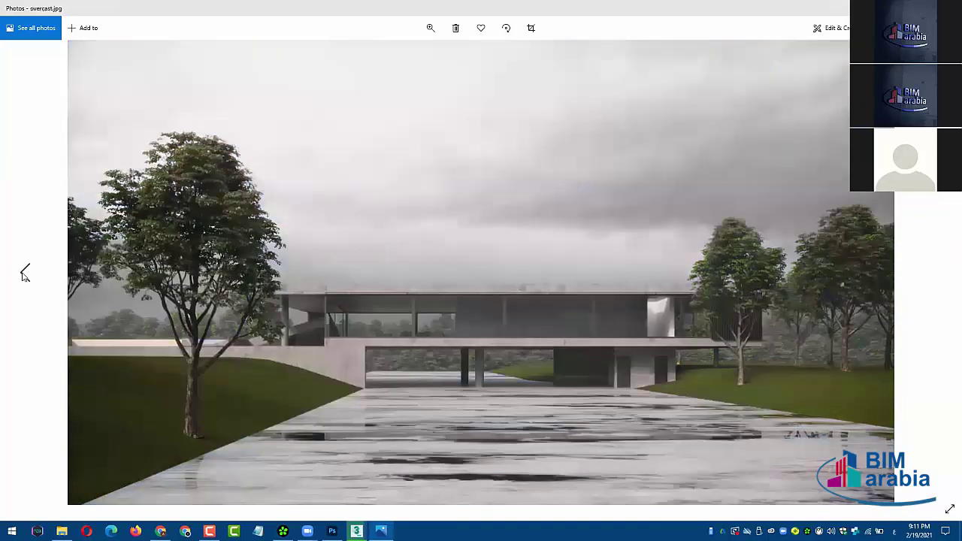
pyautogui.click(24, 272)
pyautogui.click(24, 274)
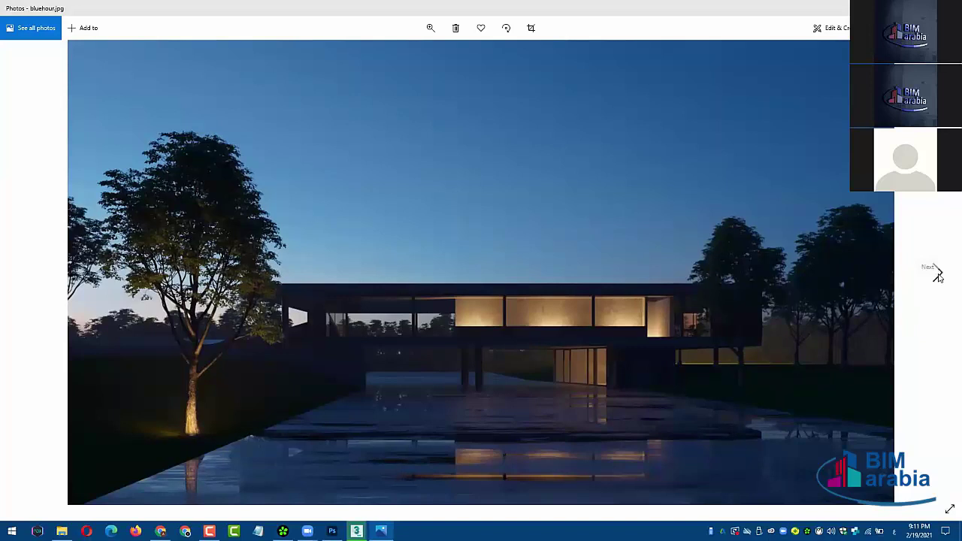
pyautogui.click(937, 274)
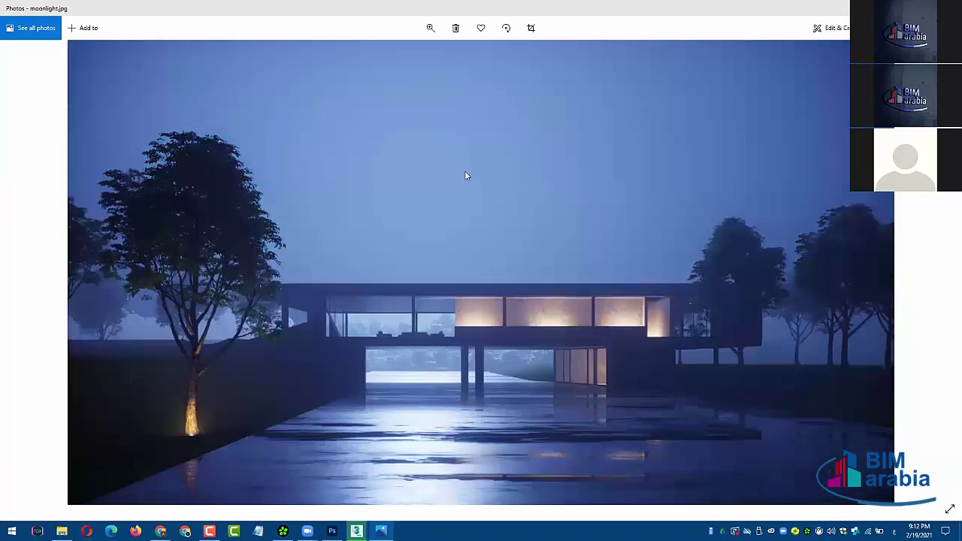
pyautogui.click(937, 275)
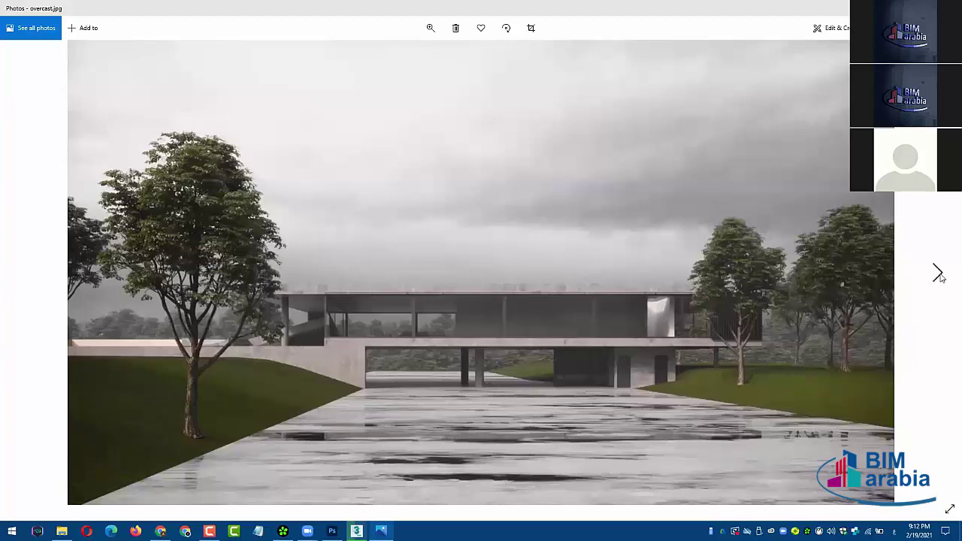
pyautogui.click(938, 274)
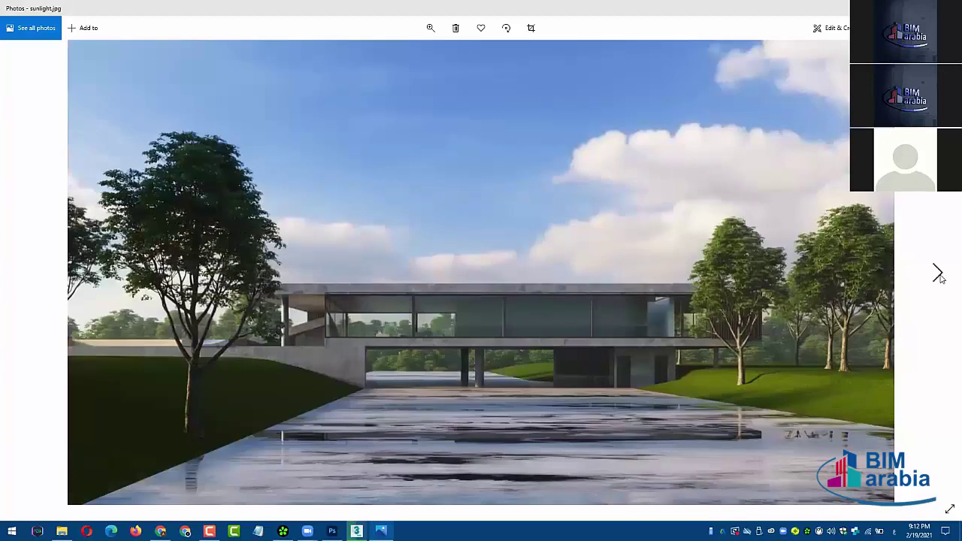
pyautogui.click(938, 274)
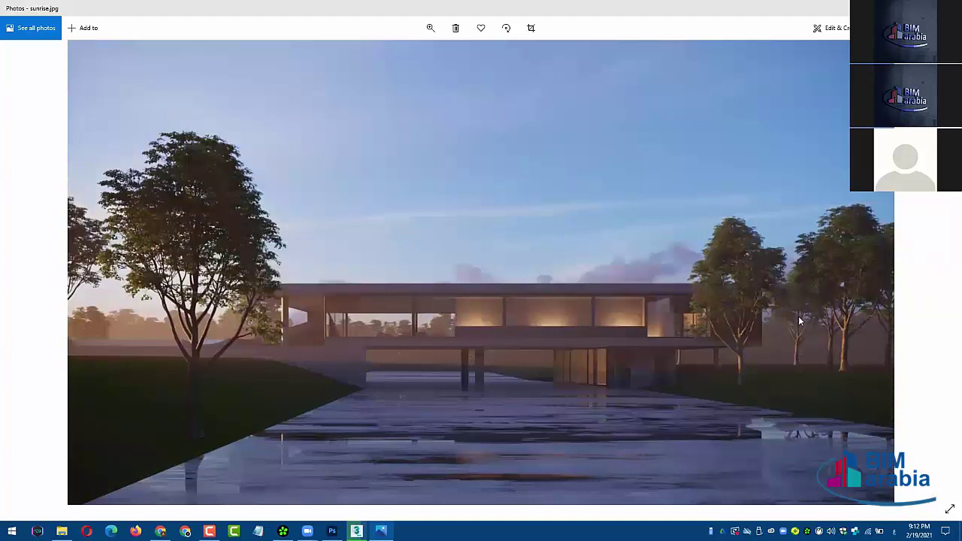
pyautogui.click(936, 275)
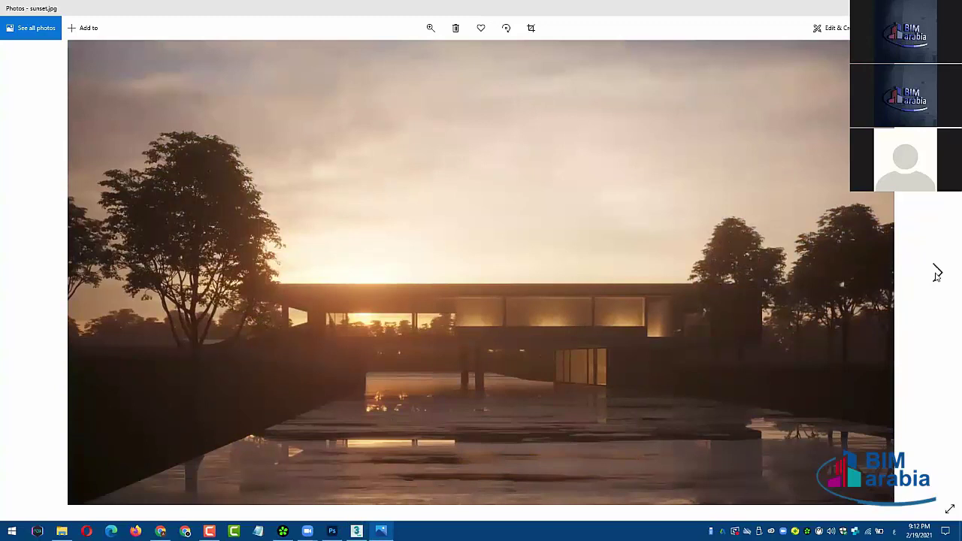
pyautogui.click(938, 277)
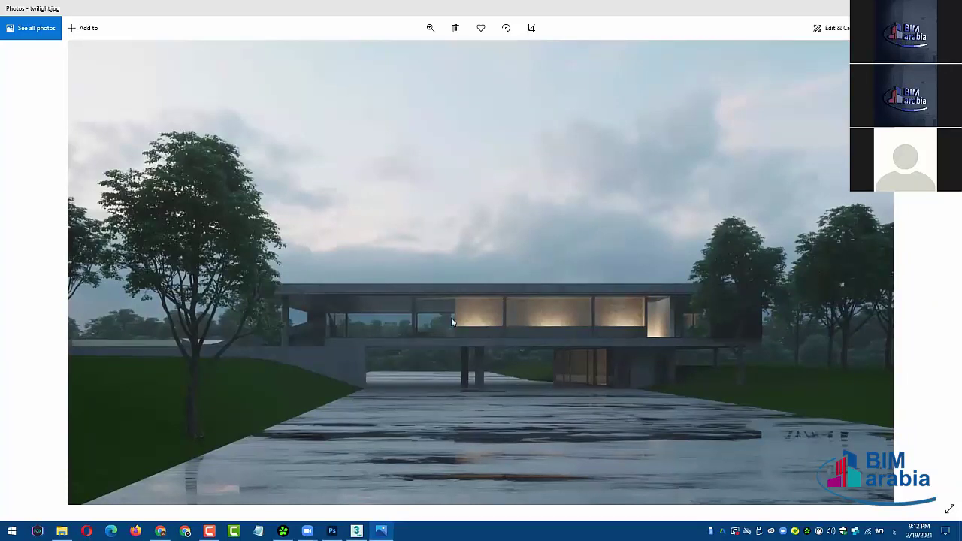
pyautogui.hotkey('alt', 'F4')
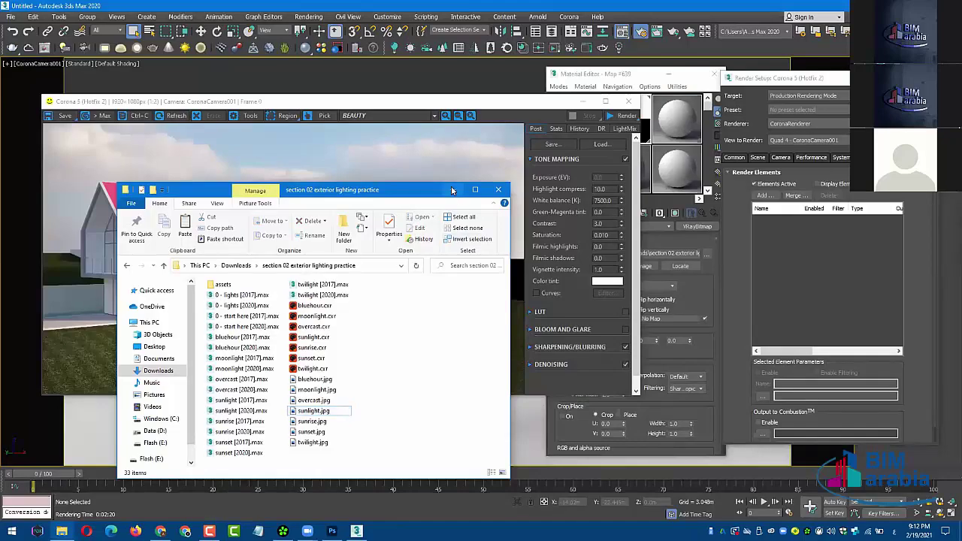
# - Maximize the Corona frame buffer and expand the Sharpening/Blurring and Denoising rollouts
pyautogui.click(453, 189)
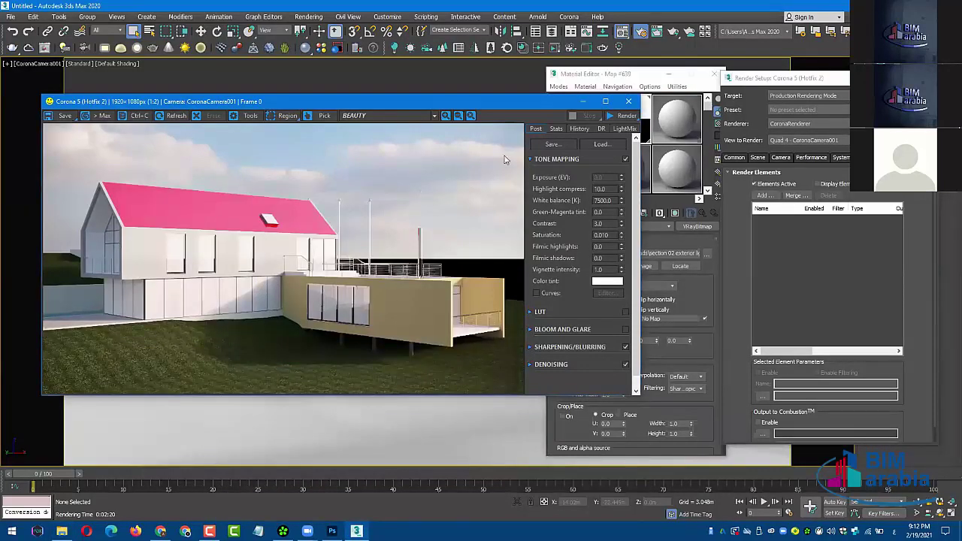
pyautogui.moveTo(511, 95); pyautogui.dragTo(511, 68)
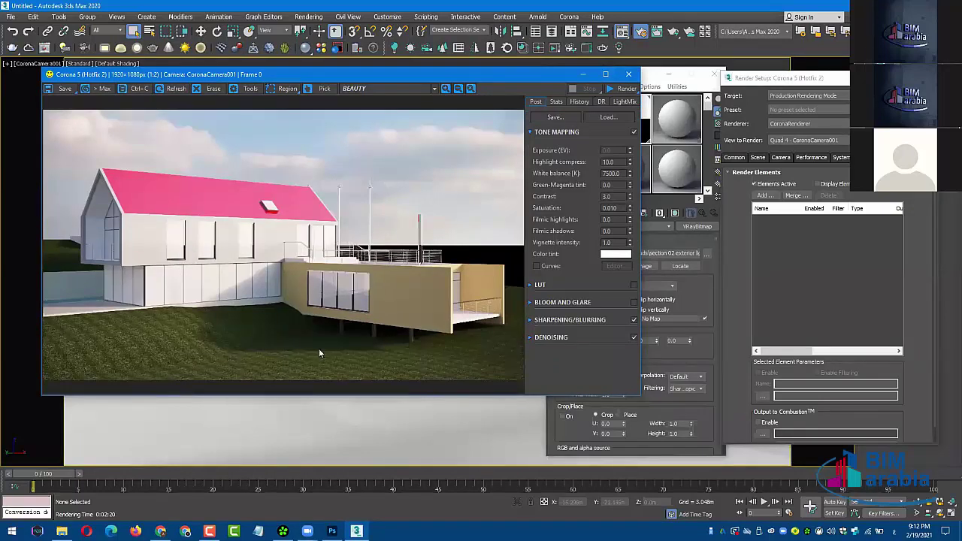
pyautogui.click(606, 73)
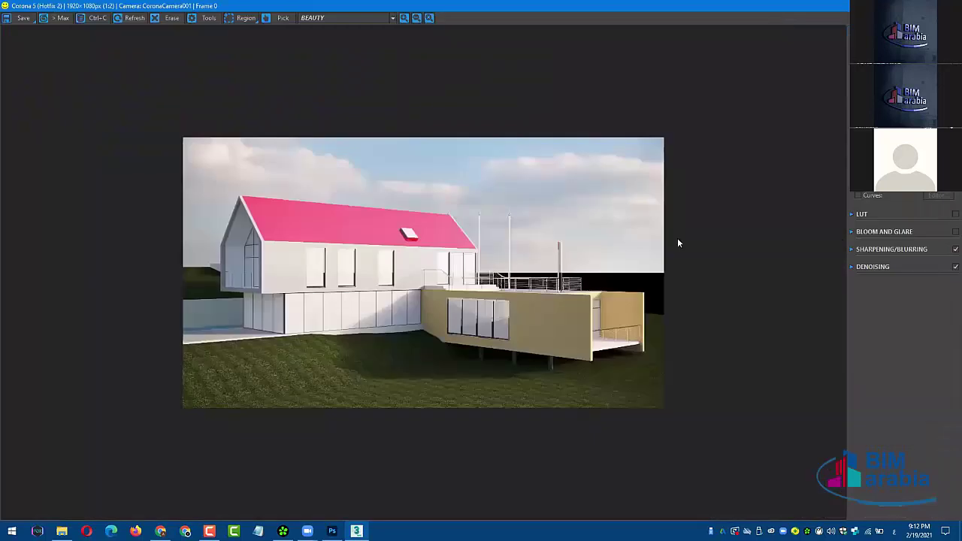
pyautogui.click(854, 250)
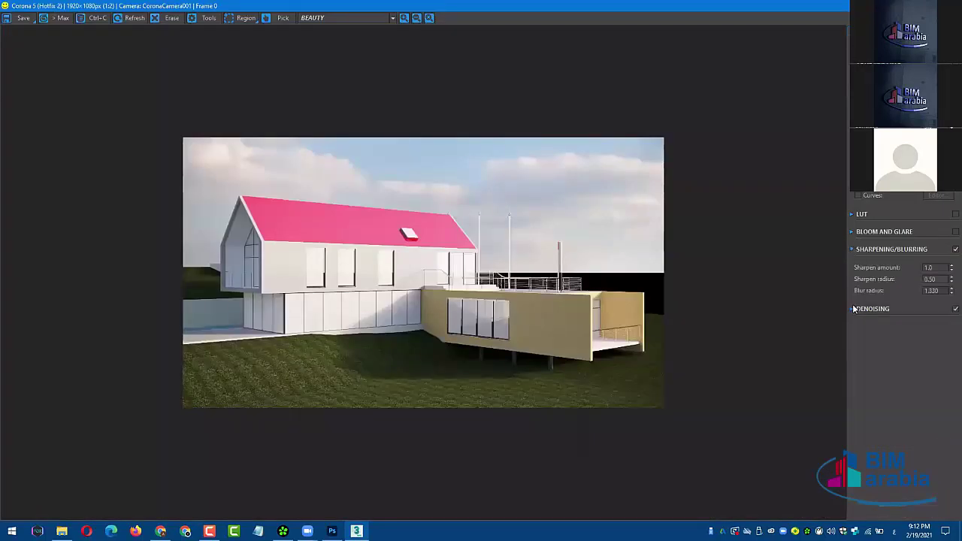
pyautogui.click(855, 309)
# - Zoom into the house's gable and switch denoising off to compare
pyautogui.scroll(2, 320, 284)
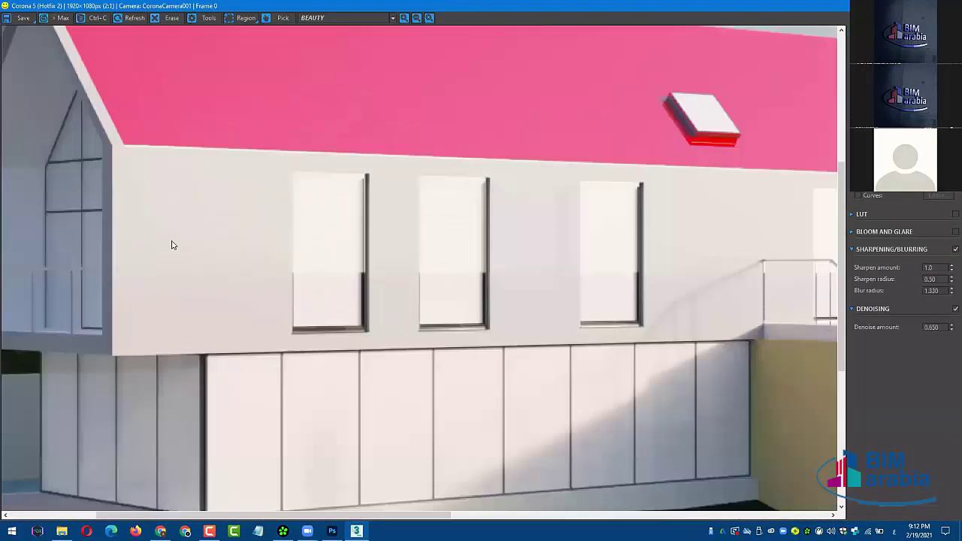
pyautogui.moveTo(172, 243); pyautogui.dragTo(375, 251)
pyautogui.click(955, 309)
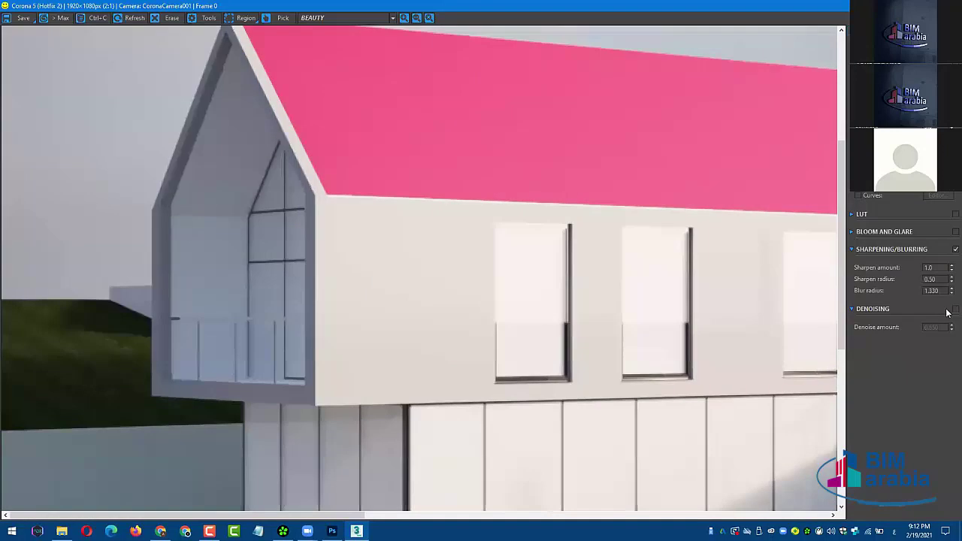
pyautogui.scroll(1, 225, 194)
pyautogui.moveTo(226, 198); pyautogui.dragTo(380, 351)
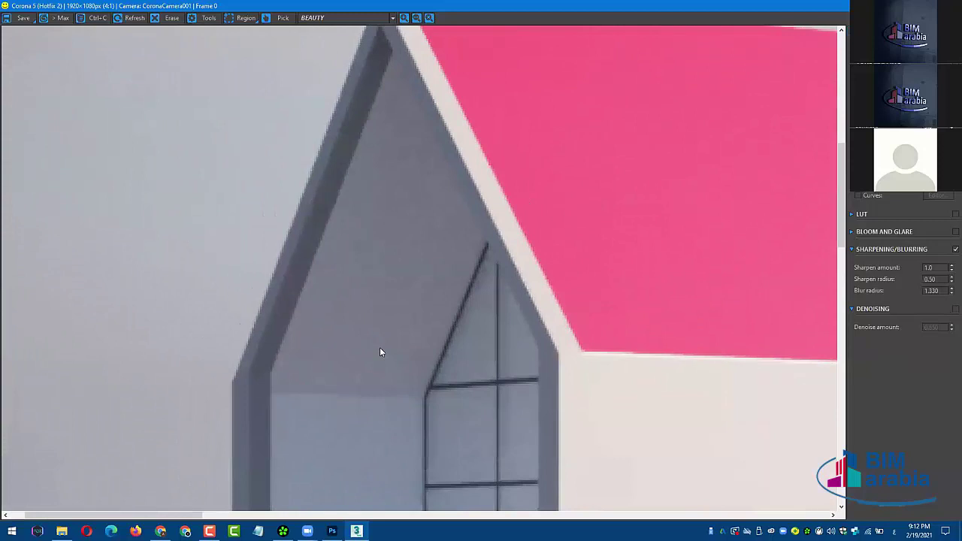
pyautogui.scroll(1, 397, 330)
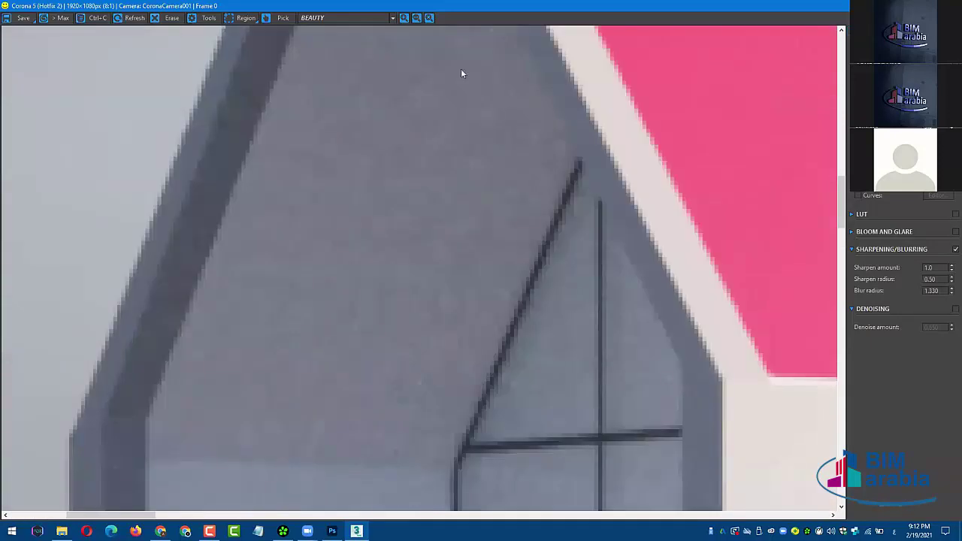
pyautogui.scroll(-1, 449, 306)
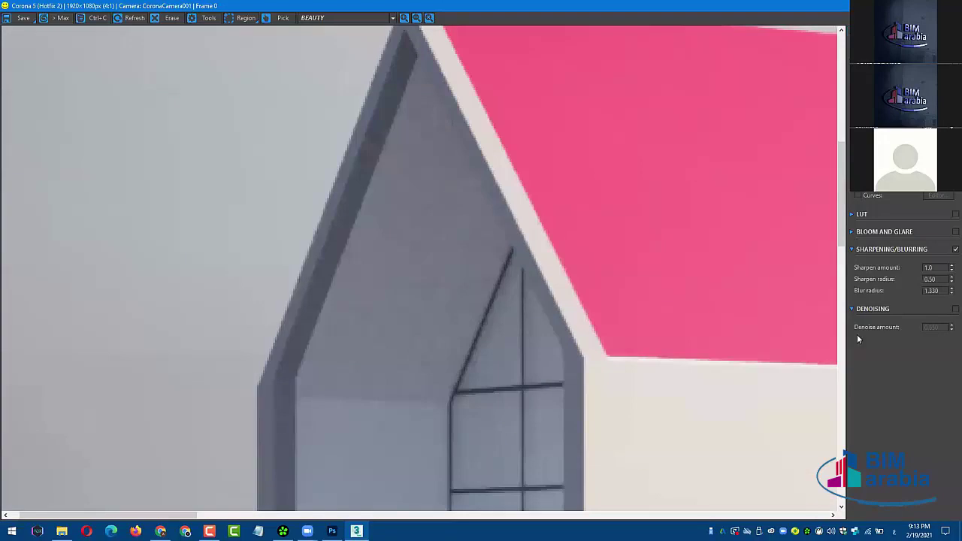
# - Re-enable denoising, try amount 1, settle on 0.60, and toggle it to compare
pyautogui.click(954, 309)
pyautogui.doubleClick(931, 327)
pyautogui.write('1')
pyautogui.press('Return')
pyautogui.moveTo(514, 263); pyautogui.dragTo(424, 210)
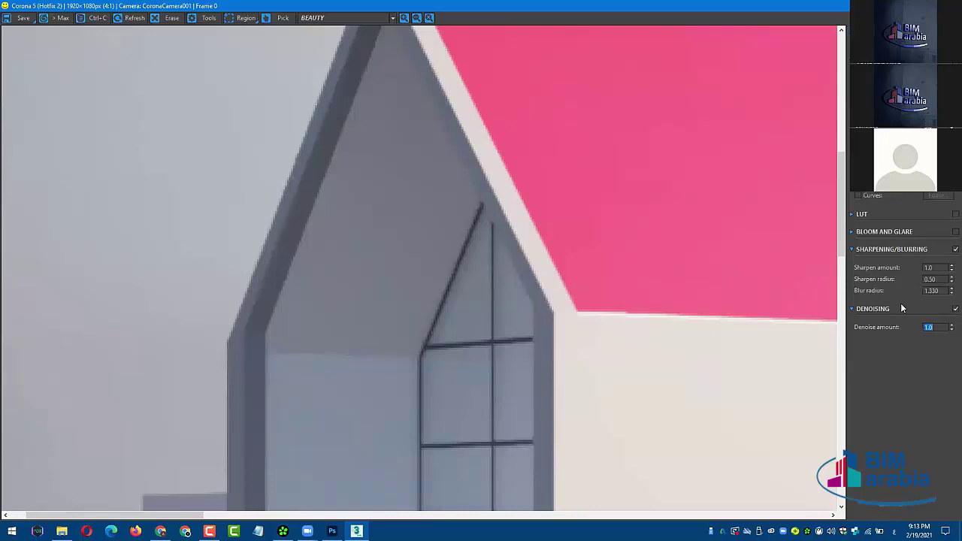
pyautogui.write('0.6')
pyautogui.press('Return')
pyautogui.click(947, 310)
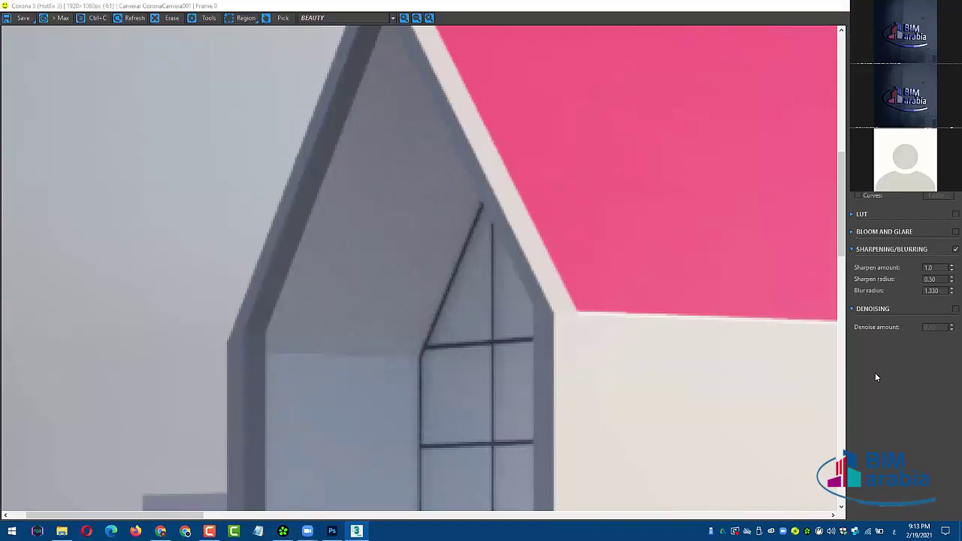
pyautogui.click(954, 308)
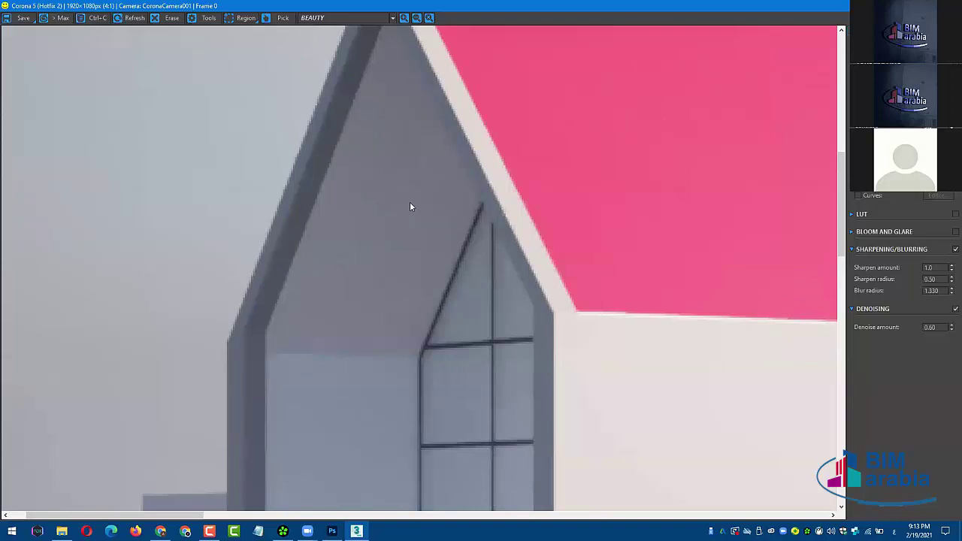
# - Pan to the railing and pink roof, toggling sharpening off and on to compare
pyautogui.scroll(-1, 409, 207)
pyautogui.scroll(-1, 403, 251)
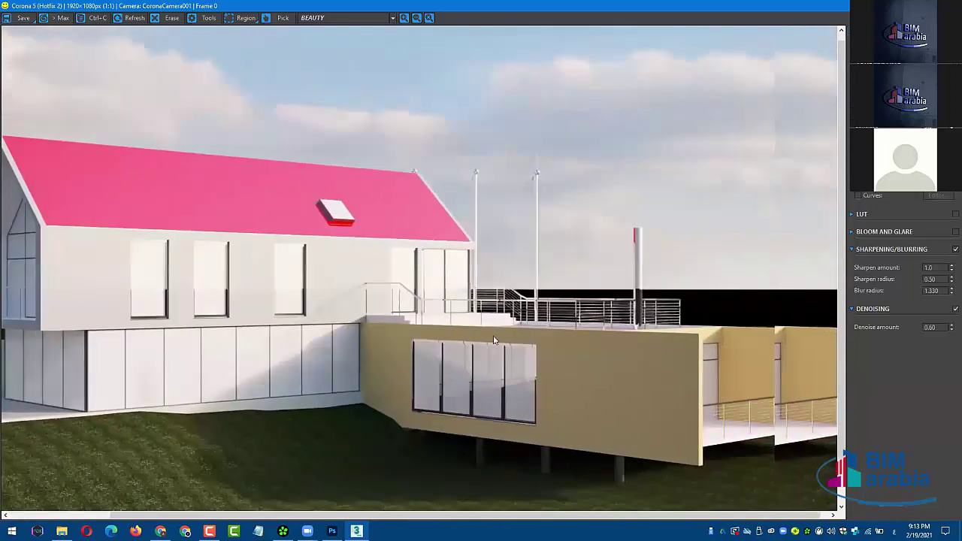
pyautogui.scroll(1, 526, 368)
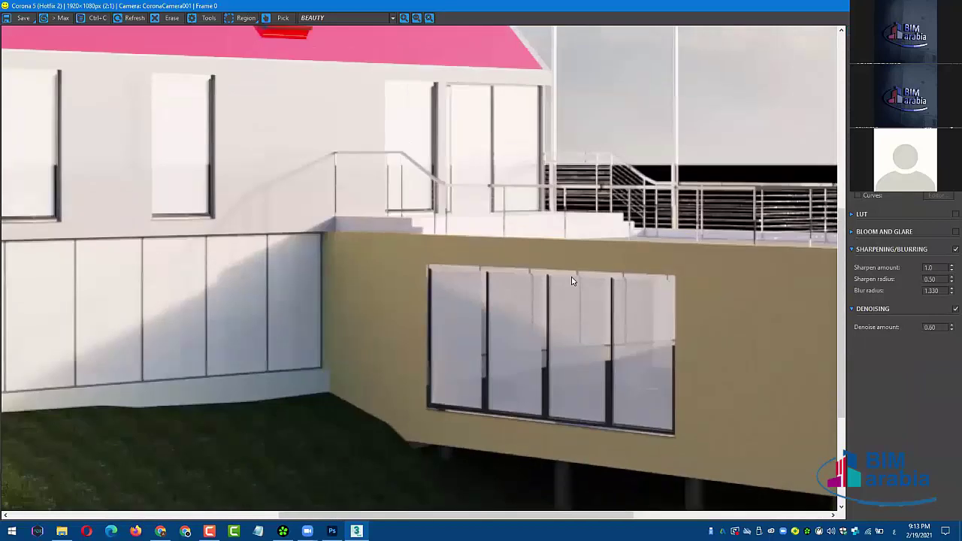
pyautogui.moveTo(545, 342); pyautogui.dragTo(577, 254)
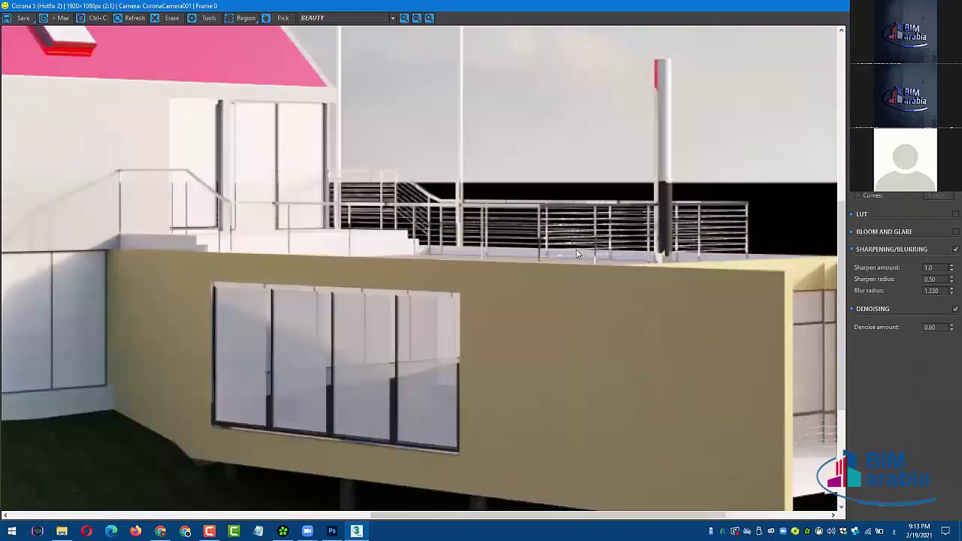
pyautogui.scroll(1, 577, 254)
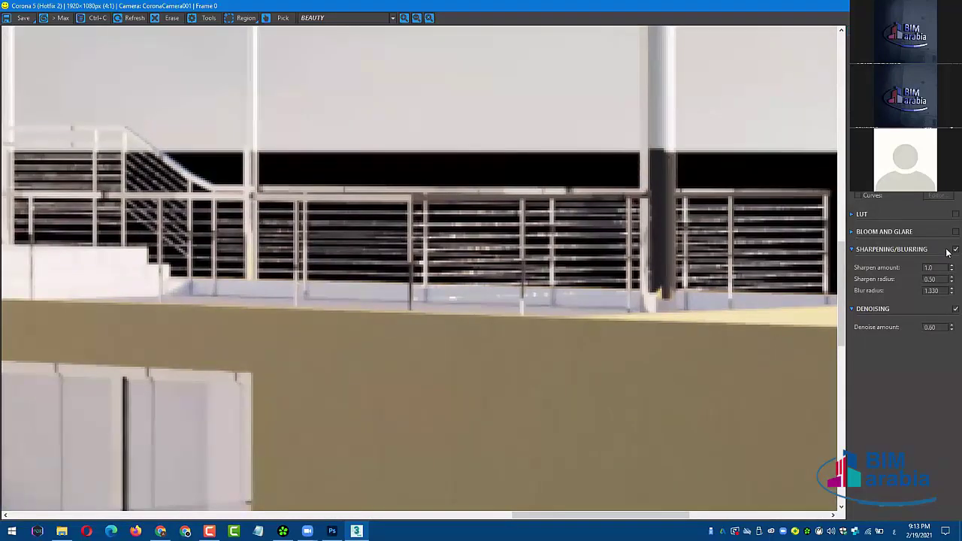
pyautogui.click(947, 251)
pyautogui.click(946, 252)
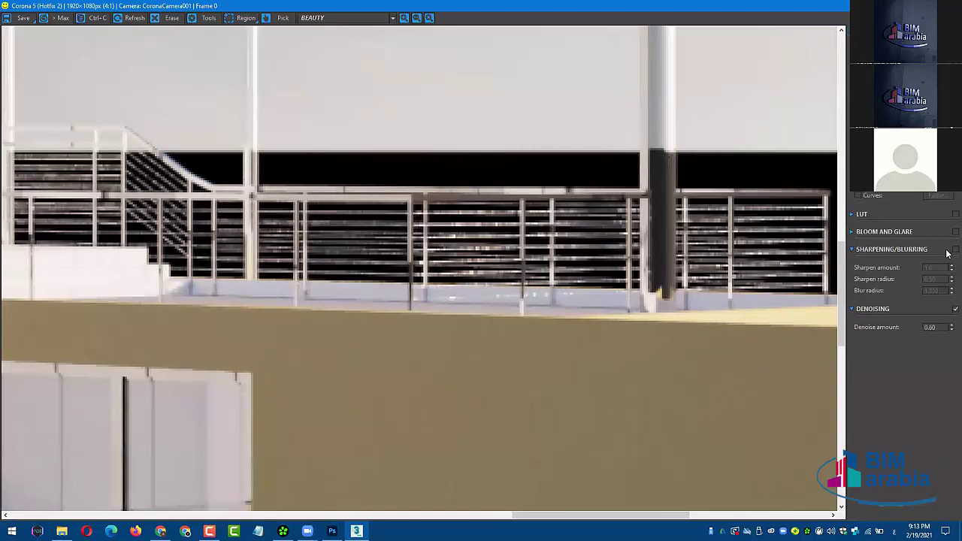
pyautogui.click(946, 252)
pyautogui.click(947, 251)
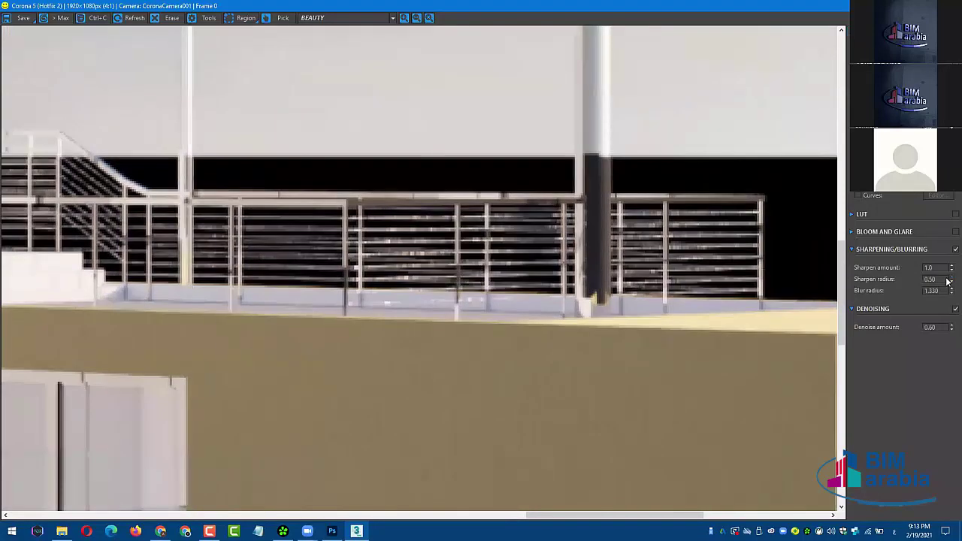
# - Set sharpen radius to 1.0 and bring the pink roof and windows into view
pyautogui.doubleClick(930, 279)
pyautogui.write('1')
pyautogui.press('Return')
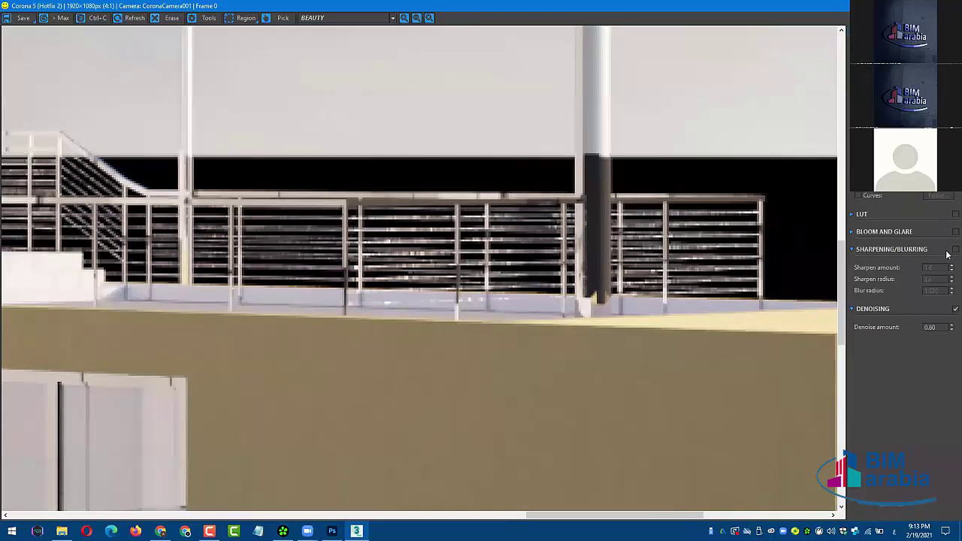
pyautogui.scroll(-2, 498, 276)
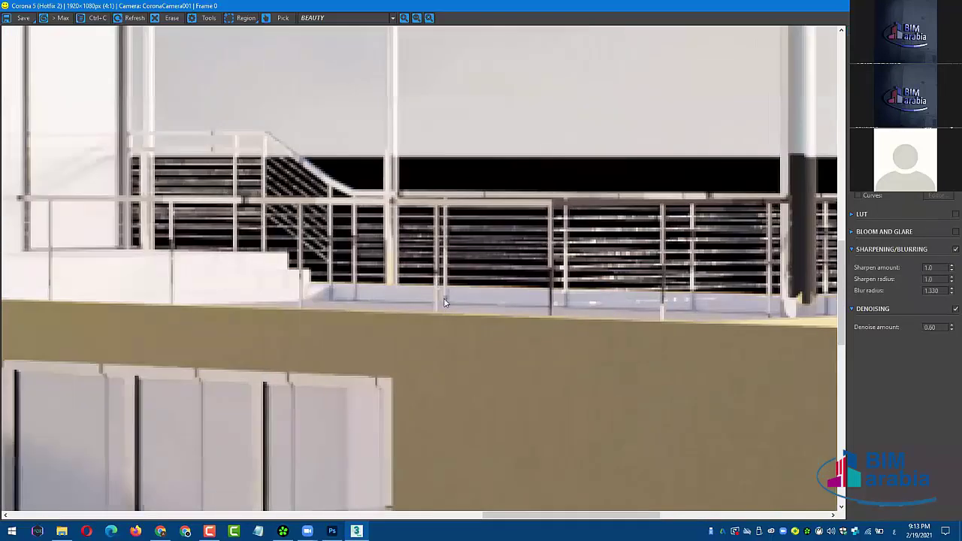
pyautogui.scroll(2, 208, 257)
pyautogui.scroll(1, 337, 314)
pyautogui.moveTo(337, 314); pyautogui.dragTo(361, 335)
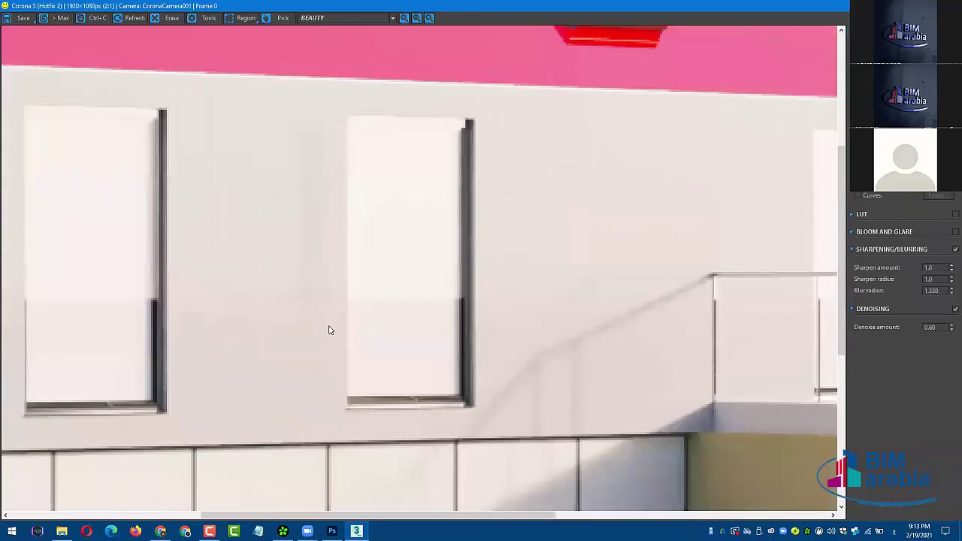
pyautogui.scroll(-1, 328, 328)
pyautogui.moveTo(185, 326)
pyautogui.mouseDown()
pyautogui.moveTo(260, 347)
pyautogui.moveTo(378, 281)
pyautogui.moveTo(321, 249)
pyautogui.moveTo(328, 301)
pyautogui.mouseUp()
pyautogui.scroll(1, 327, 301)
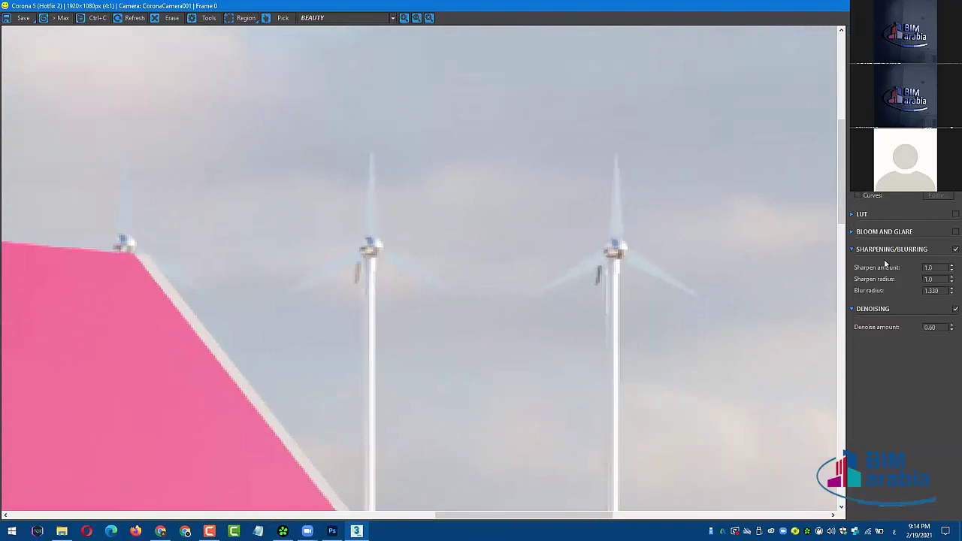
# - Compare the turbines without sharpening, then re-enable it with sharpen radius 1.0
pyautogui.click(948, 250)
pyautogui.scroll(1, 459, 254)
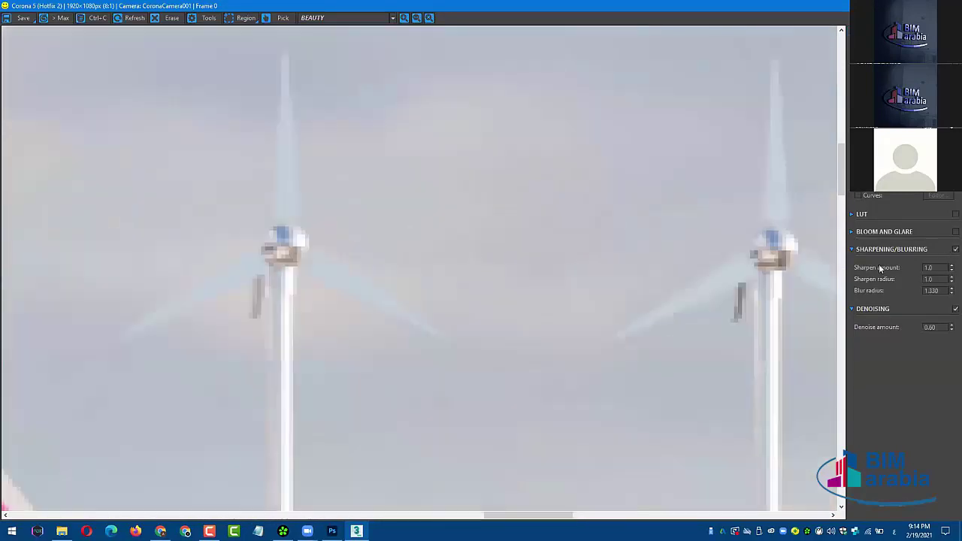
pyautogui.click(949, 251)
pyautogui.doubleClick(929, 279)
pyautogui.write('1')
pyautogui.press('Return')
pyautogui.scroll(-2, 479, 270)
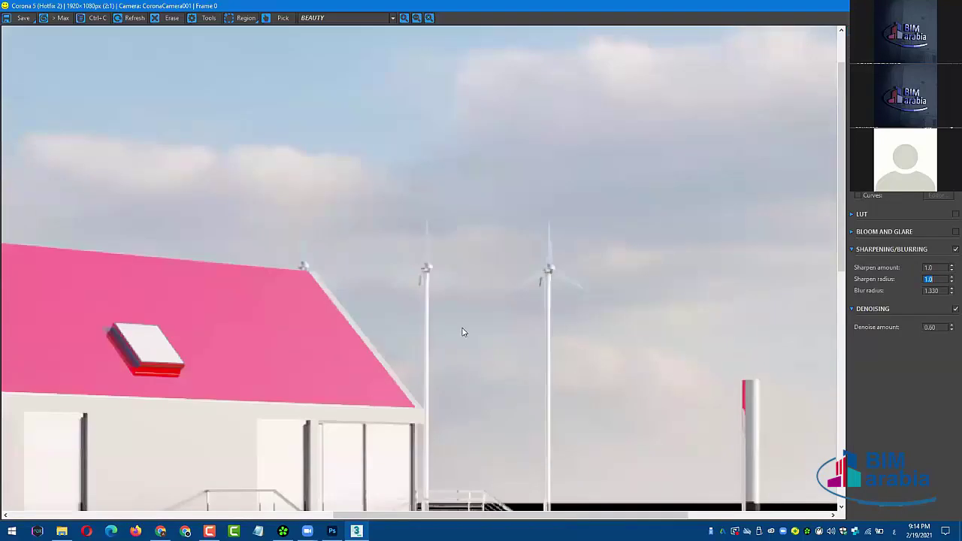
pyautogui.scroll(-1, 461, 331)
pyautogui.scroll(-1, 448, 302)
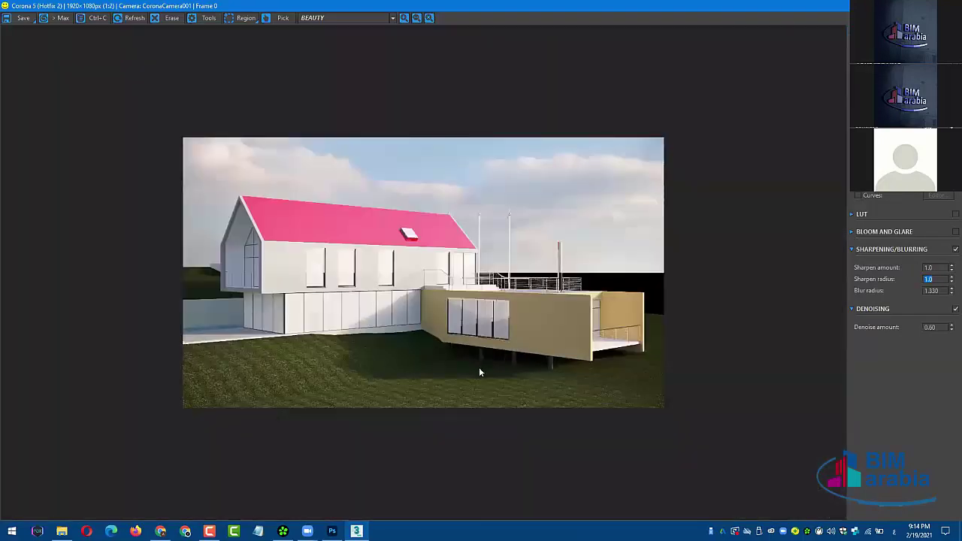
pyautogui.scroll(1, 503, 351)
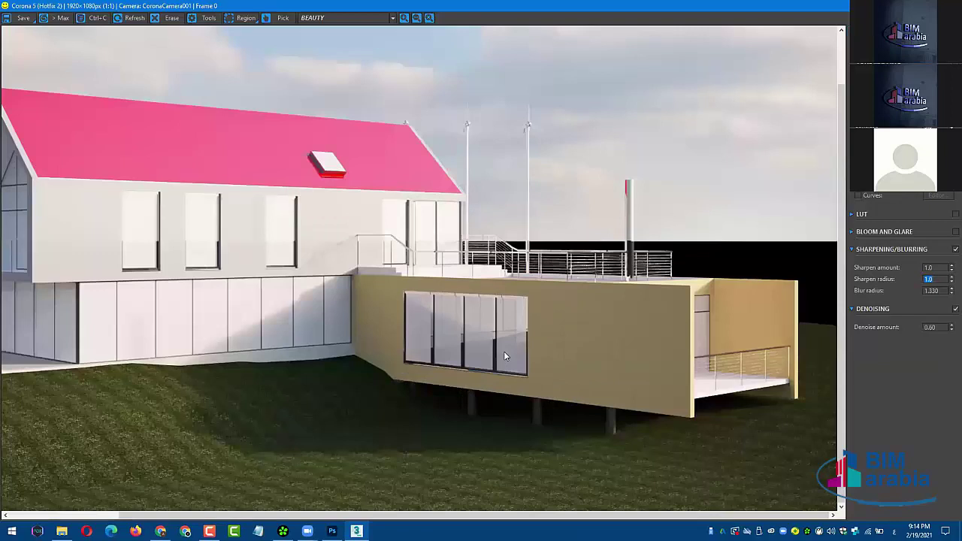
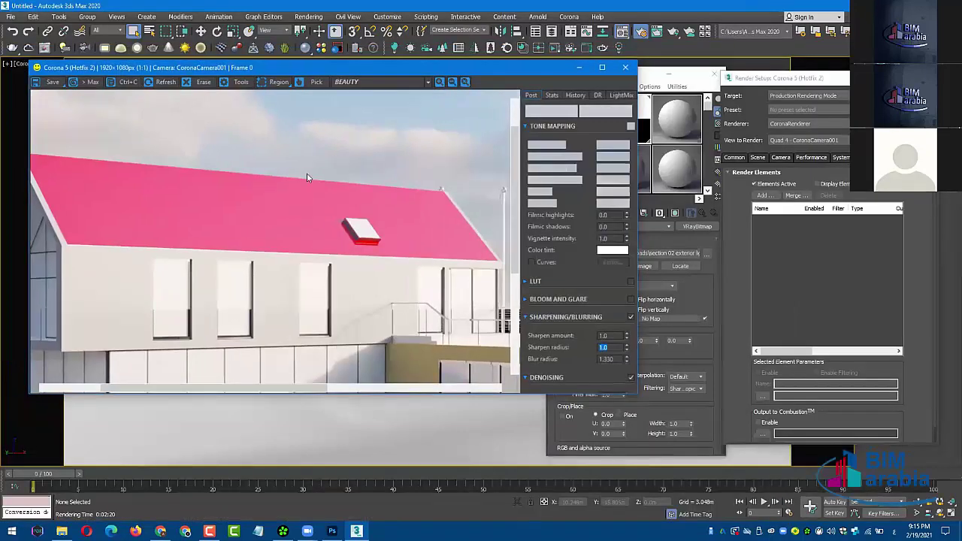
# - Check the sky map's horizontal rotation value in the Material Editor
pyautogui.click(677, 177)
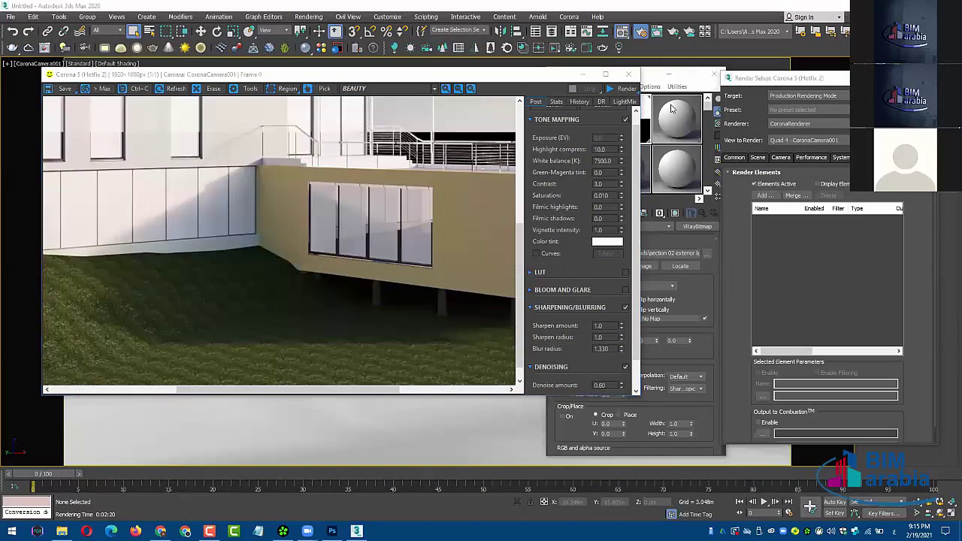
pyautogui.click(654, 78)
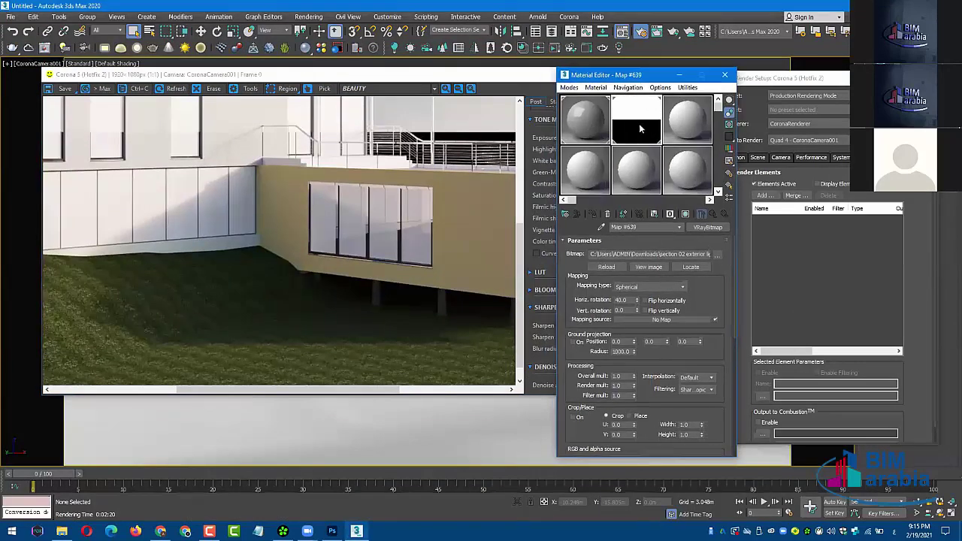
pyautogui.doubleClick(621, 300)
pyautogui.click(533, 298)
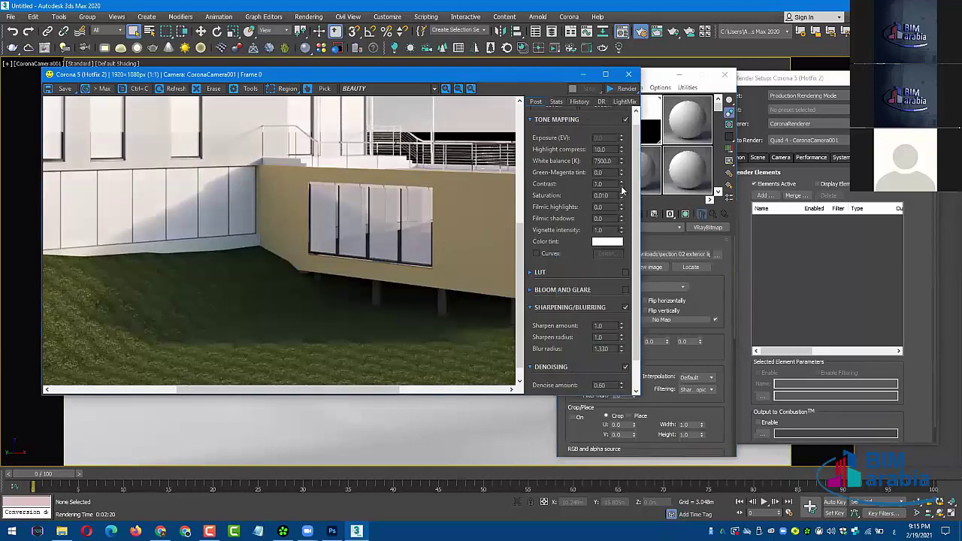
# - Try Corona tone-mapping Contrast values of 0, 0.2 and 0.5 on the render
pyautogui.moveTo(620, 187); pyautogui.dragTo(616, 186)
pyautogui.click(616, 185)
pyautogui.write('0')
pyautogui.press('Return')
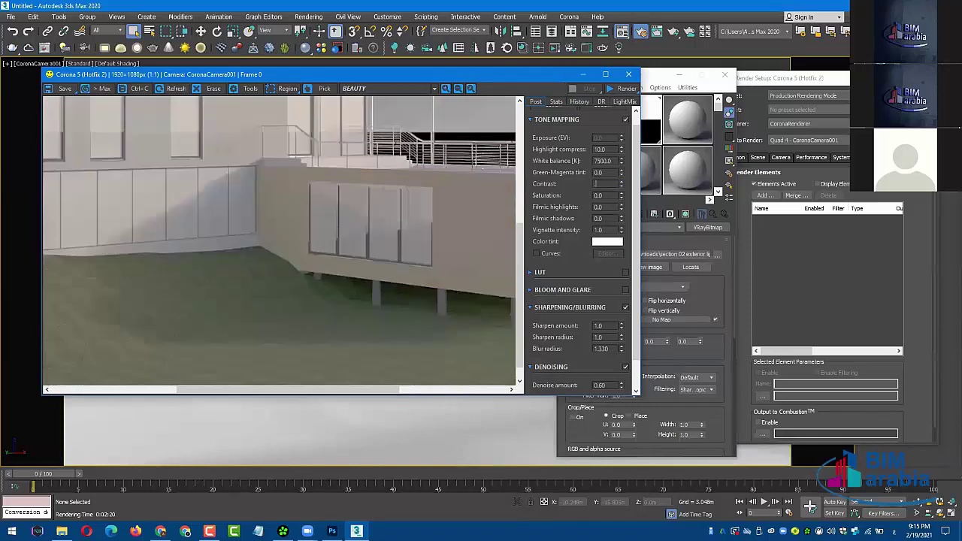
pyautogui.write('0.2')
pyautogui.press('Return')
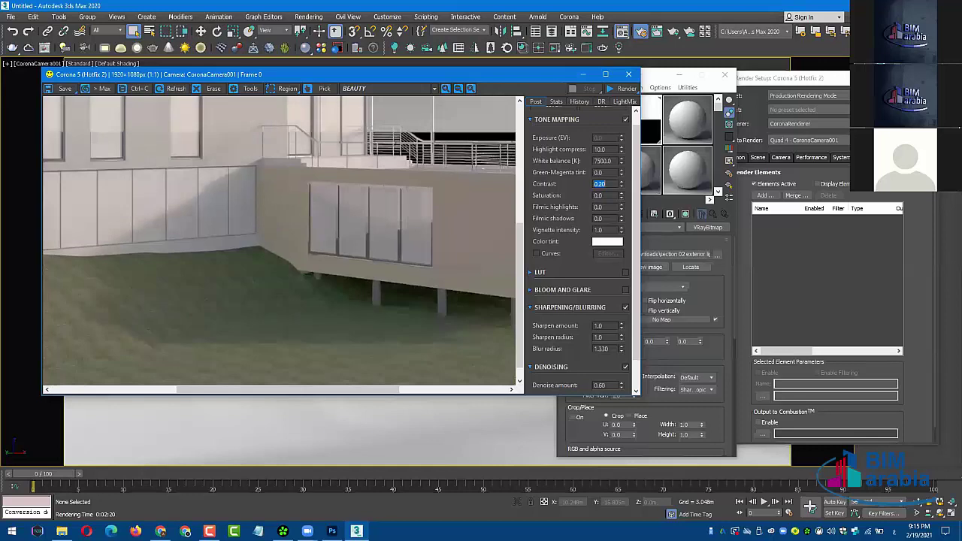
pyautogui.write('0.5')
pyautogui.press('Return')
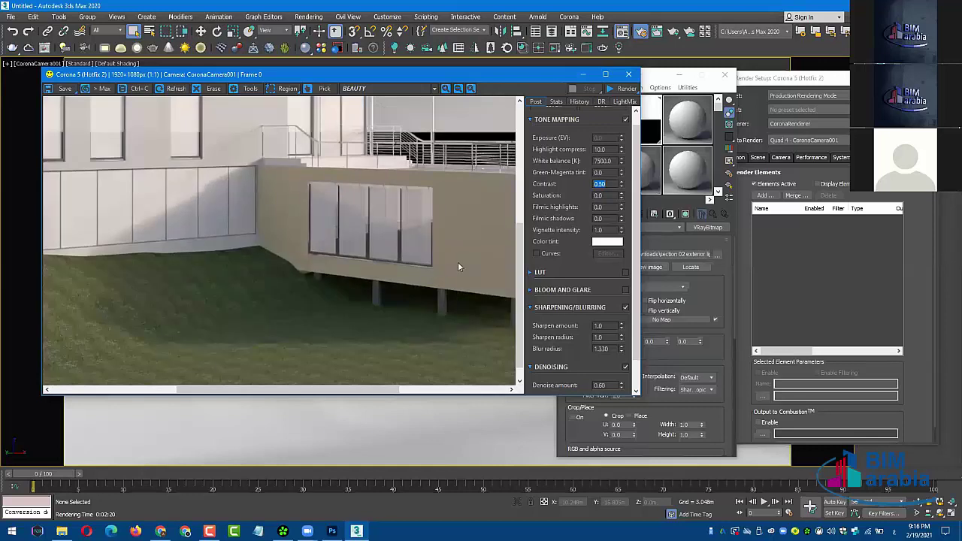
# - Try a Contrast of 2.0, then settle on a Contrast of 1.0
pyautogui.write('3')
pyautogui.press('Return')
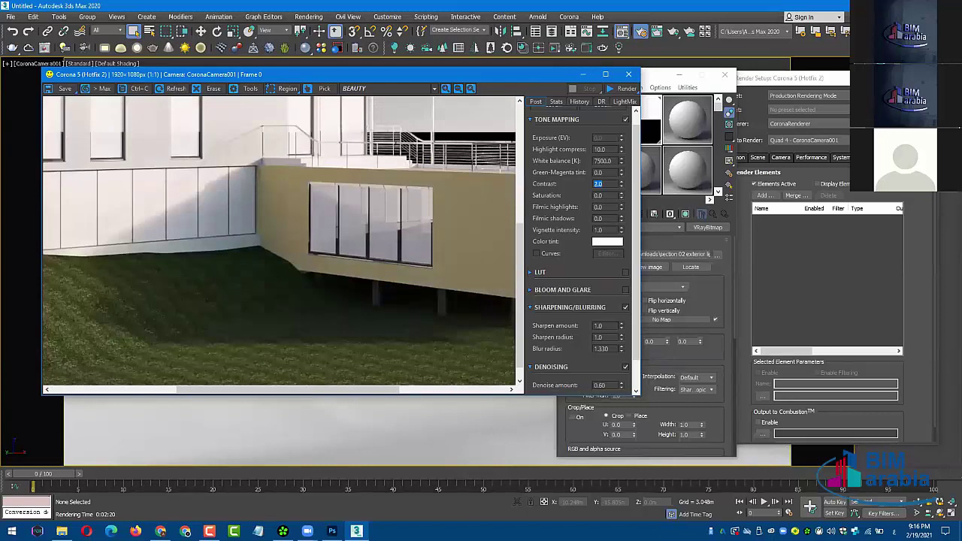
pyautogui.write('1')
pyautogui.press('Return')
pyautogui.scroll(-1, 223, 242)
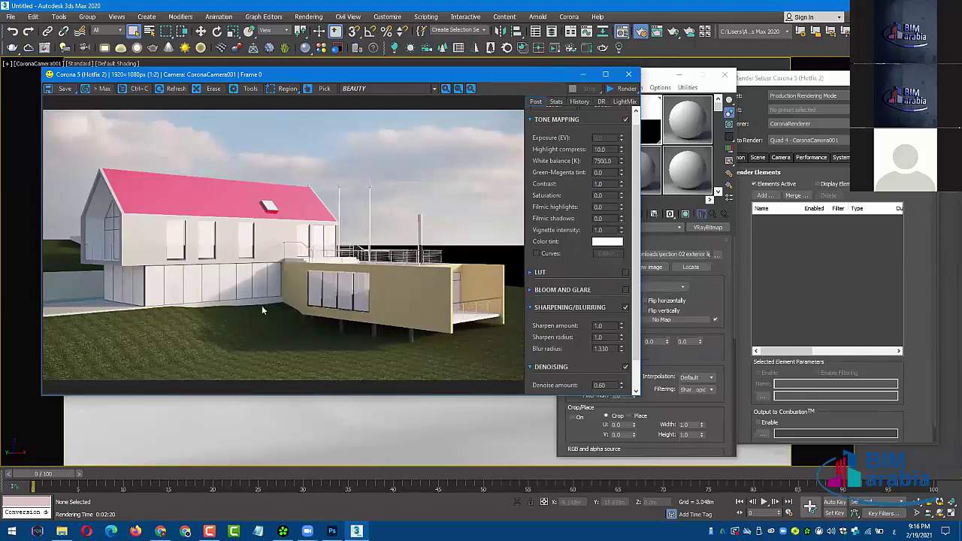
pyautogui.scroll(1, 261, 305)
pyautogui.scroll(-1, 266, 308)
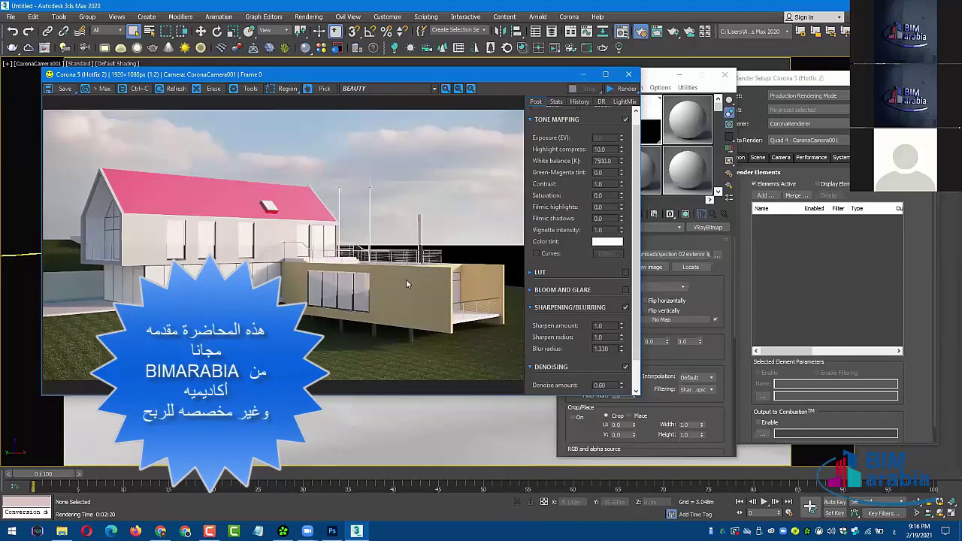
# - Fit the sky image to the Photoshop canvas and pick the Elliptical Marquee tool
pyautogui.hotkey('alt', 'Tab')
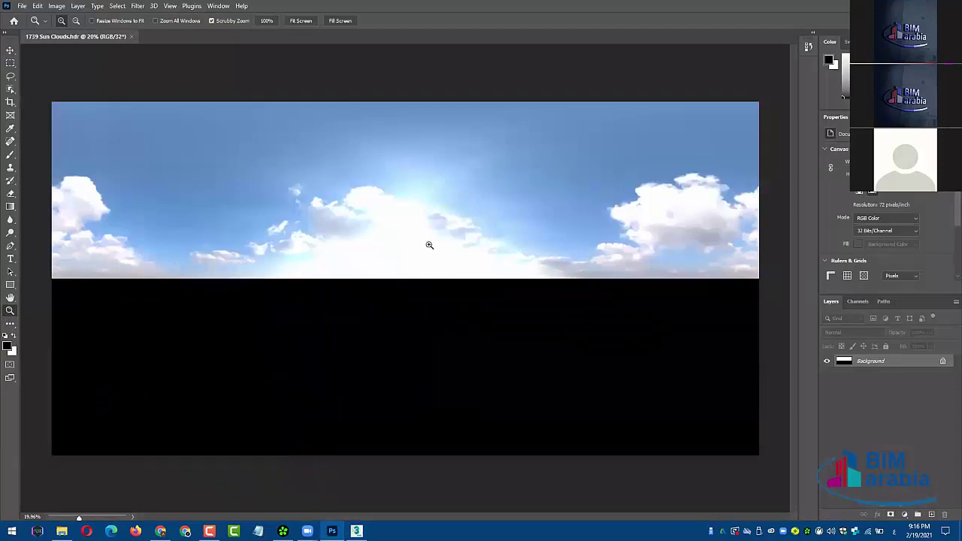
pyautogui.hotkey('ctrl', '0')
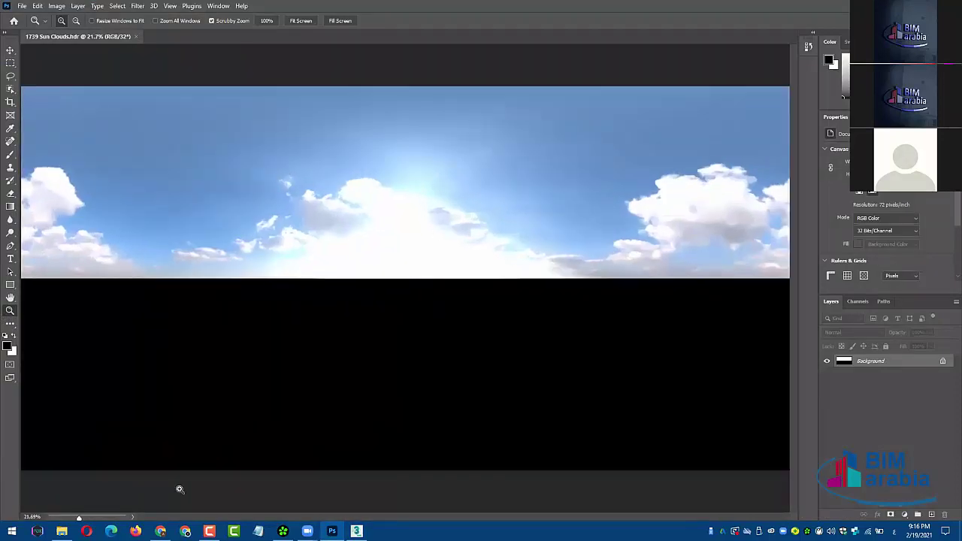
pyautogui.moveTo(78, 520); pyautogui.dragTo(75, 520)
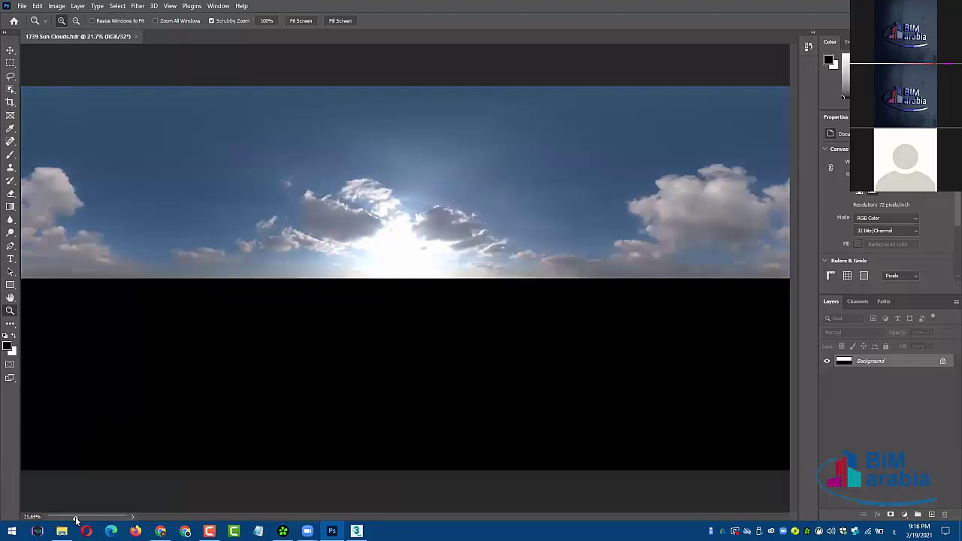
pyautogui.click(11, 63)
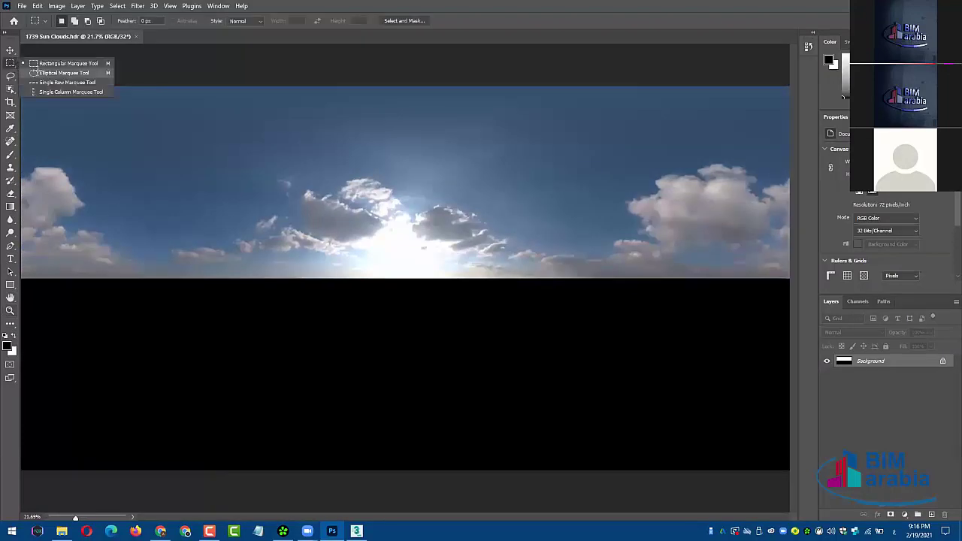
pyautogui.click(33, 73)
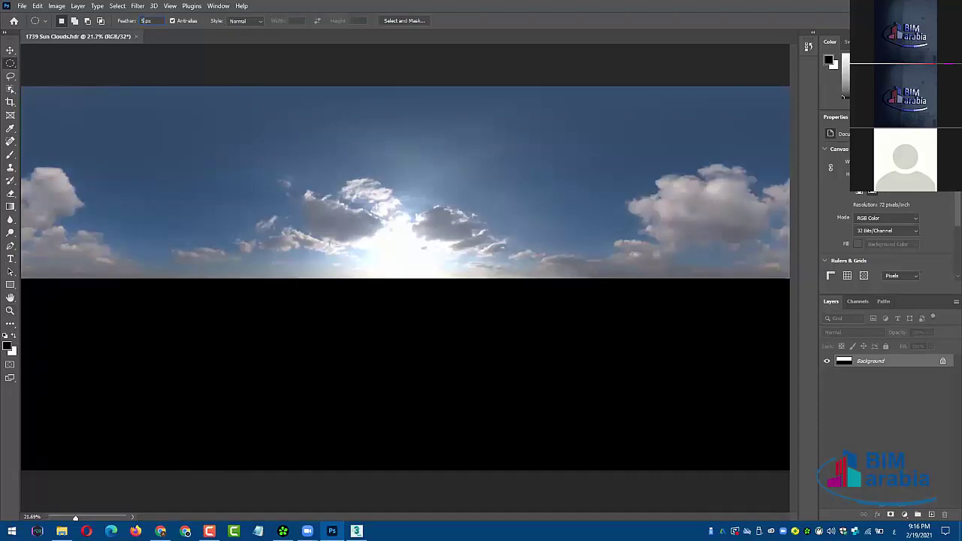
# - Copy a 50 px-feathered ellipse of the right cloud over the sun, then deselect
pyautogui.write('0')
pyautogui.moveTo(608, 153); pyautogui.dragTo(782, 264)
pyautogui.press('v')
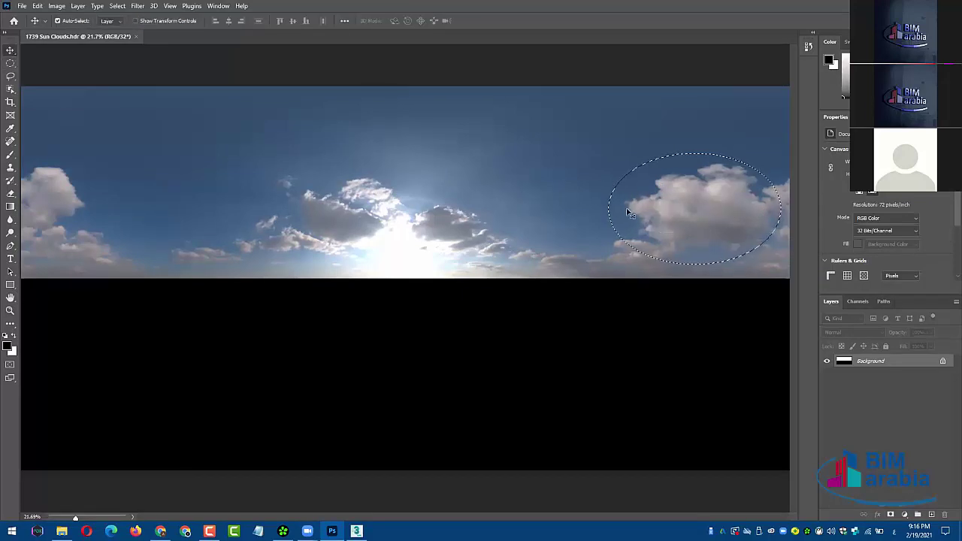
pyautogui.keyDown('alt'); pyautogui.moveTo(627, 213); pyautogui.dragTo(388, 257); pyautogui.keyUp('alt')
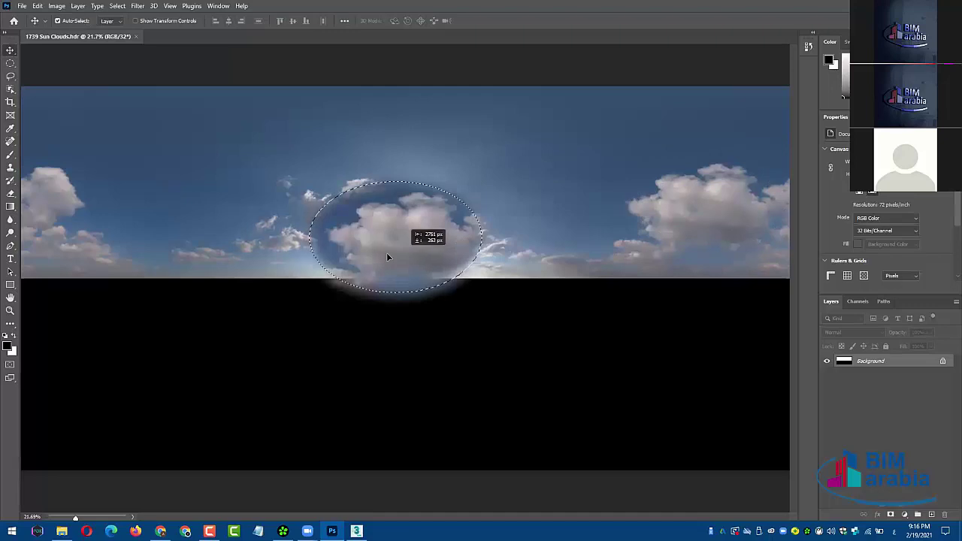
pyautogui.keyDown('alt'); pyautogui.moveTo(388, 257); pyautogui.dragTo(387, 258); pyautogui.keyUp('alt')
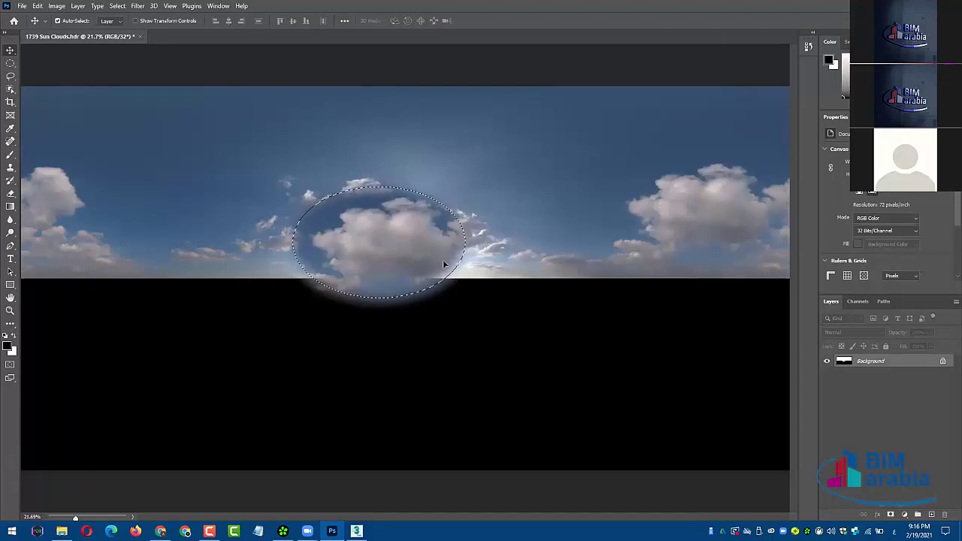
pyautogui.hotkey('ctrl', 'd')
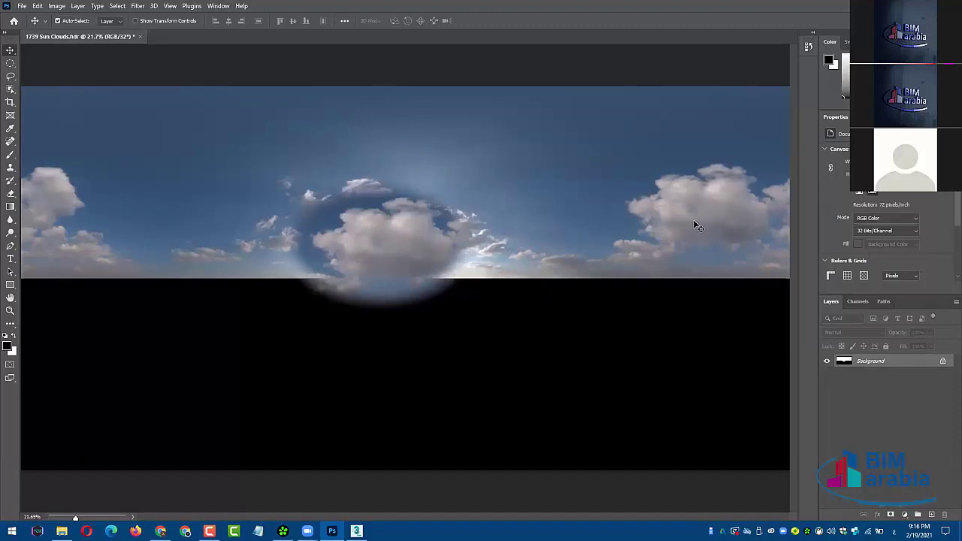
# - Save the sky as 1739 Sun Clouds_edited.hdr on the Desktop
pyautogui.click(23, 6)
pyautogui.click(45, 126)
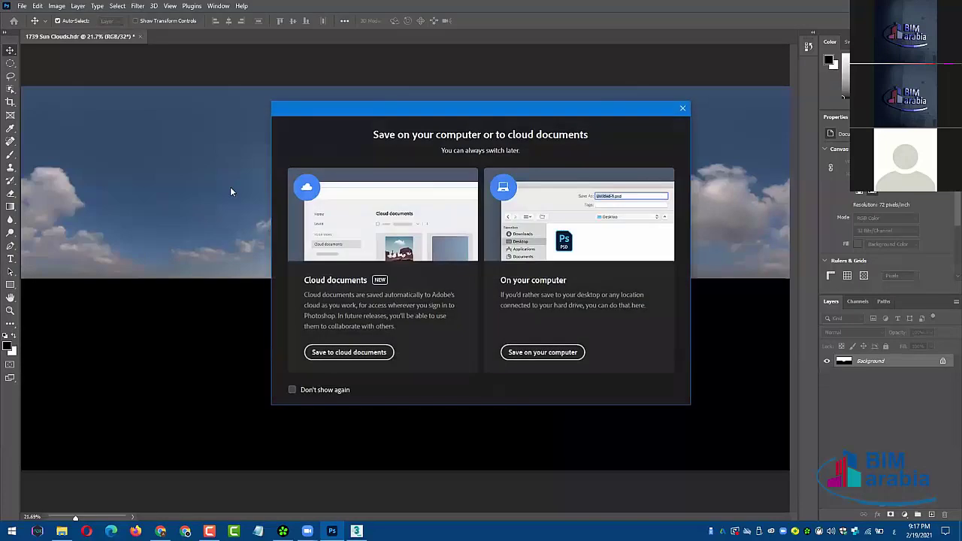
pyautogui.click(541, 352)
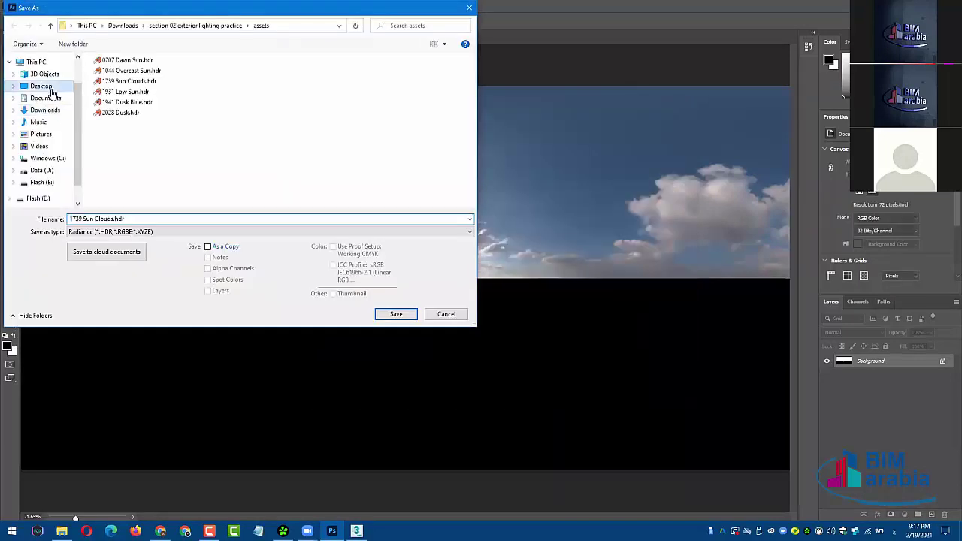
pyautogui.click(41, 86)
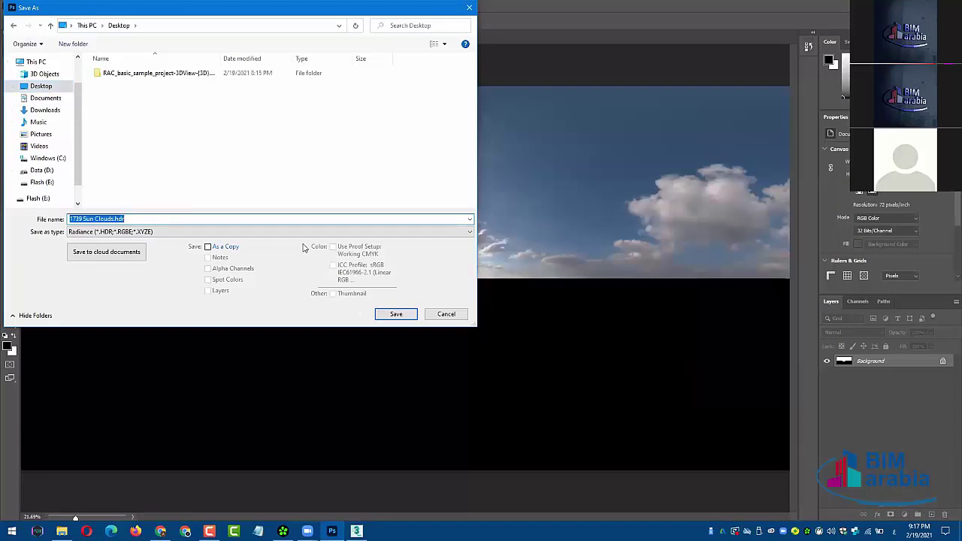
pyautogui.click(250, 218)
pyautogui.write('_edited')
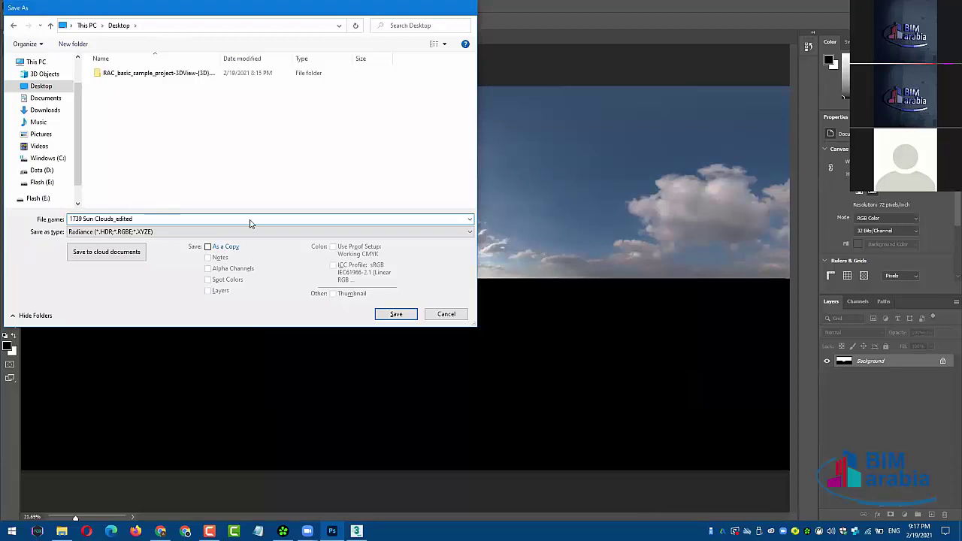
pyautogui.press('Return')
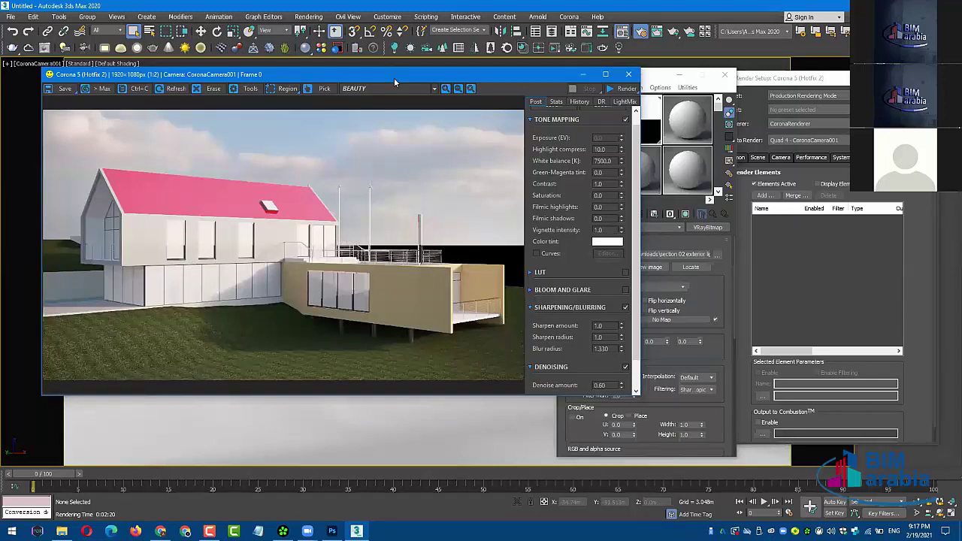
# - Start interactive rendering and move the Corona render window aside
pyautogui.moveTo(394, 78); pyautogui.dragTo(398, 92)
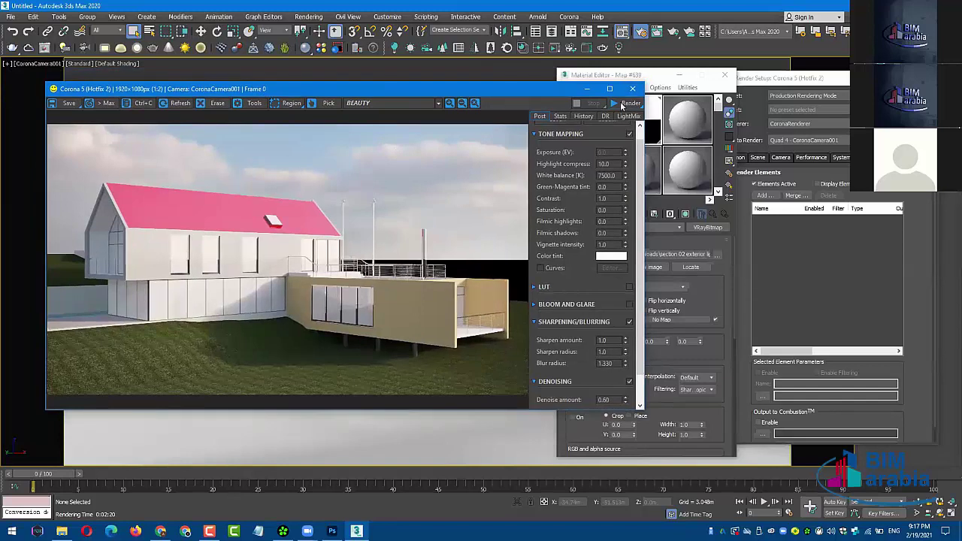
pyautogui.click(621, 106)
pyautogui.click(627, 121)
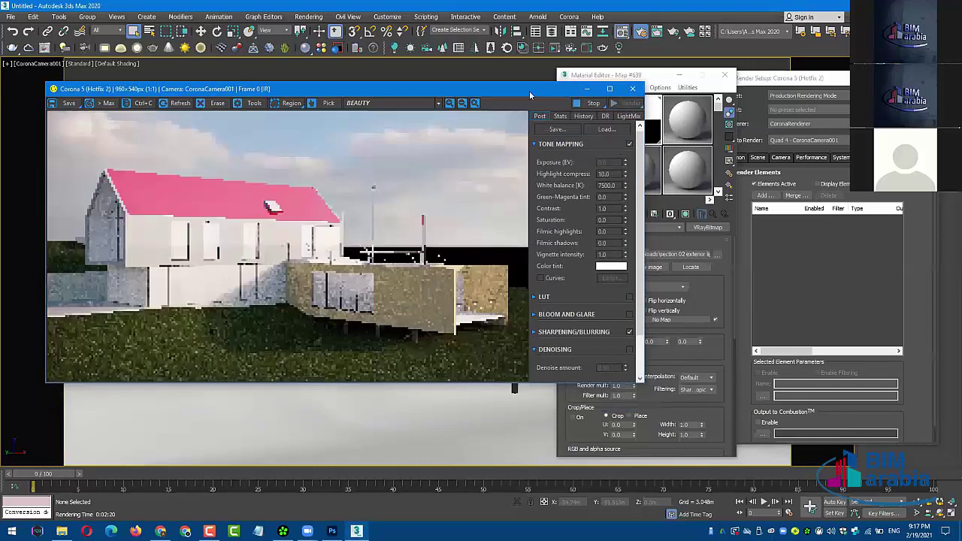
pyautogui.moveTo(529, 90); pyautogui.dragTo(517, 100)
# - Load the edited sky HDR into the VRayBitmap, then swap back to the original 1739 Sun Clouds.hdr
pyautogui.click(687, 237)
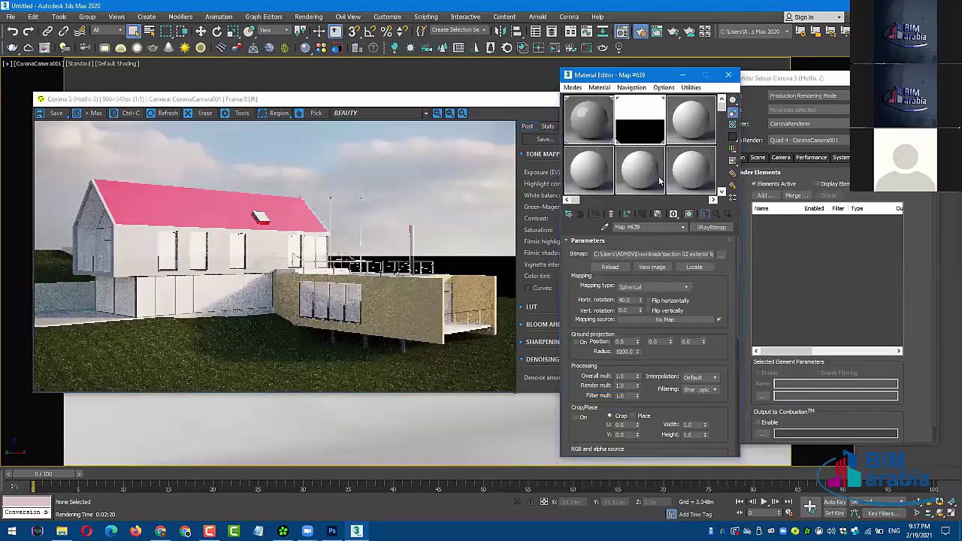
pyautogui.click(721, 255)
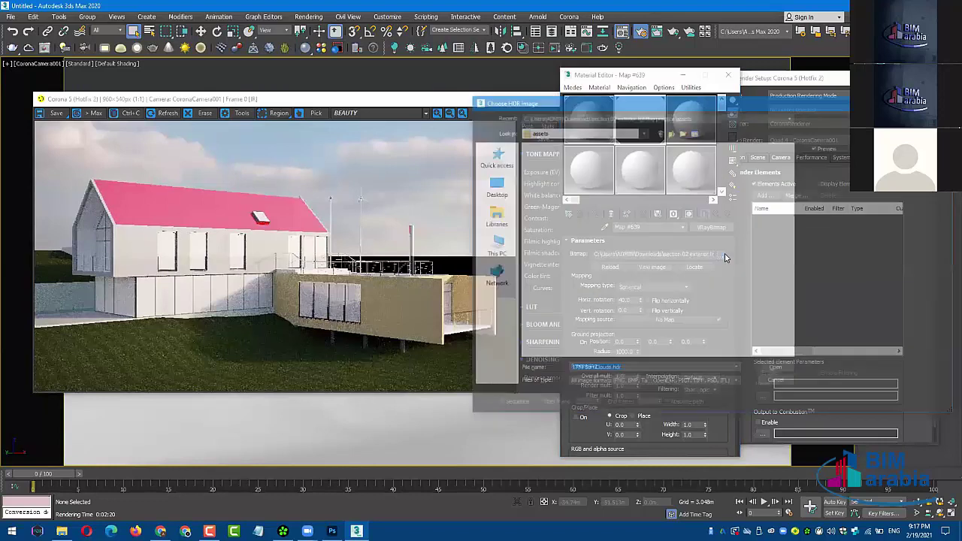
pyautogui.click(502, 192)
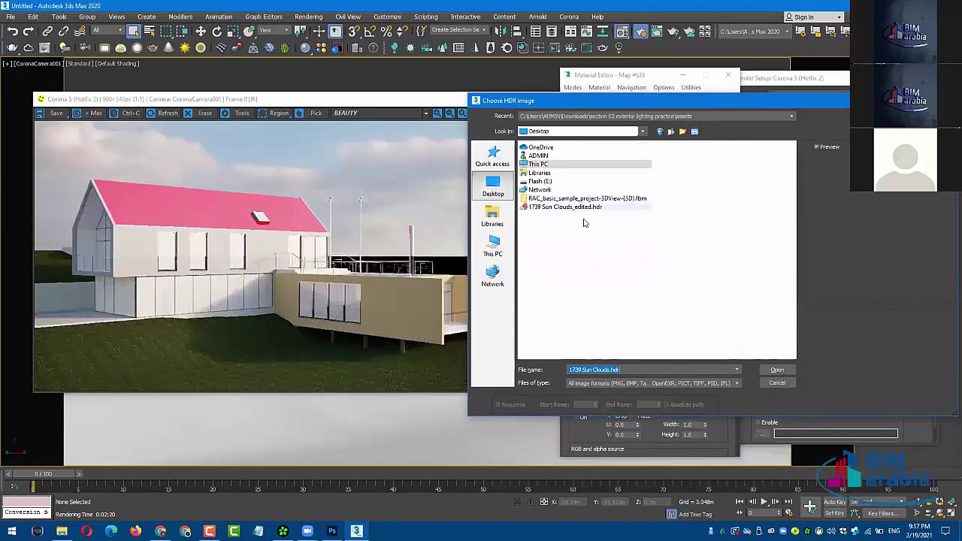
pyautogui.click(583, 210)
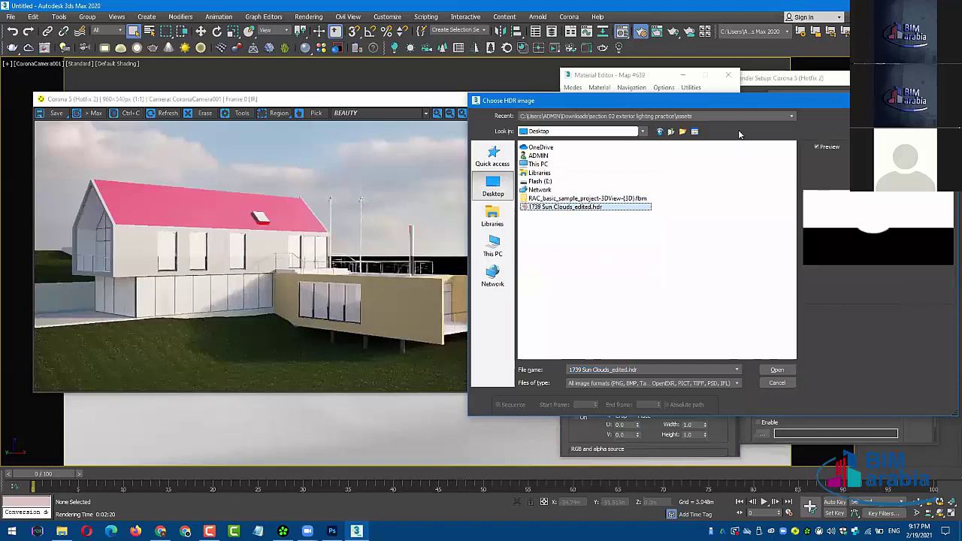
pyautogui.click(660, 131)
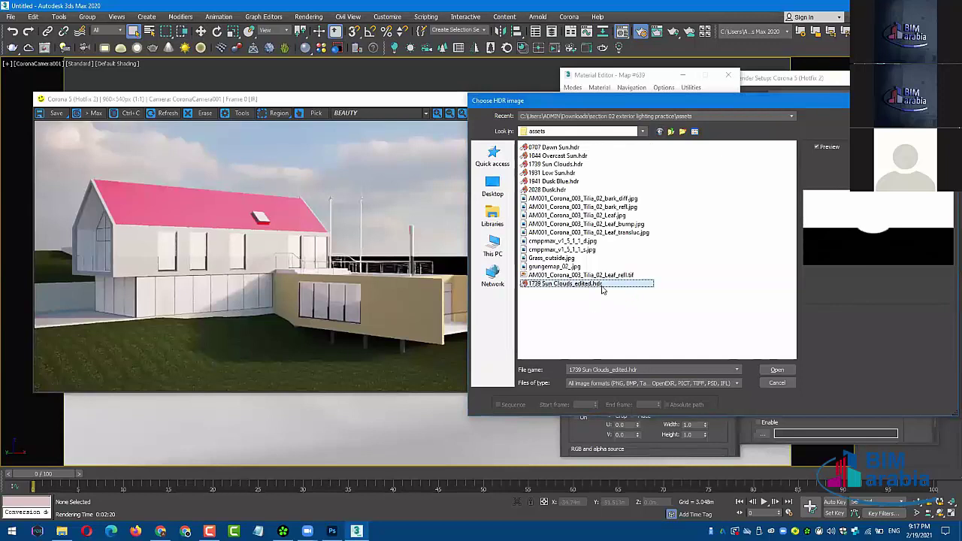
pyautogui.doubleClick(601, 290)
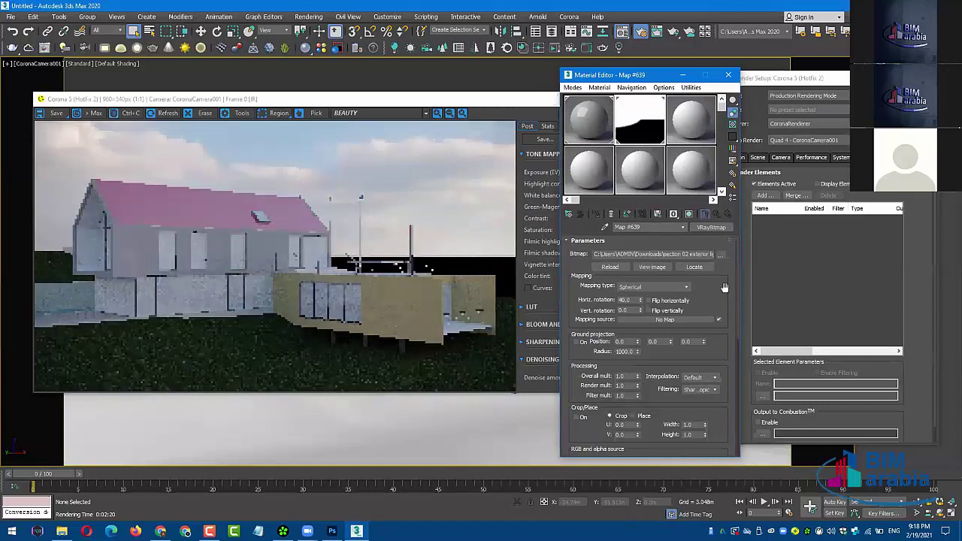
pyautogui.click(774, 267)
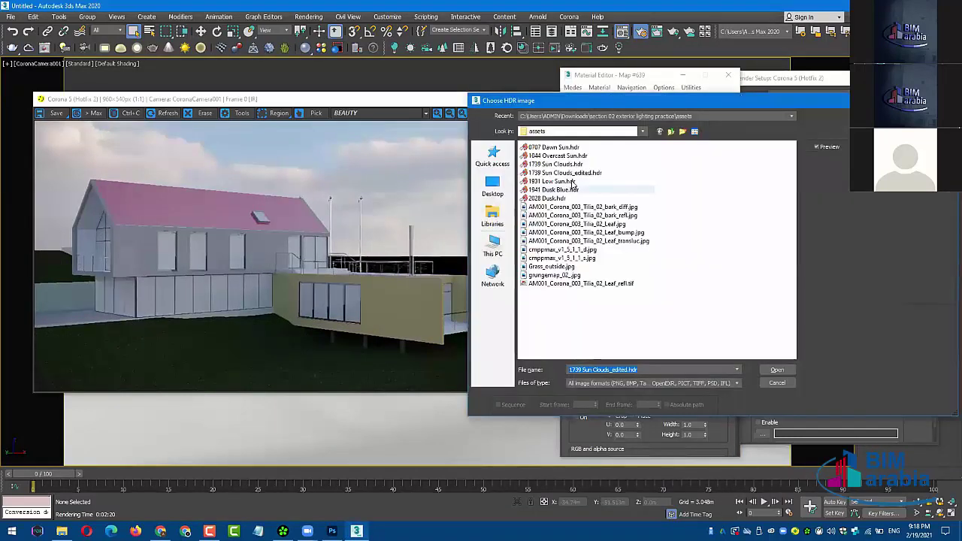
pyautogui.click(565, 164)
pyautogui.doubleClick(565, 168)
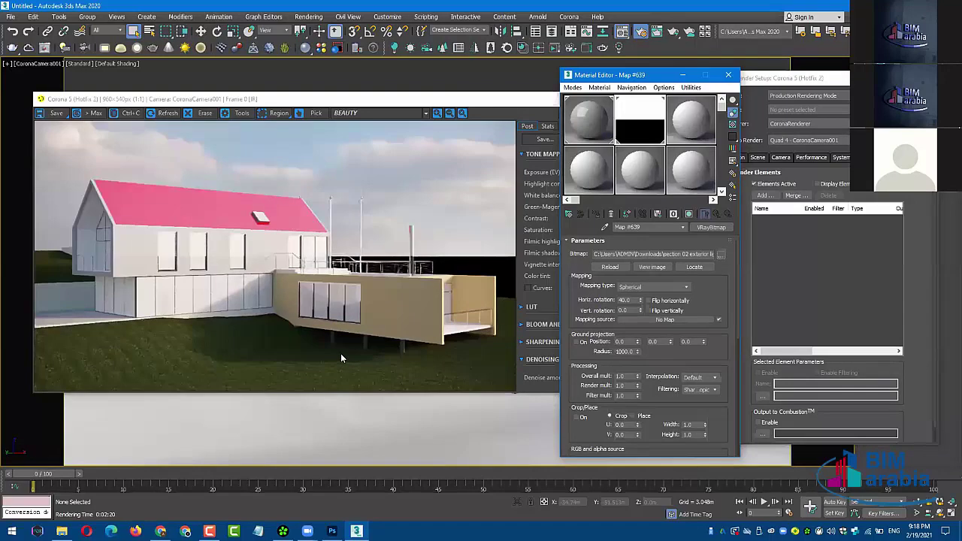
# - Close the Corona render window and show Render Setup's Scene environment settings
pyautogui.click(475, 160)
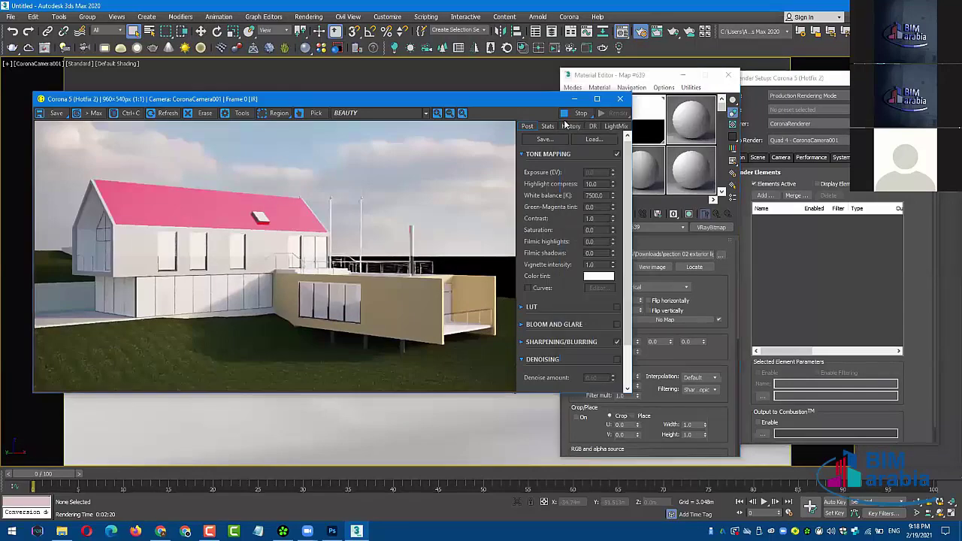
pyautogui.click(620, 100)
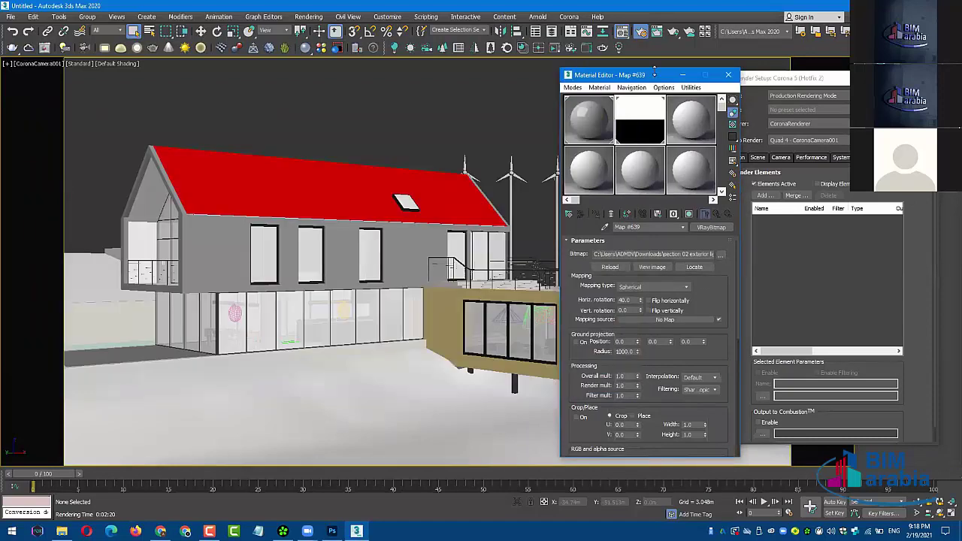
pyautogui.moveTo(654, 73); pyautogui.dragTo(644, 75)
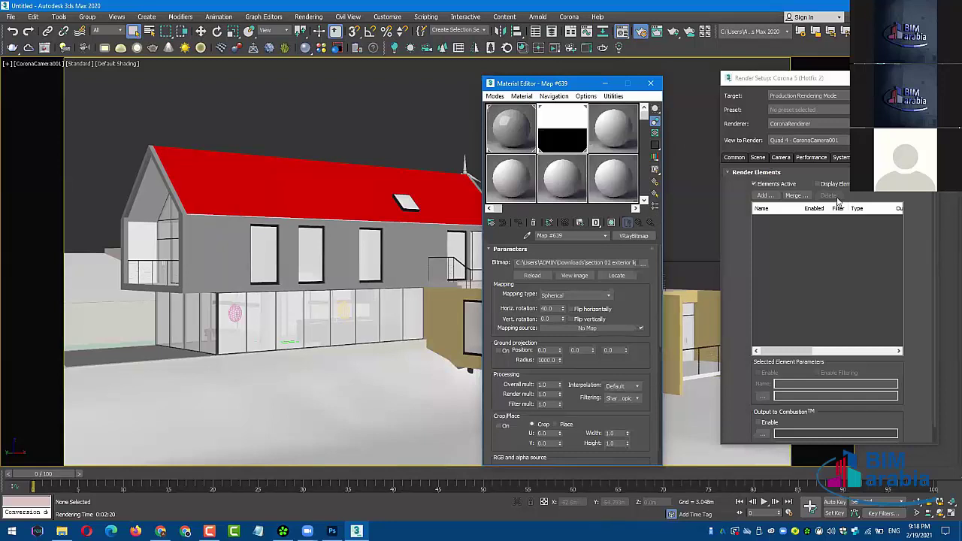
pyautogui.click(759, 157)
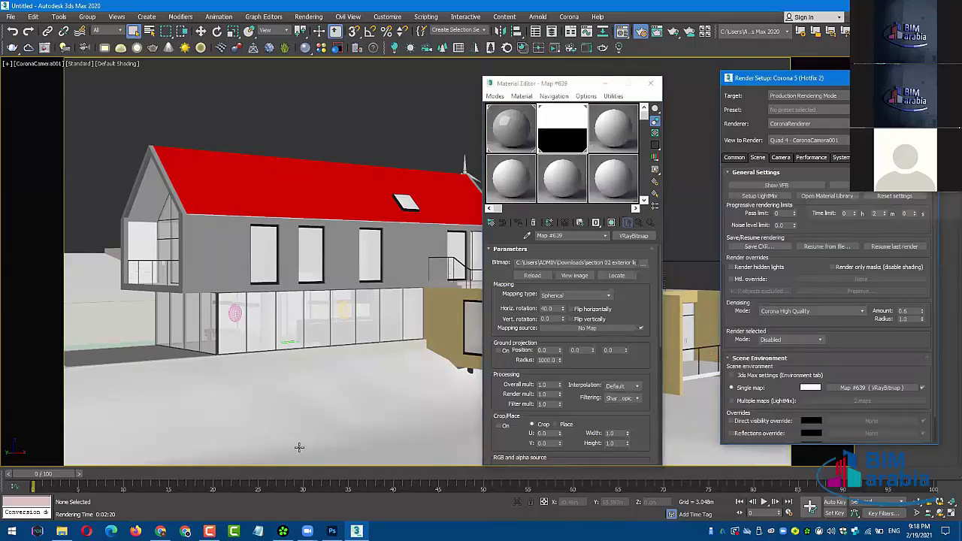
pyautogui.hotkey('alt', 'Tab')
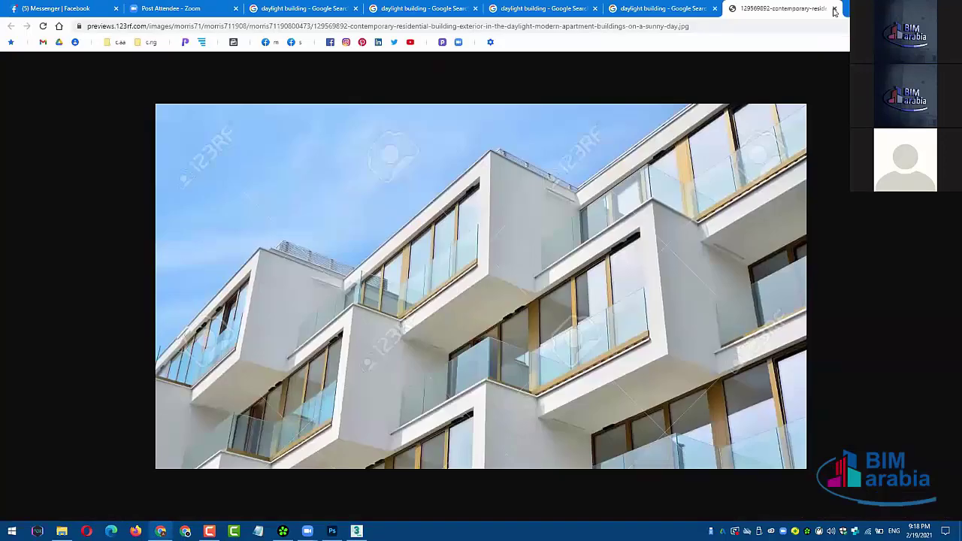
pyautogui.hotkey('ctrl', 't')
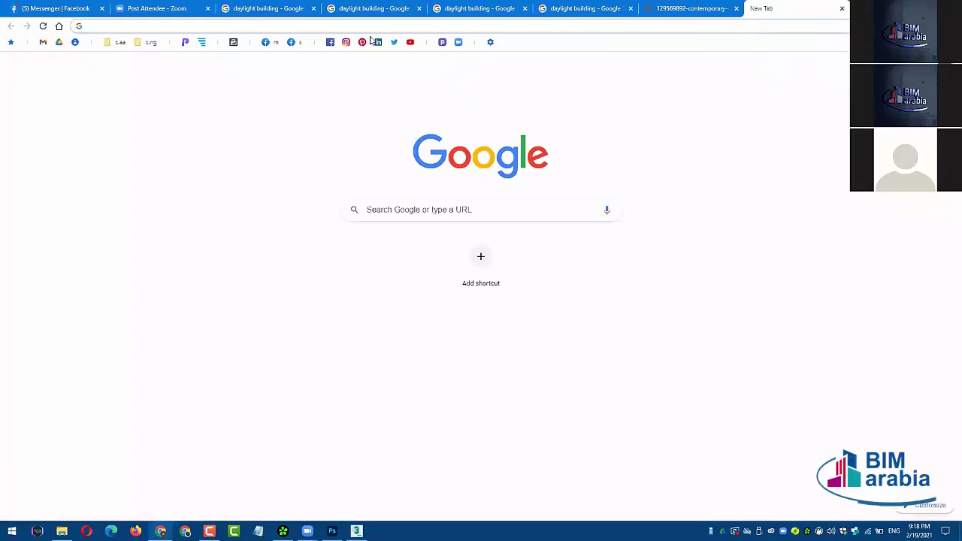
pyautogui.click(350, 25)
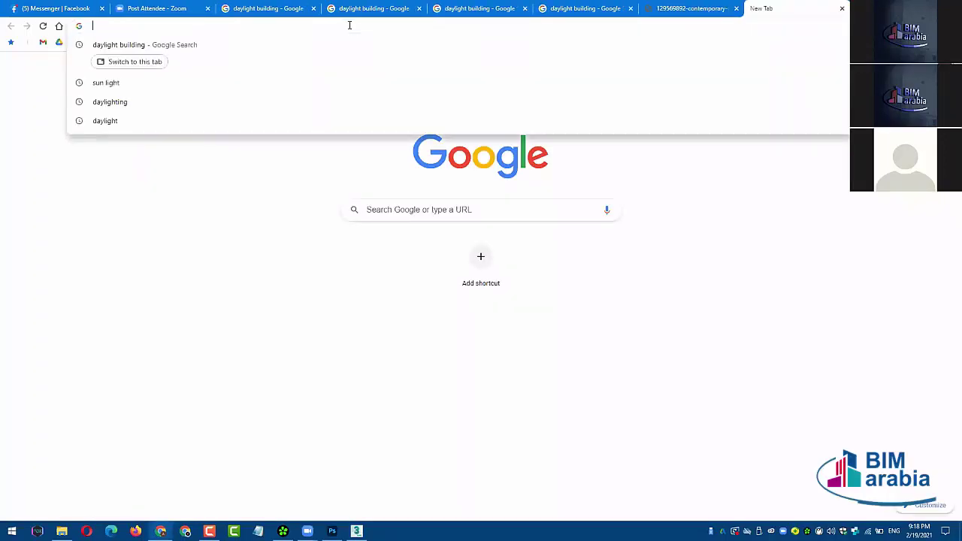
pyautogui.write('www.')
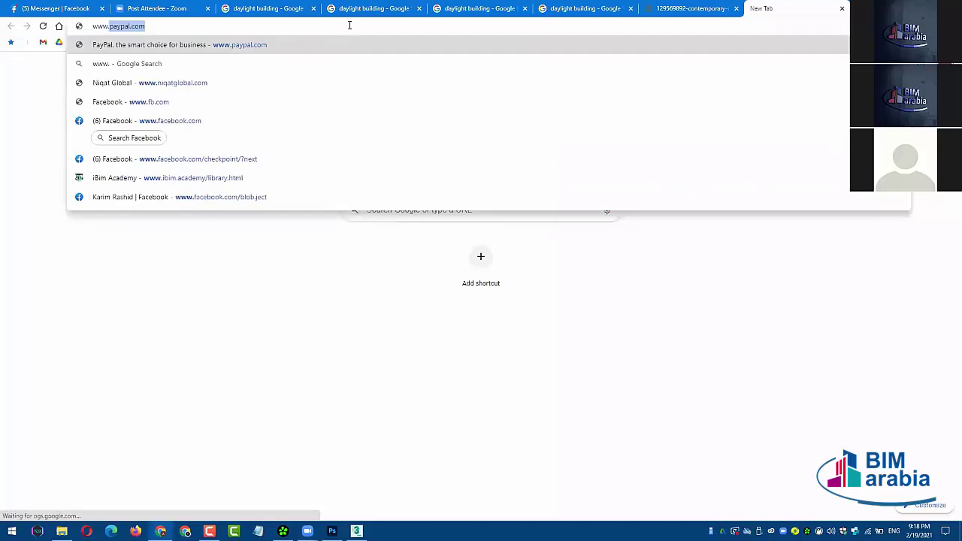
pyautogui.write('niqatgl')
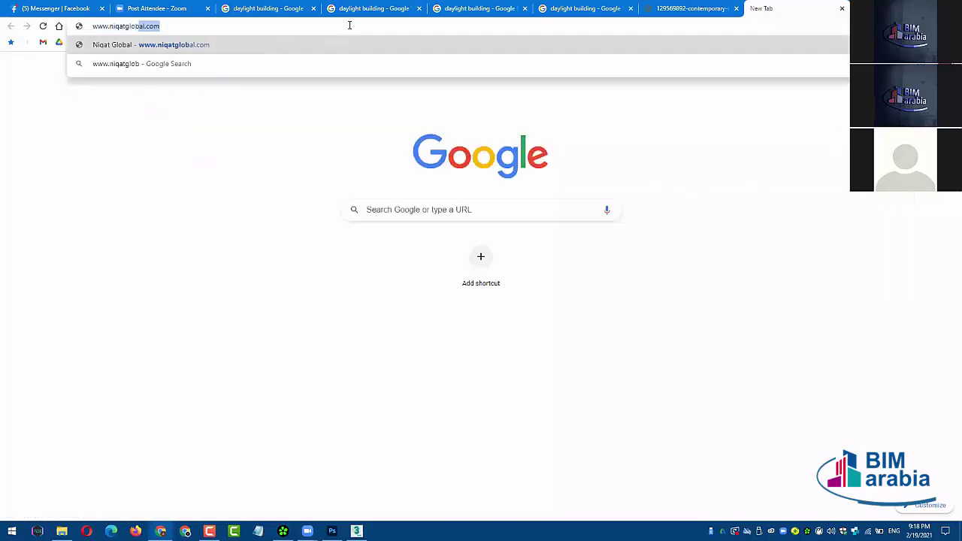
pyautogui.write('obal.co')
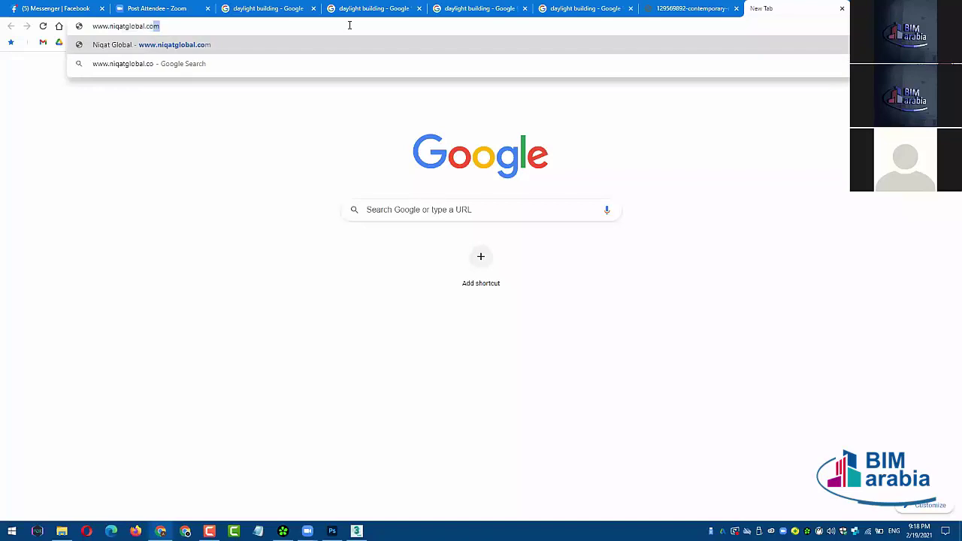
pyautogui.write('m')
pyautogui.press('Return')
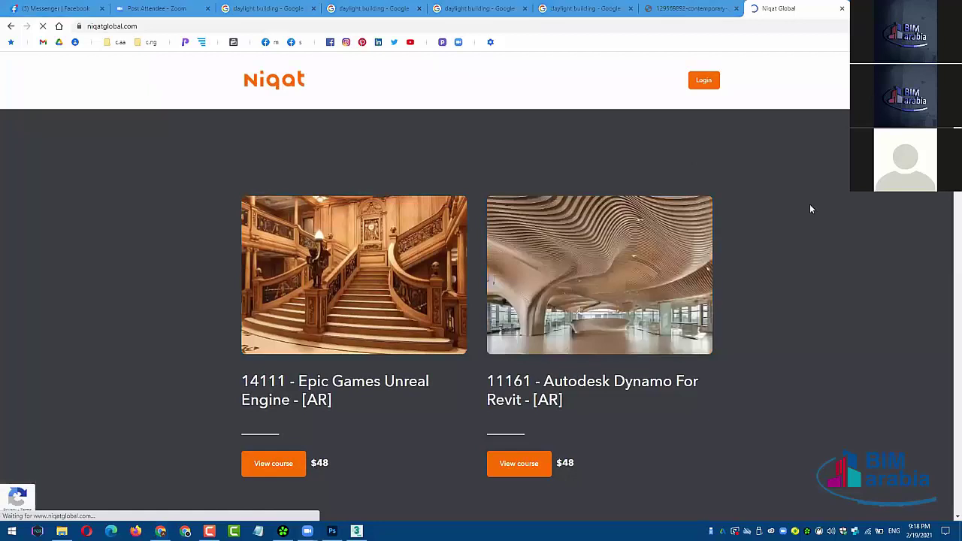
# - Find the 00000 courses on the page and open the V-Ray Next VS Corona Renderer course
pyautogui.scroll(-3, 812, 210)
pyautogui.scroll(-3, 815, 229)
pyautogui.scroll(-1, 815, 233)
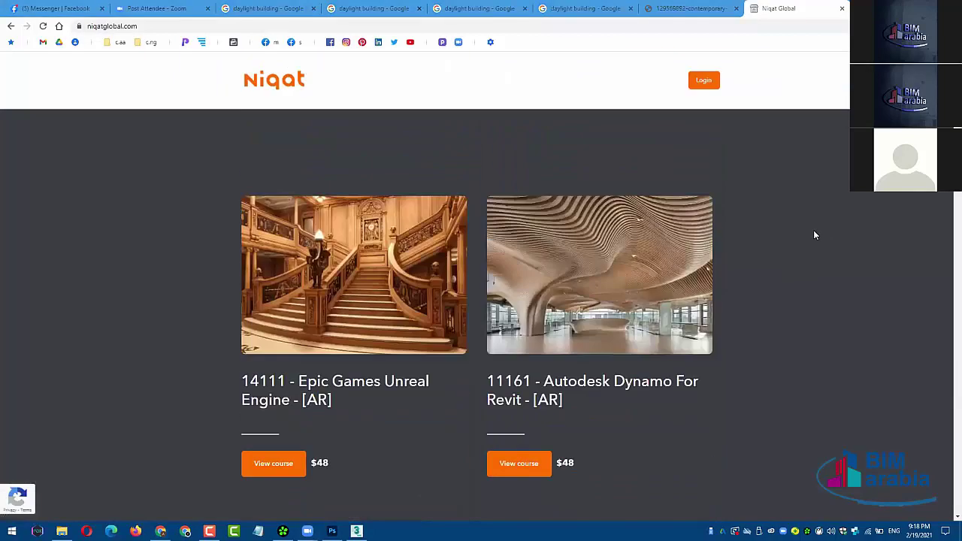
pyautogui.hotkey('ctrl', 'f')
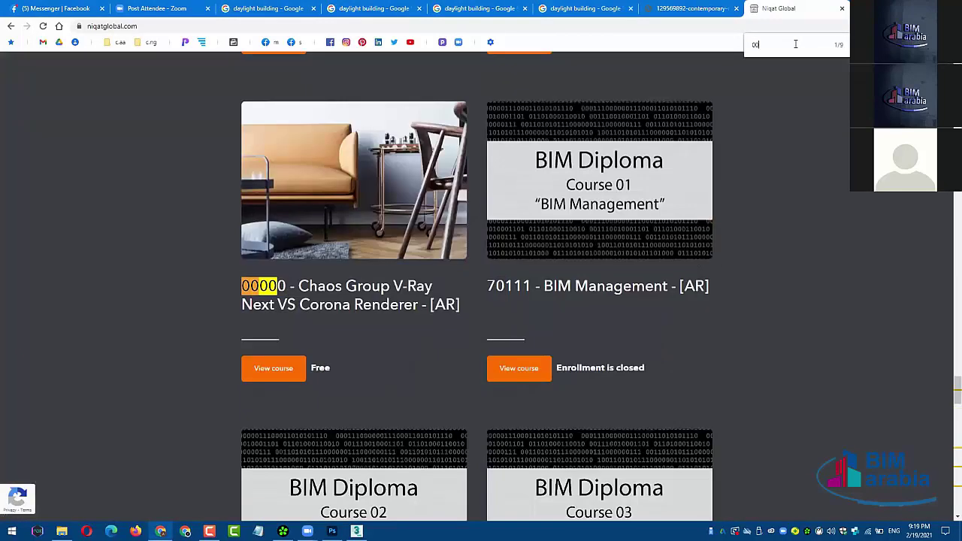
pyautogui.write('00000')
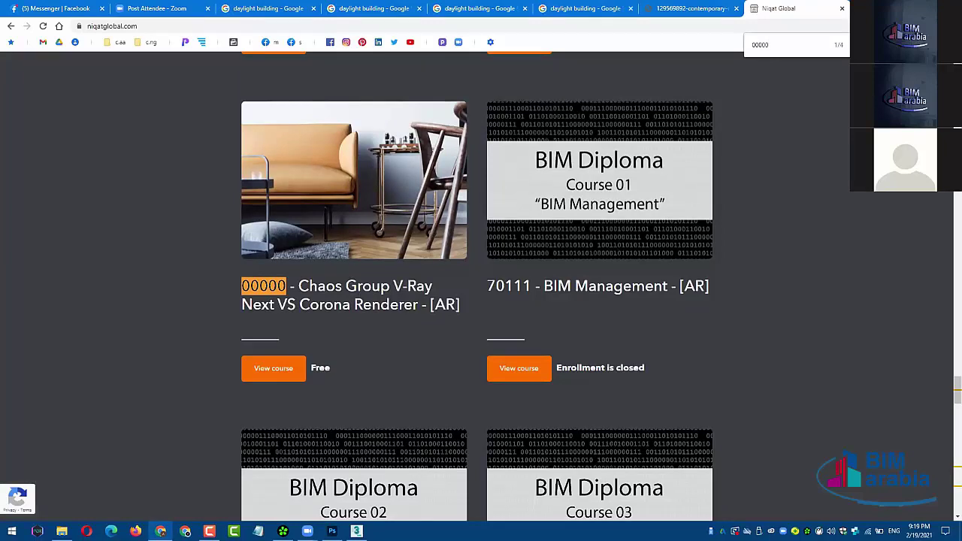
pyautogui.press('Return')
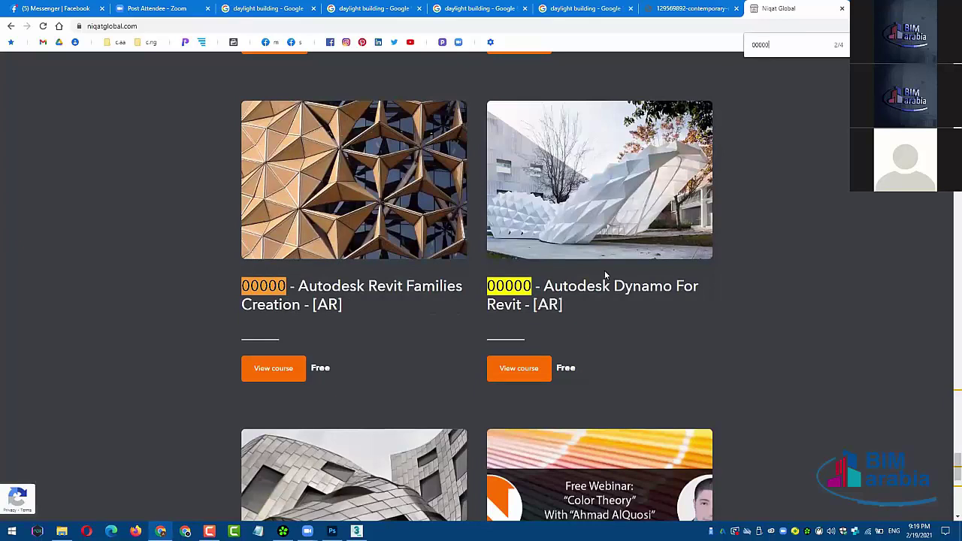
pyautogui.press('Return')
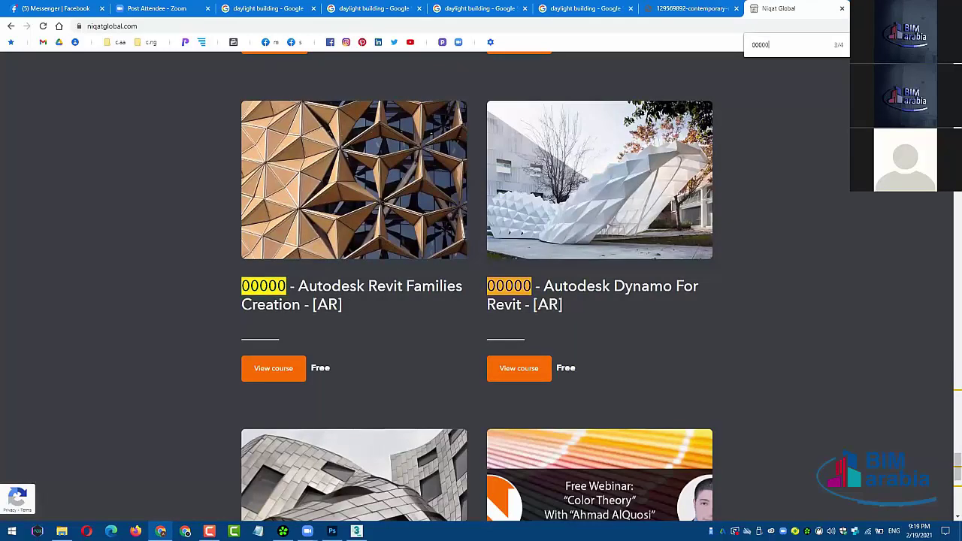
pyautogui.press('Return')
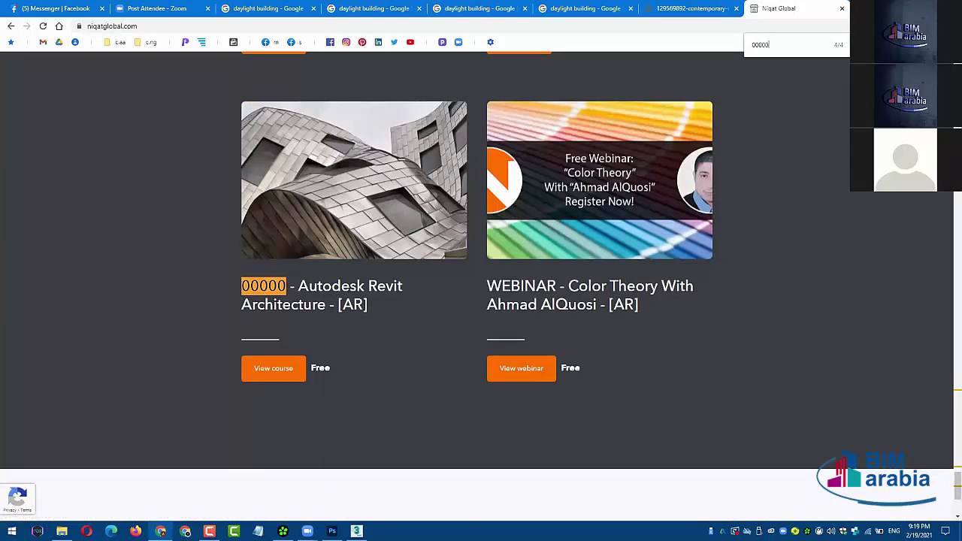
pyautogui.hotkey('shift', 'Return')
pyautogui.hotkey('shift', 'Return')
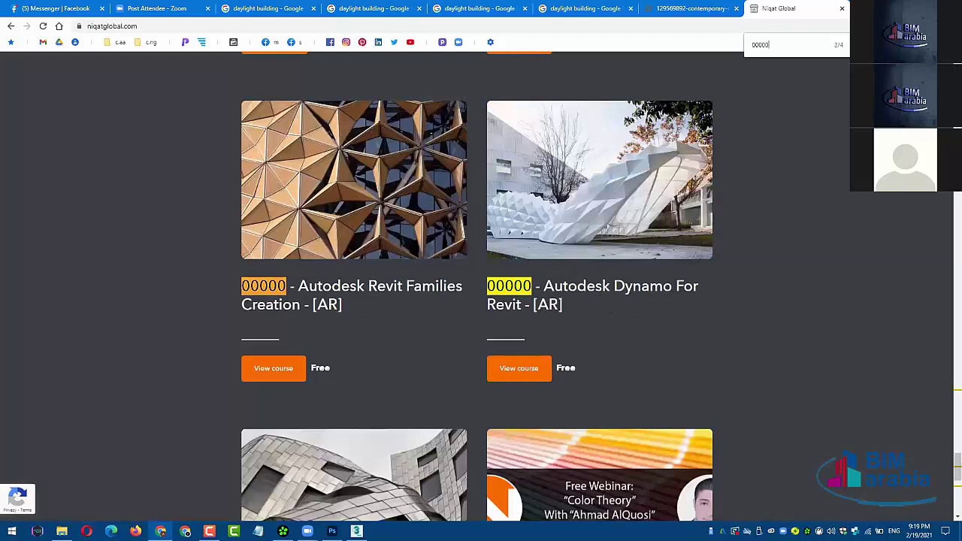
pyautogui.hotkey('shift', 'Return')
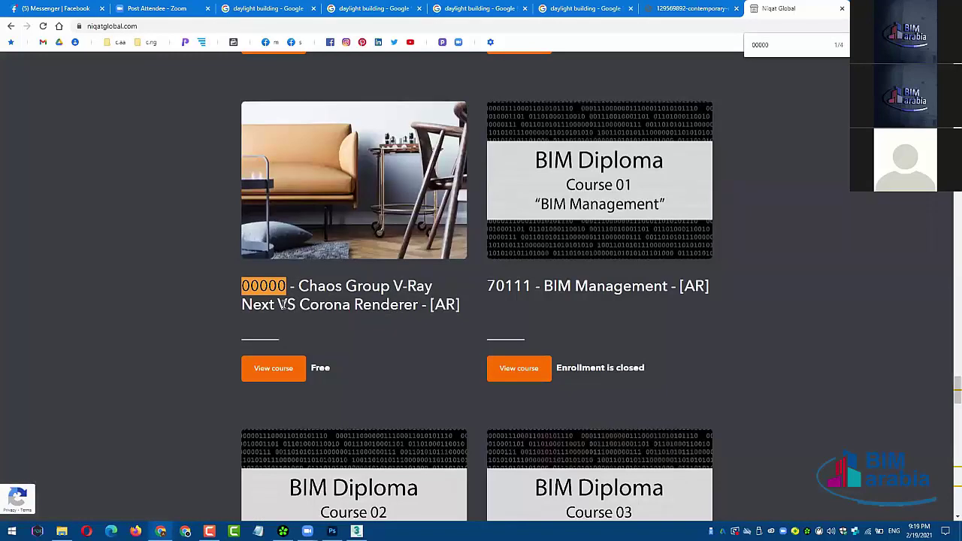
pyautogui.click(291, 370)
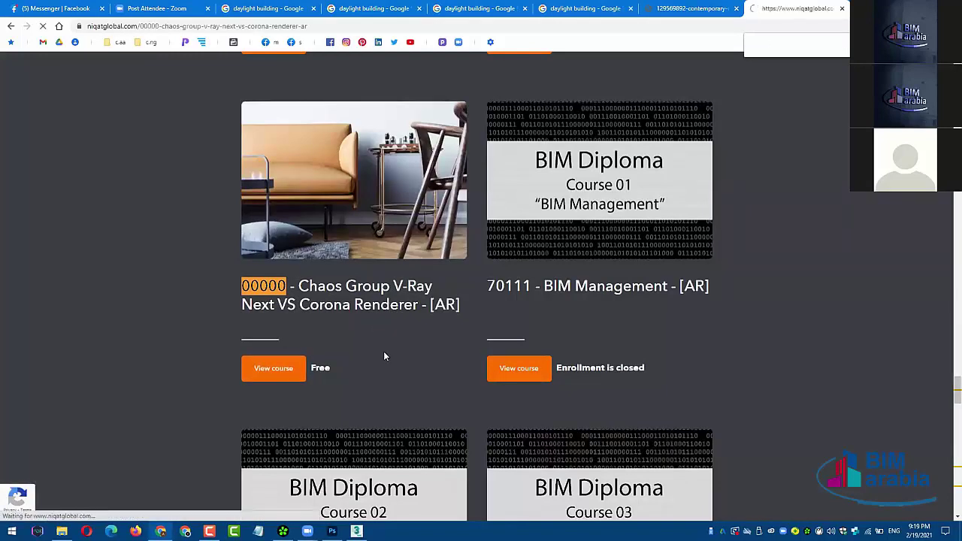
# - Scroll through the course outline down to Section X Course Closure
pyautogui.scroll(-2, 171, 335)
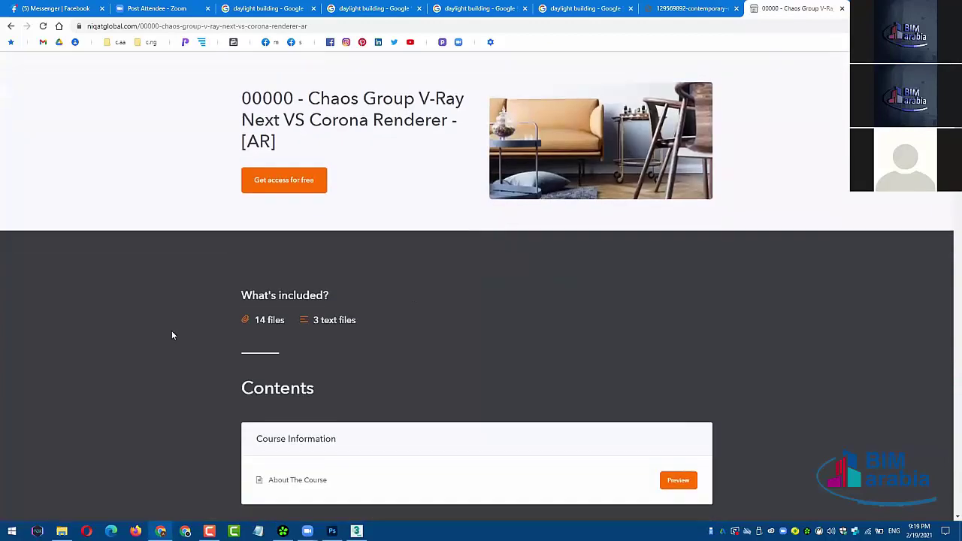
pyautogui.scroll(-3, 172, 335)
pyautogui.scroll(-2, 169, 335)
pyautogui.scroll(-2, 203, 326)
pyautogui.scroll(-2, 210, 303)
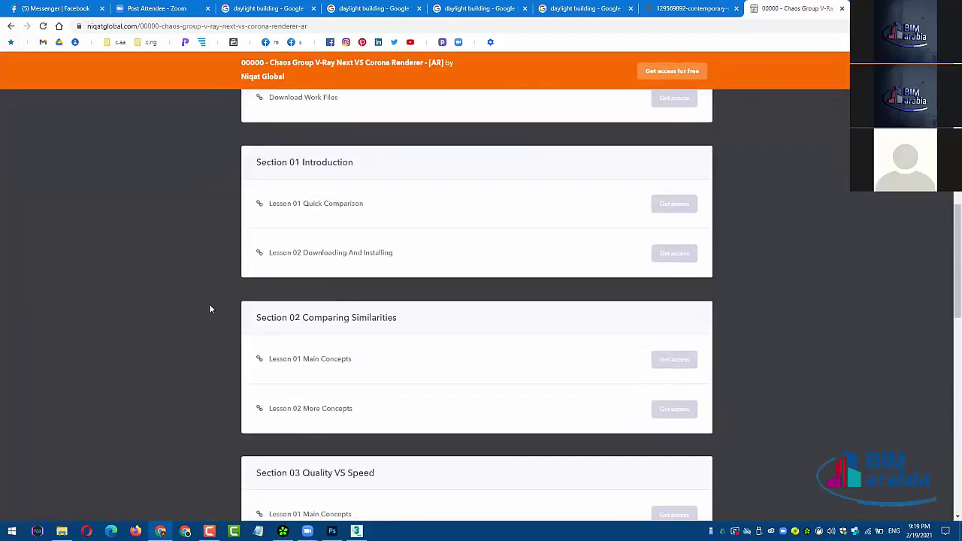
pyautogui.scroll(-2, 210, 308)
pyautogui.scroll(-1, 210, 310)
pyautogui.scroll(-2, 209, 311)
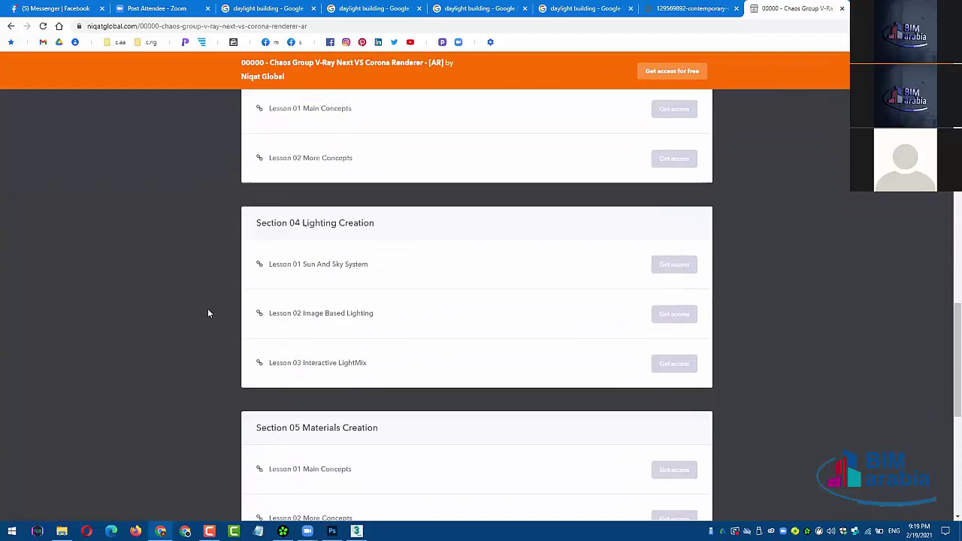
pyautogui.scroll(-2, 209, 313)
pyautogui.scroll(8, 200, 275)
pyautogui.scroll(7, 198, 245)
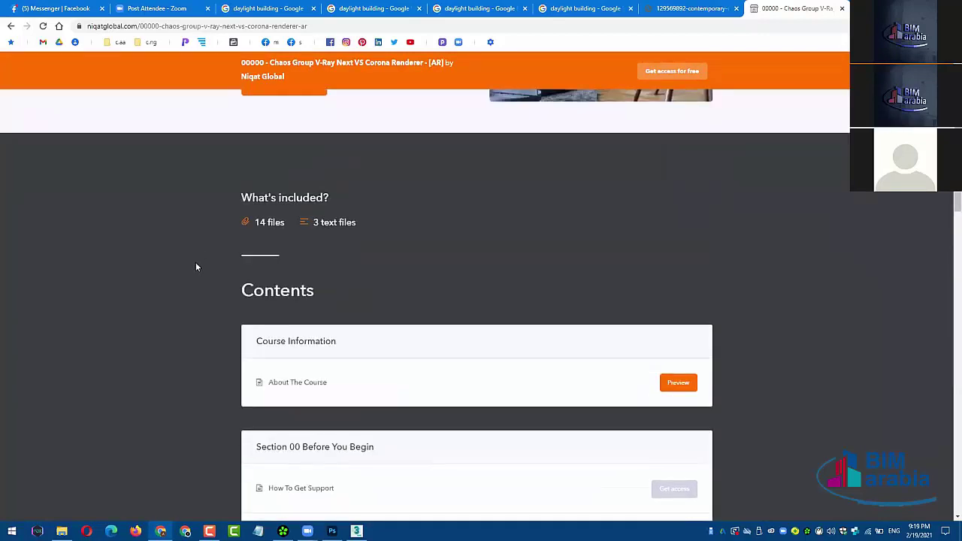
pyautogui.scroll(-2, 194, 264)
pyautogui.scroll(-1, 190, 266)
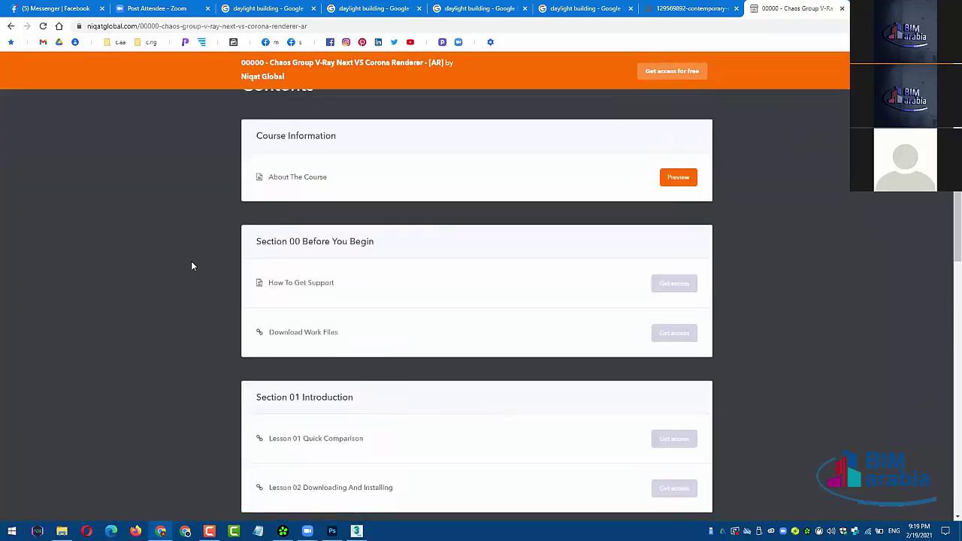
pyautogui.scroll(-1, 191, 266)
pyautogui.scroll(-1, 191, 266)
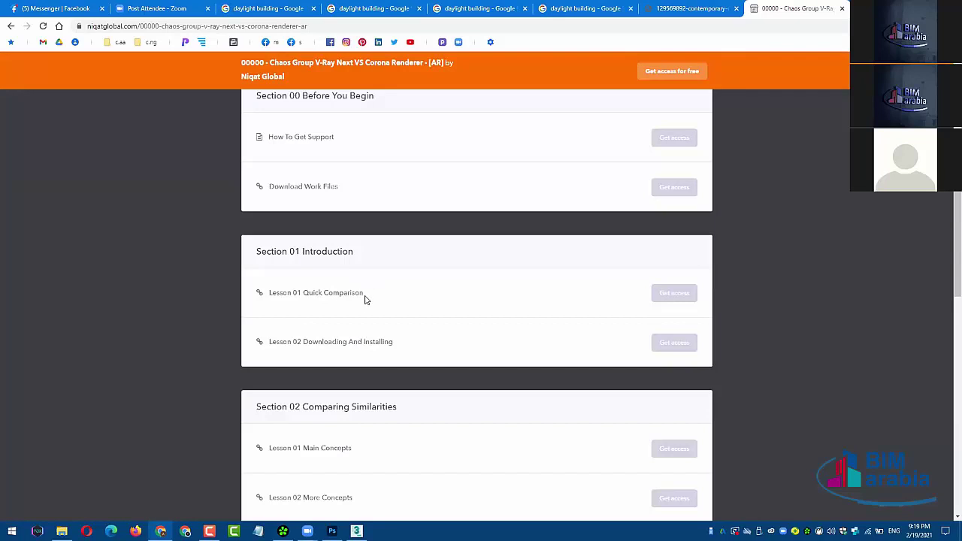
pyautogui.scroll(-1, 367, 284)
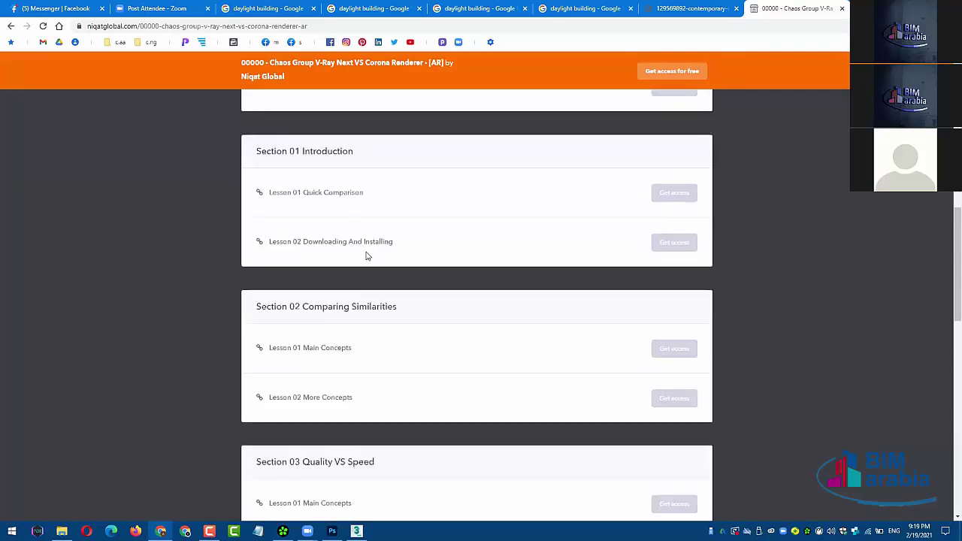
pyautogui.scroll(-1, 324, 322)
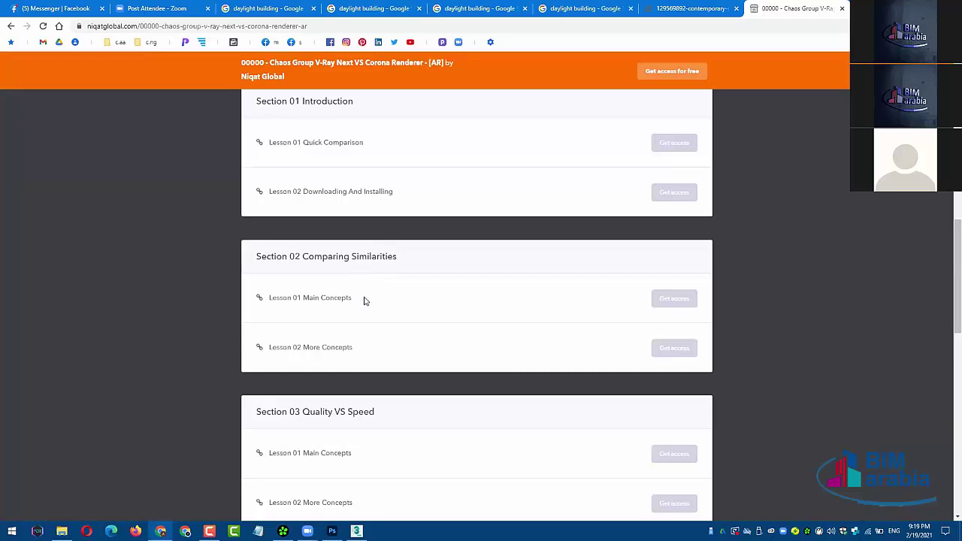
pyautogui.scroll(-1, 363, 300)
pyautogui.scroll(-1, 339, 313)
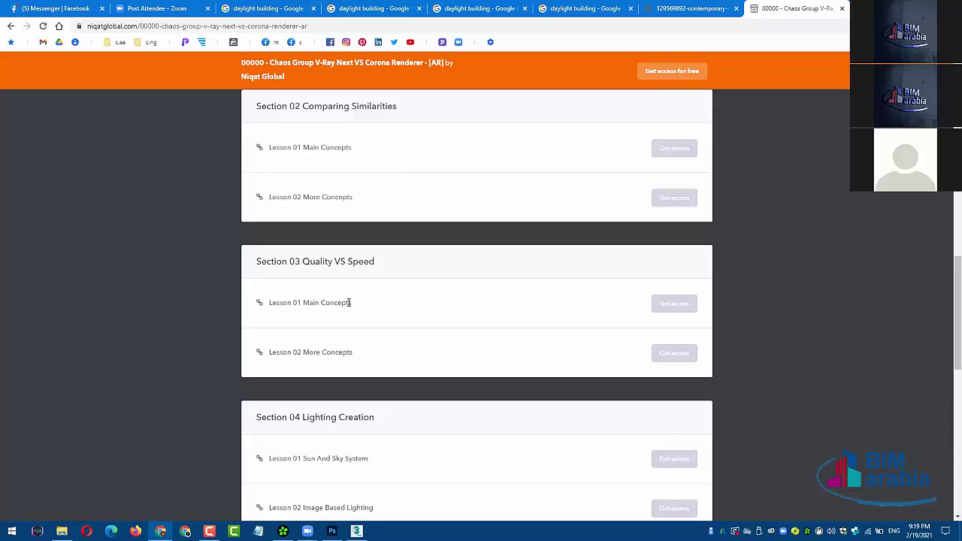
pyautogui.scroll(-1, 346, 331)
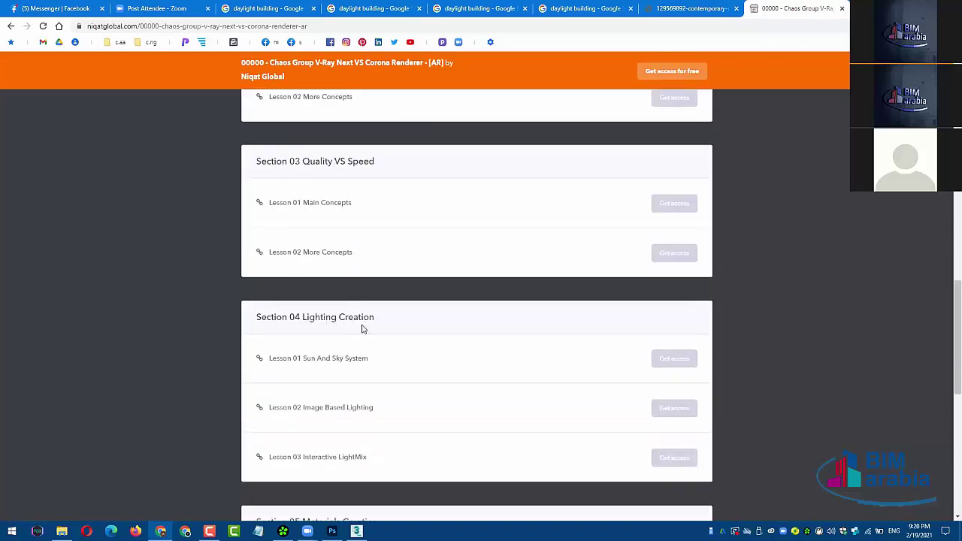
pyautogui.scroll(-1, 362, 345)
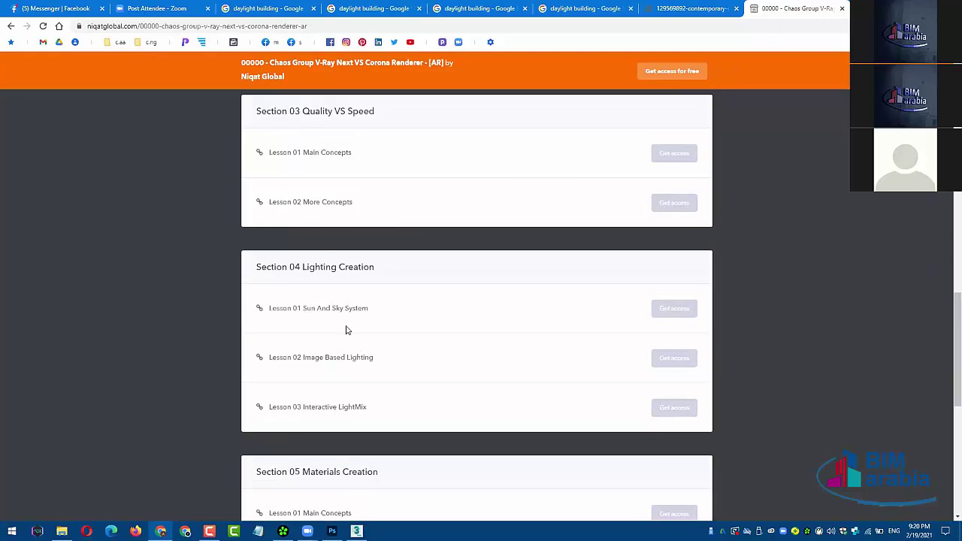
pyautogui.scroll(-1, 346, 330)
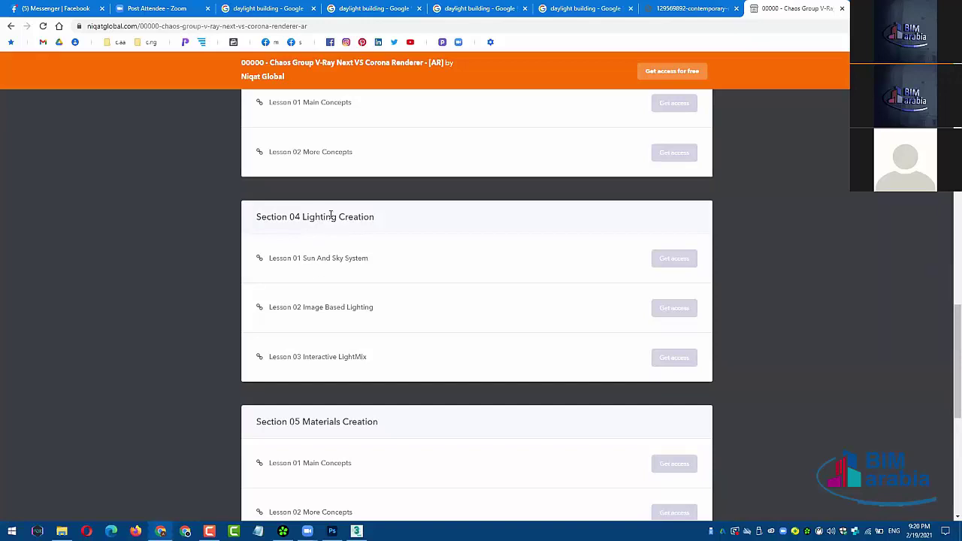
pyautogui.scroll(-2, 346, 323)
pyautogui.scroll(-2, 342, 347)
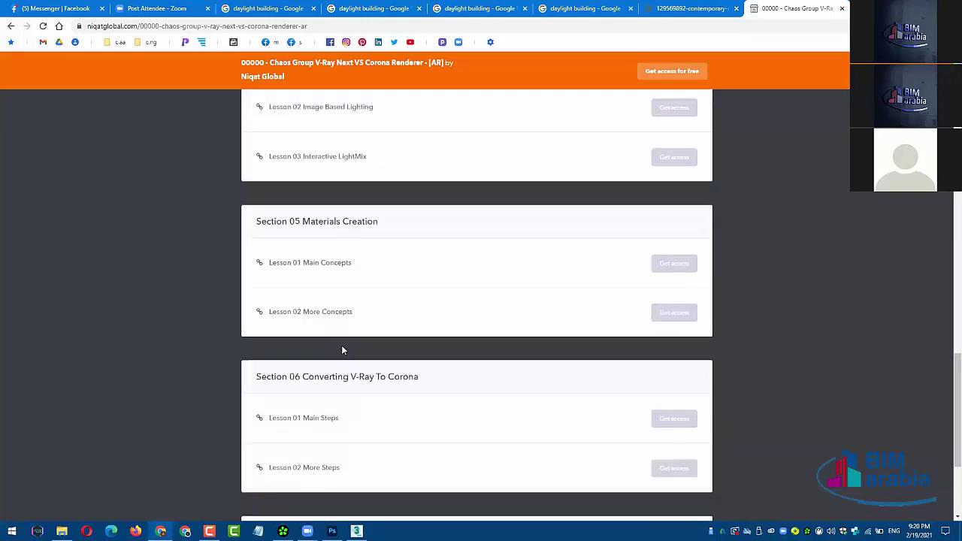
pyautogui.scroll(-2, 340, 384)
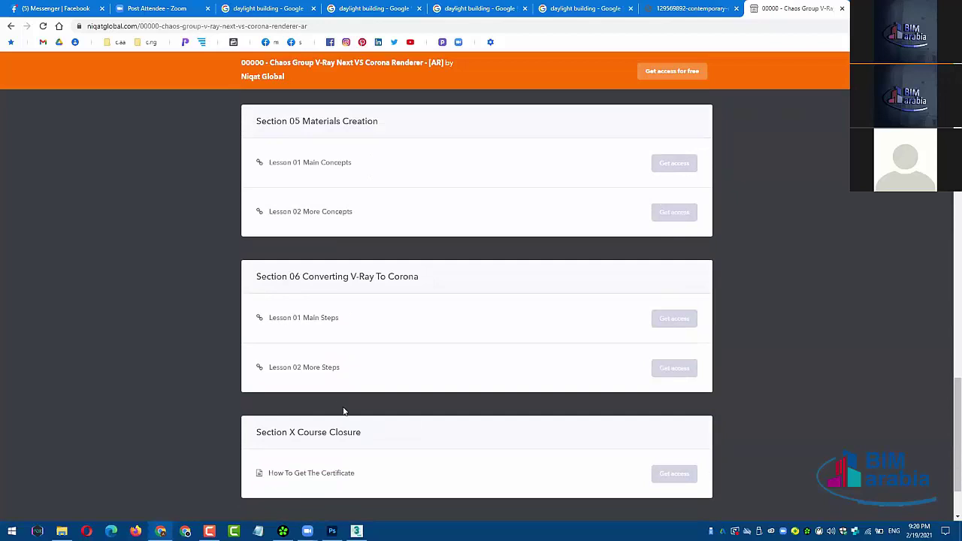
pyautogui.scroll(-1, 343, 411)
# - Copy the course page address and return to 3ds Max
pyautogui.click(307, 25)
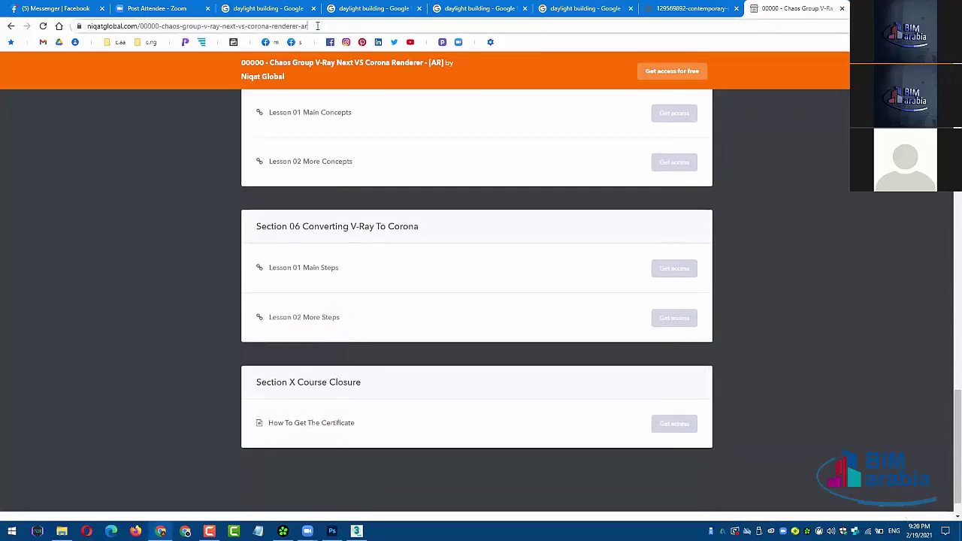
pyautogui.rightClick(315, 27)
pyautogui.click(358, 98)
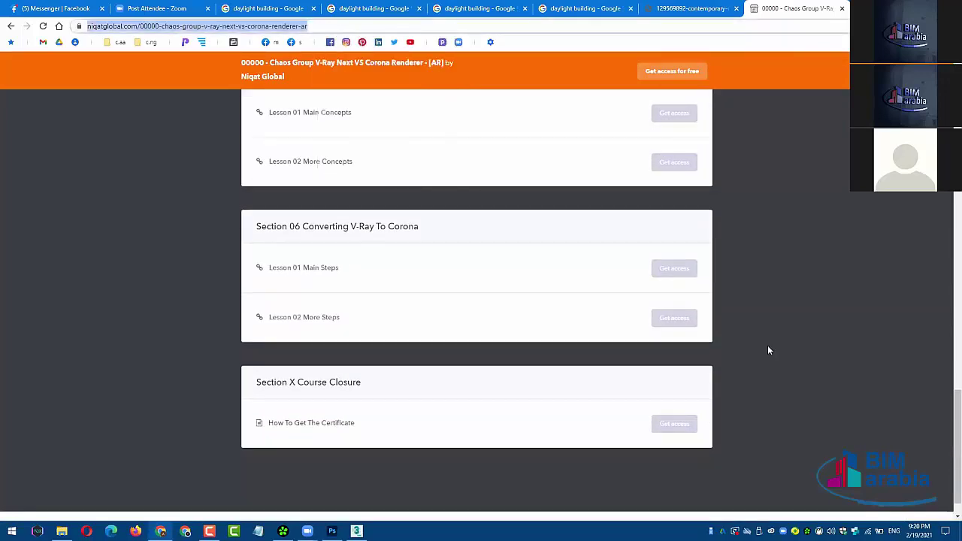
pyautogui.hotkey('alt', 'Tab')
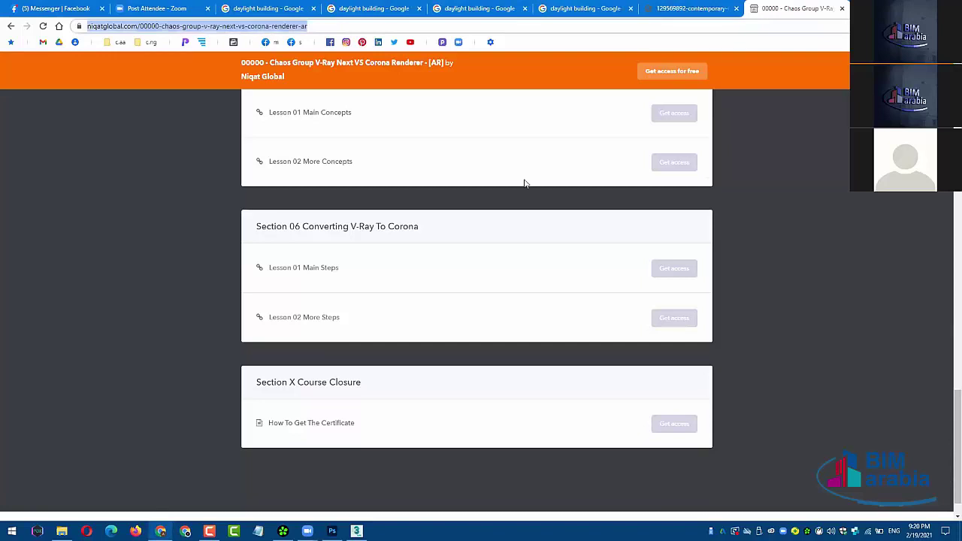
pyautogui.hotkey('alt', 'Tab')
# - Start the interactive Corona render of the camera view
pyautogui.moveTo(570, 88); pyautogui.dragTo(588, 83)
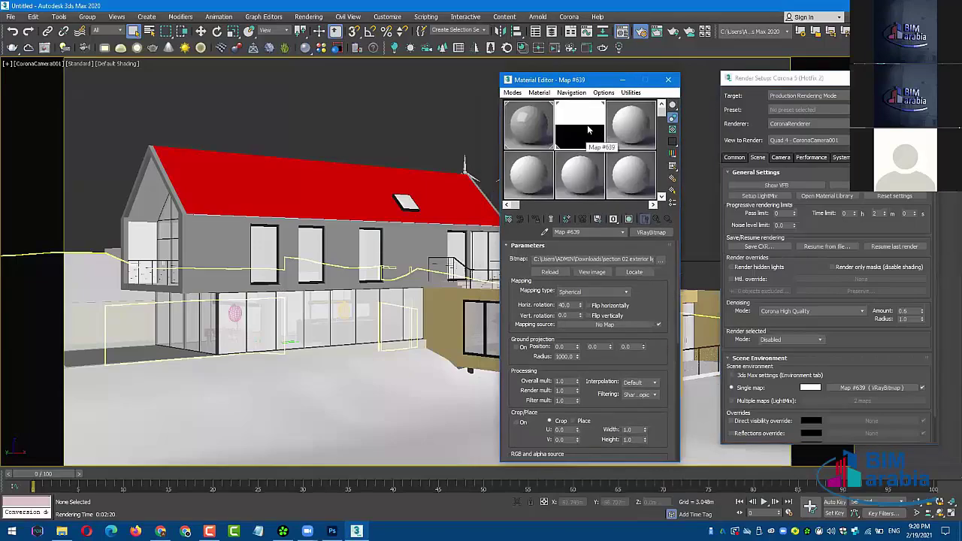
pyautogui.hotkey('shift', 'q')
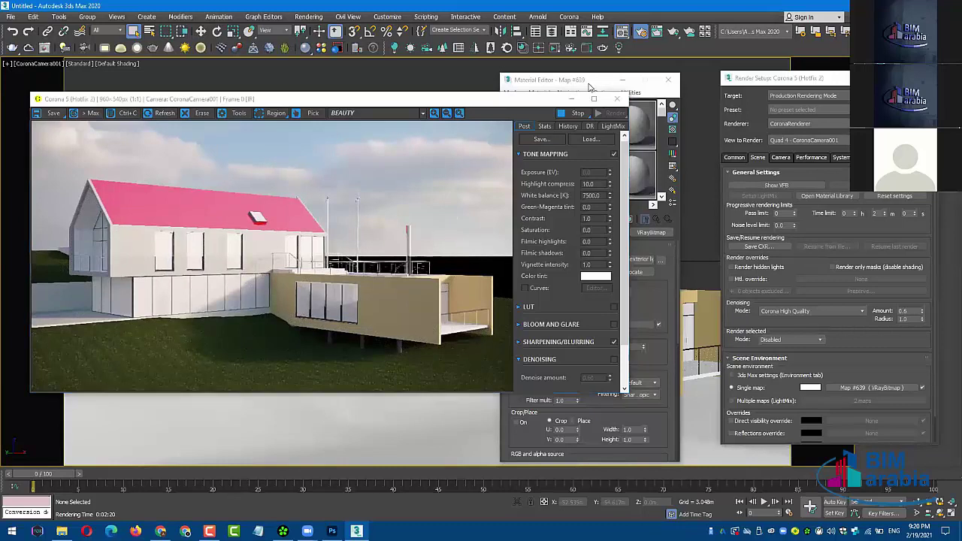
pyautogui.moveTo(574, 89); pyautogui.dragTo(616, 86)
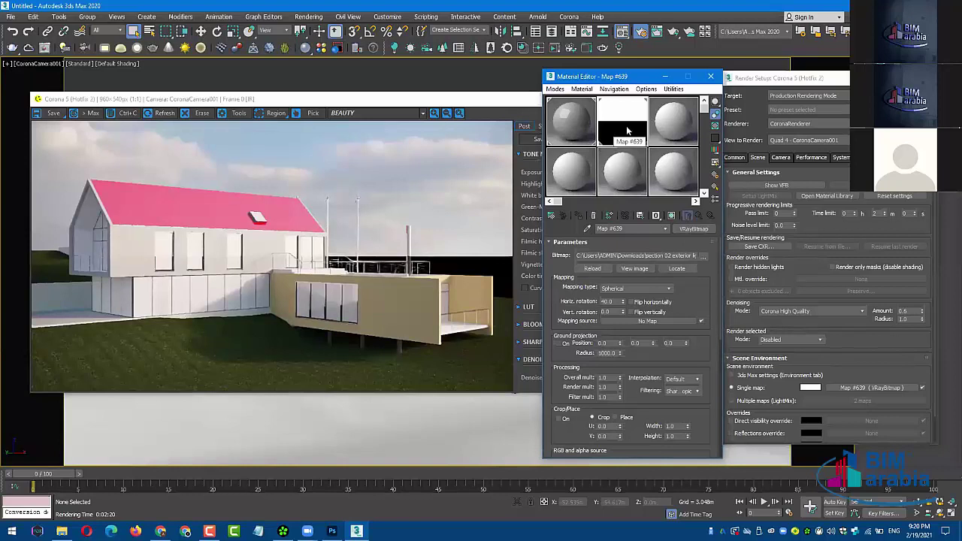
# - Copy the sky map into an empty Material Editor slot and rename it Map #639_2
pyautogui.click(663, 137)
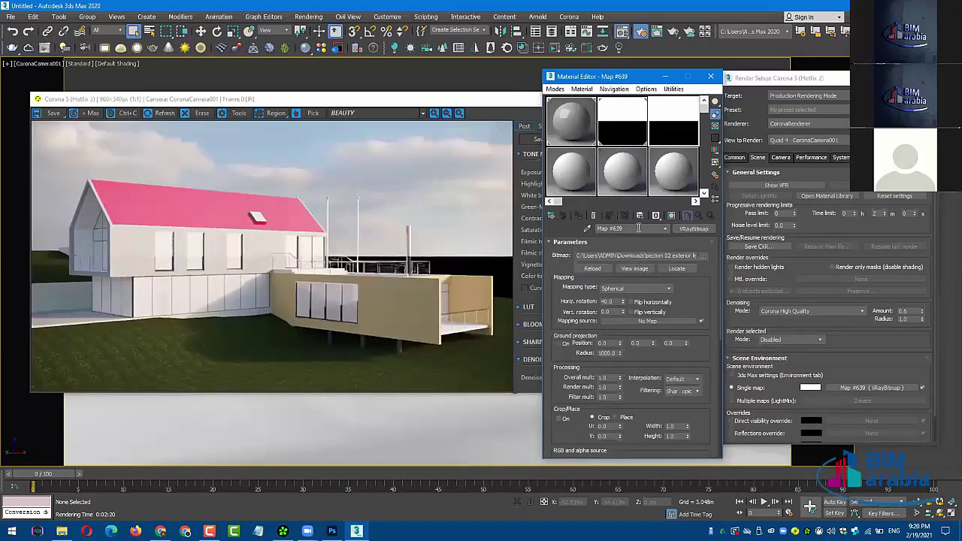
pyautogui.click(638, 228)
pyautogui.write('_2')
pyautogui.click(729, 236)
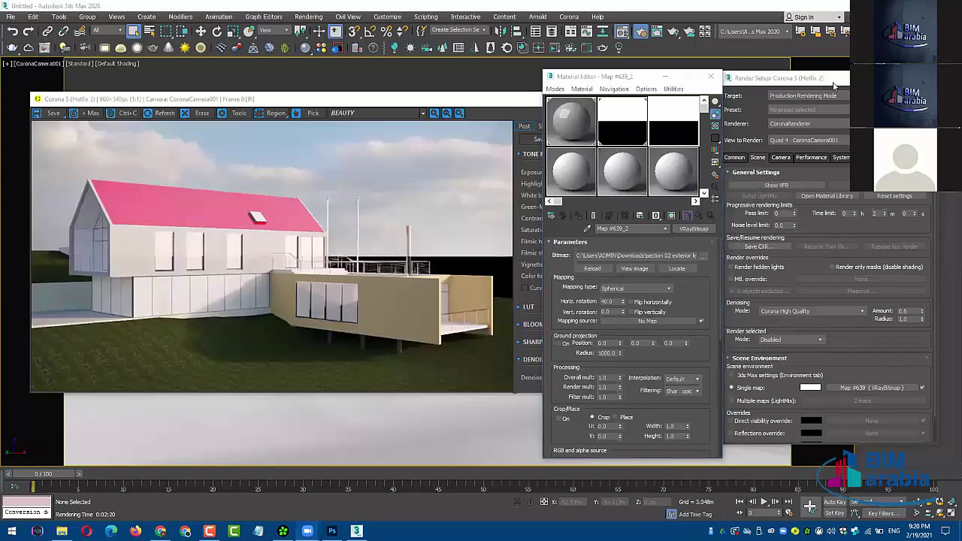
pyautogui.moveTo(832, 81); pyautogui.dragTo(844, 81)
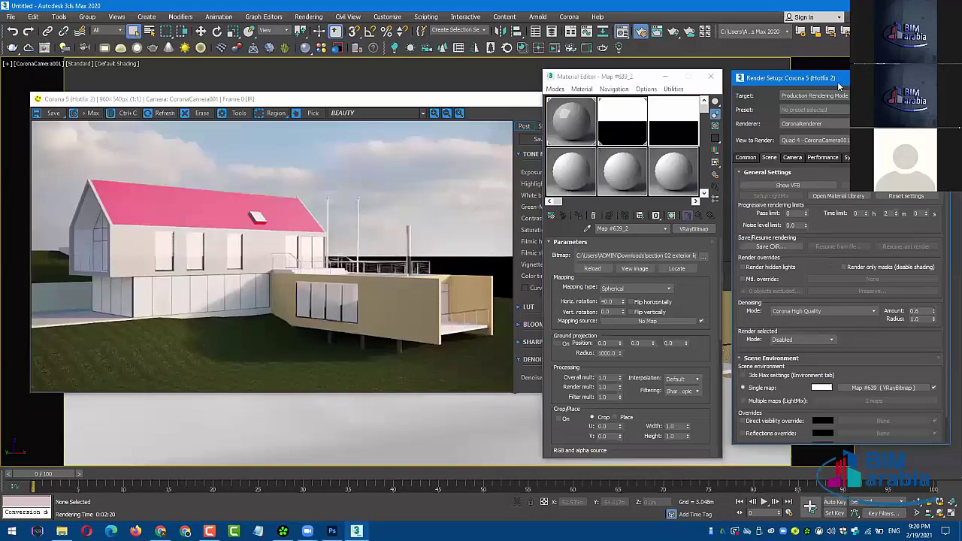
# - Enable the Direct visibility, Reflections and Refractions overrides in Scene Environment
pyautogui.click(743, 389)
pyautogui.scroll(-1, 743, 389)
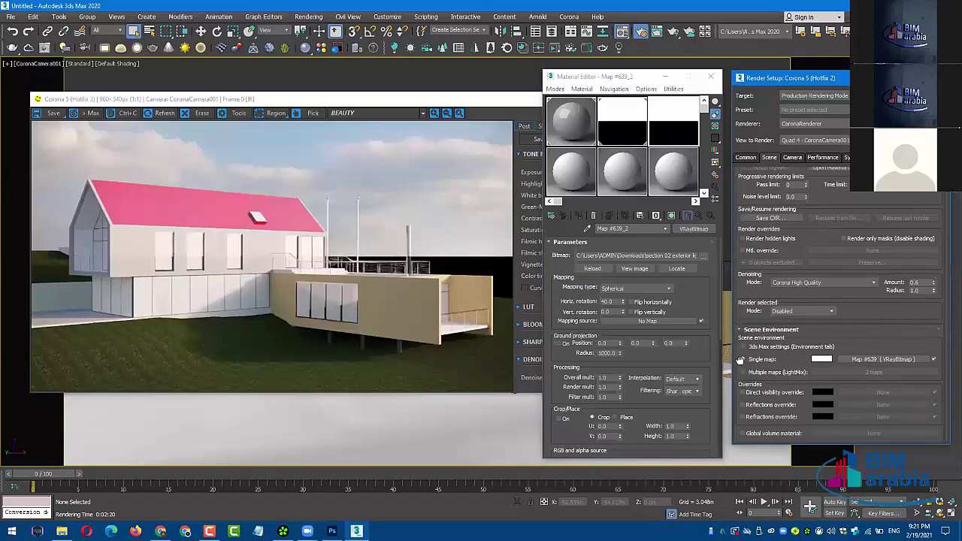
pyautogui.click(778, 392)
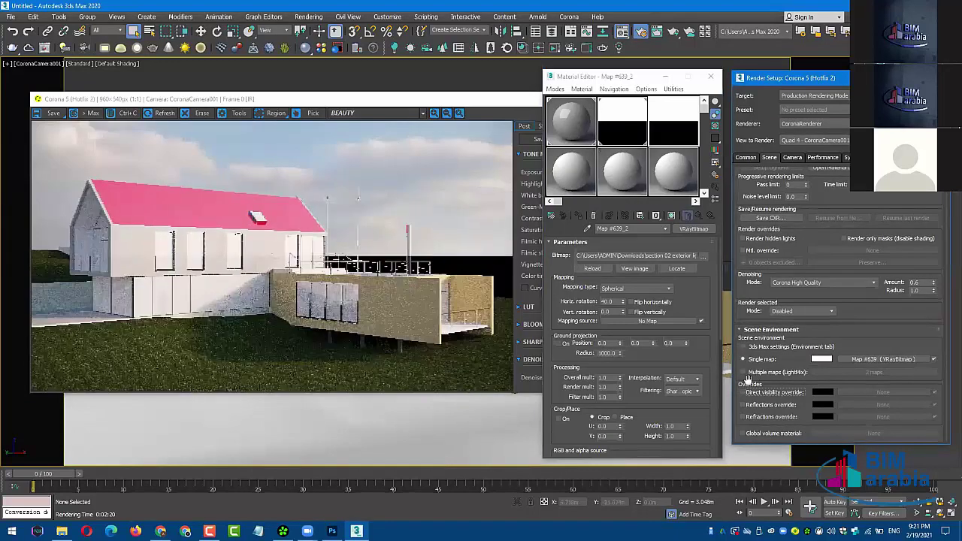
pyautogui.click(768, 394)
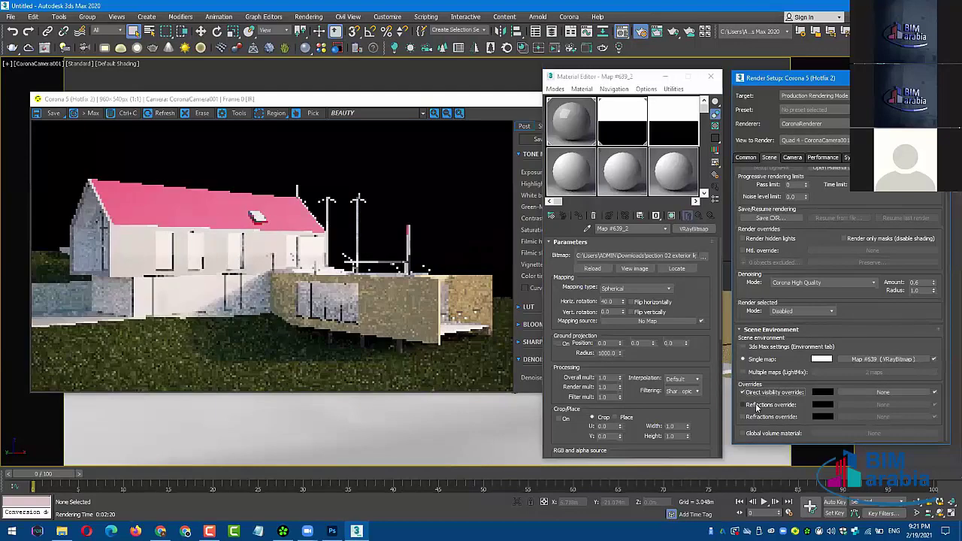
pyautogui.click(756, 406)
pyautogui.click(754, 419)
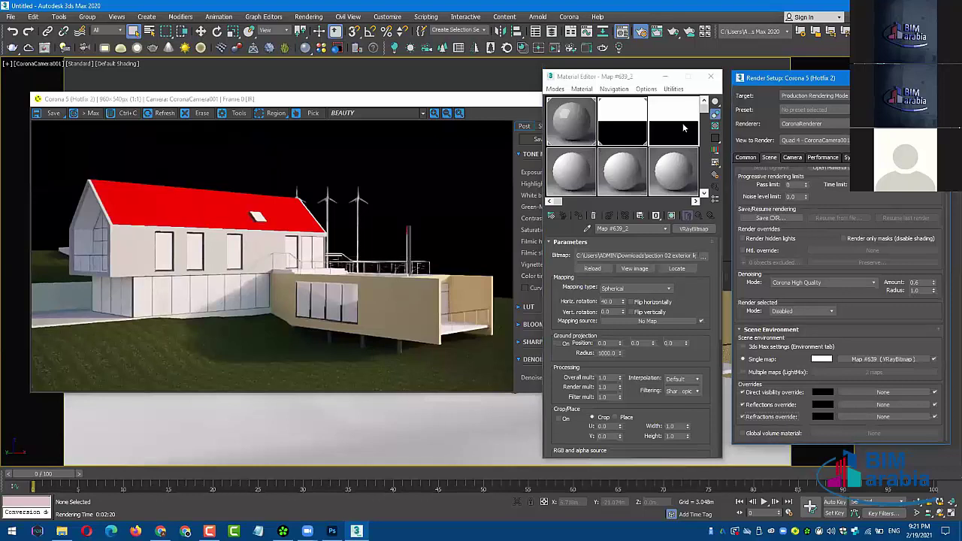
# - Assign Map #639_2 as an instance to all three override slots
pyautogui.click(706, 137)
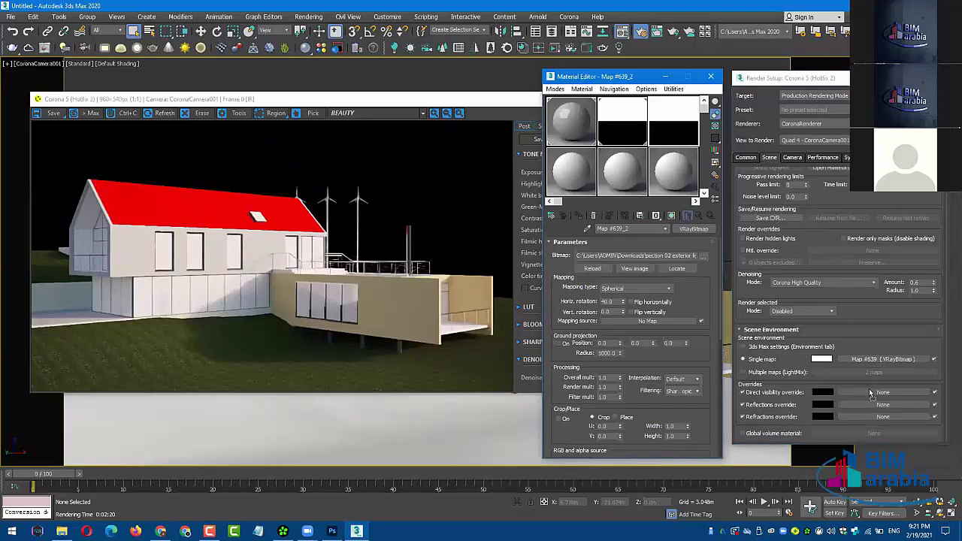
pyautogui.moveTo(872, 391); pyautogui.dragTo(870, 389)
pyautogui.click(819, 291)
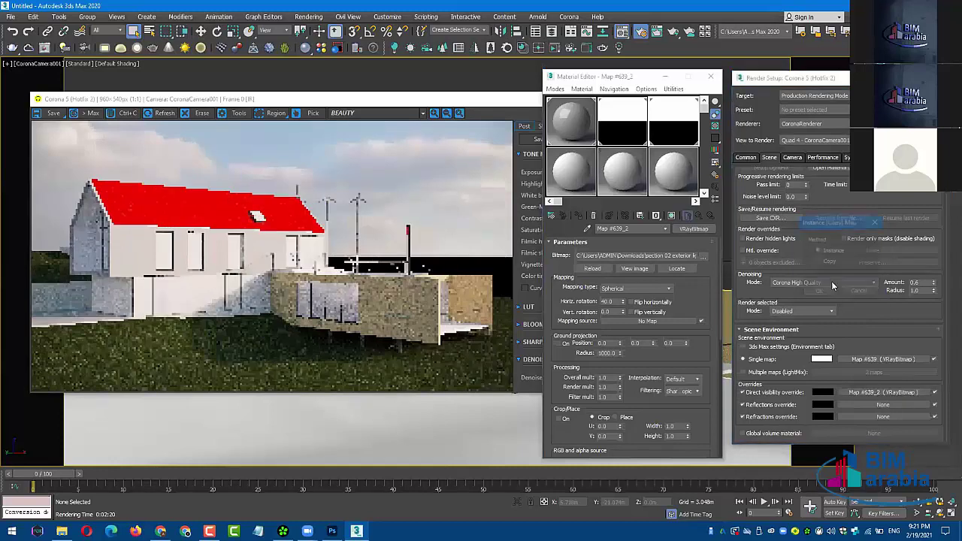
pyautogui.moveTo(883, 392); pyautogui.dragTo(881, 418)
pyautogui.press('Return')
pyautogui.click(818, 292)
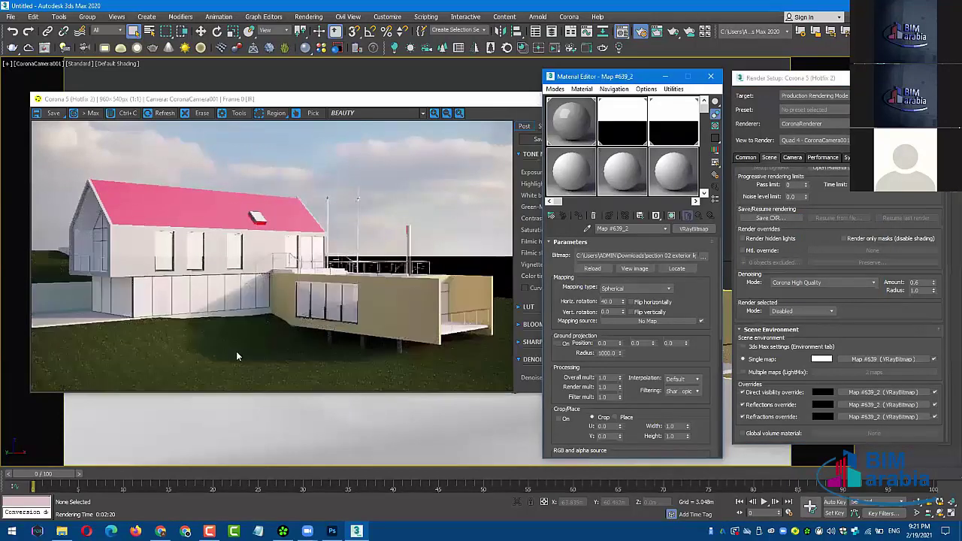
# - Try sky map horizontal rotations of 20, 40 and 100, settling on 40
pyautogui.doubleClick(614, 303)
pyautogui.write('20')
pyautogui.press('Return')
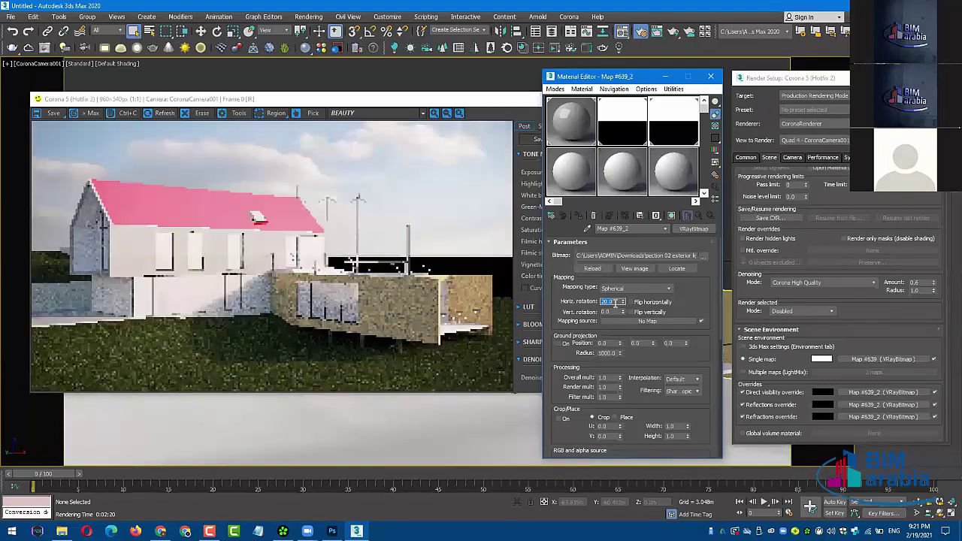
pyautogui.write('40')
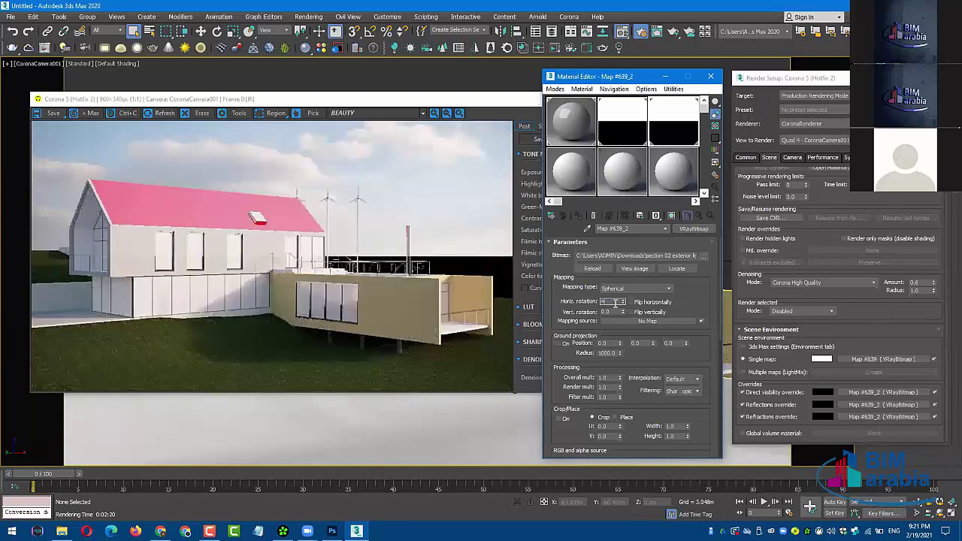
pyautogui.press('Return')
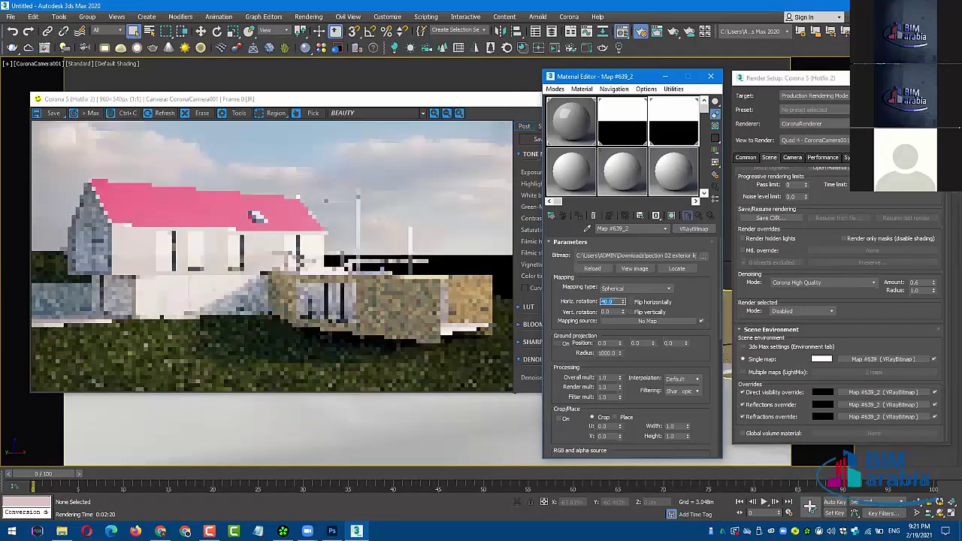
pyautogui.write('0')
pyautogui.press('Return')
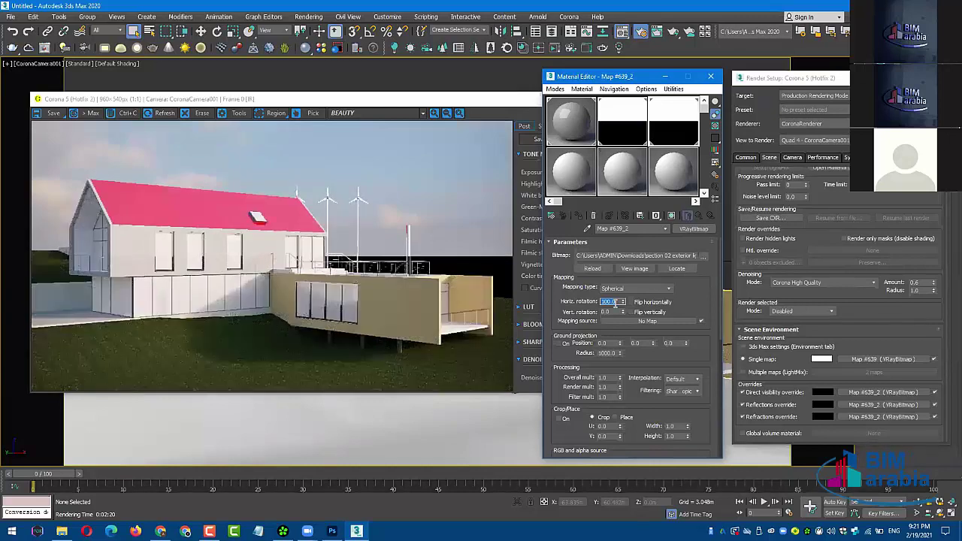
pyautogui.write('40')
pyautogui.press('Return')
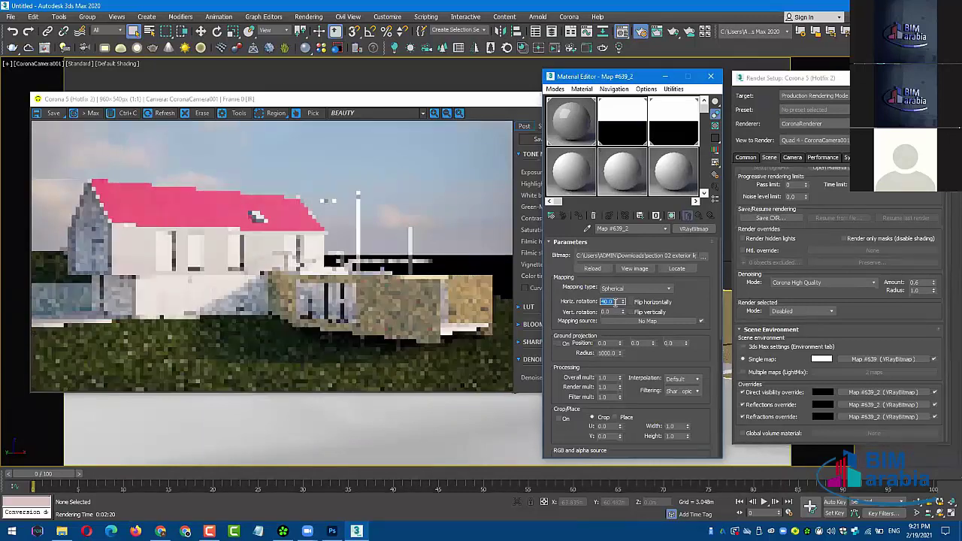
# - Check the render's Alpha channel, return to BEAUTY, and show Map #639_2's settings
pyautogui.click(267, 267)
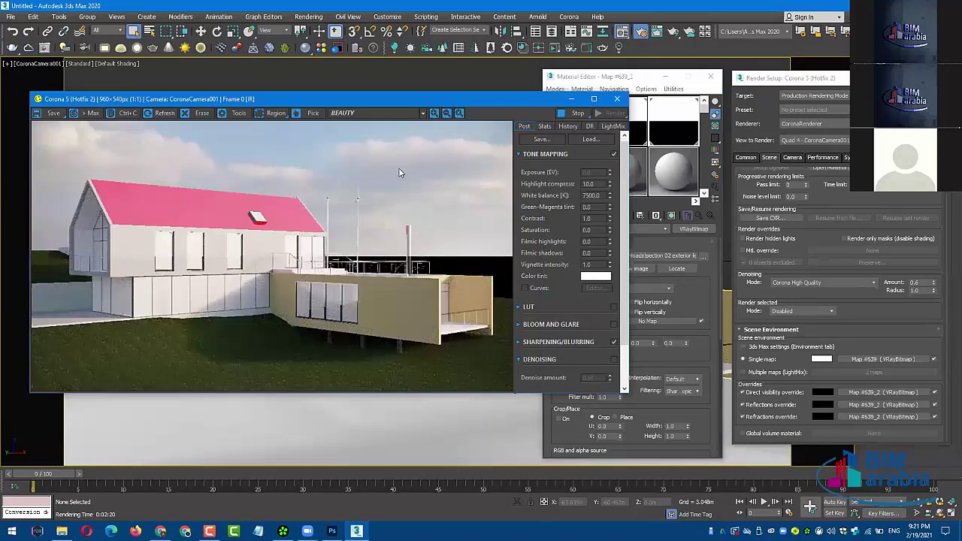
pyautogui.click(376, 114)
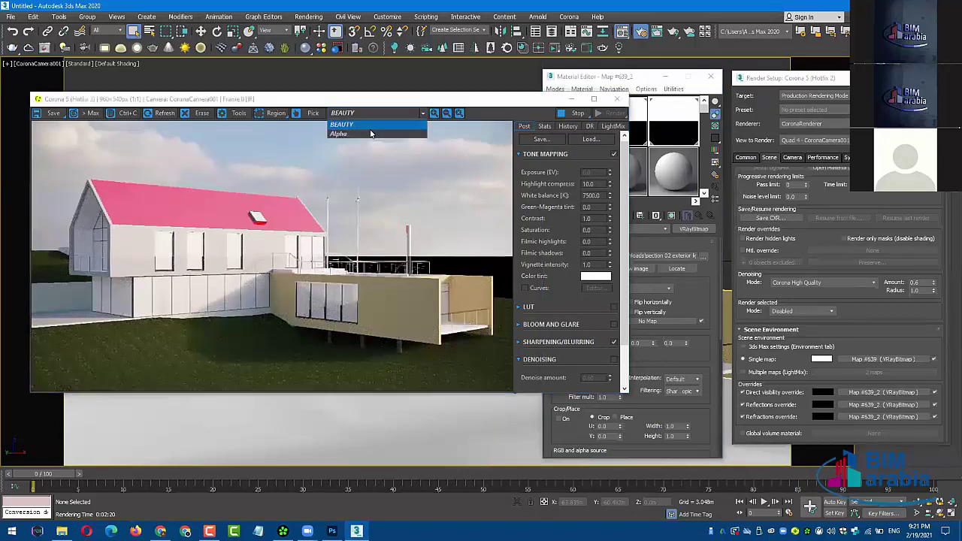
pyautogui.click(373, 135)
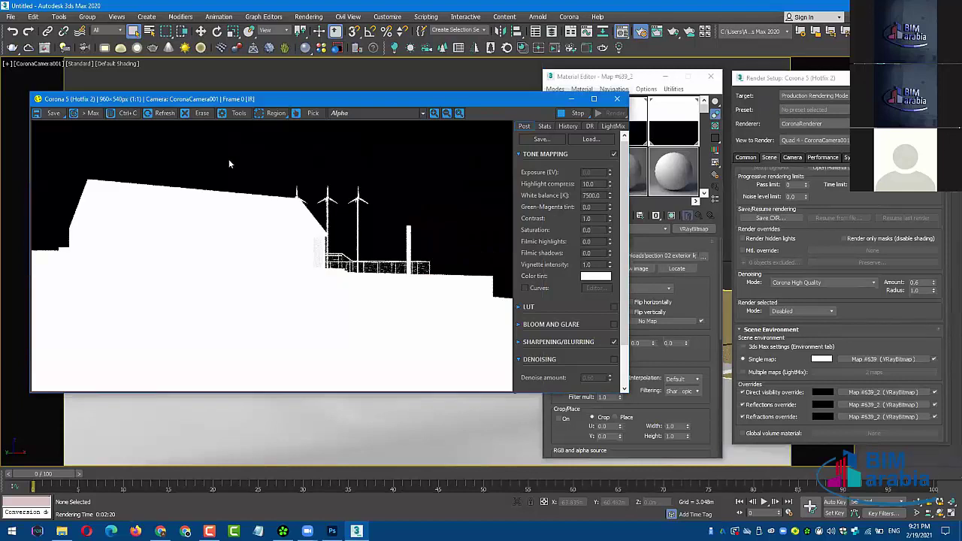
pyautogui.click(353, 112)
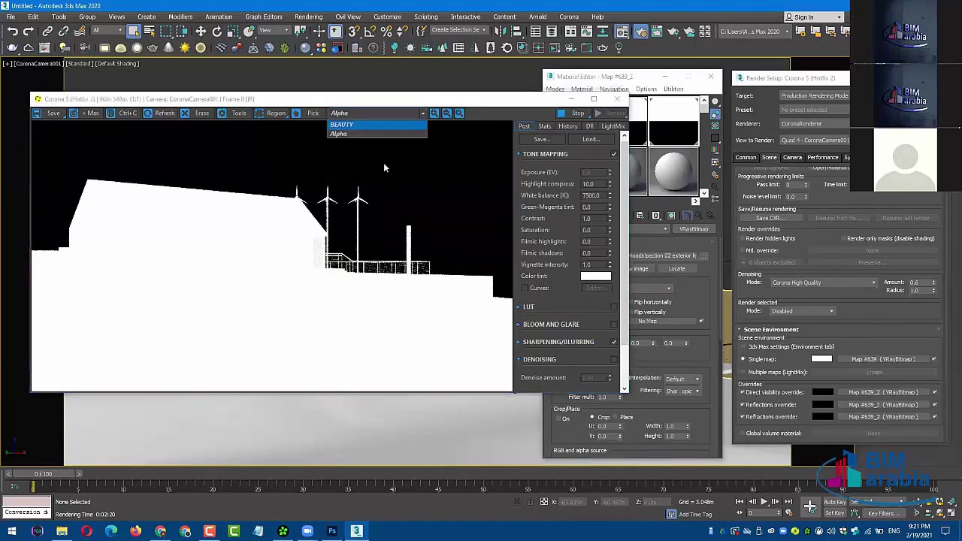
pyautogui.click(353, 123)
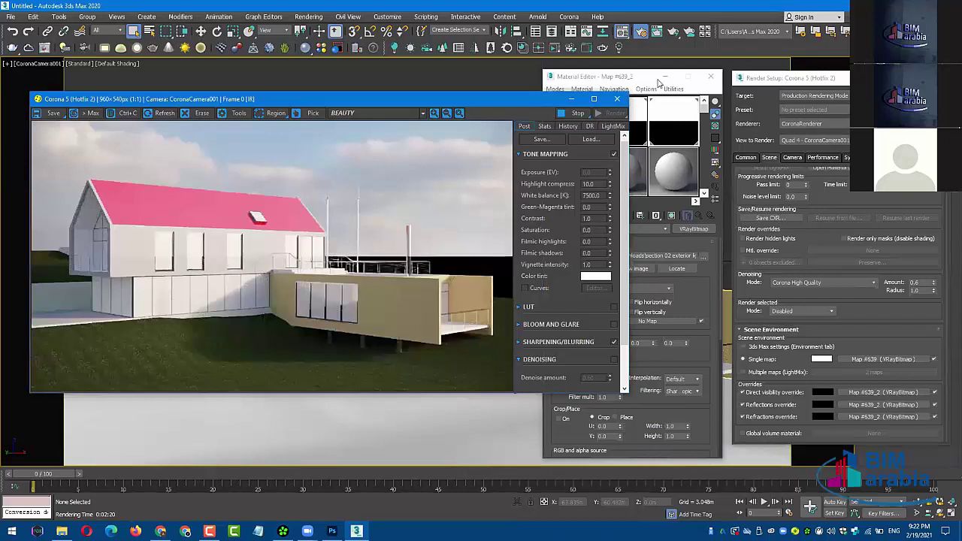
pyautogui.click(676, 111)
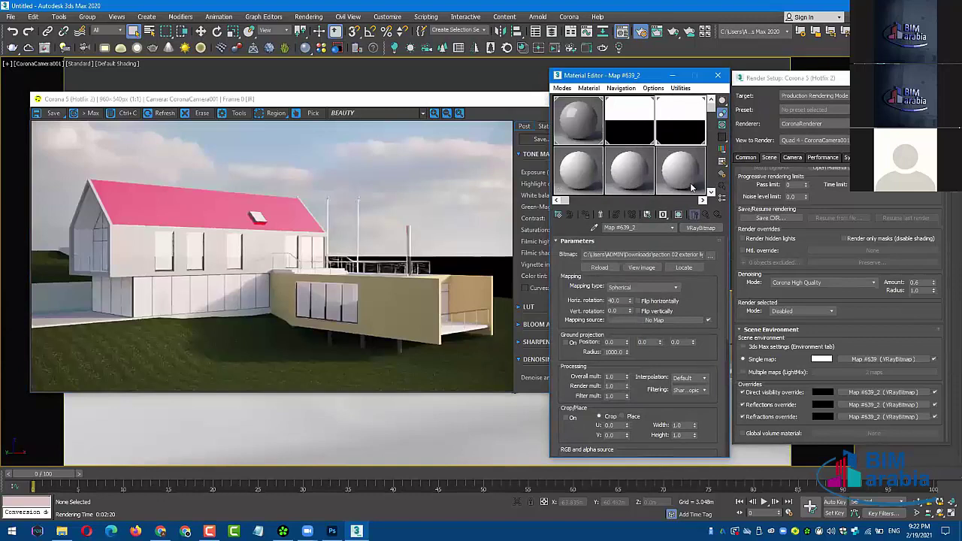
# - Replace the VRayBitmap sky map with a ColorCorrection map, keeping the old bitmap inside
pyautogui.click(695, 227)
pyautogui.click(90, 112)
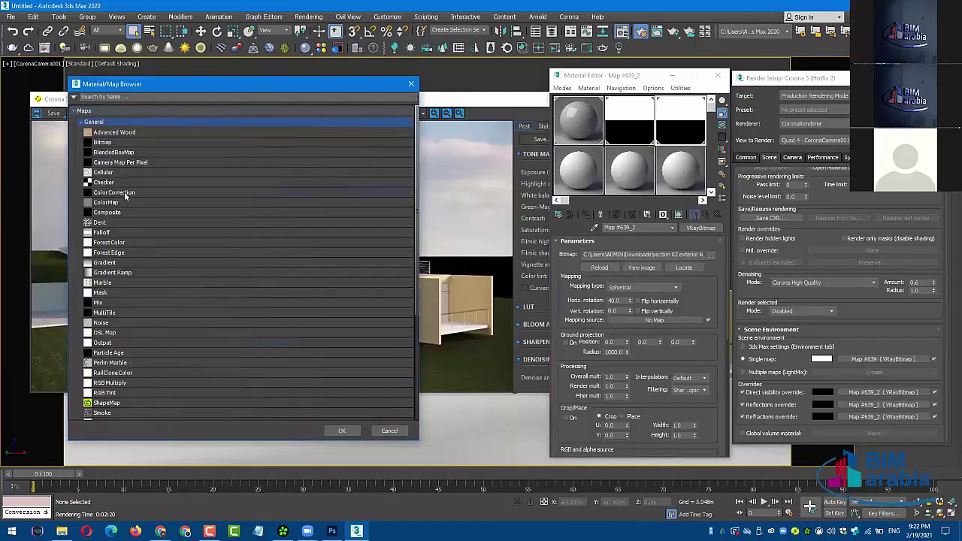
pyautogui.press('Escape')
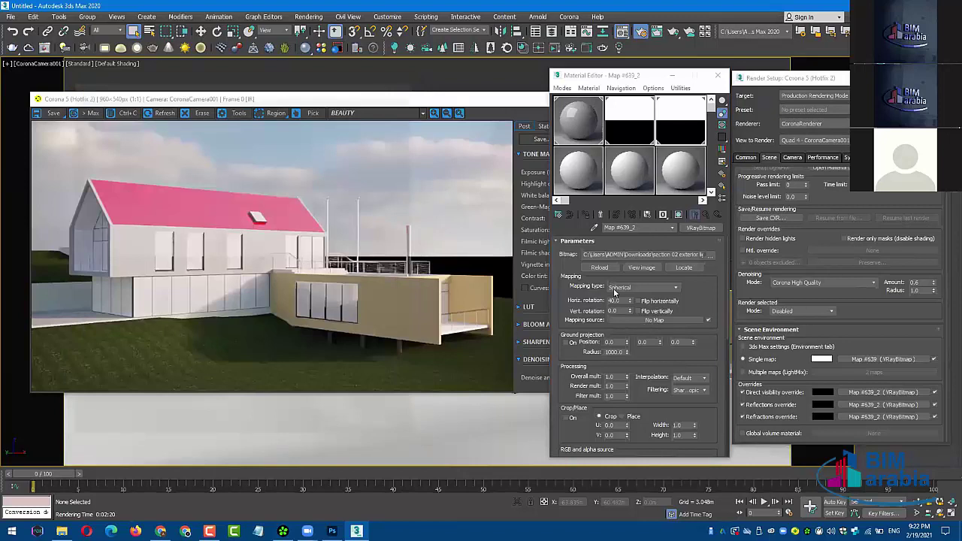
pyautogui.press('Return')
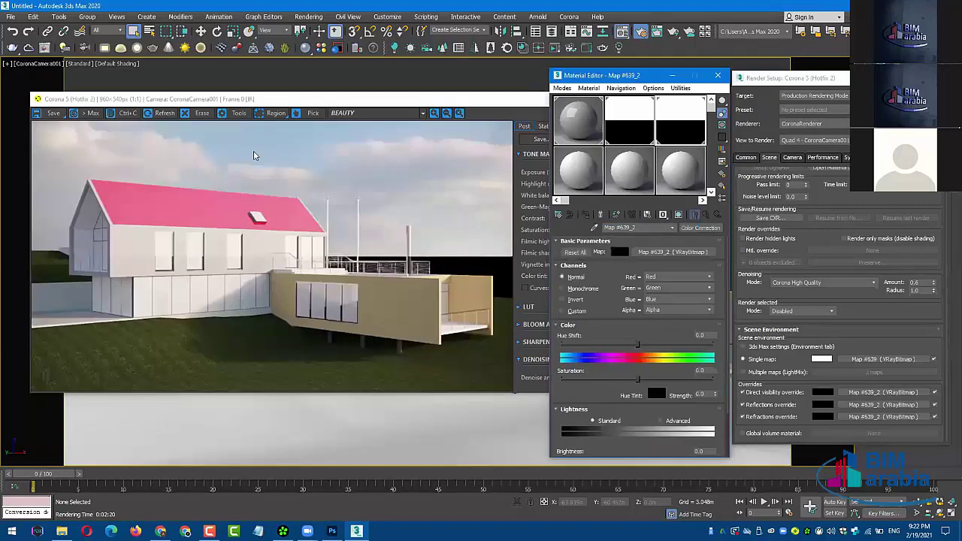
# - Set Lightness to Advanced, enable the B channel and give it a gamma of 2.0
pyautogui.scroll(2, 261, 152)
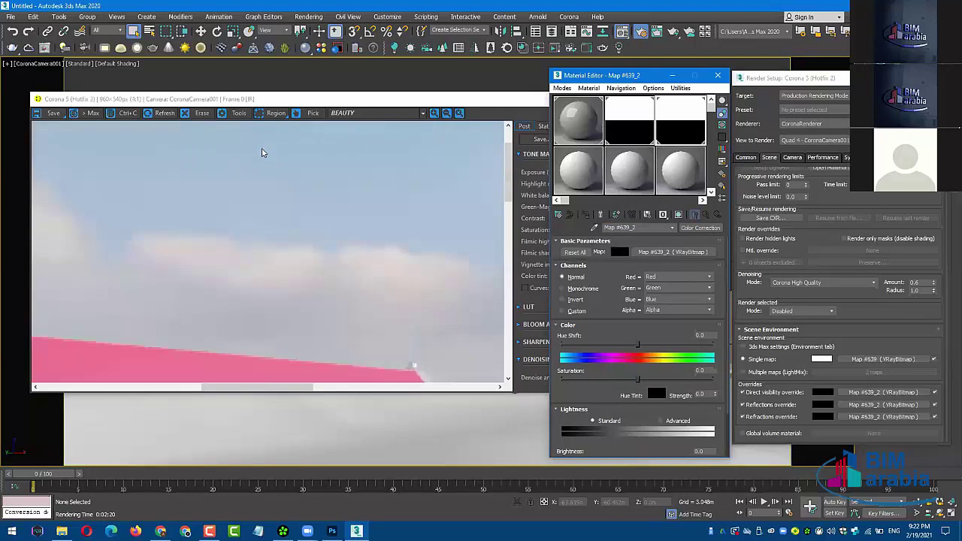
pyautogui.scroll(-1, 268, 163)
pyautogui.scroll(-1, 271, 165)
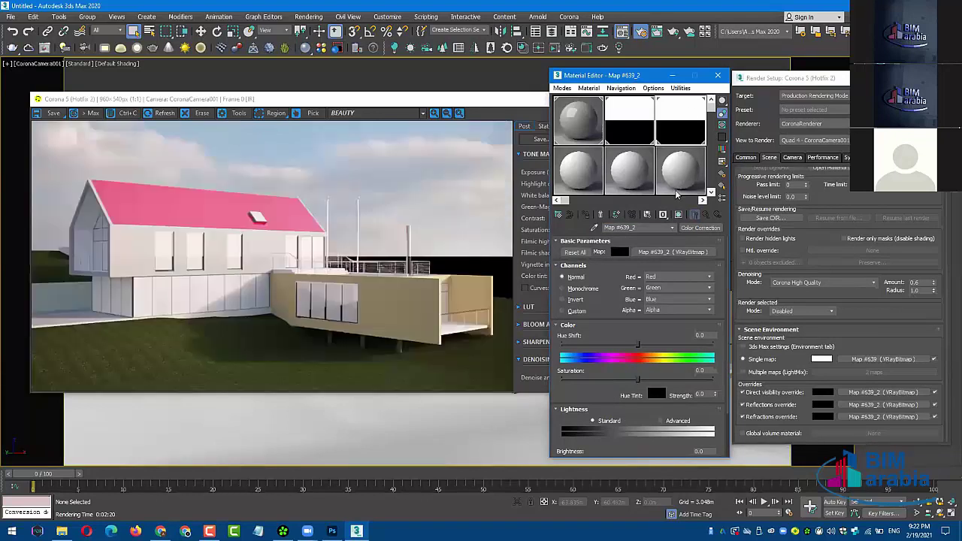
pyautogui.scroll(-1, 620, 276)
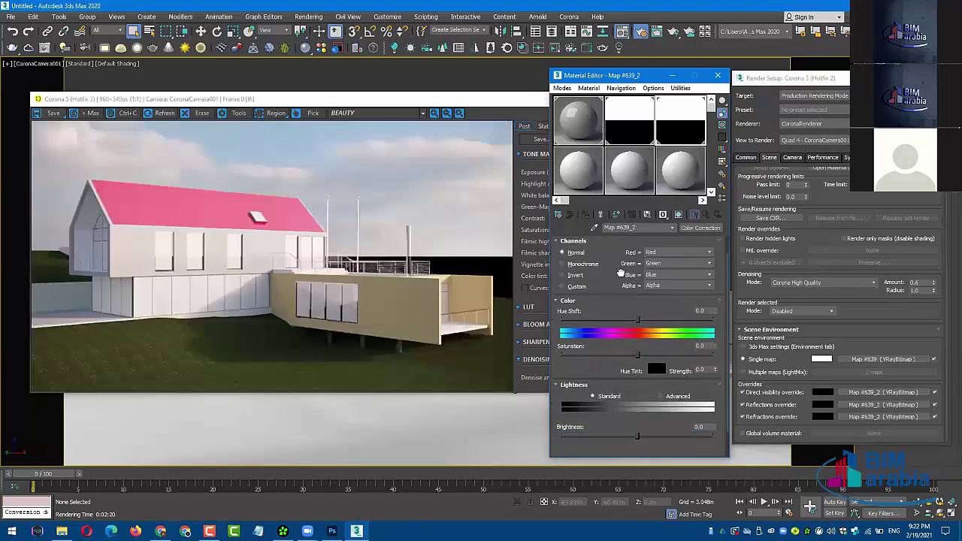
pyautogui.scroll(-1, 670, 396)
pyautogui.click(669, 366)
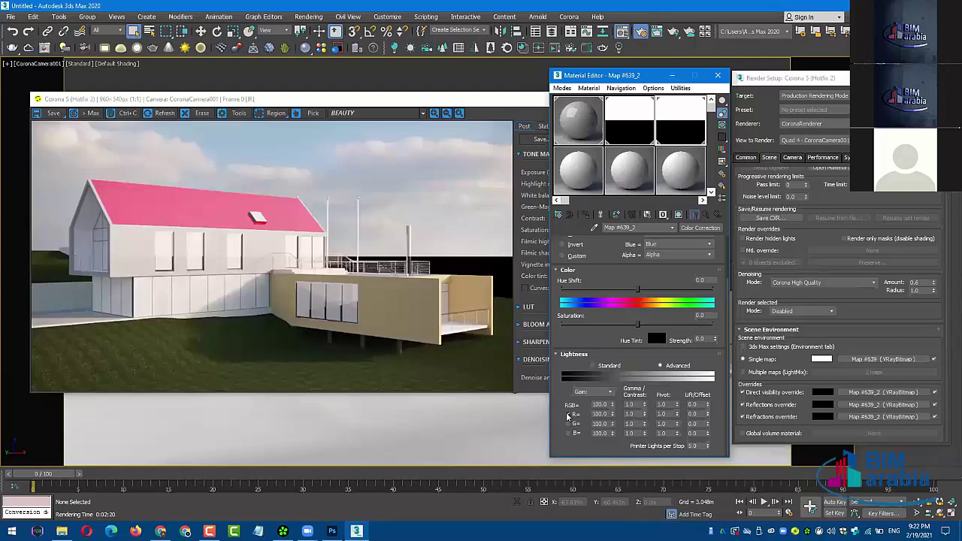
pyautogui.click(568, 433)
pyautogui.moveTo(638, 73); pyautogui.dragTo(642, 65)
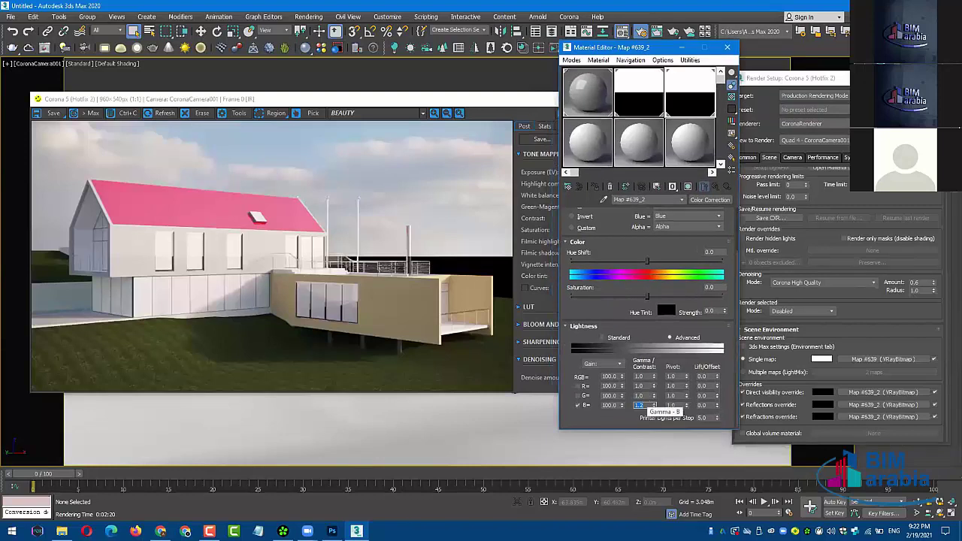
pyautogui.write('2')
pyautogui.press('Return')
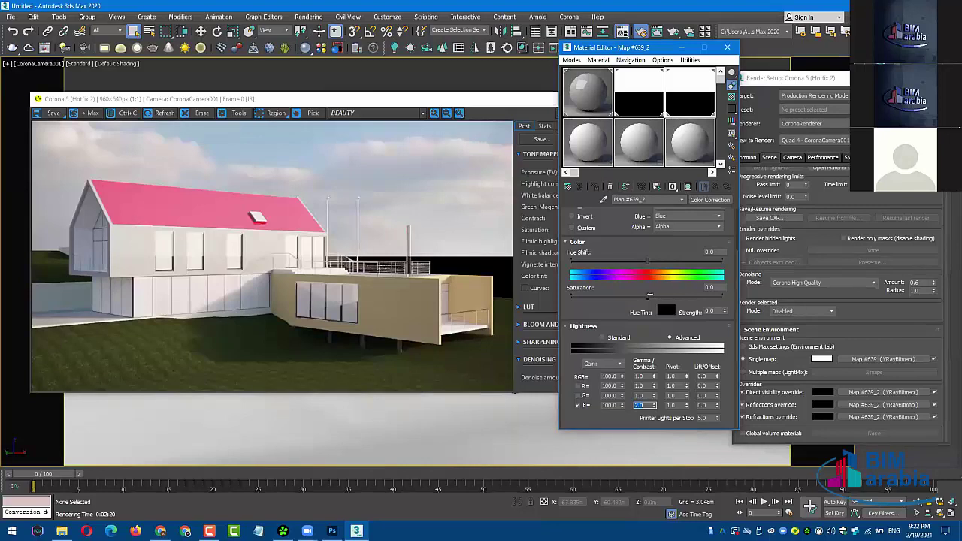
# - Raise the sky map's saturation slightly and shift its hue negative
pyautogui.moveTo(648, 297); pyautogui.dragTo(686, 300)
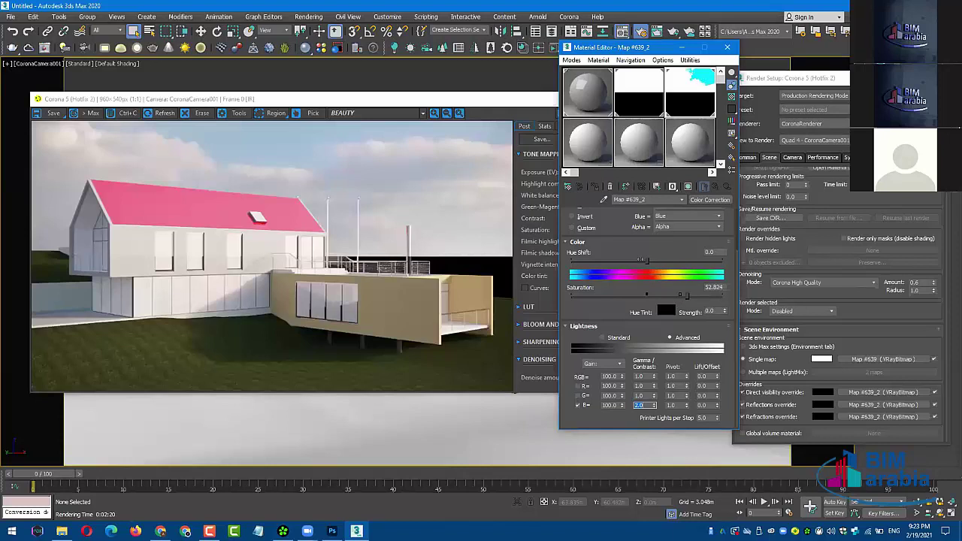
pyautogui.moveTo(644, 263); pyautogui.dragTo(634, 262)
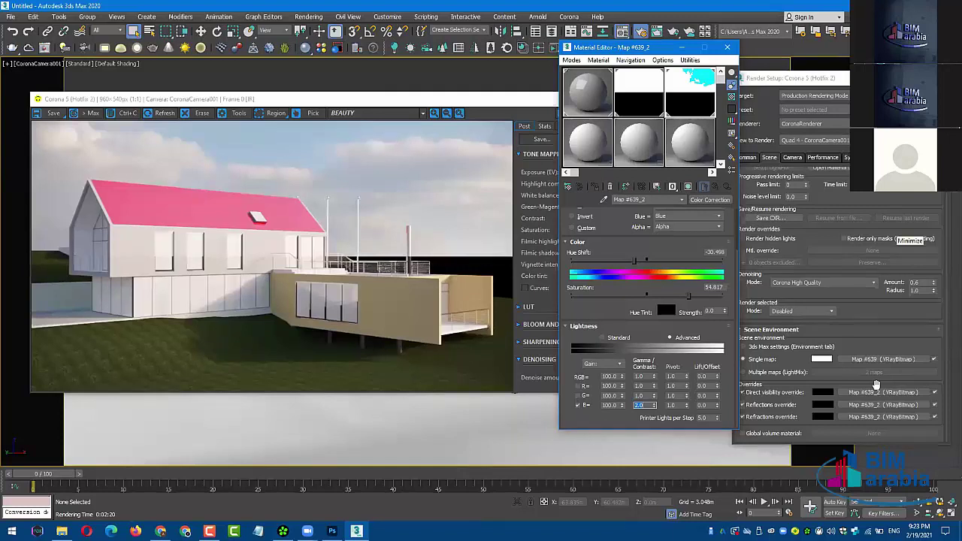
pyautogui.click(877, 290)
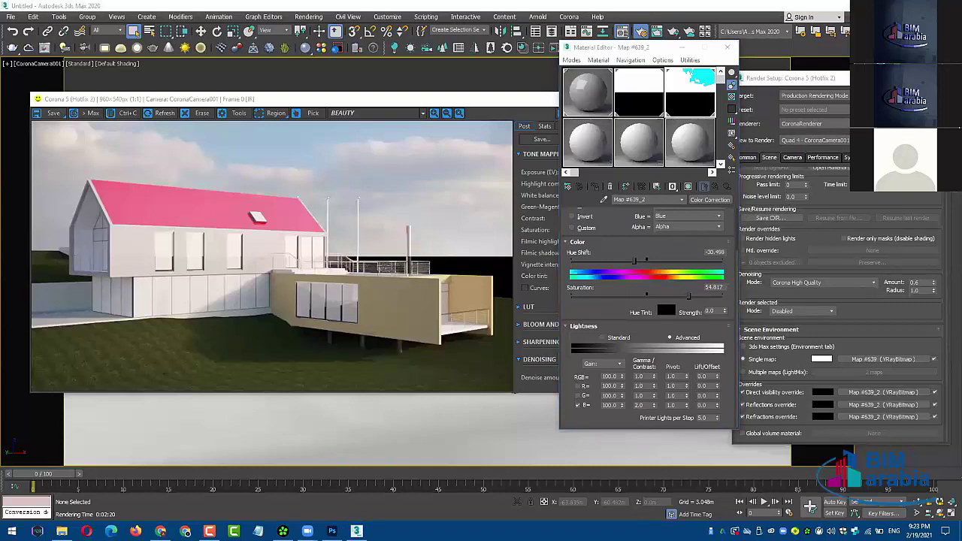
pyautogui.click(790, 386)
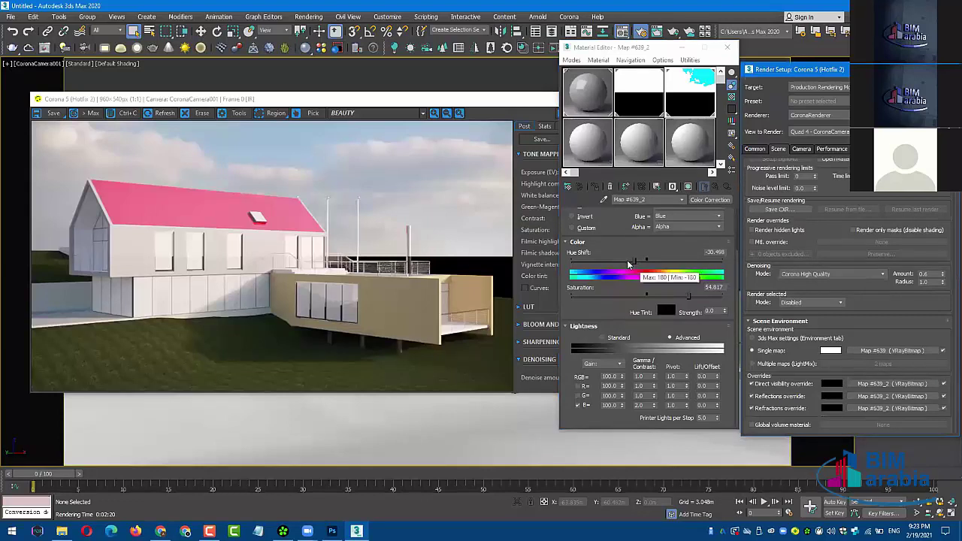
# - Try a monochrome version of the sky, then undo it
pyautogui.moveTo(630, 263); pyautogui.dragTo(613, 246)
pyautogui.scroll(1, 613, 281)
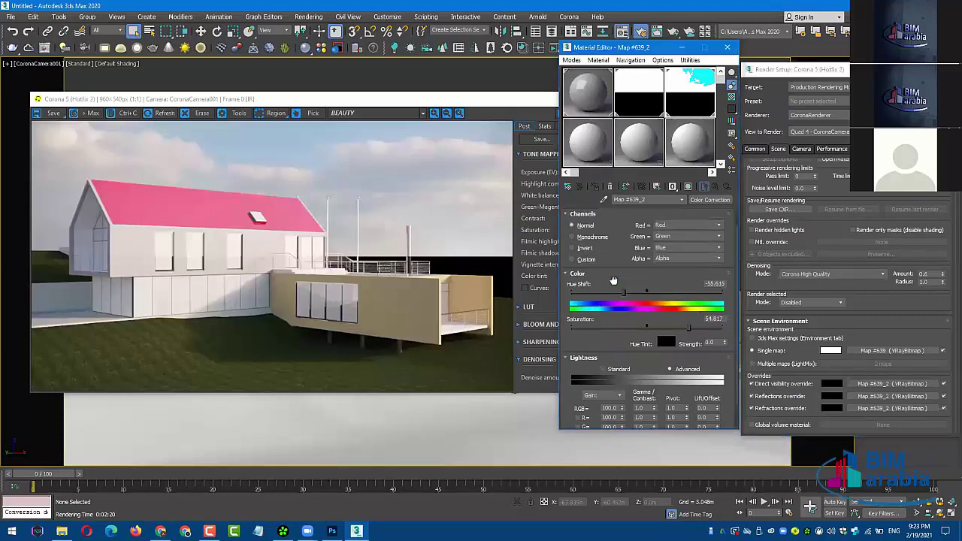
pyautogui.click(601, 238)
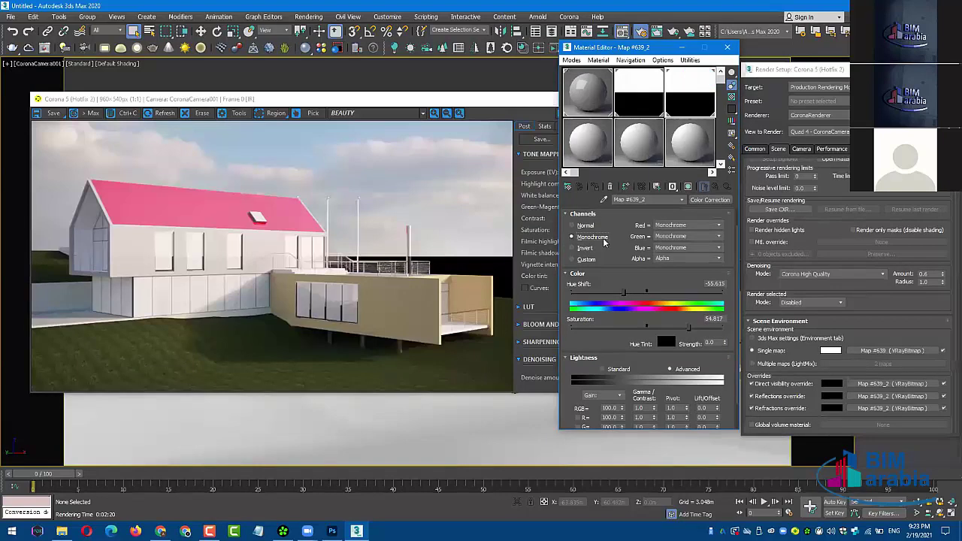
pyautogui.hotkey('ctrl', 'z')
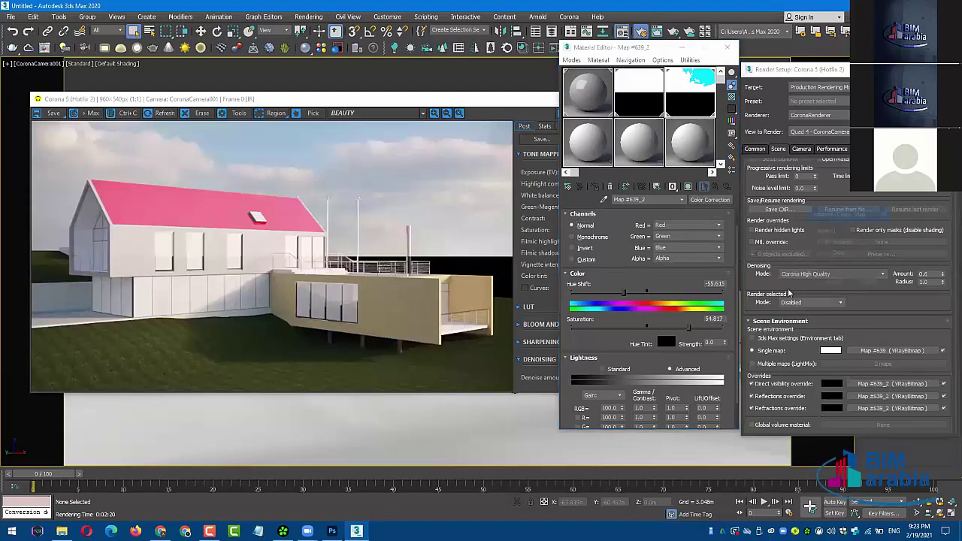
# - Instance the colour-corrected sky into the direct visibility and reflections overrides
pyautogui.moveTo(891, 350); pyautogui.dragTo(704, 201)
pyautogui.press('Return')
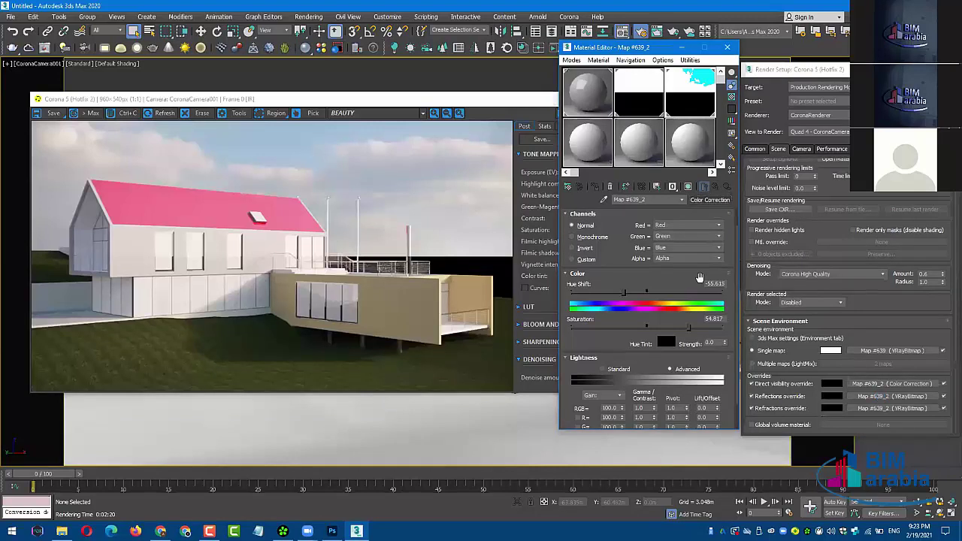
pyautogui.moveTo(878, 396); pyautogui.dragTo(712, 206)
pyautogui.click(827, 283)
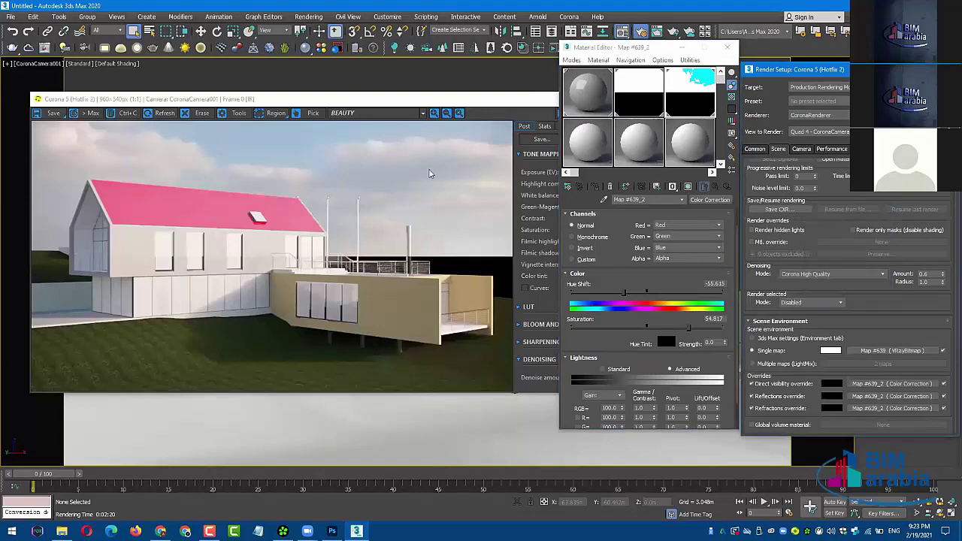
# - Re-render the house in the Corona frame buffer with the new sky
pyautogui.click(488, 177)
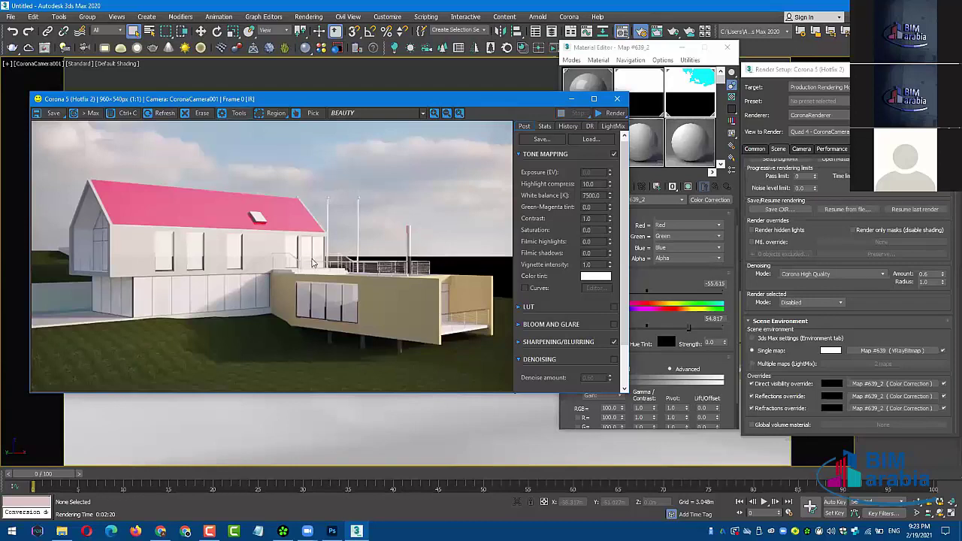
pyautogui.click(614, 114)
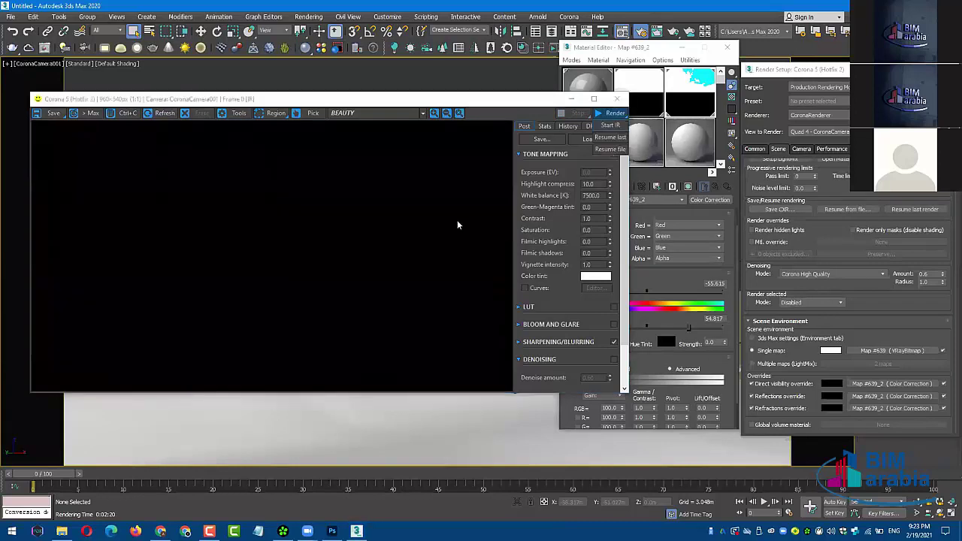
pyautogui.click(485, 113)
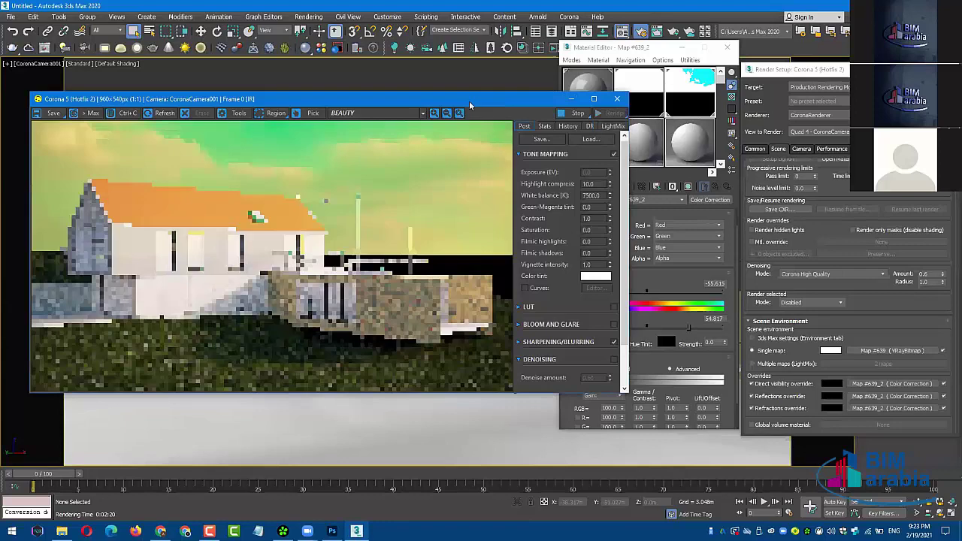
# - Set hue shift to about -13.8, reset blue gamma, and raise saturation to about 68
pyautogui.click(640, 295)
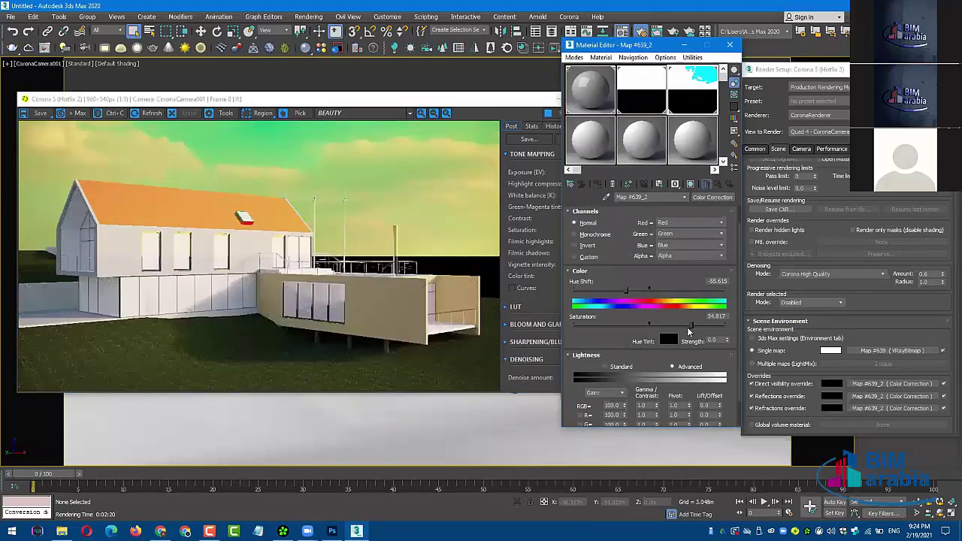
pyautogui.click(668, 328)
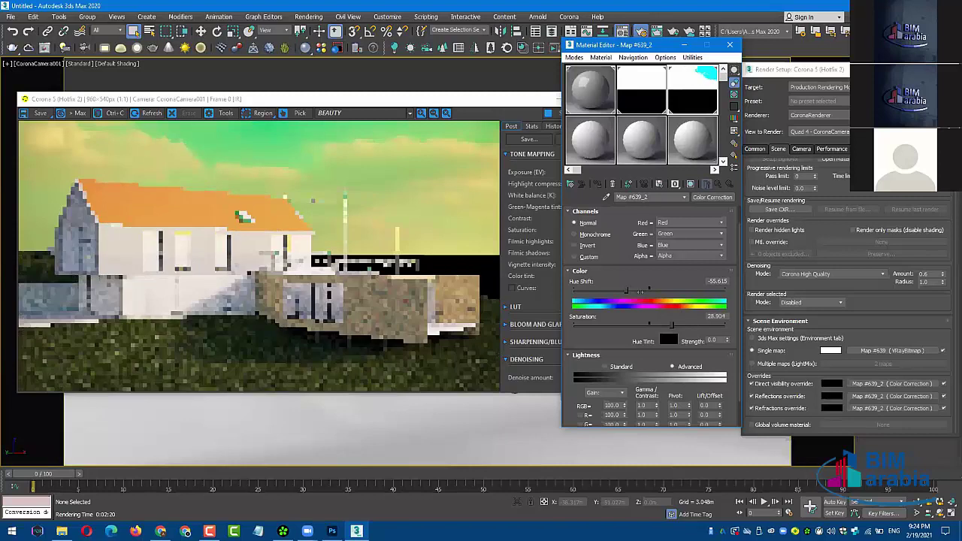
pyautogui.click(644, 296)
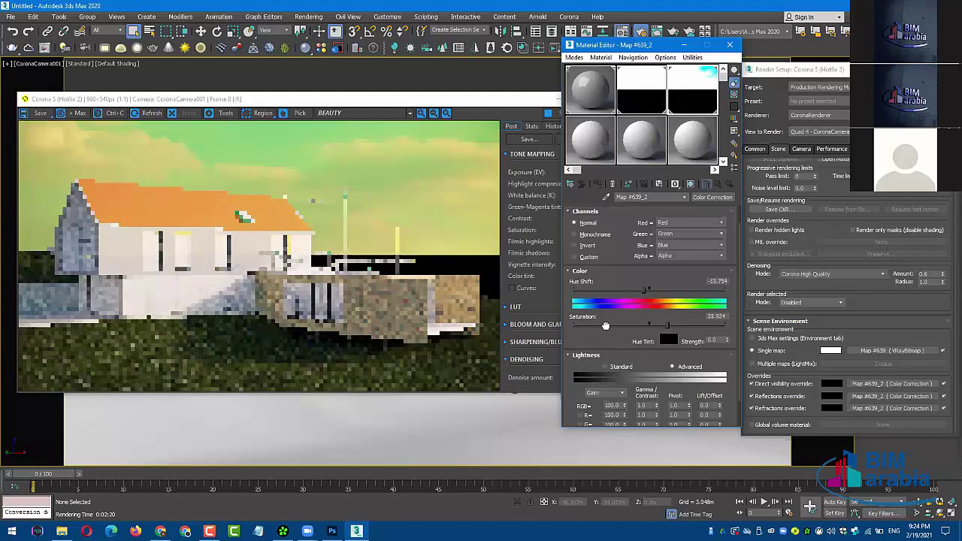
pyautogui.scroll(-2, 652, 403)
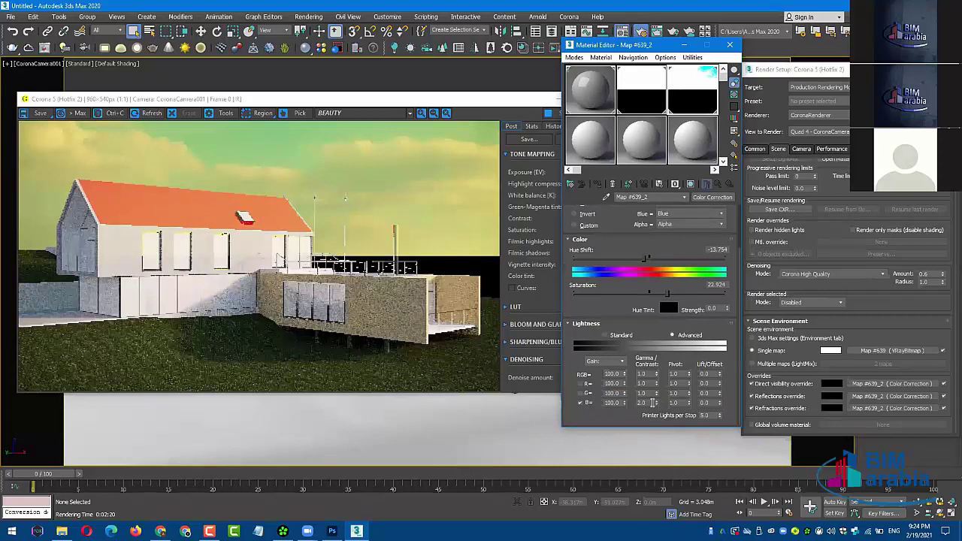
pyautogui.rightClick(655, 403)
pyautogui.click(656, 402)
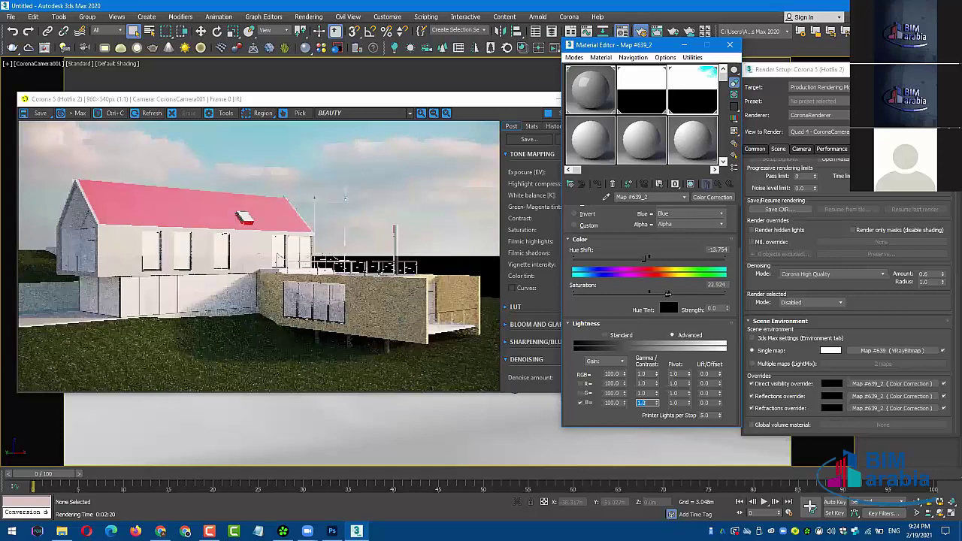
pyautogui.moveTo(669, 299); pyautogui.dragTo(702, 296)
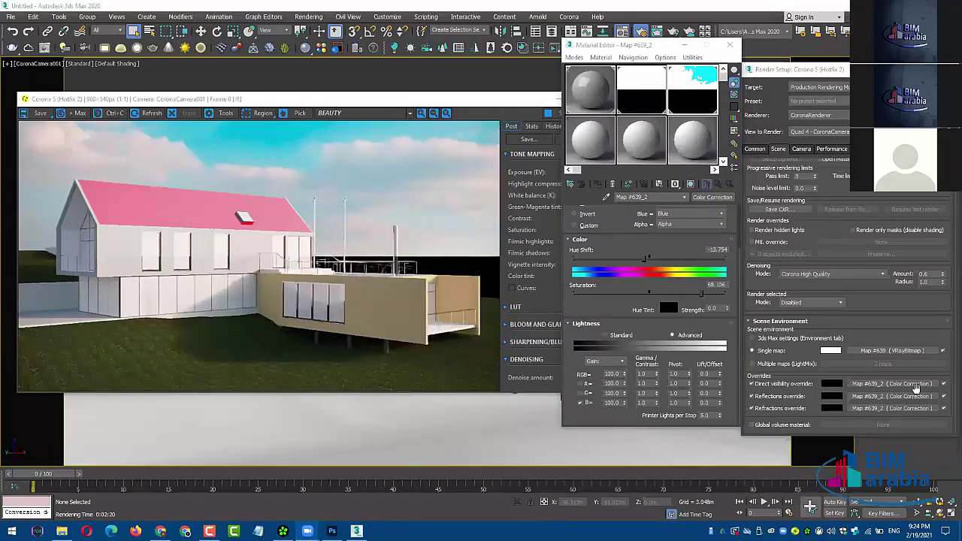
pyautogui.click(479, 210)
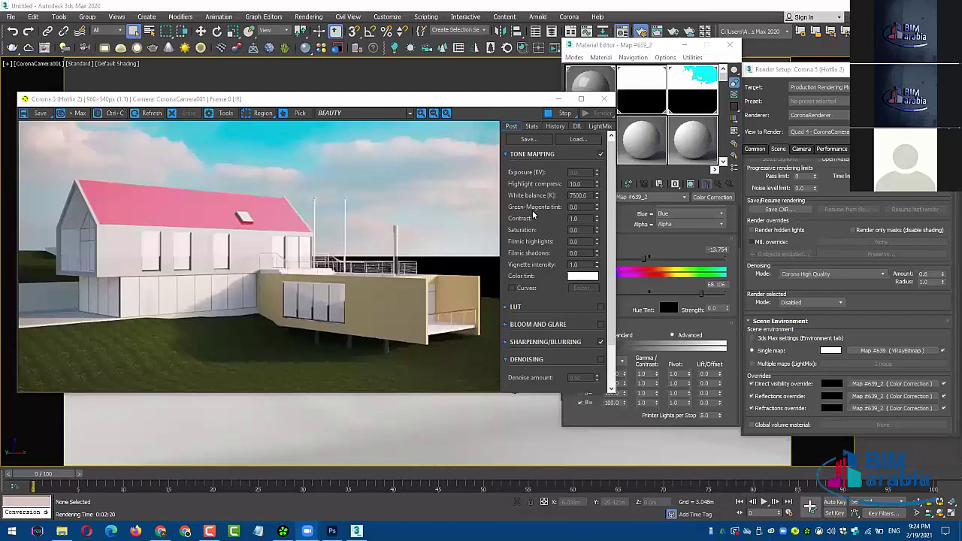
# - Set the sky's hue shift to -8.97 and saturation to 32.89, then view the render
pyautogui.click(686, 296)
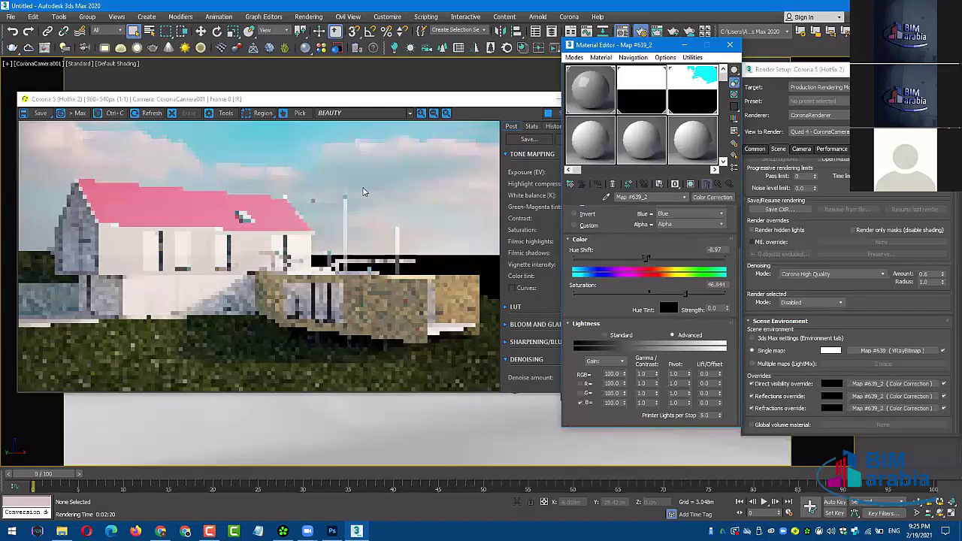
pyautogui.click(647, 257)
pyautogui.click(670, 296)
pyautogui.moveTo(670, 296); pyautogui.dragTo(674, 295)
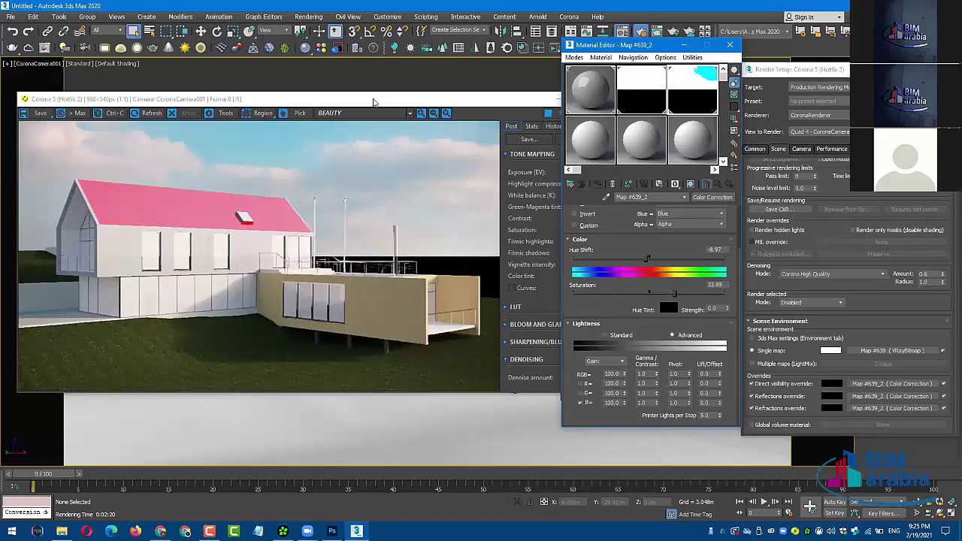
pyautogui.moveTo(373, 104); pyautogui.dragTo(378, 103)
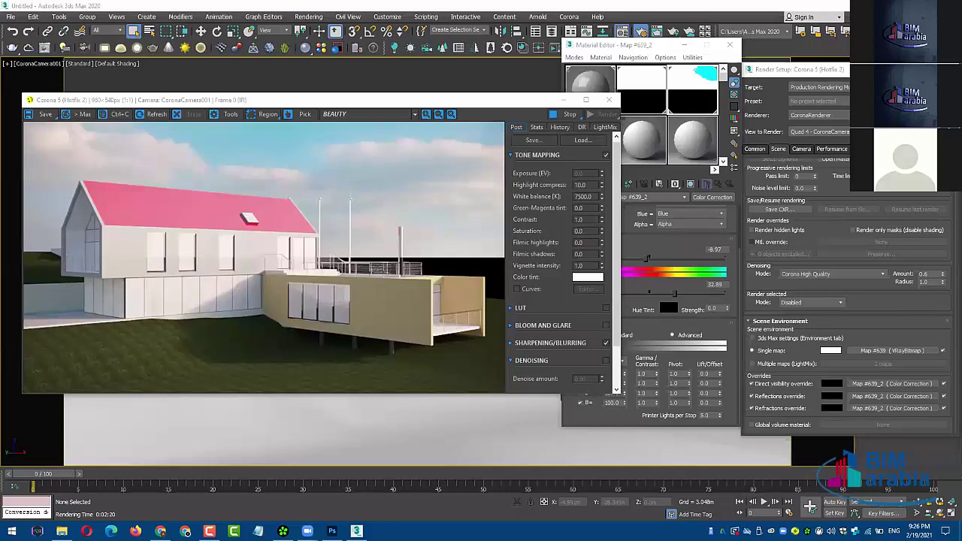
# - In Chrome, close the Chaos Group course tab and load the Niqat Global website
pyautogui.hotkey('alt', 'Tab')
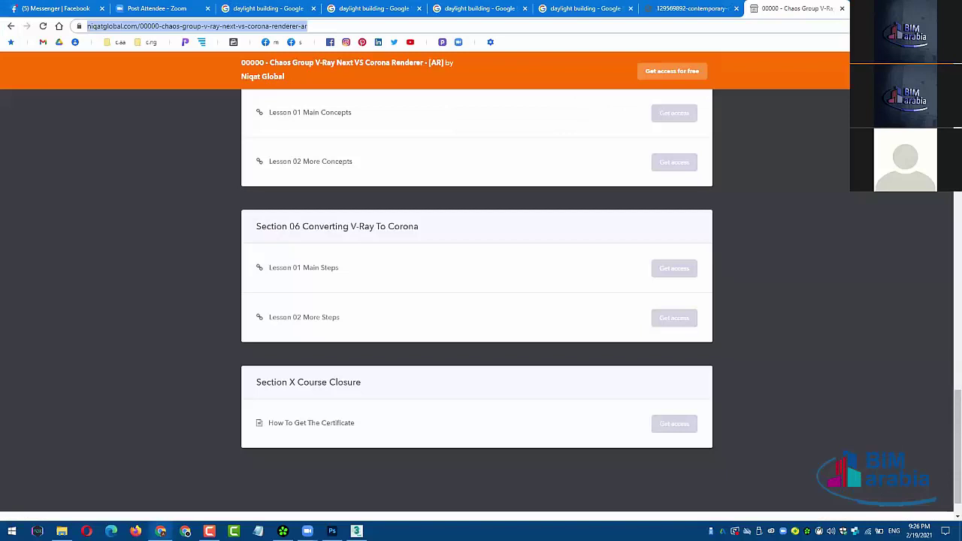
pyautogui.press('super+Down')
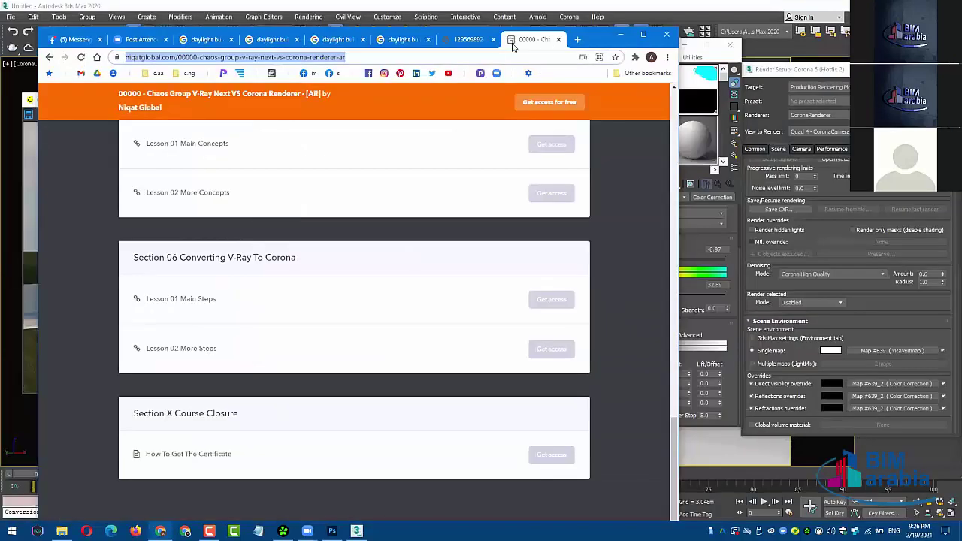
pyautogui.click(558, 39)
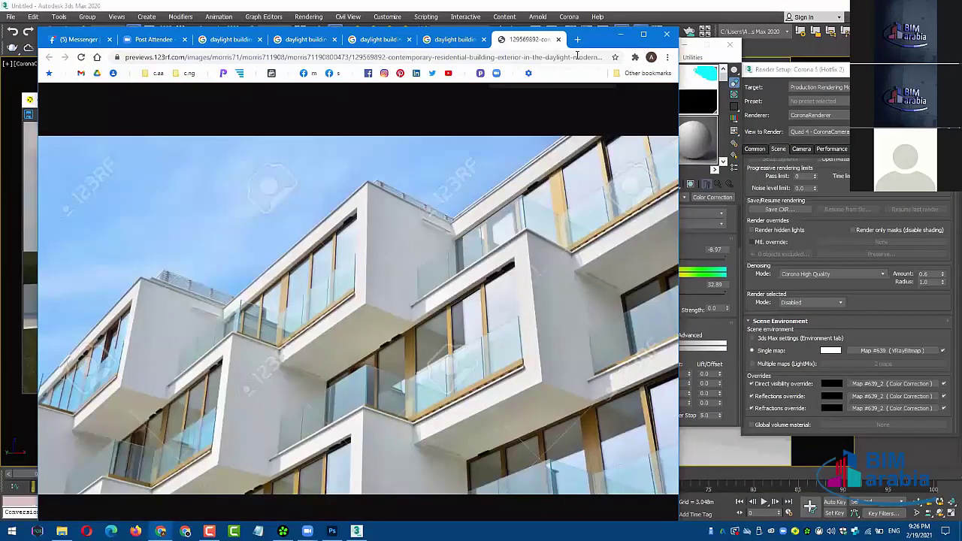
pyautogui.hotkey('ctrl', 't')
pyautogui.write('www.')
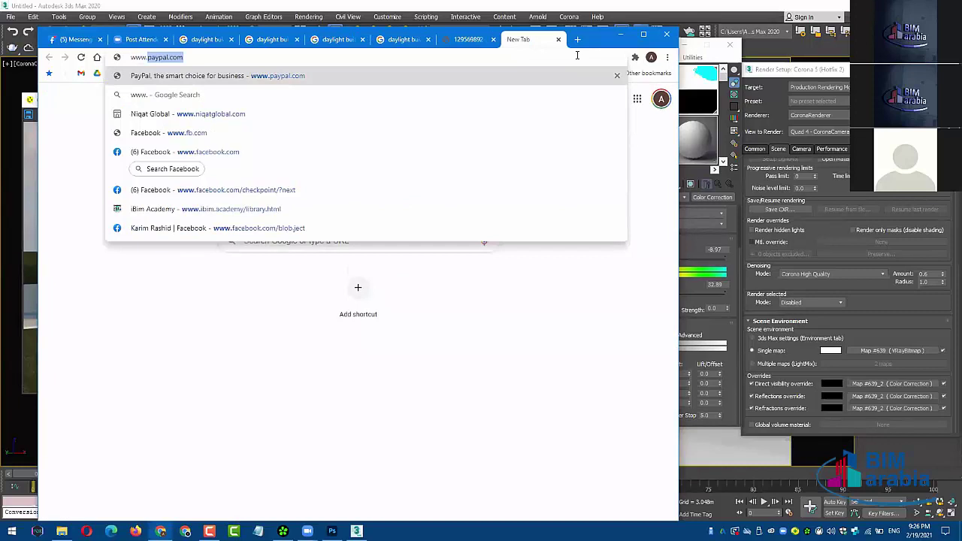
pyautogui.write('niqatglobal.co')
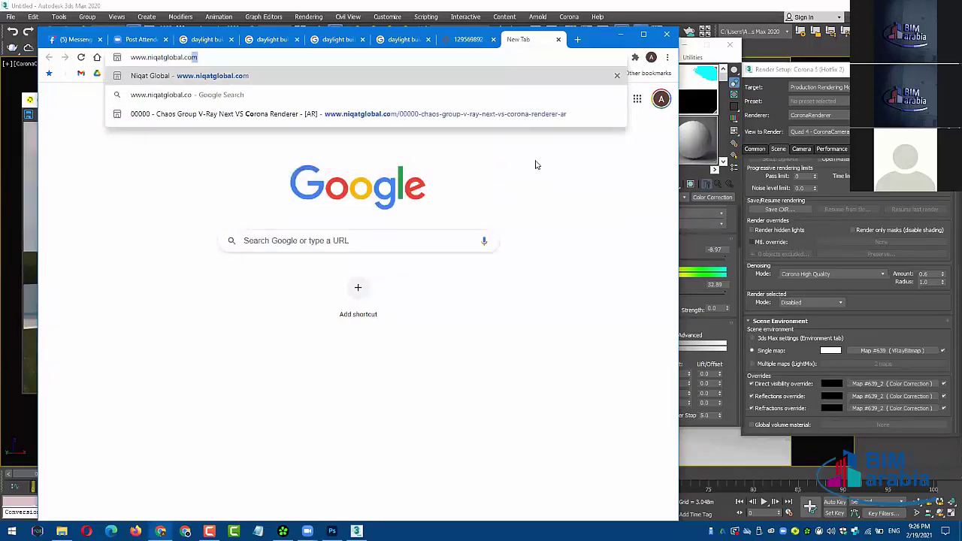
pyautogui.press('Return')
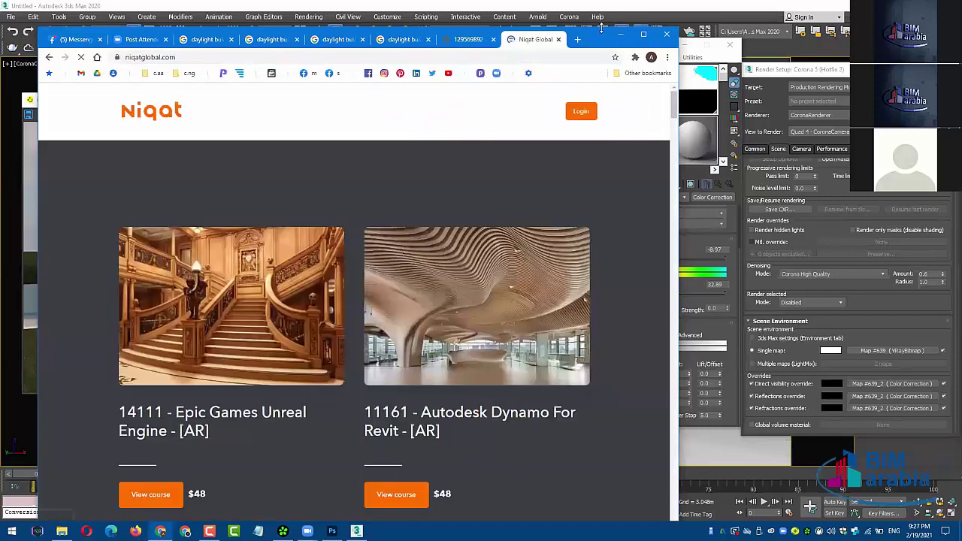
pyautogui.moveTo(601, 30); pyautogui.dragTo(601, 3)
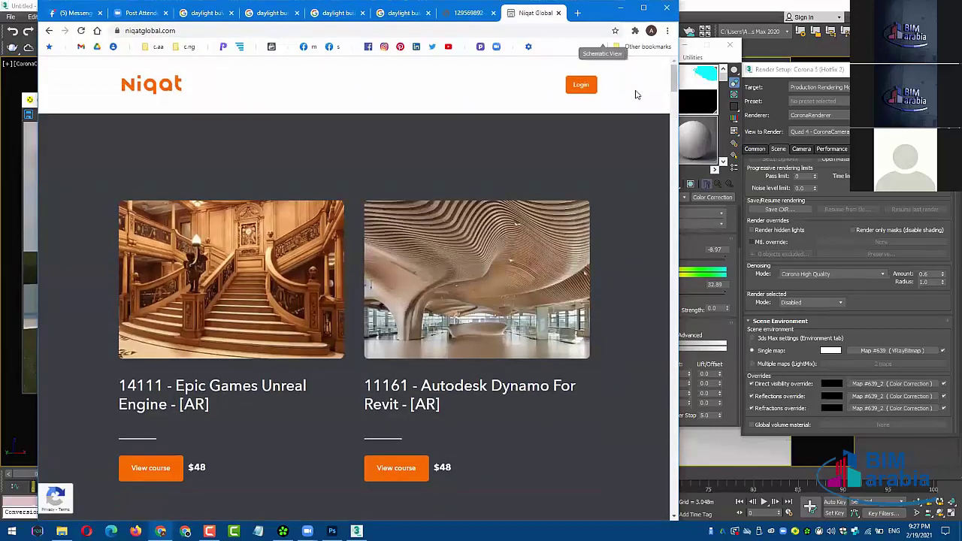
# - Search the page for 00000 and check the first two free courses, including V-Ray vs Corona
pyautogui.hotkey('ctrl', 'f')
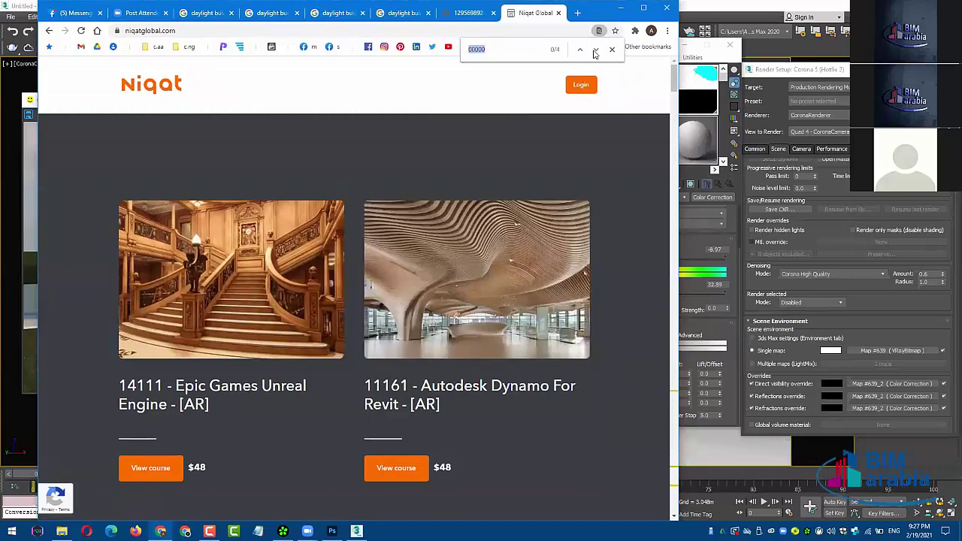
pyautogui.press('Return')
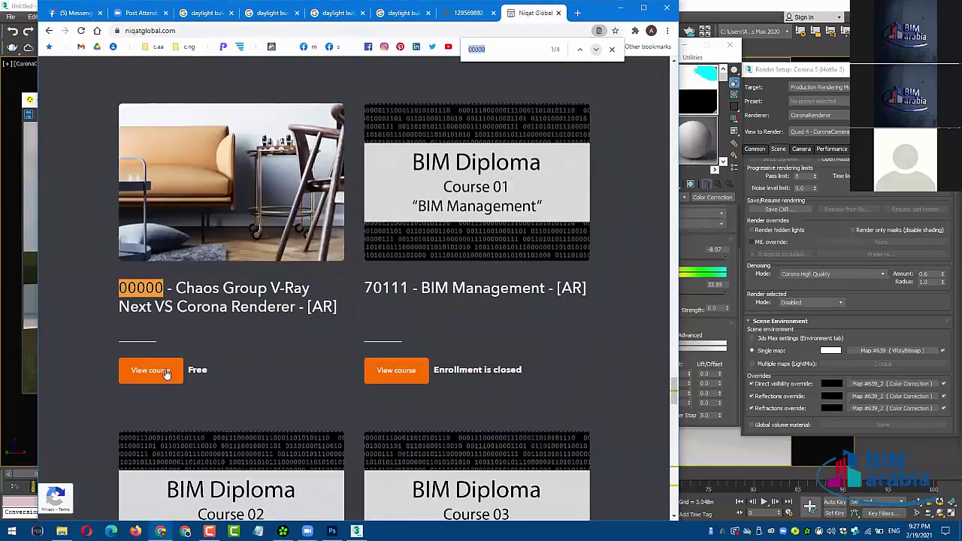
pyautogui.rightClick(166, 367)
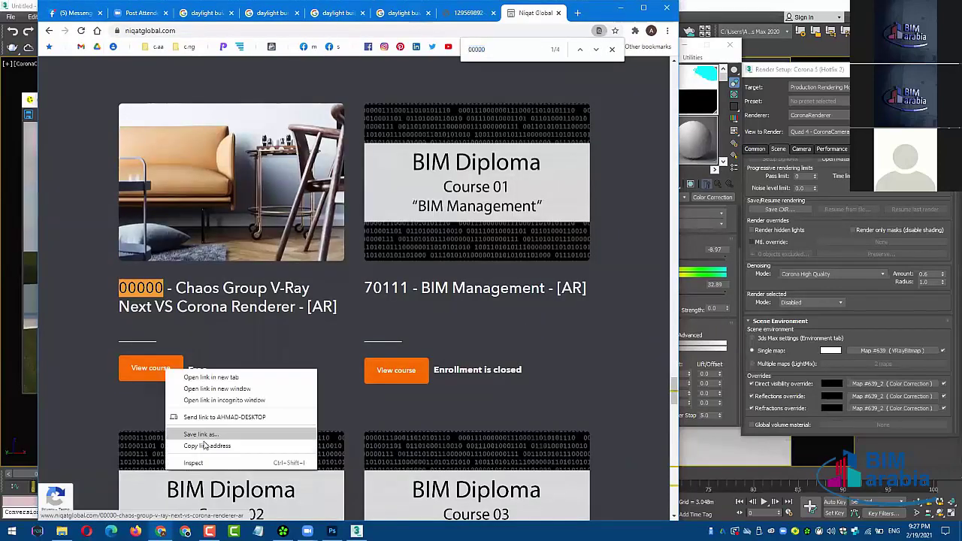
pyautogui.click(399, 486)
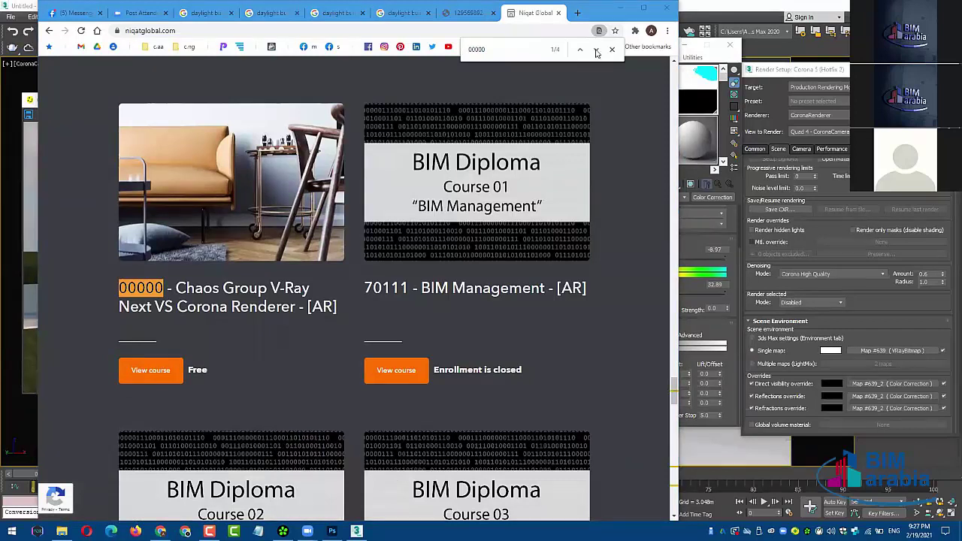
pyautogui.hotkey('ctrl', 'g')
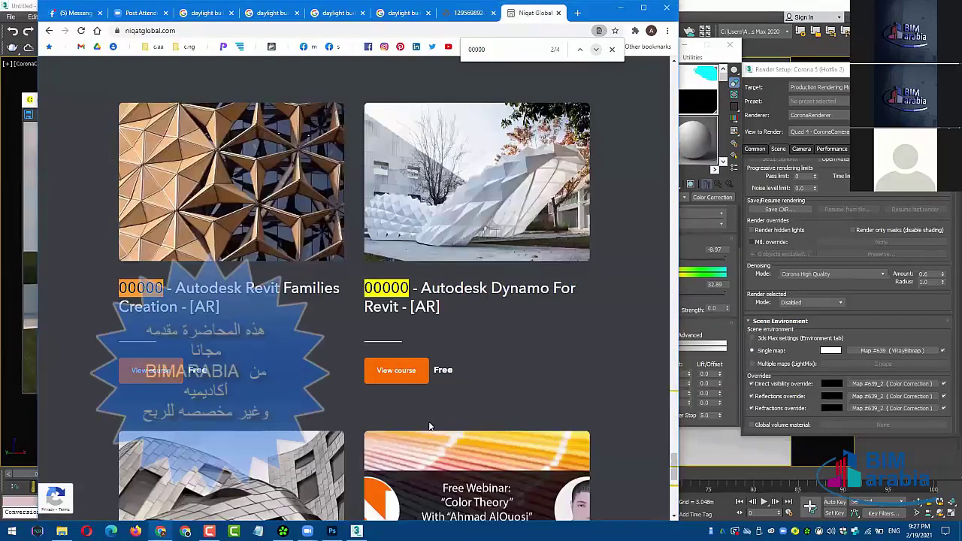
pyautogui.rightClick(399, 367)
pyautogui.click(433, 440)
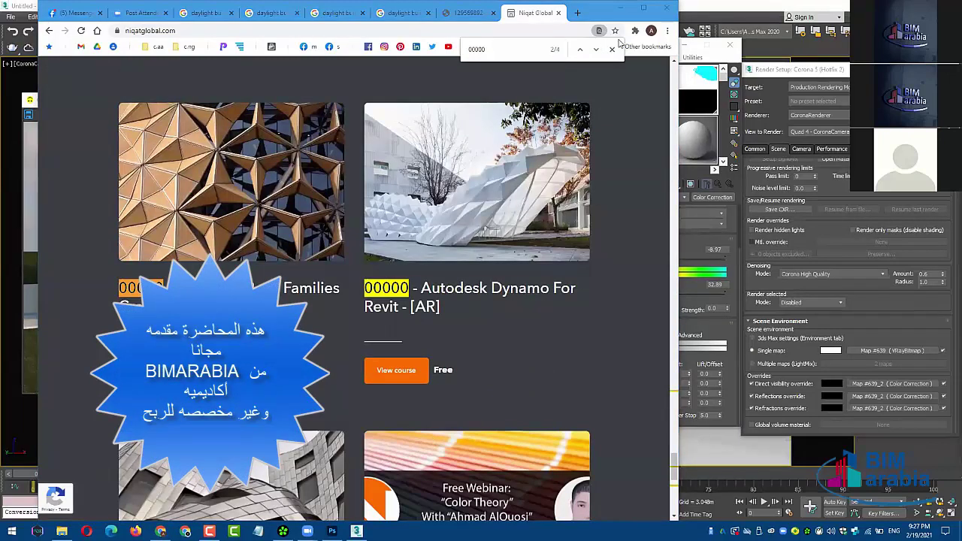
# - Step to the Revit Families and Revit Architecture free-course matches, then return to 3ds Max
pyautogui.click(595, 49)
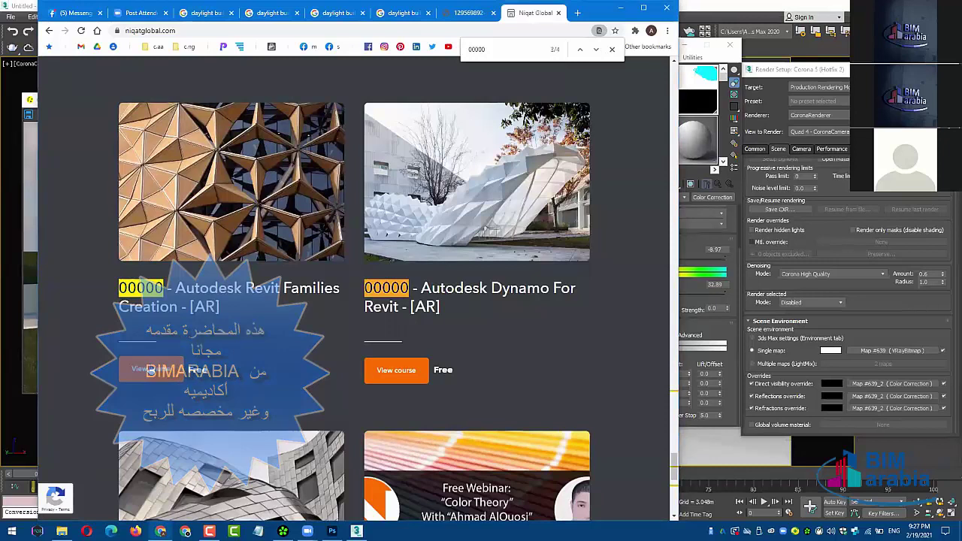
pyautogui.rightClick(150, 365)
pyautogui.click(195, 441)
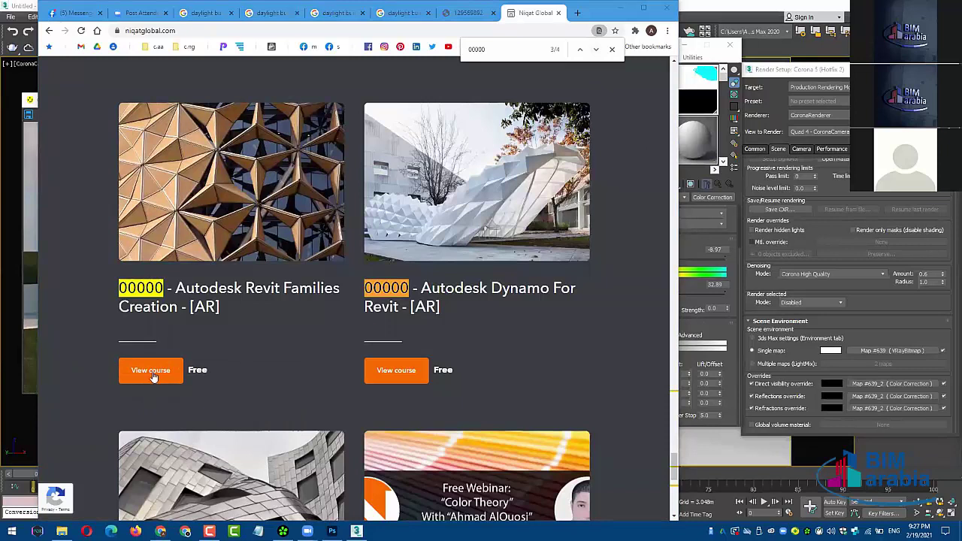
pyautogui.press('Return')
pyautogui.rightClick(205, 443)
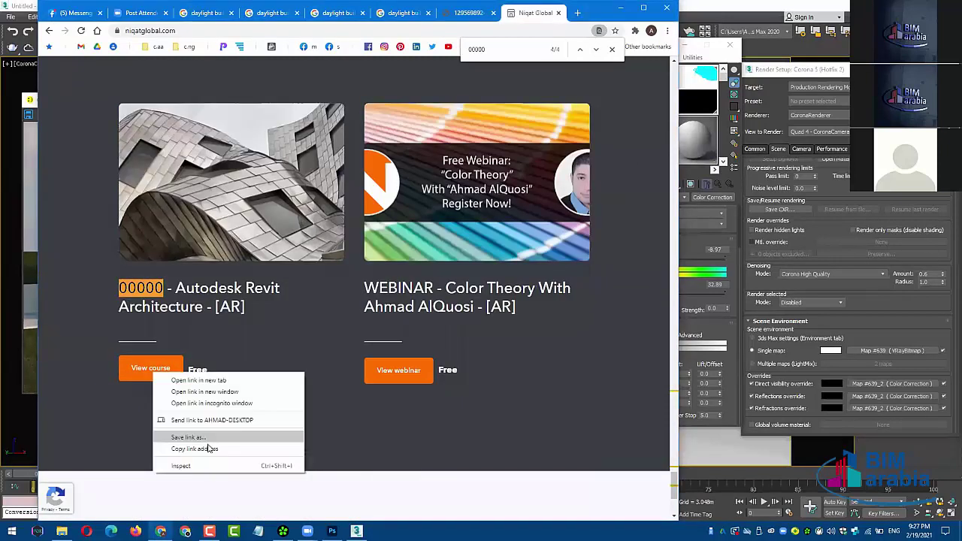
pyautogui.click(207, 445)
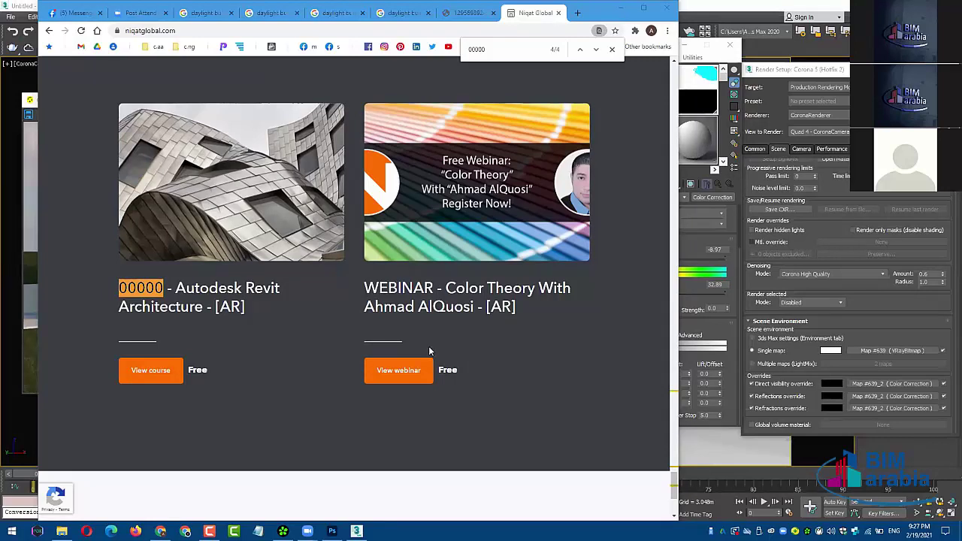
pyautogui.hotkey('alt', 'Tab')
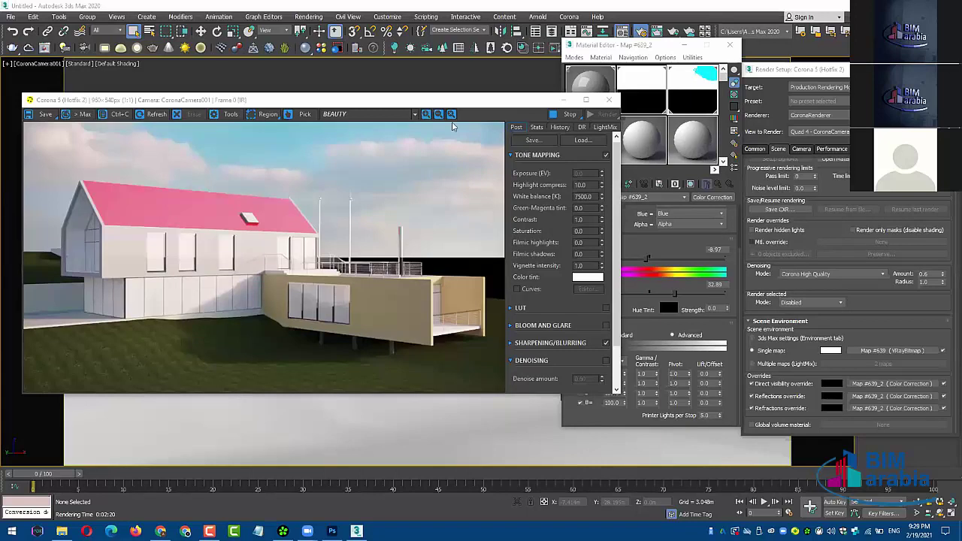
# - Move the frame buffer aside, close the Material Editor with M, and open Select From Scene
pyautogui.moveTo(514, 112); pyautogui.dragTo(567, 278)
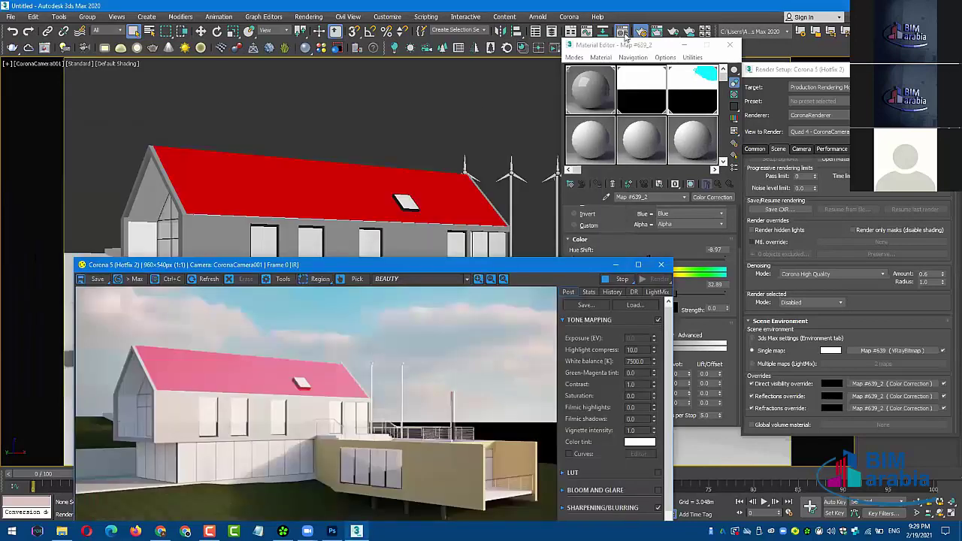
pyautogui.click(618, 49)
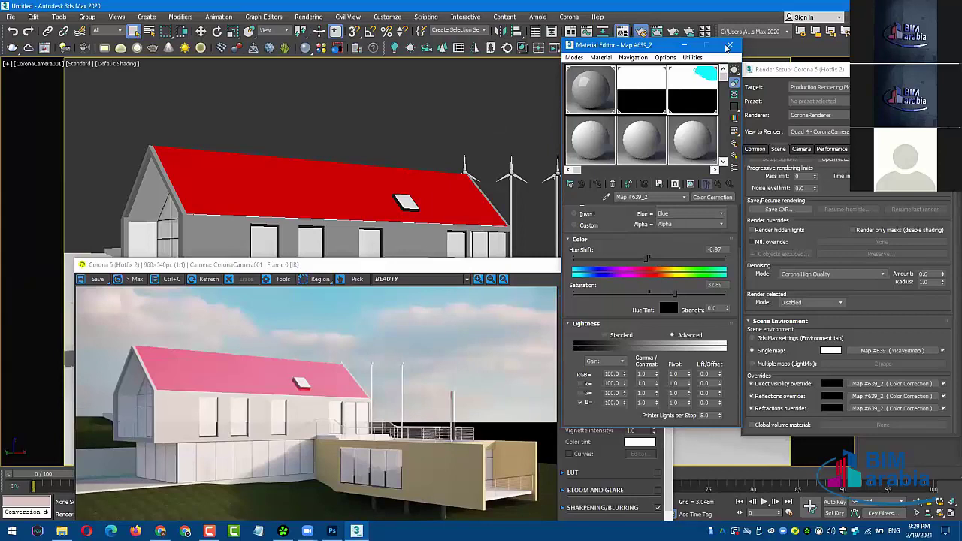
pyautogui.press('m')
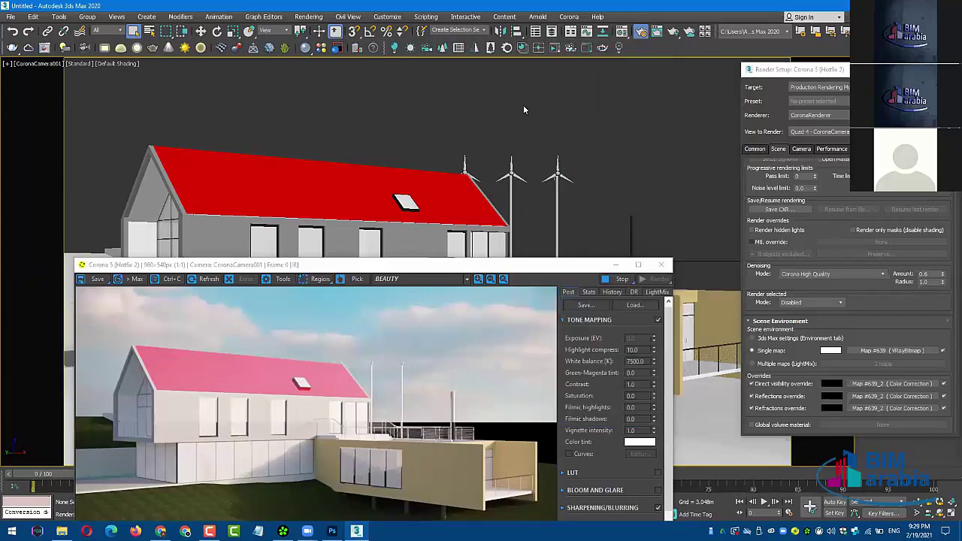
pyautogui.press('h')
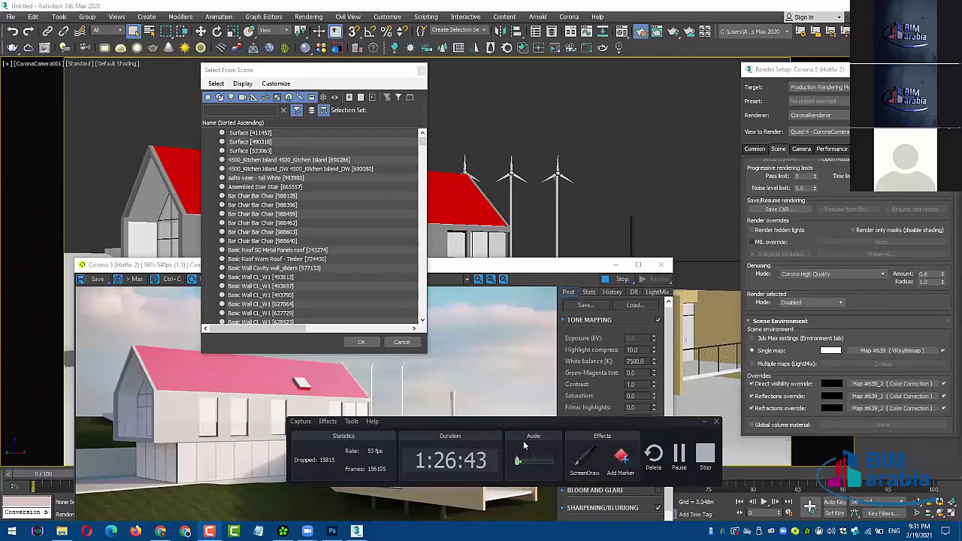
pyautogui.moveTo(517, 460); pyautogui.dragTo(535, 462)
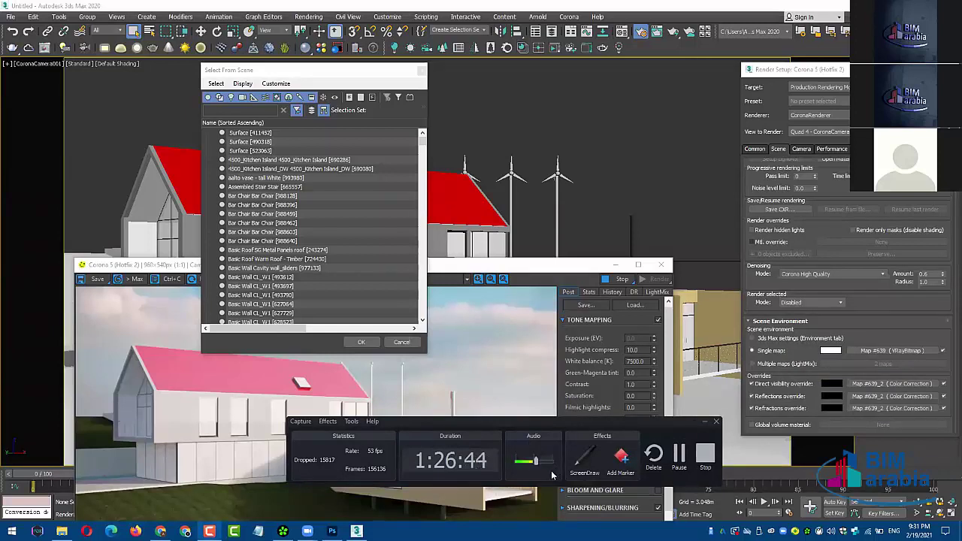